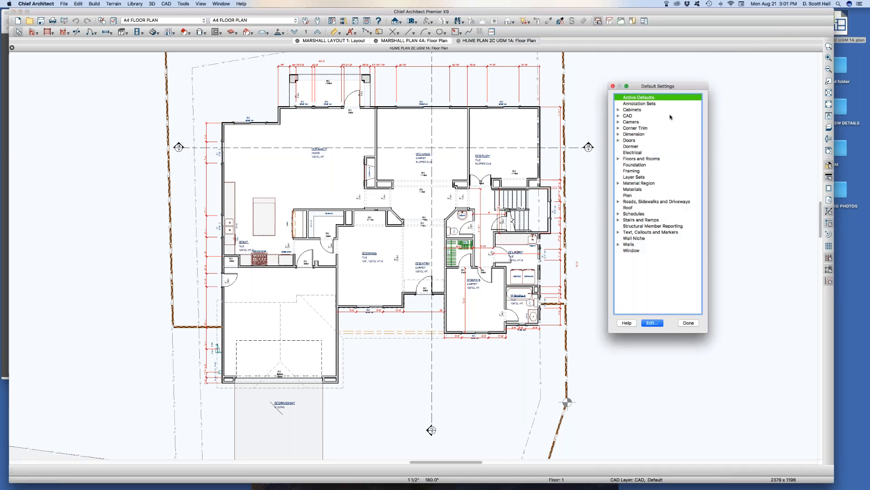
- Review the plan's Active Defaults in the default settings, accepting them as they are
left_click_drag(658, 85, 457, 97)
left_click_drag(540, 109, 628, 90)
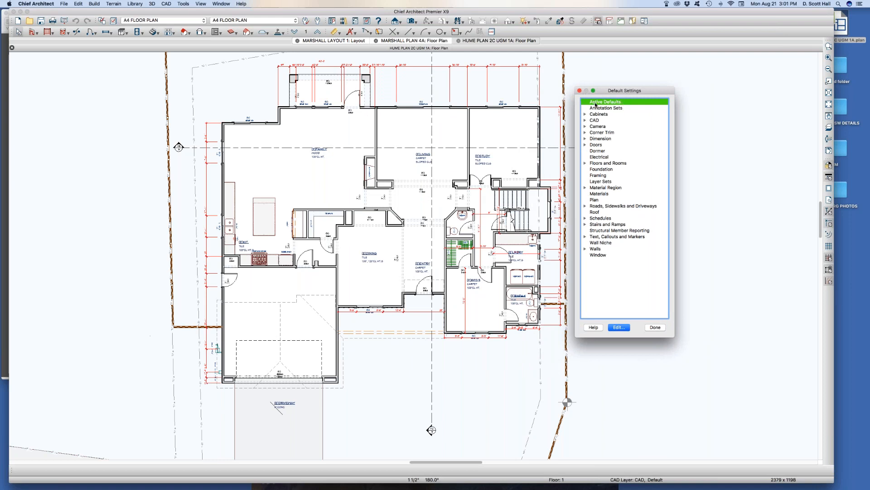
double_click(596, 103)
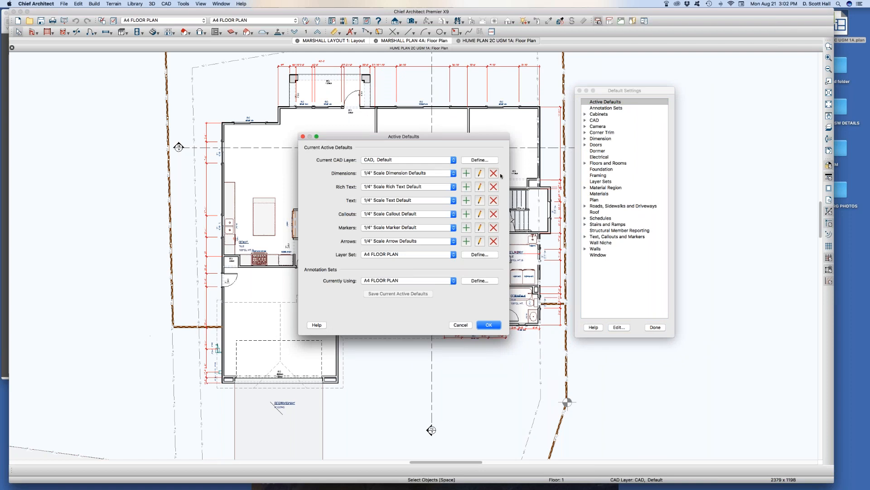
left_click(488, 324)
left_click(655, 326)
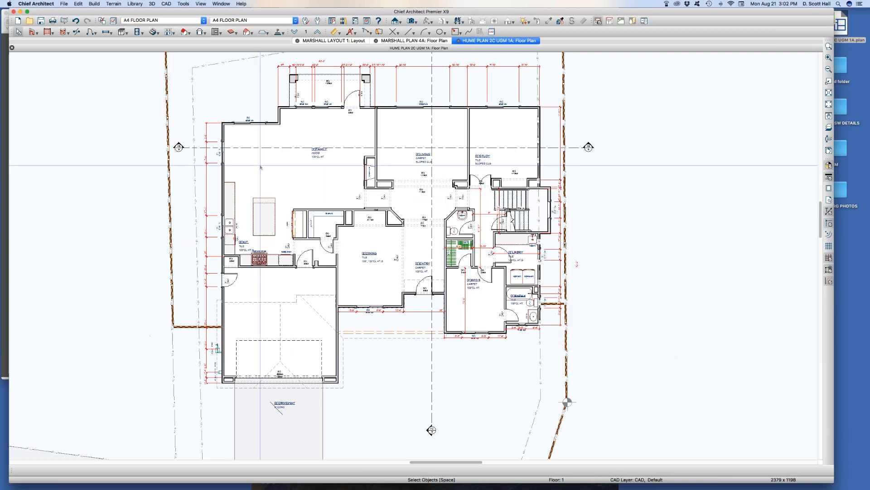
- Look over the Appearance section of the program preferences
left_click(34, 3)
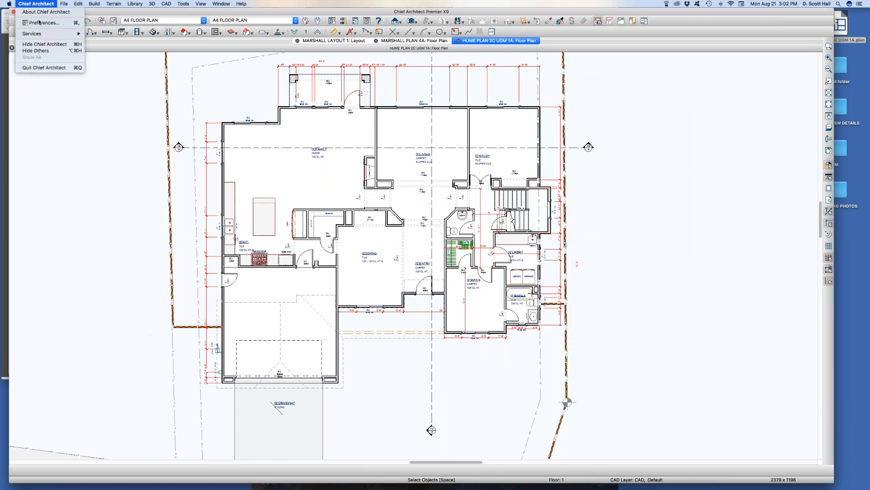
left_click(40, 24)
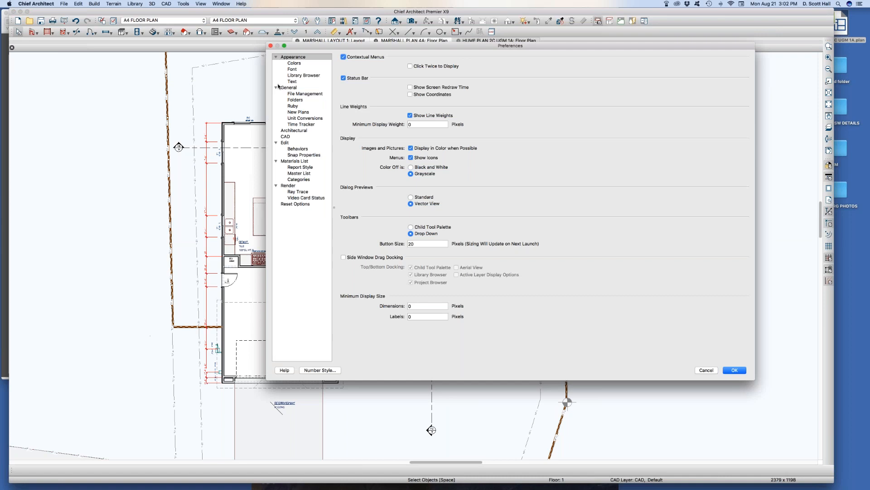
left_click(271, 46)
- Review the Active Defaults and the Annotation Sets in the plan's default settings
left_click(114, 21)
left_click_drag(609, 93, 662, 93)
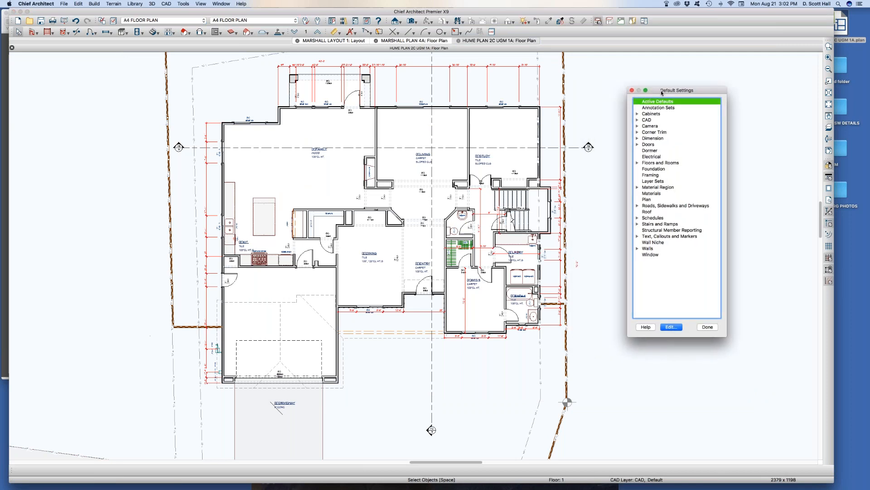
double_click(659, 103)
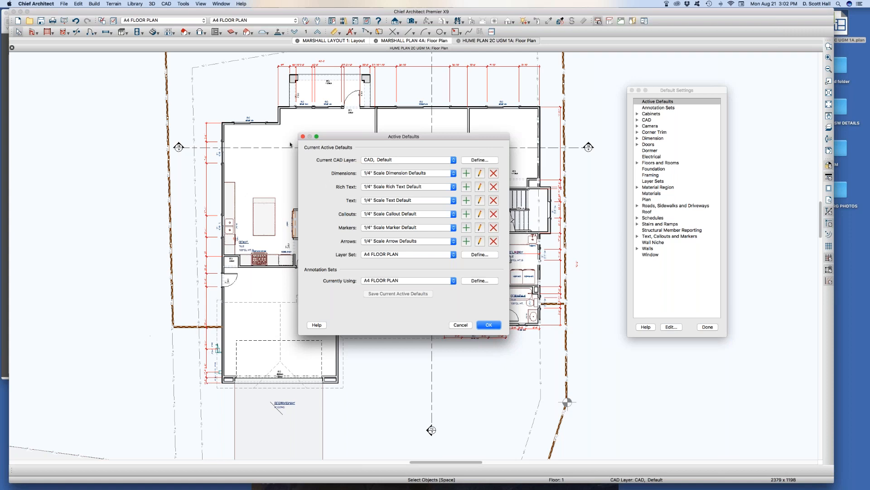
left_click(303, 137)
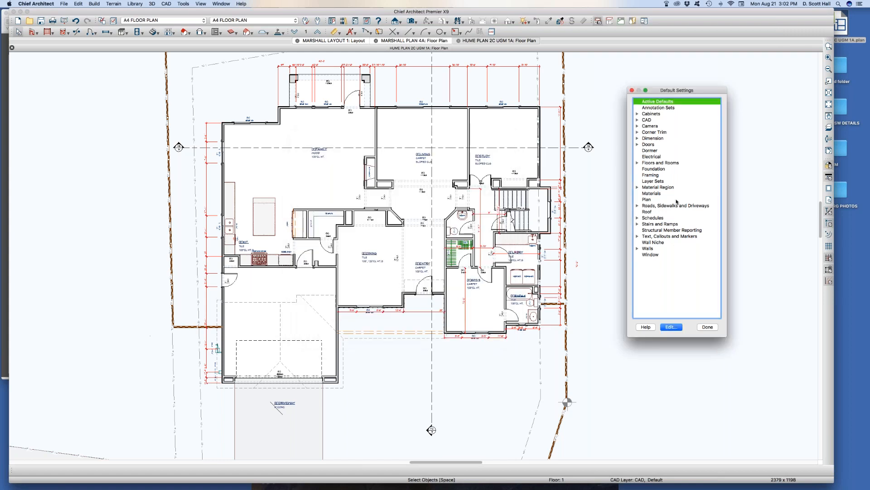
double_click(665, 109)
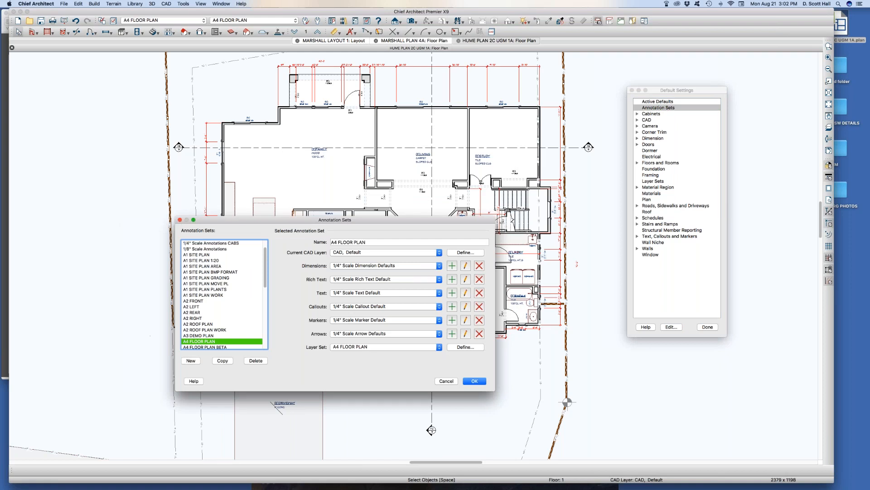
left_click(180, 219)
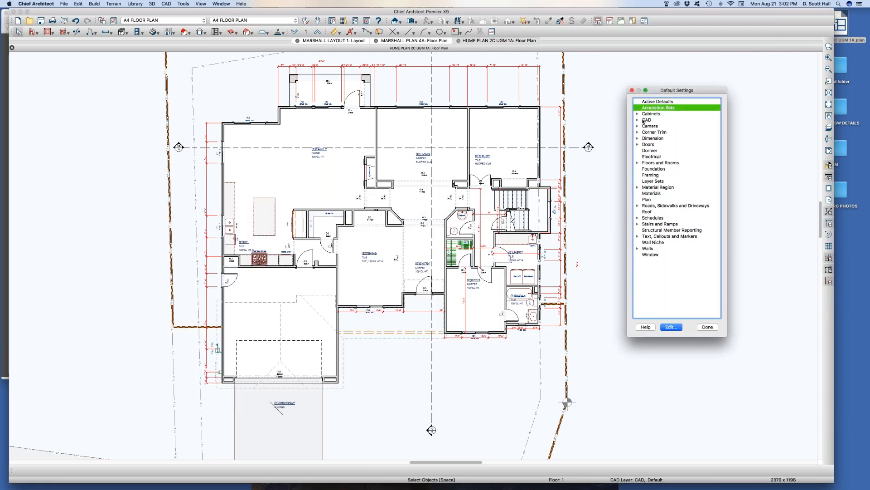
- Set the minimum cabinet width to 3" in the General Cabinet defaults
left_click(650, 114)
left_click(638, 114)
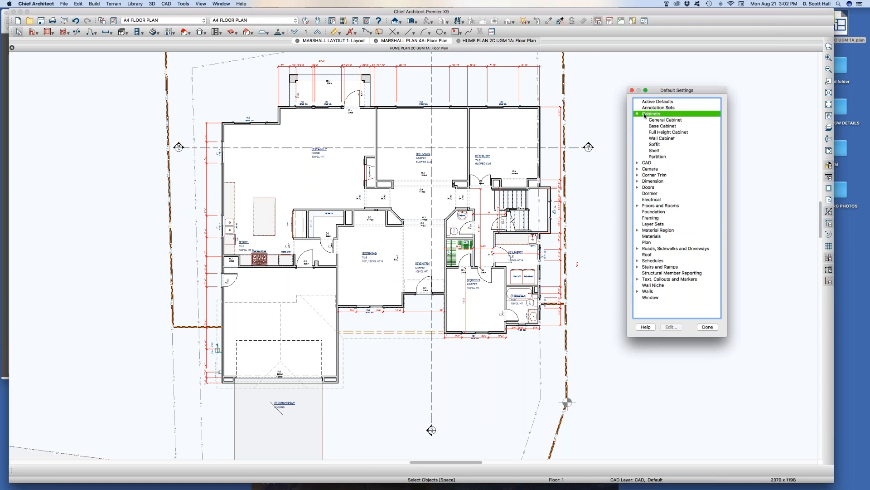
double_click(645, 114)
double_click(644, 115)
double_click(663, 120)
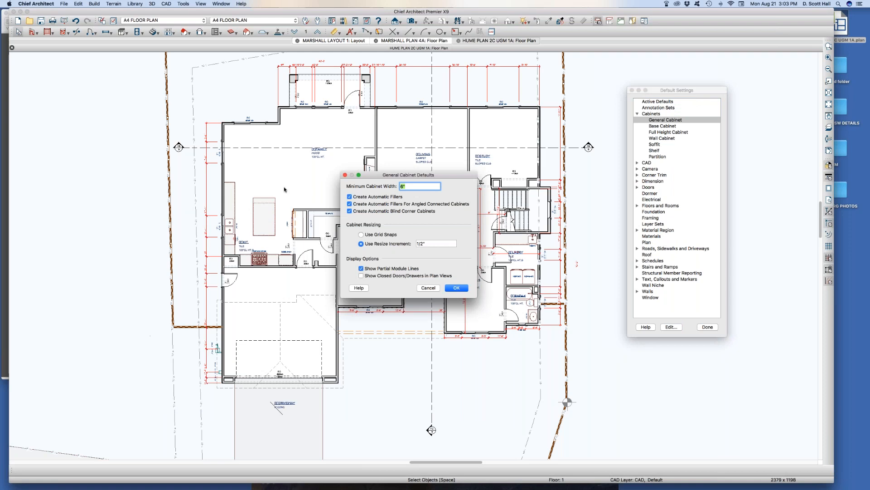
type("3")
key("Tab")
key("Tab")
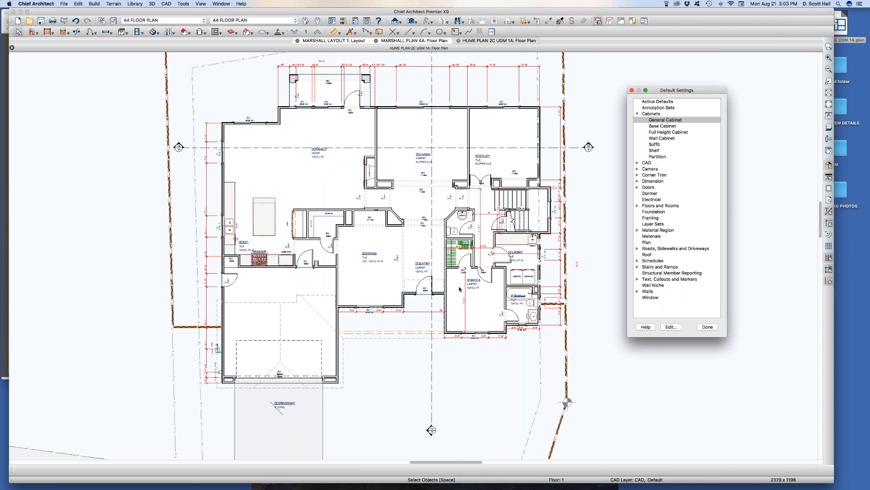
left_click(459, 289)
left_click(715, 328)
- Shorten the kitchen island's base cabinet facing the sink to about 35", moving its end farthest from the gas range
scroll(329, 264, "up", 5)
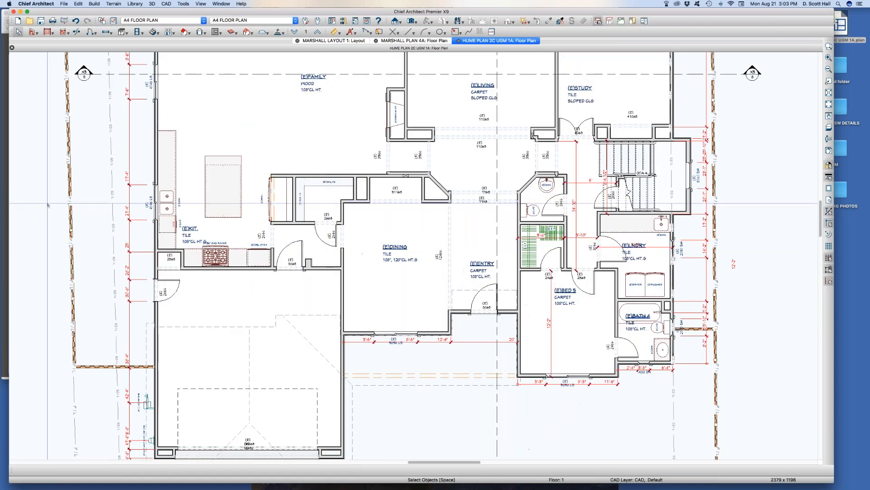
scroll(145, 155, "up", 5)
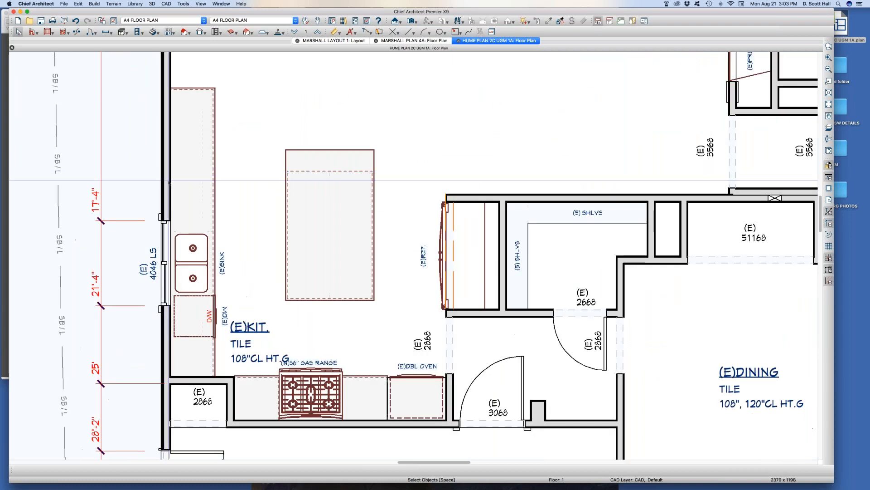
left_click(191, 183)
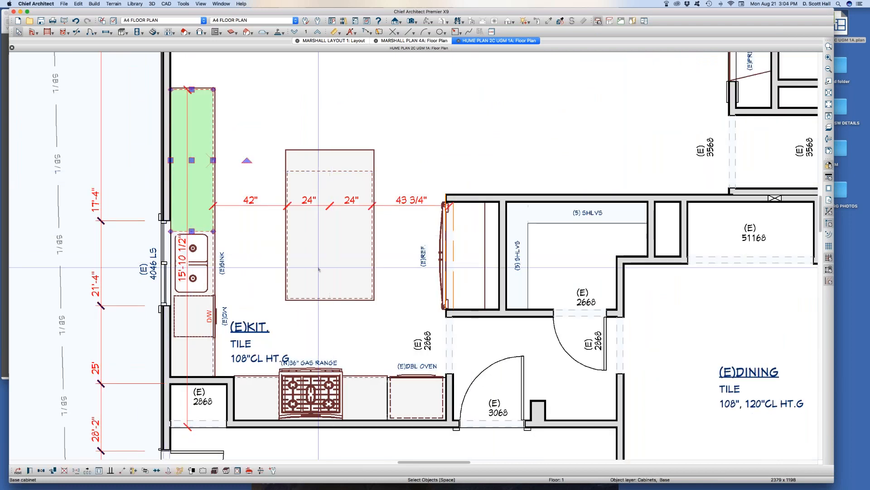
scroll(315, 268, "up", 1)
scroll(315, 268, "up", 1)
left_click(307, 229)
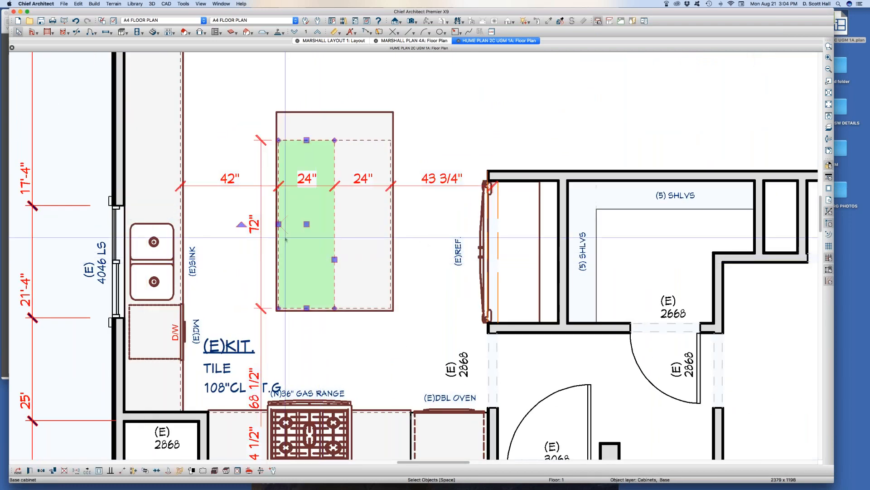
left_click_drag(307, 140, 300, 227)
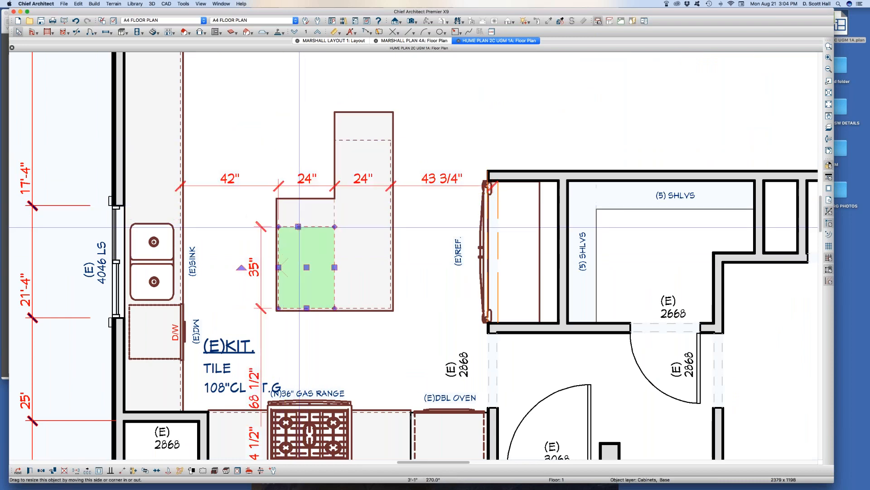
- Mirror a copy of the shortened island cabinet about its upper edge, filling the gap in the island
key("r")
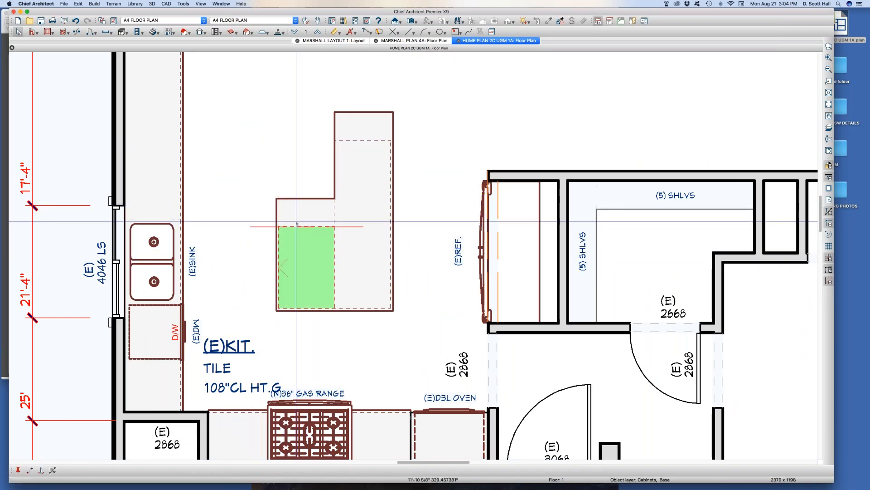
left_click(296, 221)
left_click(237, 257)
scroll(237, 257, "up", 1)
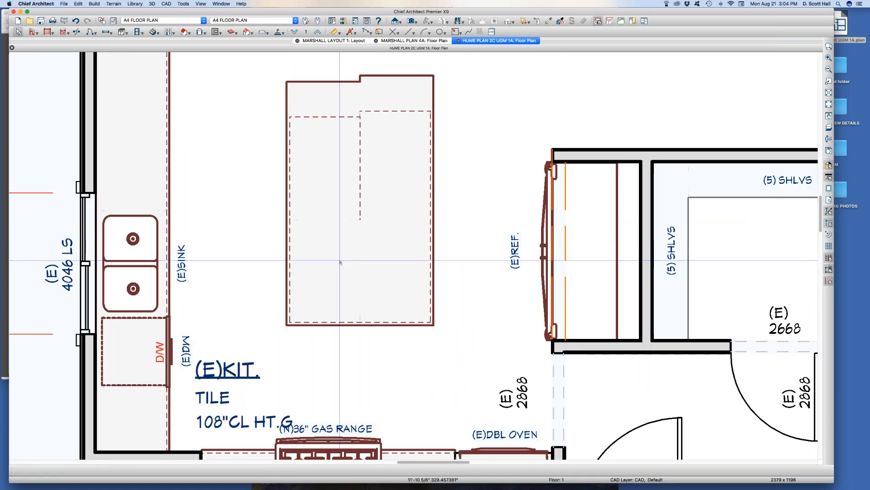
scroll(340, 262, "up", 1)
left_click_drag(334, 207, 380, 233)
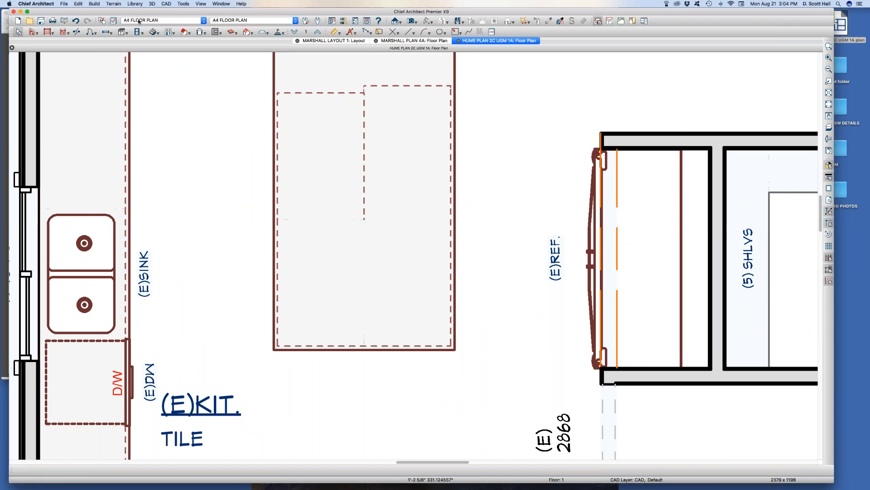
- Turn off Show Partial Module Lines in the General Cabinet defaults and select the mirrored island cabinet
left_click(306, 21)
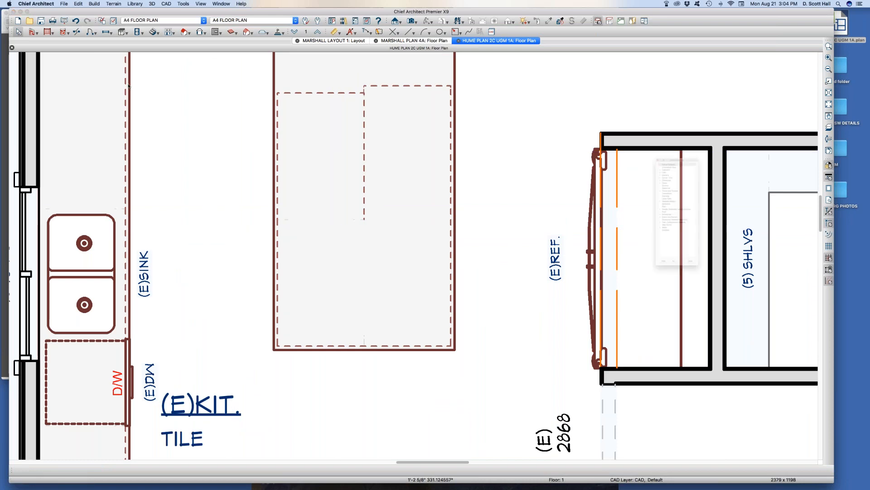
left_click(637, 114)
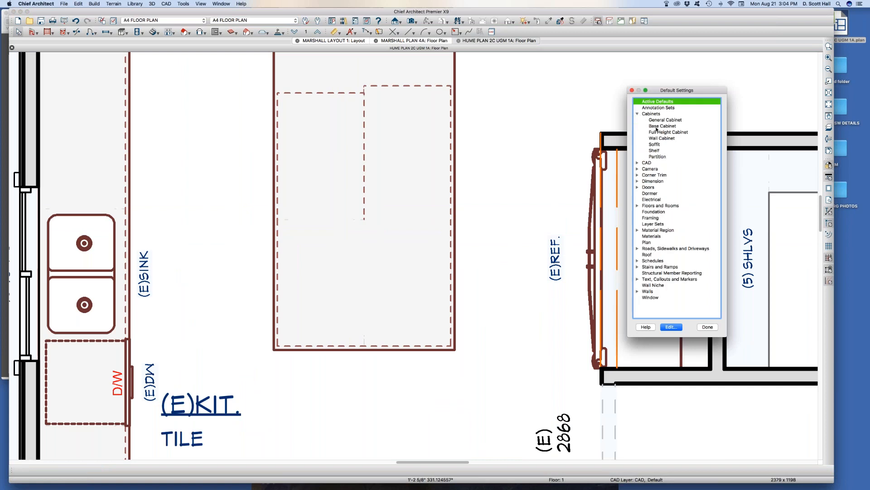
left_click(661, 121)
double_click(661, 121)
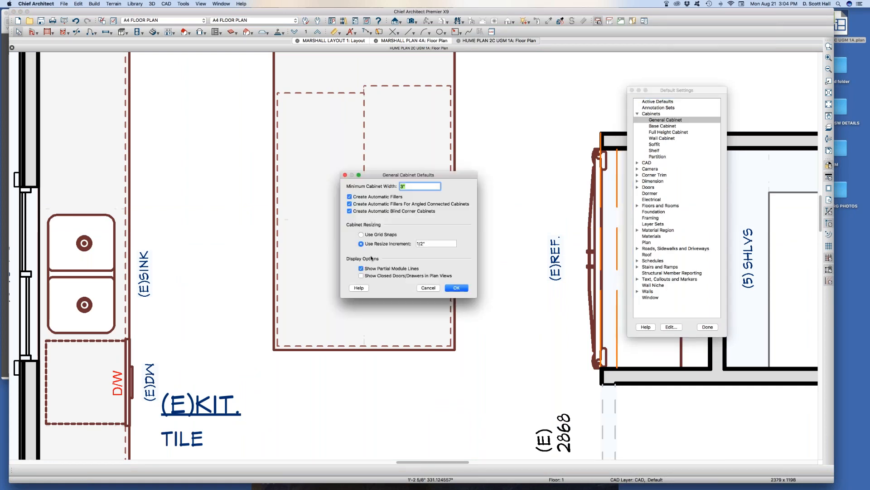
key("Return")
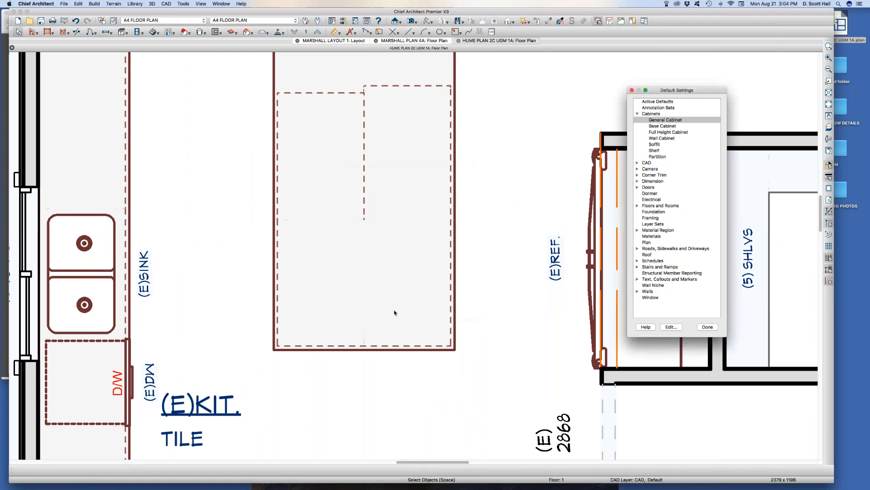
left_click(707, 327)
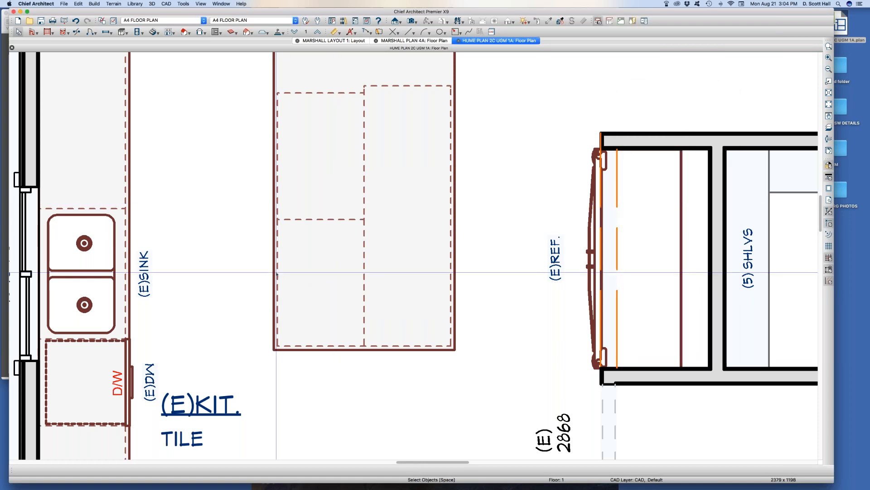
left_click(292, 210)
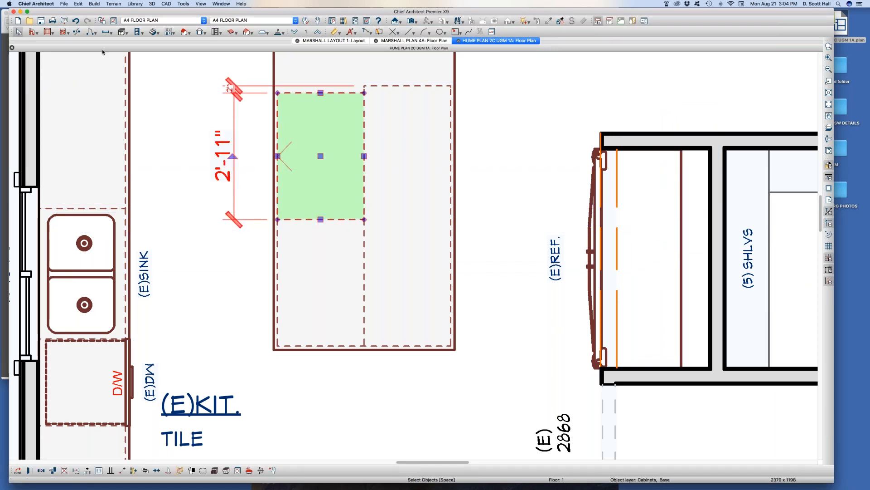
- Enable Show Partial Module Lines and Show Closed Doors/Drawers in Plan Views in the General Cabinet defaults
left_click(113, 21)
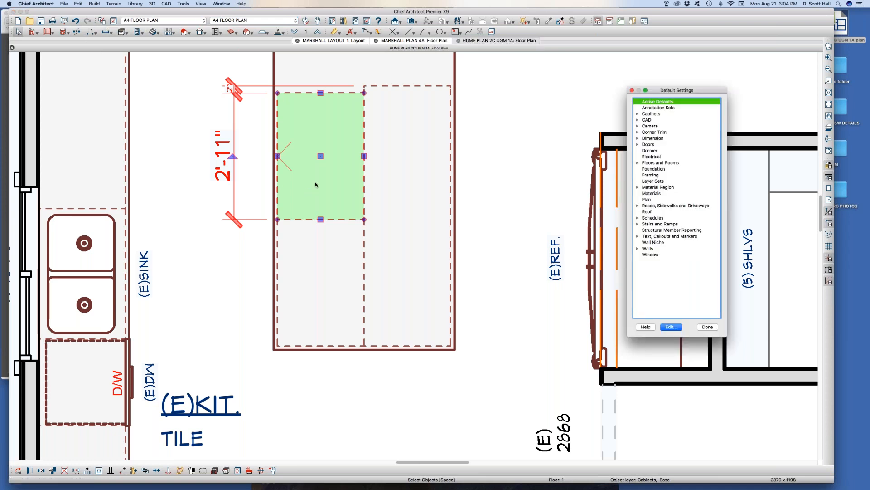
left_click(637, 114)
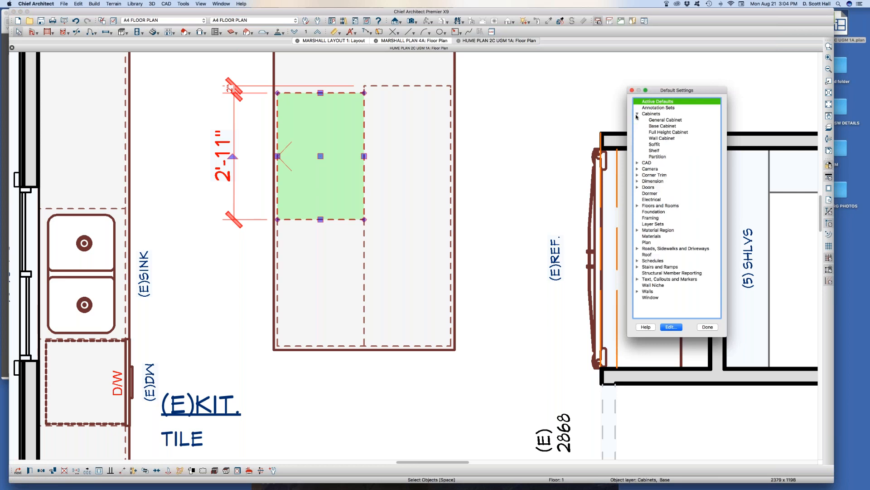
double_click(660, 120)
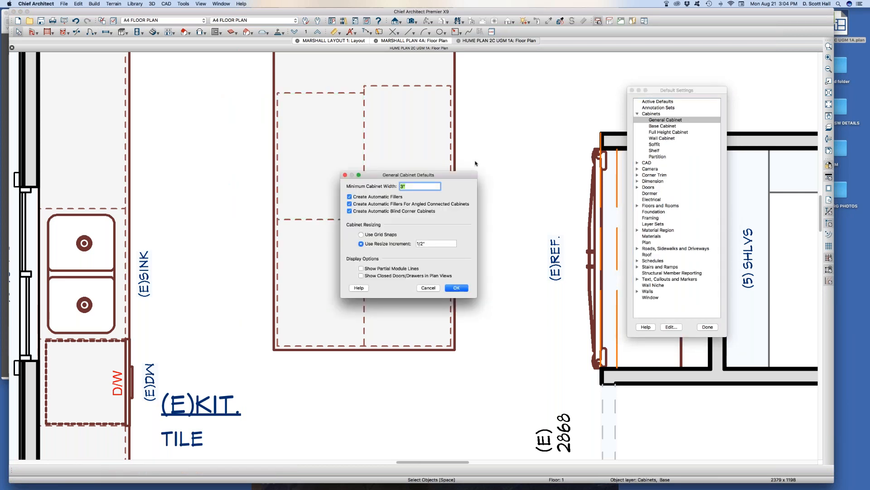
left_click_drag(445, 175, 564, 143)
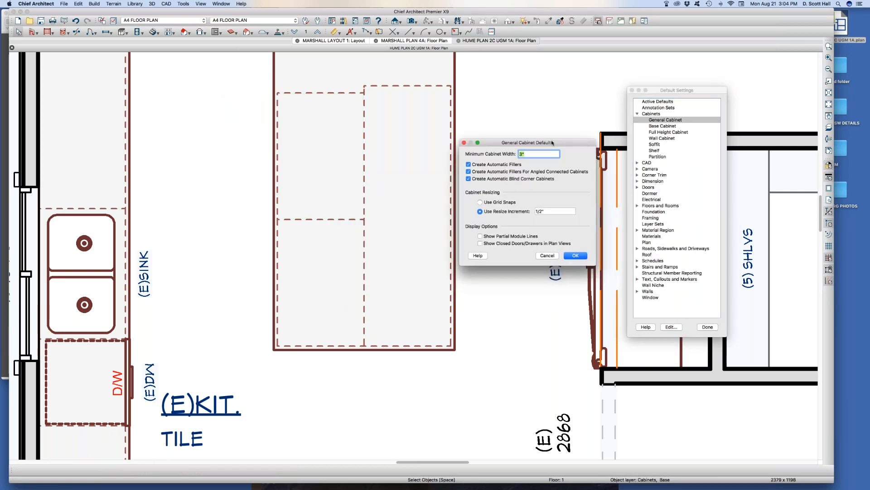
left_click(480, 236)
left_click(480, 244)
left_click(480, 243)
left_click(480, 243)
left_click(575, 256)
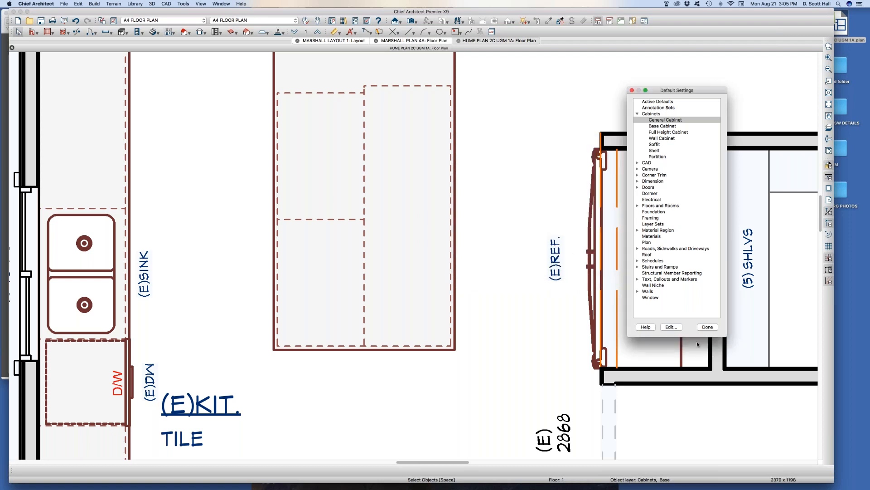
left_click(708, 327)
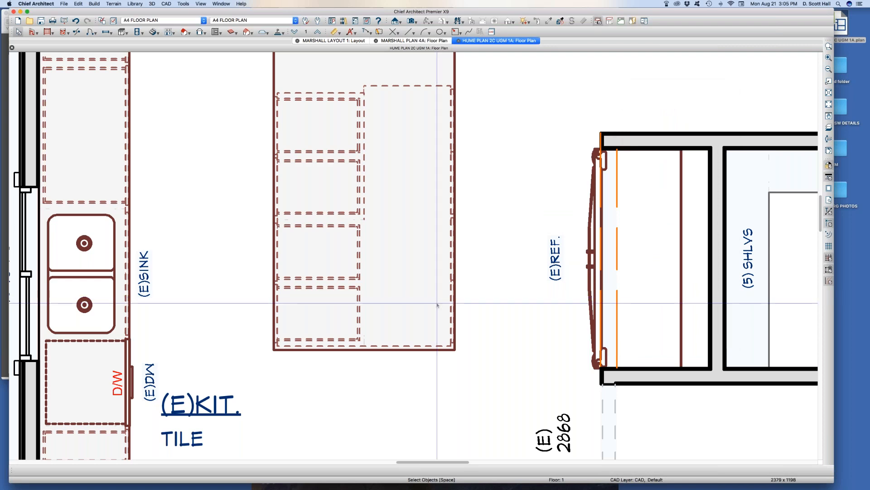
- Turn off Show Closed Doors/Drawers in Plan Views in the General Cabinet defaults, keeping Show Partial Module Lines enabled
scroll(420, 314, "down", 1)
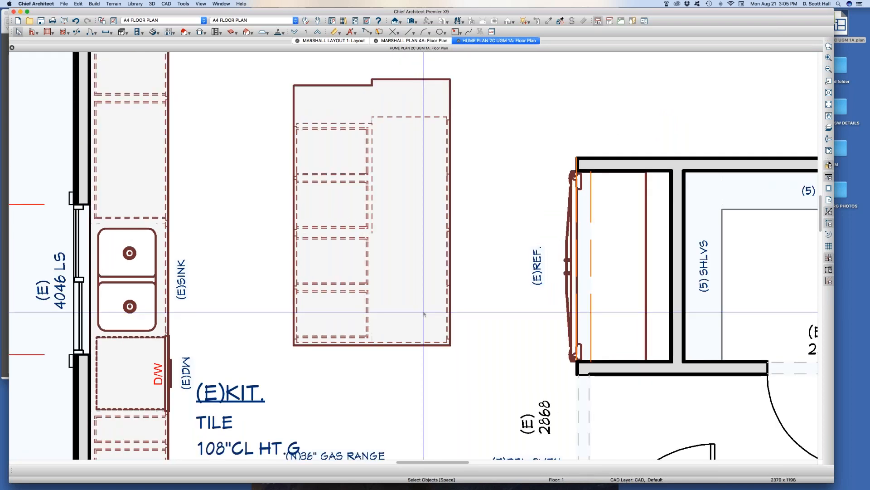
left_click(343, 263)
key("Escape")
key("d")
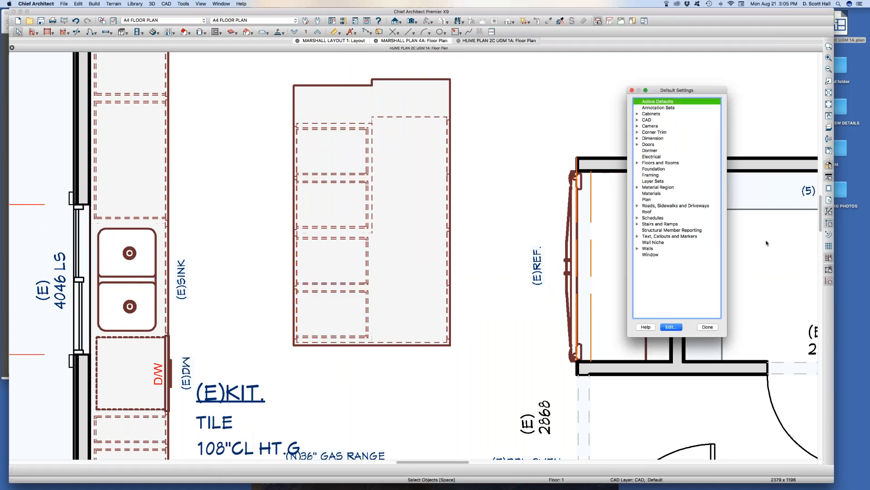
left_click(637, 114)
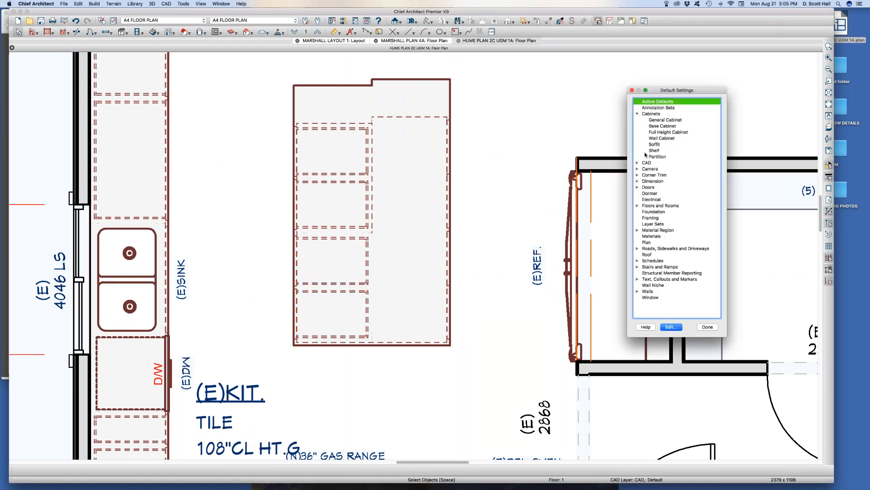
left_click(660, 120)
double_click(660, 120)
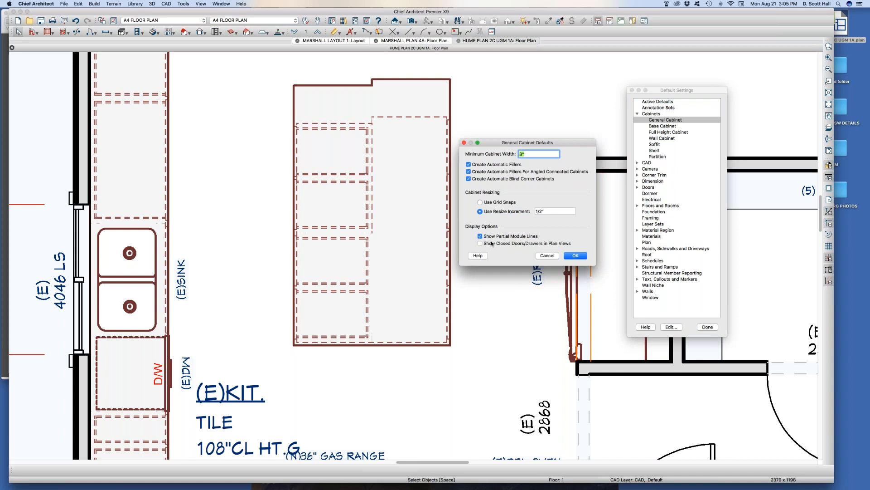
left_click(574, 256)
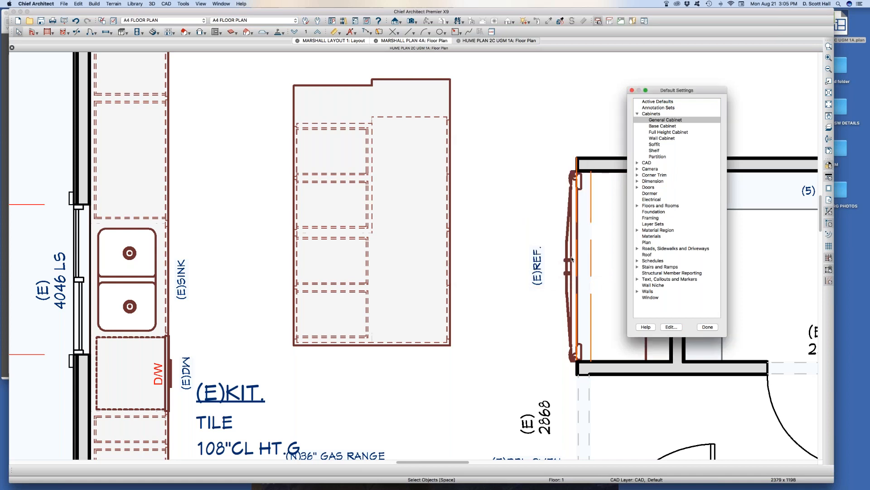
- Review the default height, width and depth in the Base Cabinet defaults, accept them and close the default settings
left_click(662, 126)
double_click(667, 126)
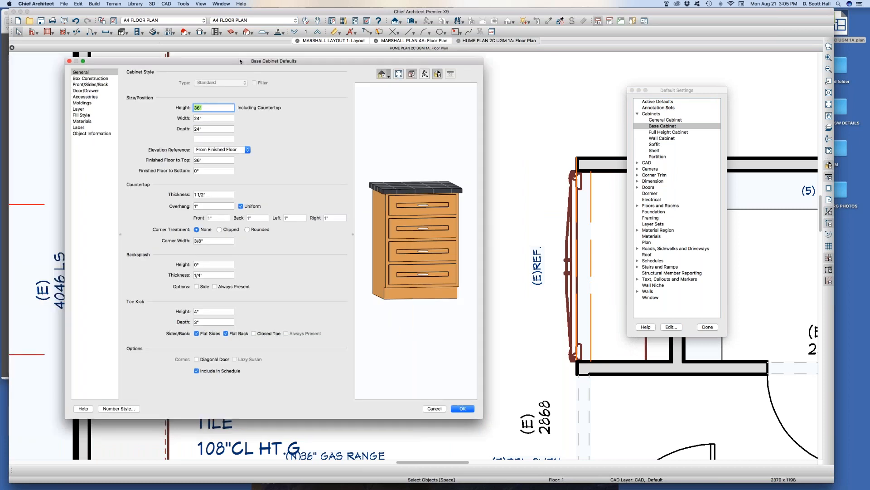
left_click(264, 102)
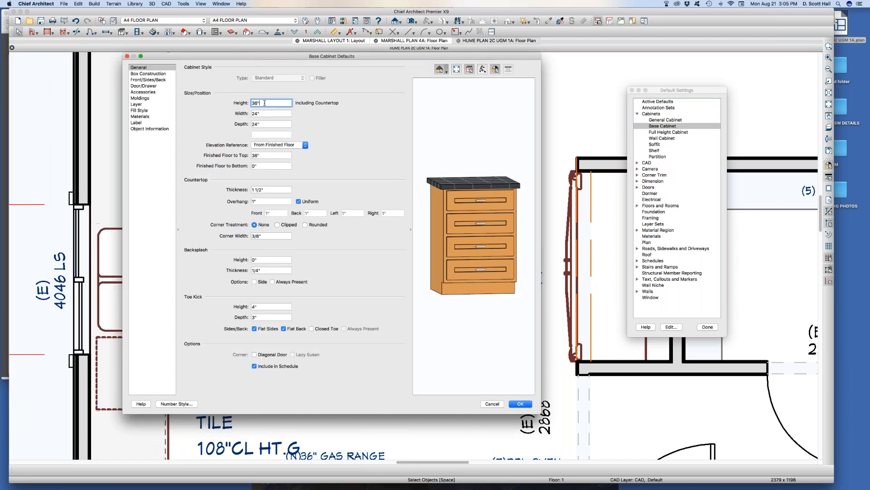
double_click(265, 103)
key("Tab")
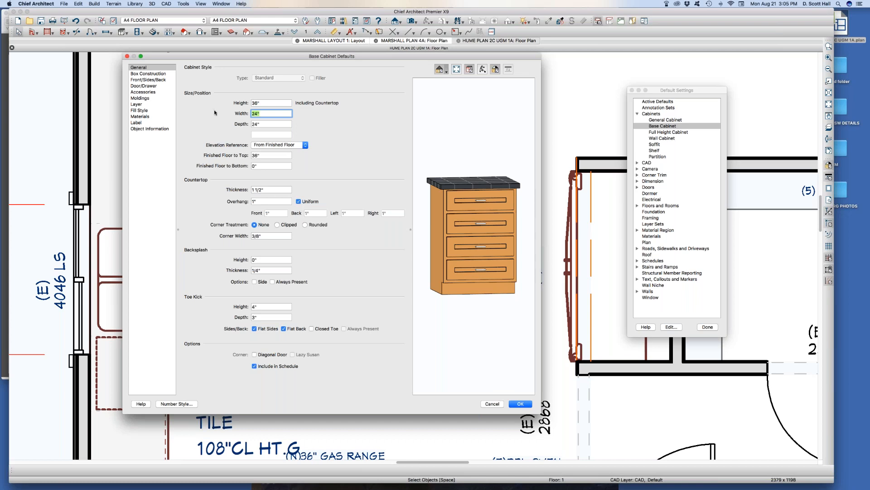
key("Tab")
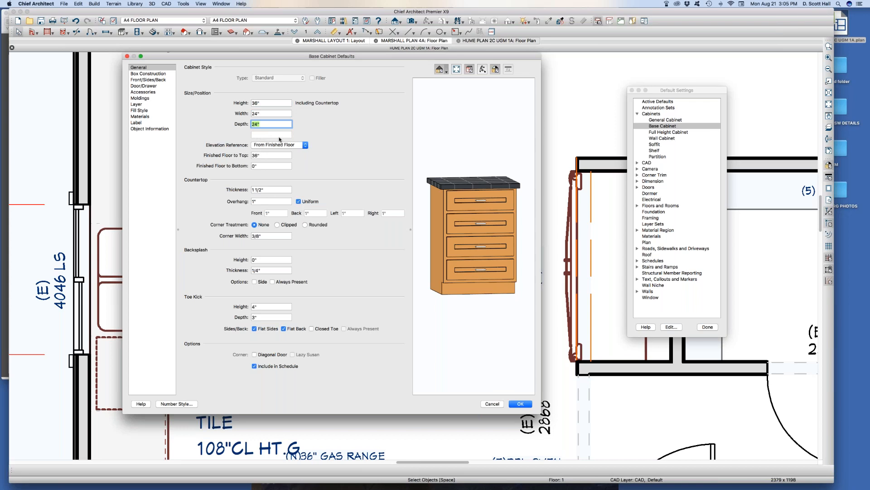
left_click(519, 403)
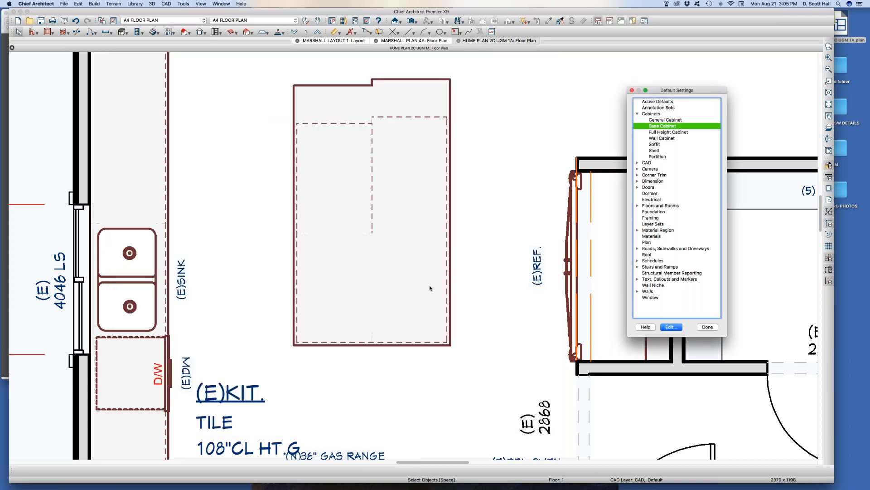
left_click(707, 327)
- Place a corner base cabinet in the upper-left corner of the family room and select it
scroll(399, 315, "down", 5)
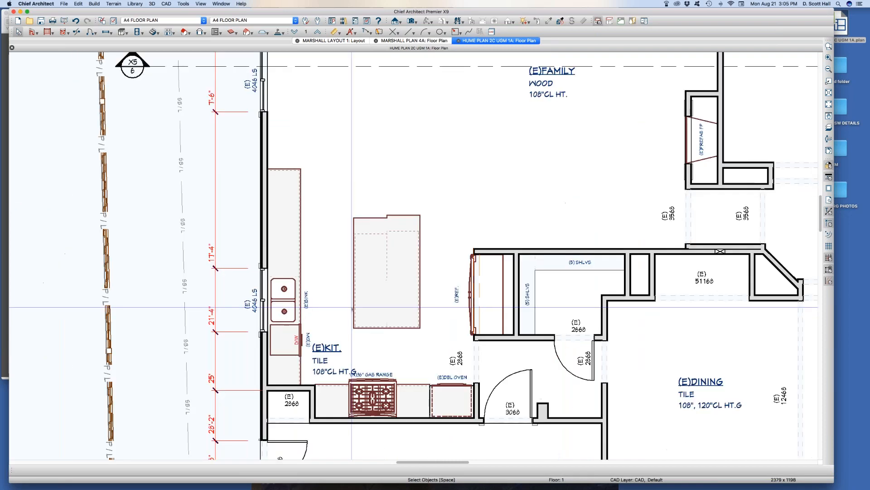
scroll(365, 237, "down", 3)
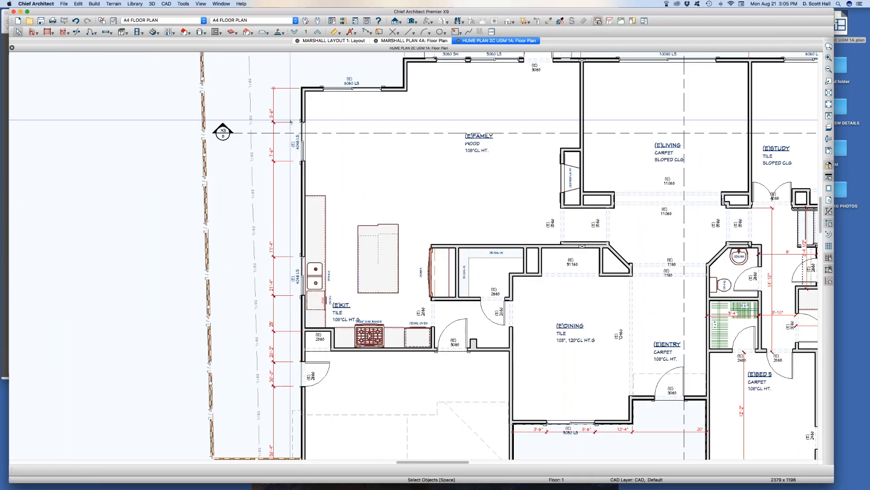
key("b")
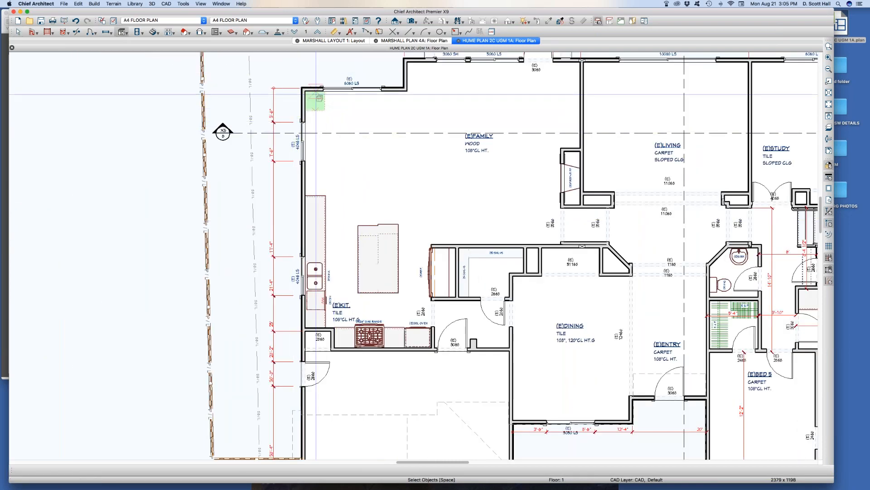
left_click(309, 94)
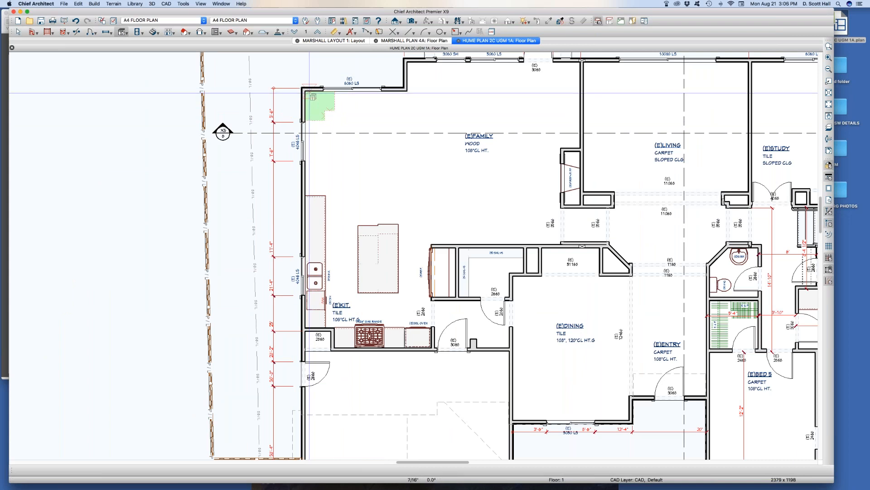
left_click(322, 97)
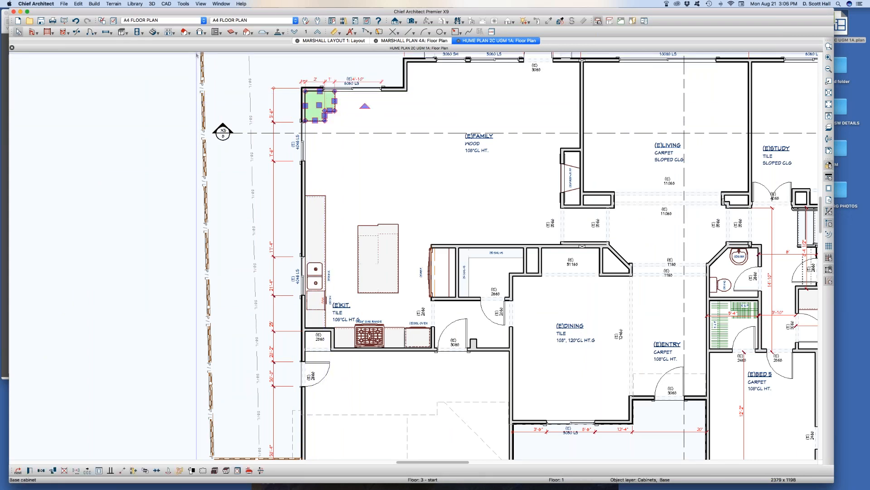
- Review the size and countertop settings in the corner base cabinet's specification and deselect the cabinet
key("super+e")
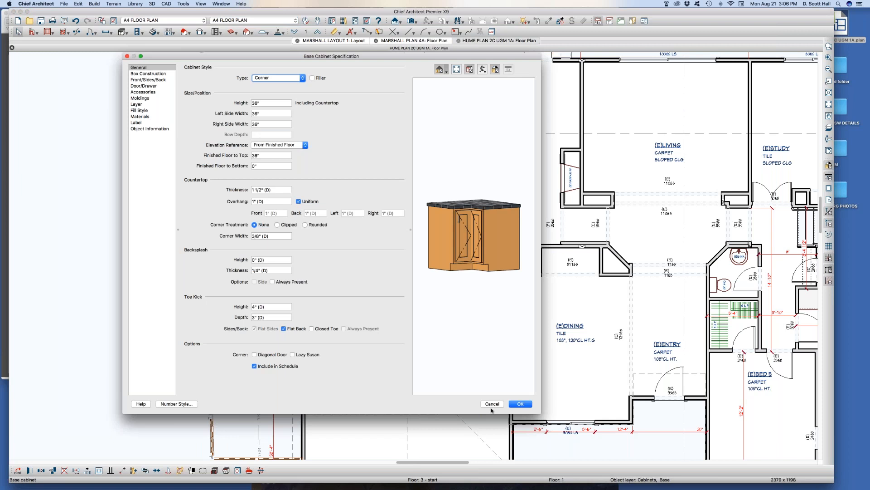
left_click(512, 404)
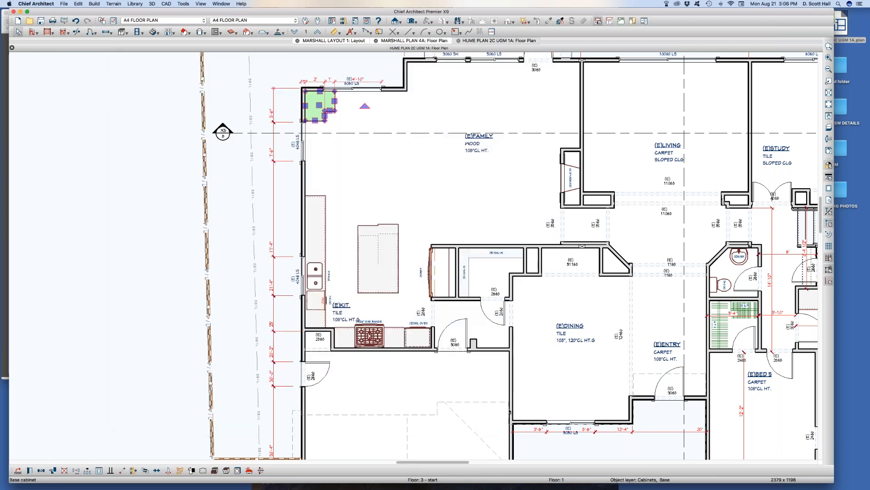
left_click(253, 167)
- Check the defaults of the Base Cabinet tool and place a standalone base cabinet outside the property line left of the house
left_click(114, 31)
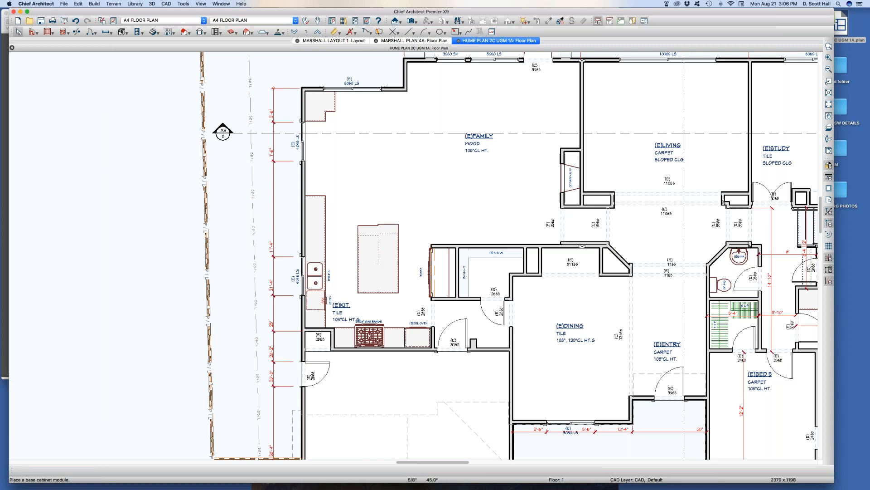
double_click(122, 32)
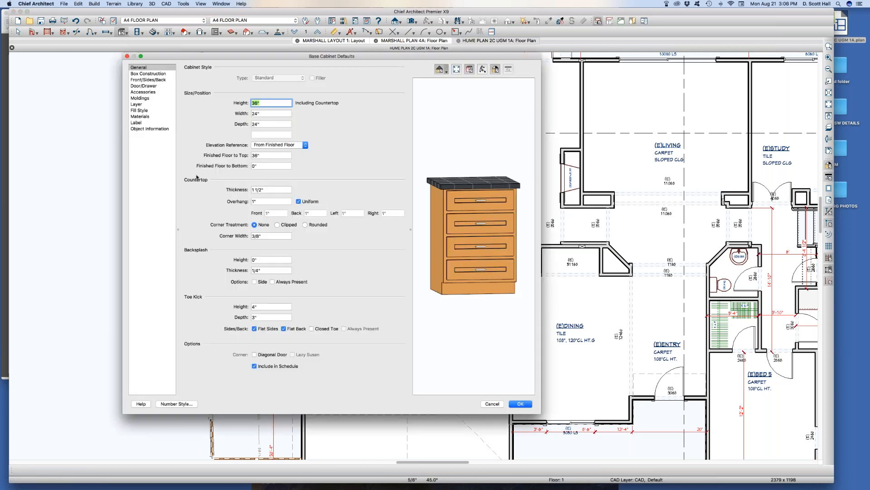
left_click(128, 56)
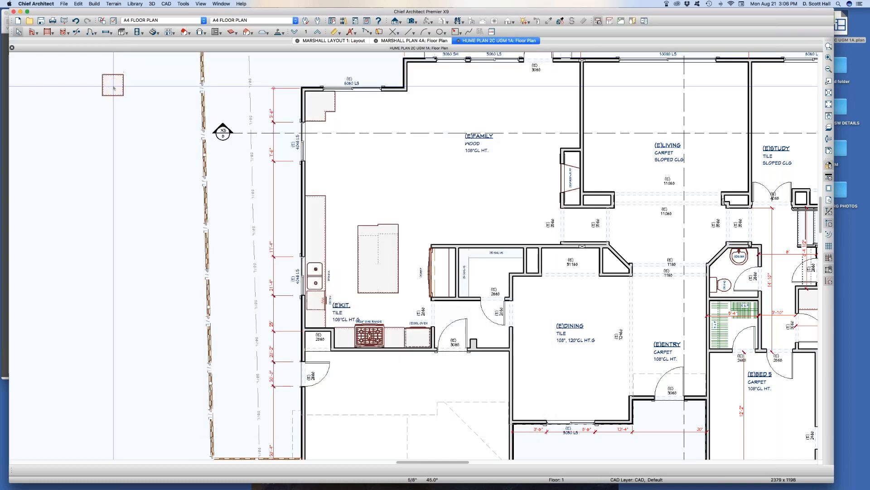
- Locate the General Cabinet entry among the plan's default settings and close them again
key("super+d")
left_click_drag(650, 92, 140, 131)
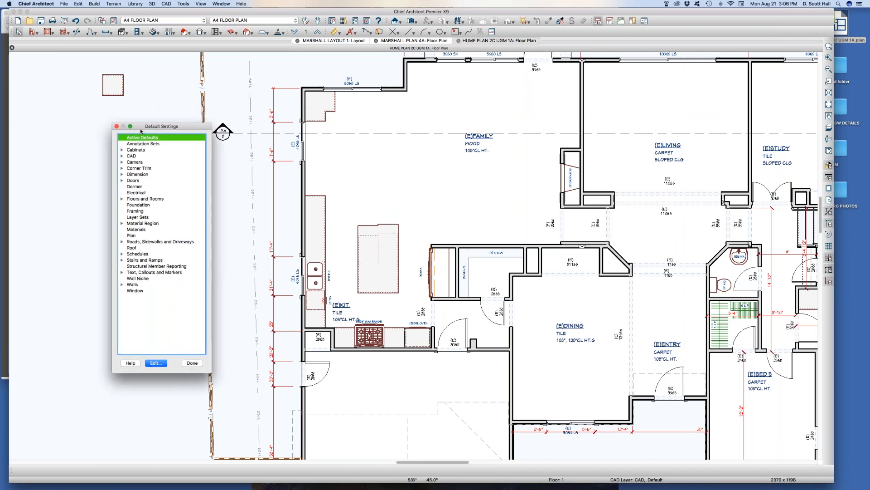
left_click(122, 149)
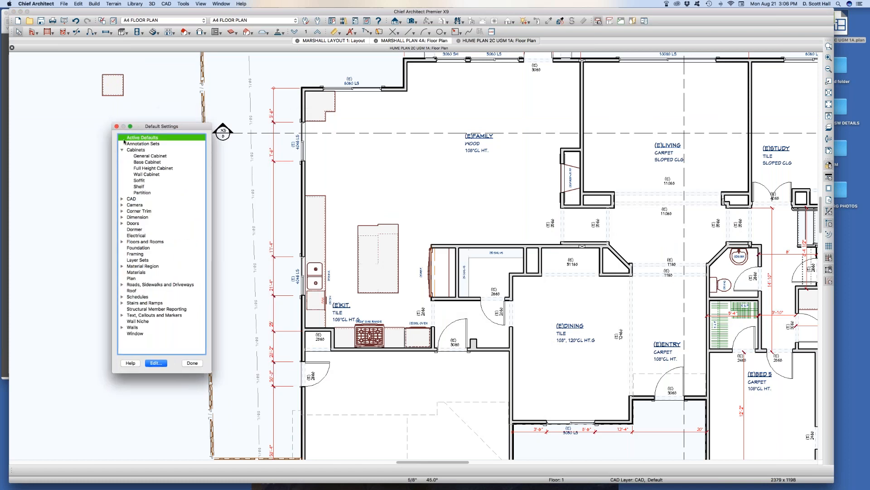
left_click(150, 156)
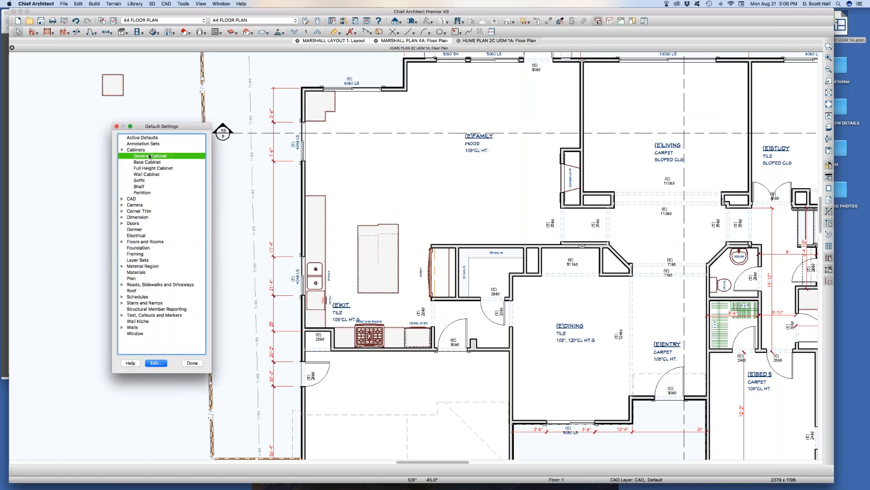
left_click(191, 362)
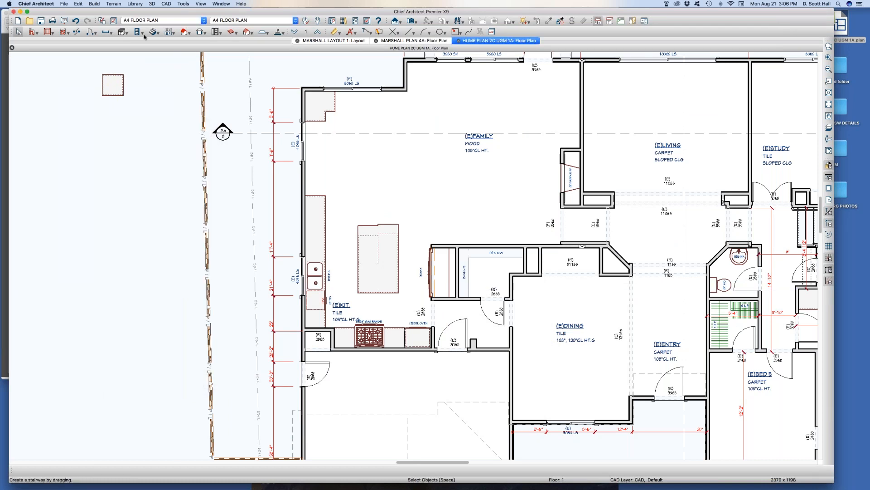
- Review the Door/Drawer settings in the Base Cabinet defaults directly from the Base Cabinet tool
left_click(121, 32)
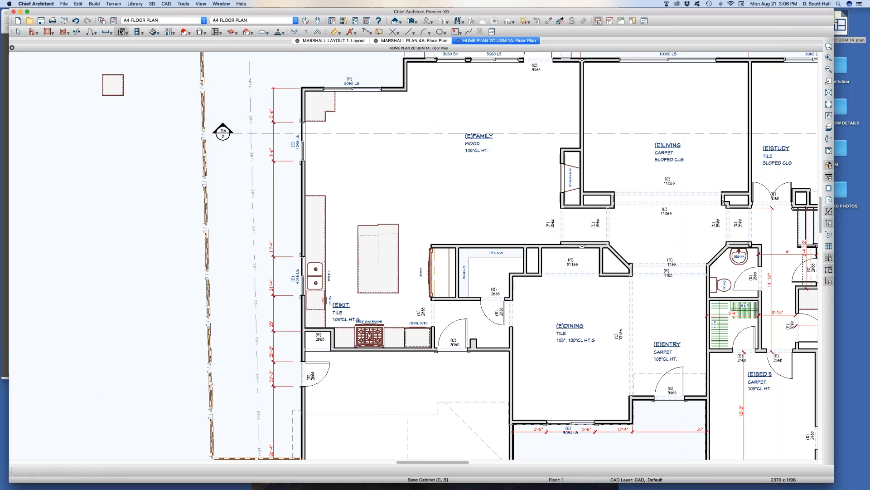
double_click(121, 31)
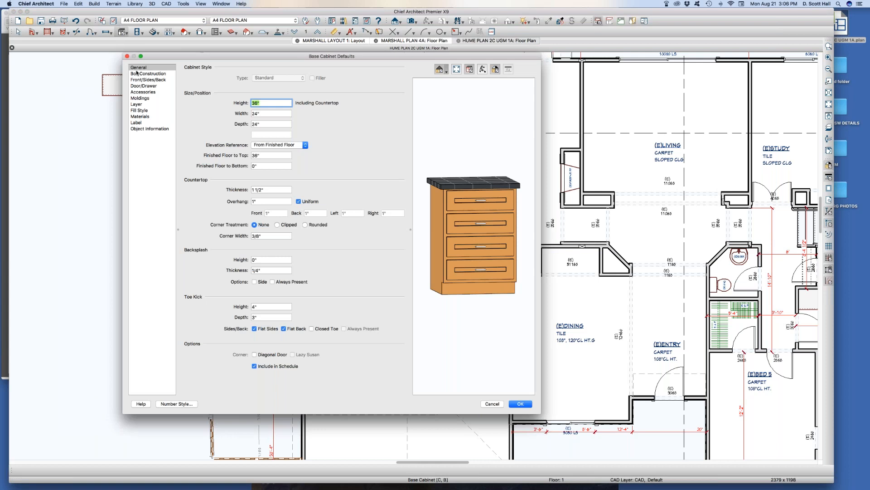
left_click(137, 86)
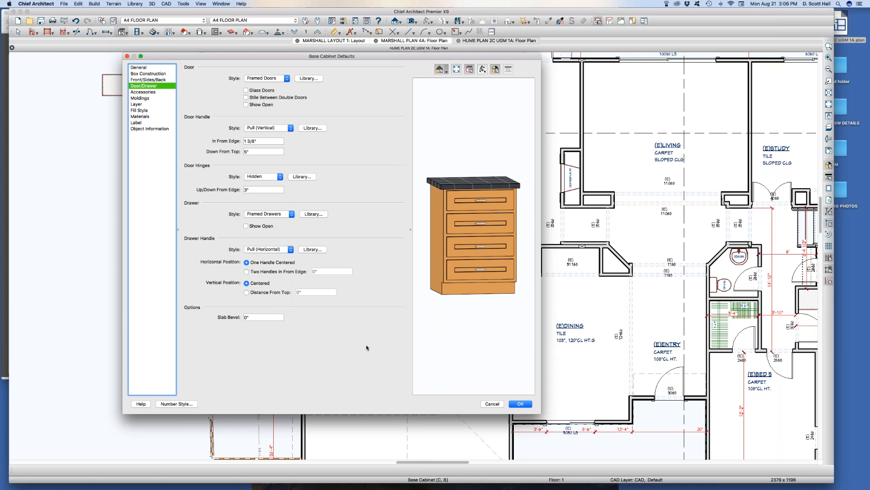
left_click(521, 403)
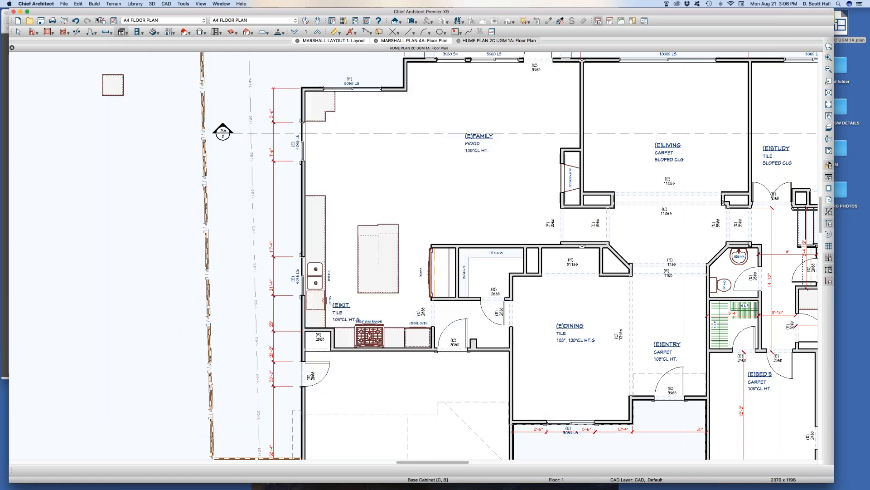
- Review the General settings in the Base Cabinet defaults, covering size, finished floor heights, countertop thickness and overhang
double_click(122, 33)
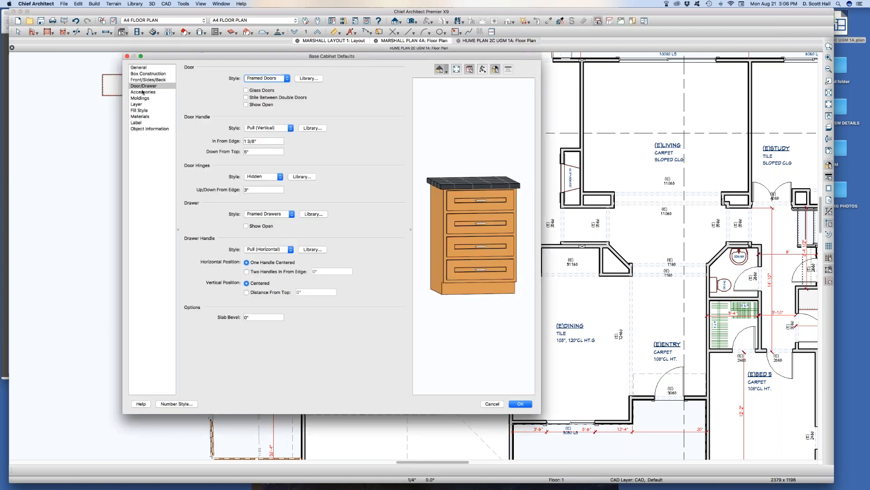
left_click(146, 67)
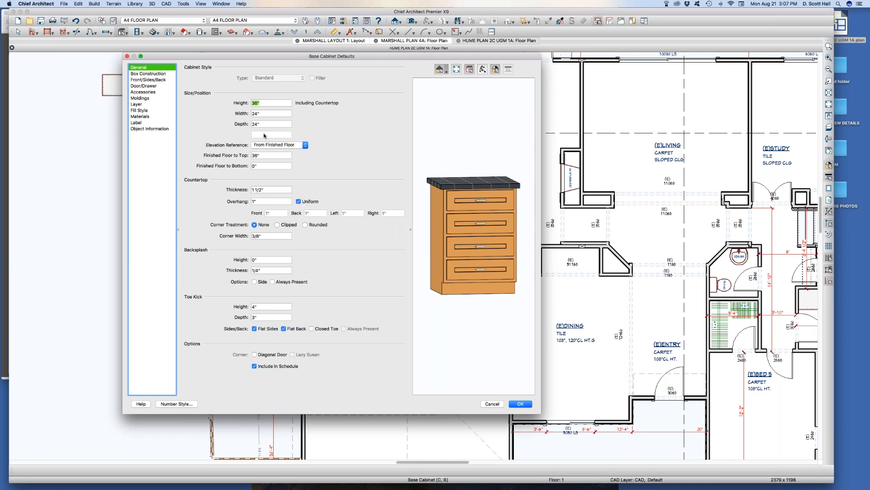
left_click(274, 155)
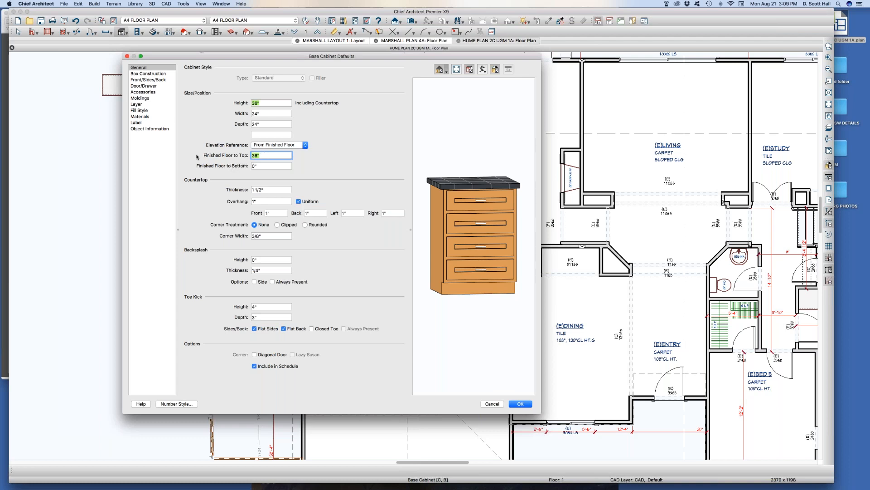
left_click(267, 166)
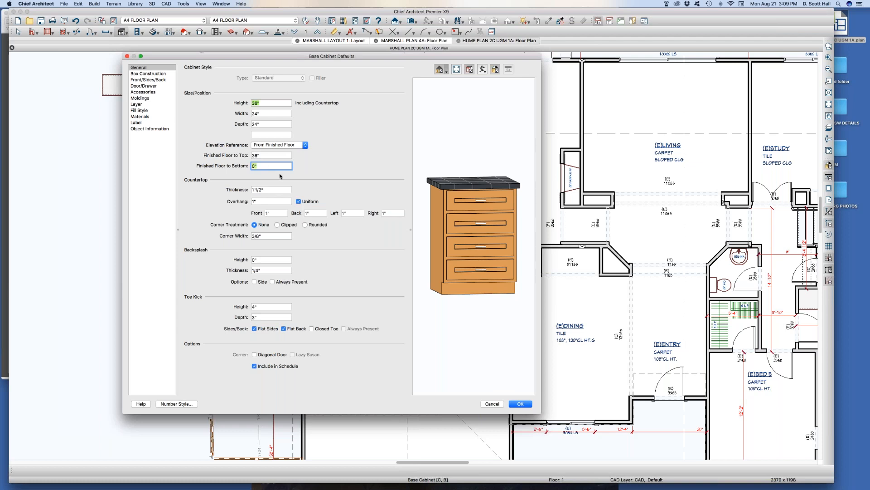
left_click_drag(258, 166, 219, 165)
left_click(280, 190)
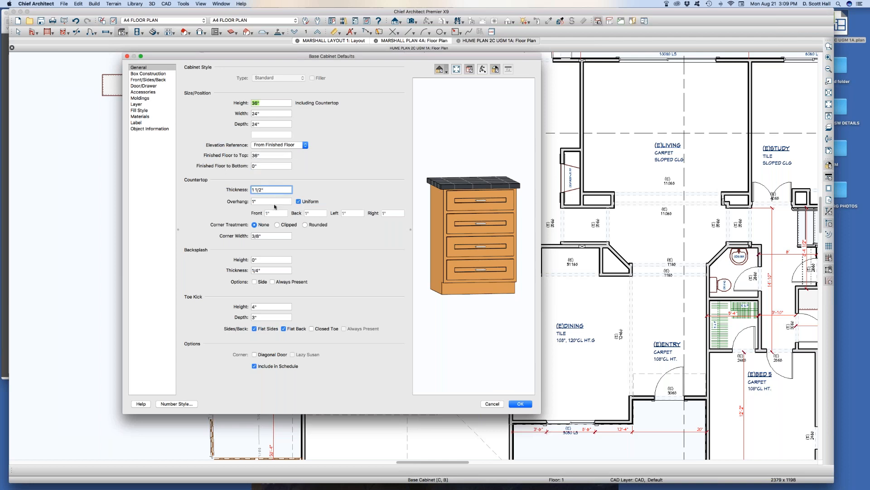
left_click(265, 166)
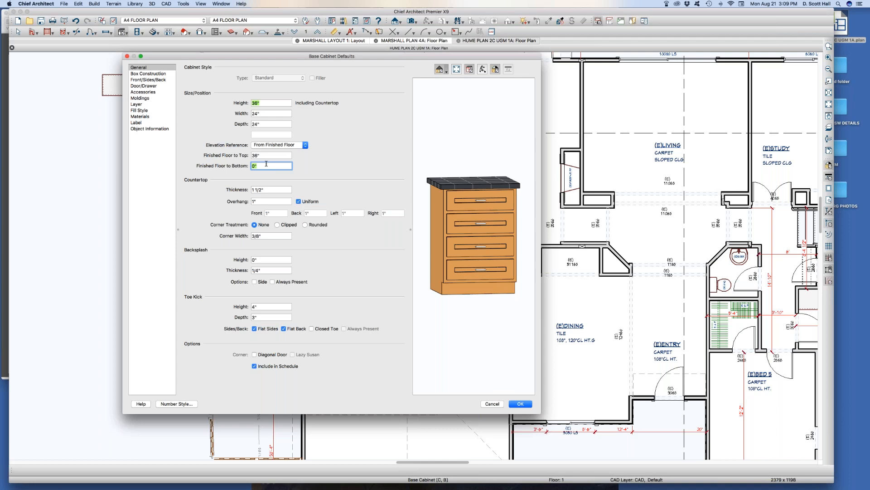
key("Tab")
left_click(254, 201)
left_click_drag(251, 195, 222, 194)
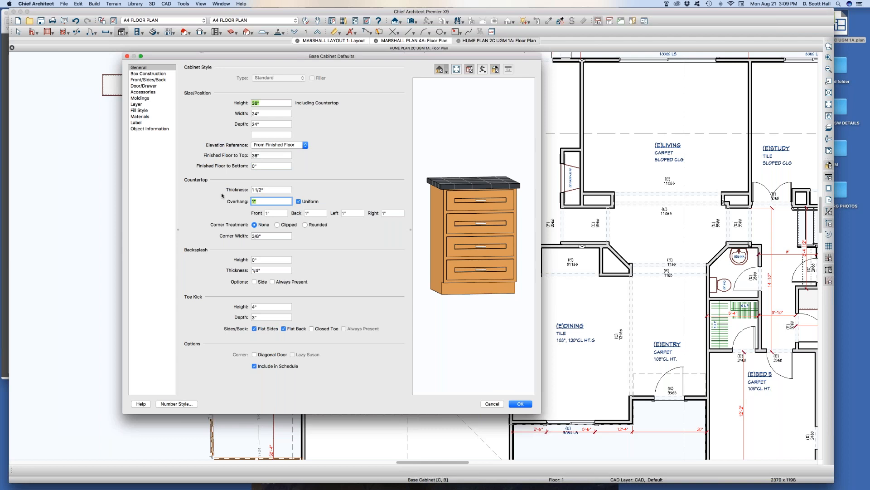
- Turn off the uniform countertop overhang and set the left and right overhangs to 12"
left_click(299, 202)
key("Tab")
type("12")
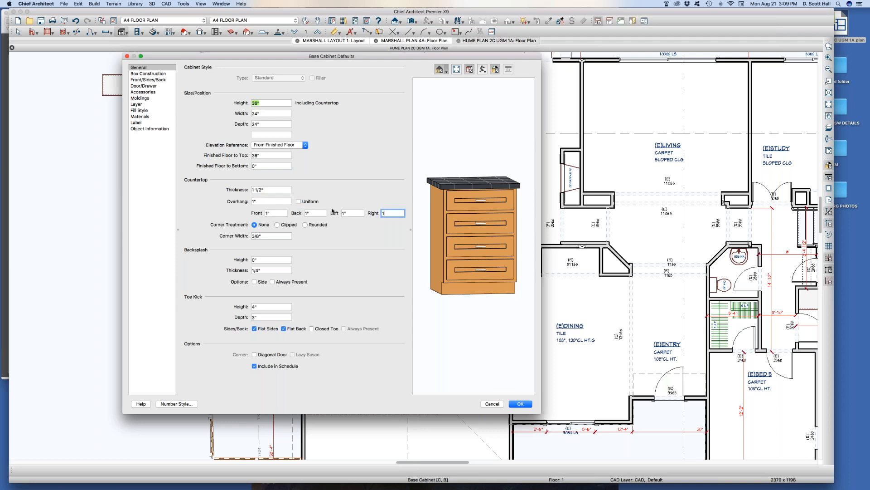
key("shift+Tab")
type("12")
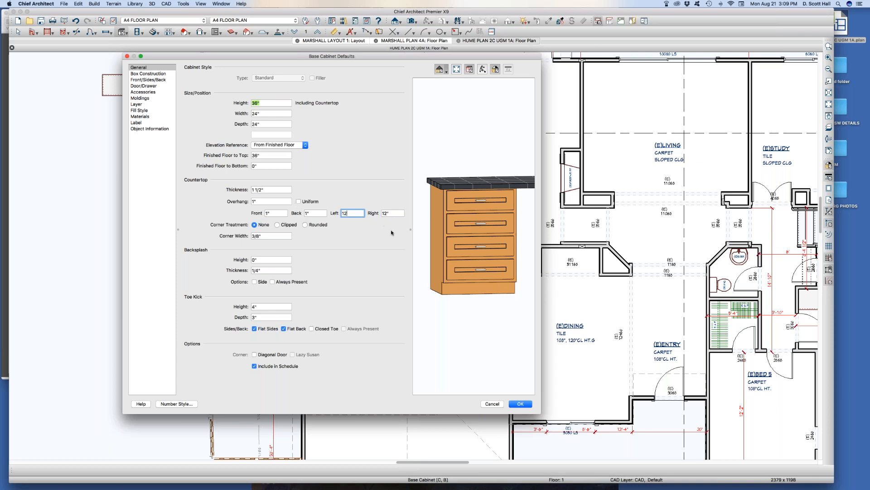
key("Tab")
- Inspect the extended countertop in the cabinet preview from above and restore the uniform overhang in the General settings
left_click(475, 253)
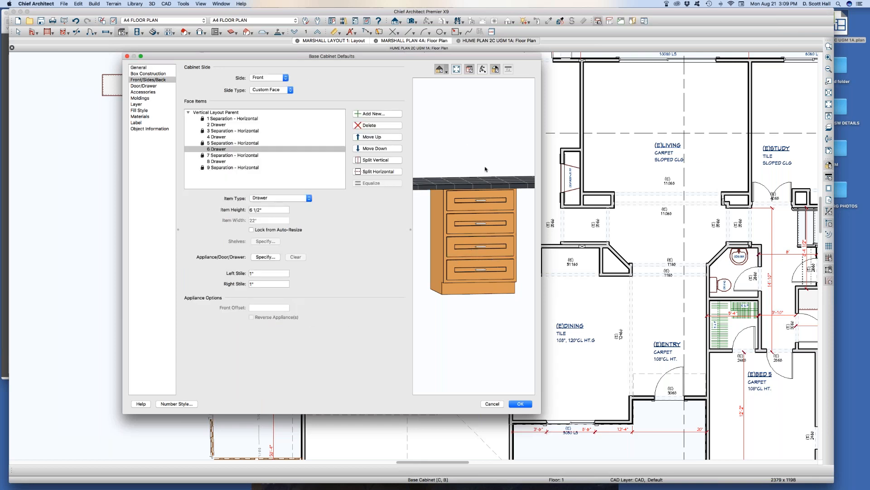
left_click(482, 70)
left_click_drag(487, 198, 459, 207)
scroll(463, 121, "down", 2)
left_click_drag(463, 121, 458, 163)
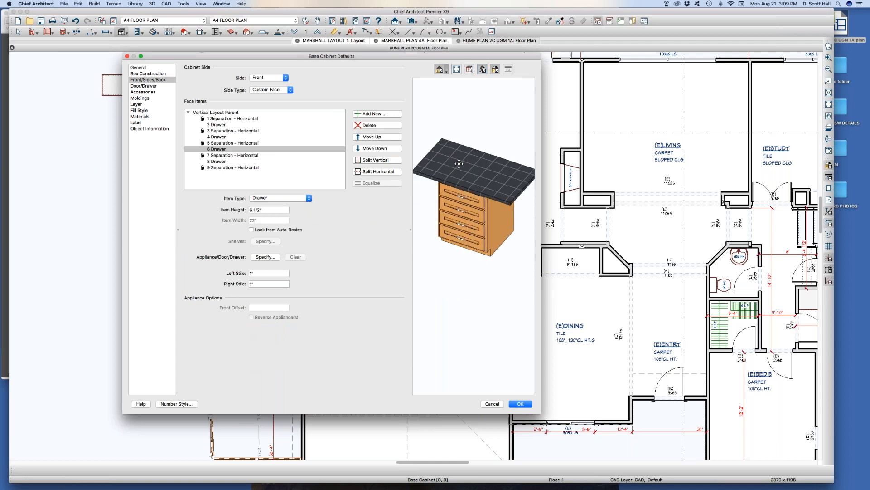
left_click(145, 74)
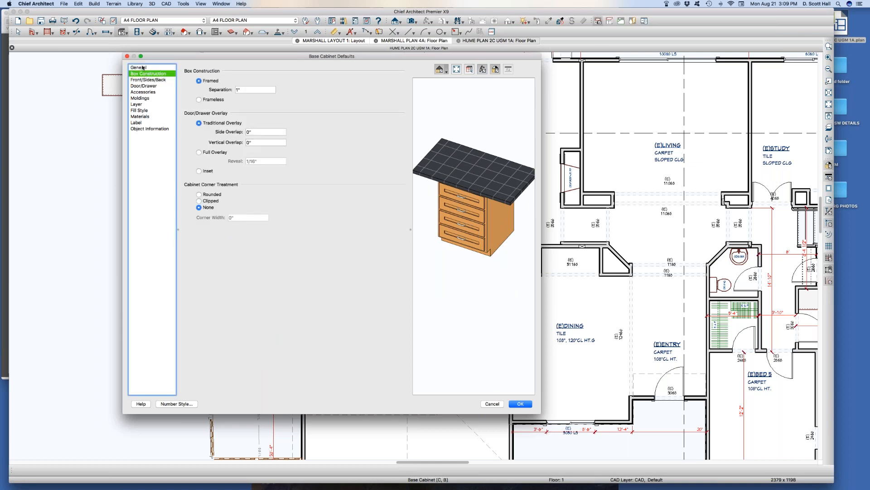
left_click(143, 67)
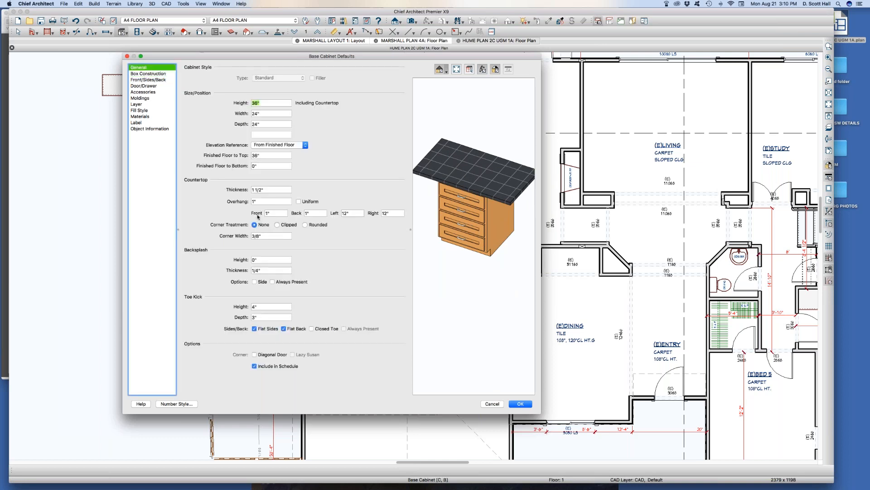
left_click(299, 201)
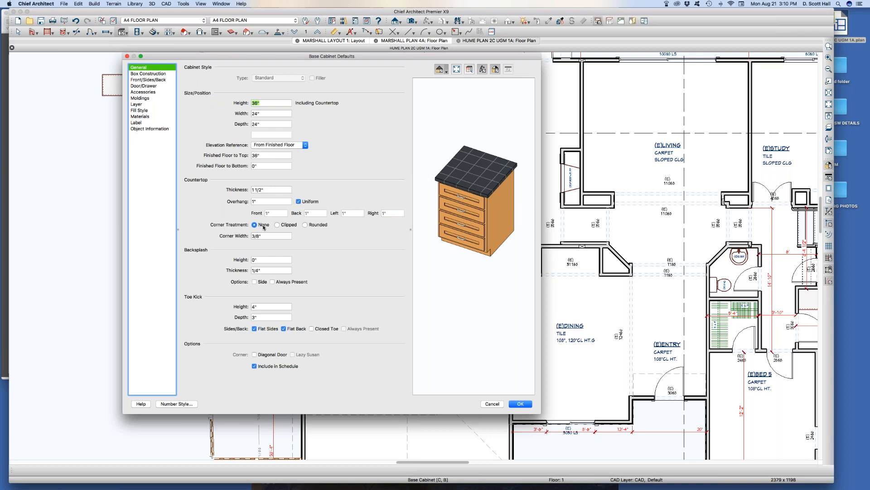
- Set the countertop corner treatment to Clipped and try corner widths of 2" and 6"
left_click(287, 225)
key("Tab")
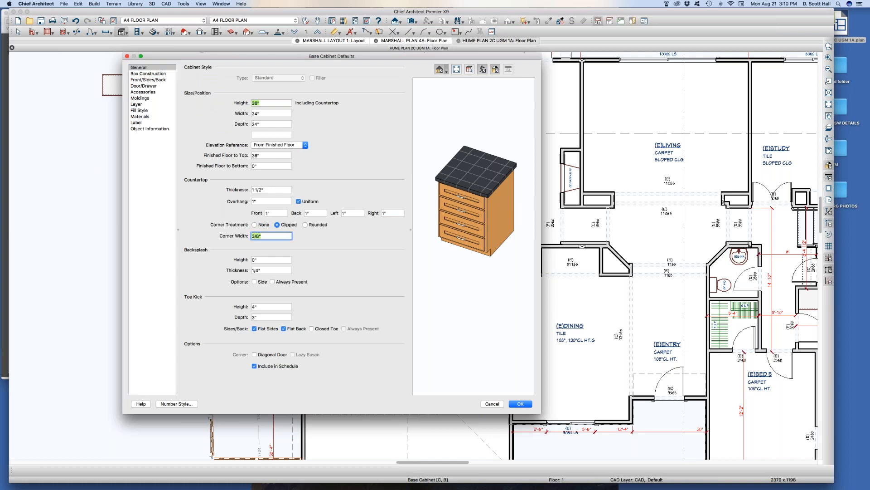
type("2")
key("Tab")
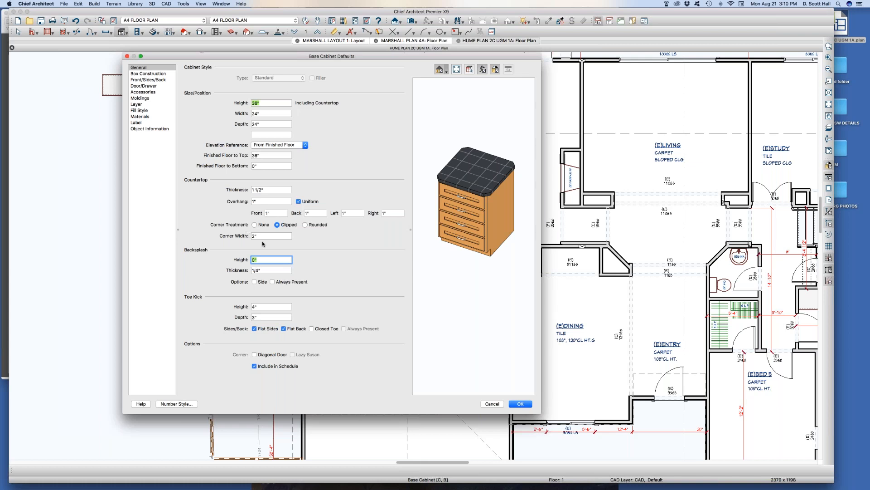
left_click_drag(261, 235, 224, 226)
type("6")
key("Tab")
key("shift+Tab")
key("shift+Tab")
key("Tab")
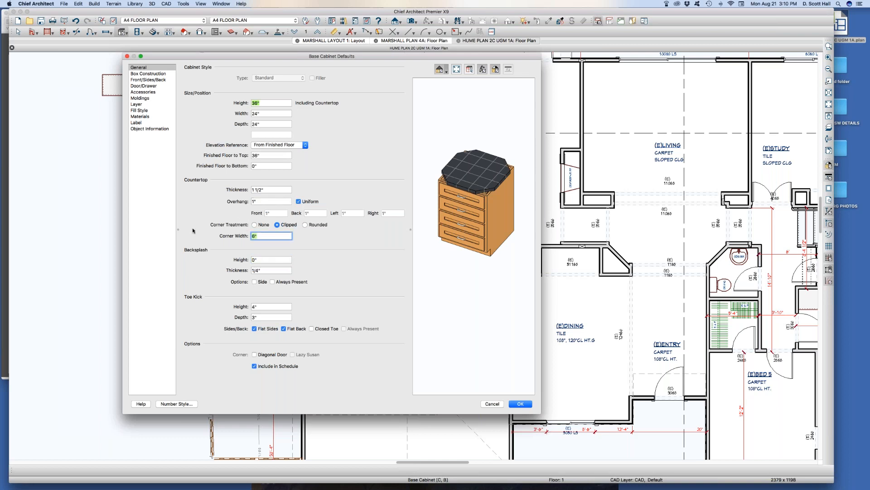
- Compare the None and Clipped countertop corner treatments in the cabinet preview
left_click(263, 226)
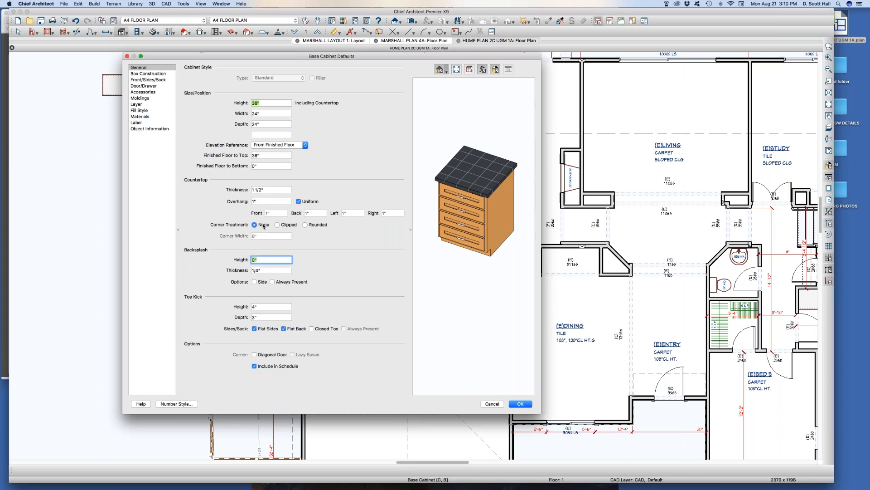
left_click(288, 225)
left_click(260, 224)
left_click(282, 224)
left_click(260, 225)
- Try Rounded countertop corners with a corner width of 1" and return the corner treatment to None
left_click(305, 225)
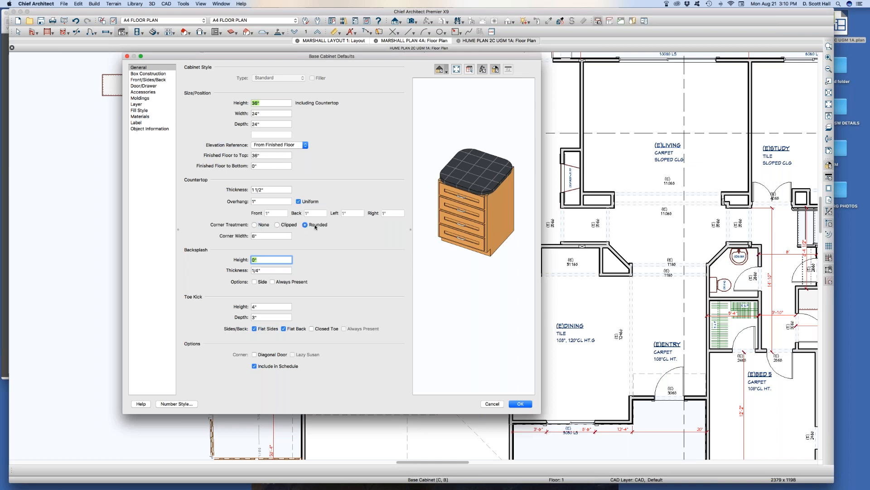
key("shift+Tab")
type("1")
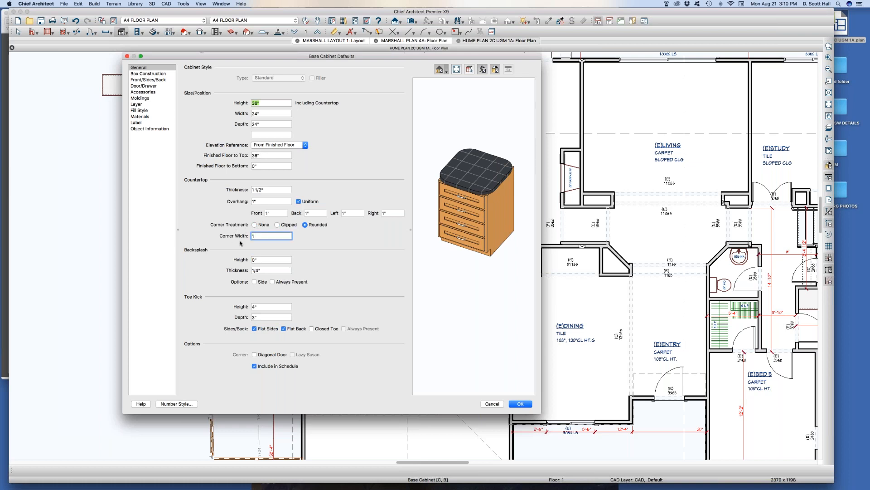
key("Tab")
left_click(254, 225)
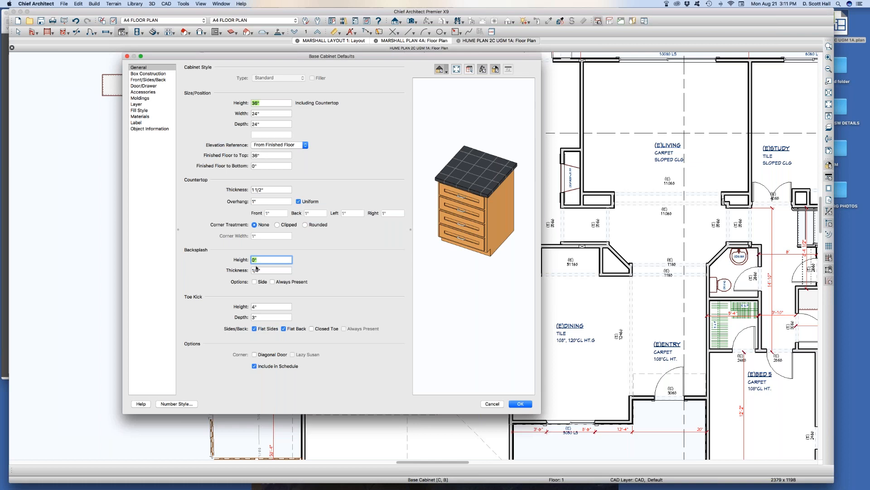
- Set the backsplash height to 18" and apply the Base Cabinet defaults
type("18")
key("Tab")
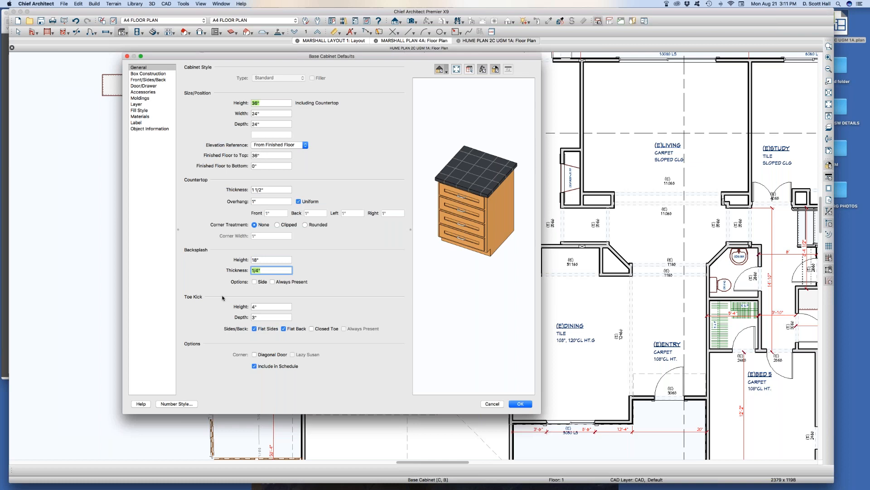
key("Return")
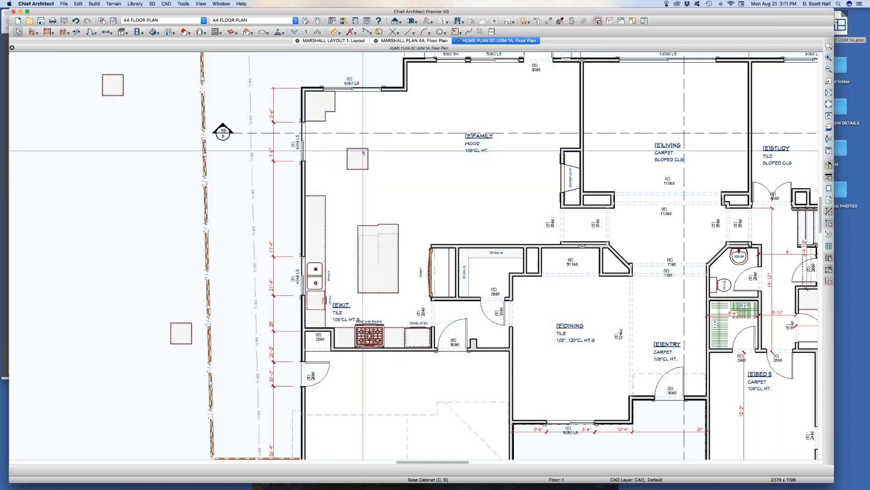
- Create an orthographic floor overview of the house and focus it on the kitchen
key("space")
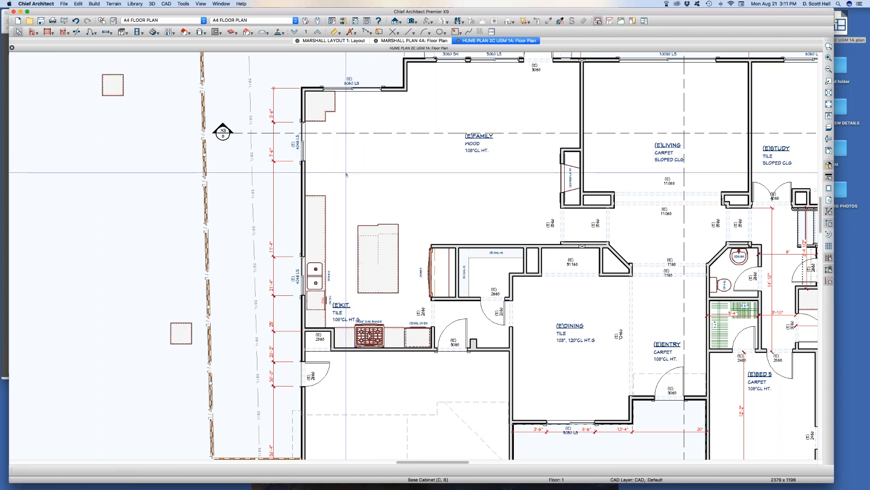
key("o")
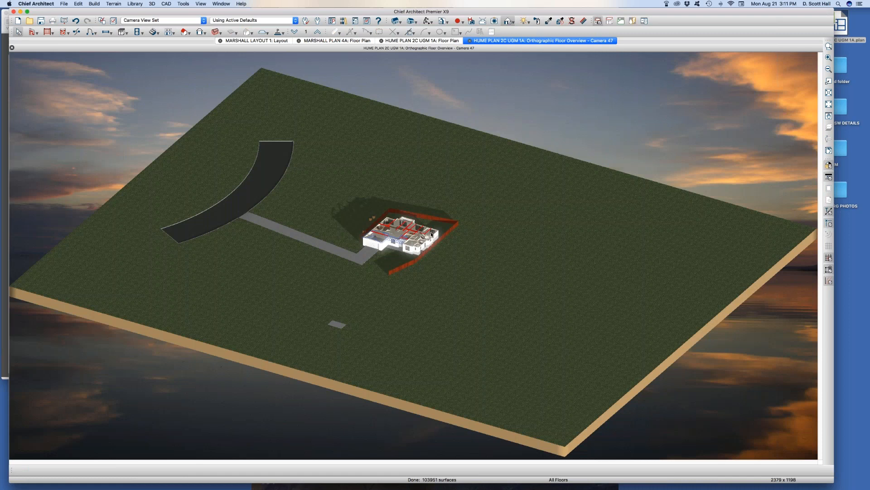
key("o")
scroll(408, 233, "up", 5)
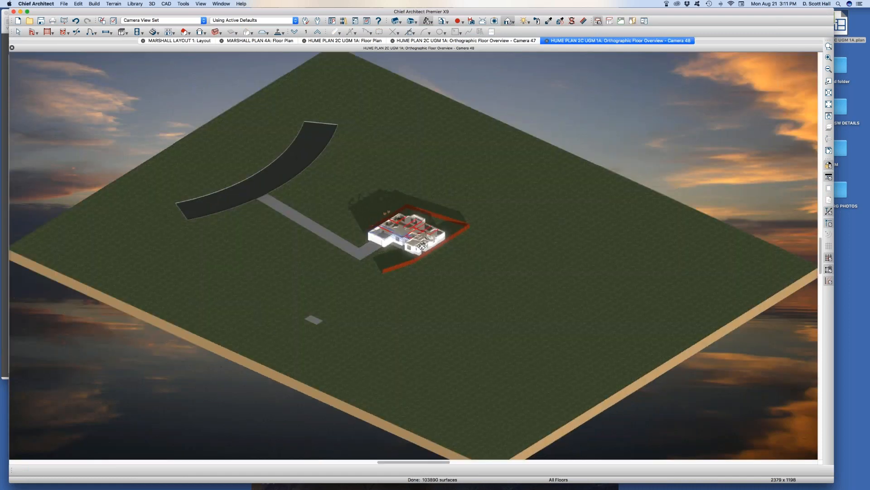
scroll(397, 232, "up", 6)
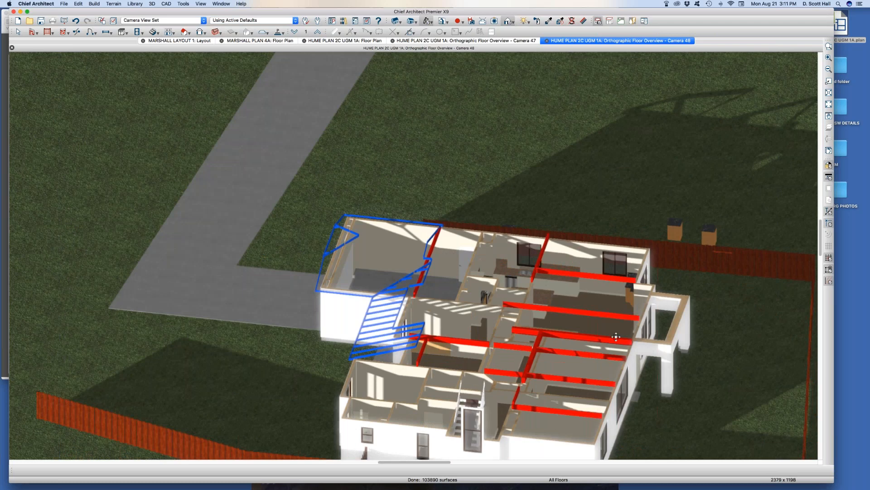
scroll(591, 302, "up", 1)
mouse_move(587, 297)
left_mouse_down()
mouse_move(579, 292)
mouse_move(586, 285)
left_mouse_up()
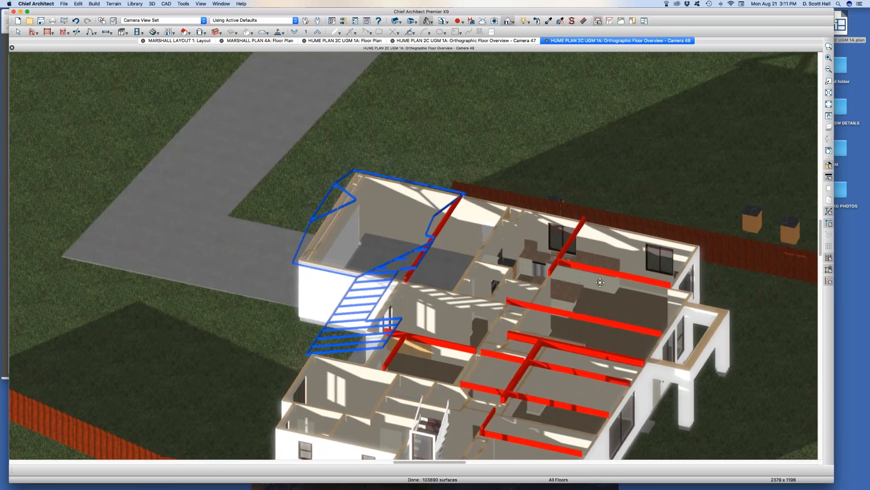
scroll(594, 276, "up", 1)
key("Escape")
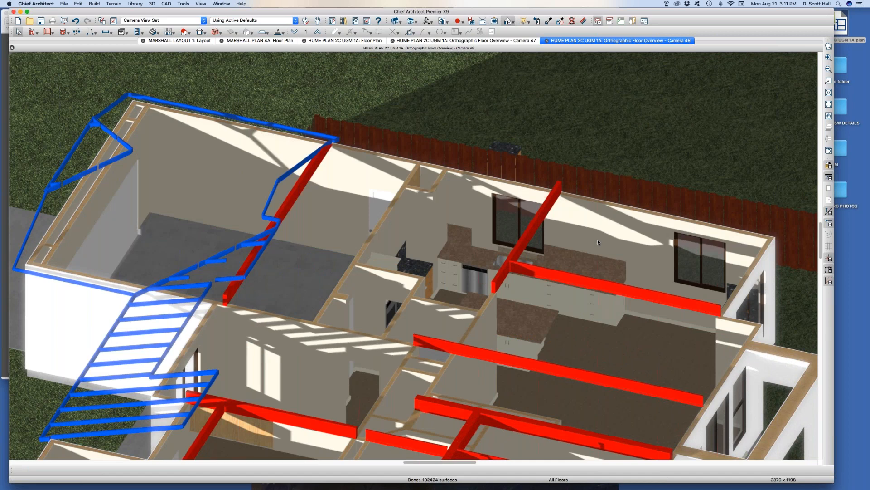
- Set the overview camera's sunlight to the generic sun
left_click(467, 235)
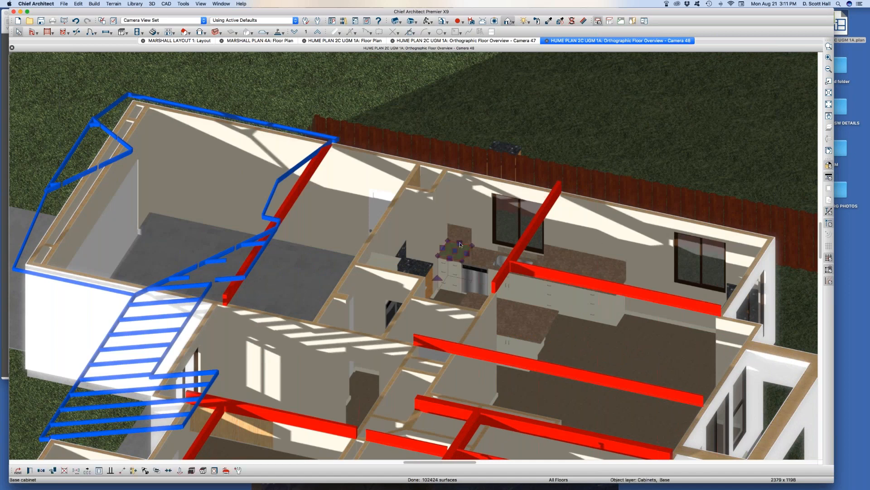
key("s")
left_click(594, 87)
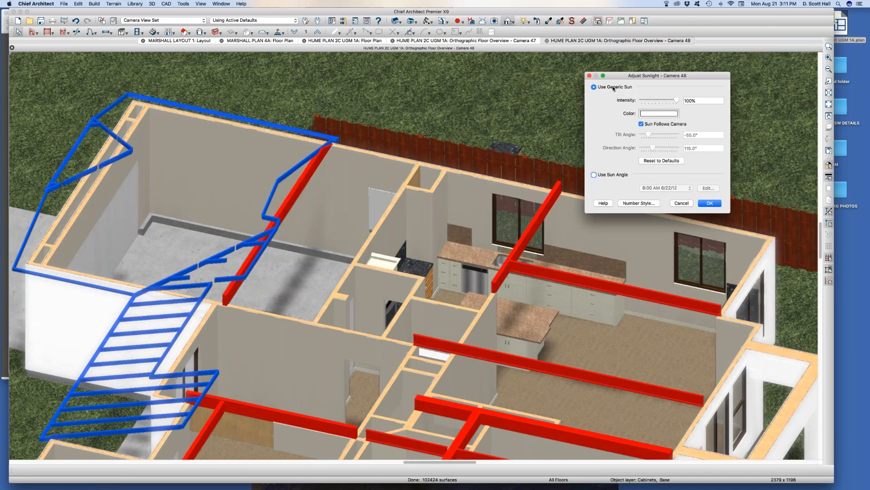
key("Return")
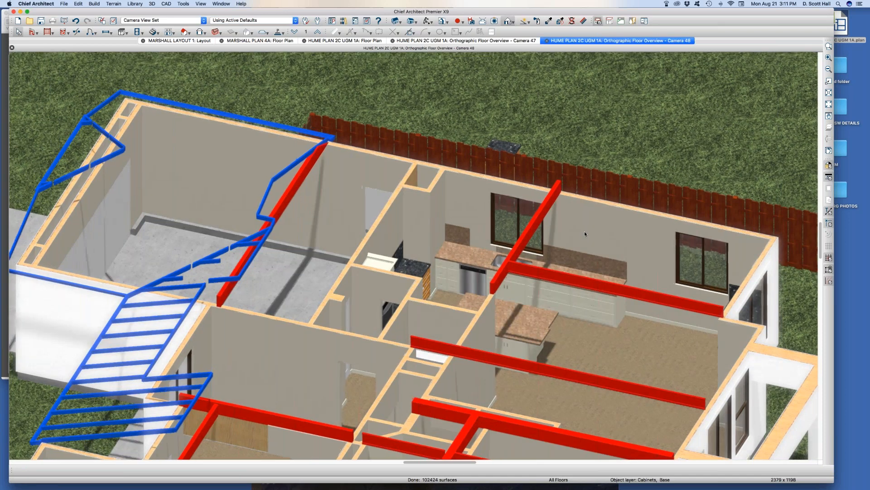
- Place a wall cabinet on the kitchen wall above the long base cabinet and shorten it from below to 15 1/2" high
scroll(584, 231, "up", 3)
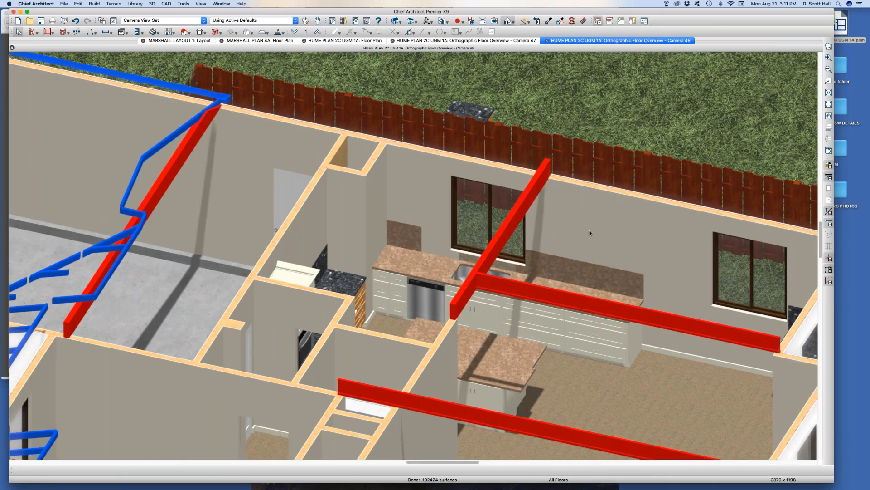
key("c")
key("u")
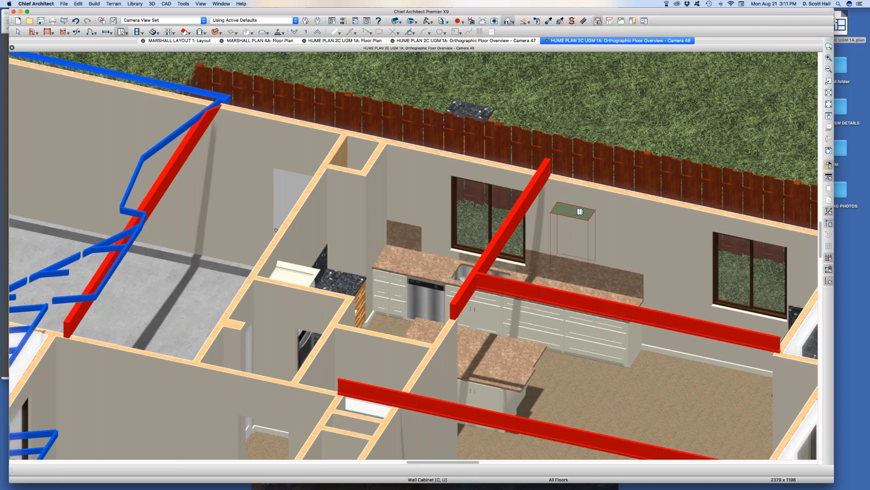
left_click(577, 238)
key("space")
left_click(575, 237)
left_click_drag(567, 267, 563, 261)
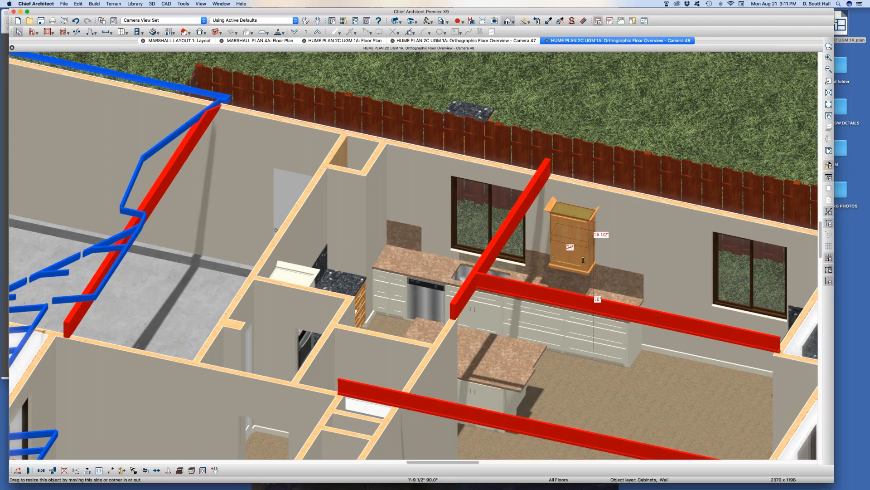
left_click_drag(541, 201, 541, 201)
scroll(541, 200, "down", 2)
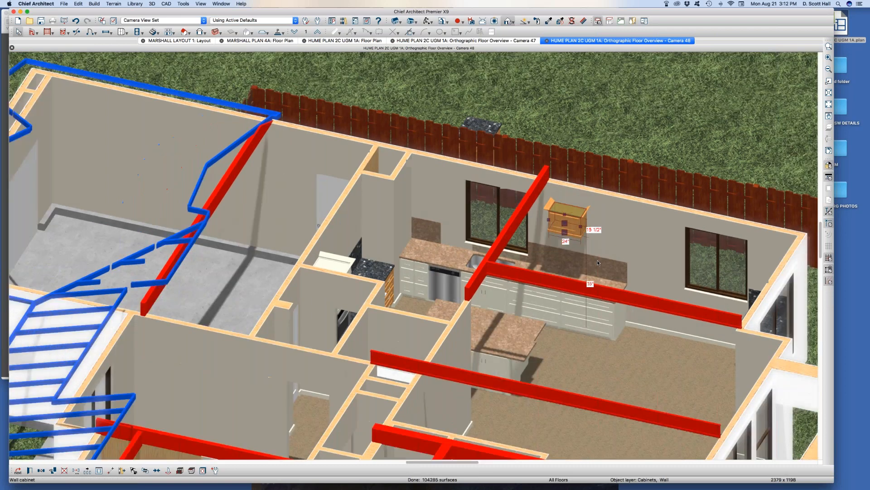
scroll(578, 239, "up", 1)
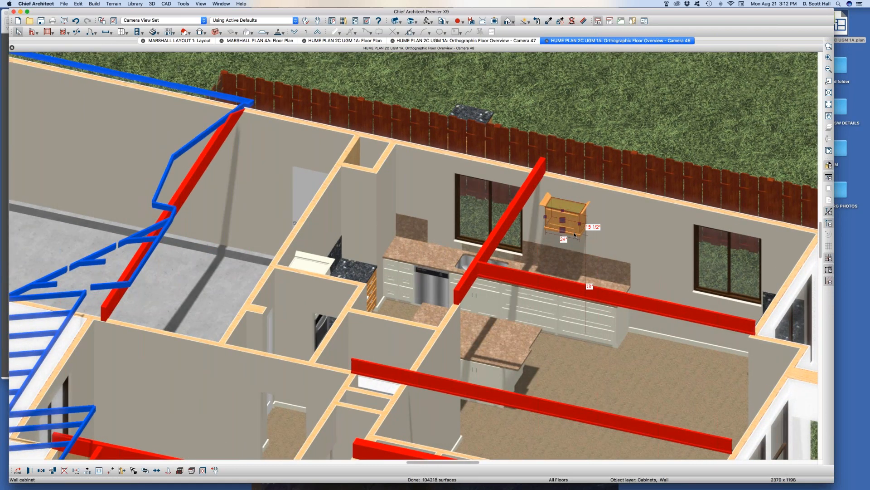
- Enable Backsplash to Base Below for the new wall cabinet
double_click(571, 237)
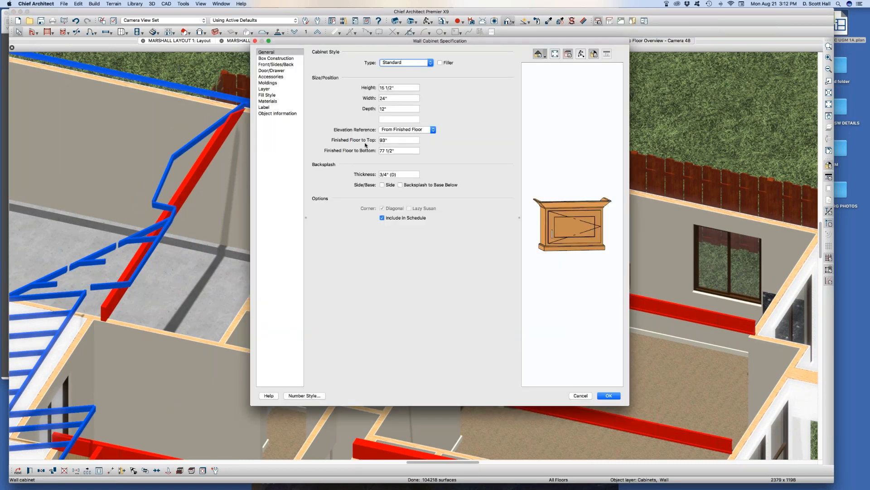
left_click(426, 184)
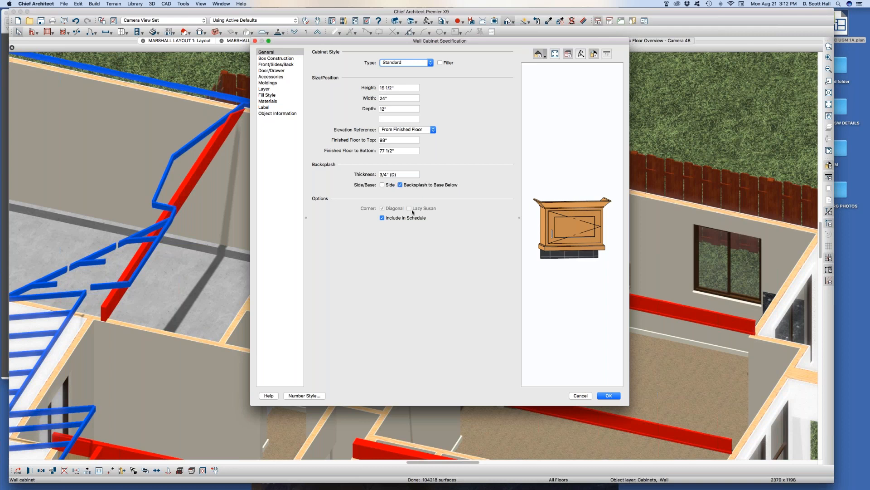
key("Return")
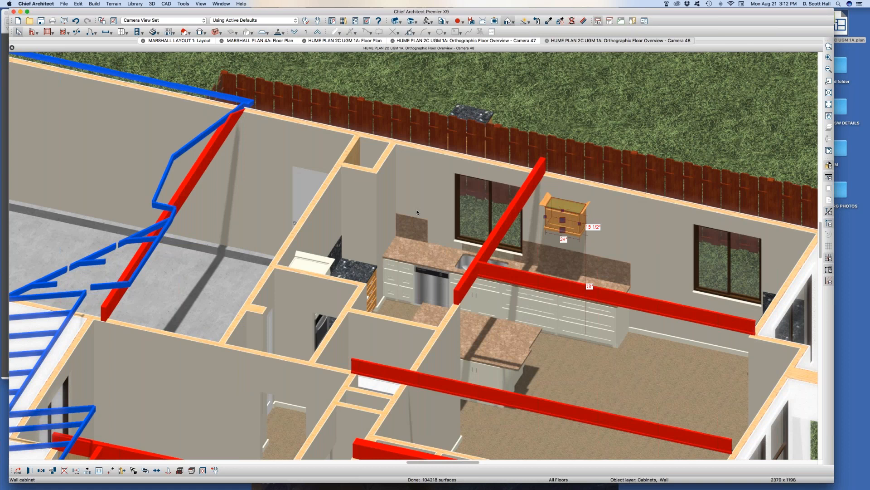
- Set the backsplash height of the base cabinet below to 0 and check the wall cabinet's specification
left_click(565, 265)
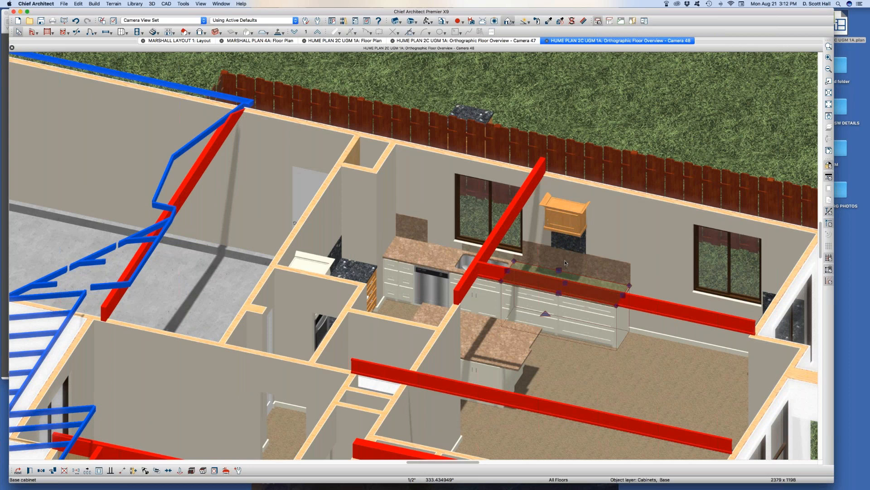
double_click(565, 263)
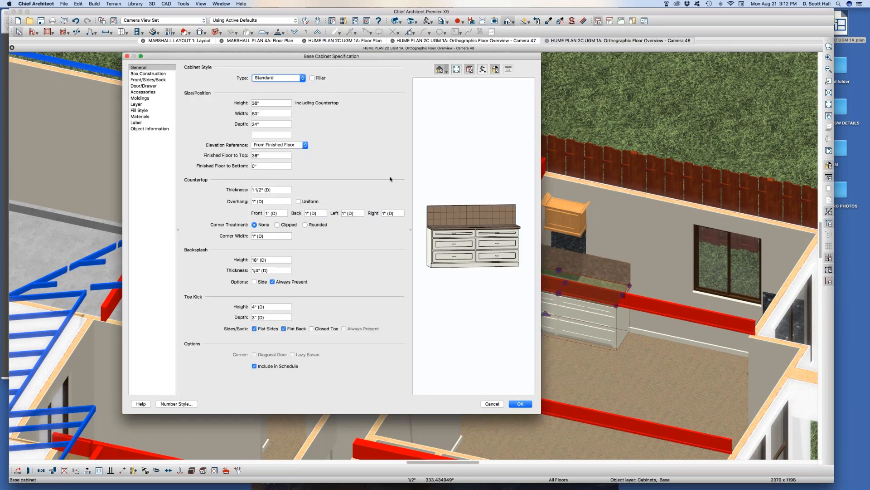
left_click(271, 259)
type("0")
key("Return")
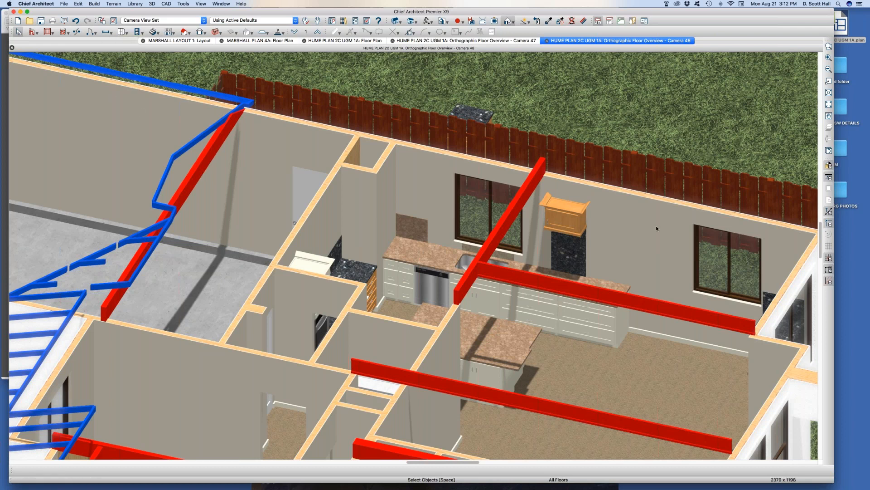
double_click(583, 216)
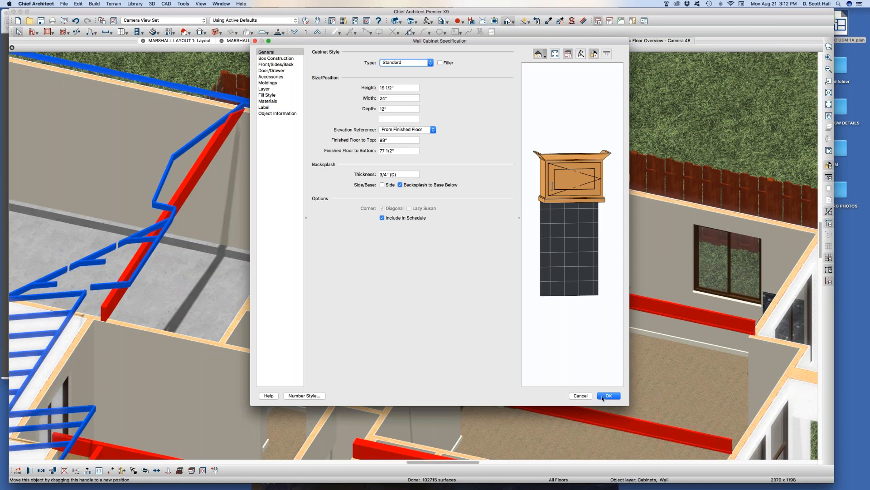
left_click(603, 396)
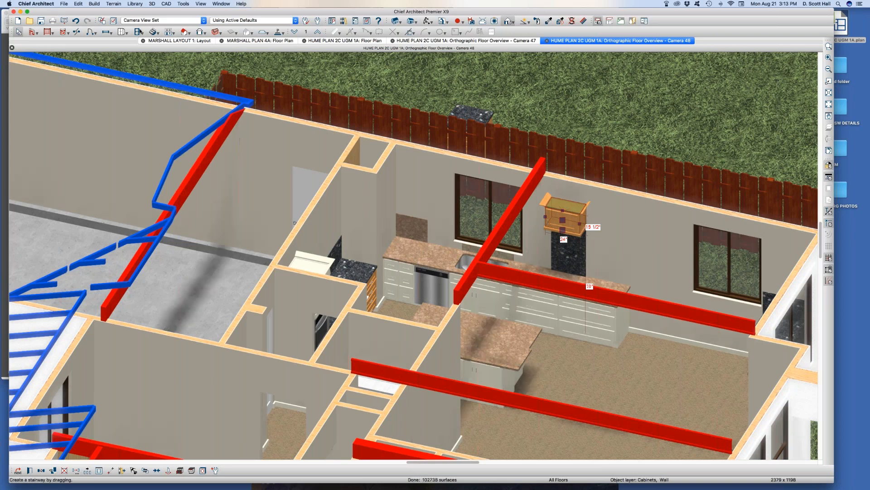
- Review the face items and backsplash settings in the Base Cabinet defaults
left_click(126, 33)
left_click(145, 42)
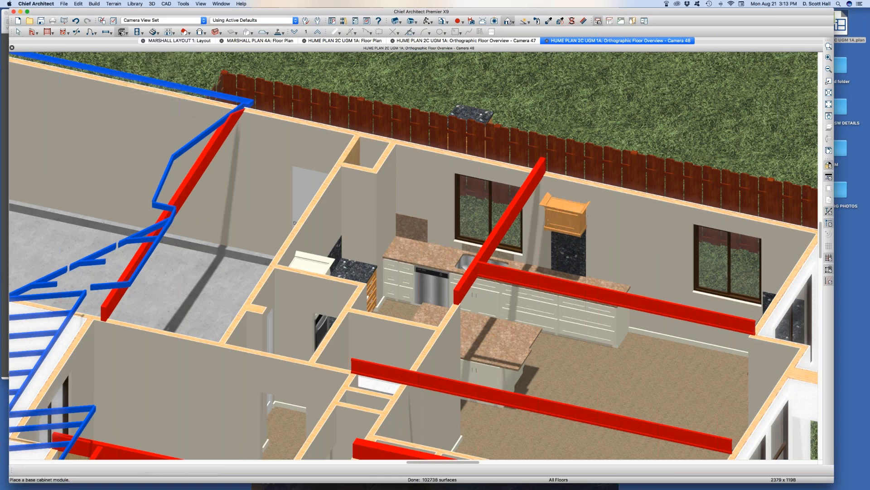
double_click(122, 33)
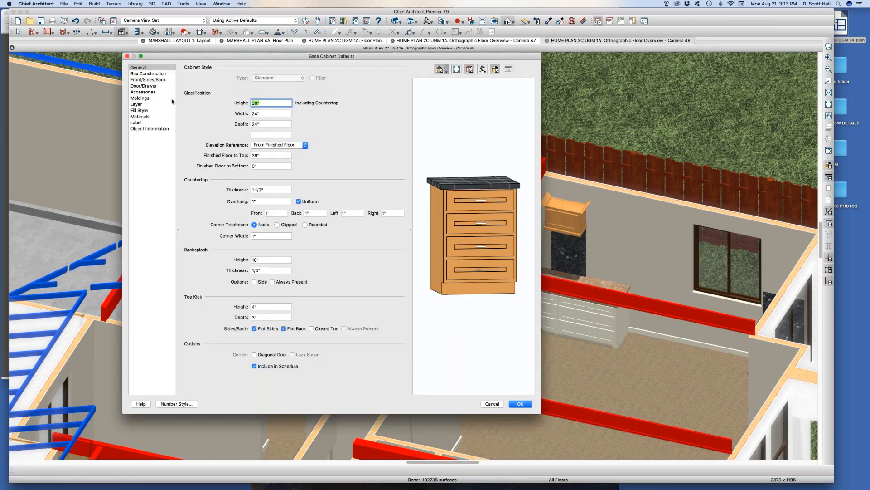
left_click(150, 80)
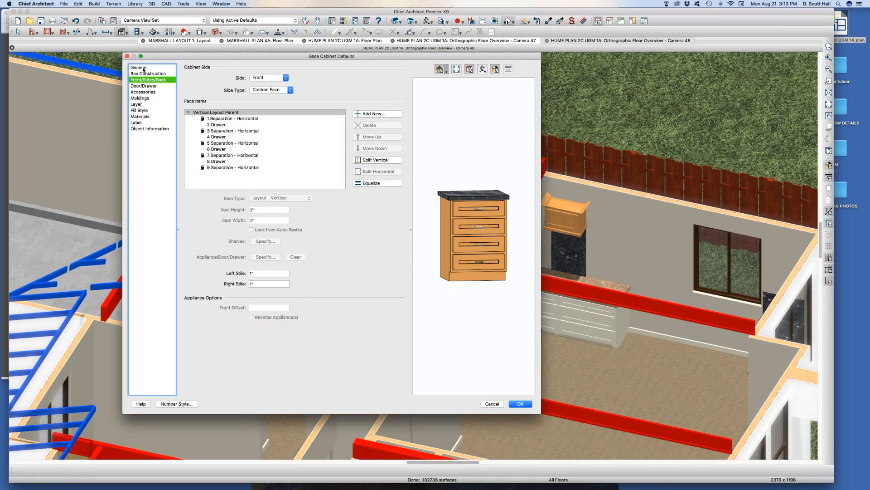
left_click(144, 68)
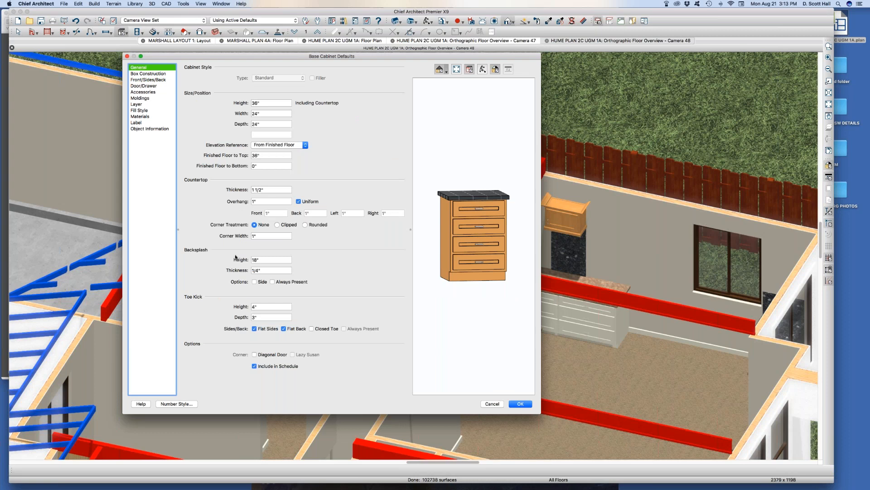
left_click(265, 259)
key("Tab")
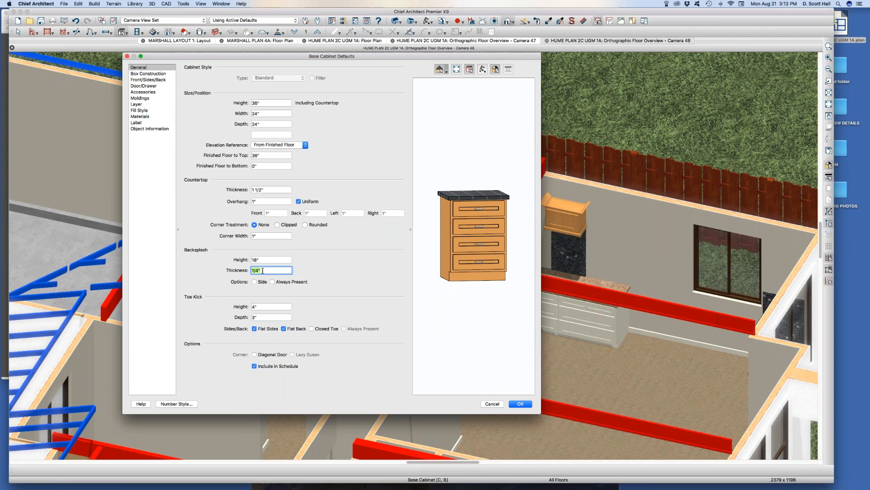
left_click(526, 405)
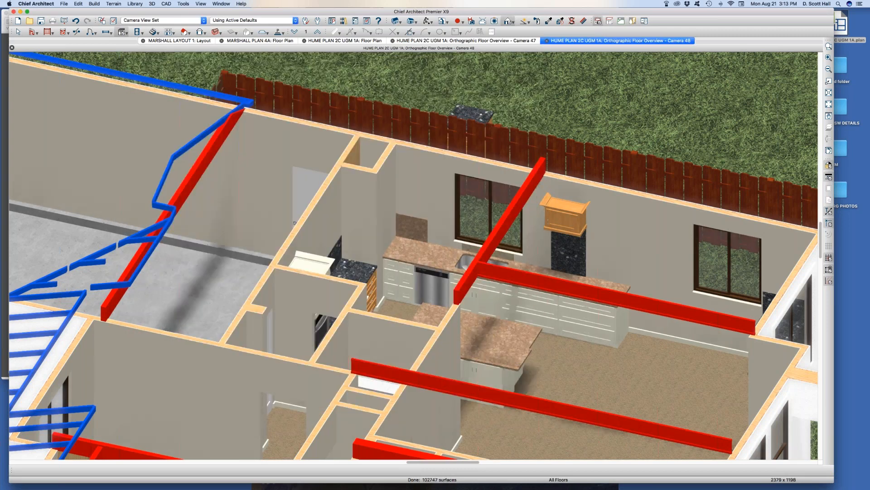
- Close both camera views, the two floor plans and the layout, and start a new blank plan
key("super+w")
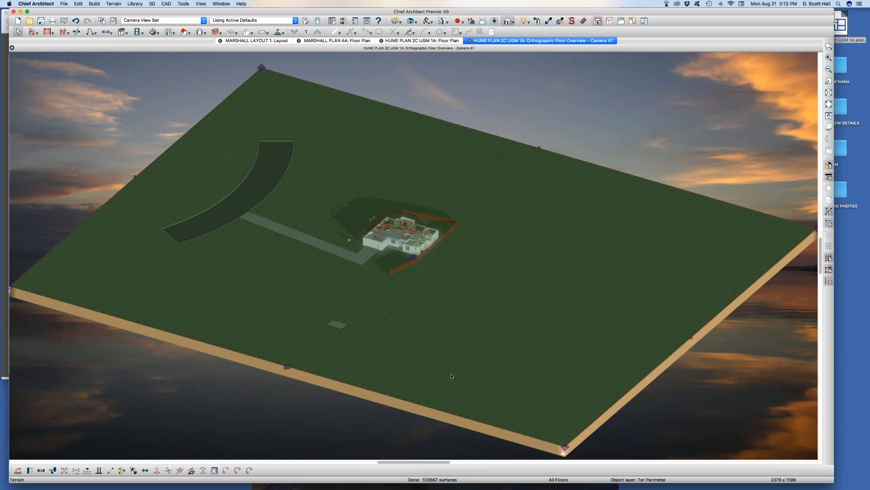
key("super+w")
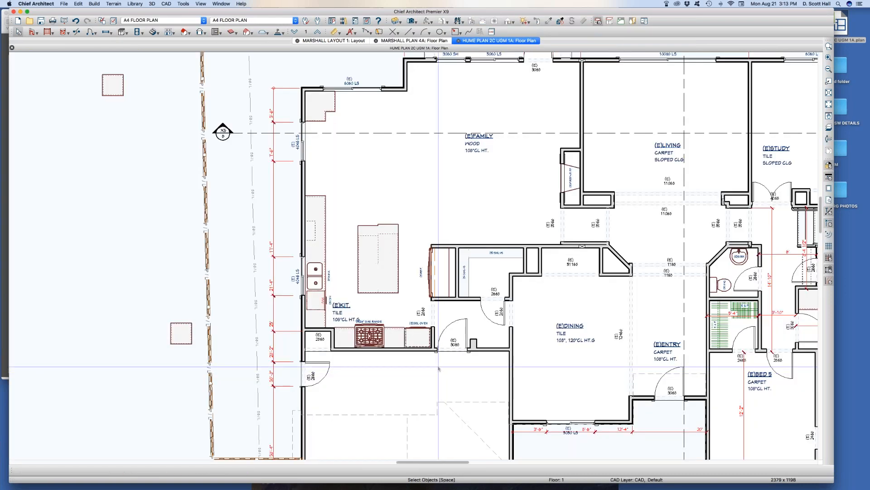
key("super+w")
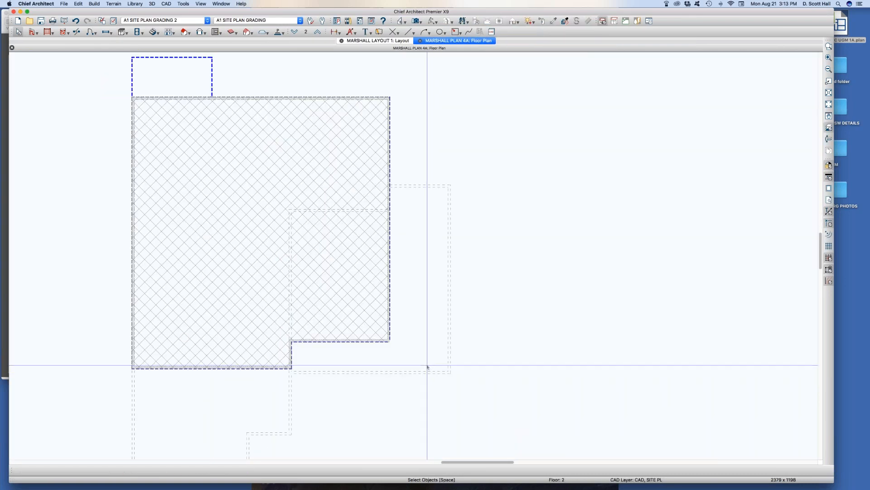
key("super+w")
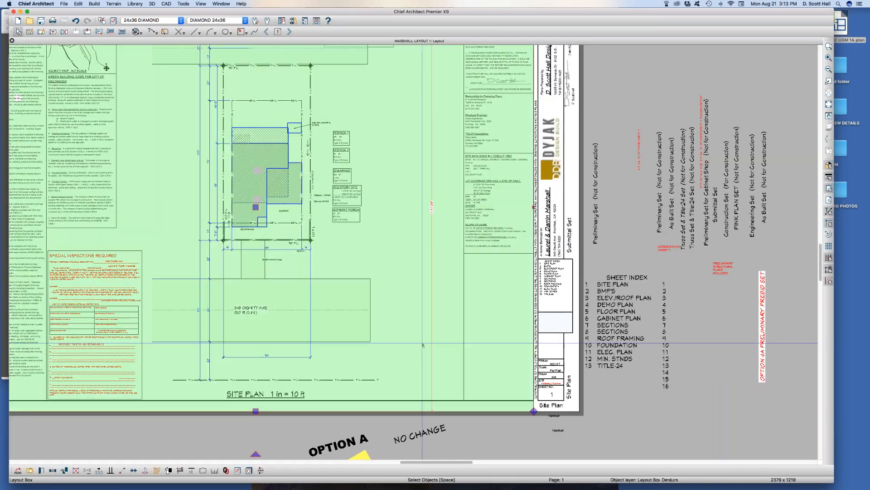
key("super+w")
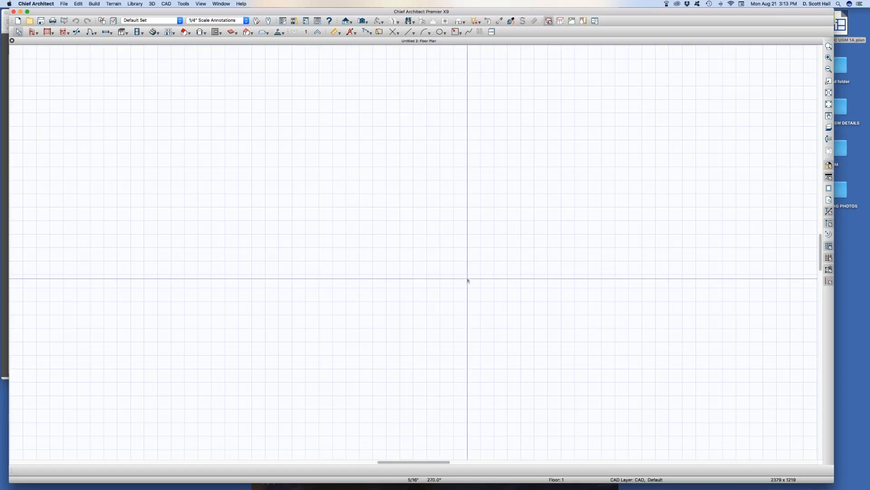
- Draw a rectangular room with four walls and move its lower wall outward for a living area of about 314 sq ft
key("w")
mouse_move(589, 334)
left_mouse_down()
mouse_move(443, 314)
mouse_move(305, 333)
left_mouse_up()
left_click_drag(305, 334, 306, 164)
mouse_move(306, 163)
left_mouse_down()
mouse_move(594, 151)
mouse_move(589, 164)
left_mouse_up()
left_click_drag(589, 164, 589, 332)
left_click(474, 332)
left_click_drag(474, 331, 475, 363)
left_click(292, 288)
- Enable the Side and Always Present backsplash options in the Base Cabinet defaults and set the backsplash height to 118"
left_click(123, 32)
double_click(123, 33)
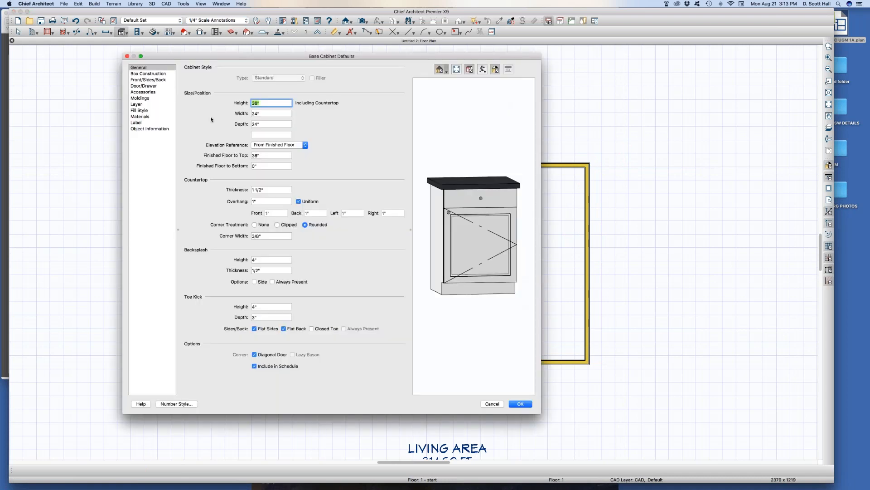
double_click(261, 271)
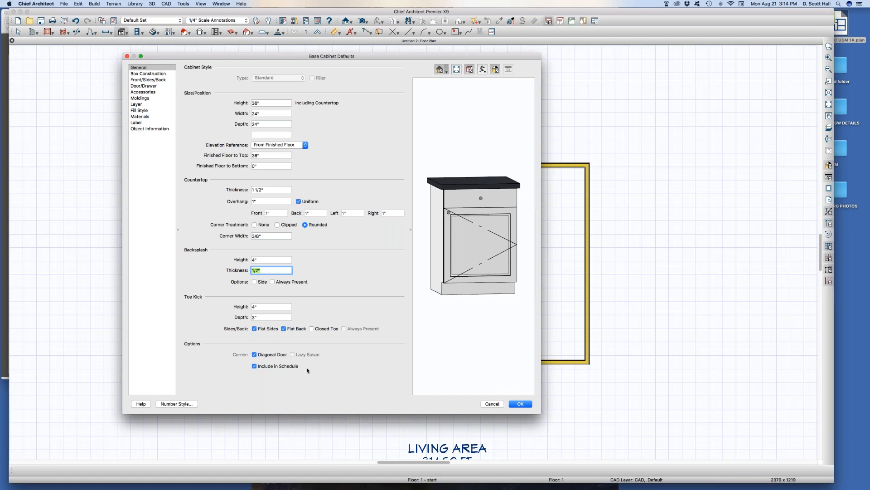
left_click(254, 282)
left_click(272, 281)
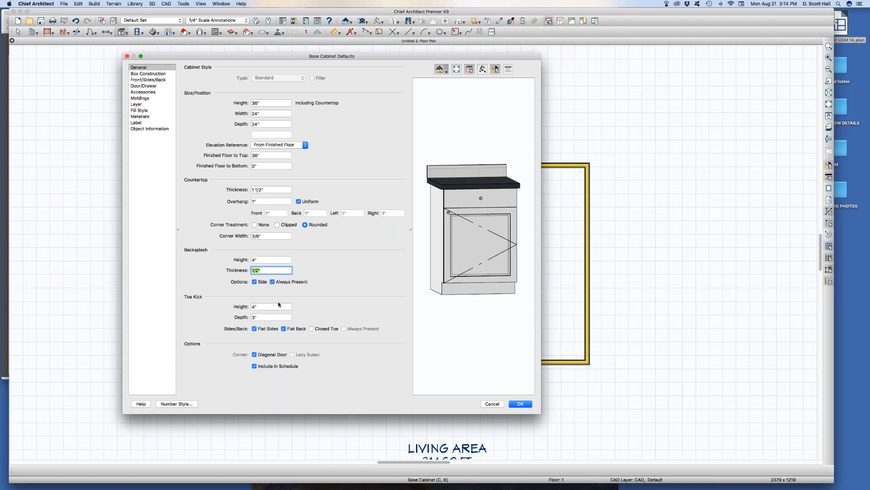
key("shift+Tab")
type("118")
key("Tab")
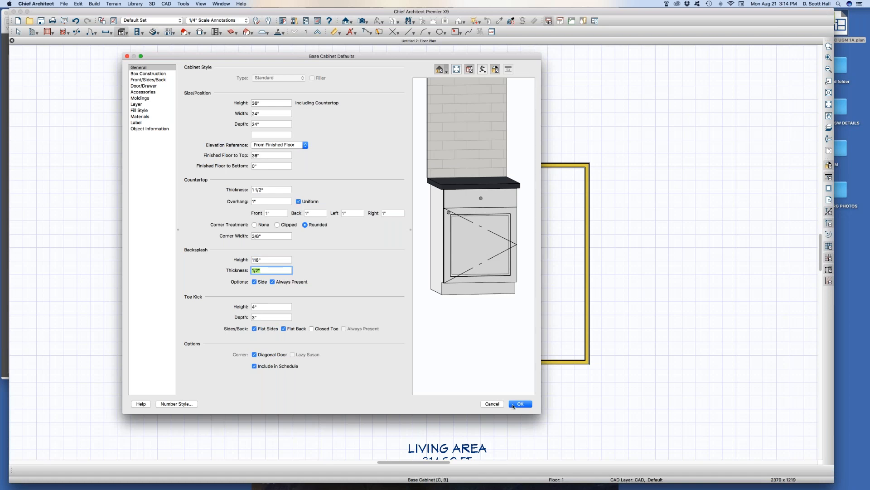
- Toggle the Always Present backsplash option, leave it enabled, and apply the Base Cabinet defaults
left_click(273, 282)
left_click(272, 282)
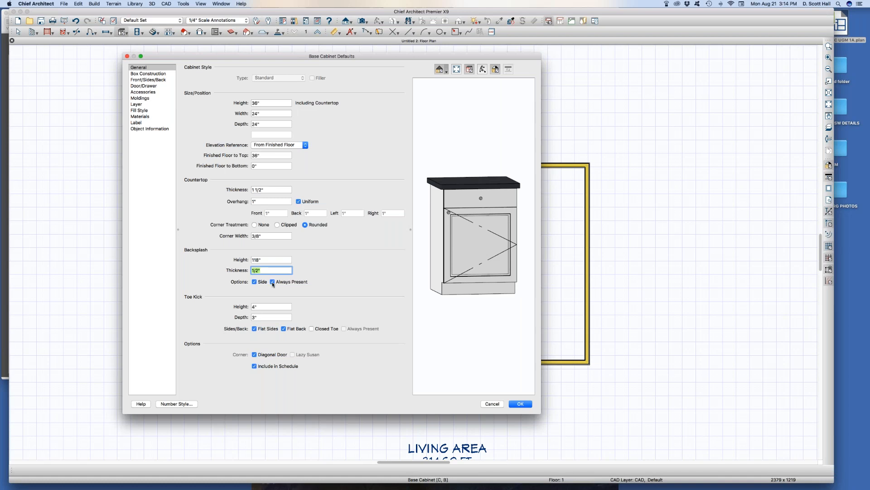
left_click(272, 282)
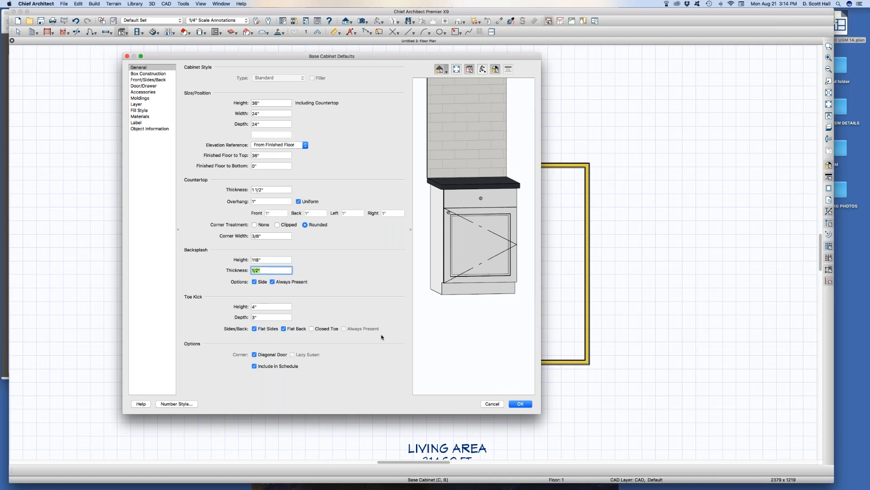
left_click(517, 403)
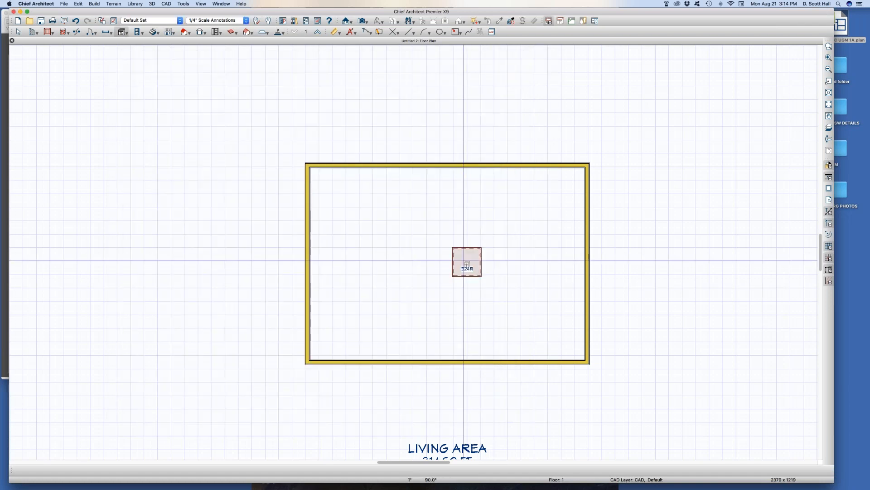
- Place a base cabinet at the room's upper wall and create an orthographic floor overview tiled beside the plan
left_click(464, 260)
left_click_drag(457, 262, 457, 170)
key("shift+o")
left_click_drag(450, 311, 507, 311)
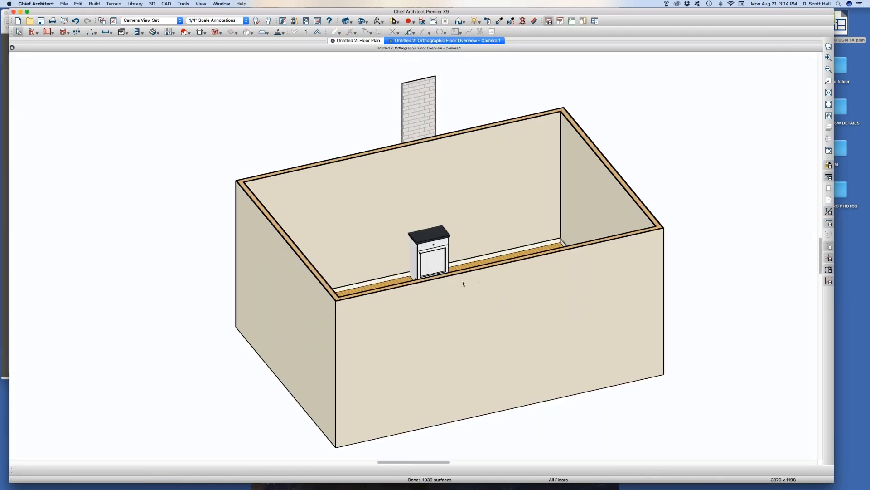
key("shift+t")
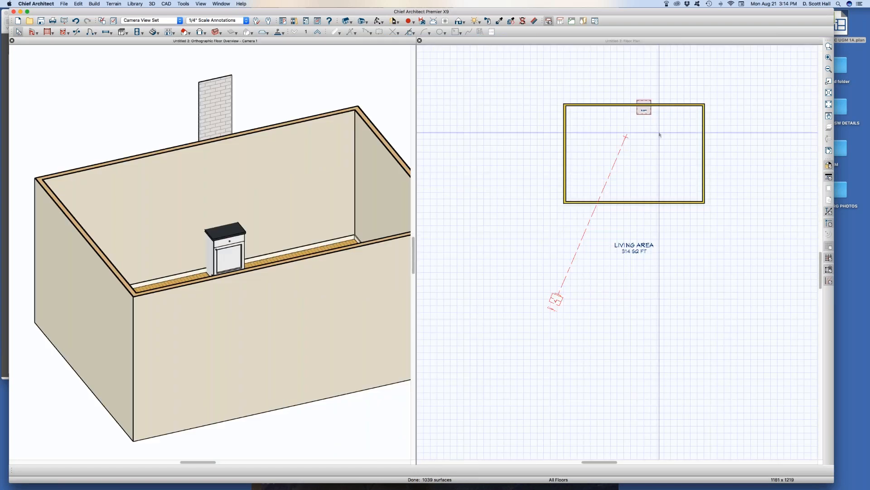
- Move the base cabinet in the floor plan out of the upper wall so its back sits against the wall's inner face
scroll(658, 111, "up", 2)
left_click(643, 113)
left_click(641, 111)
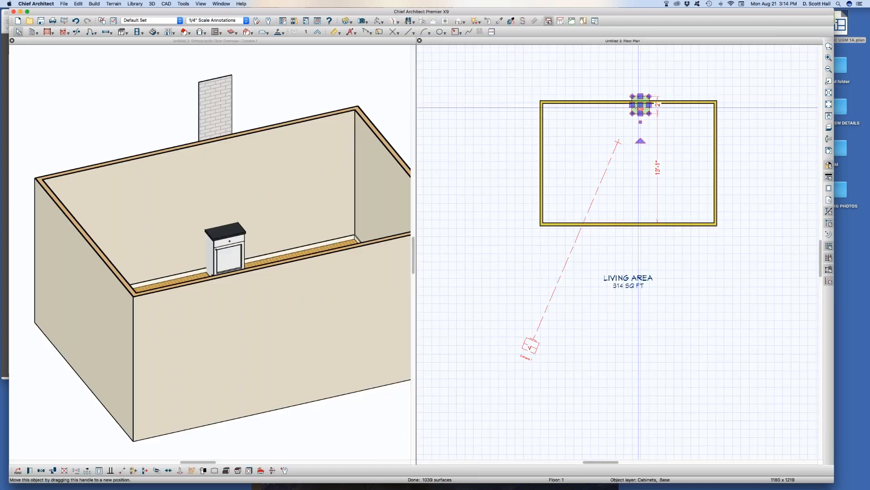
mouse_move(641, 105)
left_mouse_down()
mouse_move(641, 120)
mouse_move(640, 112)
left_mouse_up()
key("Escape")
left_click(642, 122)
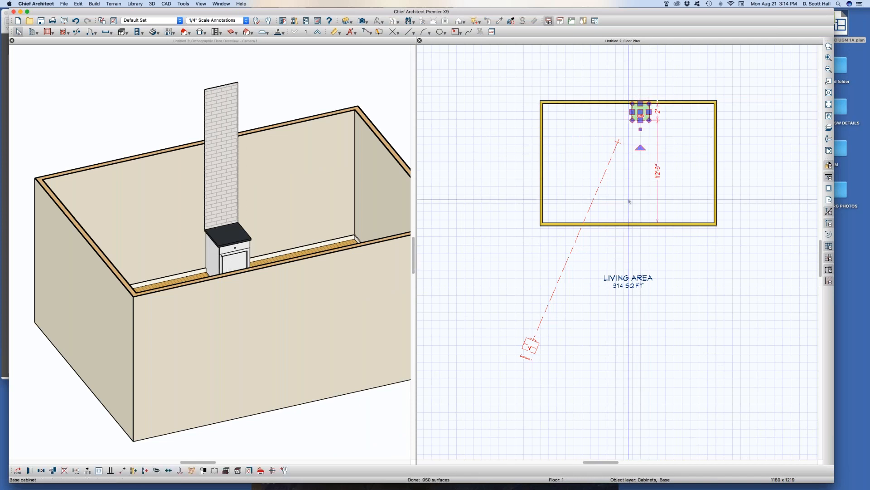
- Review the base cabinet's specification, and move the cabinet along the upper wall into the room's upper-right corner
double_click(640, 112)
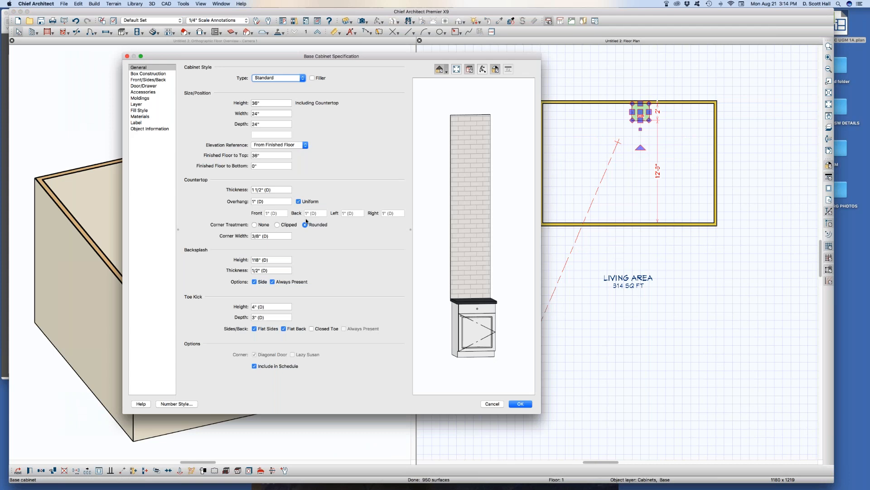
left_click(493, 402)
left_click_drag(641, 111, 699, 111)
left_click_drag(707, 110, 707, 111)
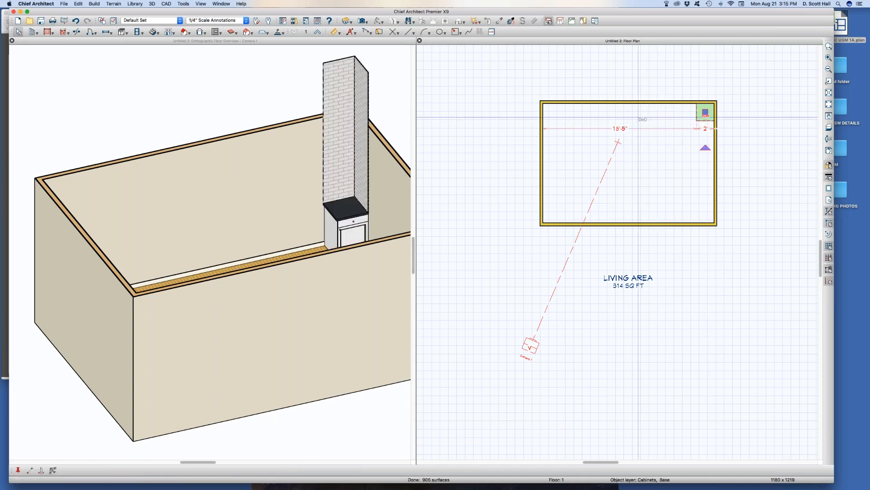
- Copy the corner base cabinet to a spot right of centre on the upper wall and review the copy's specification
left_click_drag(706, 111, 649, 112)
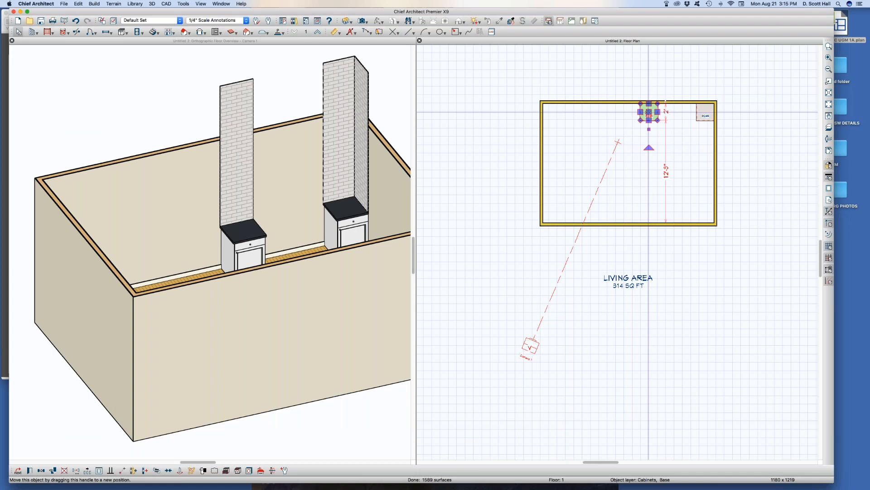
key("Escape")
left_click(644, 115)
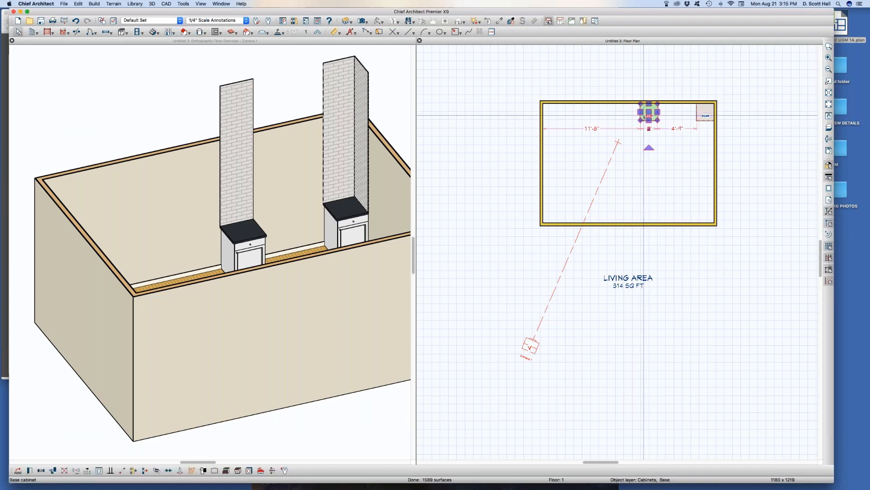
double_click(646, 115)
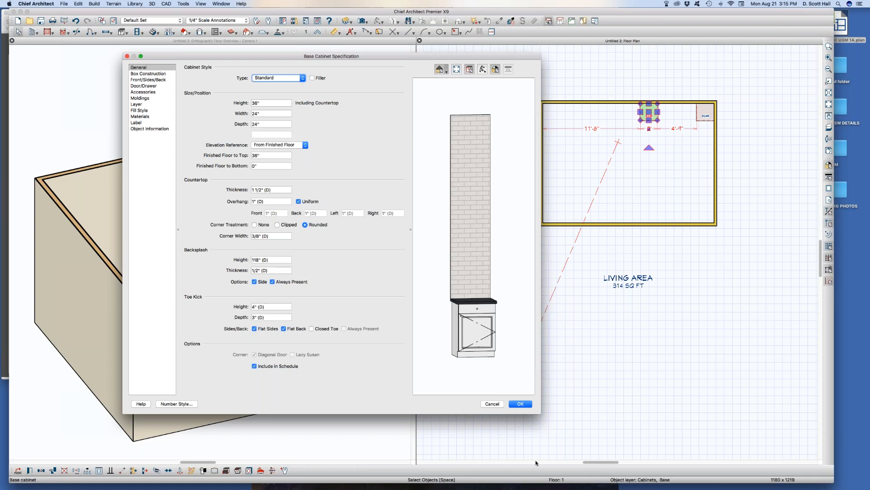
key("Return")
- Place a full height cabinet against the upper wall, directly to the right of the copied base cabinet
left_click(570, 190)
key("Escape")
key("f")
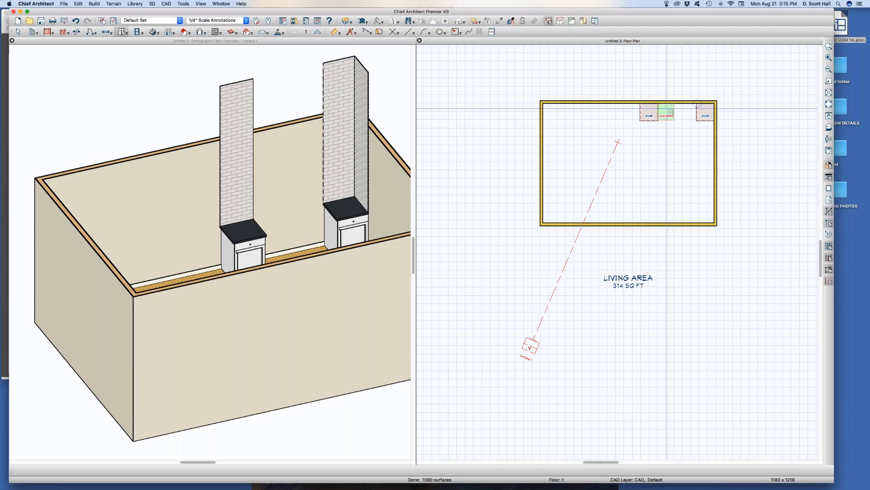
left_click(667, 111)
key("Escape")
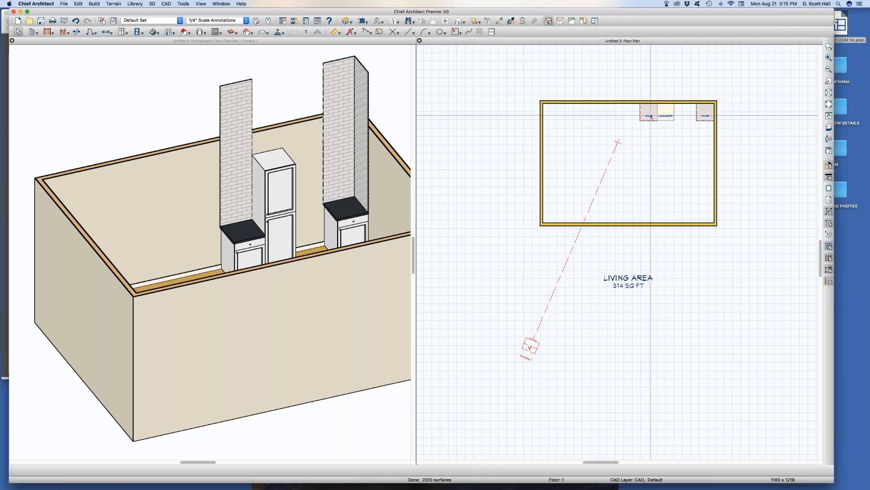
- Review the backsplash settings of the base cabinet beside the full height cabinet
left_click(649, 114)
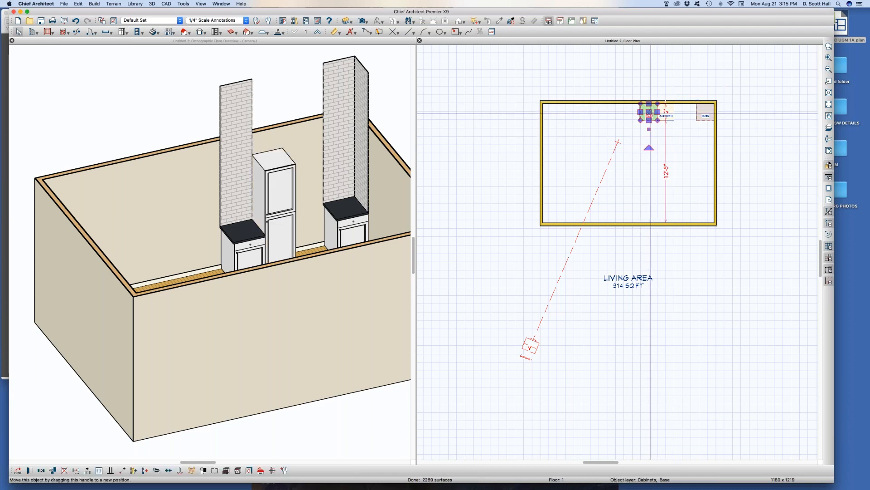
double_click(650, 114)
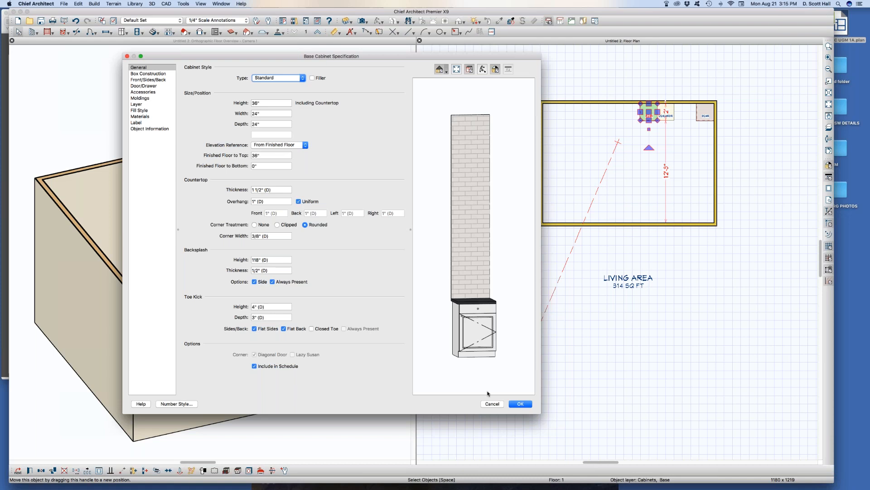
left_click(520, 403)
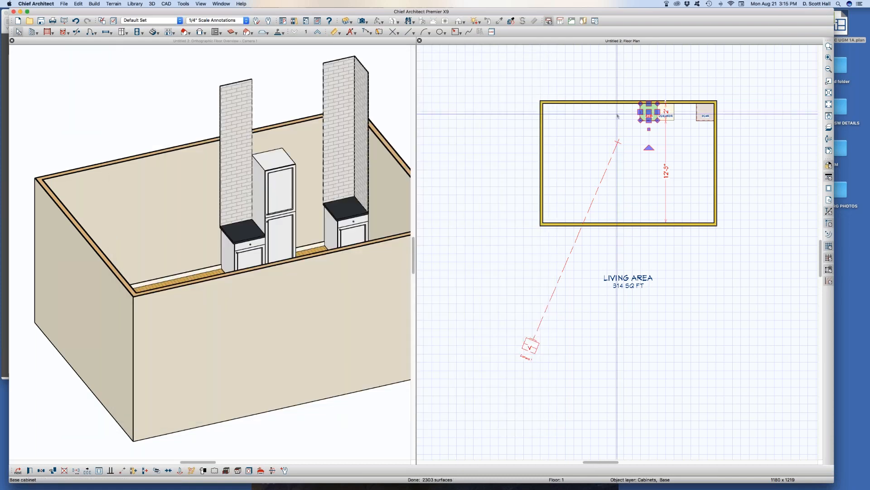
- Copy the upper-wall base cabinet to a freestanding position inside the room, about 5'-4" from the left wall
left_click(583, 135)
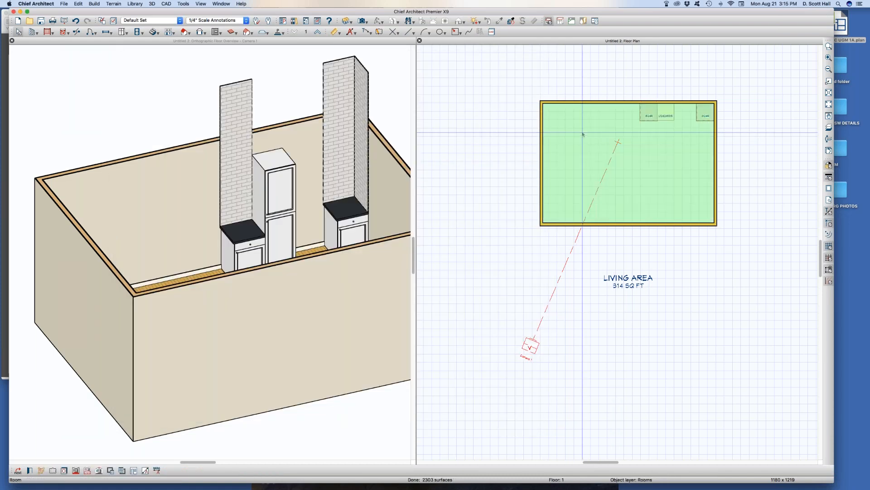
left_click(649, 111)
key("super+v")
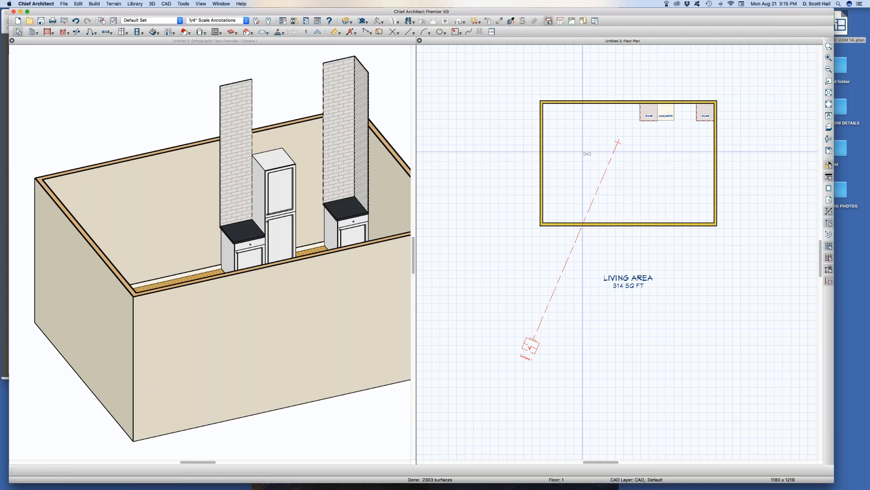
left_click(596, 134)
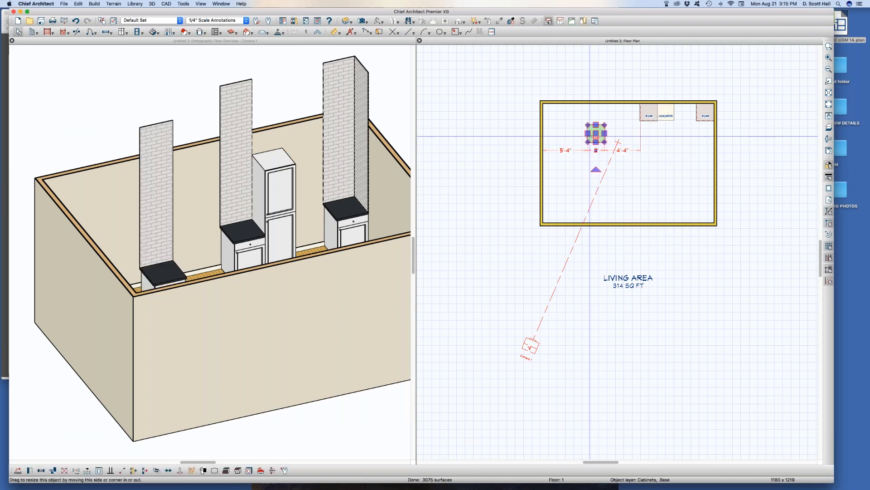
- Turn off the Always Present backsplash option for the freestanding base cabinet and recheck its specification
double_click(588, 133)
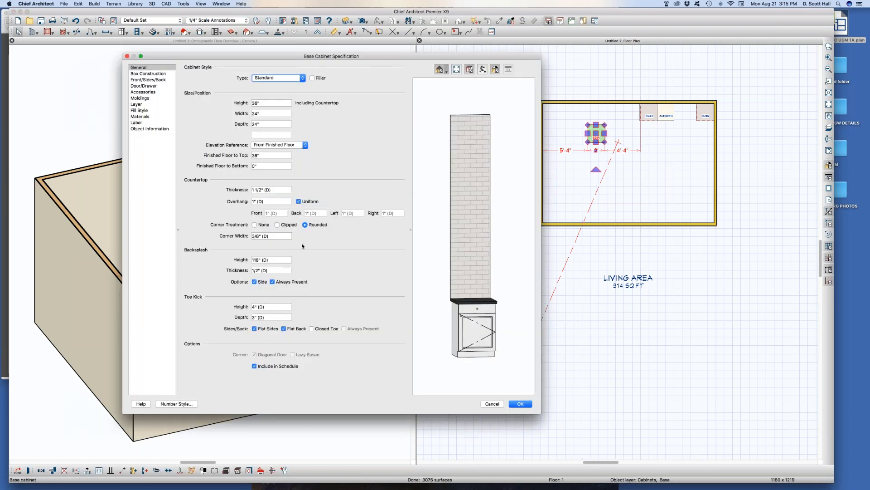
left_click(273, 282)
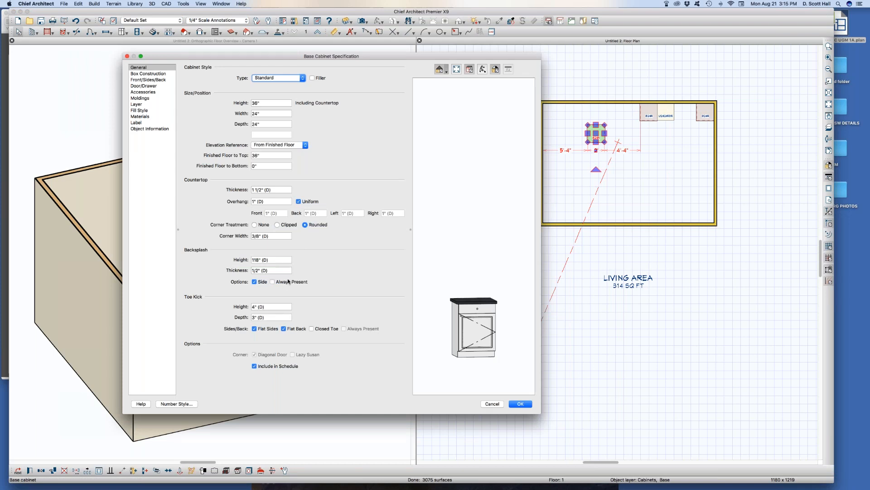
key("Return")
left_click(656, 307)
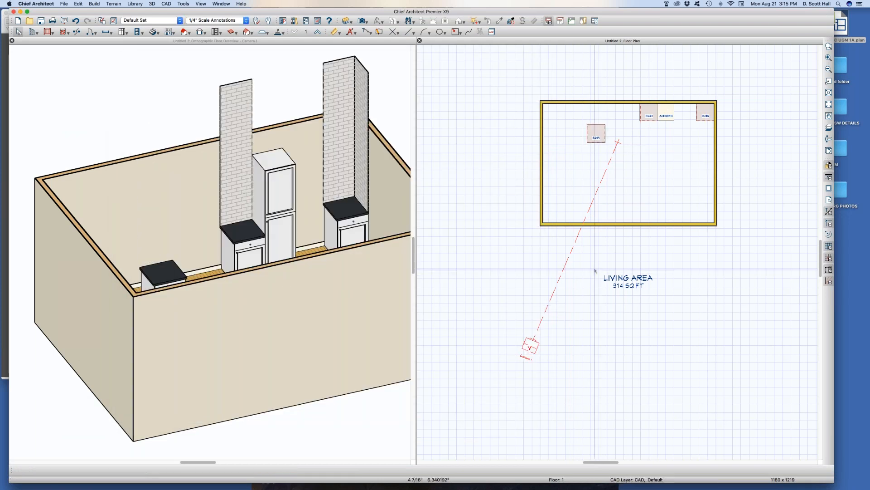
double_click(596, 129)
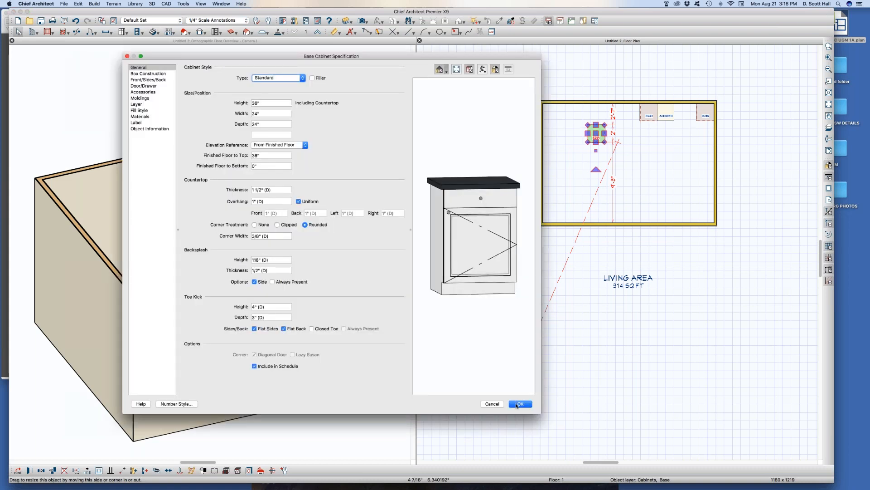
left_click(519, 404)
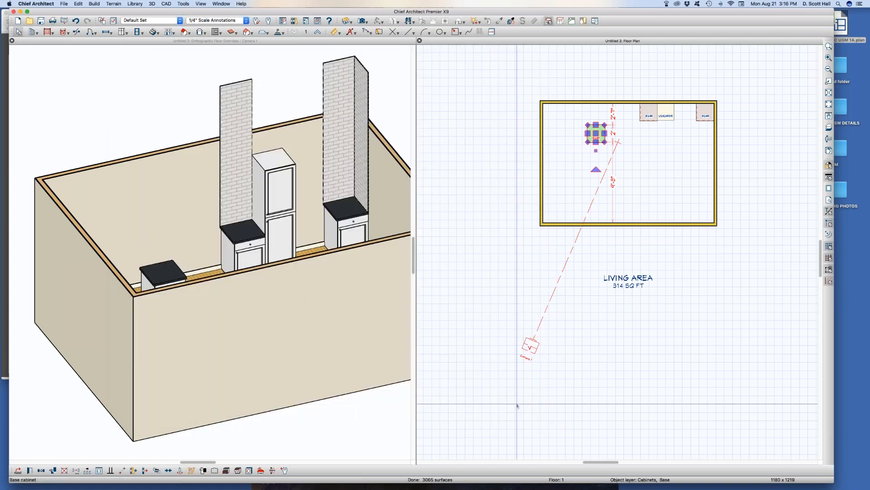
- Open the Base Cabinet defaults and try the Closed Toe and Always Present toe kick options
left_click(123, 32)
left_click(127, 43)
double_click(122, 32)
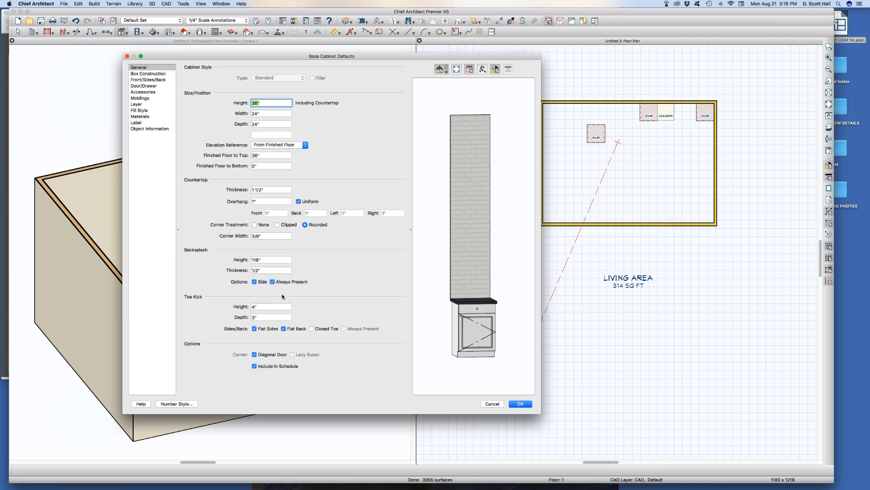
left_click(257, 308)
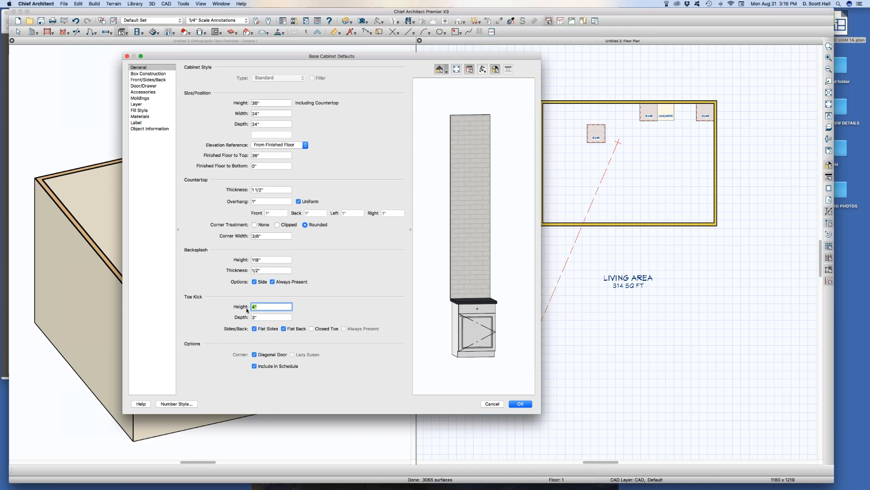
left_click(310, 328)
left_click(344, 329)
left_click(343, 328)
left_click(312, 329)
- Toggle the Flat Back toe kick option, turn off Flat Sides, and apply the Base Cabinet defaults
left_click(296, 329)
left_click(295, 329)
left_click(294, 329)
left_click(255, 328)
left_click(293, 328)
left_click(521, 404)
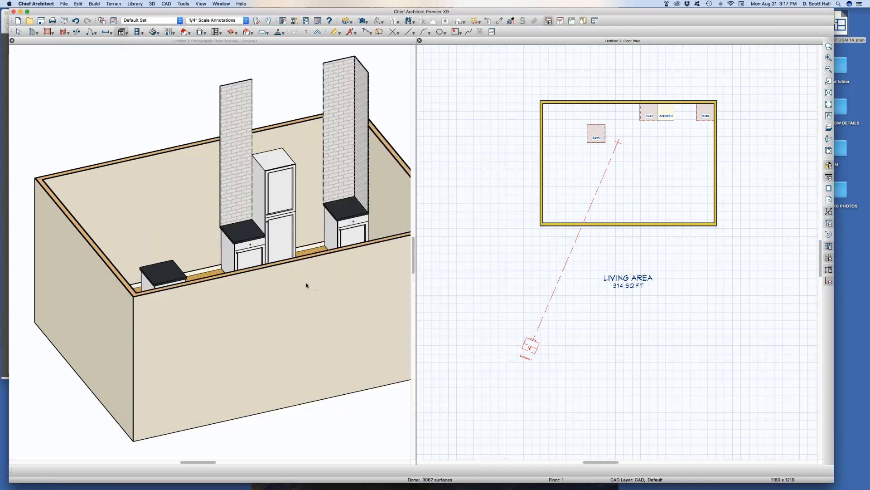
- Enlarge the room to about 36'-4" by 29'-11" by moving its lower and left walls outward
left_click(647, 224)
left_click_drag(648, 223, 647, 350)
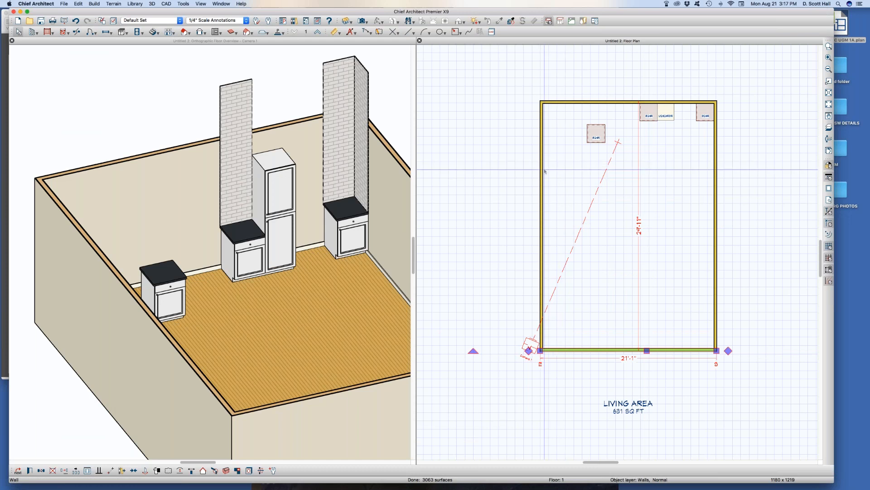
left_click(285, 272)
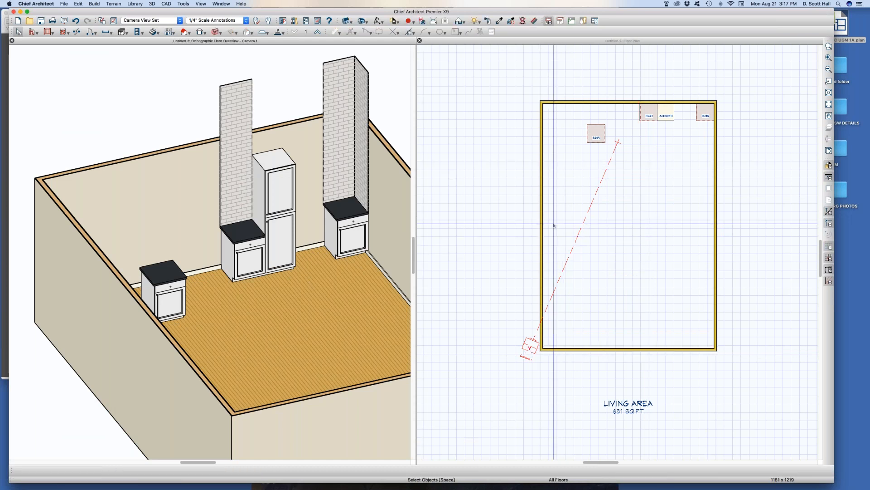
left_click(539, 226)
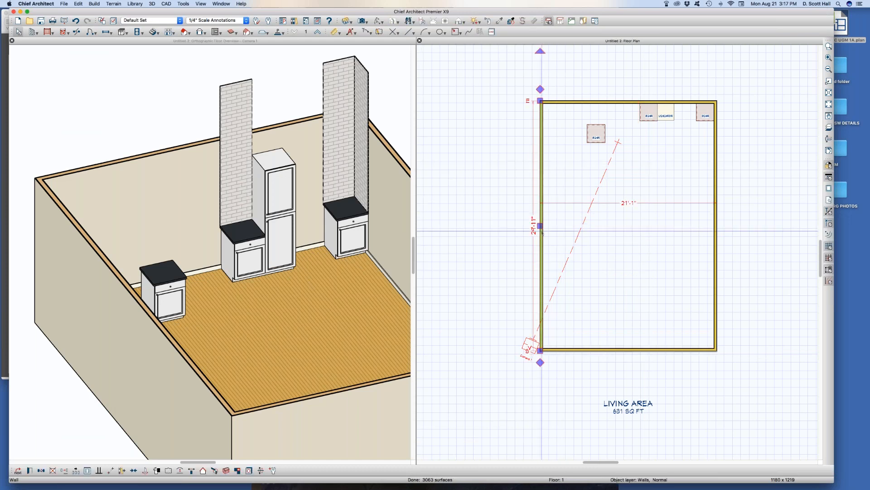
left_click_drag(540, 226, 413, 222)
scroll(643, 204, "down", 3)
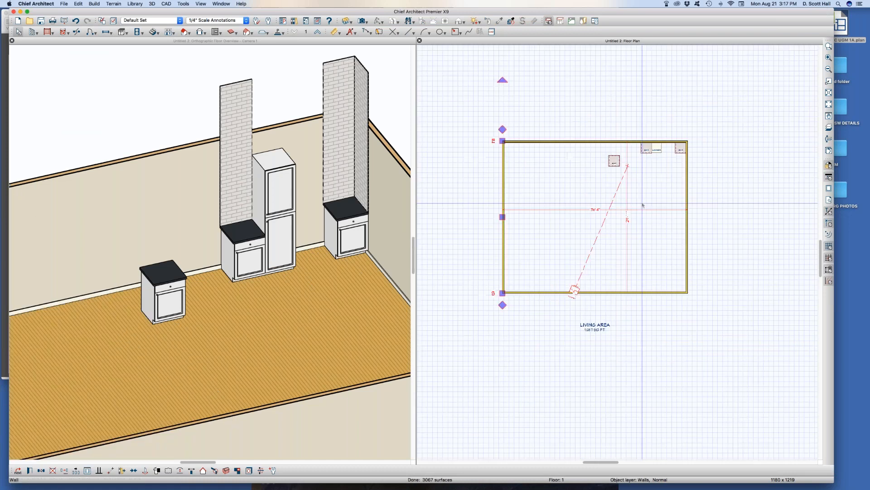
scroll(617, 159, "down", 1)
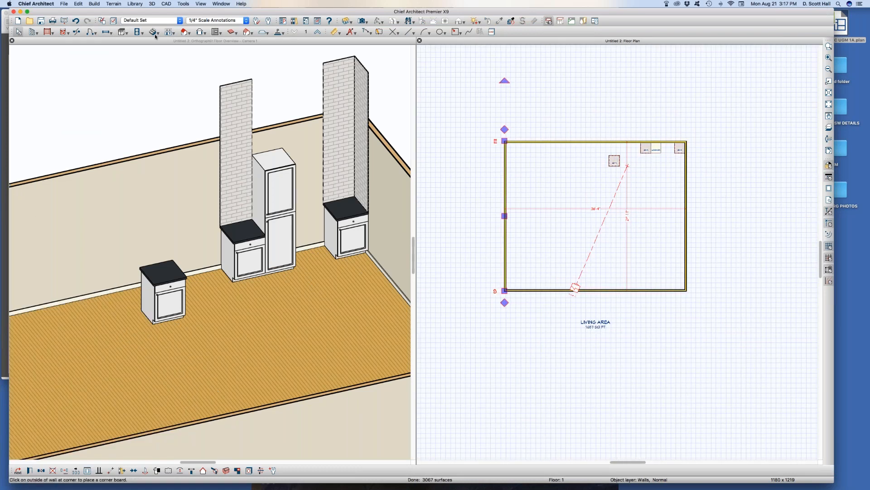
- Enable Flat Sides for the toe kick and disable the Diagonal Door corner option in the Base Cabinet defaults
double_click(122, 32)
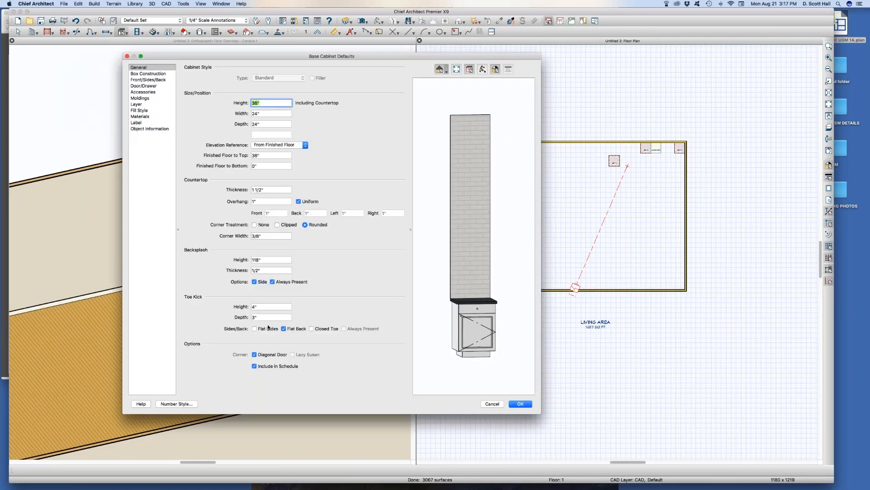
left_click(267, 329)
left_click(273, 353)
left_click(269, 356)
left_click(521, 404)
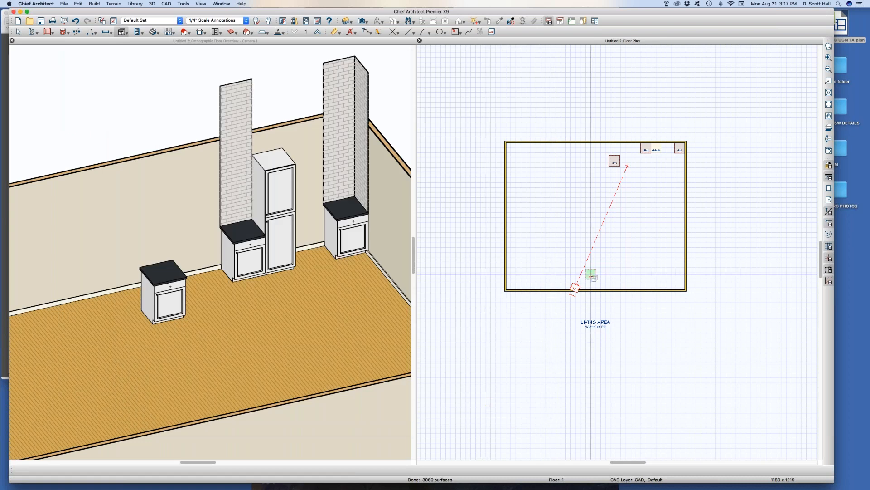
- Place a base corner cabinet in the room's upper-left corner
left_click(517, 150)
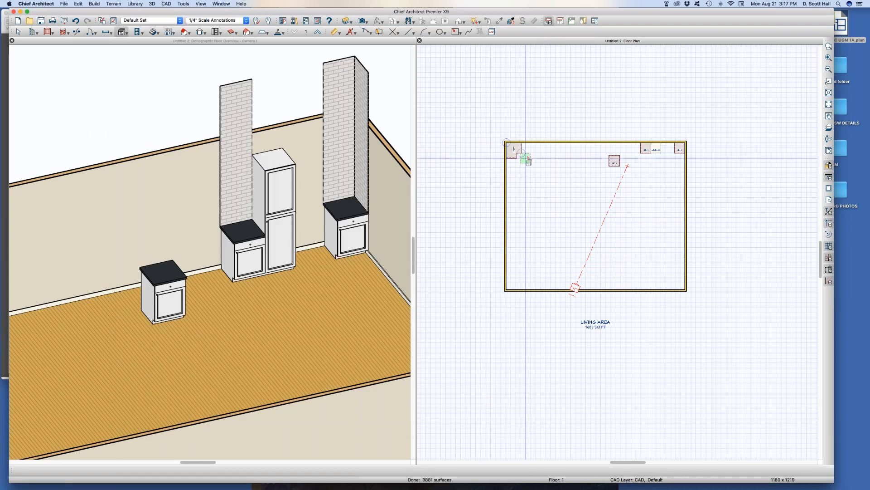
scroll(521, 154, "up", 3)
key("Escape")
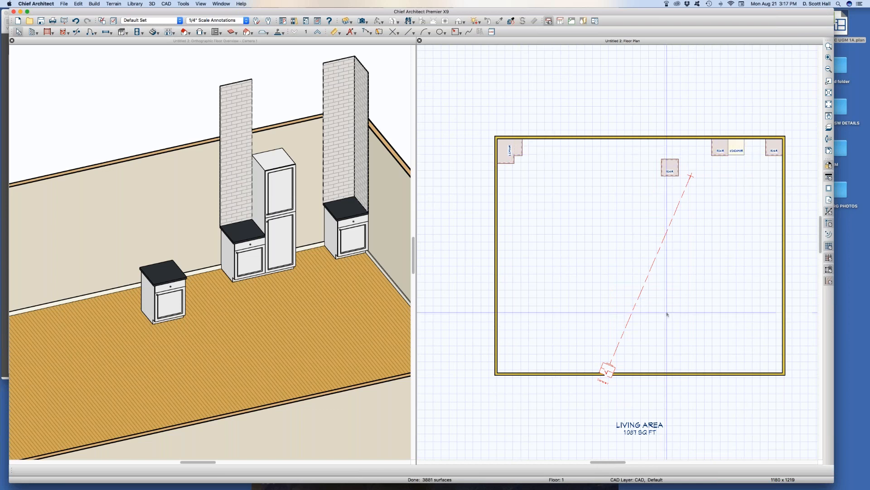
- Enable the Diagonal Door corner option in the Base Cabinet defaults and place a corner cabinet in the room's lower-right corner
left_click(590, 275)
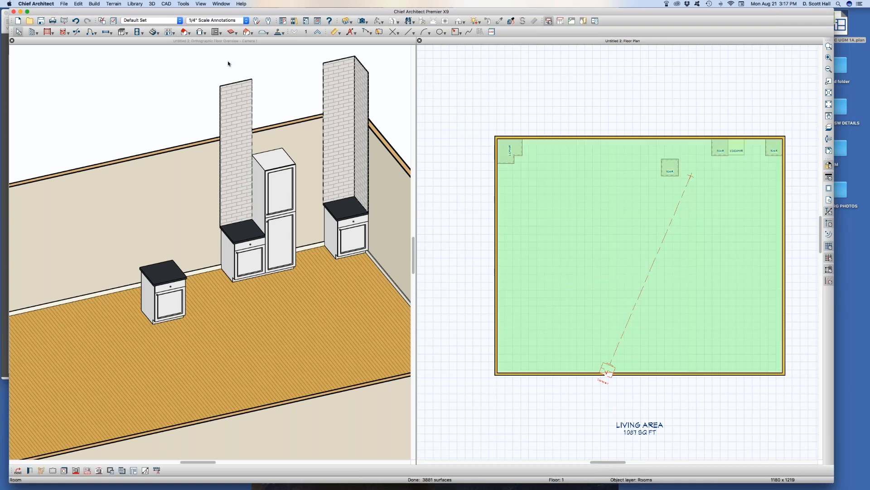
double_click(123, 32)
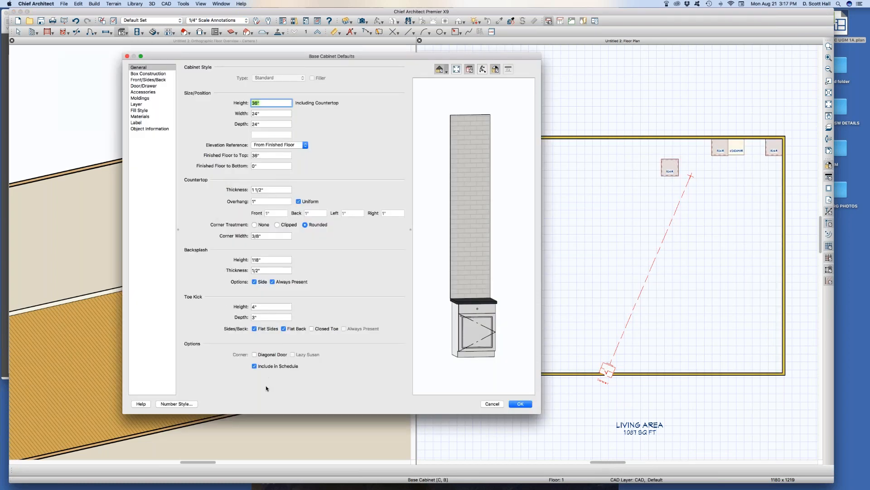
left_click_drag(253, 54, 183, 60)
left_click(202, 362)
left_click(443, 410)
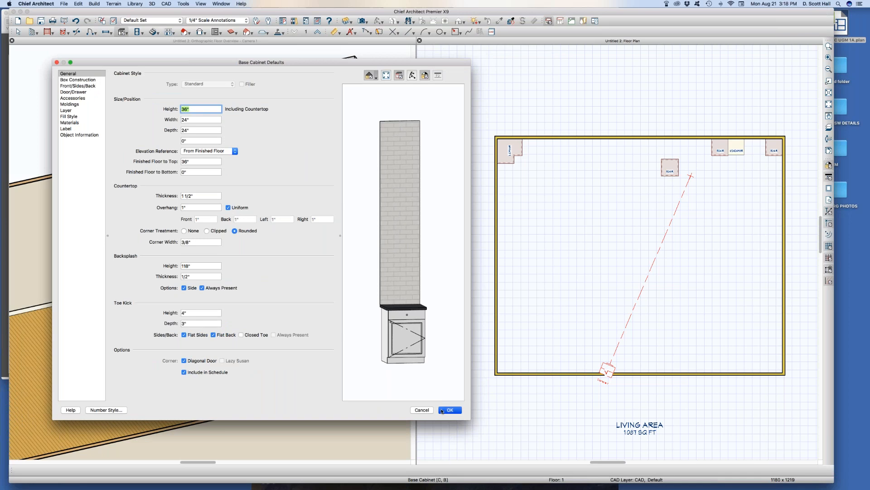
left_click(773, 363)
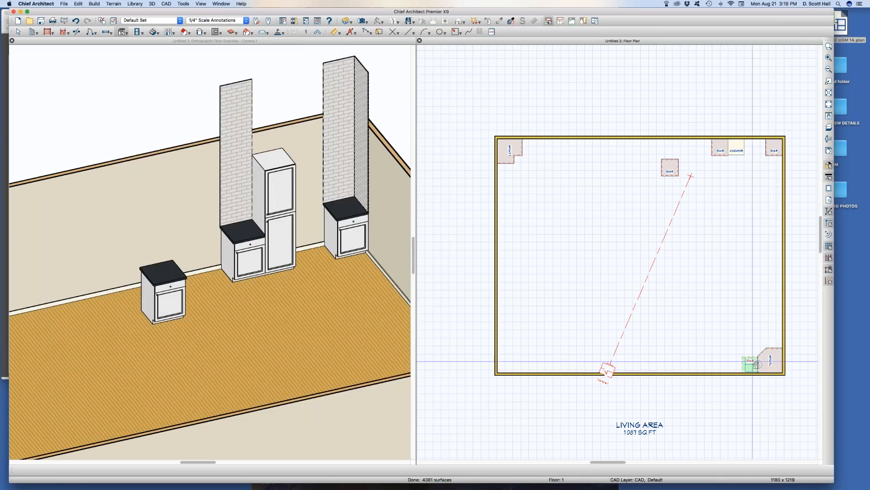
- Enable the Lazy Susan option for the base corner cabinet in the room's upper-left corner
left_click(510, 154)
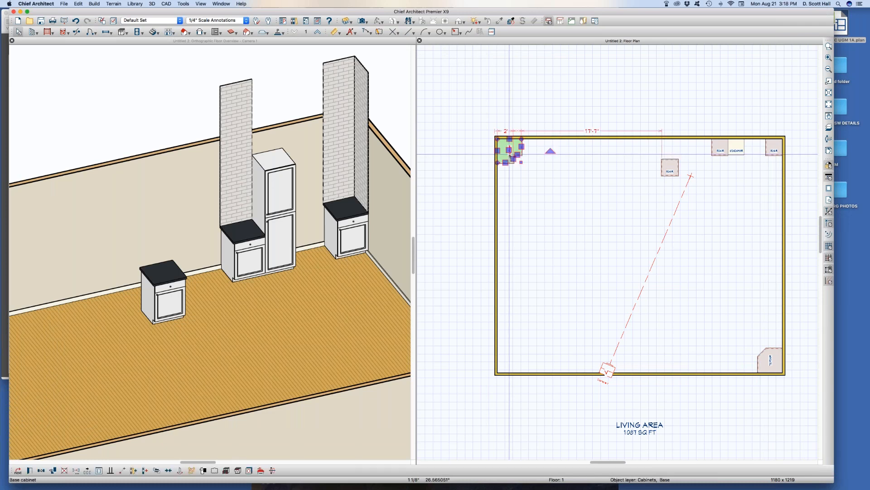
double_click(511, 156)
left_click(233, 361)
key("Return")
left_click(565, 250)
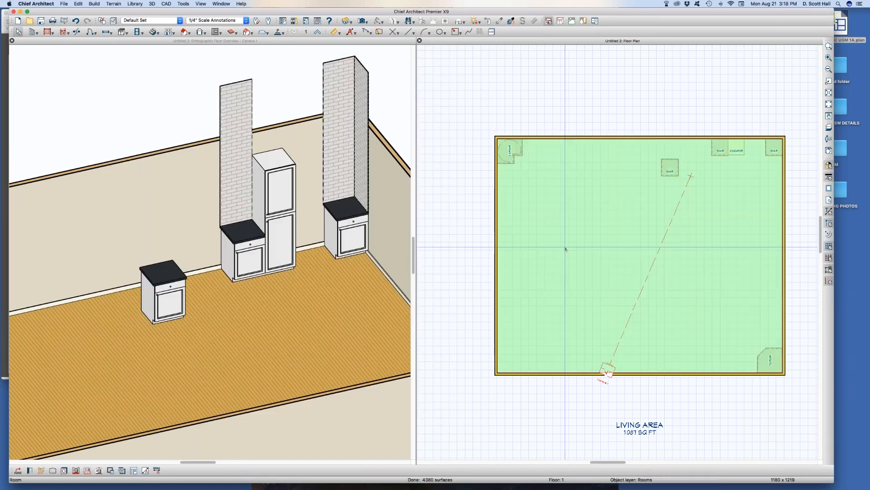
key("Escape")
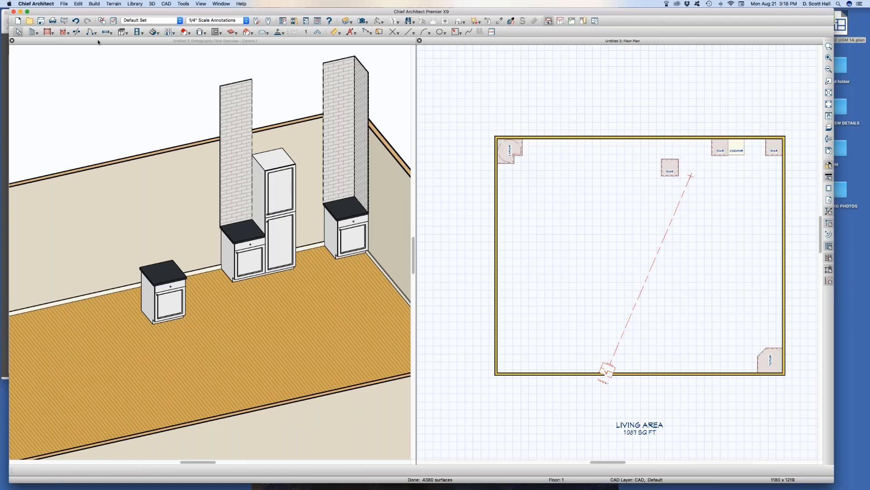
- Compare Framed and Frameless box construction in the Base Cabinet defaults, ending on Framed
double_click(122, 31)
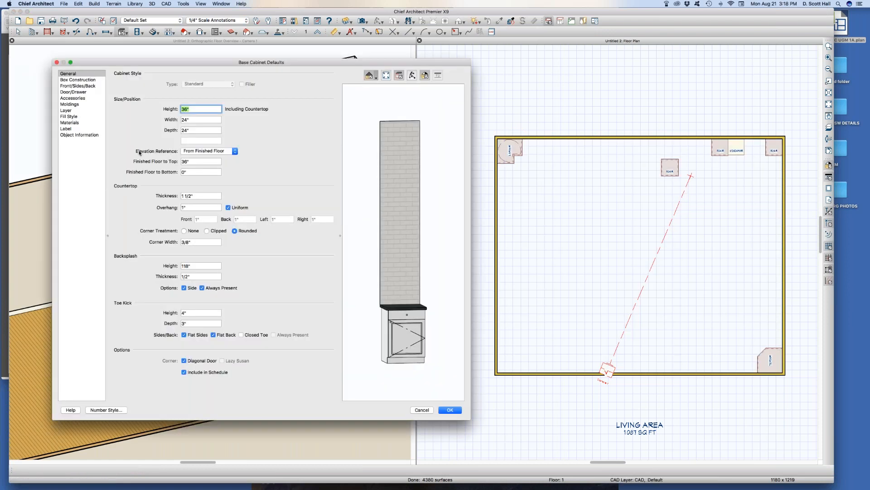
left_click(190, 362)
left_click(84, 80)
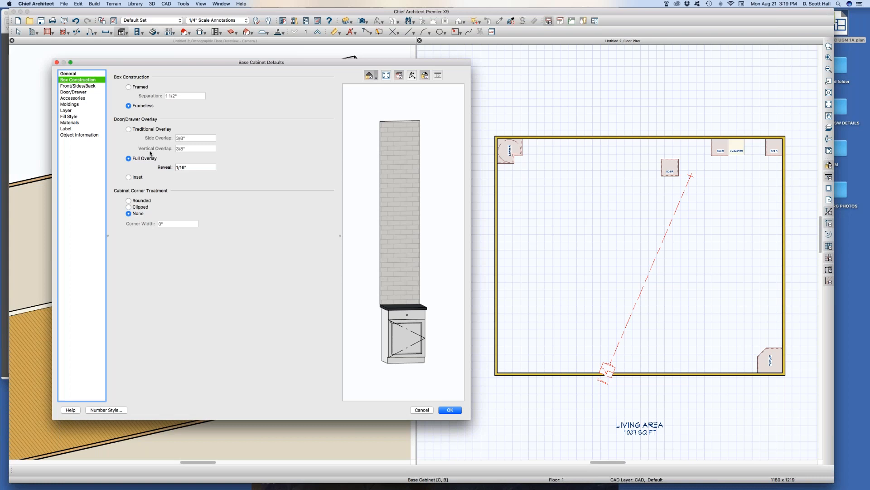
left_click(135, 88)
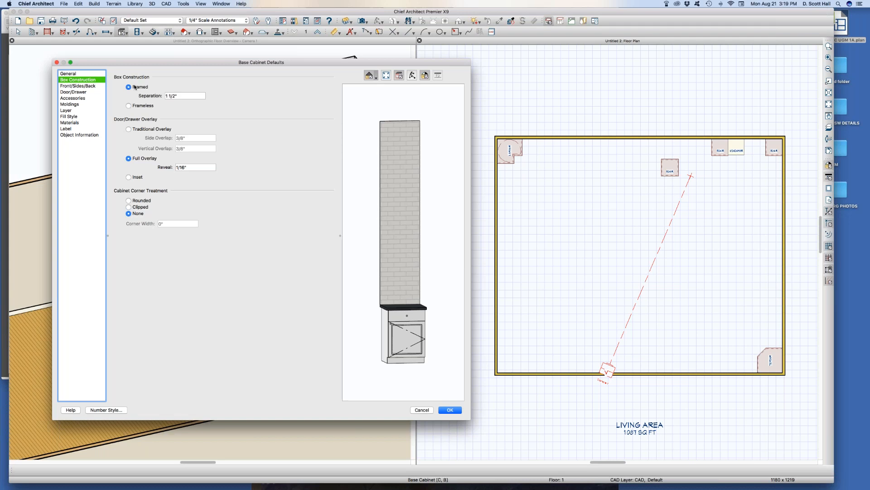
left_click(132, 105)
left_click(140, 88)
left_click(139, 106)
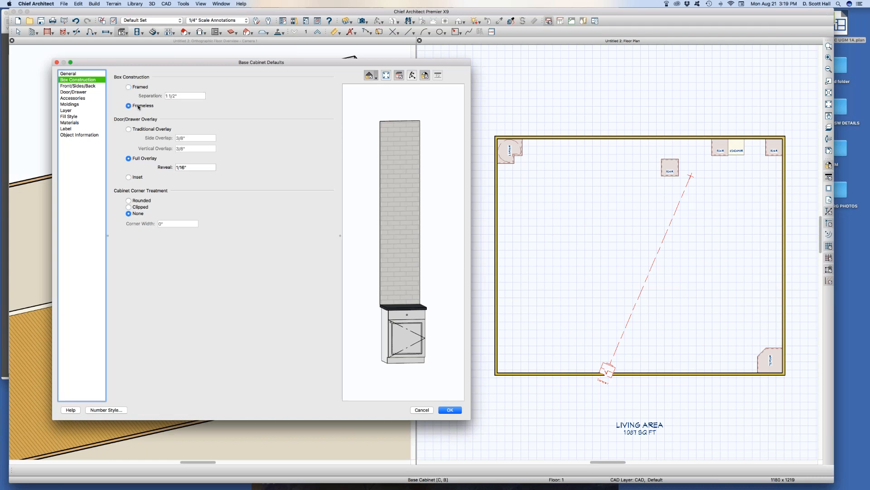
left_click(140, 88)
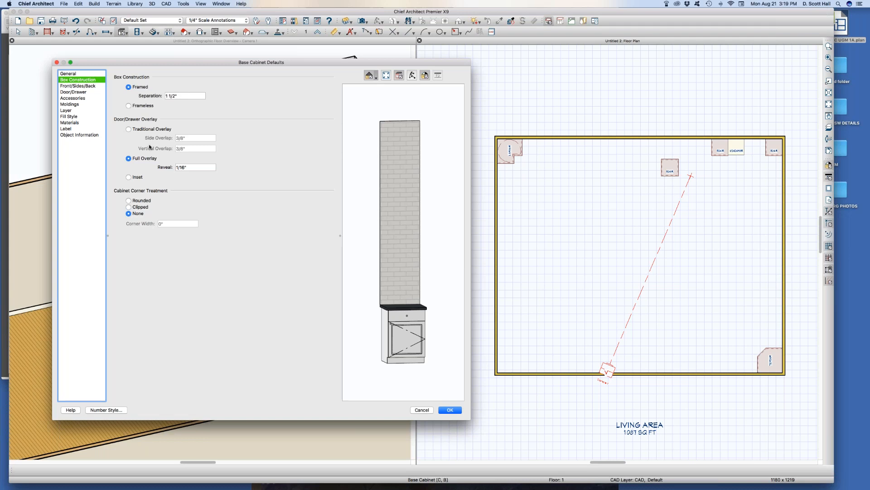
- Try Traditional Overlay with framed and frameless boxes, plus Full Overlay and Inset on a framed box, in the Base Cabinet defaults
left_click(141, 129)
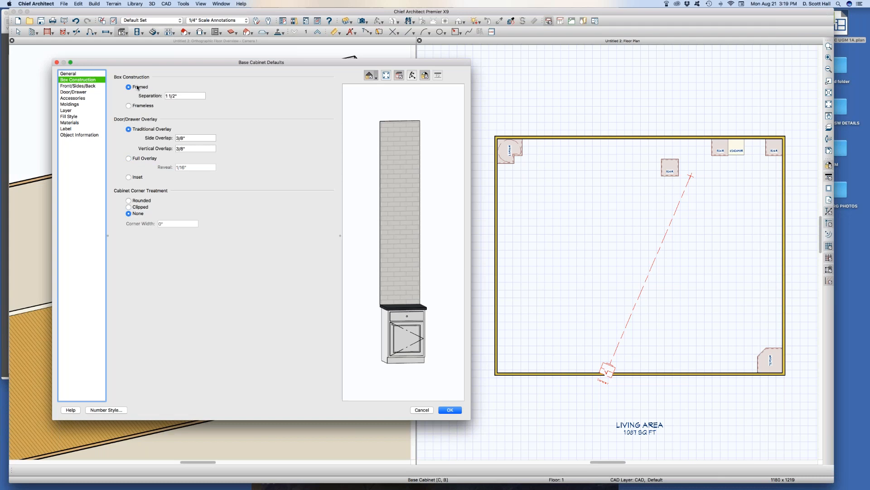
left_click(142, 106)
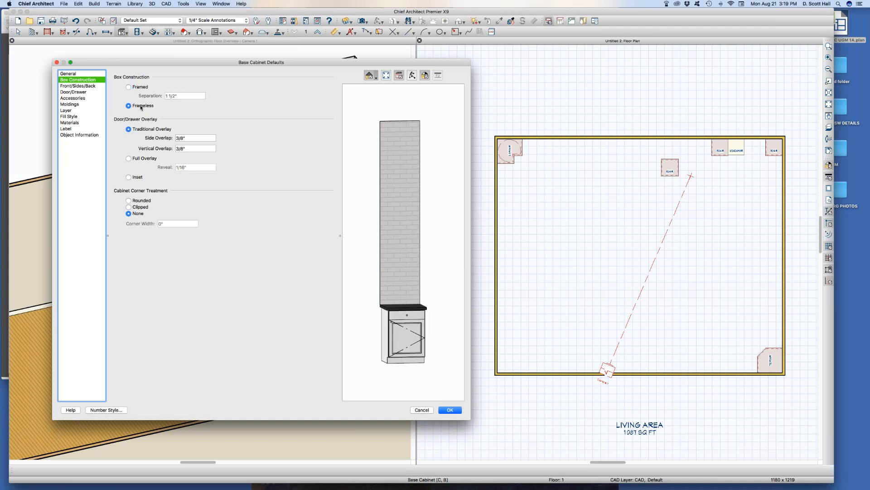
left_click(141, 87)
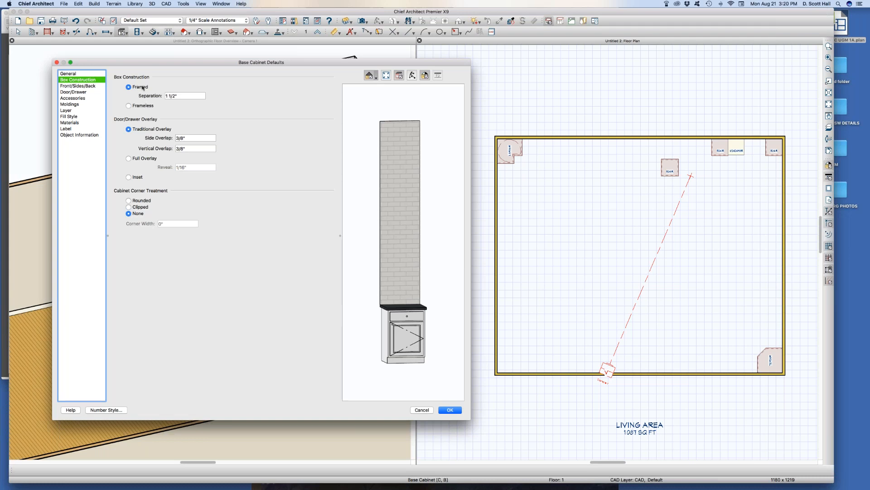
left_click(141, 107)
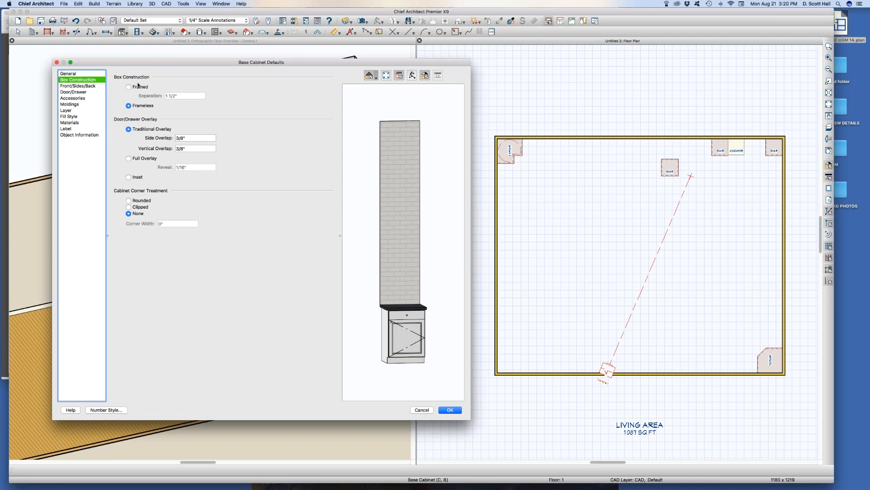
left_click(139, 87)
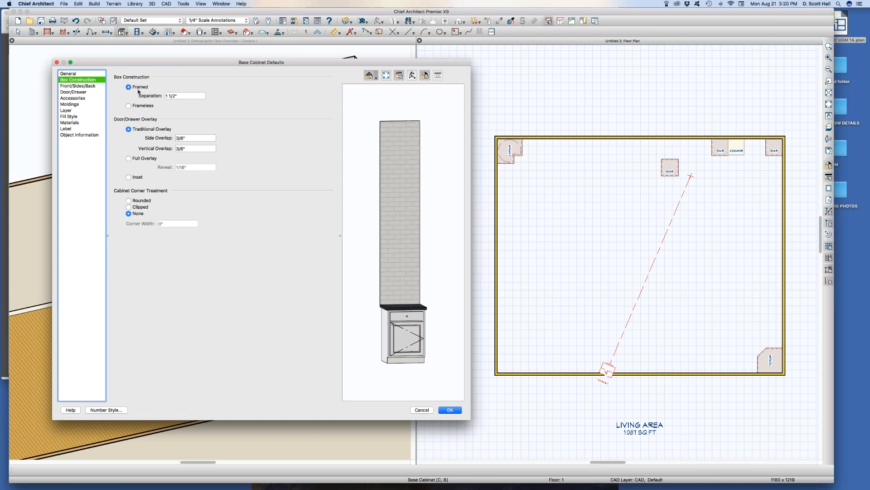
left_click(145, 159)
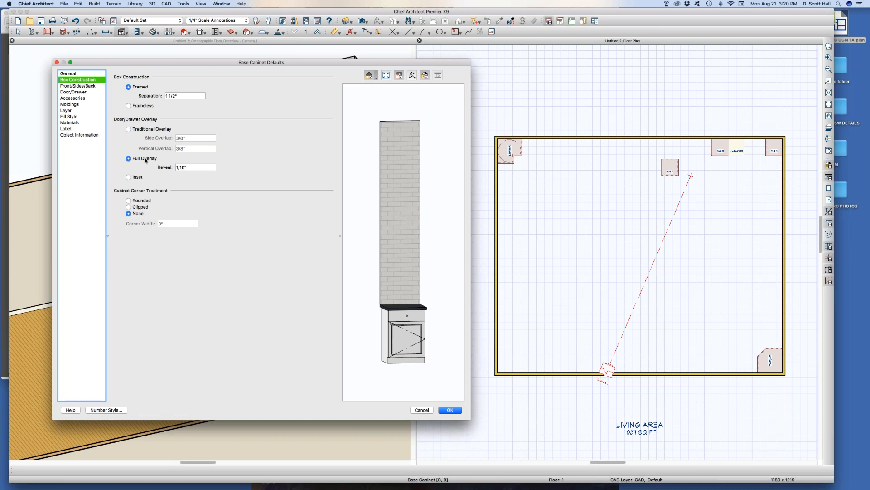
left_click(140, 177)
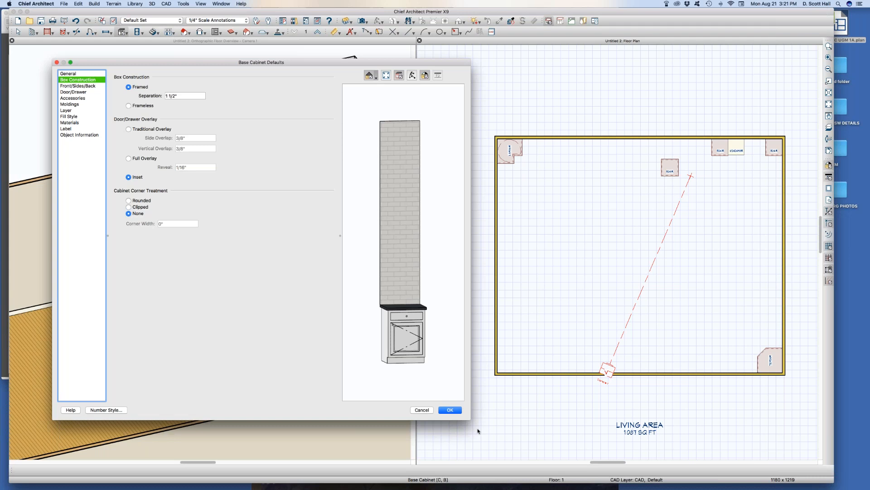
- Review the Front/Sides/Back, Door/Drawer, Accessories, Moldings and Layer settings of the Base Cabinet defaults and close them without saving
left_click(88, 86)
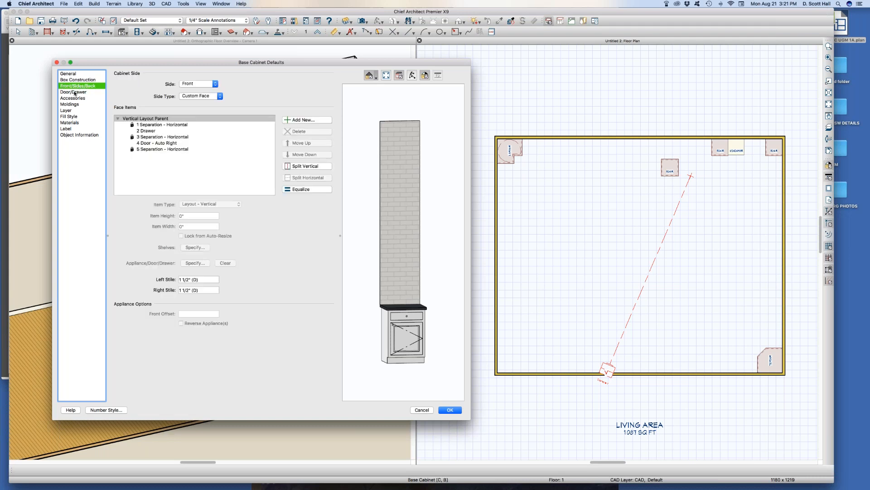
left_click(75, 92)
left_click(75, 99)
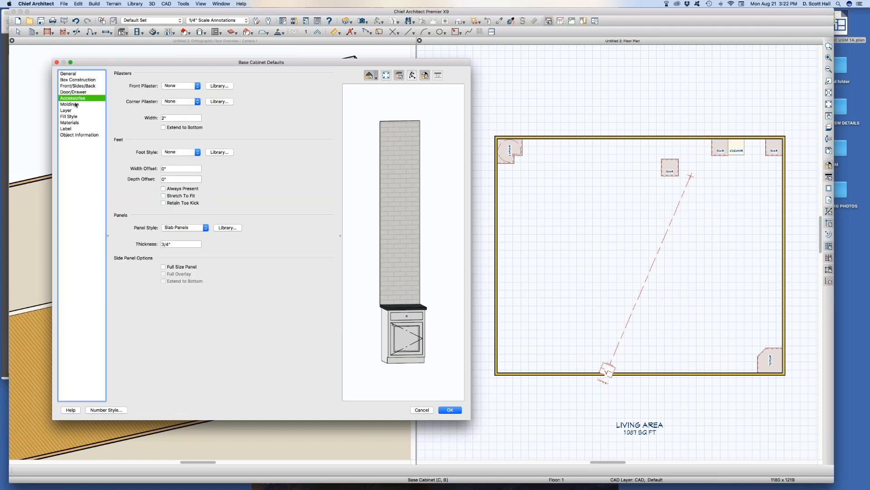
left_click(75, 104)
left_click(74, 111)
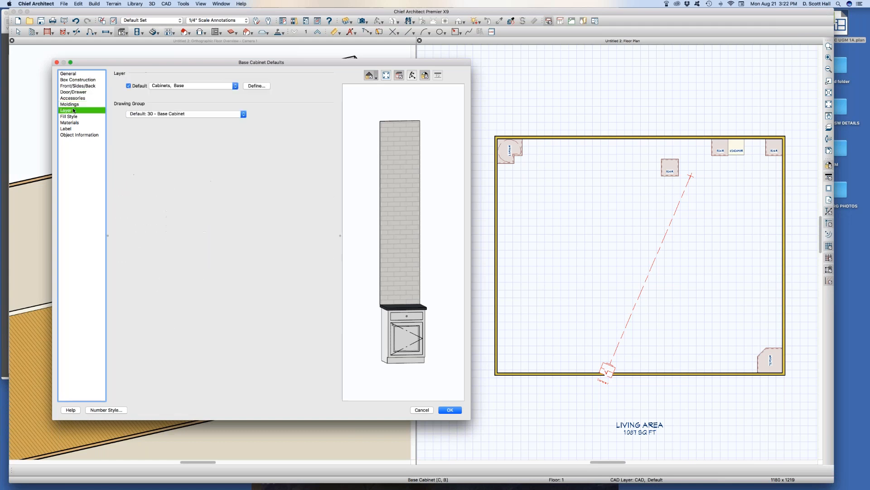
left_click(56, 62)
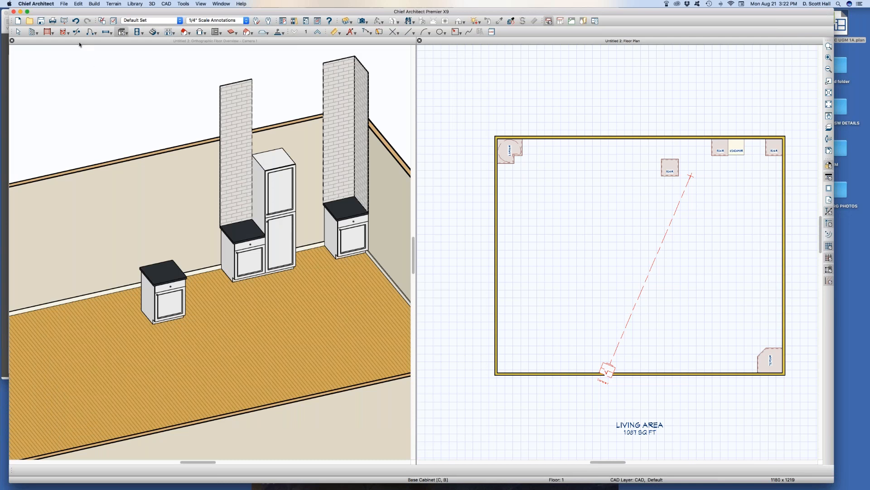
- Review the Fill Style, Materials, Label and Object Information settings of the Base Cabinet defaults
double_click(122, 32)
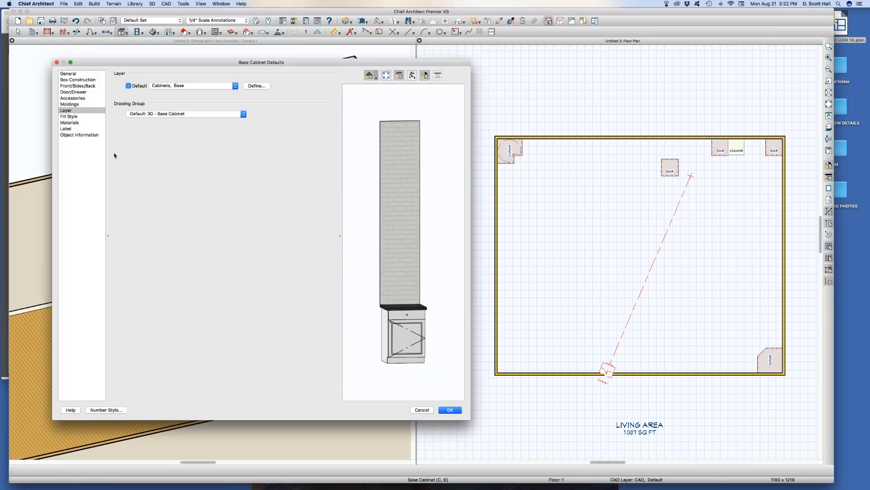
left_click(79, 118)
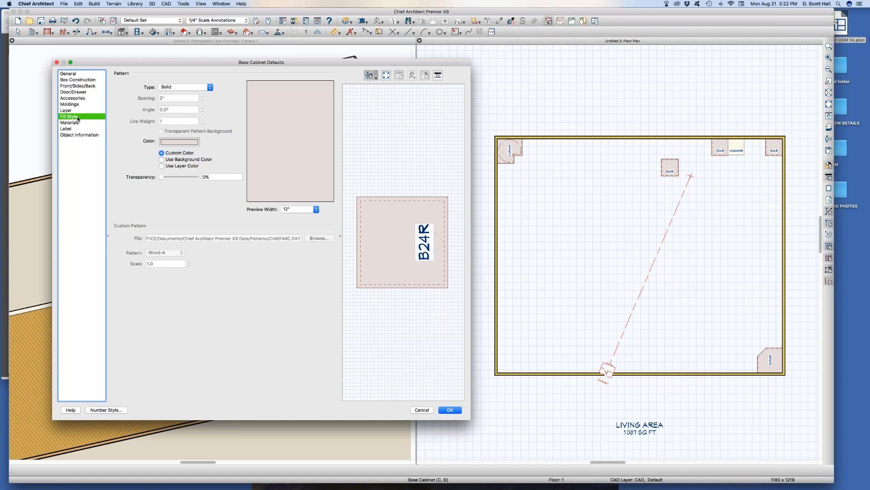
left_click(74, 122)
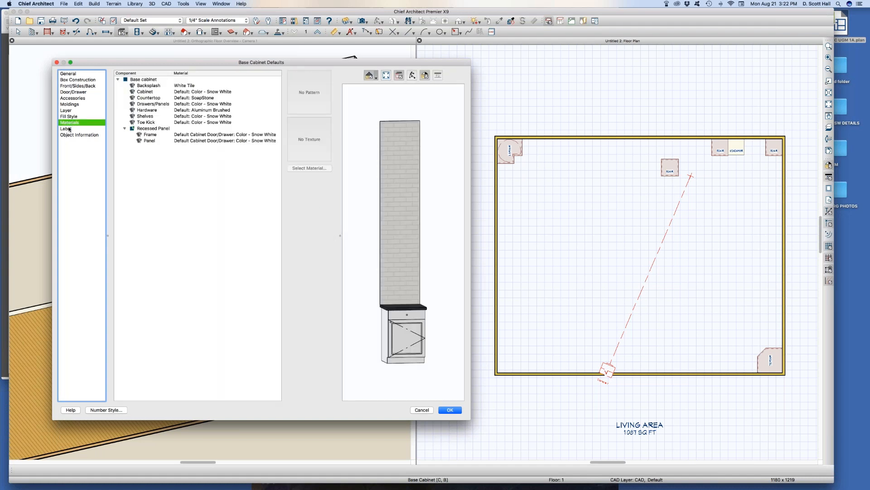
left_click(70, 129)
left_click(70, 135)
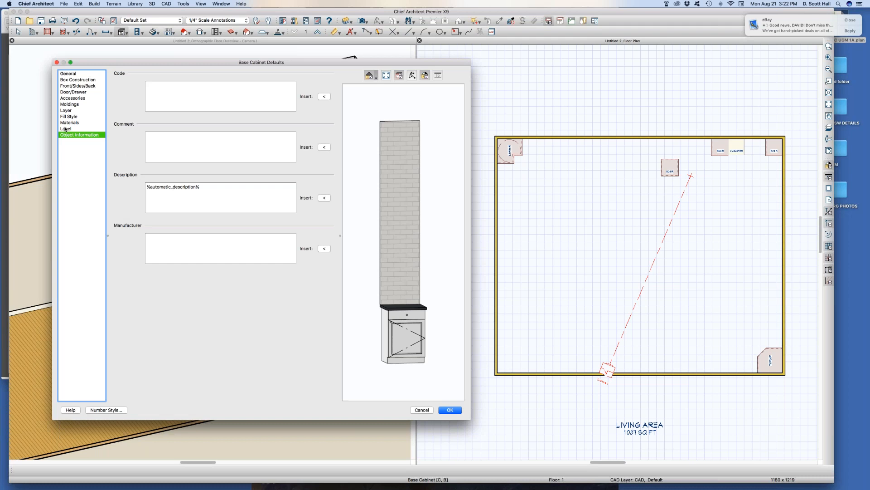
left_click_drag(78, 63, 389, 86)
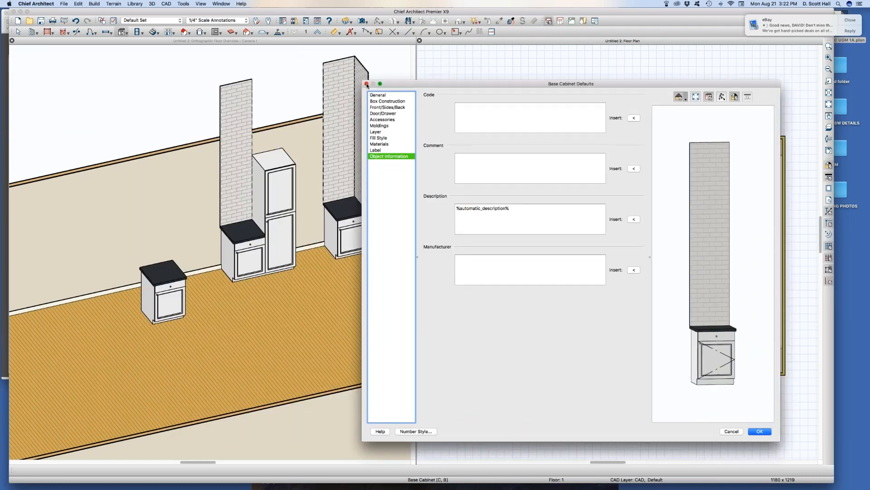
left_click(366, 84)
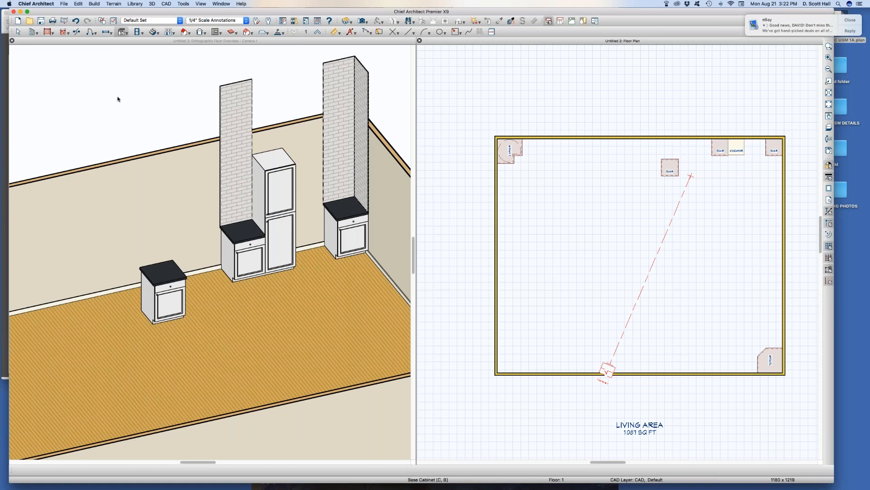
key("d")
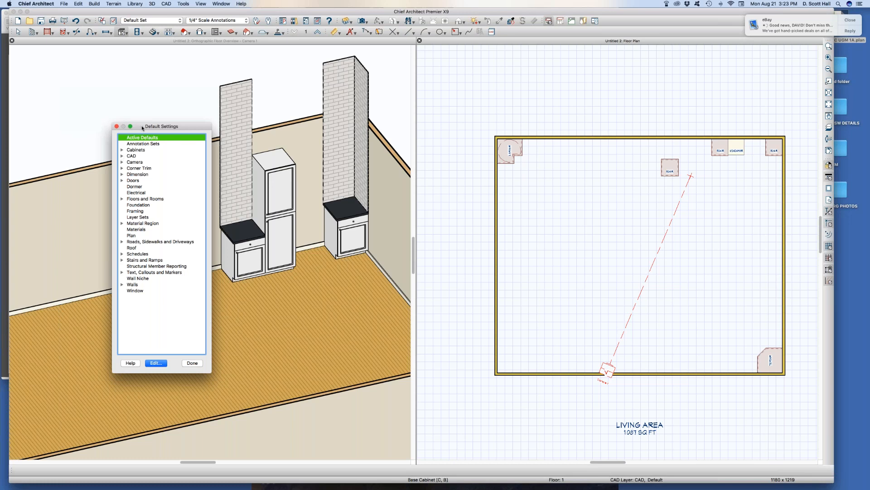
left_click(187, 364)
- Place a freestanding base cabinet in the room and another on the left wall, stretching the wall cabinet down to the lower wall
left_click(574, 250)
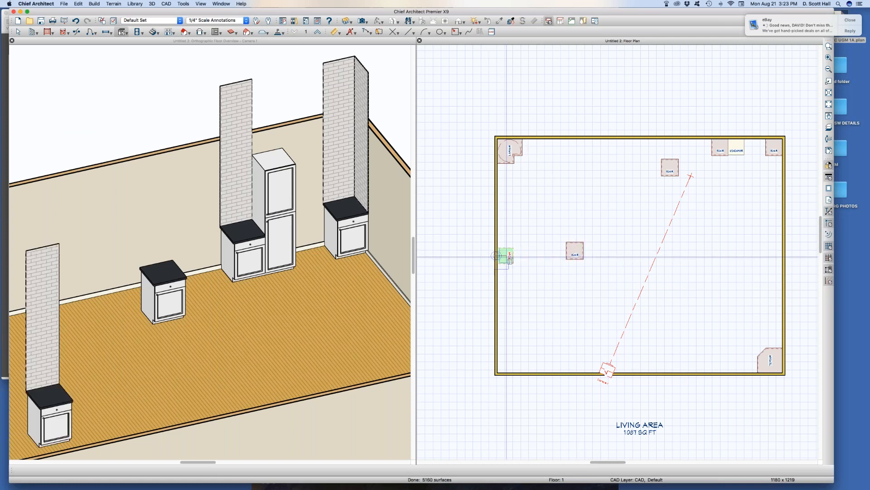
left_click(506, 256)
left_click_drag(505, 265, 493, 370)
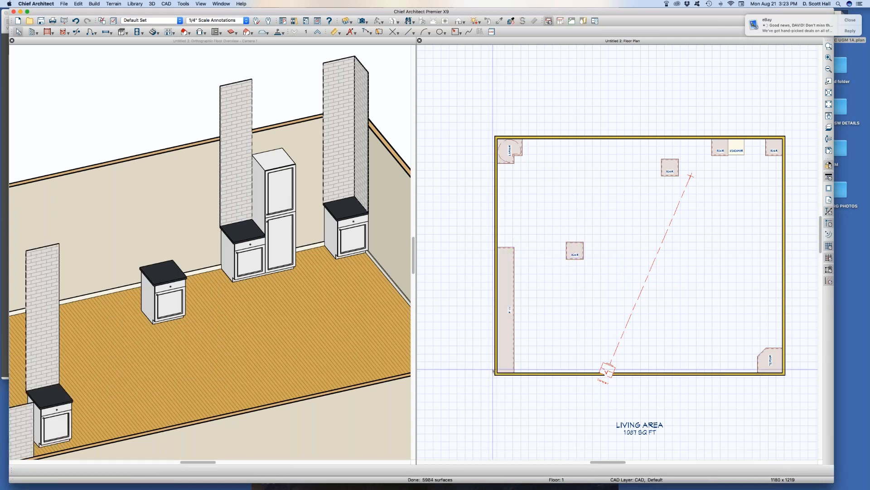
- Add a base cabinet on the lower wall beside the left-wall cabinet and stretch it rightward to lengthen the run
left_click(528, 364)
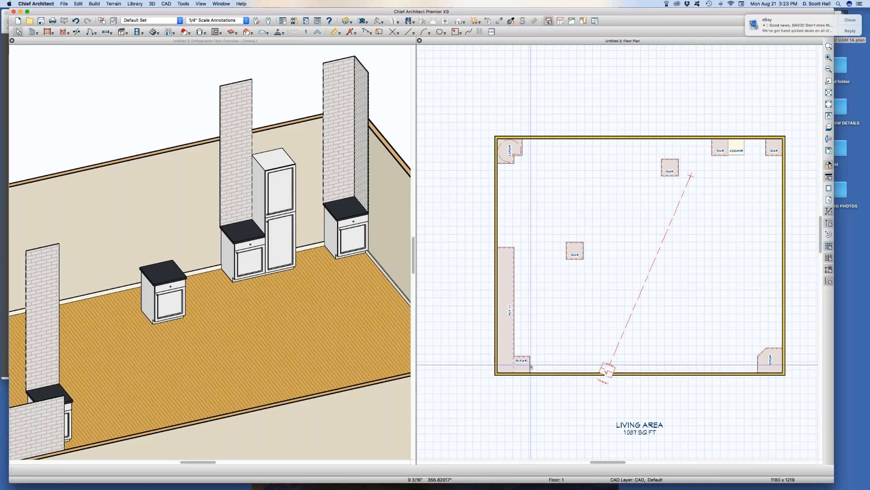
left_click(526, 363)
left_click_drag(530, 364, 574, 364)
- Resize the freestanding base cabinet into a long island parallel to the left-wall cabinet run
left_click(578, 282)
left_click(575, 251)
left_click_drag(575, 251, 549, 250)
left_click(624, 217)
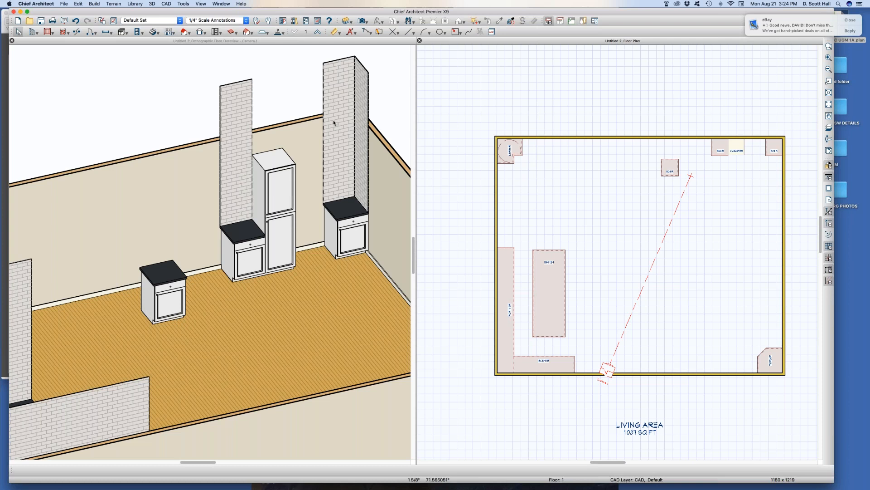
- Open the Revision Cloud defaults under CAD and set the line style's layer to CAD, Default
left_click(158, 94)
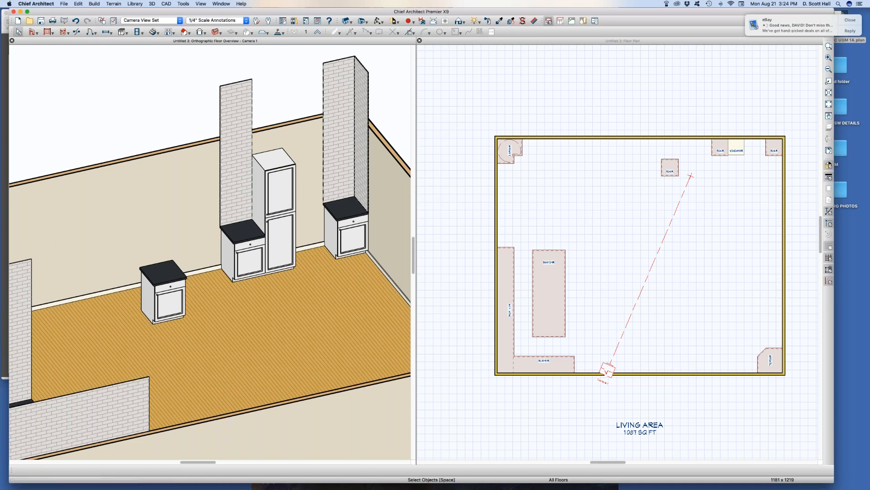
left_click(78, 4)
left_click(119, 155)
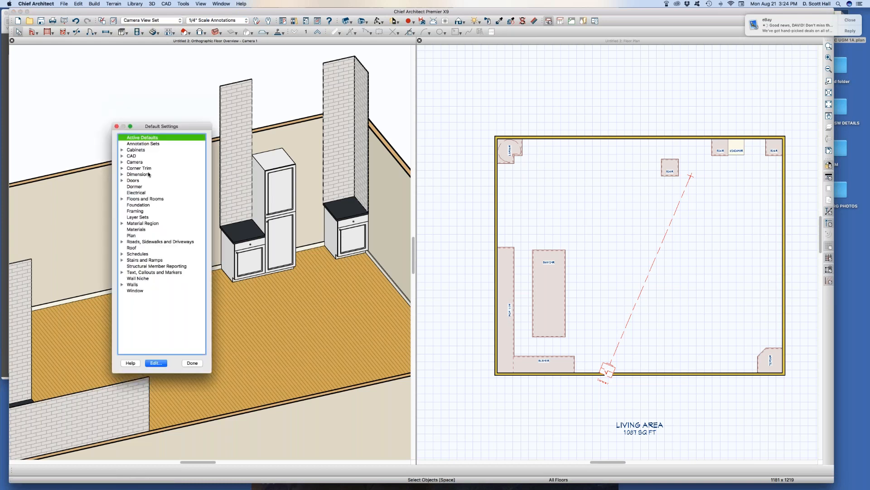
left_click(122, 157)
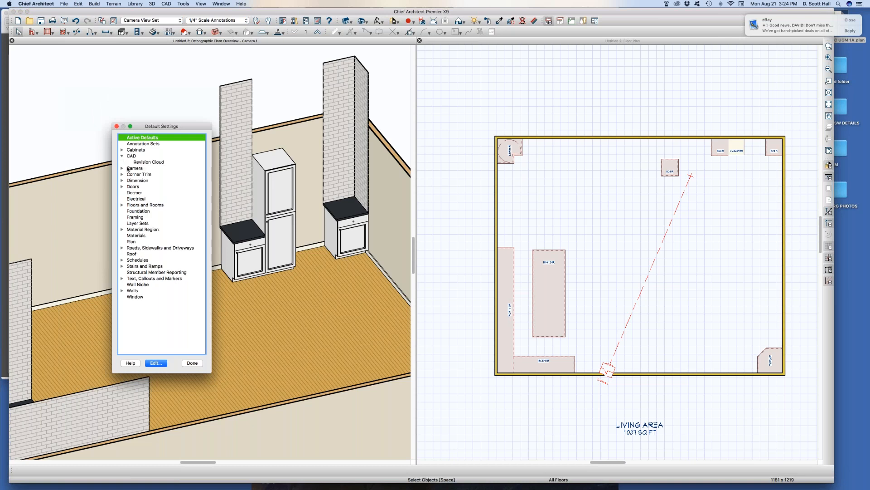
left_click(146, 162)
double_click(146, 162)
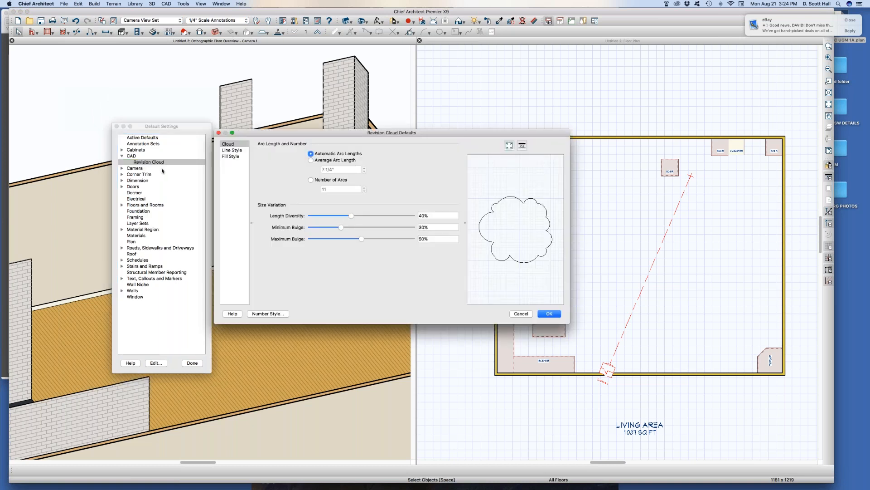
left_click(229, 150)
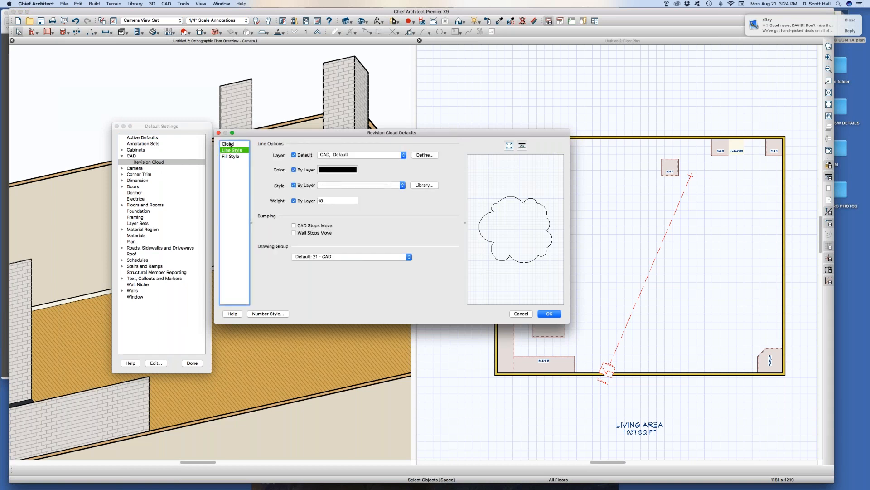
left_click(345, 155)
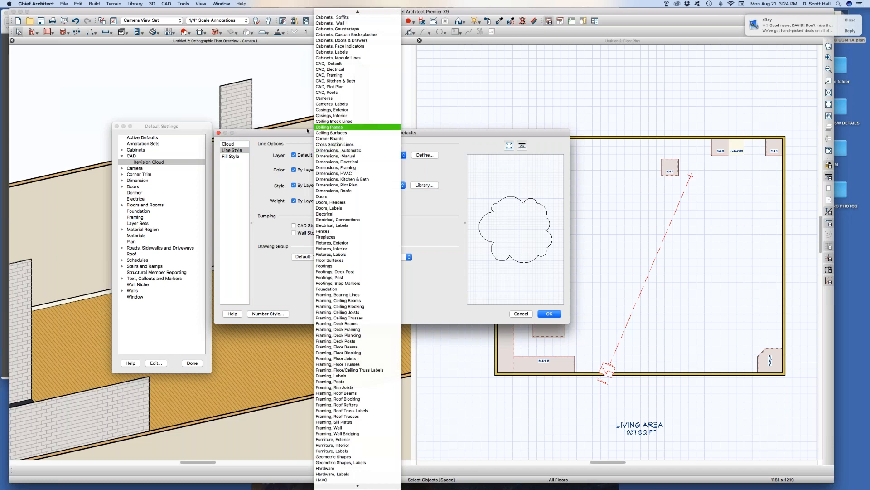
scroll(338, 267, "down", 3)
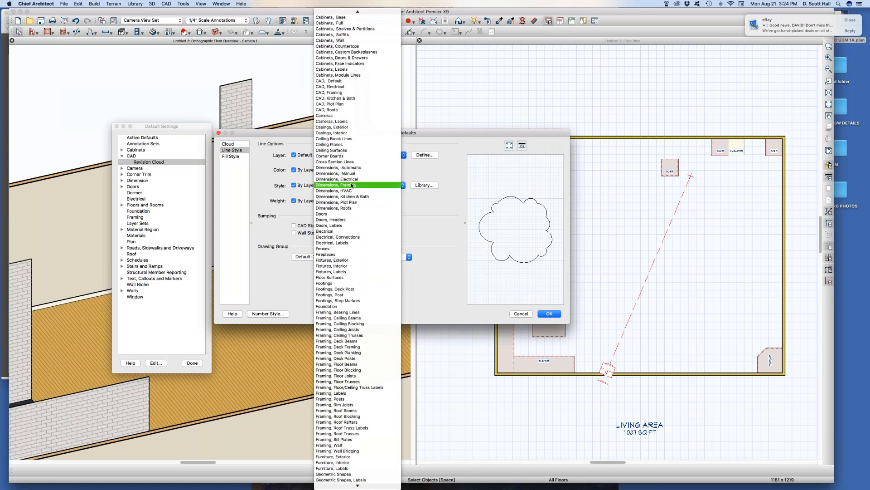
scroll(330, 105, "up", 3)
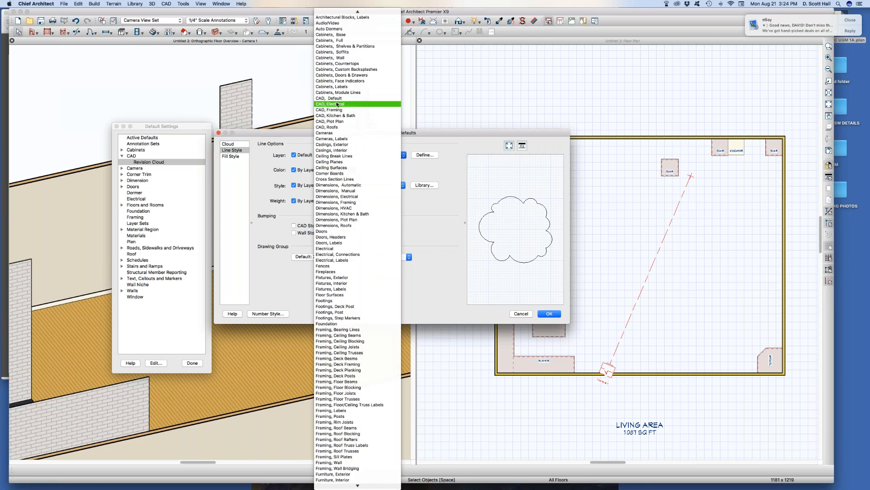
left_click(336, 98)
- Copy the CAD, Default layer as "CAD, Default REVISIONS", assign it to the revision cloud defaults, and close the default settings
left_click(431, 155)
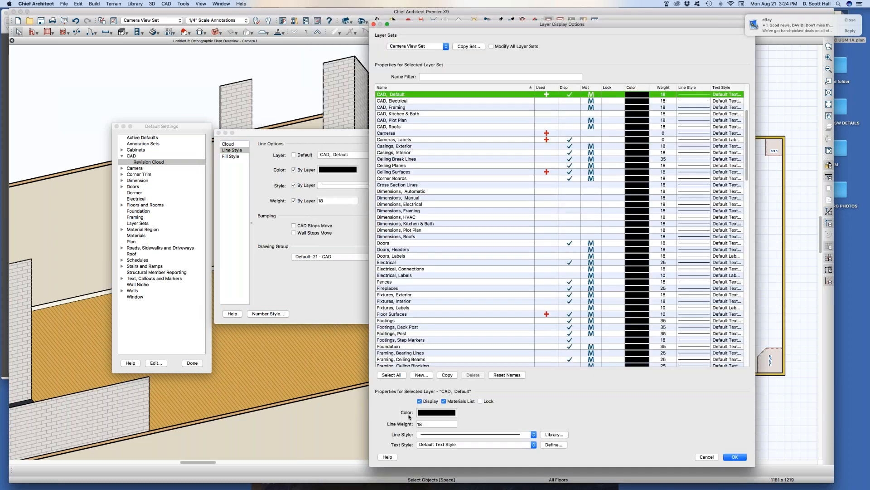
left_click(447, 375)
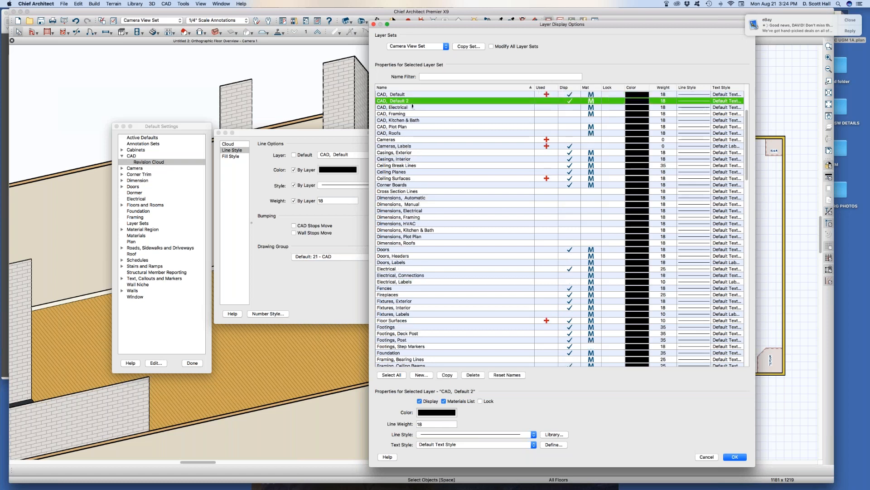
double_click(414, 100)
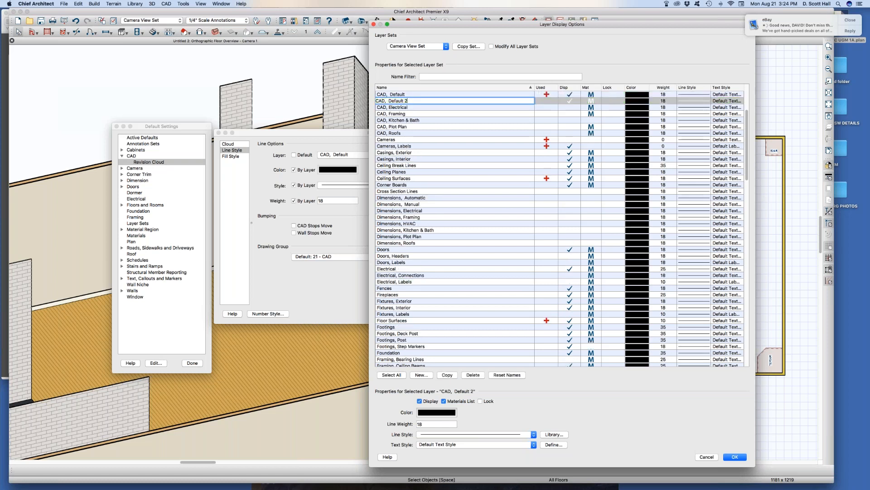
type("REVISIONS")
key("Return")
key("Return")
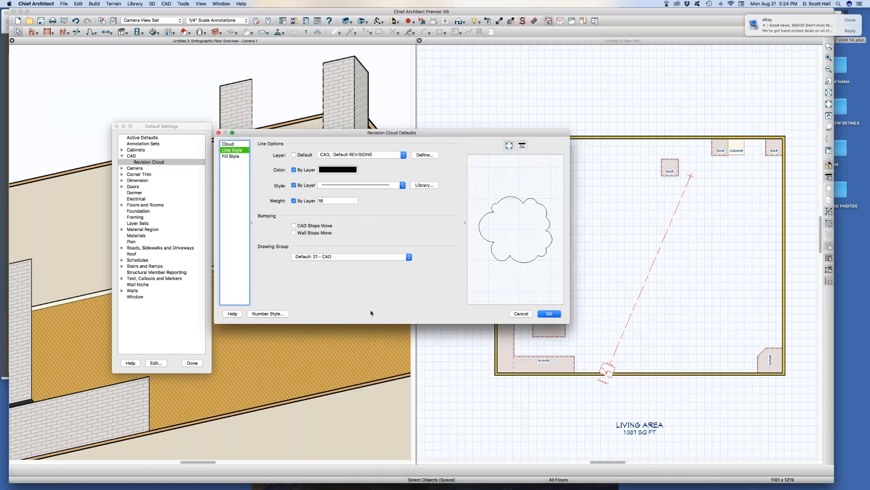
key("Return")
left_click(193, 363)
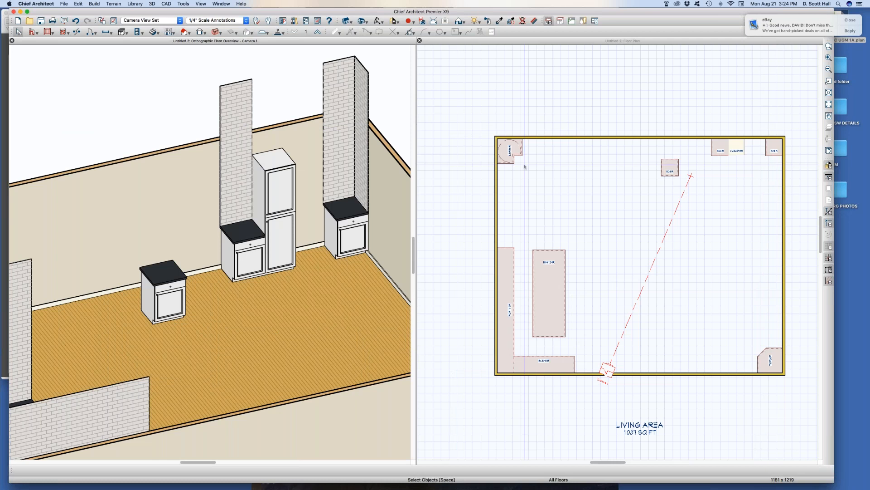
- Add a revision cloud around the upper-left corner cabinet and stretch its corner up and outward beyond the wall
right_click(513, 147)
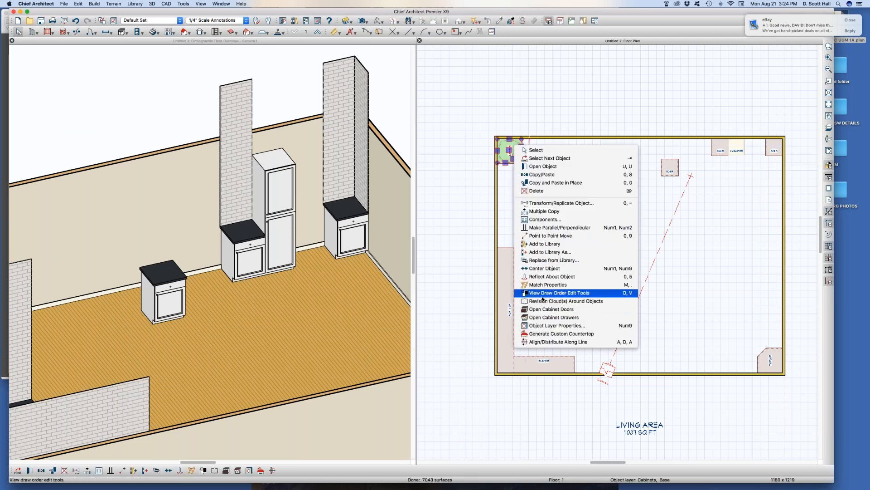
left_click(562, 301)
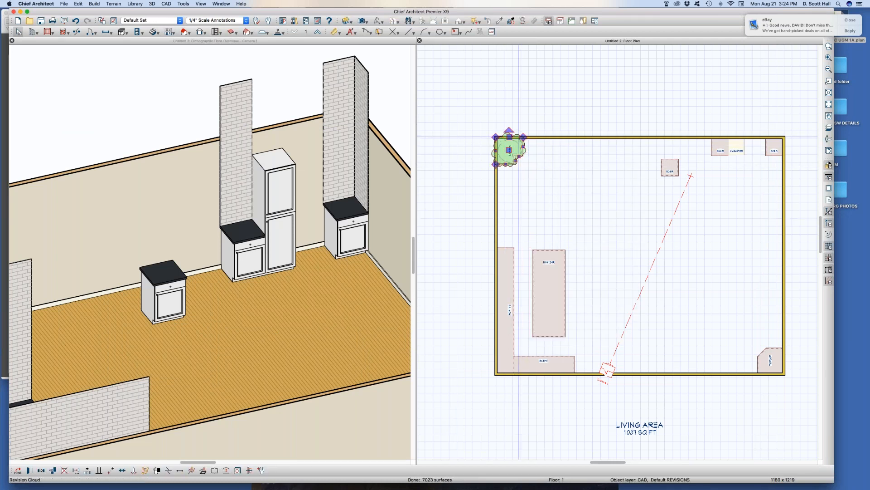
left_click_drag(524, 136, 537, 121)
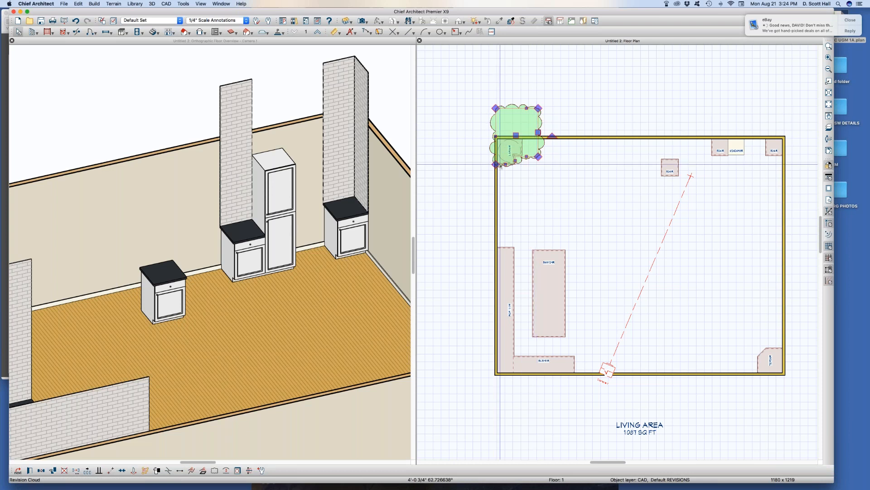
- Check the revision cloud's object layer properties and extend its lower edge further down into the room
key("l")
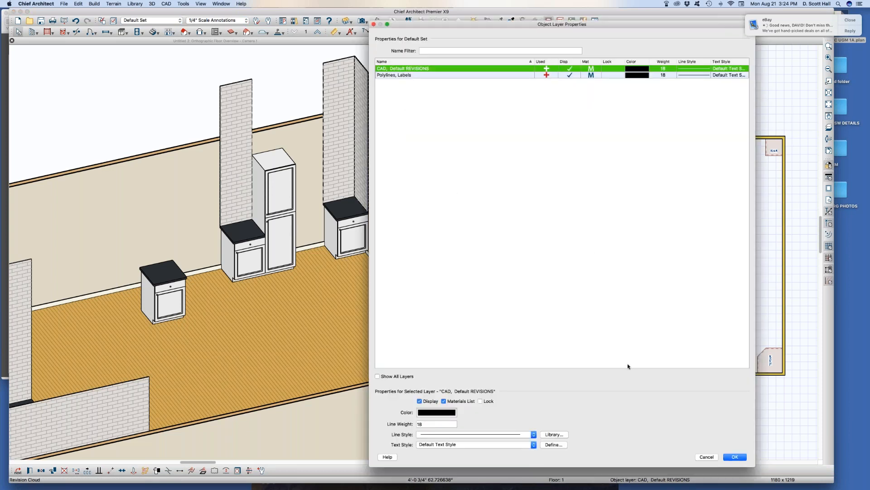
left_click(735, 457)
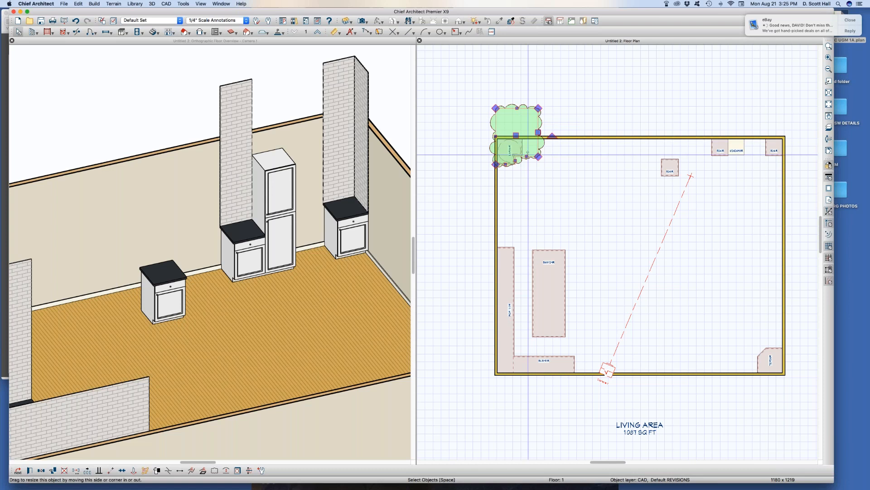
left_click_drag(526, 156, 530, 187)
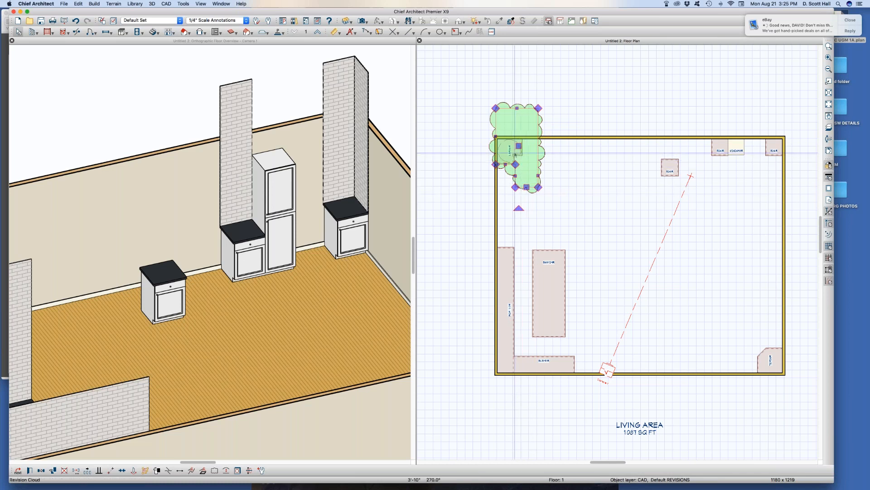
- Copy the revision cloud's layer as "CAD, Default REVISIONS FLOOR PLANS" and assign the cloud to it
double_click(515, 154)
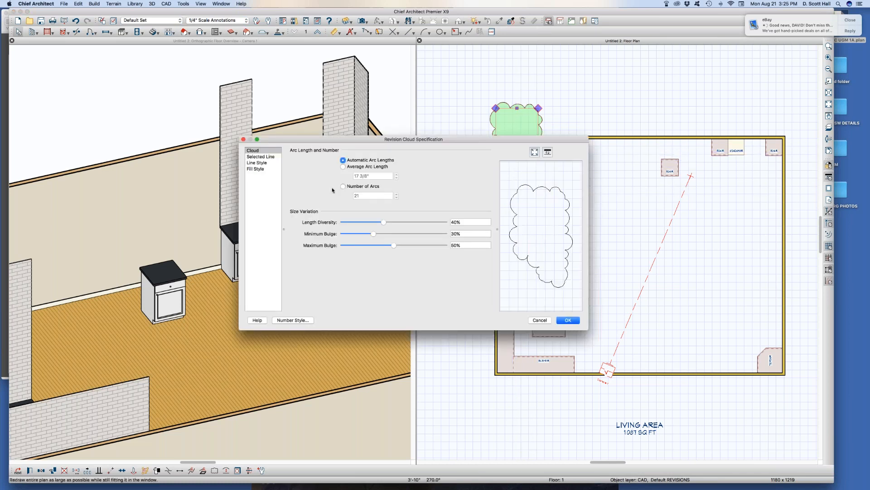
left_click(259, 158)
left_click(256, 162)
left_click(457, 161)
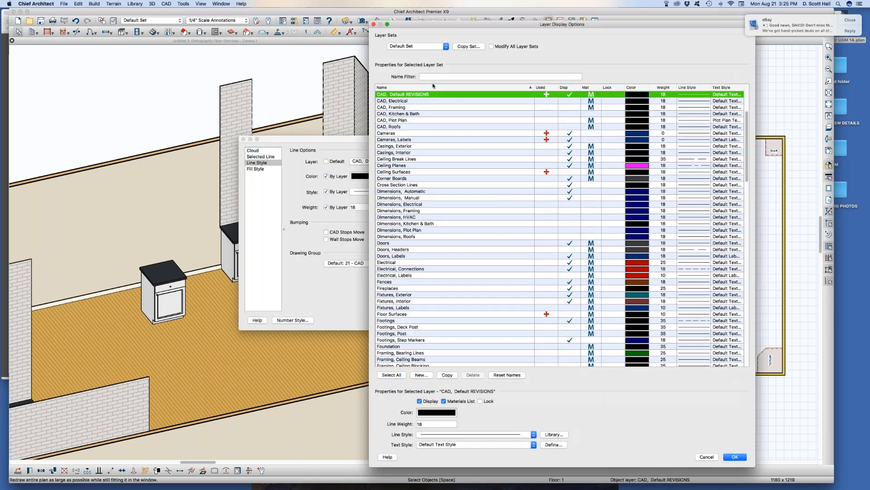
left_click(446, 375)
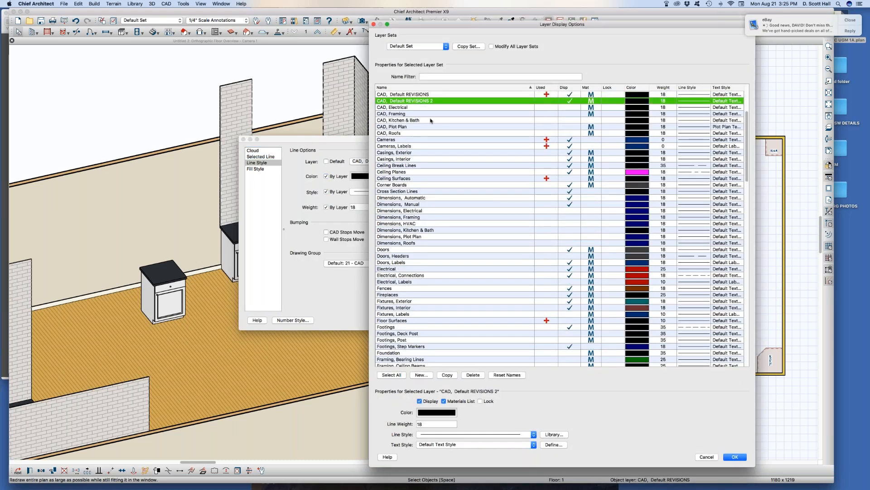
left_click(435, 102)
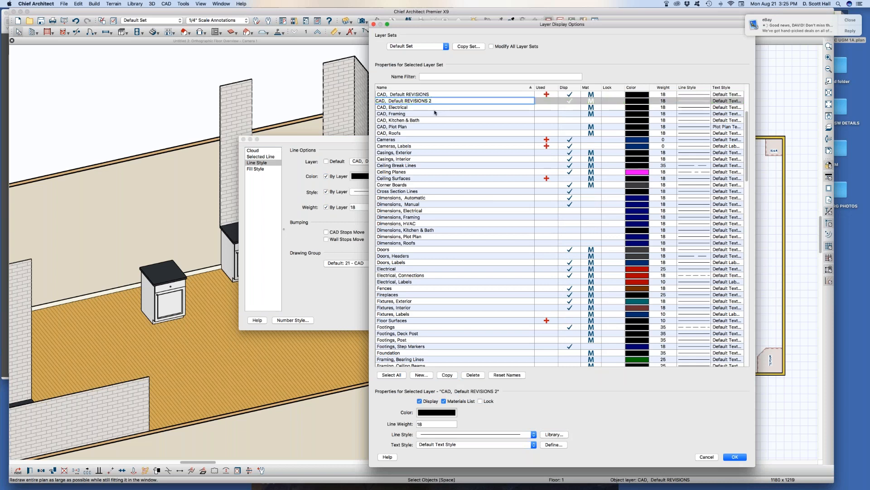
type("FLOOR PLANS")
key("Return")
key("Return")
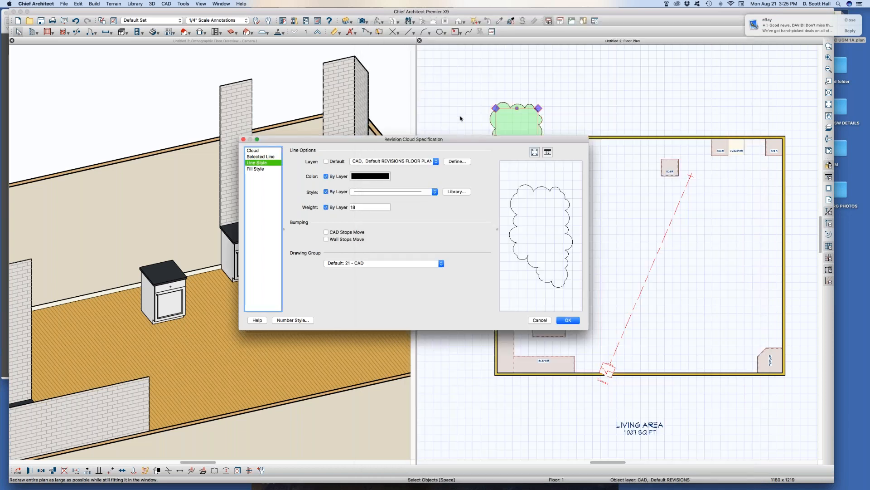
left_click(568, 320)
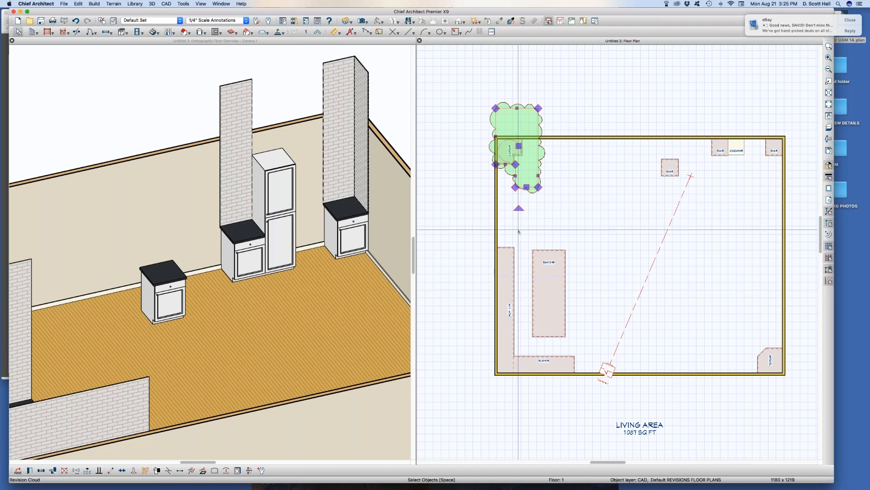
- Clear the revision cloud selection and switch the floor plan to the Framing Annotations set
left_click(512, 221)
key("Escape")
left_click(525, 190)
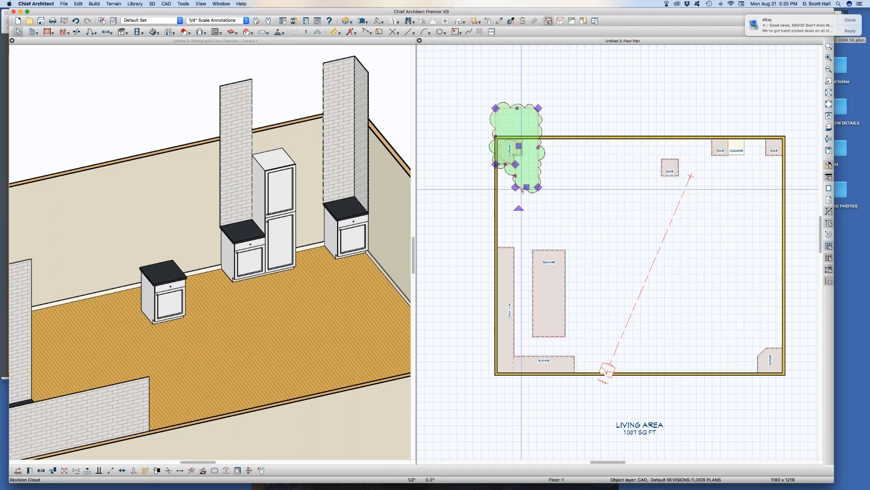
left_click(510, 219)
key("Escape")
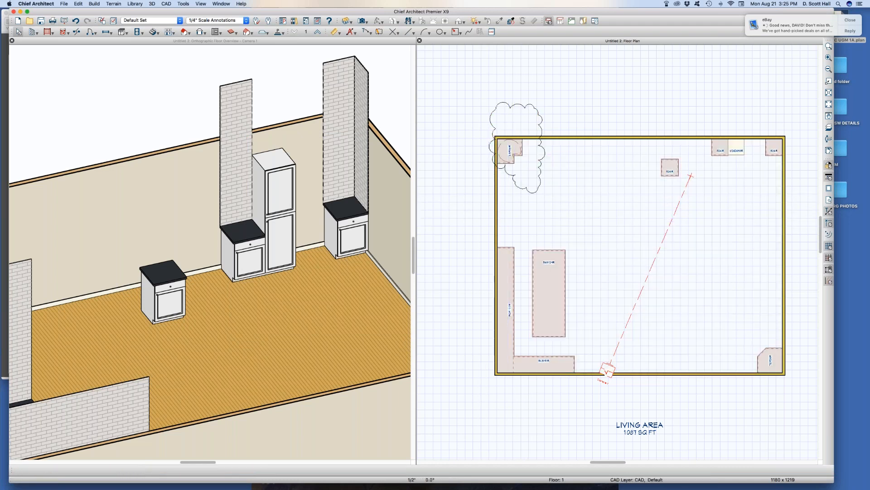
left_click(224, 21)
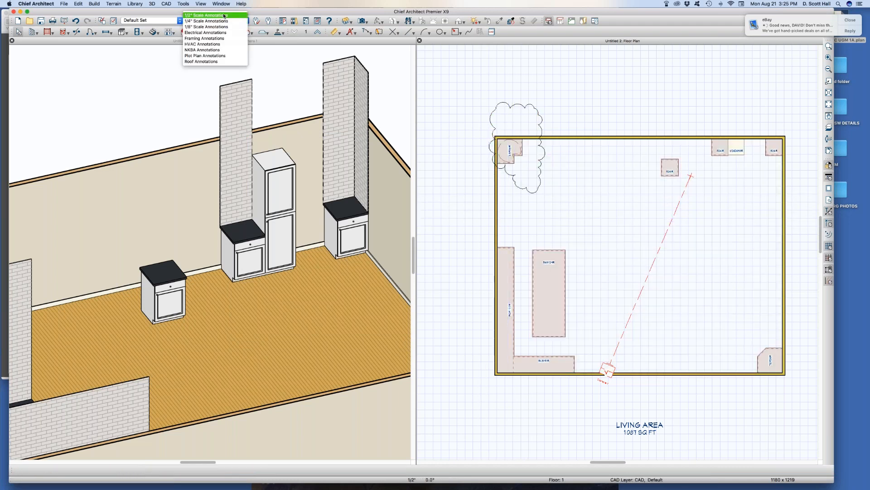
left_click(218, 38)
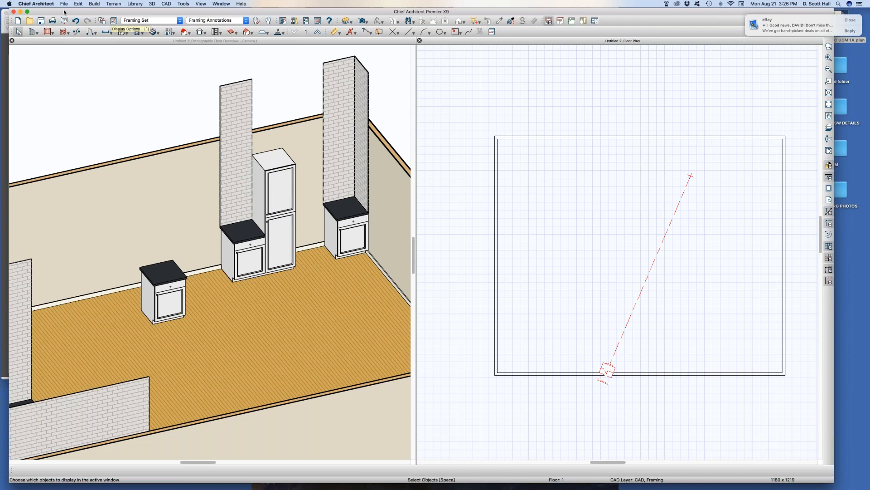
- Examine the General CAD defaults for the framing annotation set and leave them without changes
key("d")
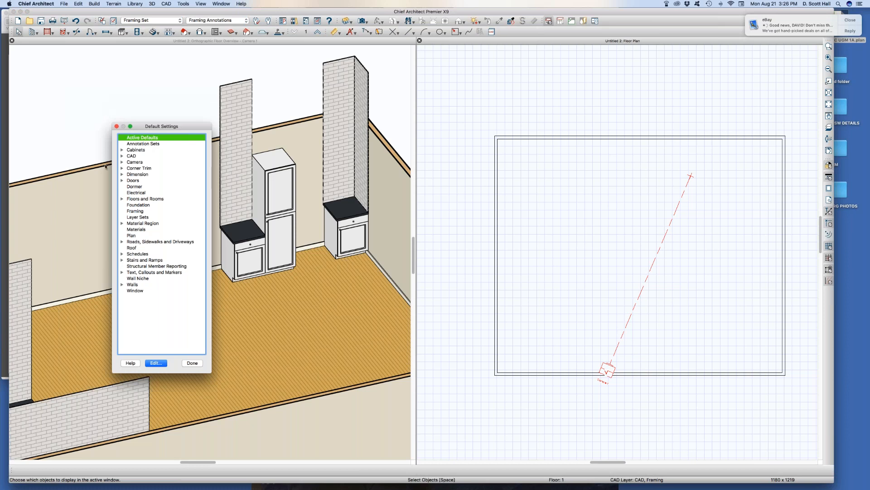
left_click(121, 156)
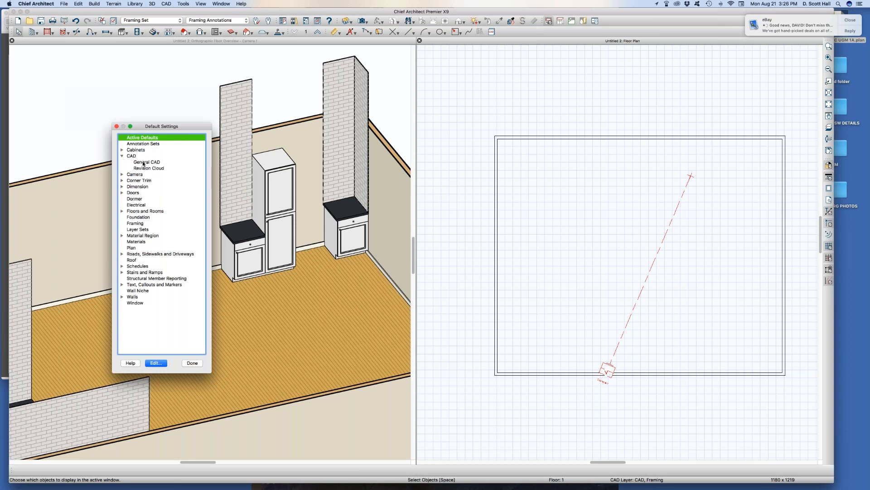
double_click(143, 162)
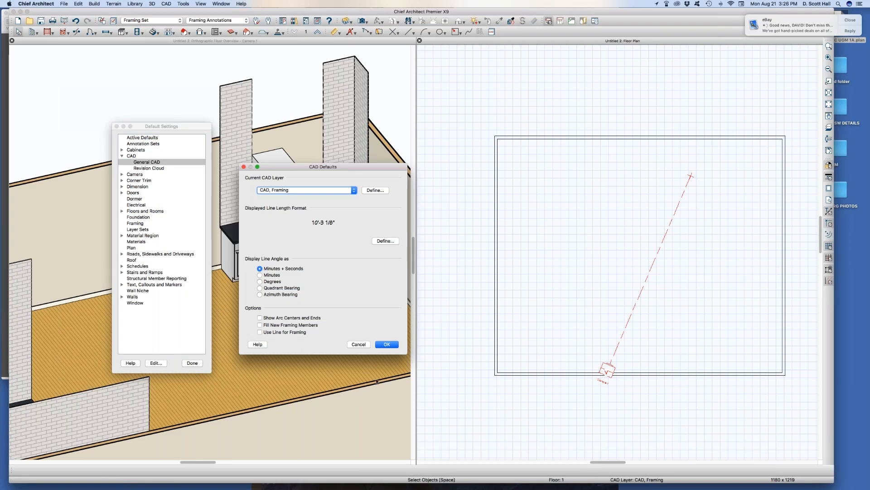
left_click(362, 346)
- Examine the revision cloud defaults' line style and available drawing groups, keeping the drawing group at Default: 21 - CAD
double_click(154, 168)
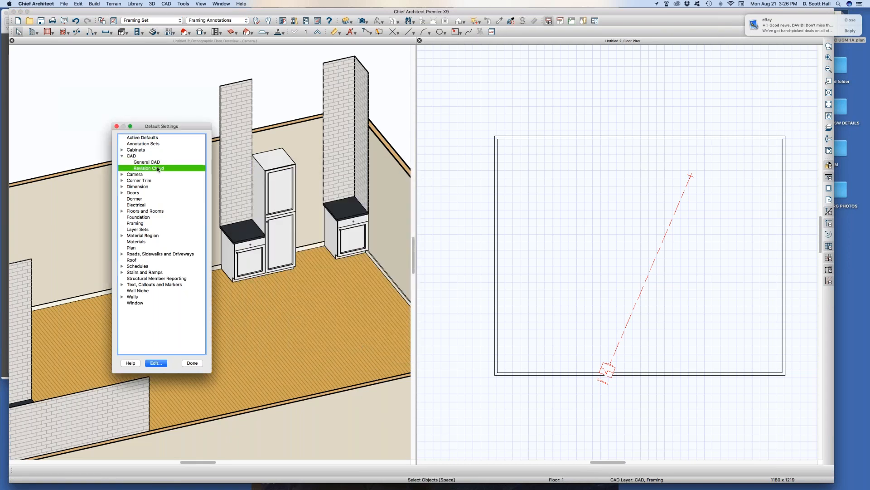
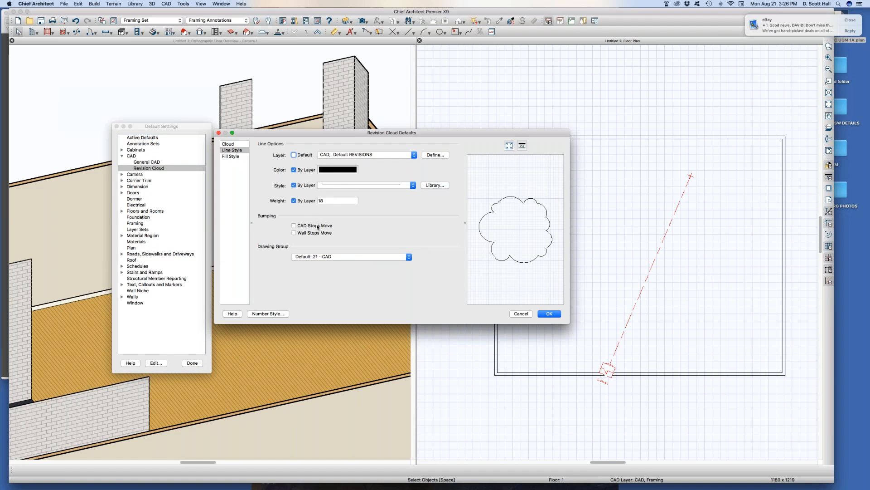
key("XF86AudioLowerVolume")
left_click(315, 257)
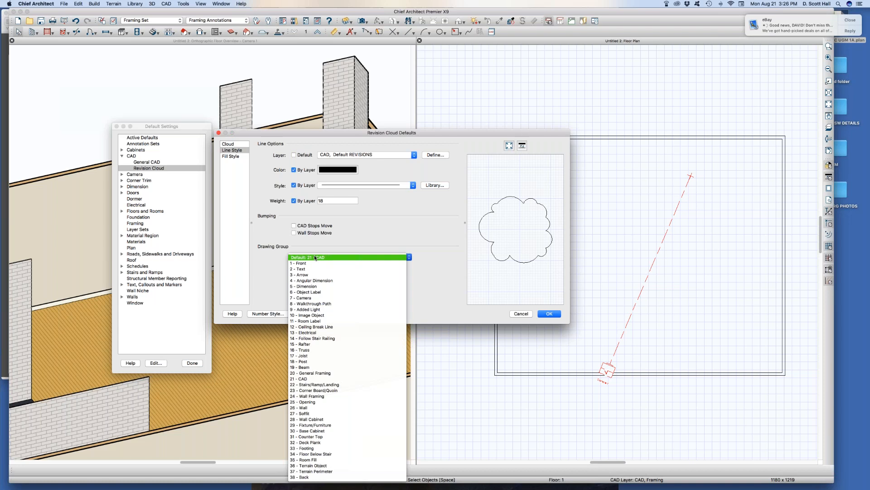
left_click(315, 257)
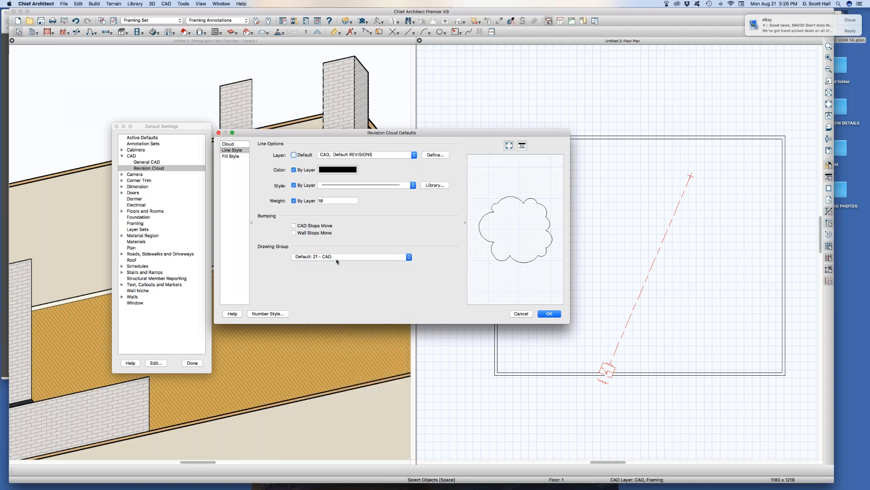
- Set the revision cloud's default fill to a semi-transparent solid cyan and close the default settings
left_click(231, 156)
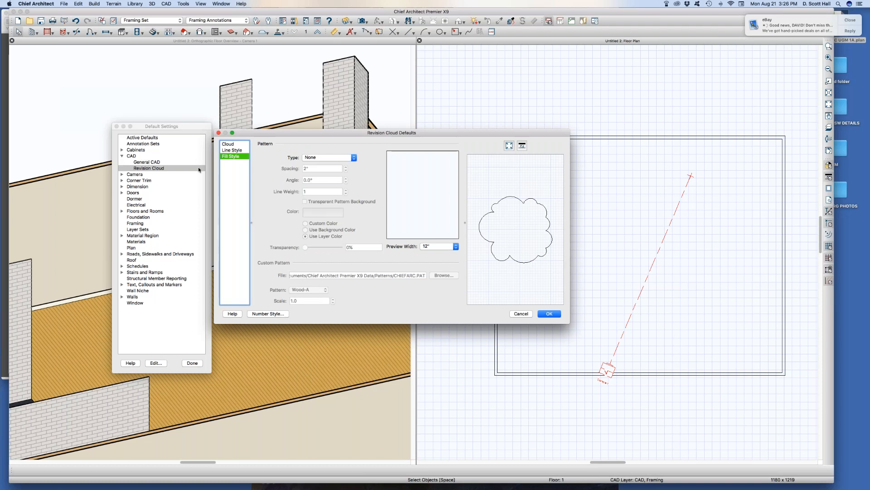
left_click(318, 157)
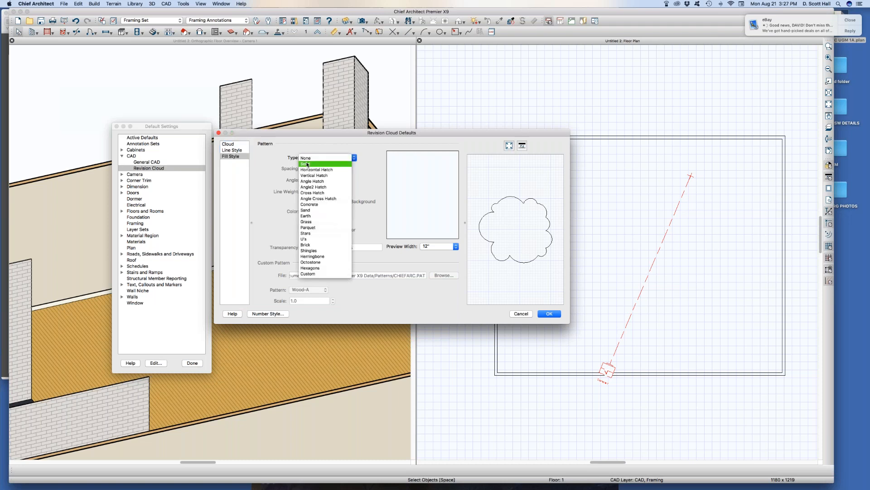
left_click(308, 164)
left_click(316, 211)
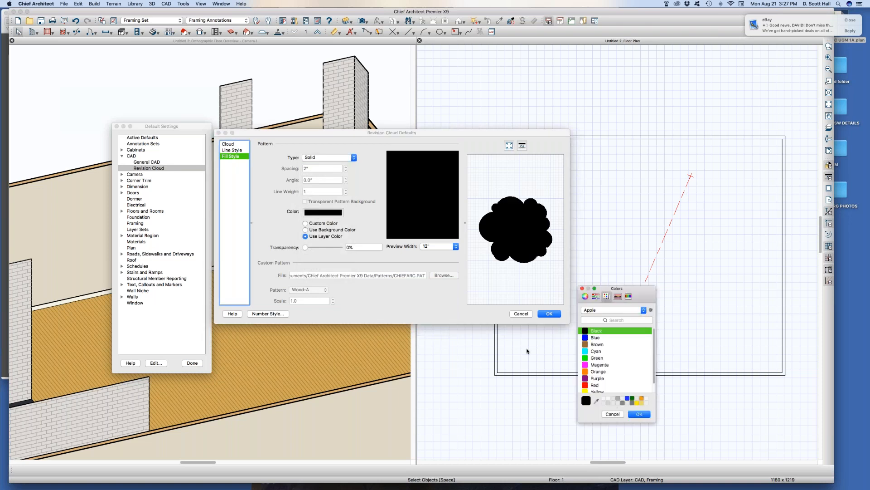
left_click(594, 352)
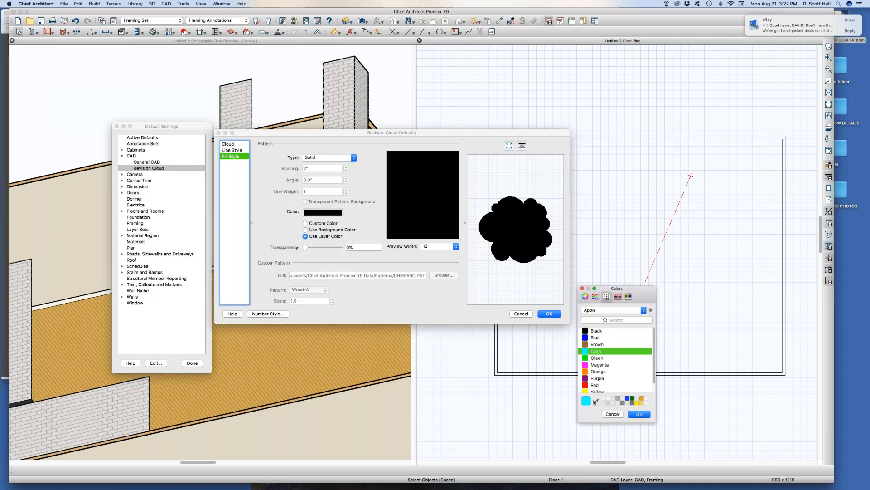
left_click(639, 414)
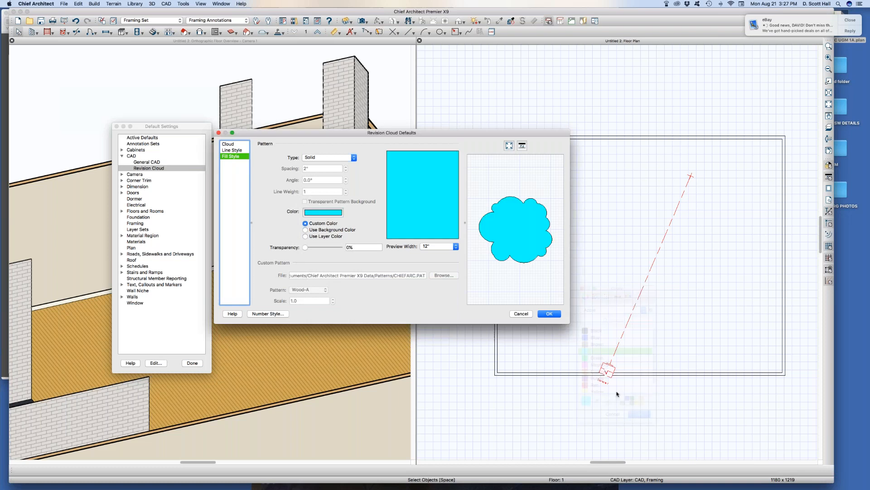
left_click_drag(361, 248, 306, 230)
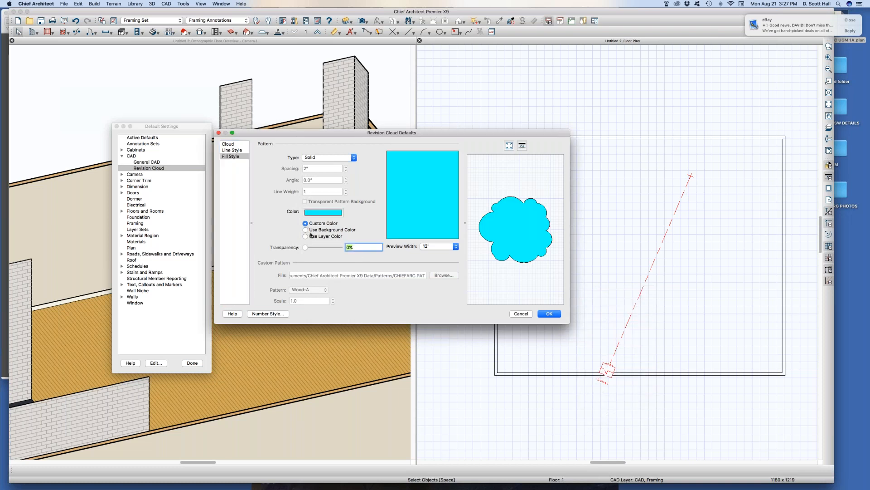
key("Return")
key("Return")
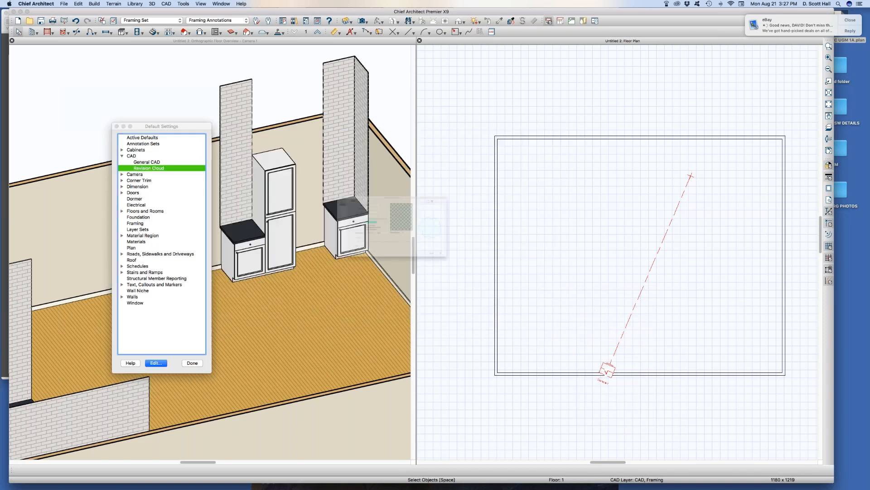
left_click(551, 313)
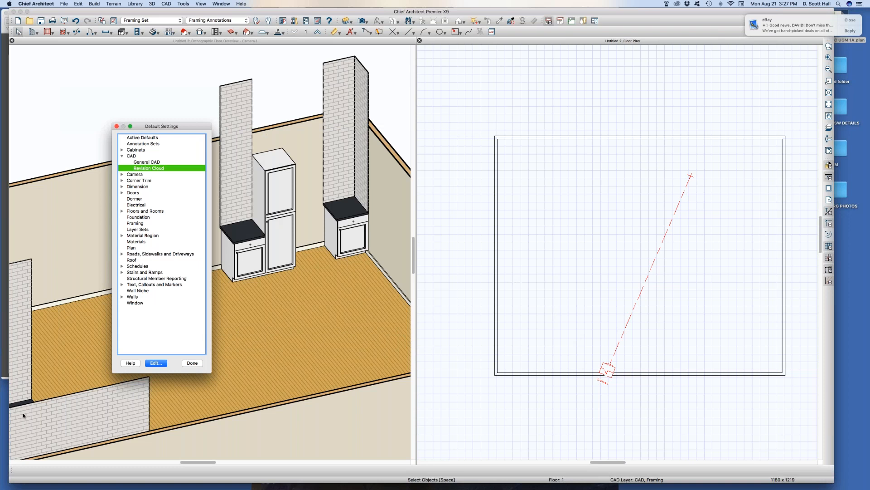
left_click(190, 364)
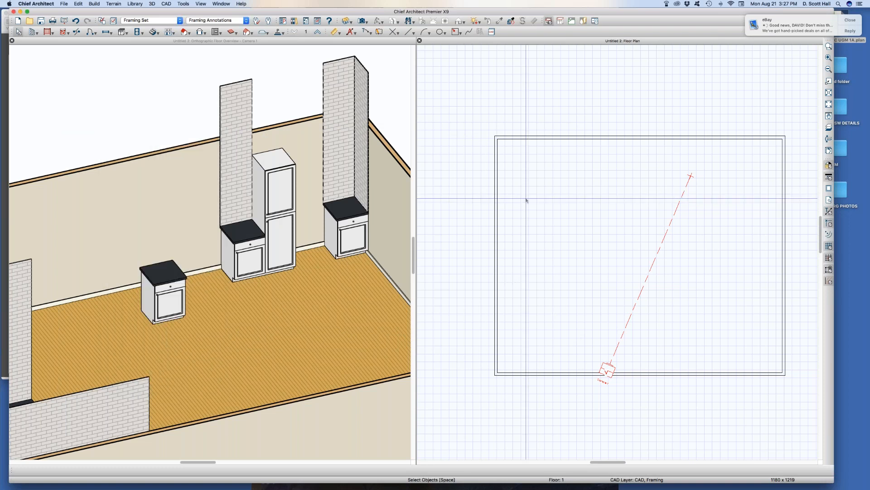
- Place a base cabinet against the room's upper wall beside the corner cabinet and turn on display of the "Cabinets, Base" layer
right_click(544, 144)
key("Return")
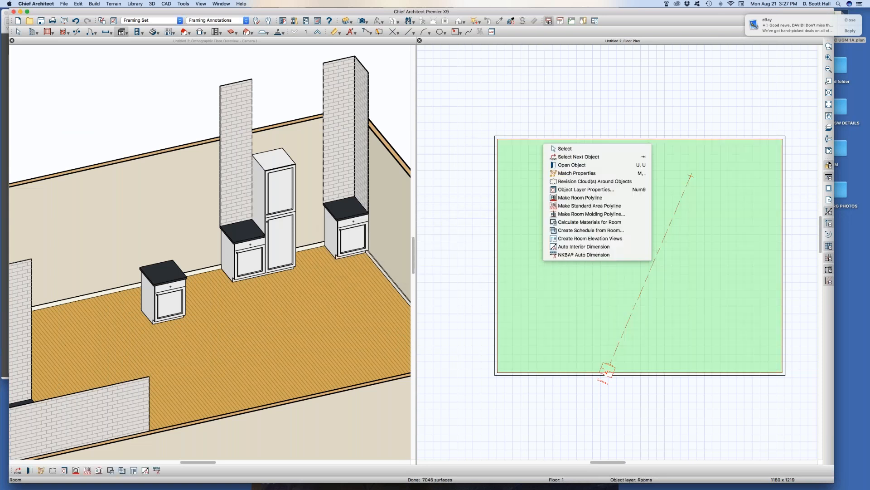
left_click(539, 158)
left_click(534, 142)
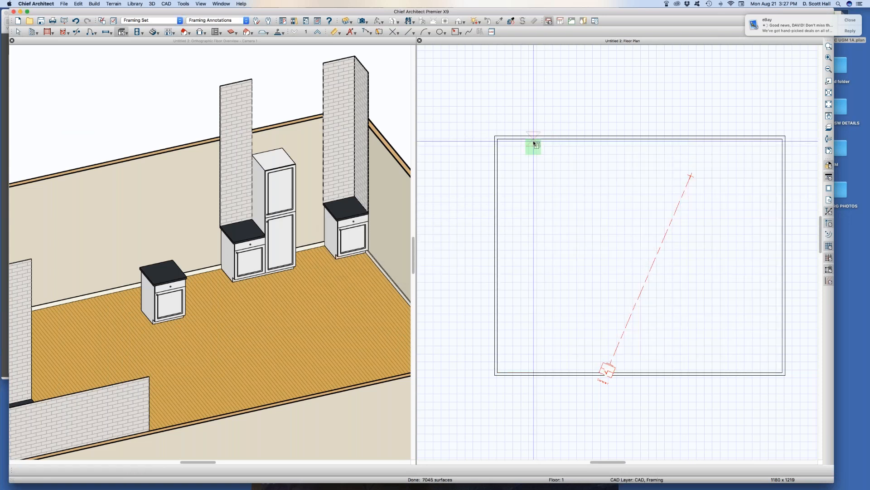
left_click(533, 143)
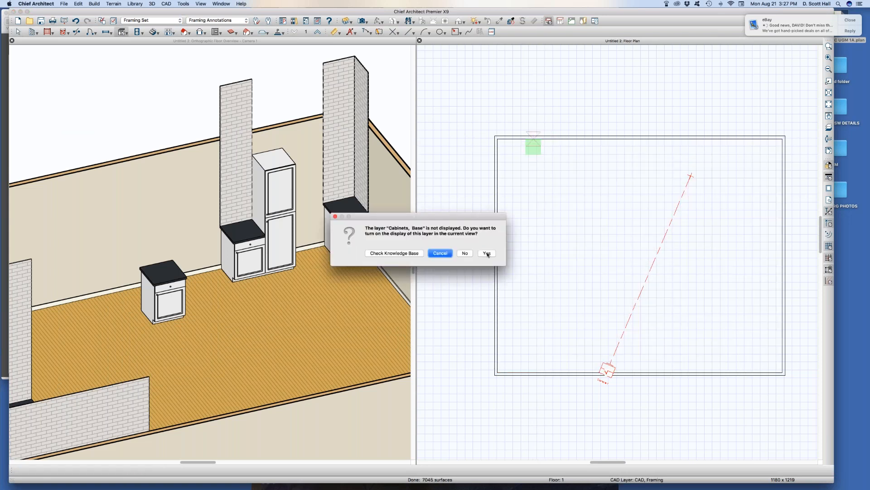
left_click(487, 253)
- Add a revision cloud around the new base cabinet, turn on its layer's display, and enlarge the cabinet
right_click(533, 152)
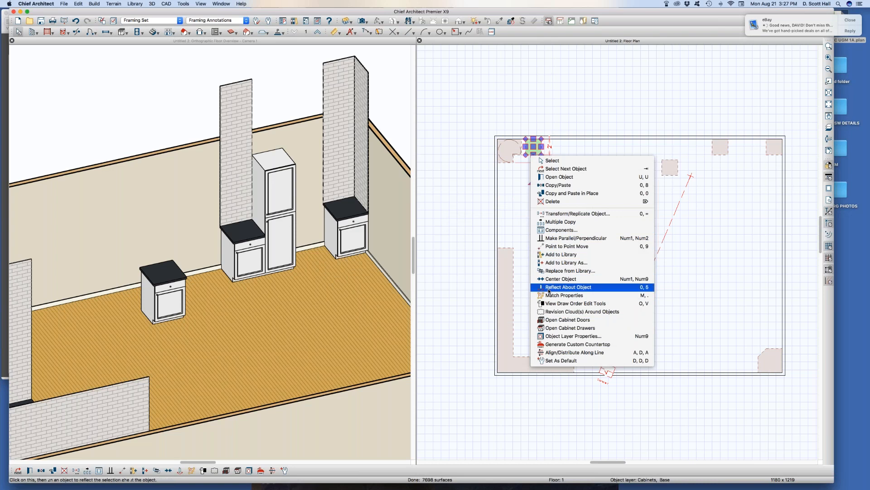
left_click(548, 313)
left_click(486, 253)
left_click(541, 159)
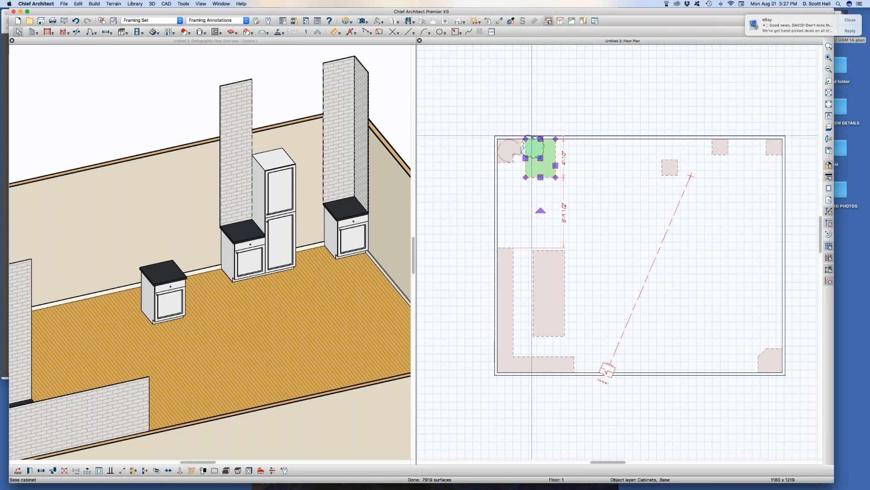
- Enlarge the revision cloud past the upper wall to cover the corner cabinet and most of the neighbouring base cabinet
left_click(528, 136)
left_click_drag(525, 138, 507, 116)
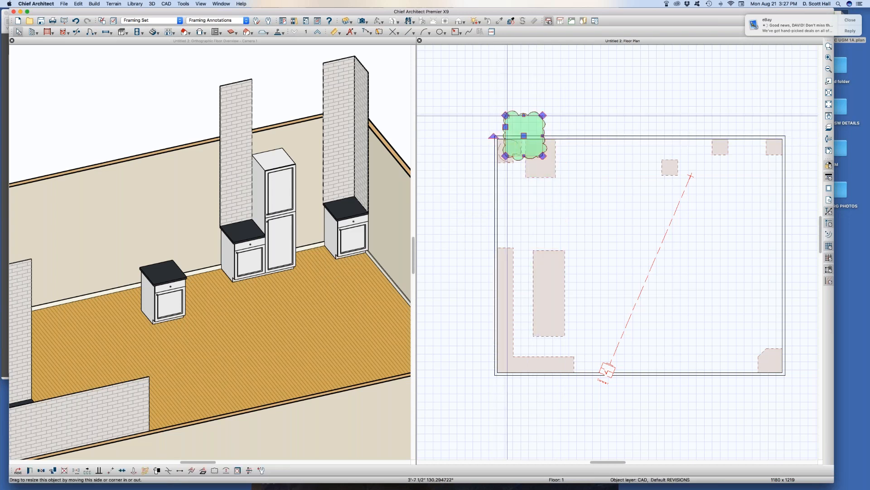
left_click_drag(543, 156, 583, 170)
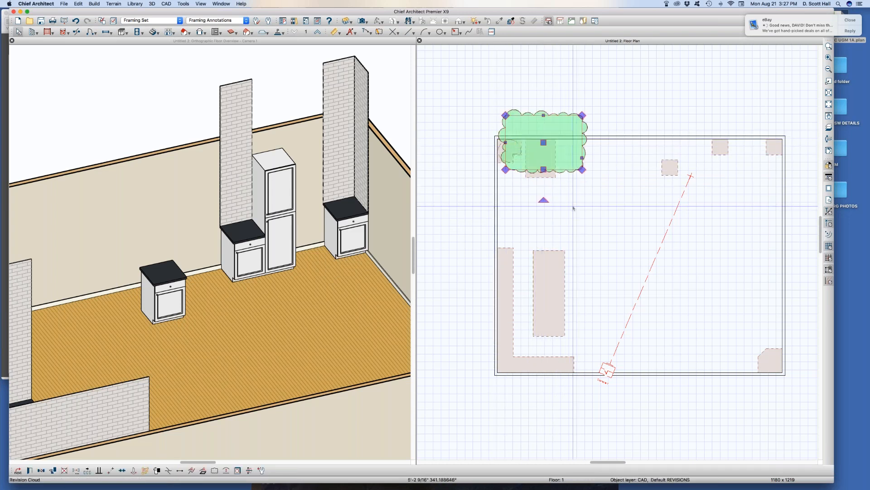
left_click(572, 211)
left_click(586, 211)
left_click(598, 108)
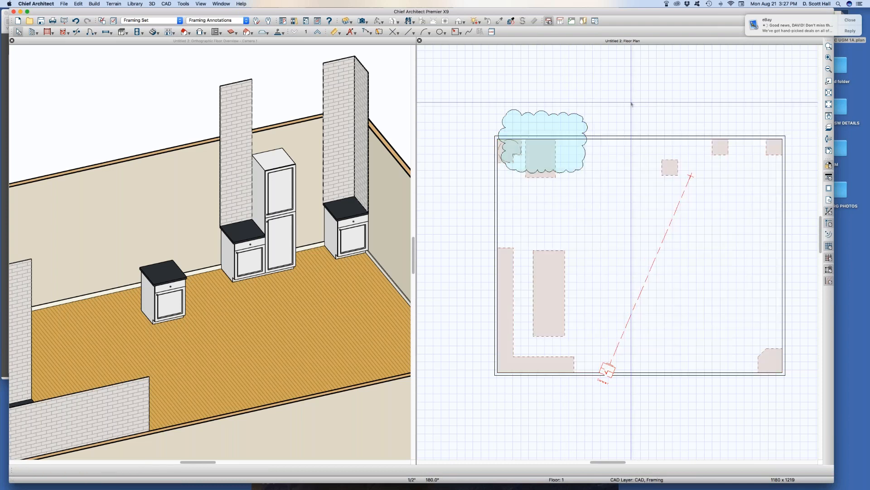
- Inspect the enlarged revision cloud's outline up close in the floor plan with color display off
scroll(544, 111, "up", 3)
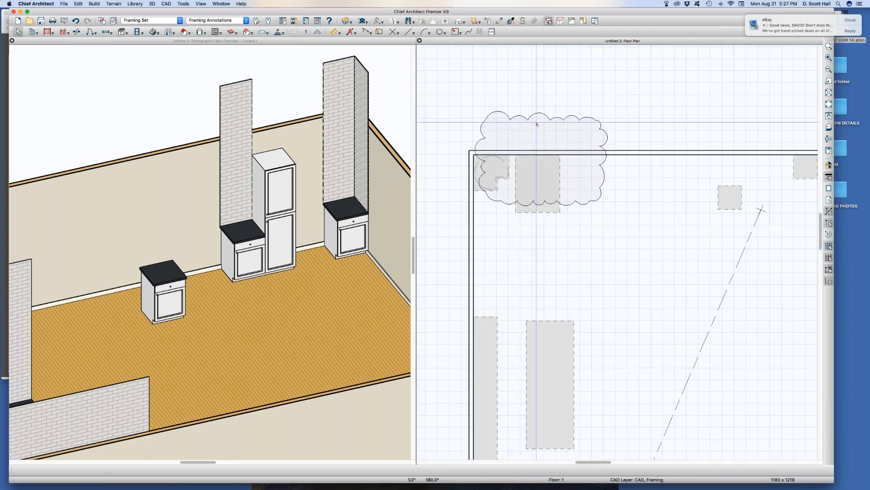
left_click(543, 122)
left_click(542, 109)
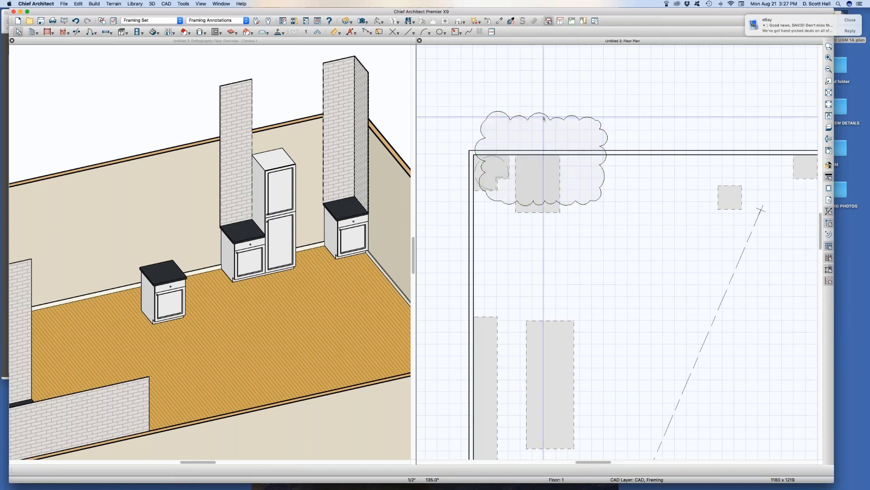
left_click(544, 117)
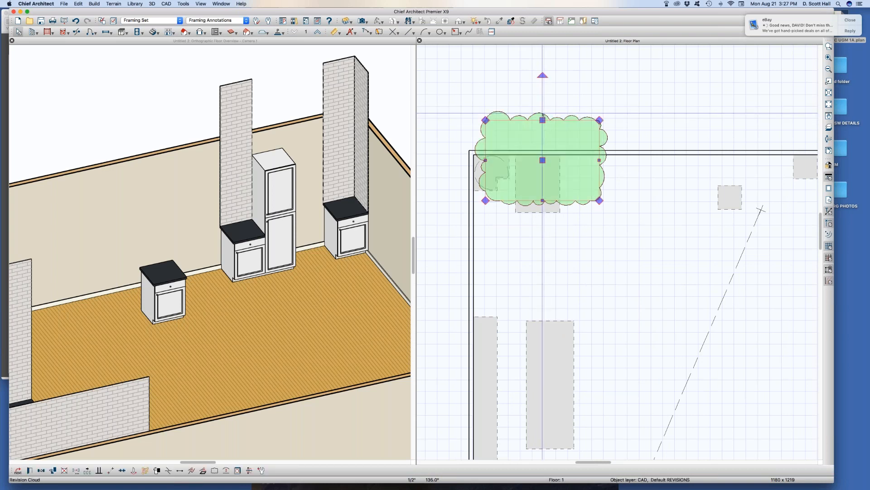
left_click(572, 82)
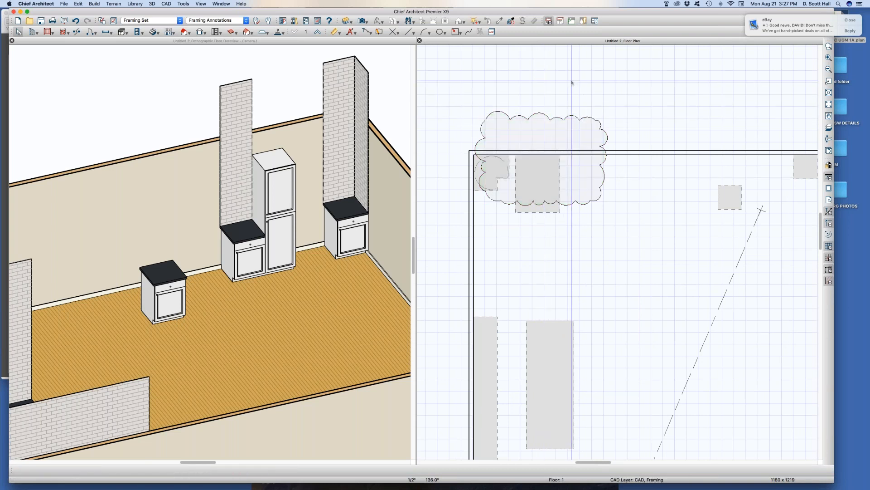
- Shrink the revision cloud so it covers only the upper part of the enlarged base cabinet and the adjacent wall
left_click(571, 121)
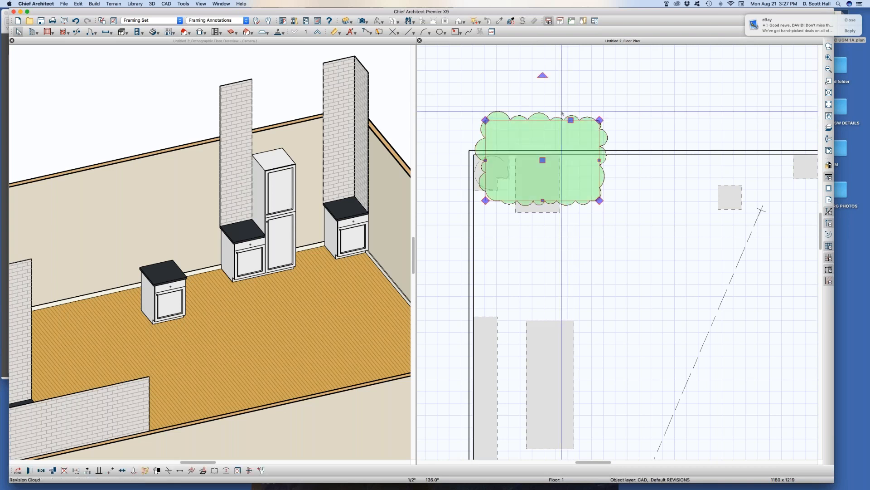
left_click_drag(480, 135, 526, 135)
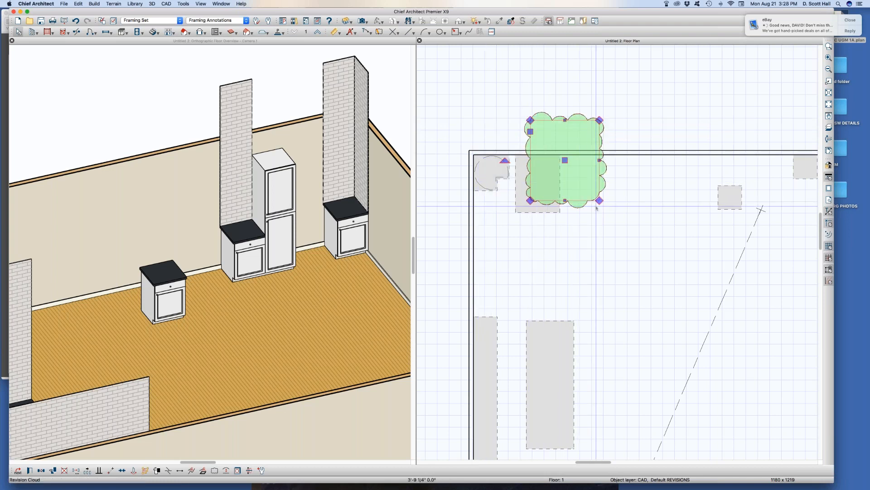
left_click_drag(599, 200, 583, 177)
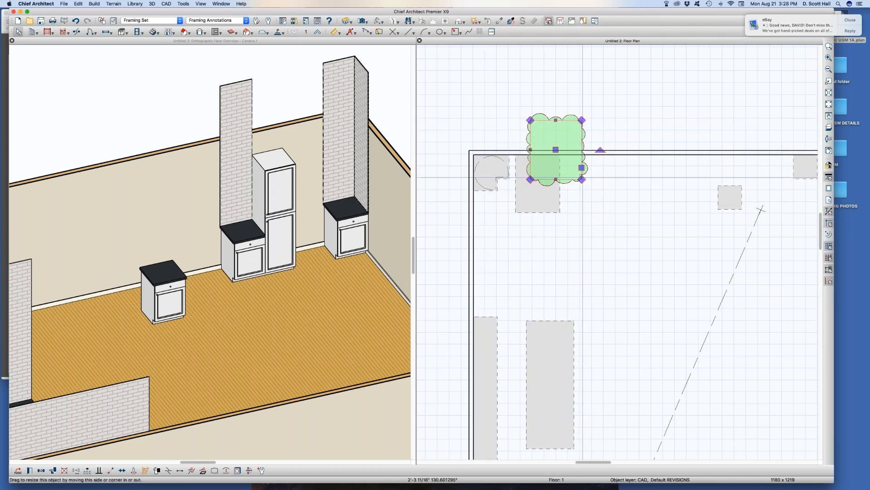
left_click_drag(582, 121, 576, 133)
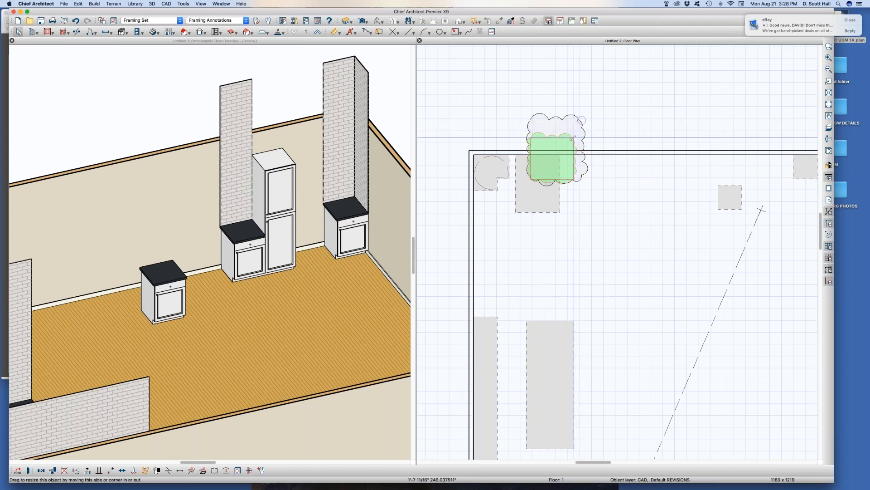
left_click(595, 102)
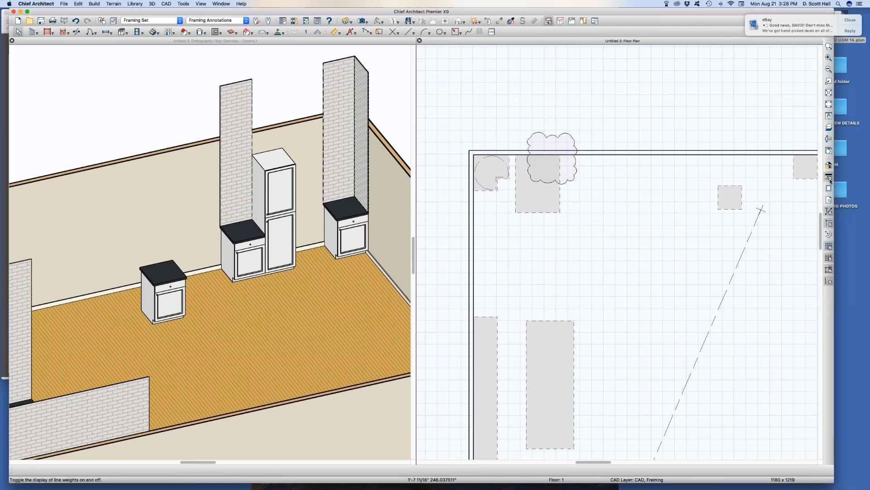
- Turn the line weight display off and back on to compare the revision cloud's outline with the walls
left_click(830, 177)
left_click(830, 177)
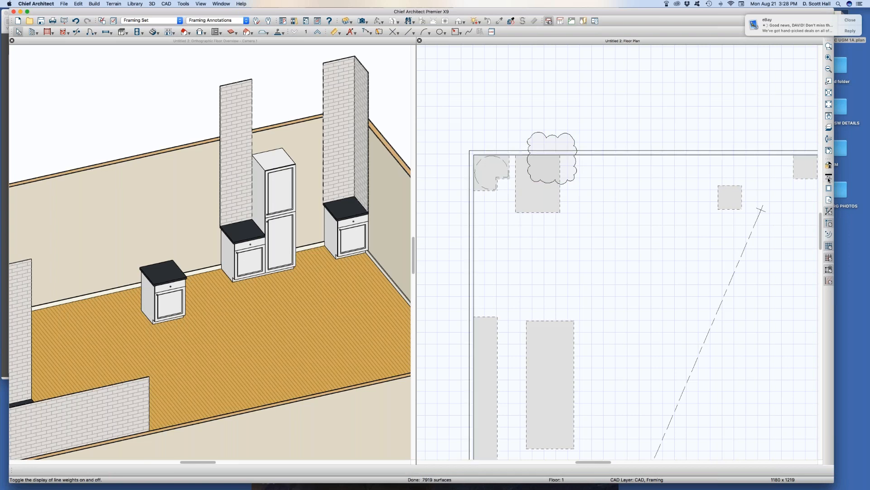
scroll(564, 193, "up", 2)
- Open the revision cloud's object layer properties, leave them without changes, and clear the selection in the floor plan
left_click(573, 171)
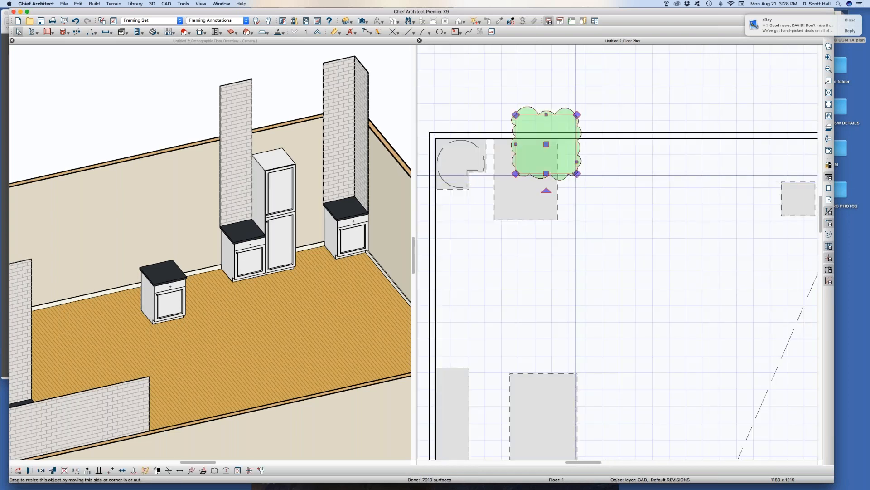
type("88")
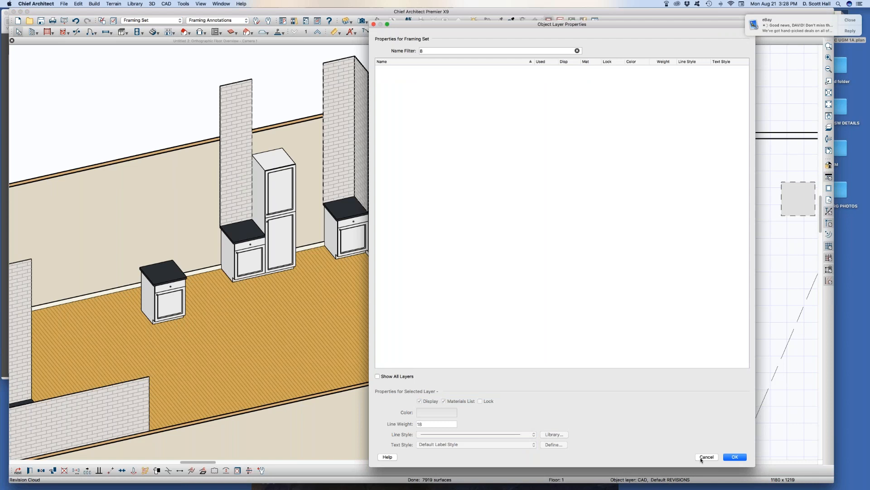
left_click(707, 457)
left_click(537, 271)
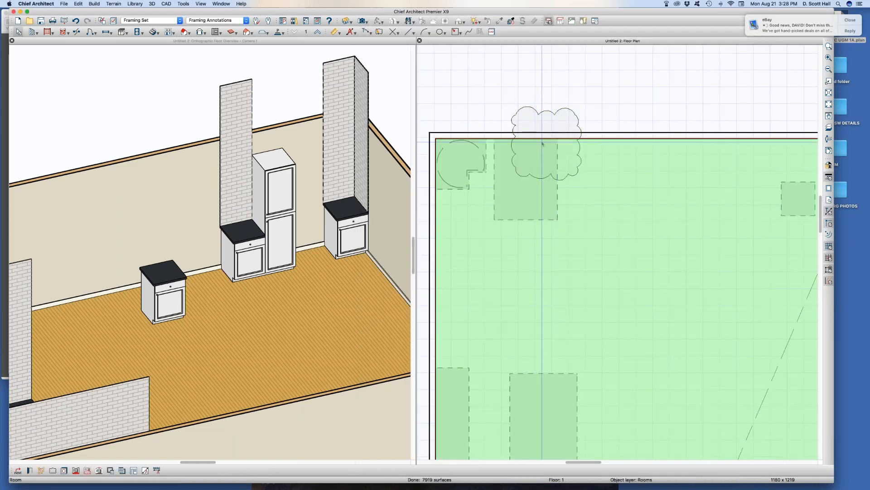
left_click(562, 77)
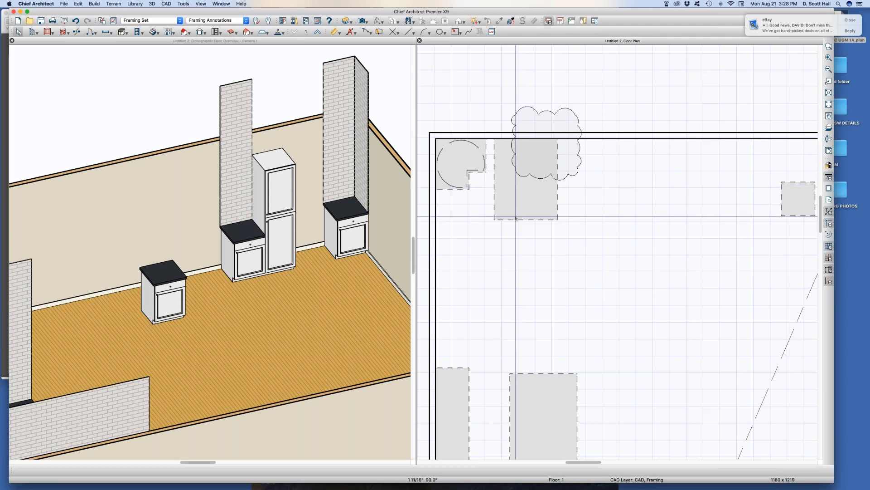
- Set the line weight of the revision cloud's layer "CAD, Default REVISIONS" to 30 and check the cloud in the floor plan
right_click(553, 114)
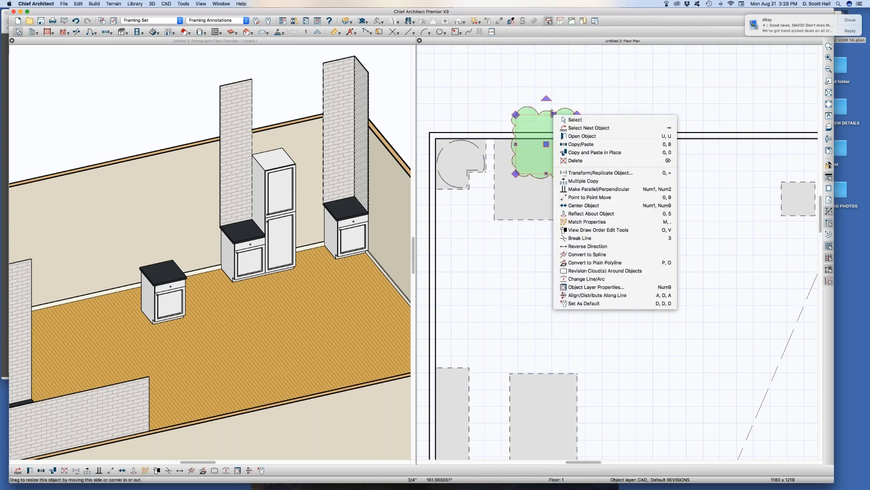
left_click(506, 80)
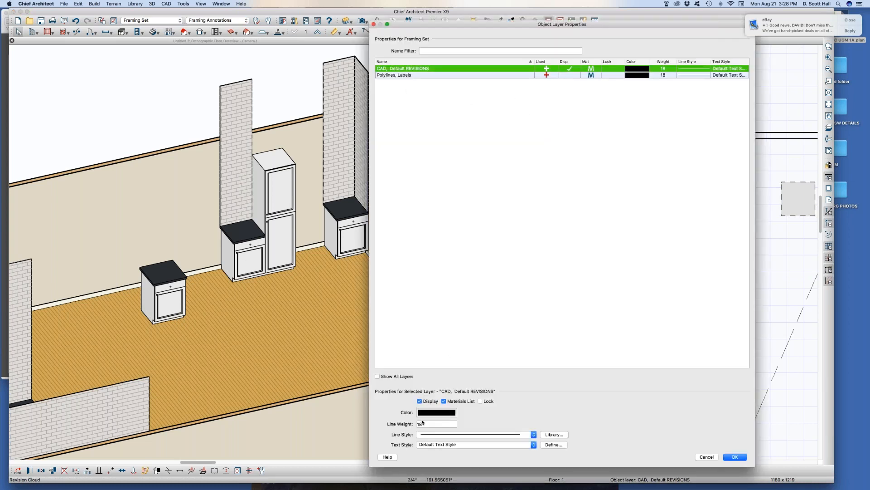
double_click(423, 423)
type("5")
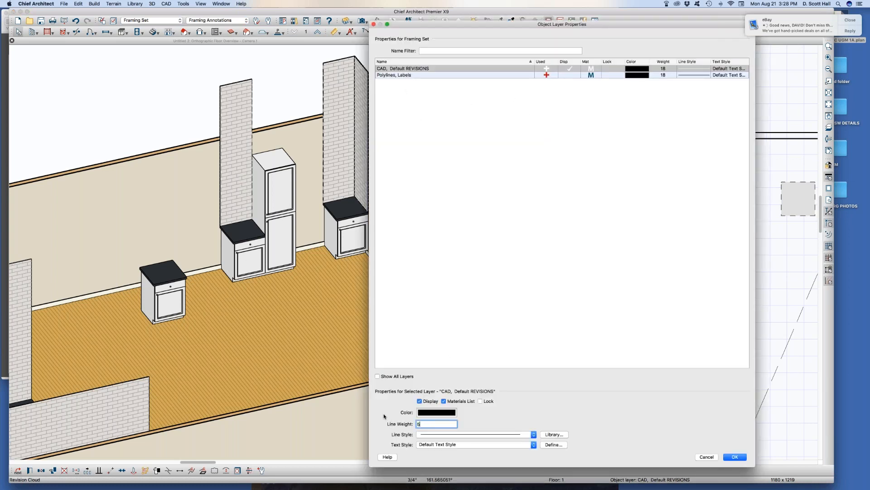
key("BackSpace")
type("30")
key("Return")
left_click(585, 158)
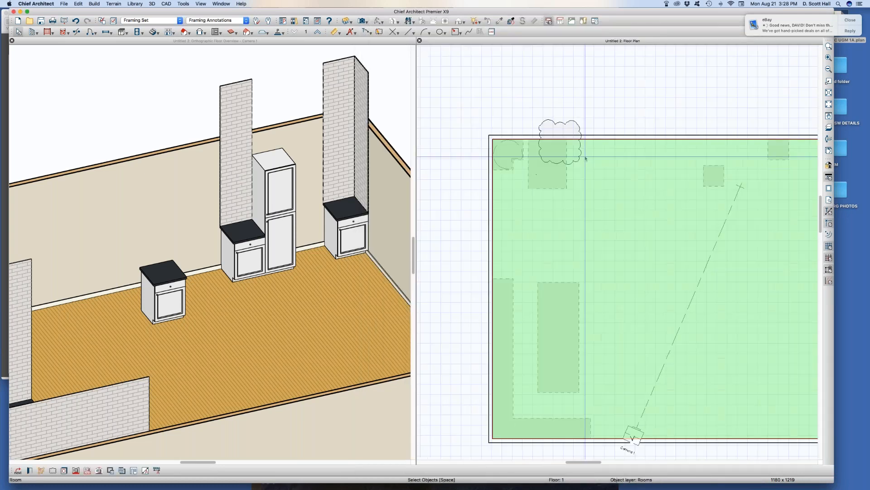
left_click(576, 123)
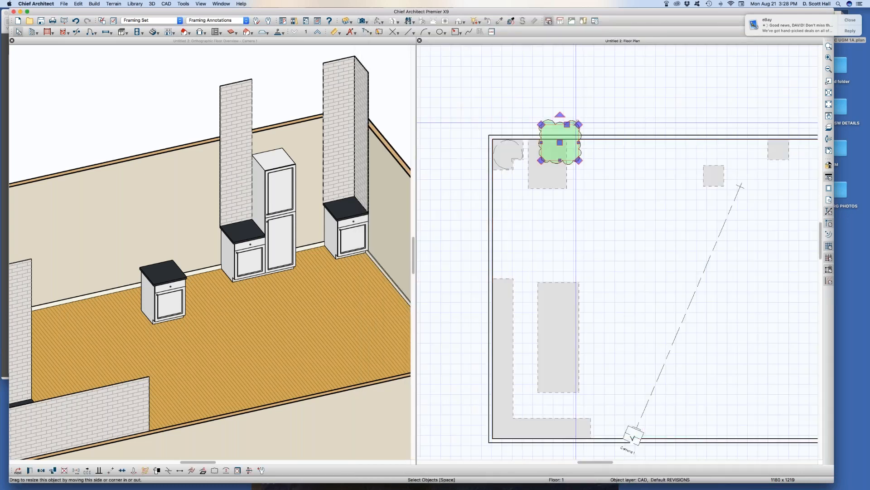
key("Escape")
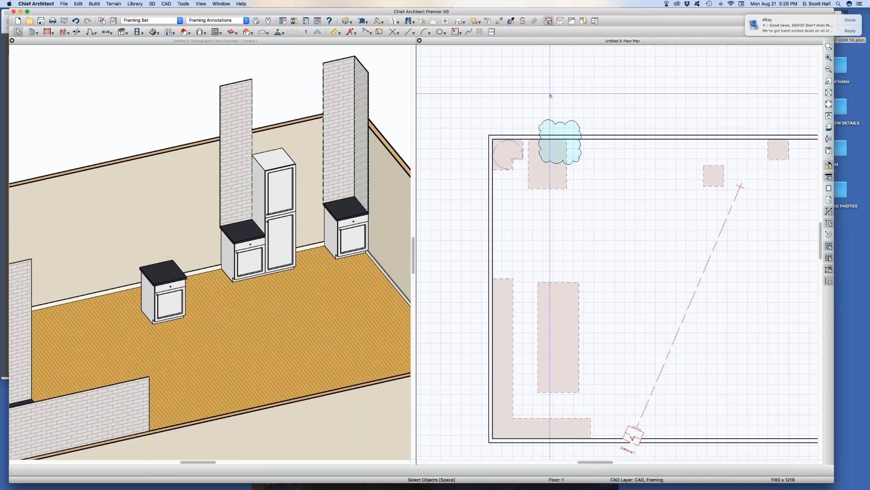
left_click(559, 178)
left_click(534, 310)
left_click(563, 248)
left_click(563, 249)
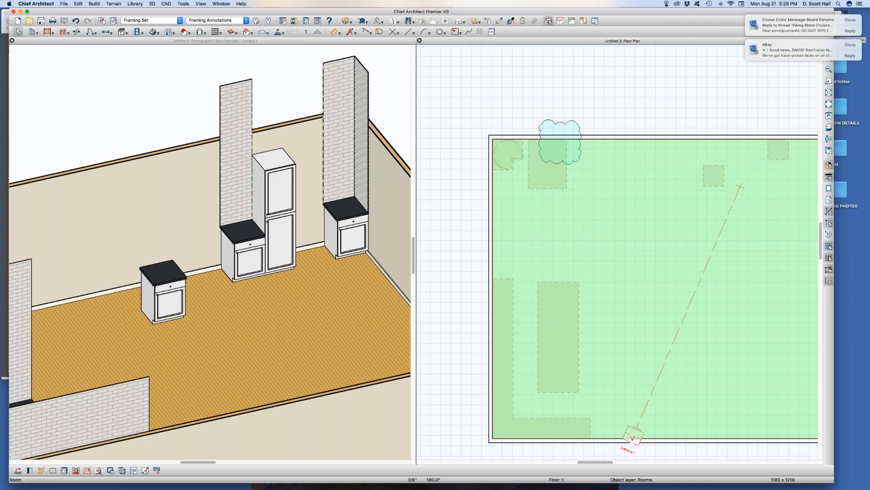
left_click(439, 136)
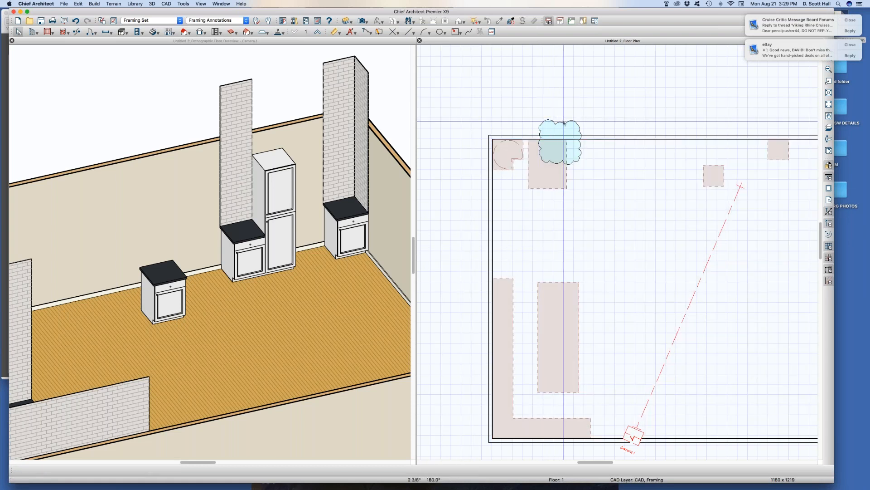
left_click(560, 141)
left_click(551, 78)
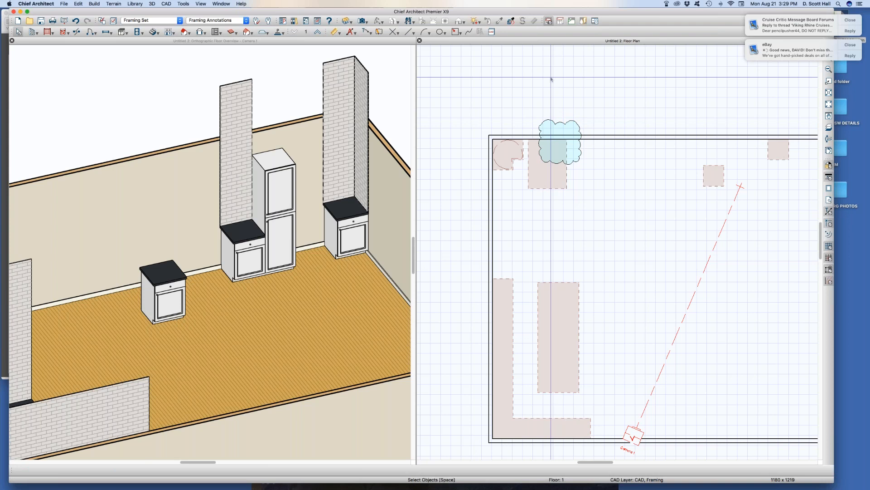
scroll(613, 91, "down", 1)
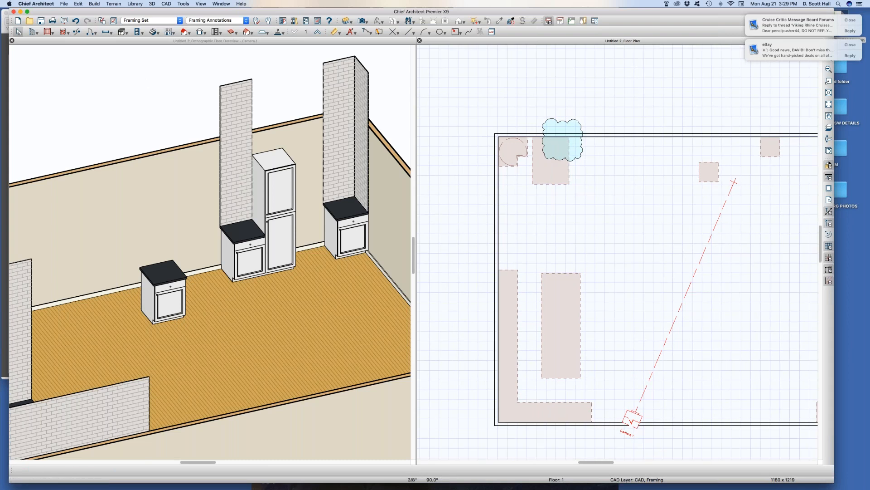
- Open the base cabinet defaults, close them without changes, and leave the cabinet placement tool
double_click(122, 32)
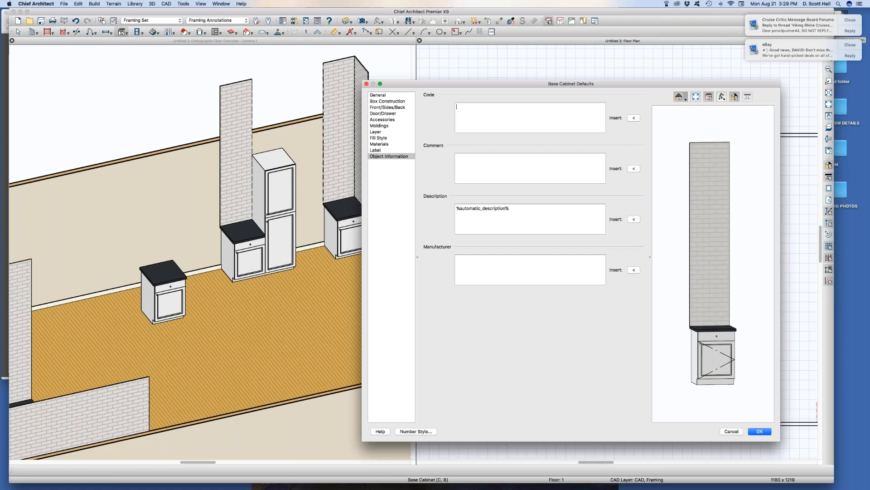
left_click(730, 431)
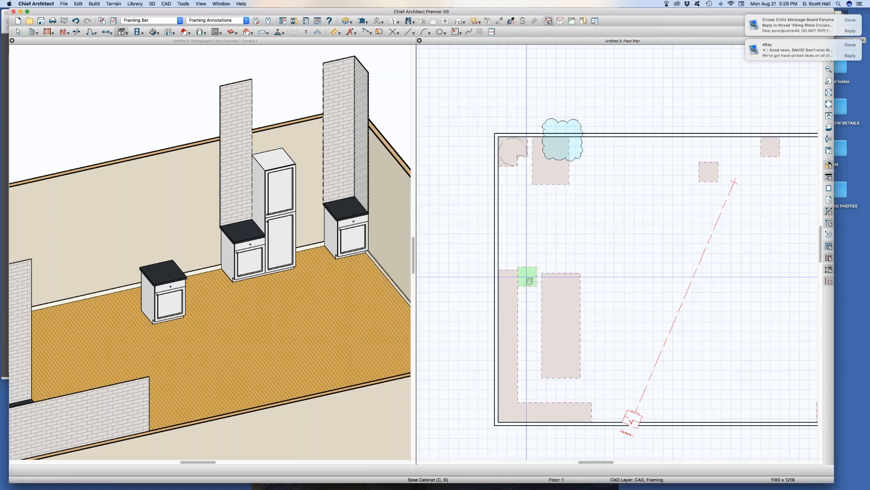
key("Escape")
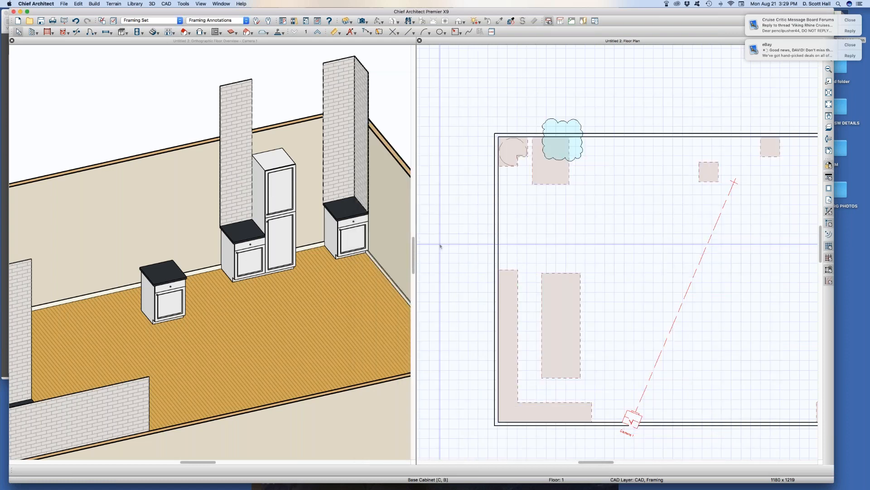
- With the camera view active, open the revision cloud defaults and review their fill style, line style and cloud settings
left_click(164, 99)
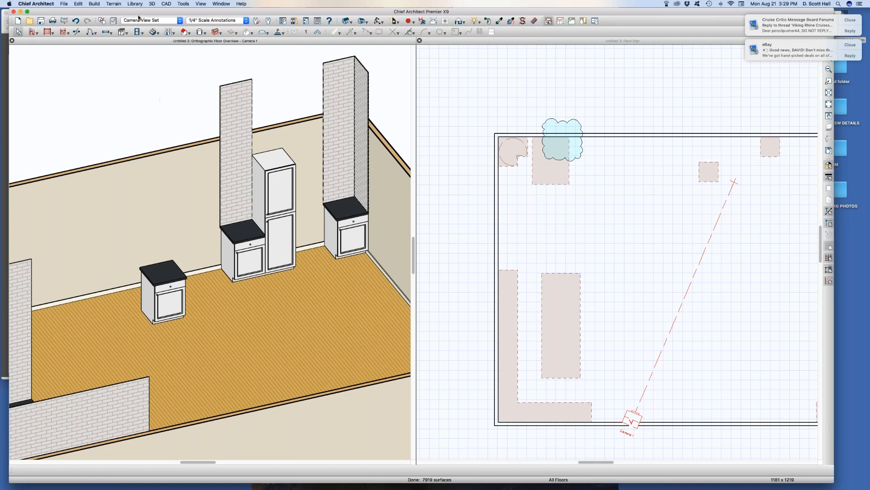
left_click(121, 32)
key("space")
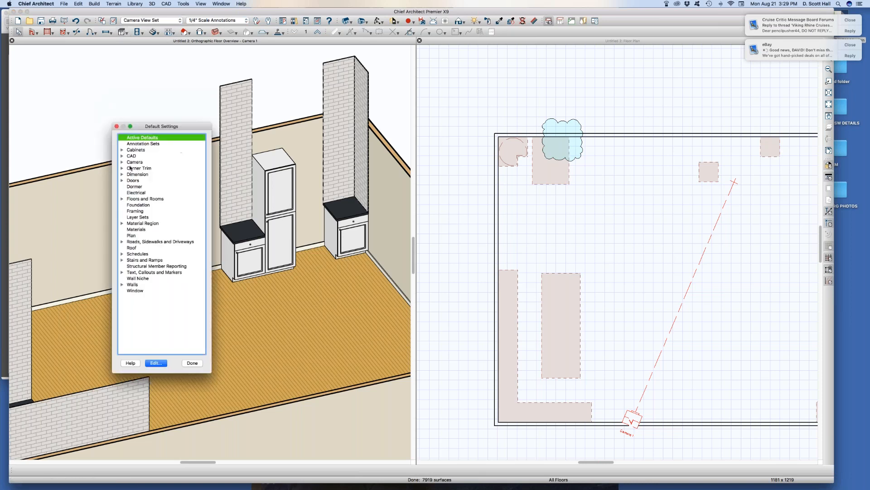
left_click(122, 156)
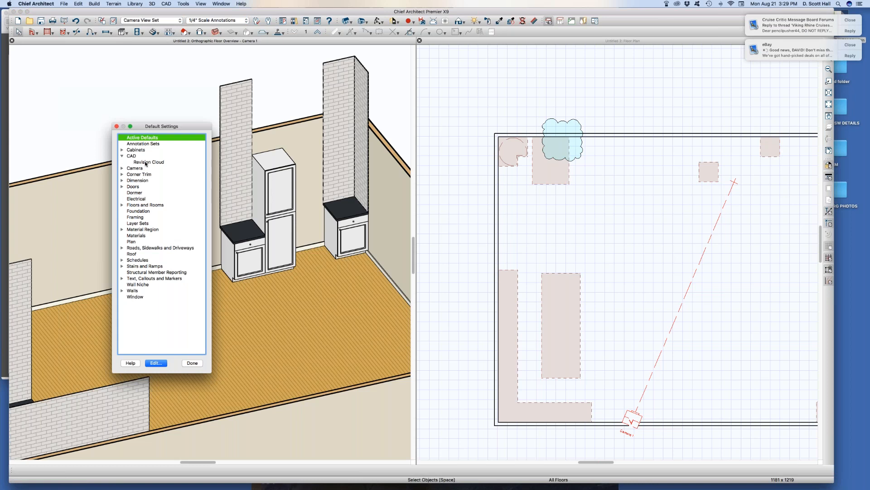
double_click(145, 162)
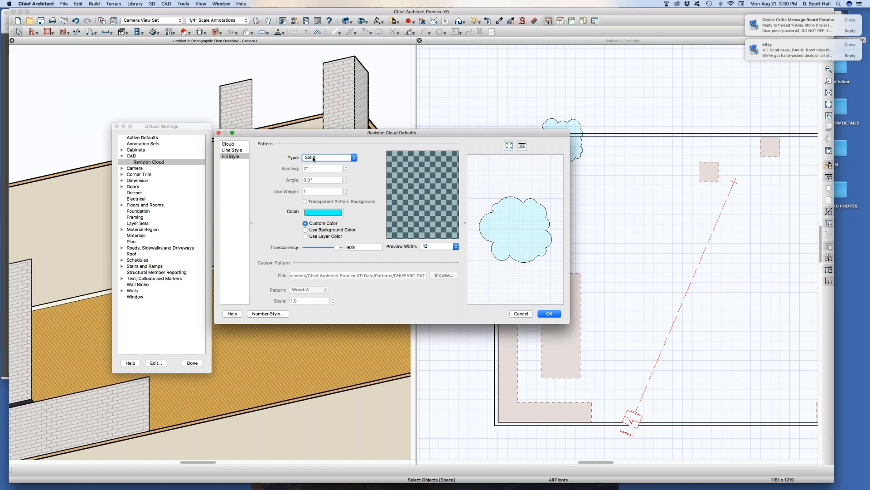
left_click(232, 150)
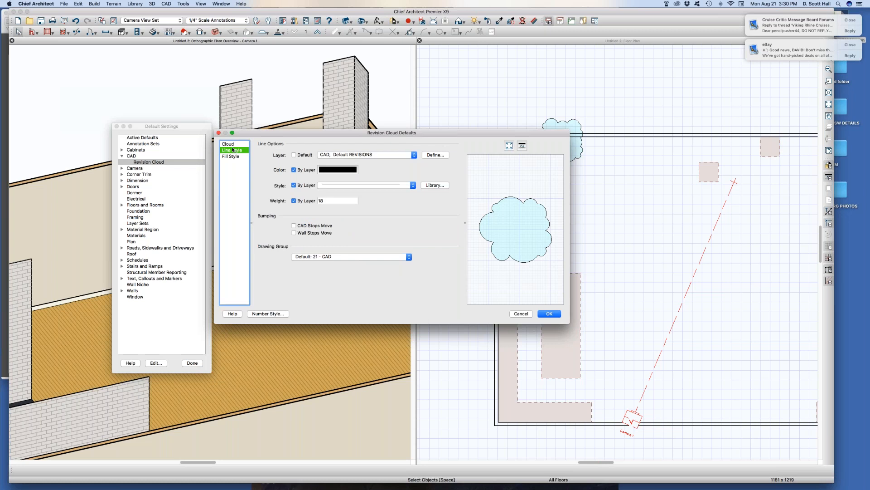
left_click(231, 143)
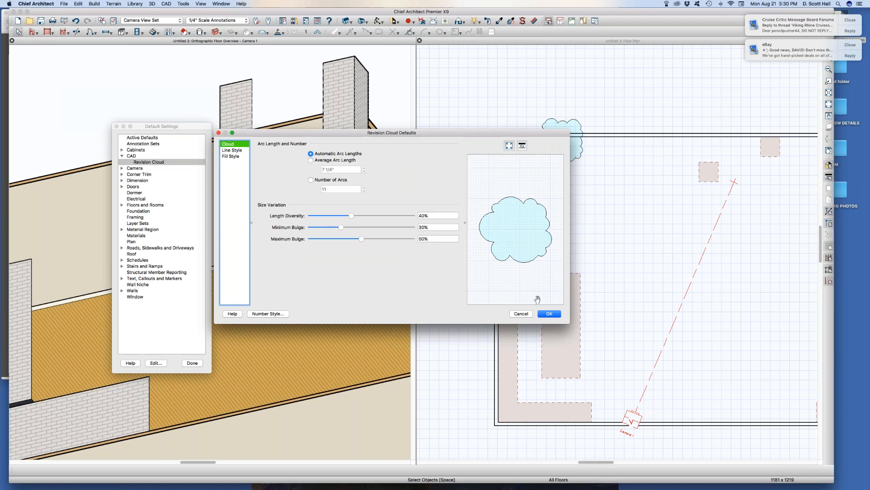
key("Return")
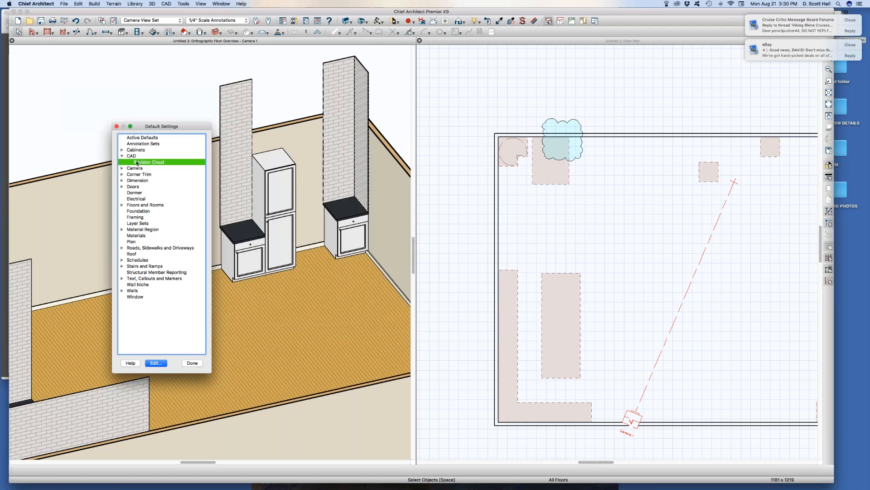
- Examine the CAD category of the default settings for the camera view, then reopen it with the back wall selected
left_click(122, 157)
left_click(123, 157)
left_click(125, 157)
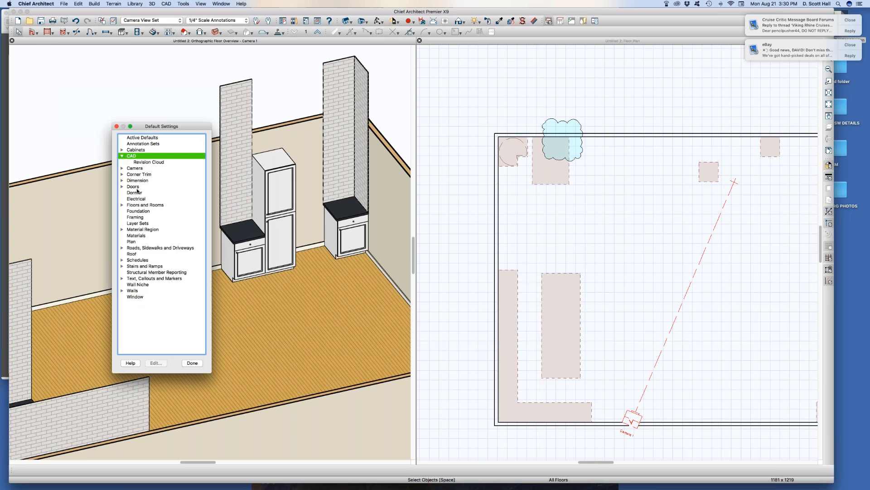
left_click(192, 363)
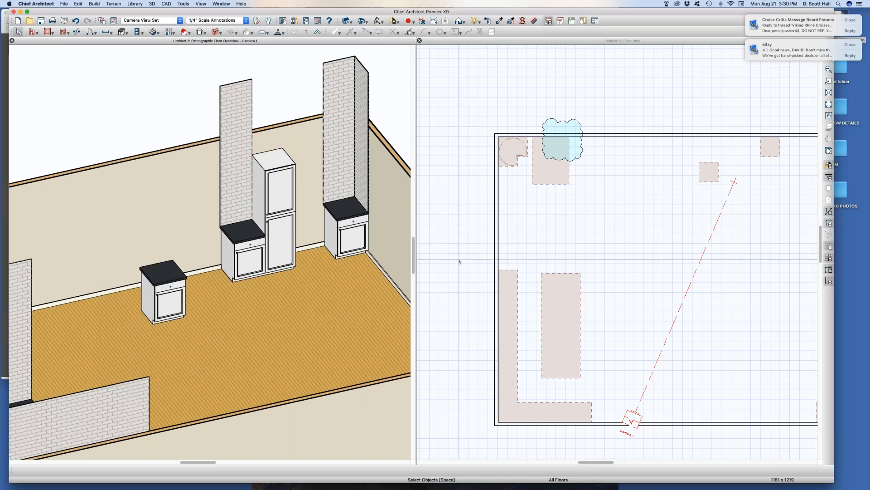
left_click(152, 181)
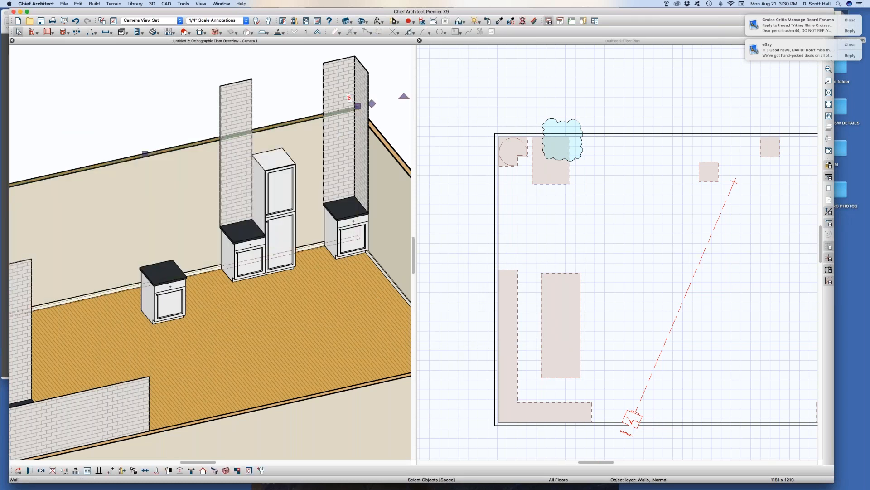
key("super+d")
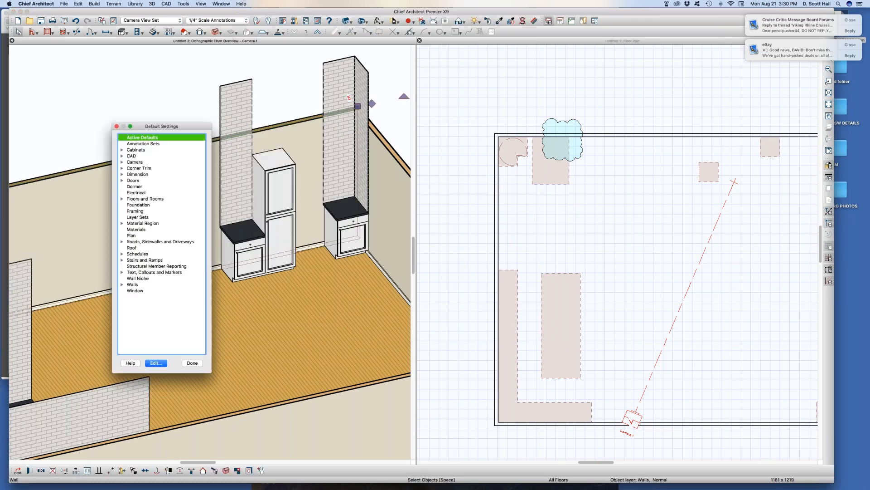
left_click(122, 156)
left_click(193, 363)
- Recheck the CAD category of the default settings with nothing selected in the camera view, then close the settings
left_click(190, 206)
scroll(189, 206, "down", 2)
scroll(205, 239, "up", 4)
scroll(206, 241, "down", 5)
left_click(146, 110)
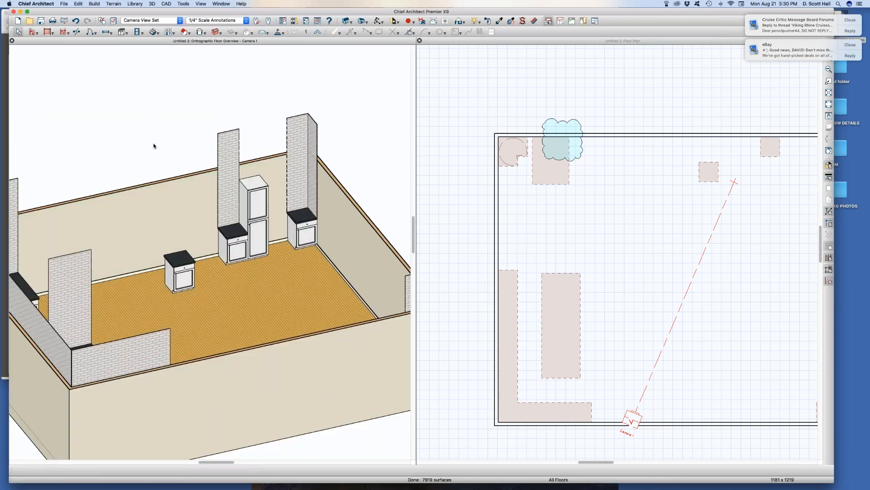
double_click(154, 146)
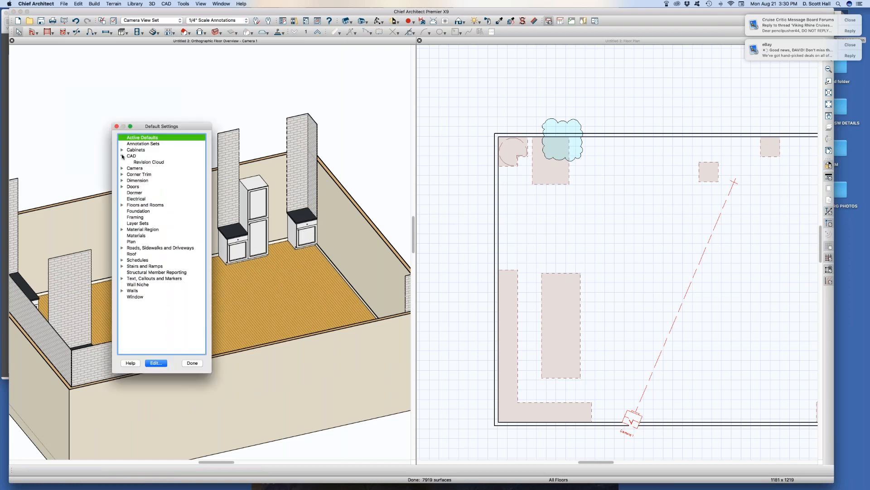
left_click(187, 365)
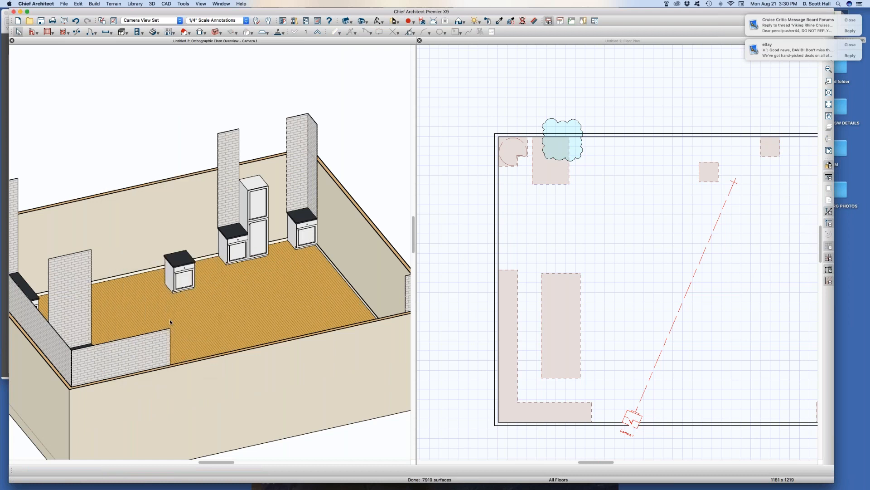
left_click(648, 238)
double_click(647, 238)
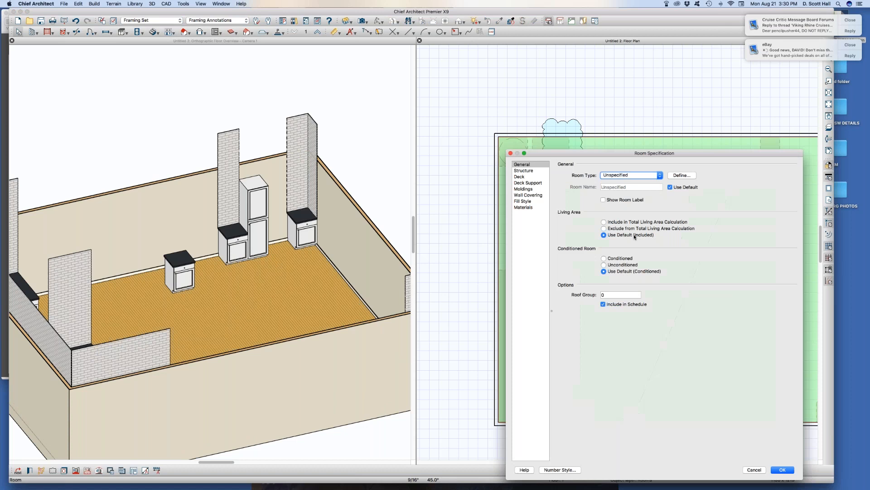
left_click(765, 469)
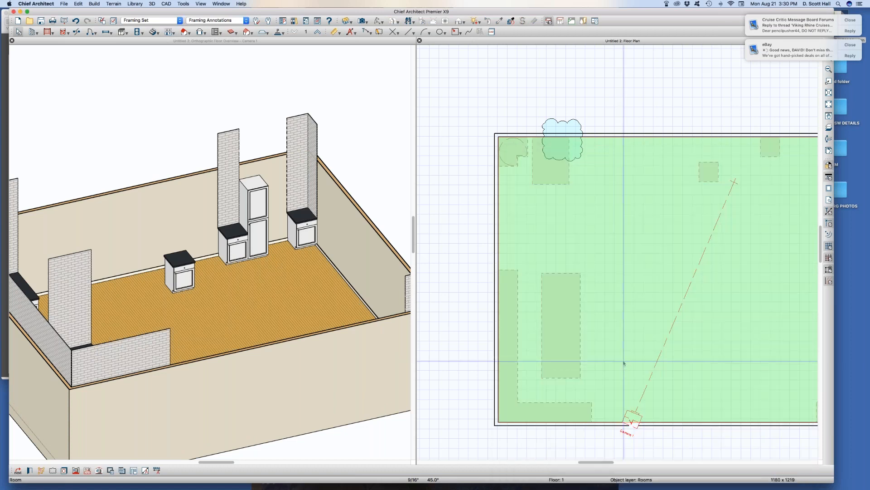
key("Escape")
- From the floor plan, open the General CAD defaults, review the current CAD layer and line display options, and close the settings
key("d")
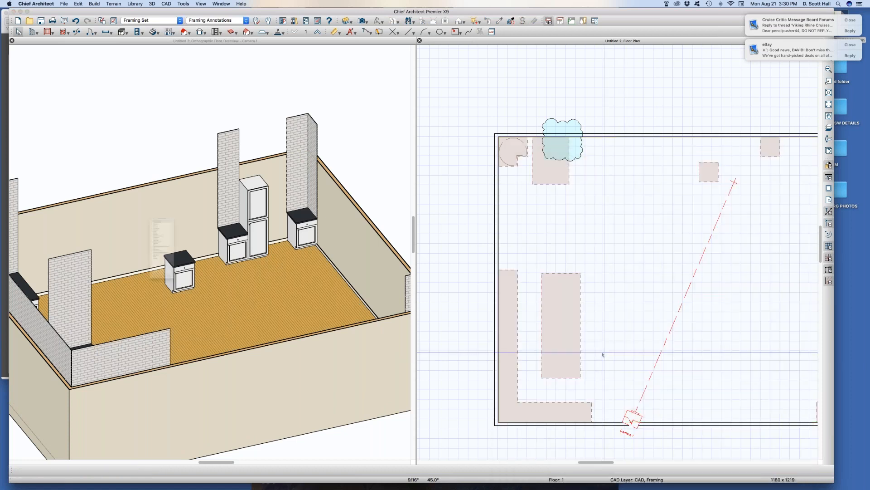
left_click(121, 156)
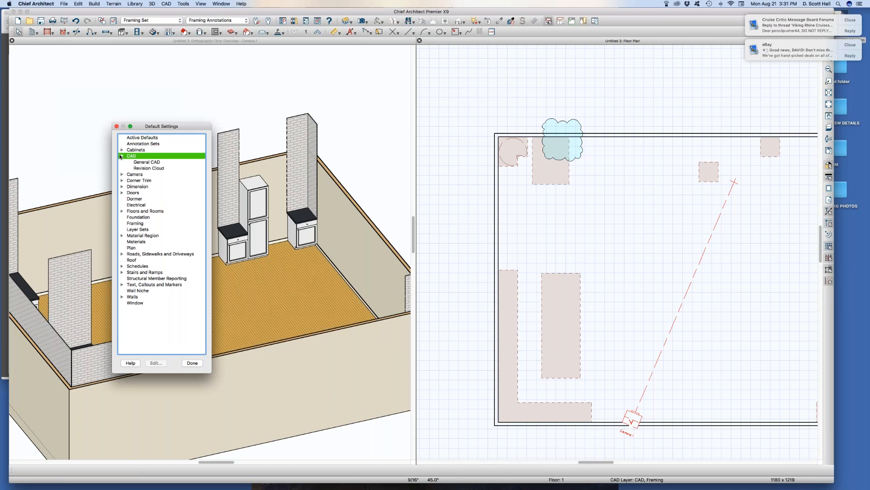
double_click(156, 163)
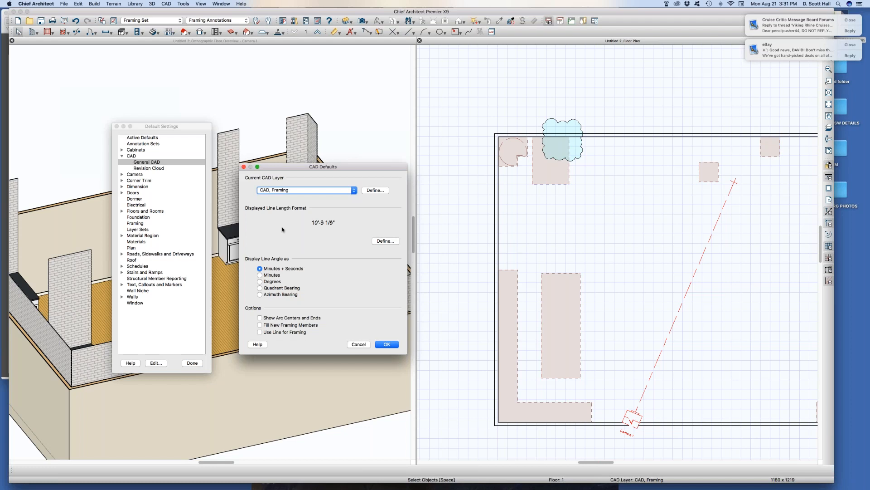
left_click(386, 345)
left_click(186, 362)
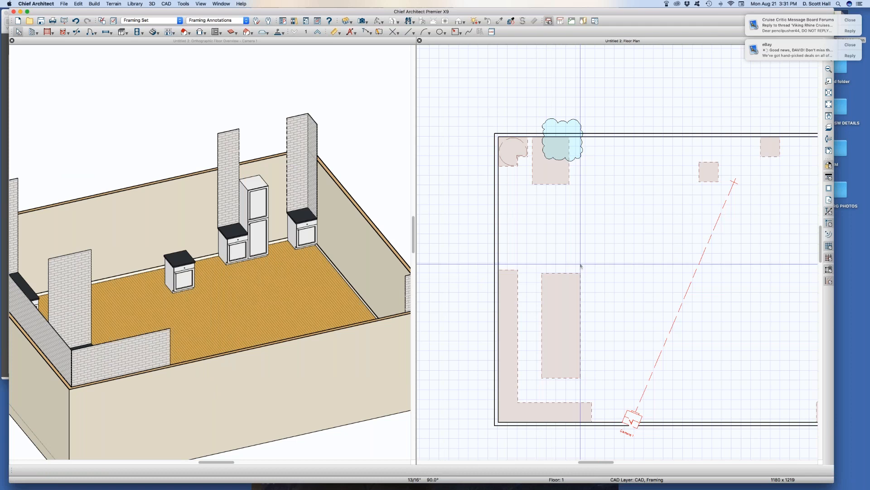
- Draw a closed six-sided polyline with CAD lines inside the room, with sides of about 8'-3", 8', 5'-9", 10'-11", 9'-4" and 4'-5"
key("l")
left_click_drag(650, 318, 591, 260)
left_click_drag(591, 258, 644, 204)
left_click_drag(646, 204, 696, 229)
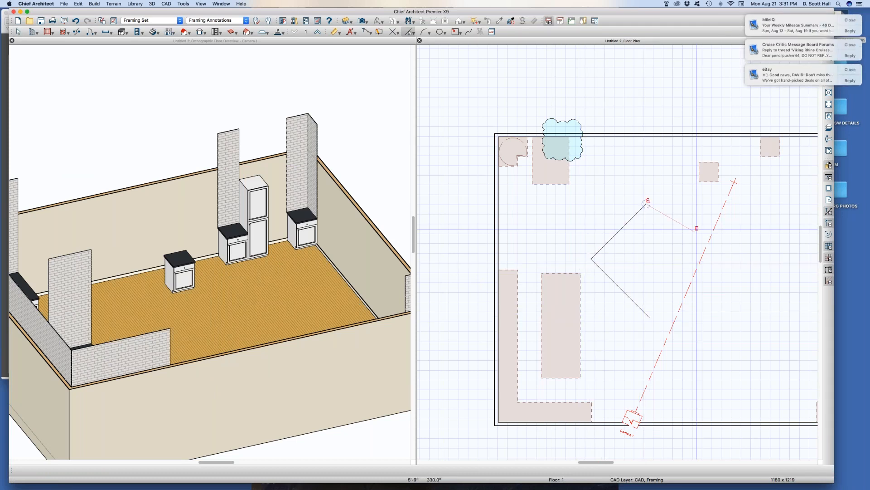
left_click(695, 231)
left_click(748, 323)
left_click(672, 280)
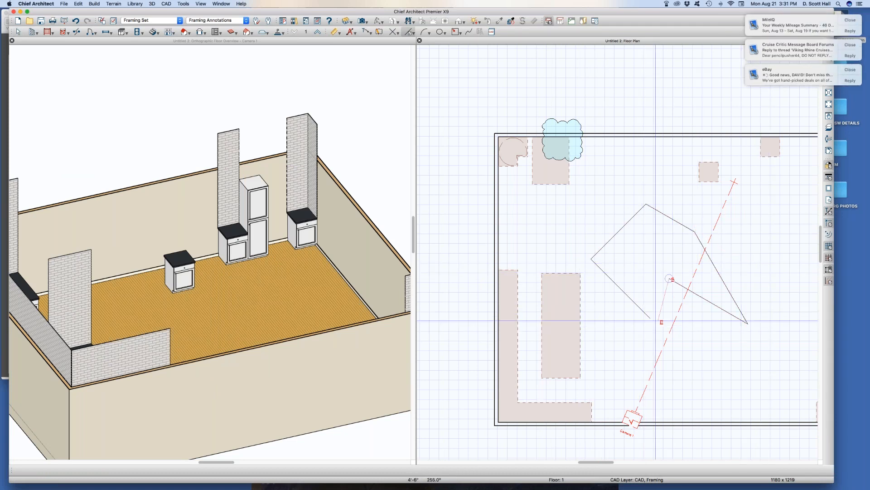
left_click(648, 316)
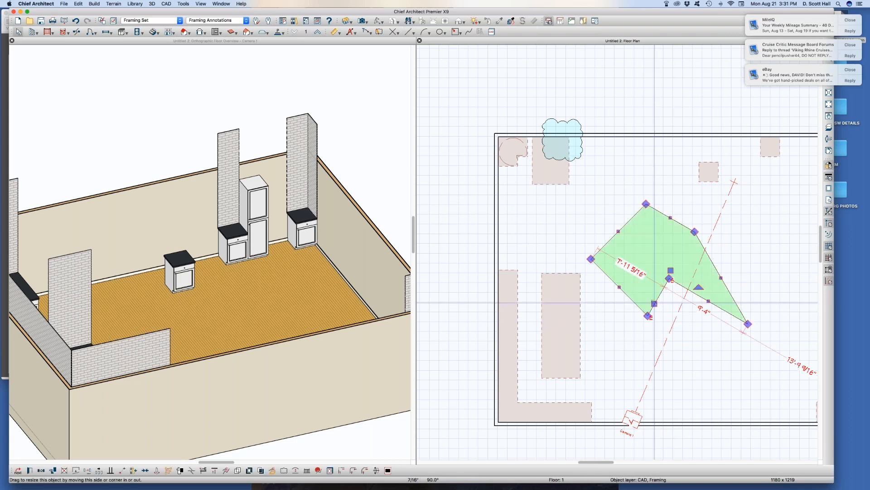
- Set the line weight of the polyline's "CAD, Framing" layer to 50 in its object layer properties
scroll(683, 271, "up", 2)
key("l")
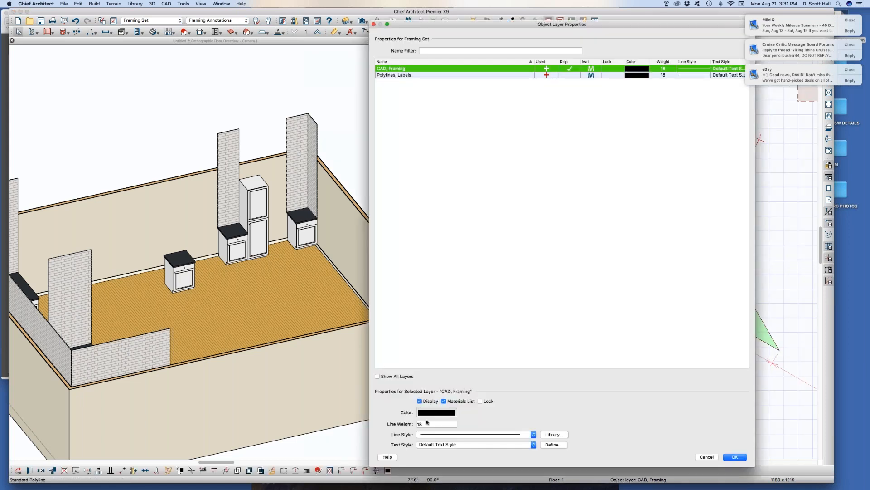
double_click(427, 422)
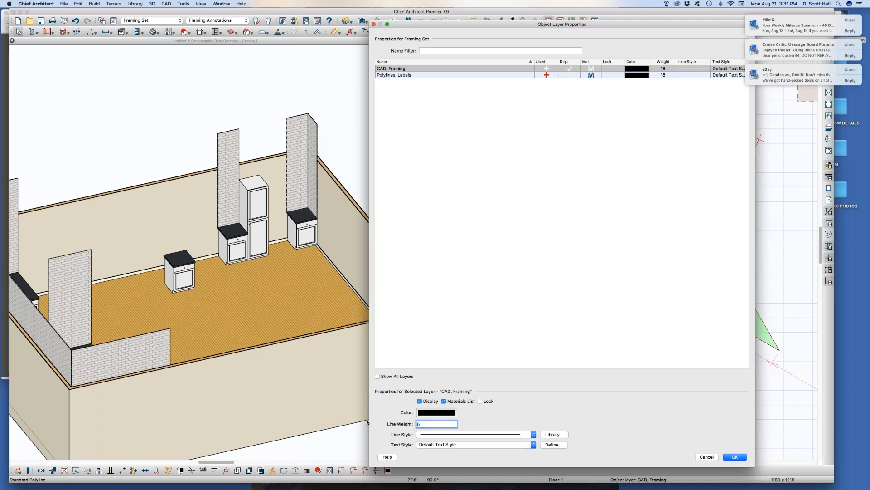
key("Return")
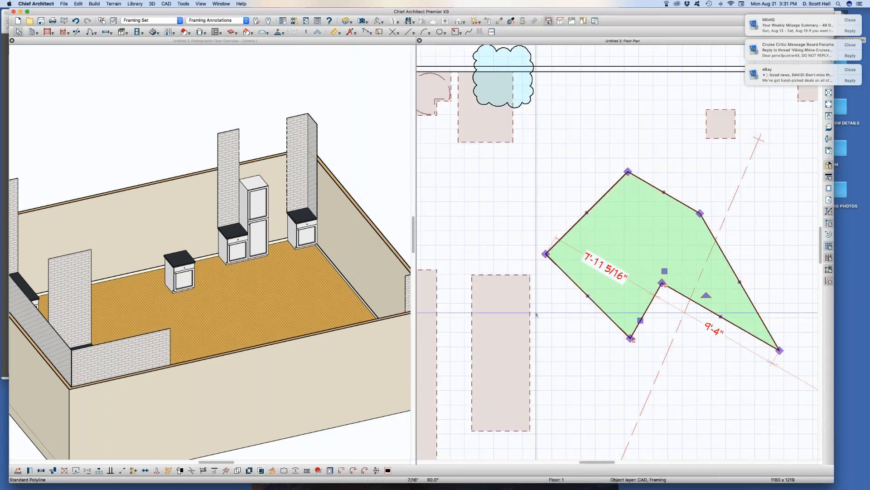
- Turn on Show Length and Show Angle in the polyline's line style settings, apply them and deselect everything
key("super+e")
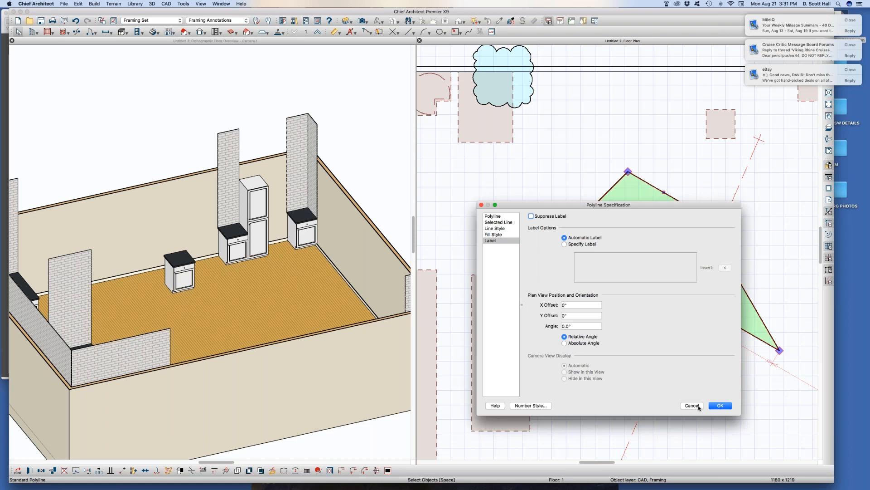
left_click(493, 228)
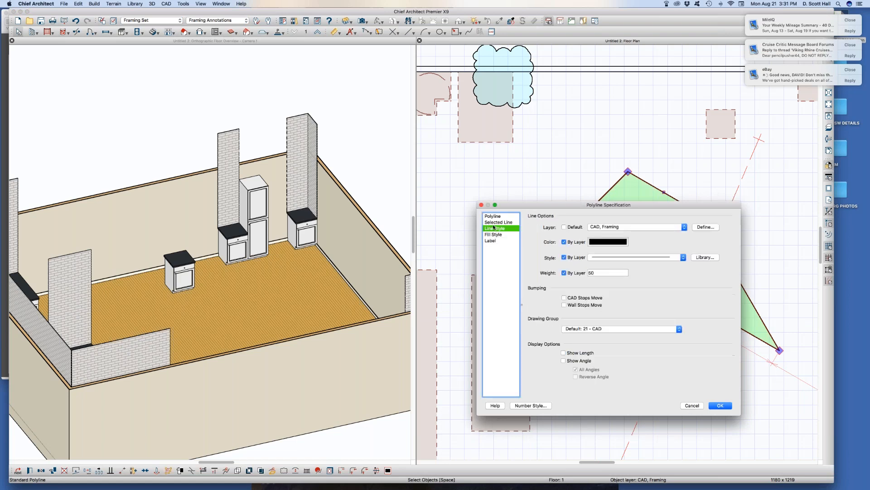
left_click(579, 360)
left_click(581, 353)
key("Return")
left_click(584, 375)
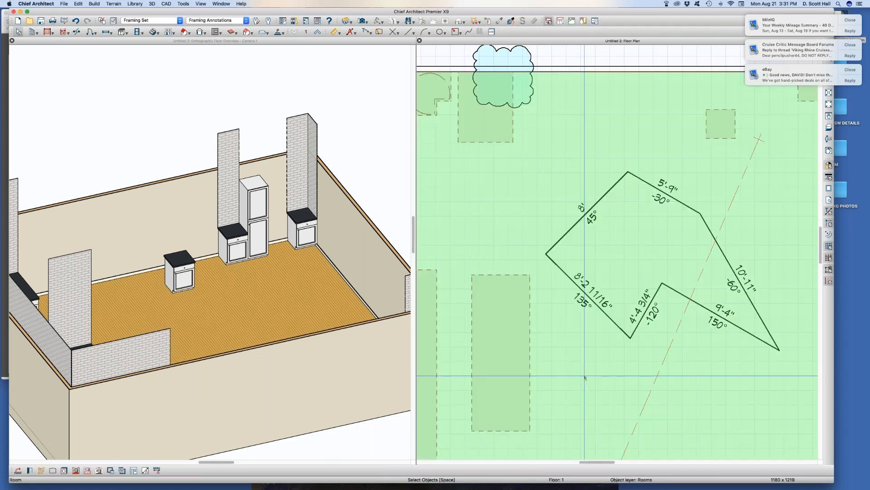
left_click(583, 375)
left_click(515, 227)
left_click(512, 249)
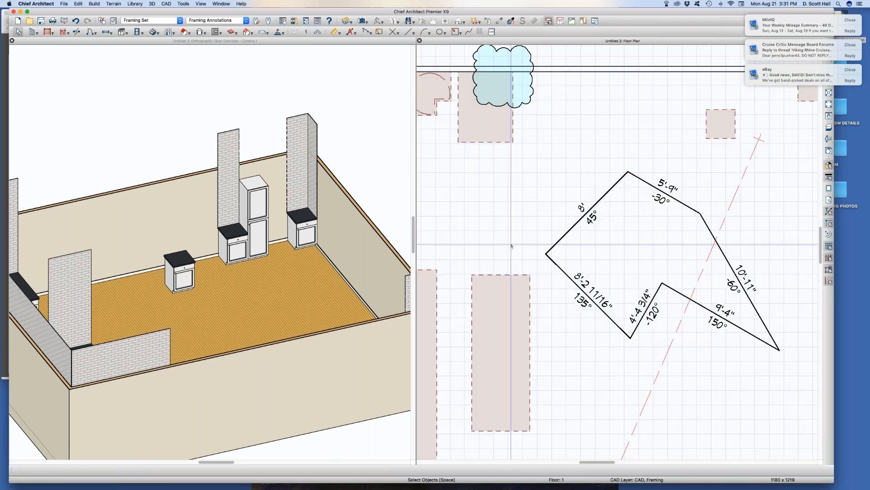
- Select the polyline and set the text style of its "Polylines, Labels" layer to 1/2" Text Style
scroll(512, 246, "down", 1)
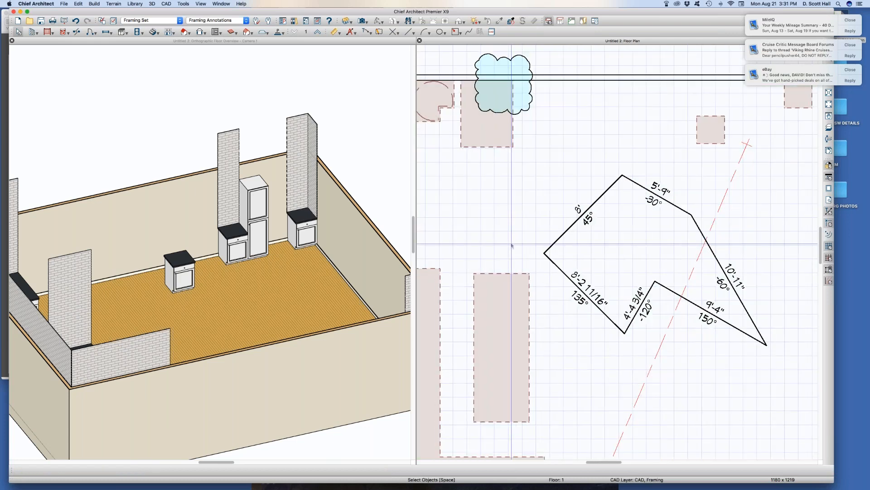
left_click(608, 190)
scroll(603, 203, "down", 2)
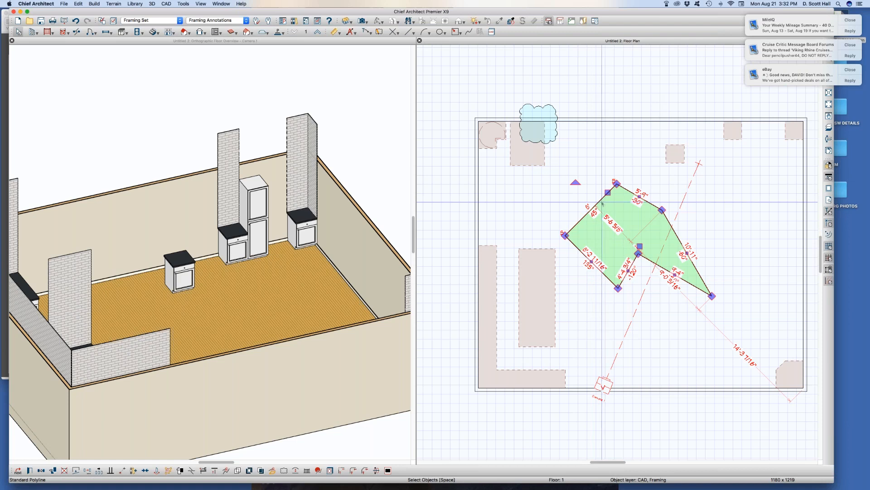
key("l")
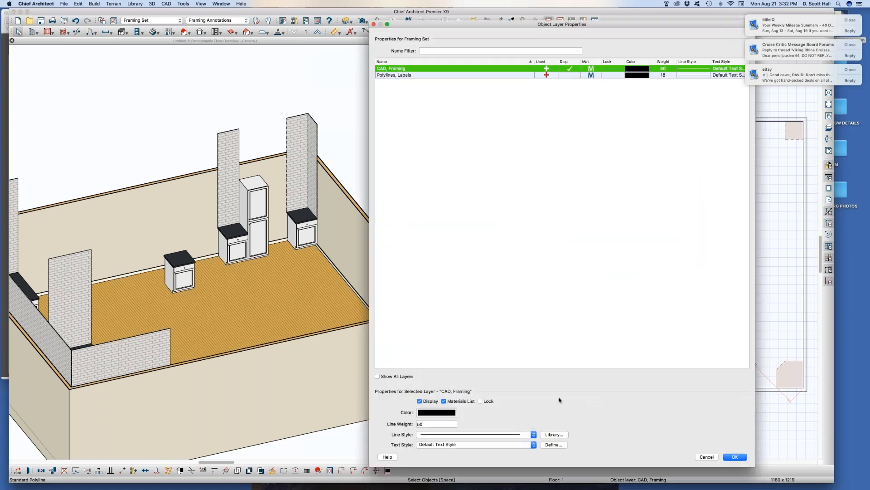
left_click(488, 75)
left_click(466, 445)
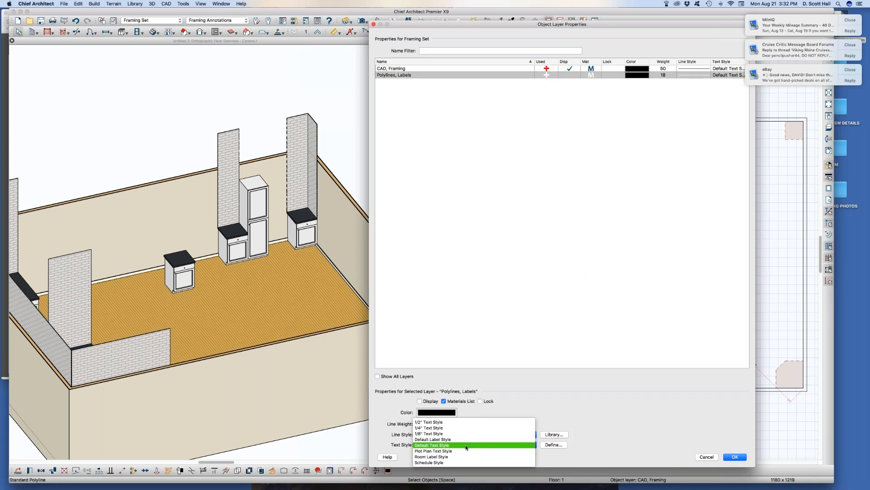
left_click(431, 421)
key("Return")
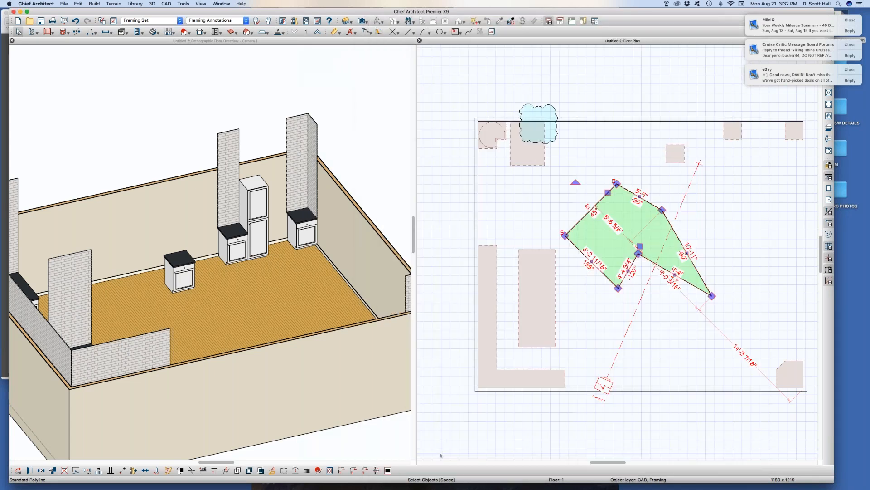
- Assign the 1/2" Text Style to the CAD, Framing layer used by the angled polyline in the floor plan
scroll(679, 225, "up", 2)
left_click(675, 227)
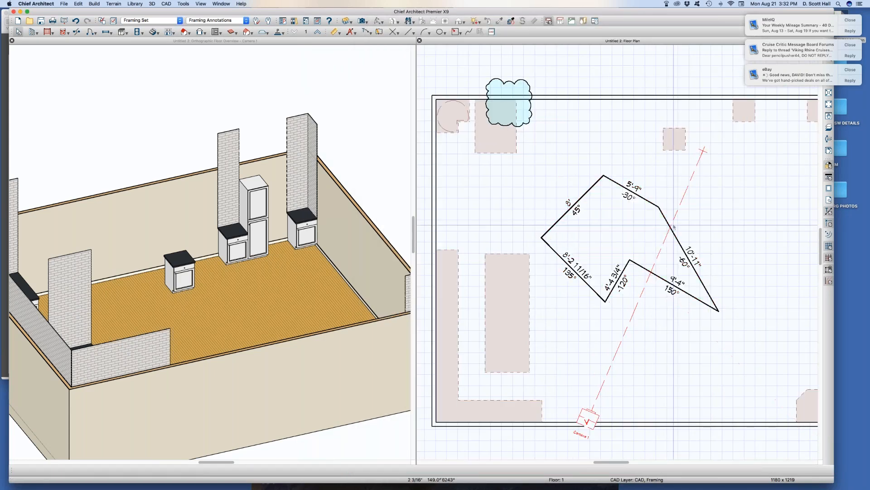
left_click(660, 209)
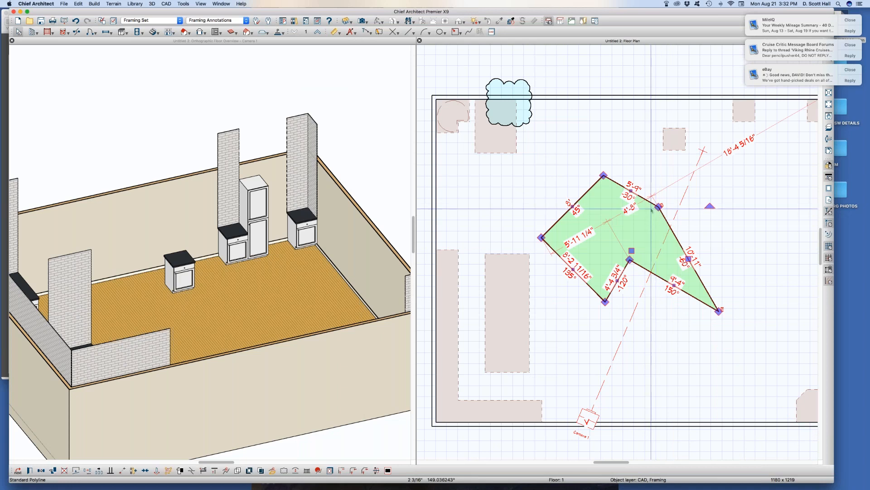
key("l")
left_click_drag(427, 27, 272, 22)
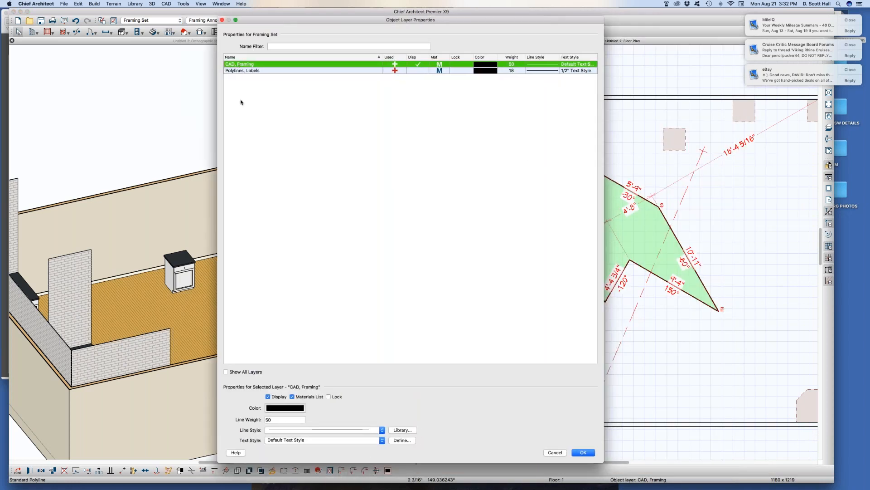
left_click(290, 440)
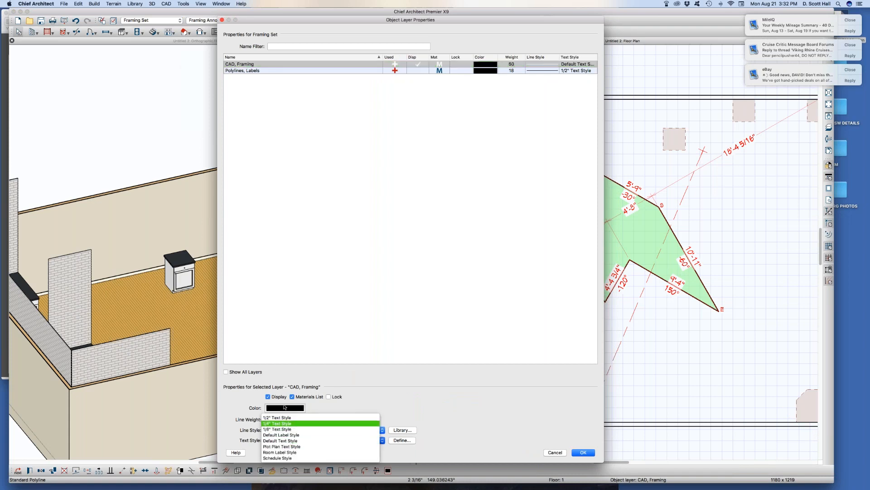
left_click(278, 417)
key("Return")
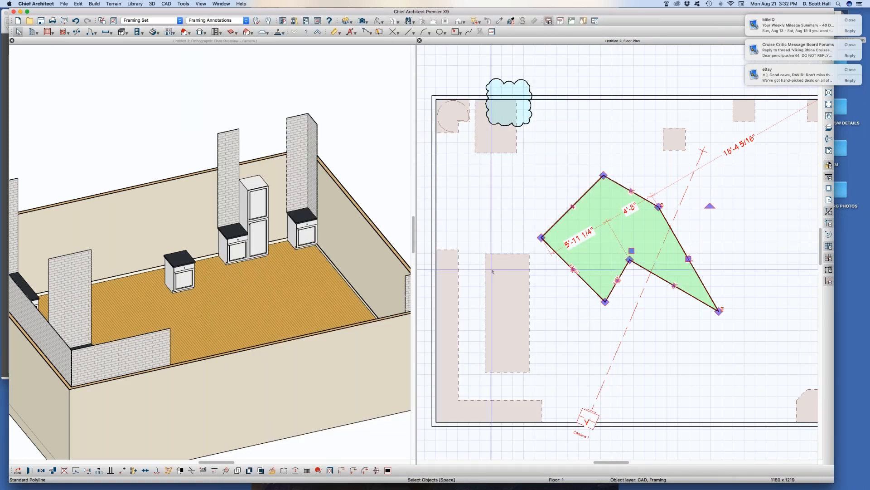
left_click(509, 195)
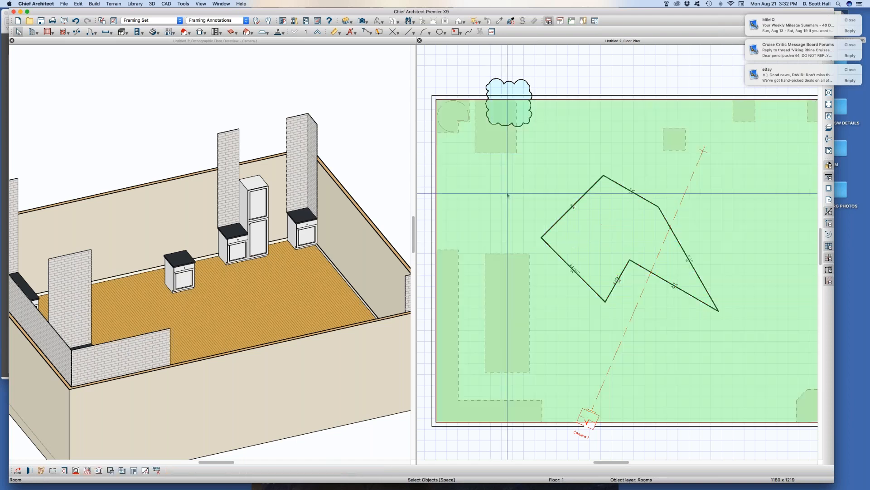
key("Escape")
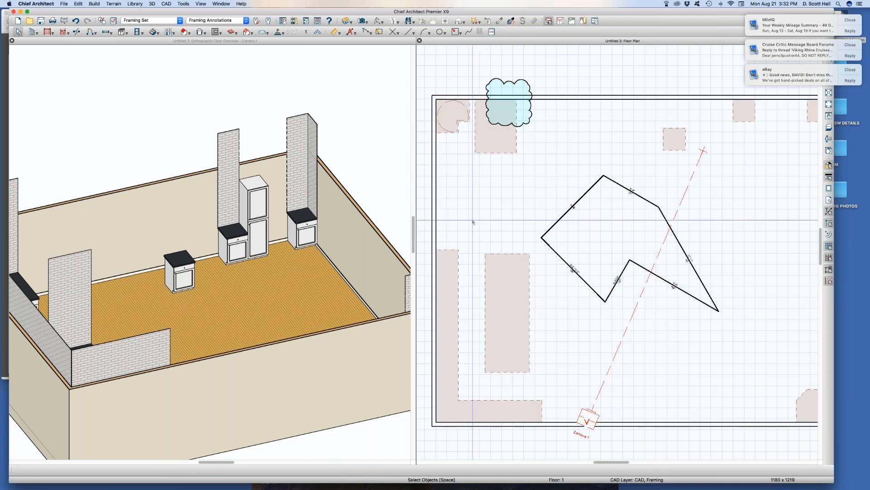
- Examine the displayed line length format, including its units and accuracy options, in the General CAD defaults
key("super+d")
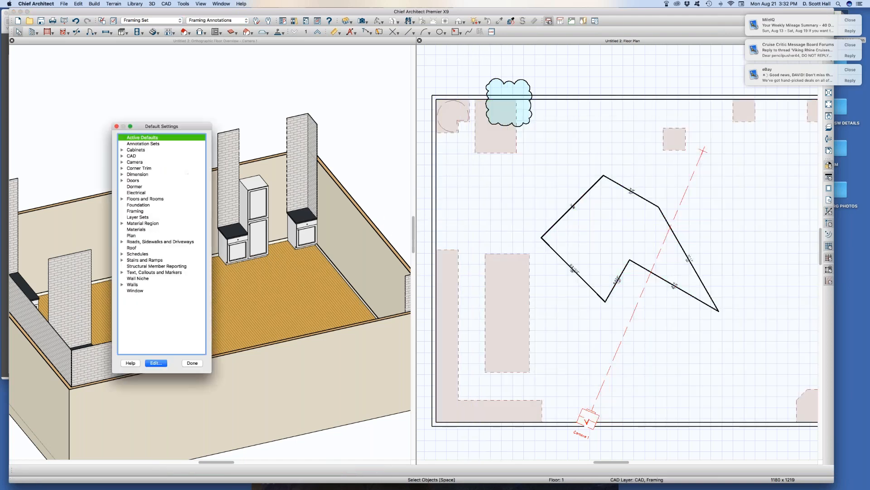
left_click(122, 156)
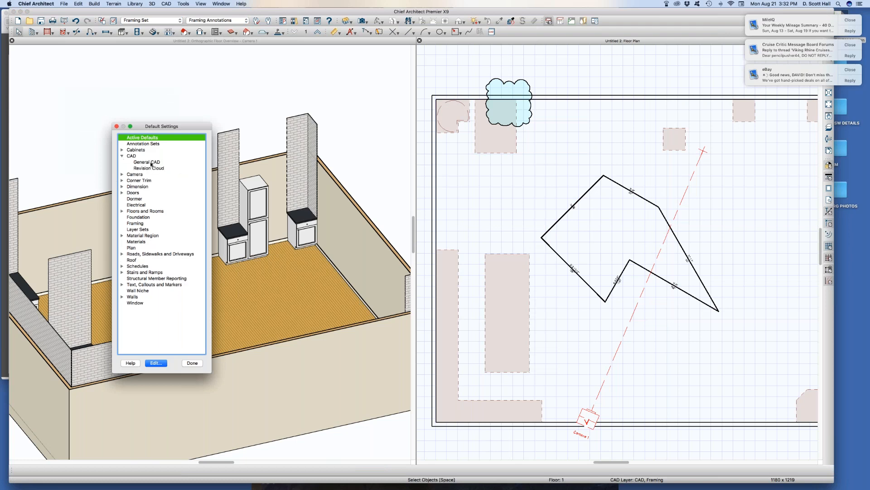
double_click(150, 162)
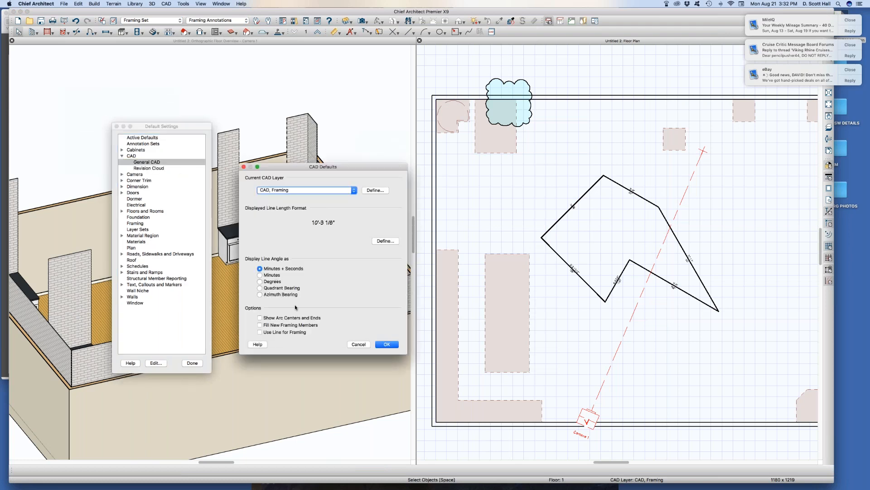
left_click(380, 240)
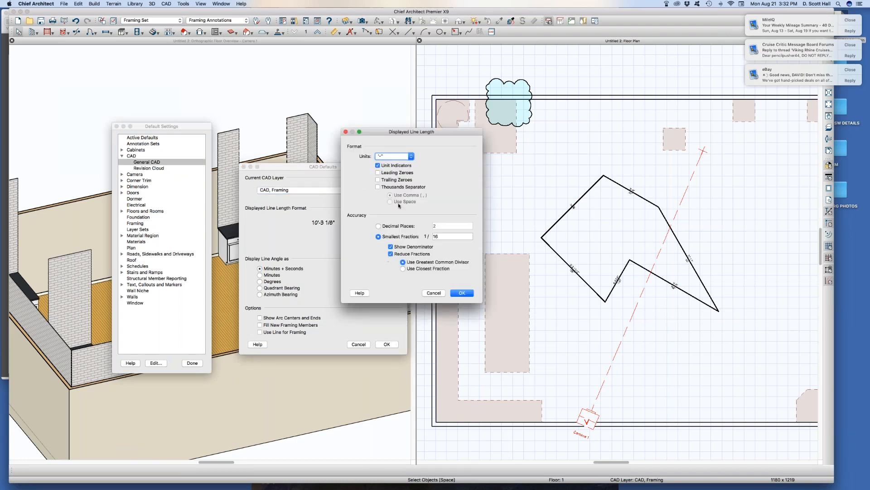
left_click_drag(392, 133, 480, 159)
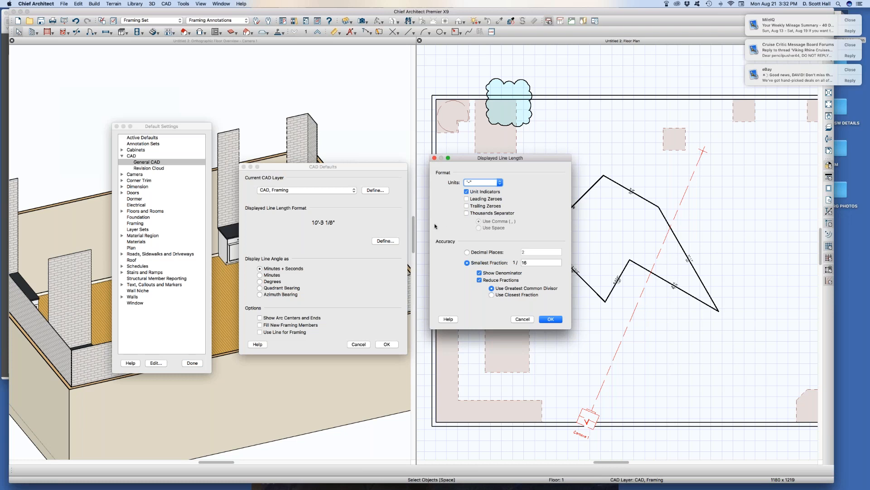
left_click_drag(462, 159, 444, 160)
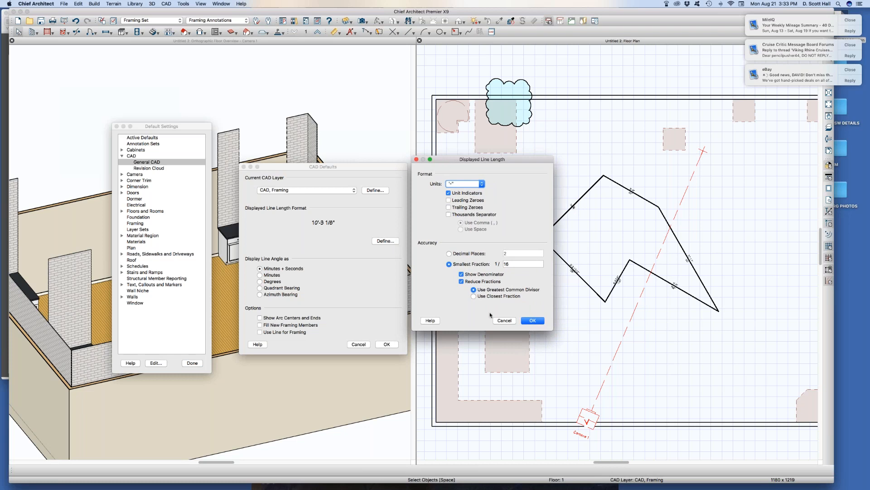
left_click(533, 320)
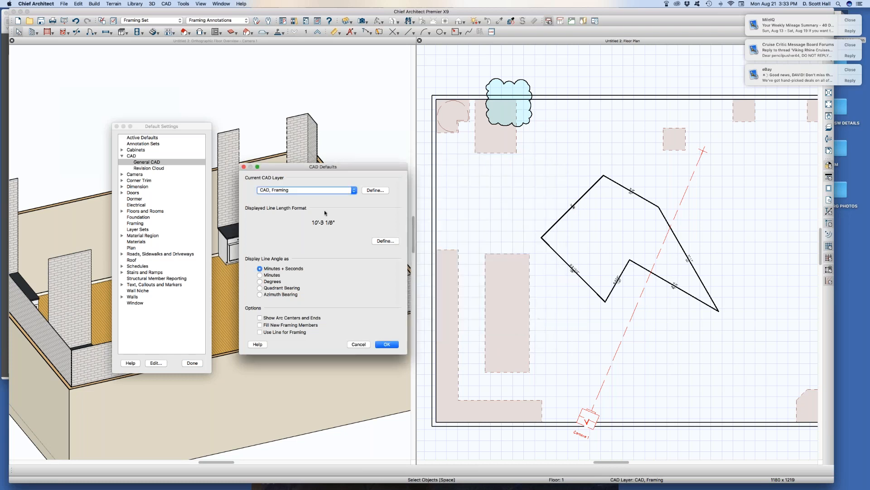
key("Return")
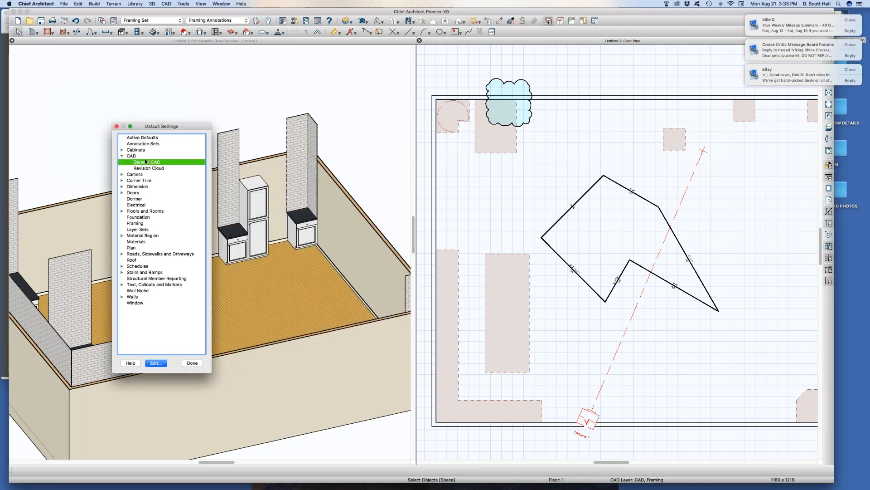
- Recheck the General CAD line length format and inspect the display properties of the CAD, Framing layer
double_click(146, 162)
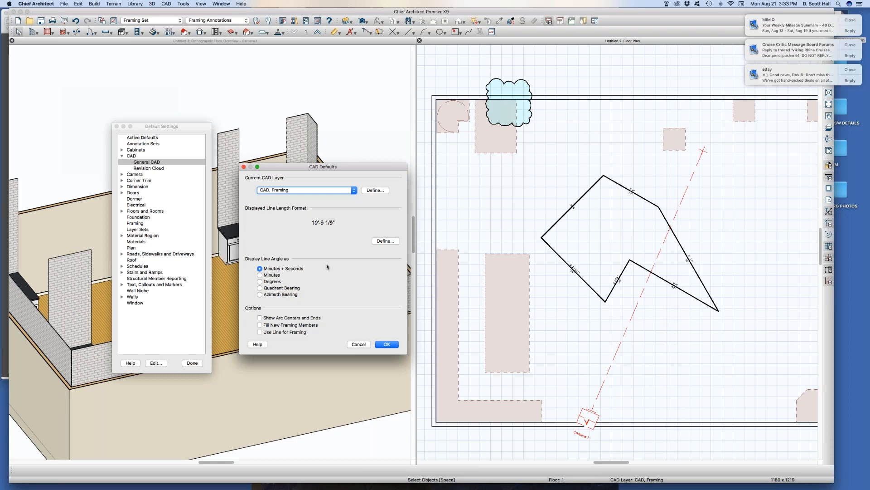
left_click(384, 241)
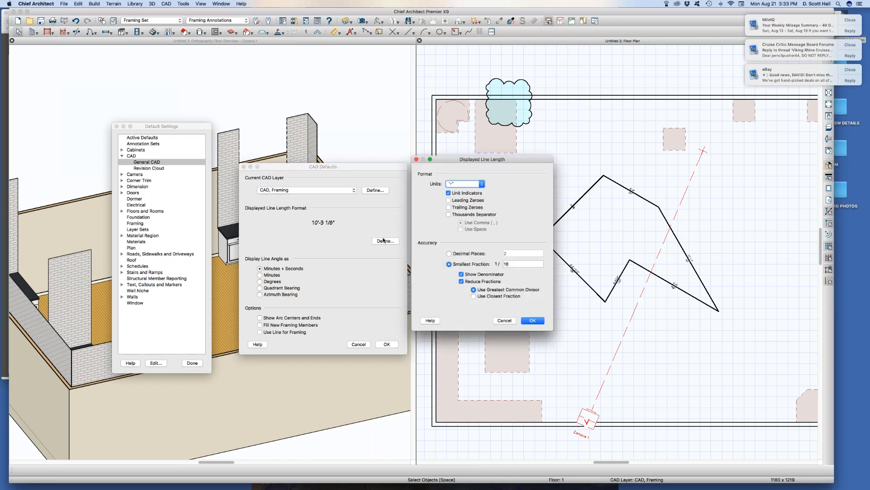
left_click(540, 324)
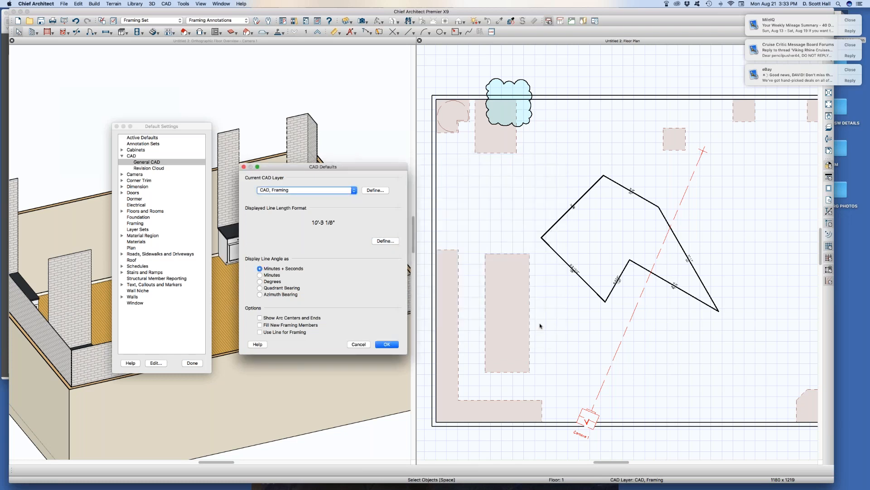
left_click(373, 192)
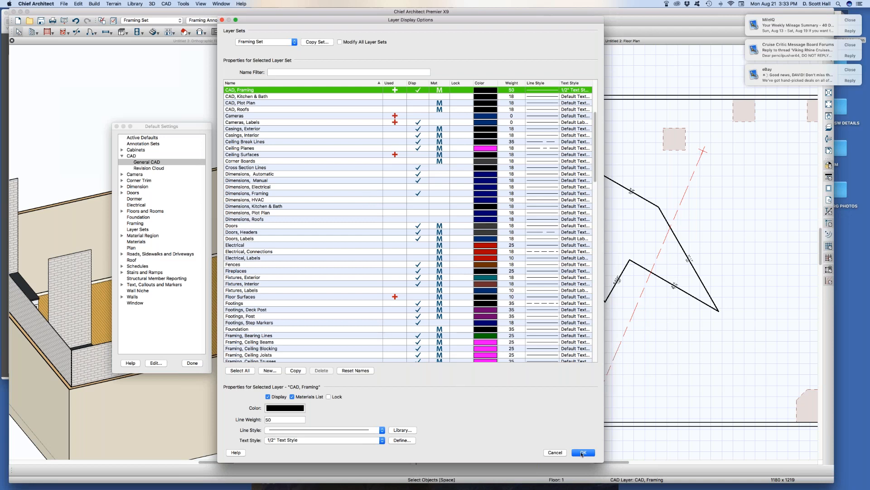
left_click(584, 453)
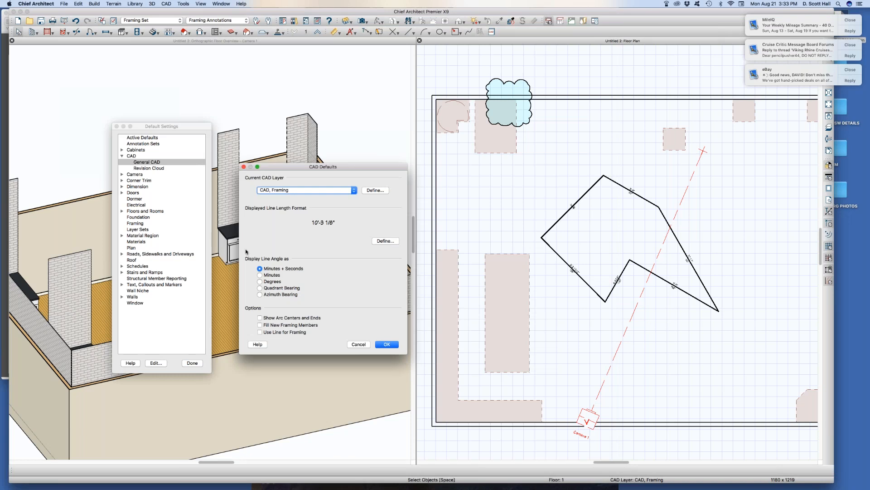
left_click(386, 345)
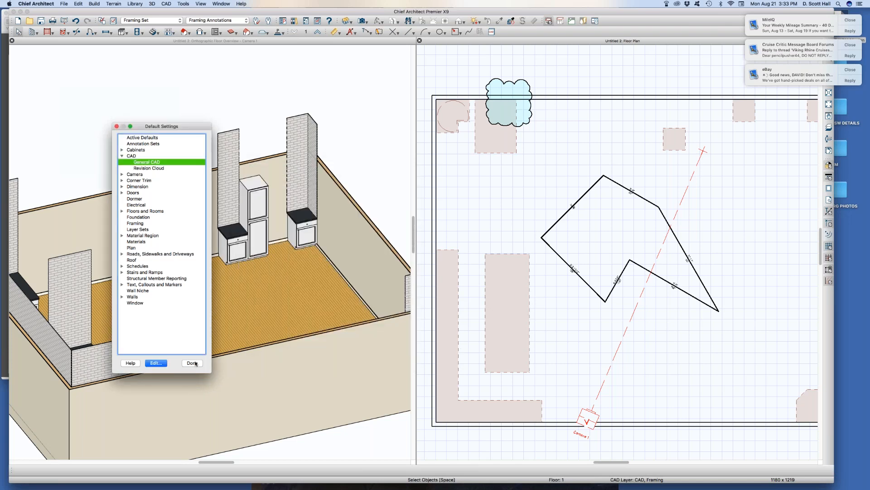
- Set the current CAD layer to CAD, Default in the General CAD defaults and close the default settings
double_click(140, 164)
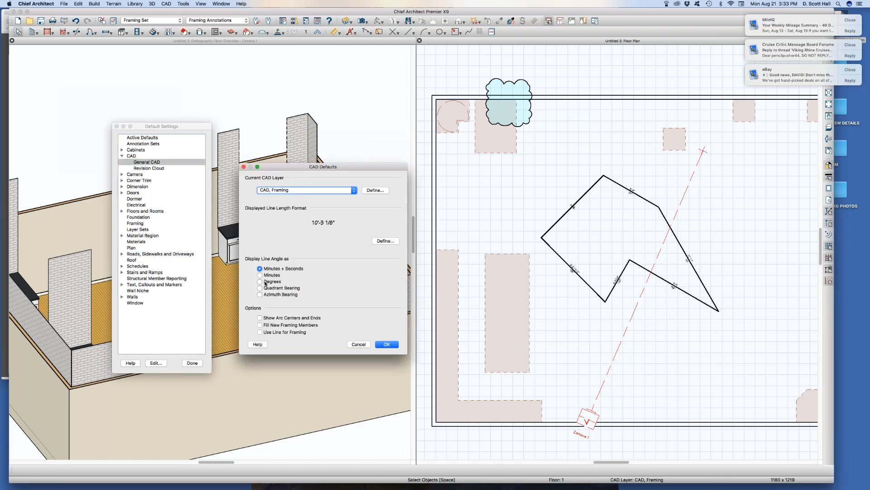
left_click(275, 190)
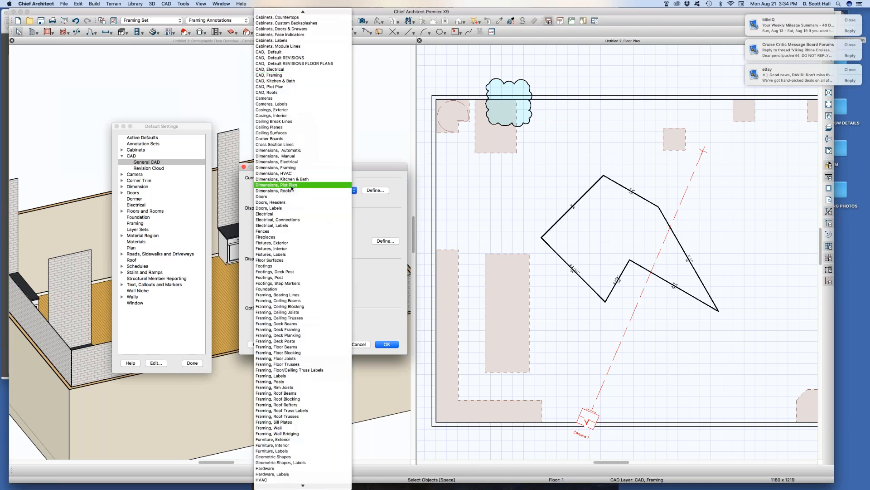
left_click(268, 52)
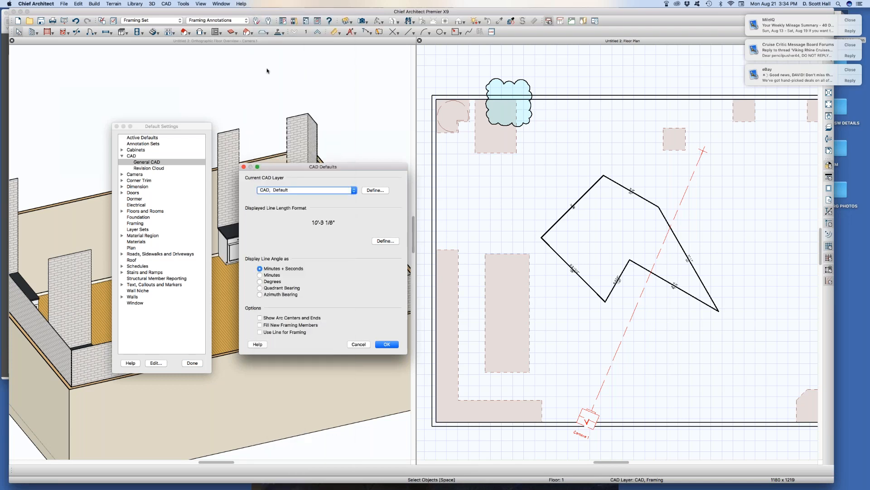
key("Return")
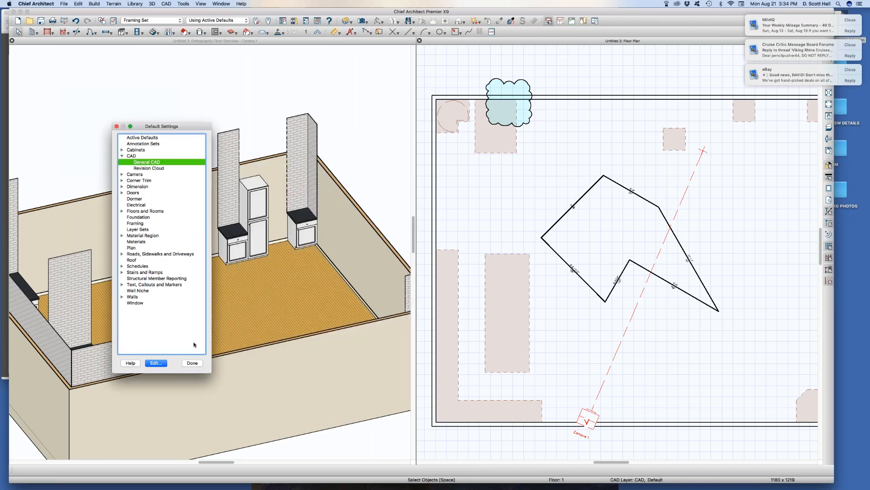
left_click(191, 362)
left_click(503, 203)
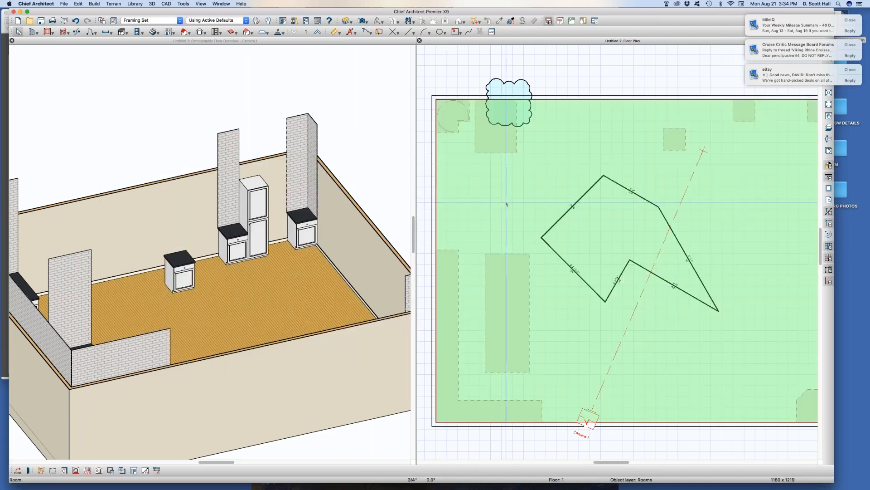
key("Escape")
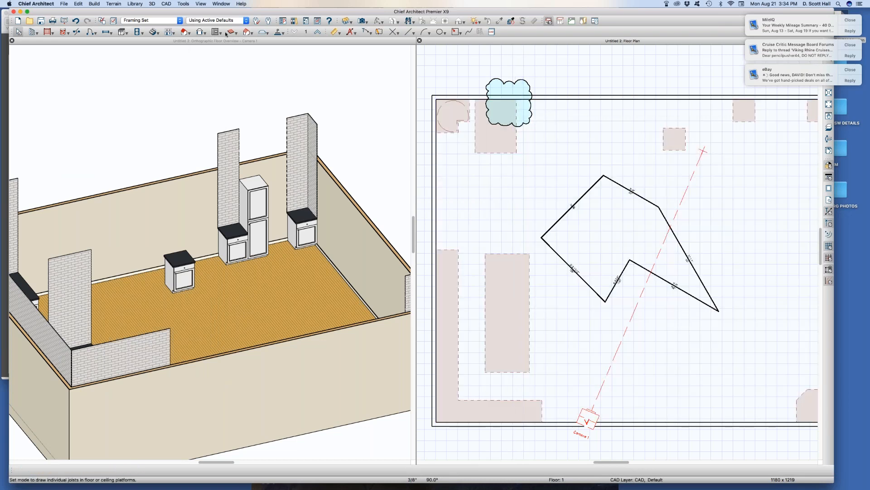
- Switch the floor plan's active layer set to Plot Plan Set
left_click(165, 20)
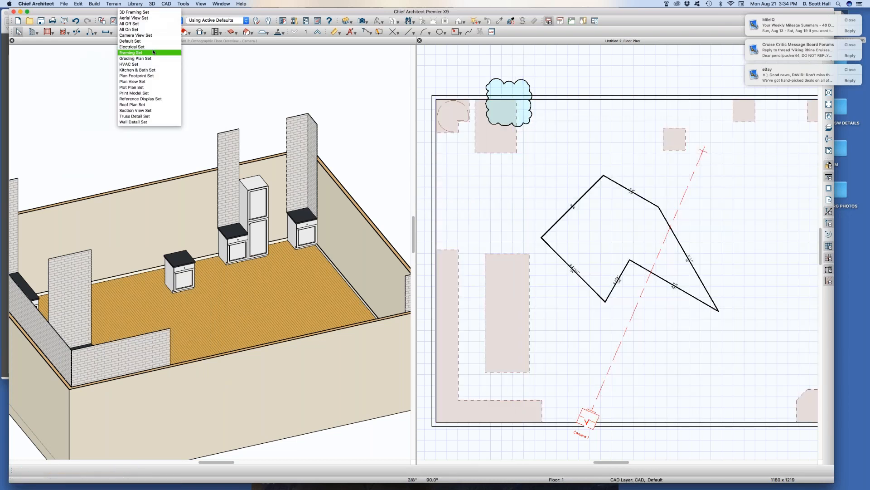
left_click(134, 87)
left_click(541, 128)
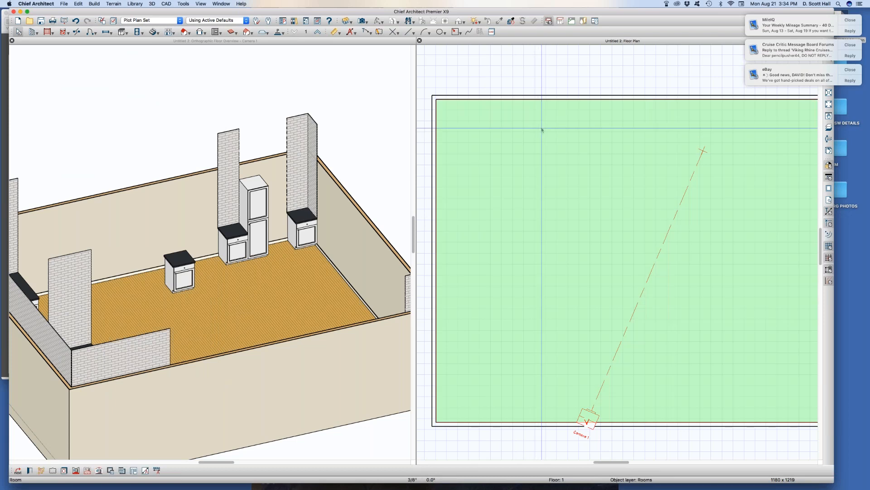
- Check the General CAD defaults, including the current CAD layer, with the Plot Plan Set active
key("d")
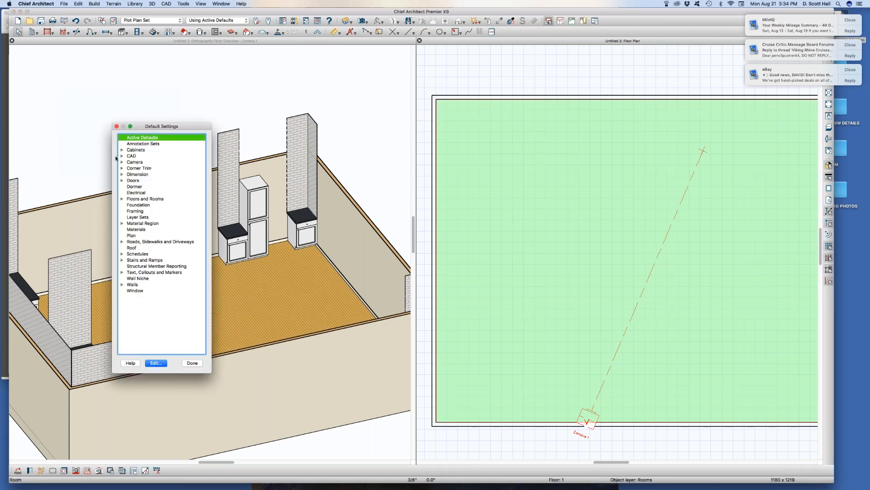
left_click(122, 155)
double_click(147, 162)
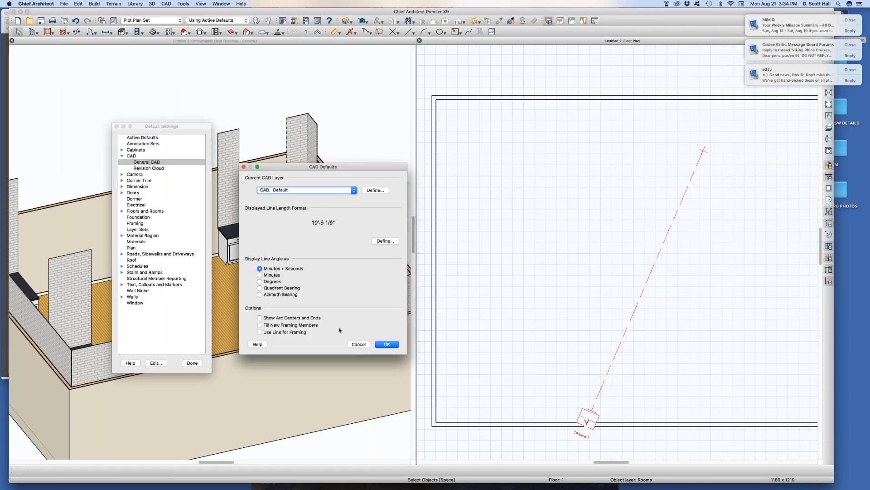
left_click(386, 345)
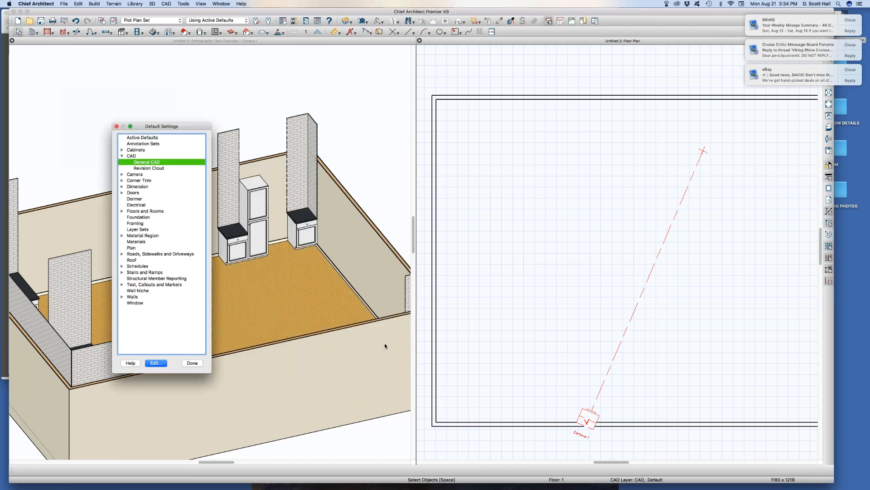
left_click(194, 363)
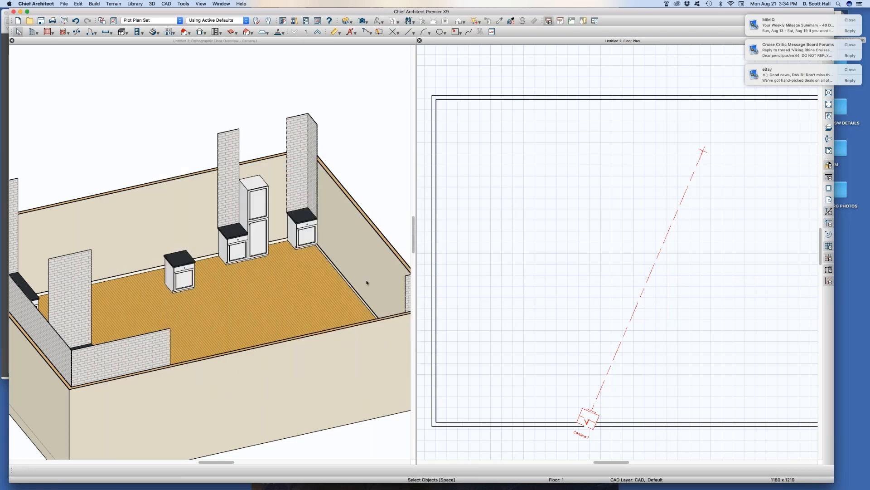
- Set the displayed line length units to meter in the General CAD defaults and close the default settings
key("d")
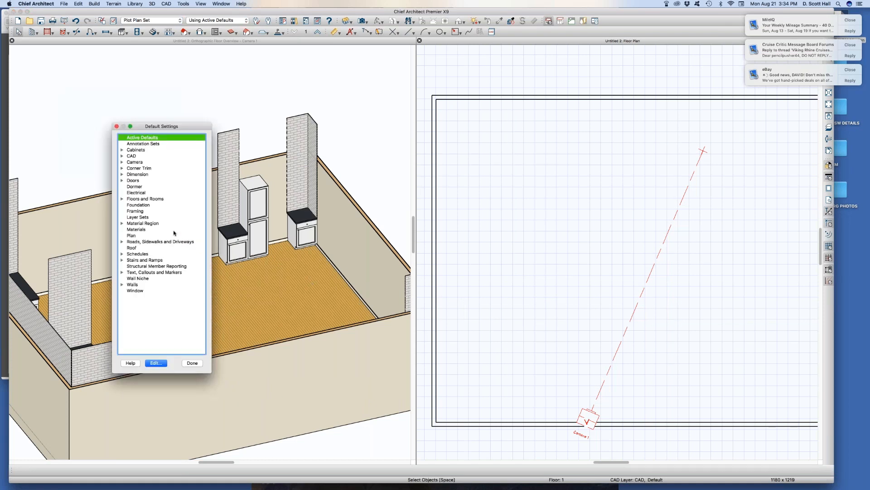
left_click(122, 157)
double_click(147, 162)
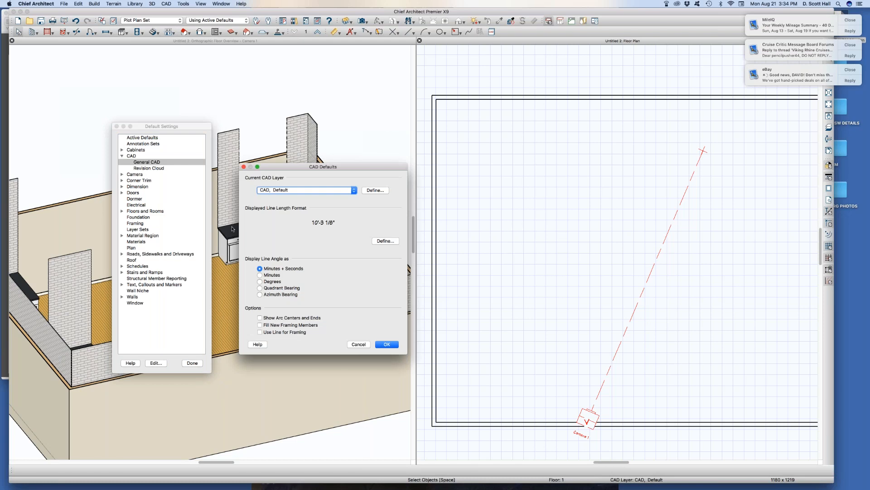
left_click(380, 242)
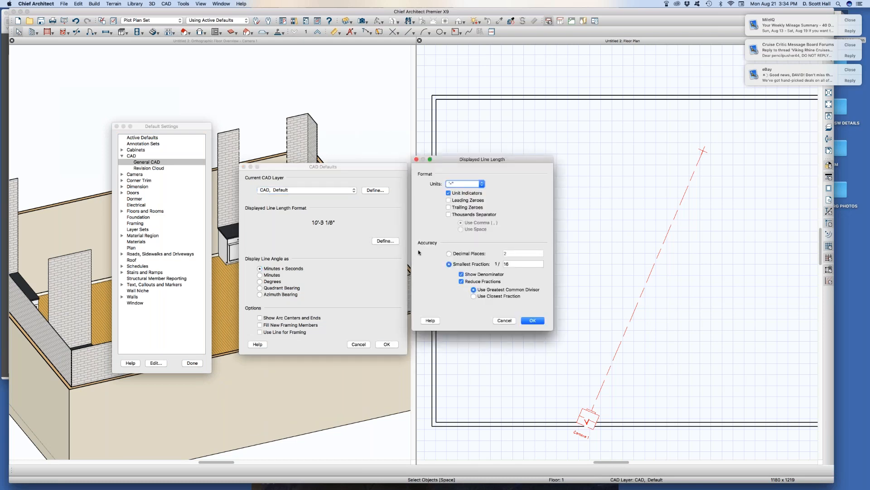
left_click(469, 184)
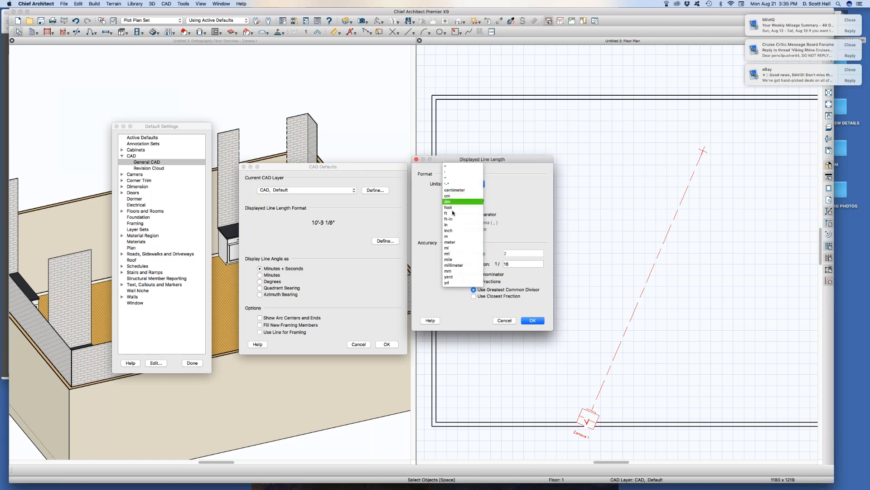
left_click(455, 242)
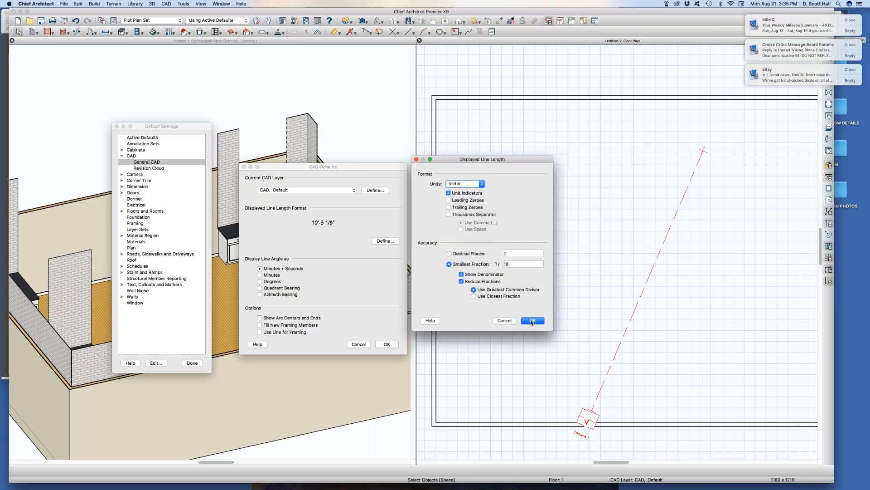
left_click(532, 321)
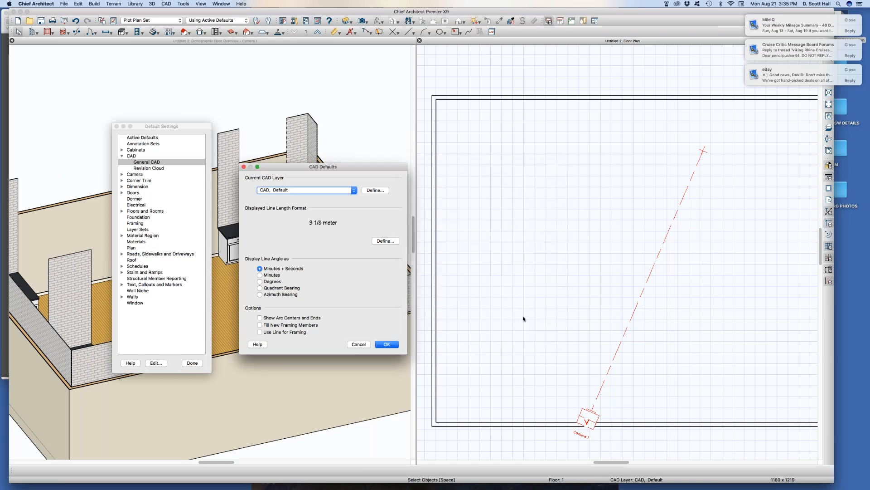
left_click(386, 344)
left_click(190, 362)
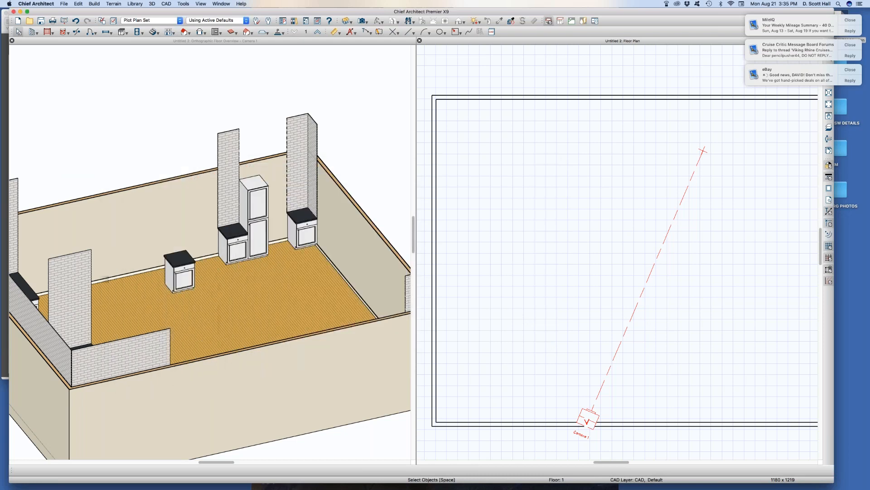
left_click(533, 228)
scroll(533, 228, "down", 2)
scroll(485, 90, "up", 2)
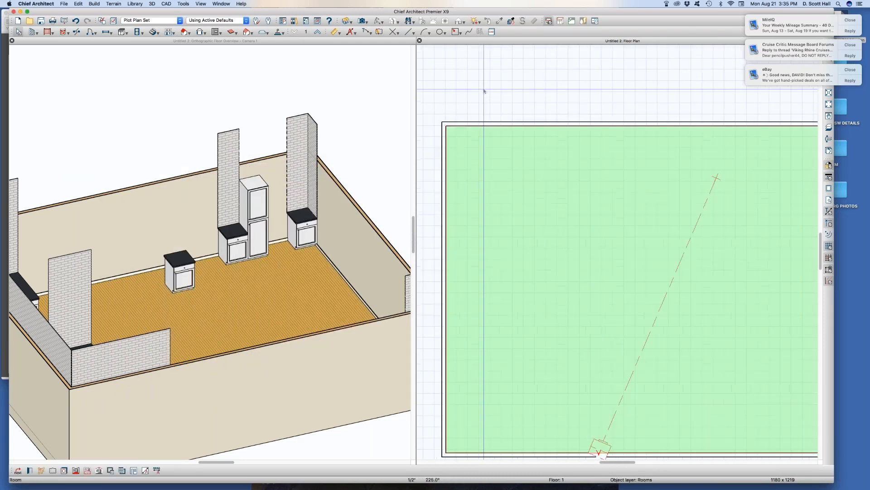
left_click(485, 91)
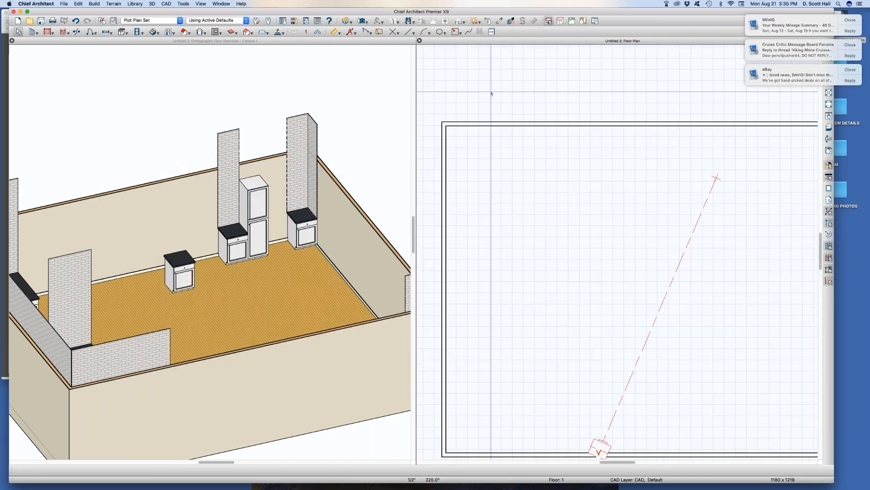
- Switch the floor plan's active annotation set to Electrical Annotations
left_click(150, 20)
left_click(209, 20)
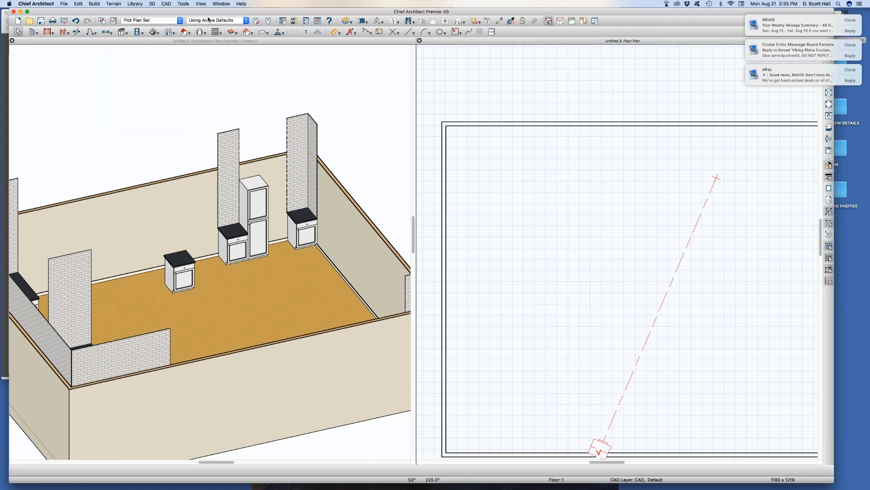
left_click(208, 21)
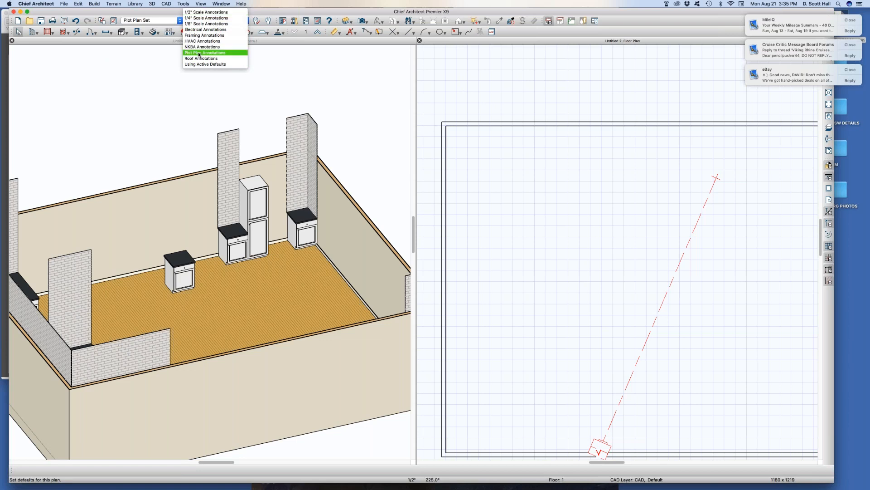
left_click(205, 30)
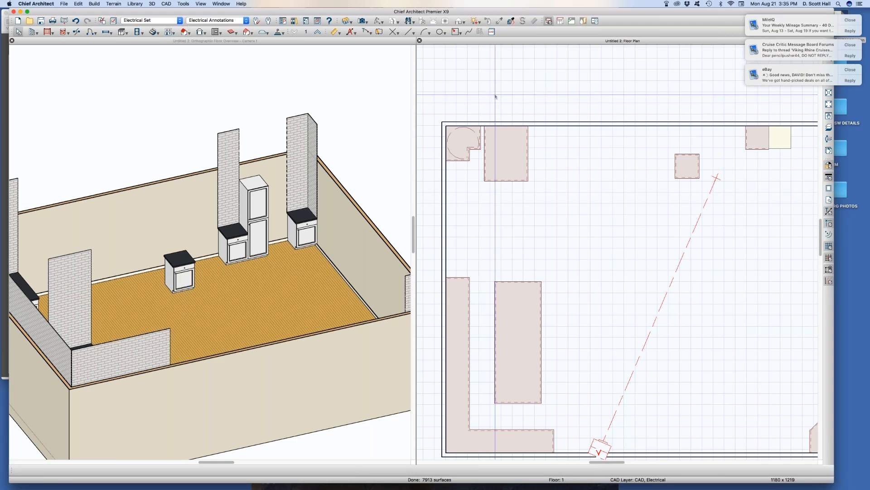
- Check the current CAD layer and line length format in the General CAD defaults with Electrical Annotations active
key("d")
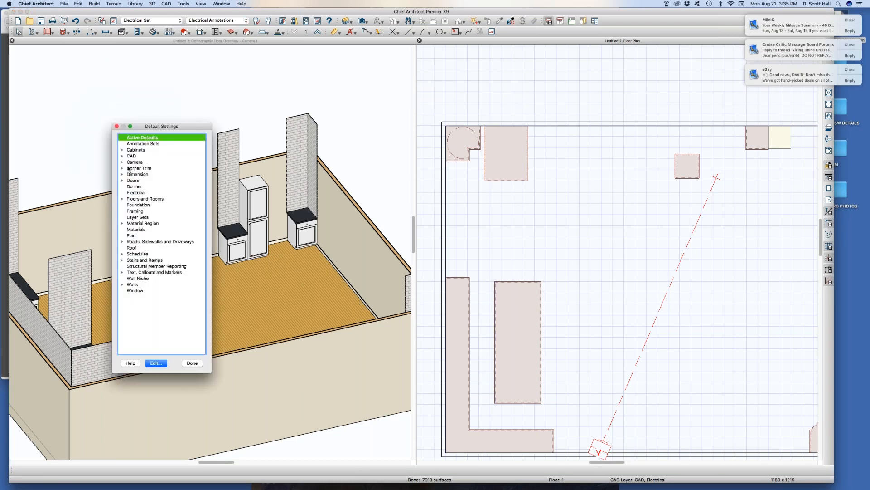
left_click(122, 156)
double_click(140, 162)
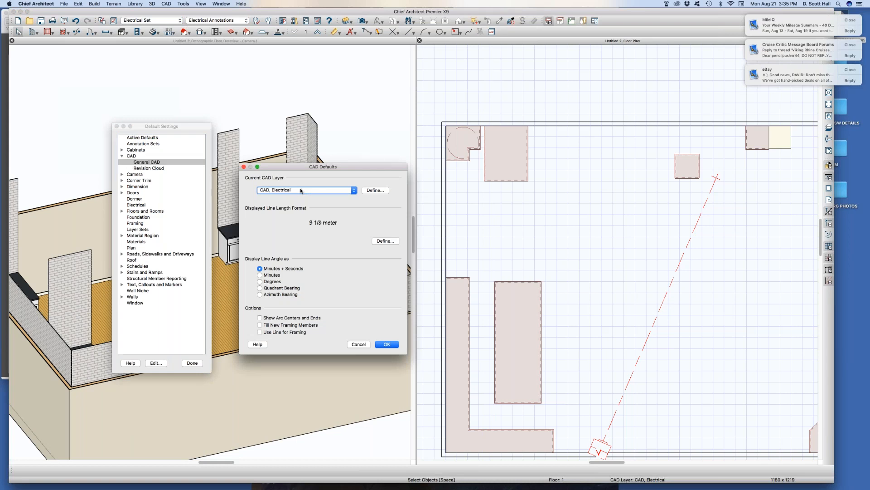
left_click(386, 344)
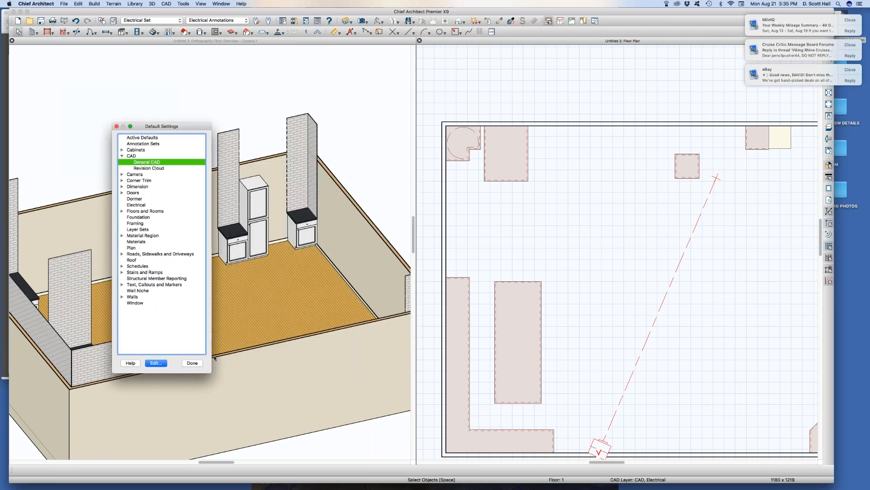
left_click(191, 363)
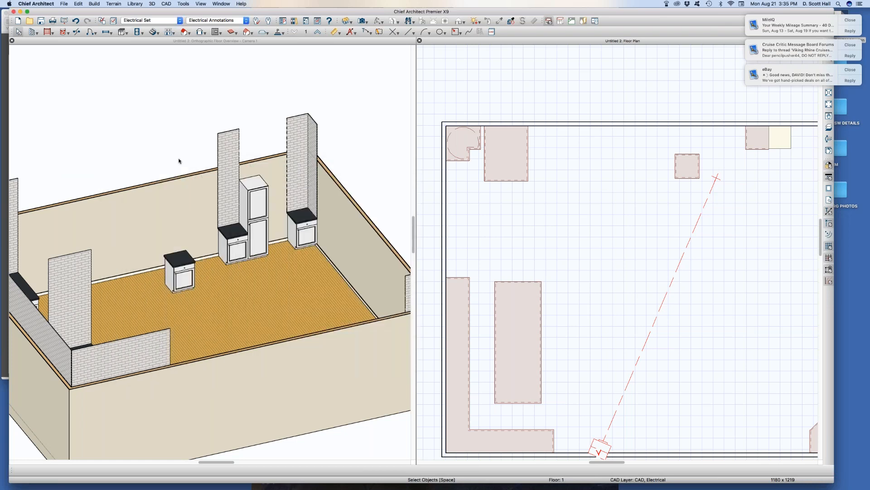
left_click(64, 4)
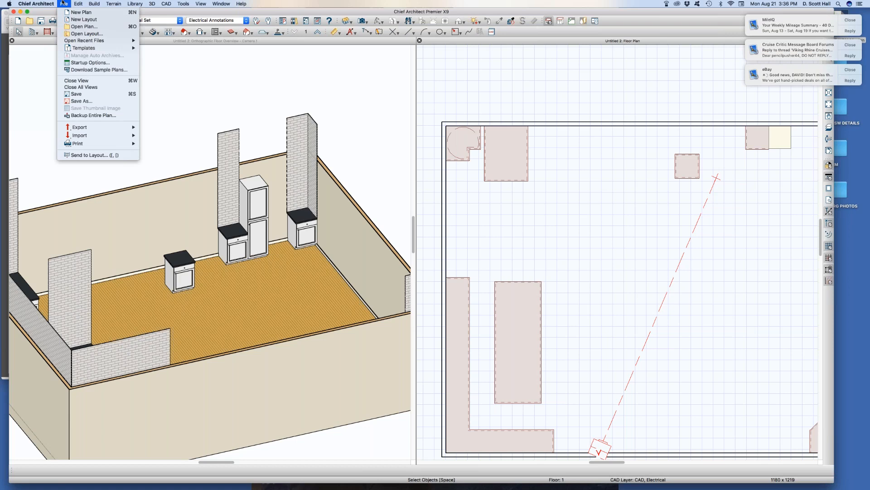
left_click(63, 3)
left_click(578, 234)
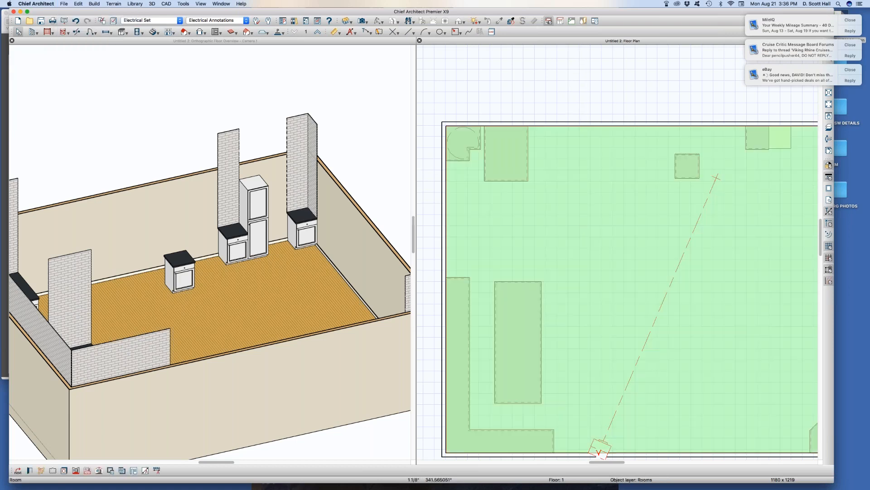
- Build a new second floor derived from the 1st floor plan, keeping the proposed Floor 2 Defaults
left_click(317, 32)
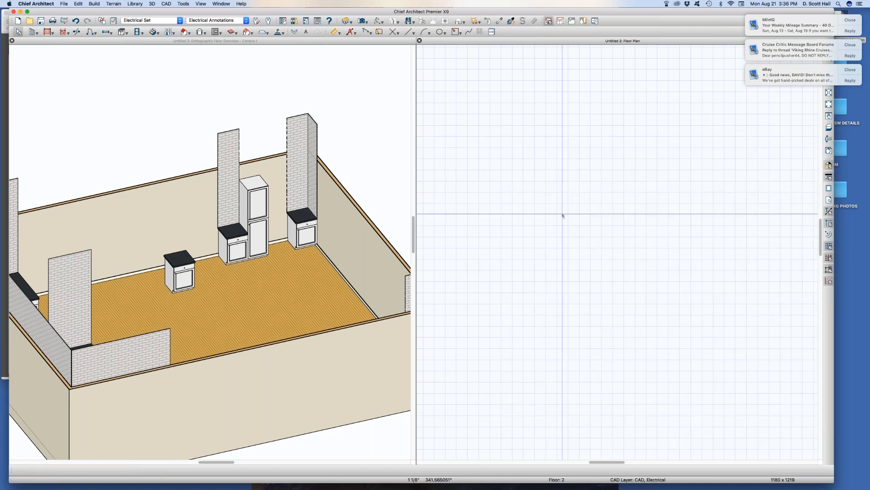
left_click(296, 32)
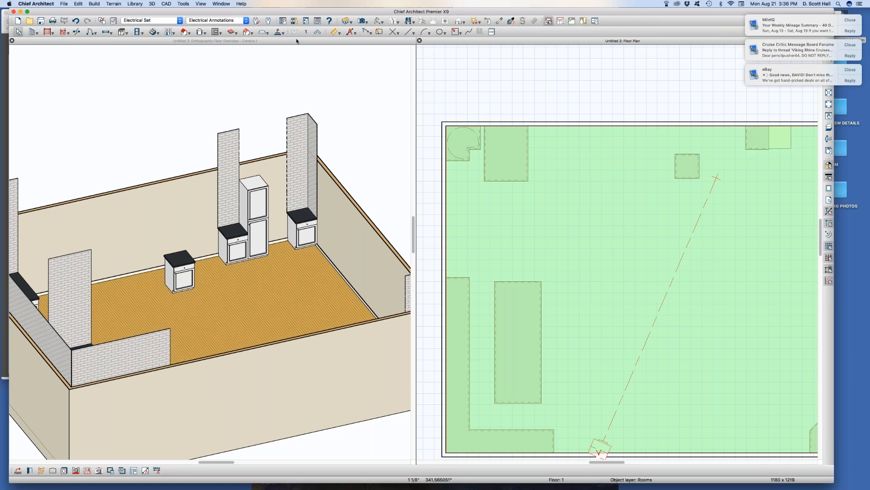
left_click(174, 32)
left_click(181, 42)
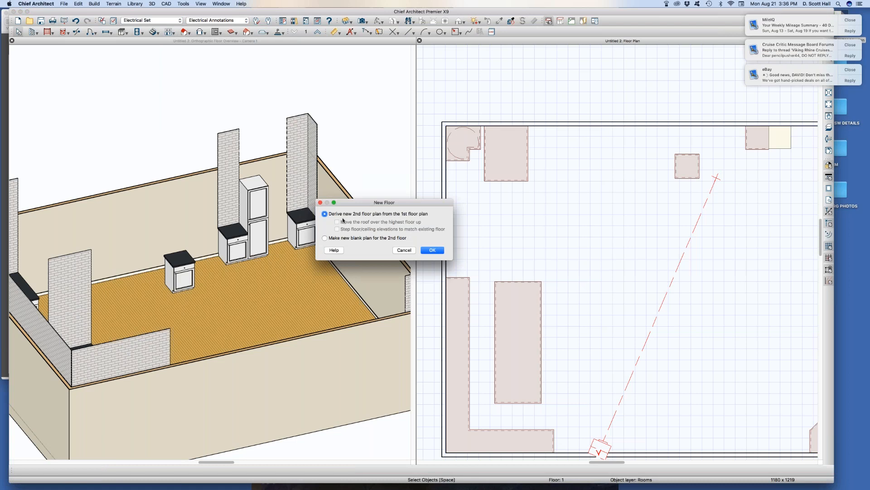
left_click(433, 251)
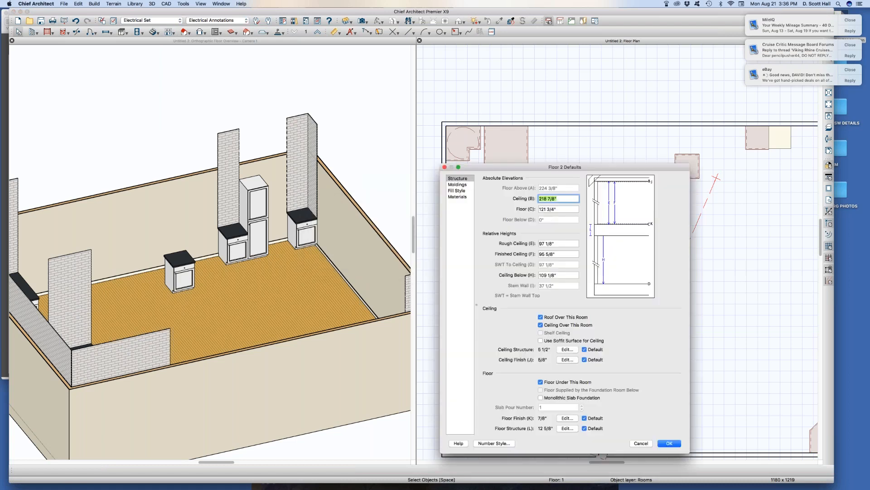
left_click(664, 441)
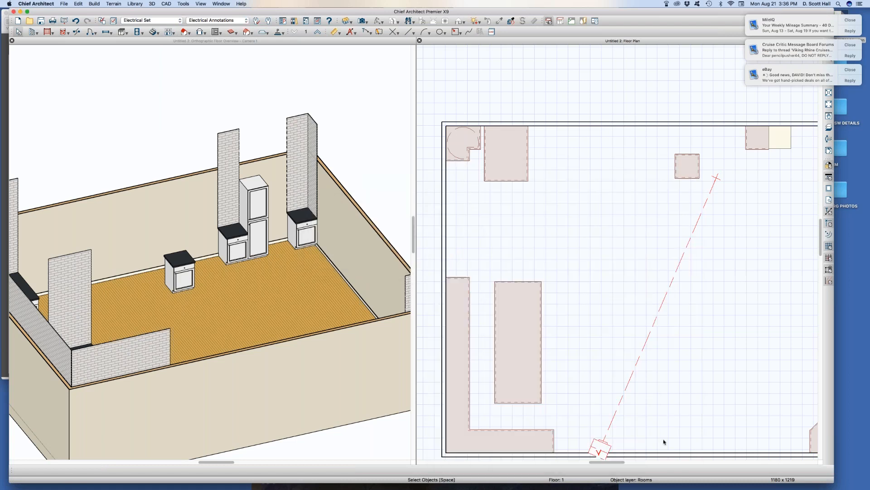
left_click(612, 303)
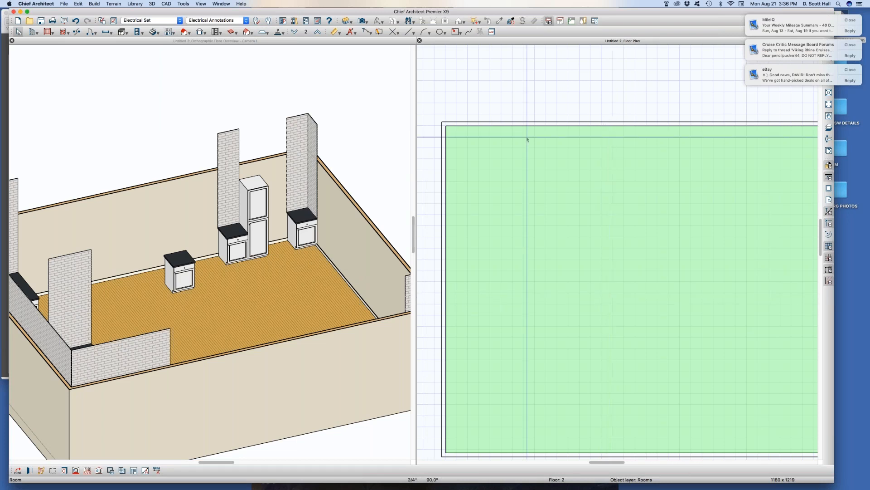
key("Escape")
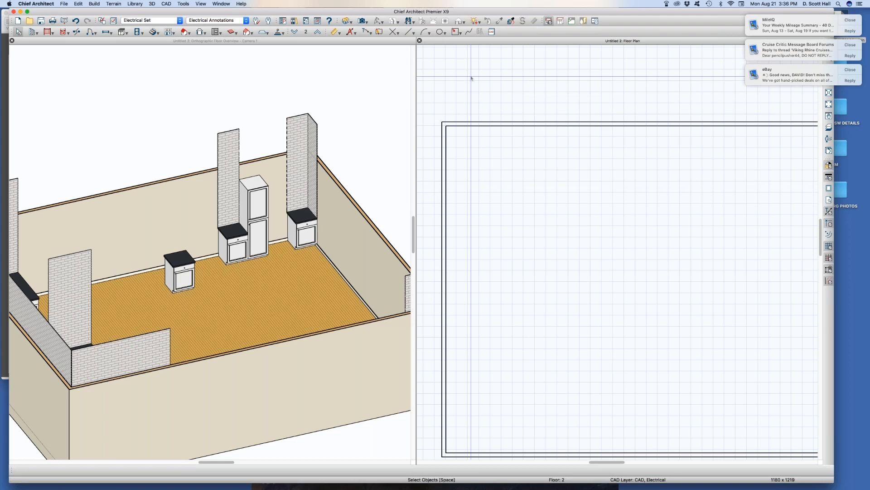
- Review the default settings that can be imported from an existing client plan file, then cancel the import
left_click(63, 3)
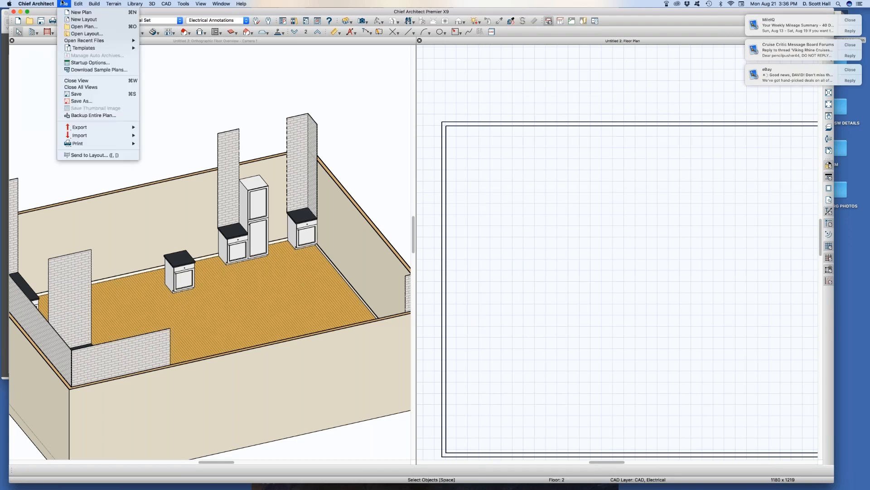
mouse_move(102, 128)
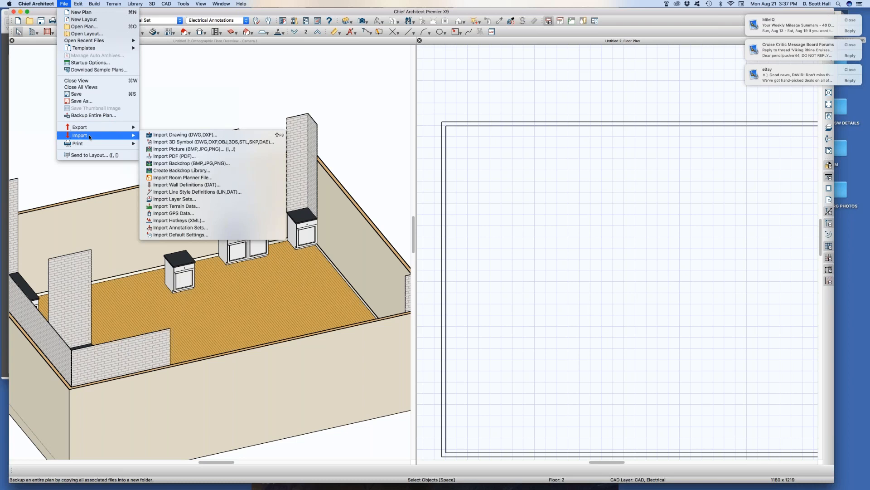
left_click(181, 235)
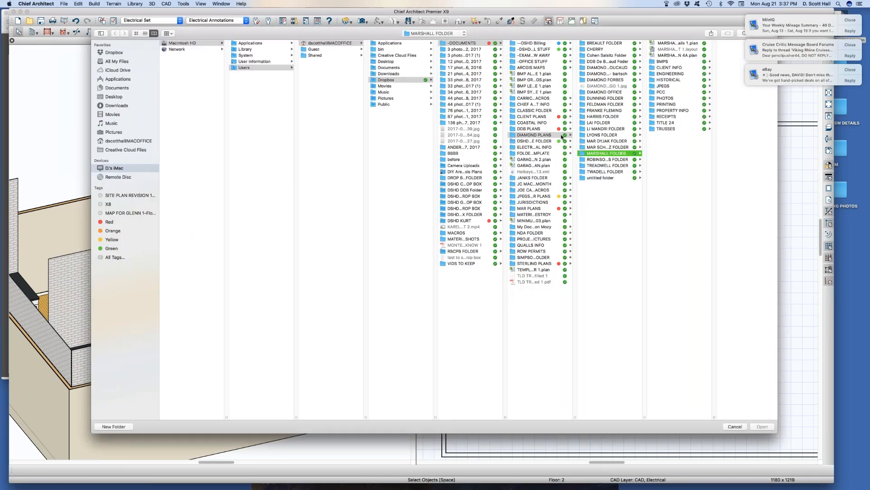
left_click(595, 160)
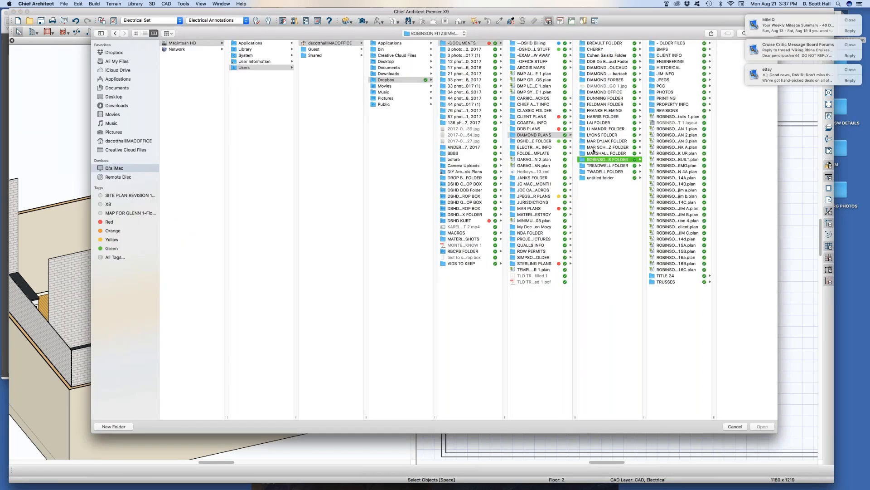
left_click(677, 191)
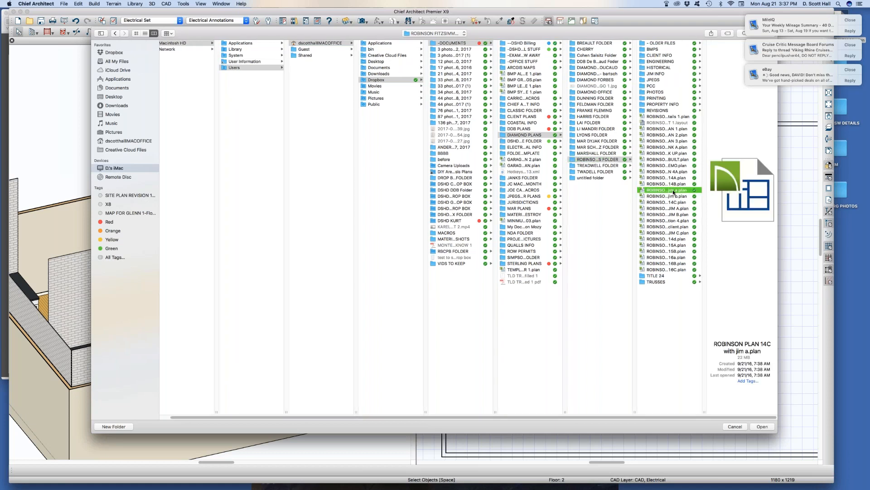
left_click(762, 427)
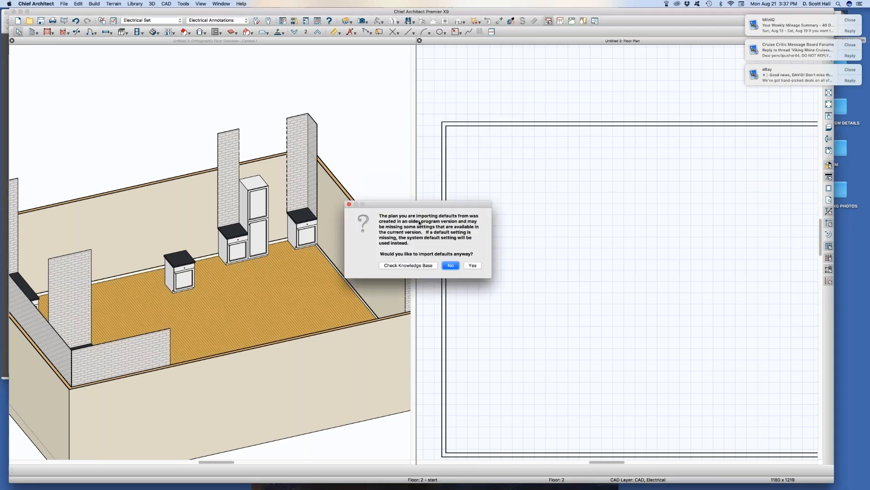
left_click(472, 266)
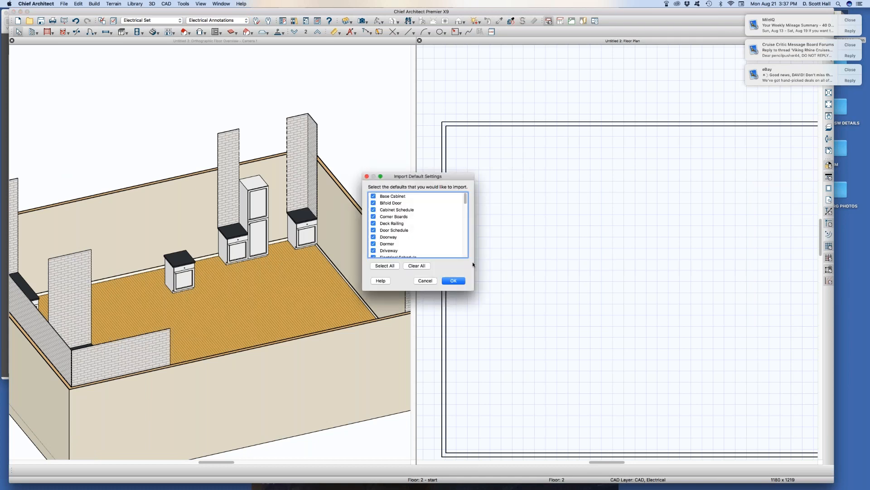
left_click(426, 281)
left_click(493, 175)
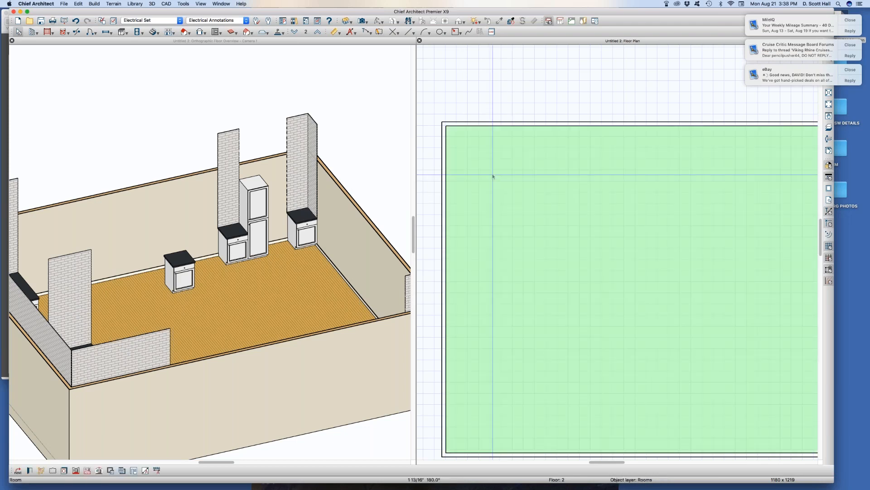
left_click(473, 86)
left_click(63, 4)
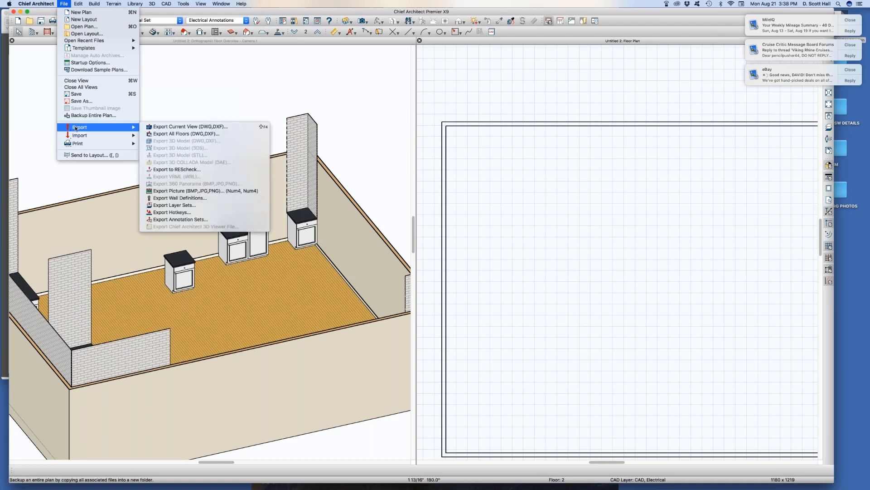
left_click(494, 187)
scroll(494, 187, "down", 3)
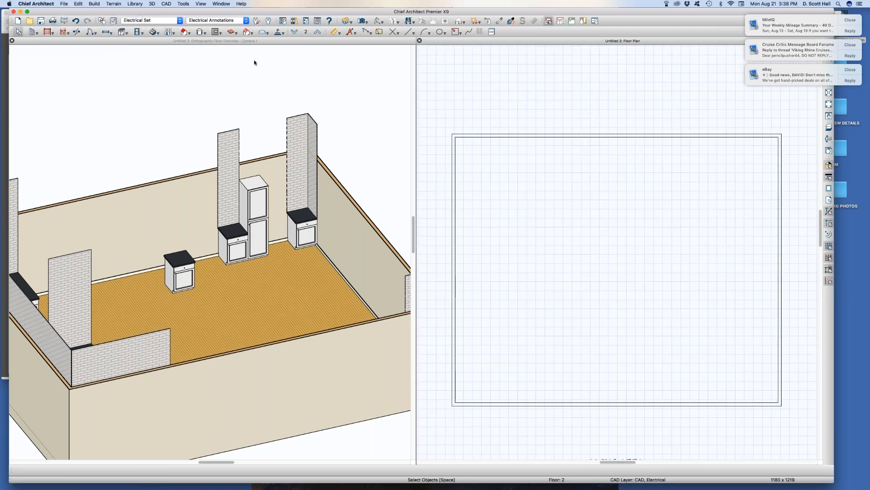
- Set the current CAD layer to Dimensions, HVAC in the General CAD defaults
left_click(78, 3)
left_click(118, 229)
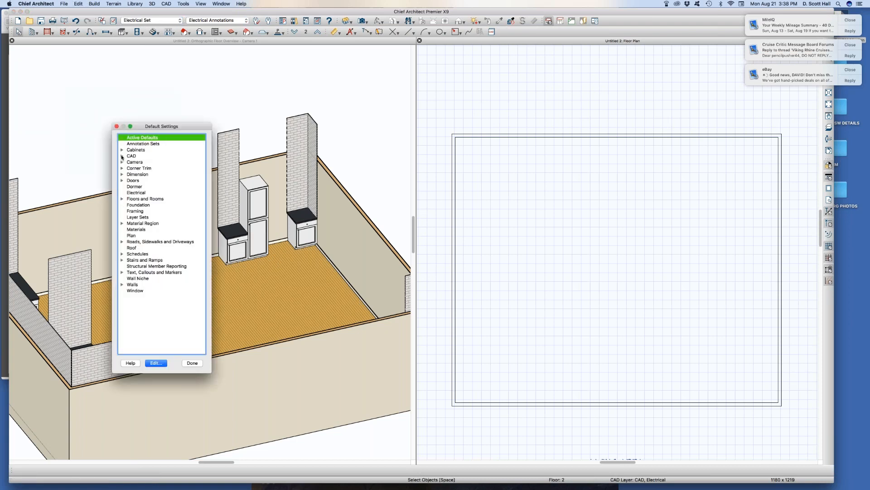
left_click(121, 156)
double_click(148, 163)
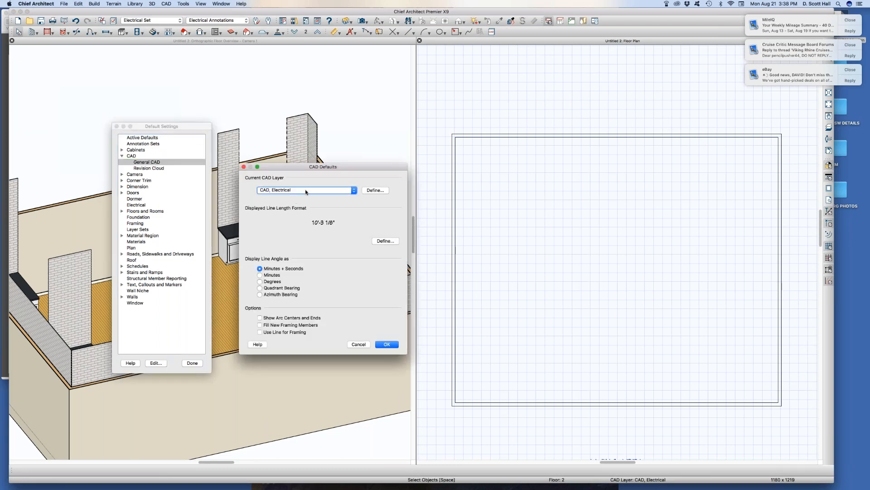
left_click(306, 192)
left_click(276, 173)
left_click(386, 345)
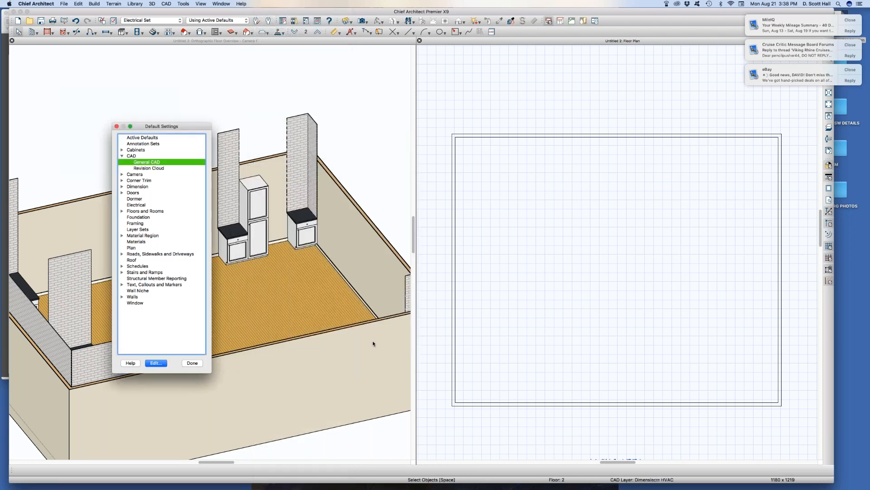
left_click(192, 363)
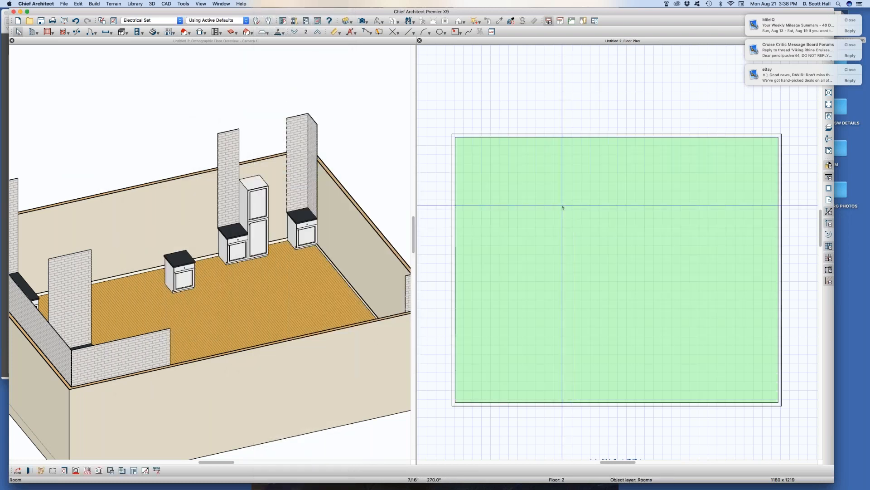
- Go down to floor 1 and switch the active annotation set to Electrical Annotations
left_click(294, 31)
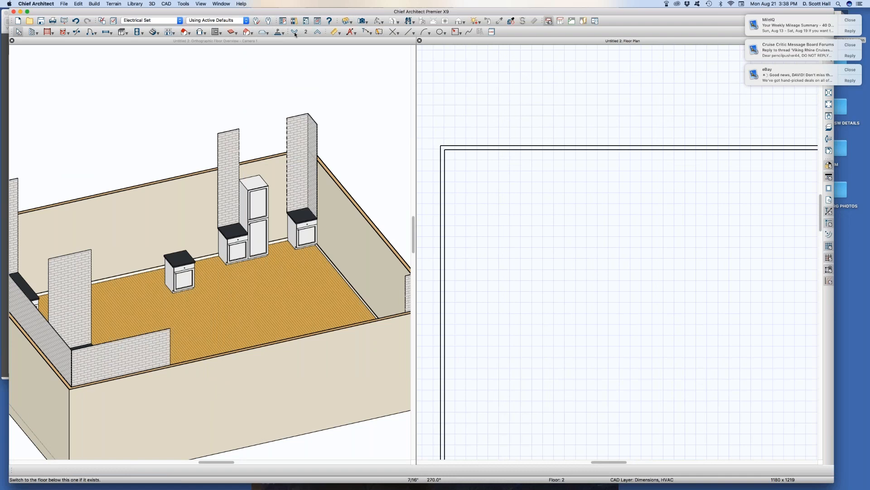
left_click(223, 21)
left_click(217, 29)
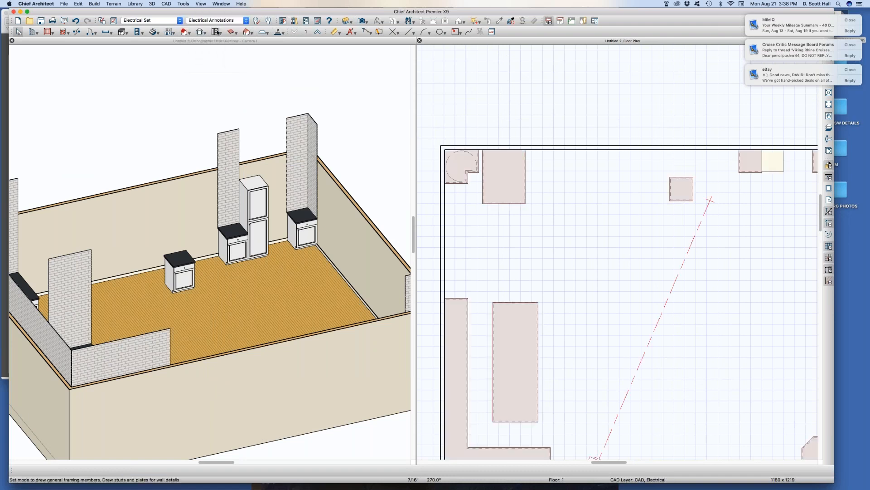
- Draw a horizontal CAD line about 9'-1" long above the floor 1 plan's upper wall and check its assigned layer
left_click_drag(460, 107, 560, 108)
key("space")
left_click(536, 108)
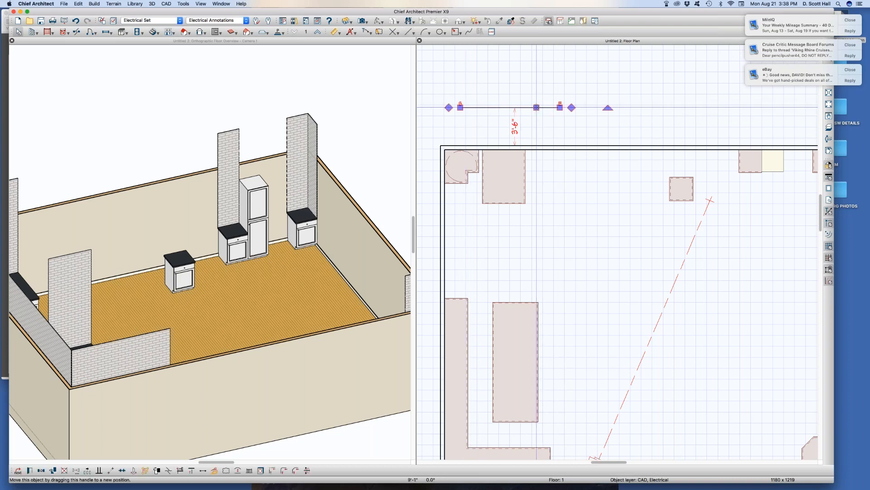
double_click(536, 108)
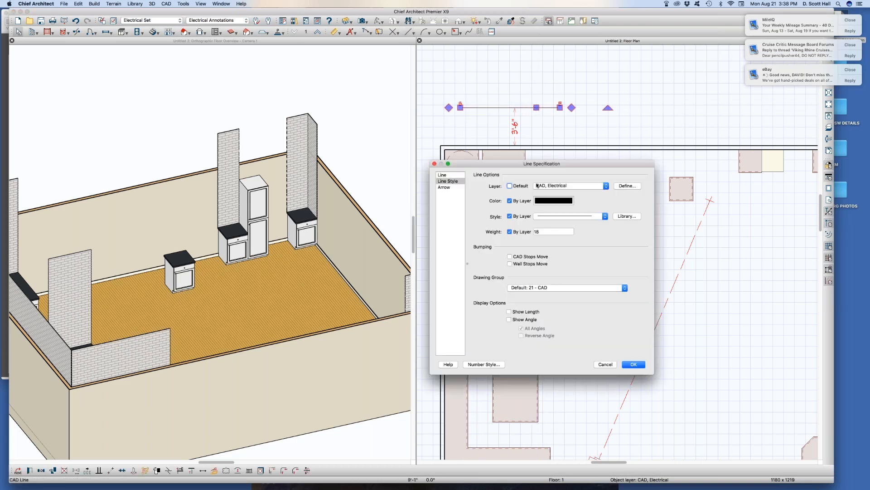
left_click(634, 365)
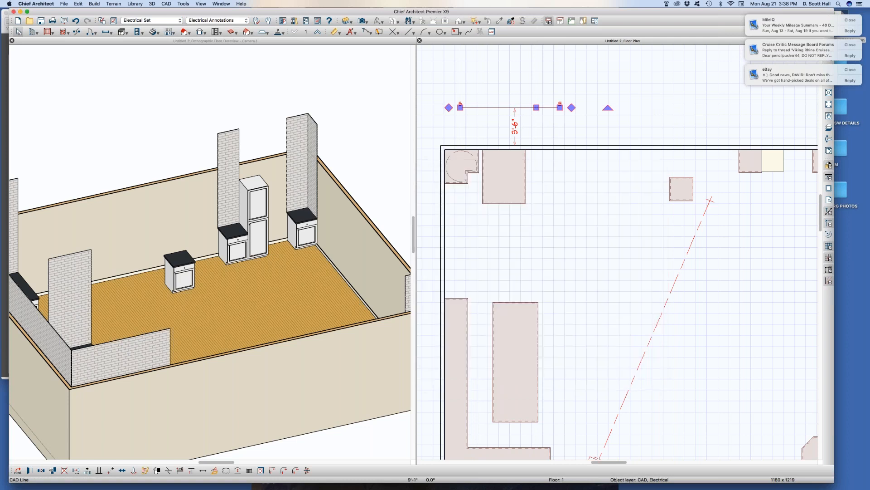
left_click(623, 293)
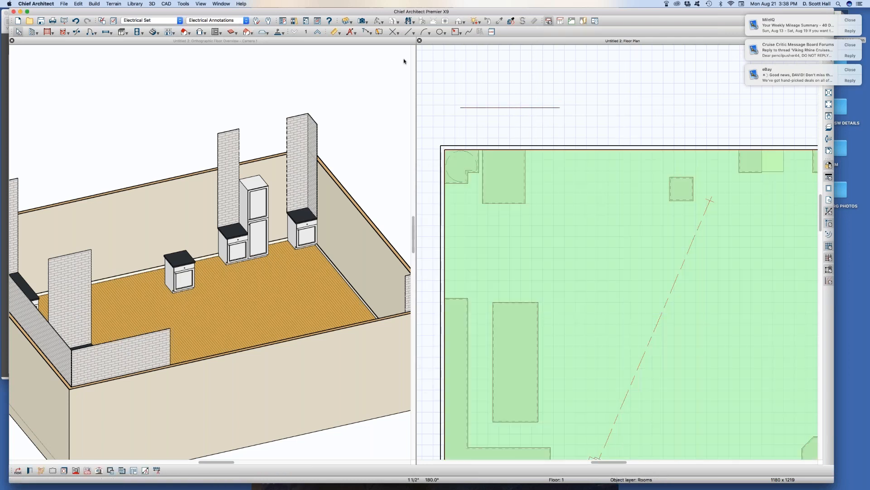
left_click(493, 57)
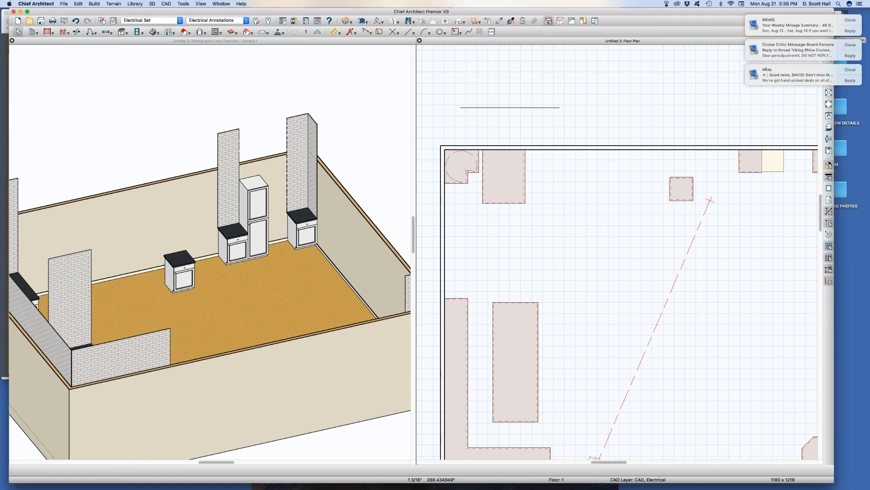
- Move the plan view up to floor 2
left_click(317, 32)
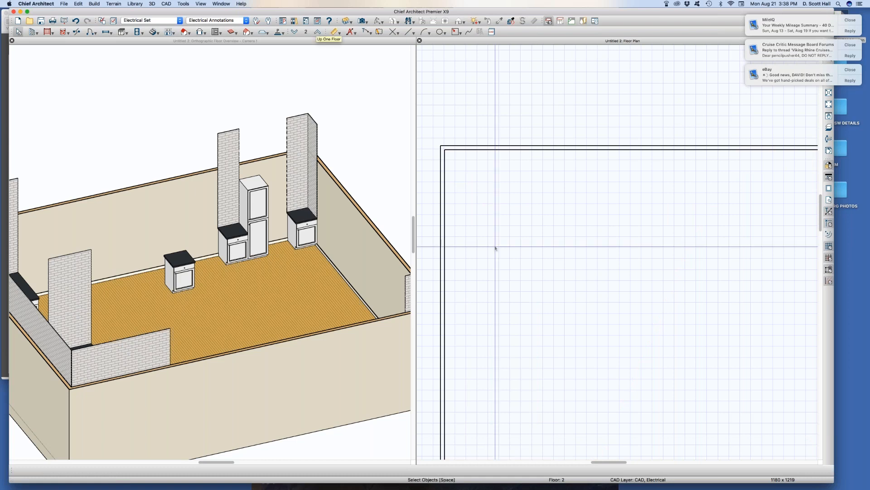
left_click(519, 249)
- Draw a horizontal CAD line about 7'-8" long inside the floor 2 room near its upper-left corner and check its layer
key("l")
left_click_drag(479, 216, 563, 215)
key("space")
left_click(532, 218)
left_click(529, 217)
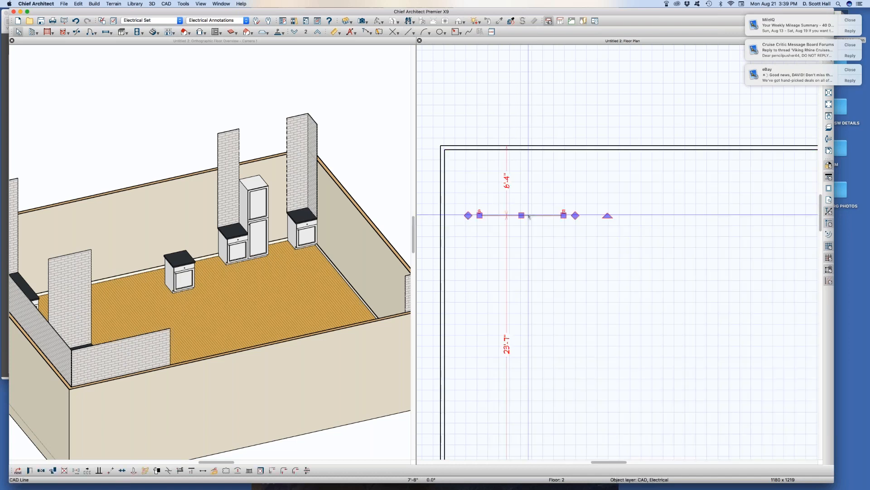
double_click(503, 216)
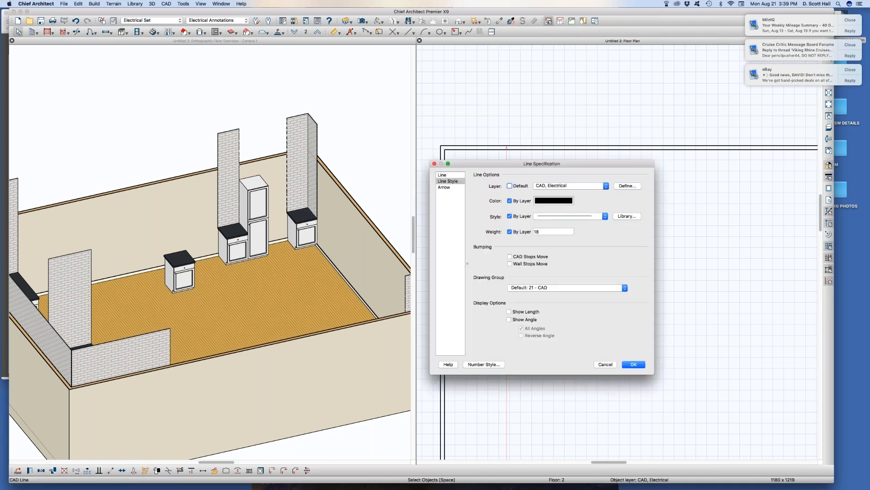
left_click(598, 365)
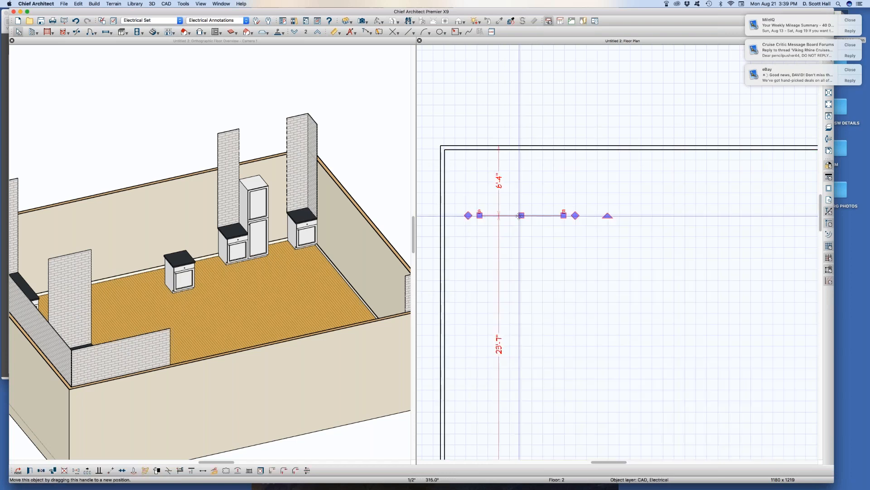
- Delete the test line from floor 2 and clear the selection
scroll(539, 237, "down", 1)
key("Delete")
left_click(530, 171)
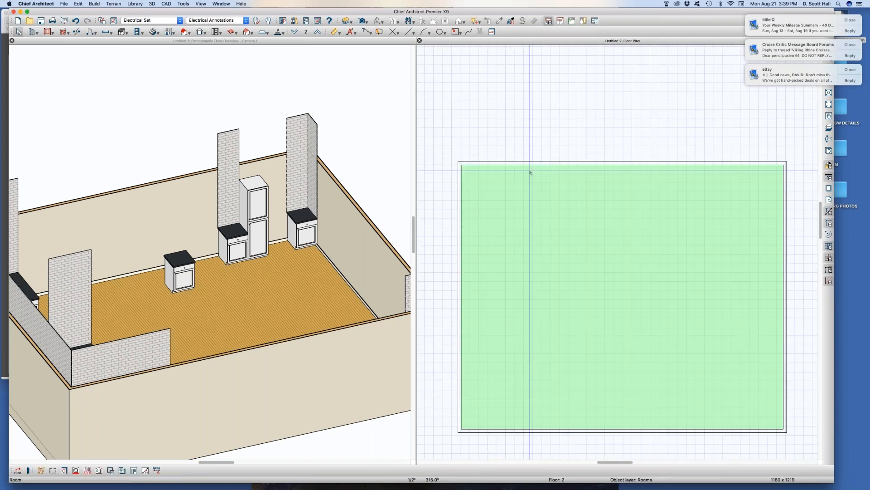
key("Escape")
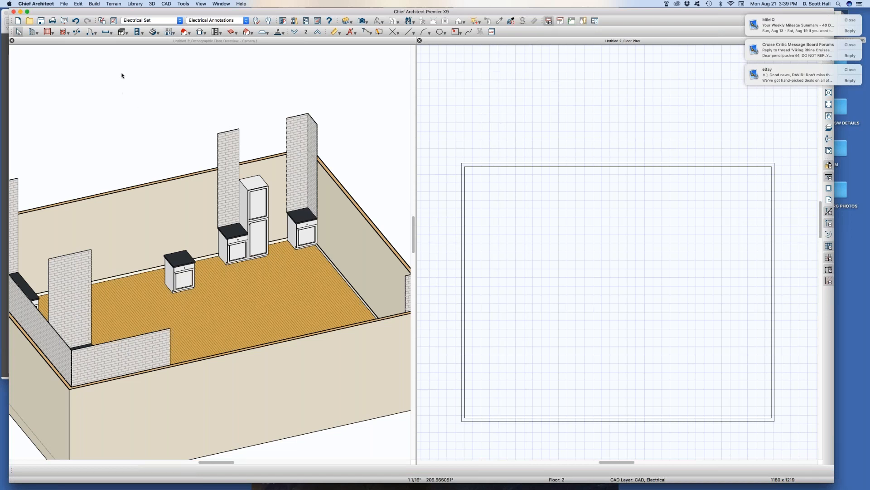
- Review the General CAD defaults for the current layer, line length format, line angle display and framing options
left_click(102, 22)
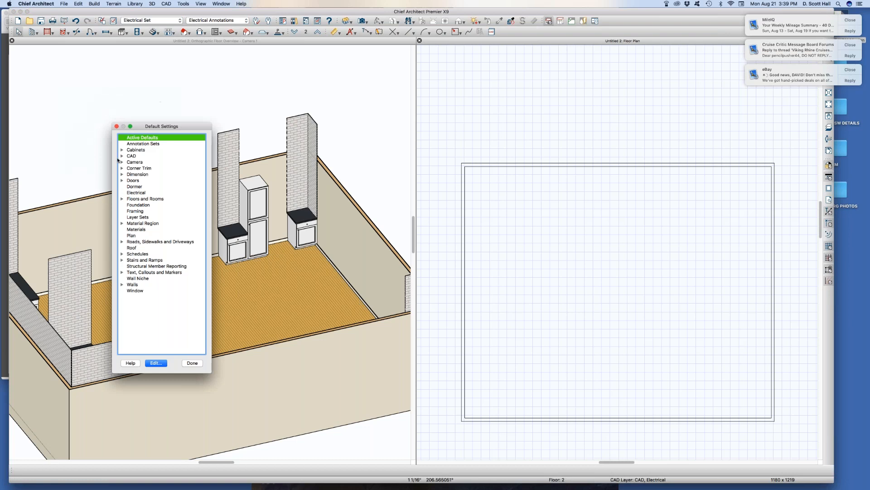
double_click(121, 156)
left_click(140, 163)
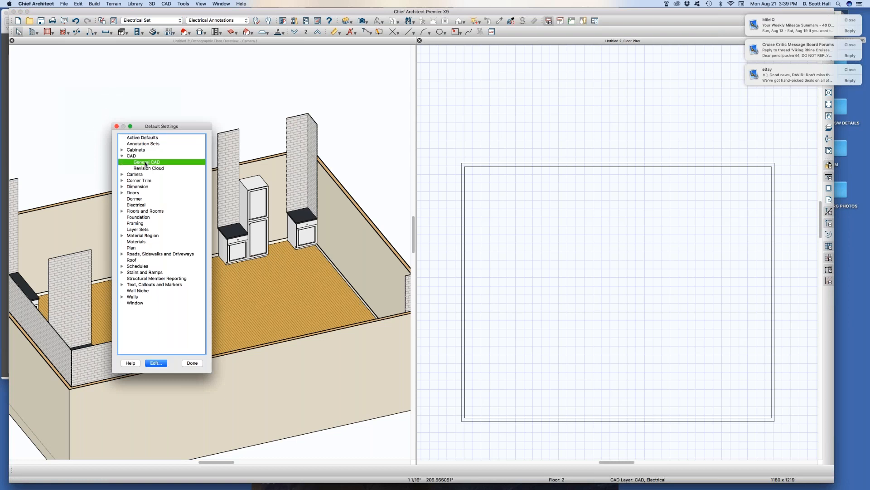
double_click(146, 164)
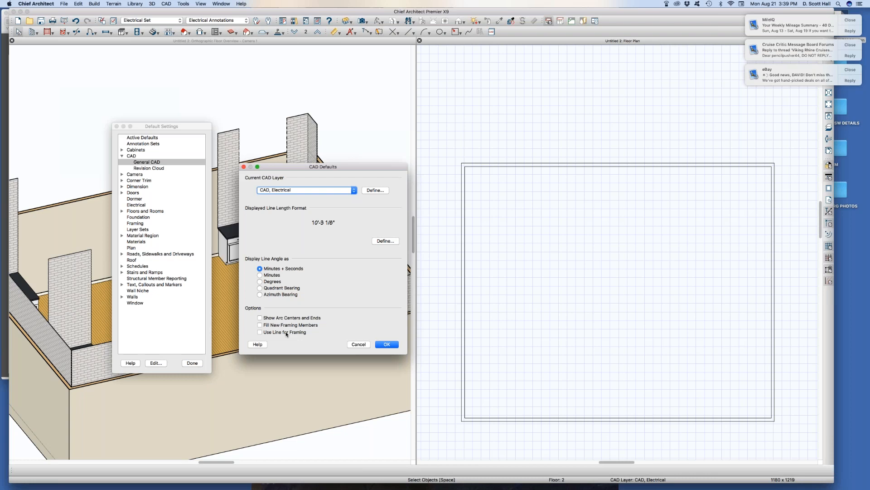
left_click(193, 363)
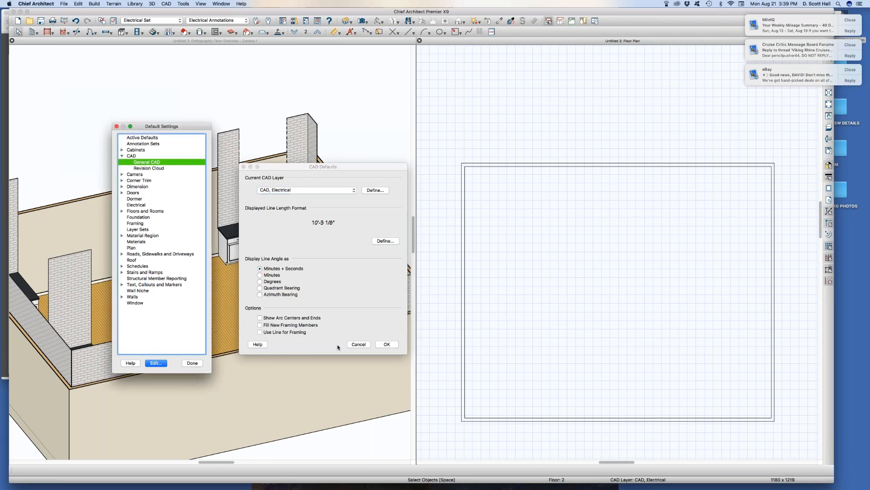
left_click(383, 346)
left_click(192, 363)
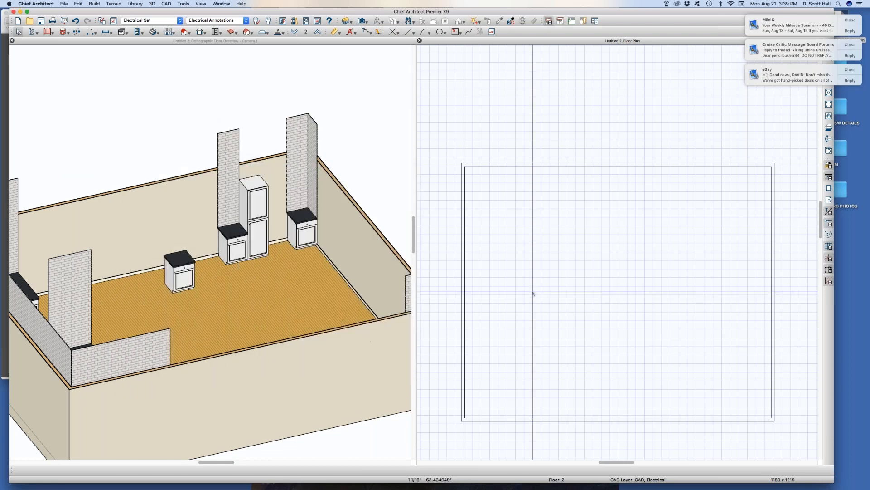
- Draw a closed, irregular six-sided polyline of CAD lines inside the left half of the floor 2 room
key("l")
left_click(486, 298)
left_click(521, 240)
left_click(589, 259)
left_click(565, 299)
left_click(529, 299)
left_click(517, 341)
left_click(486, 298)
key("space")
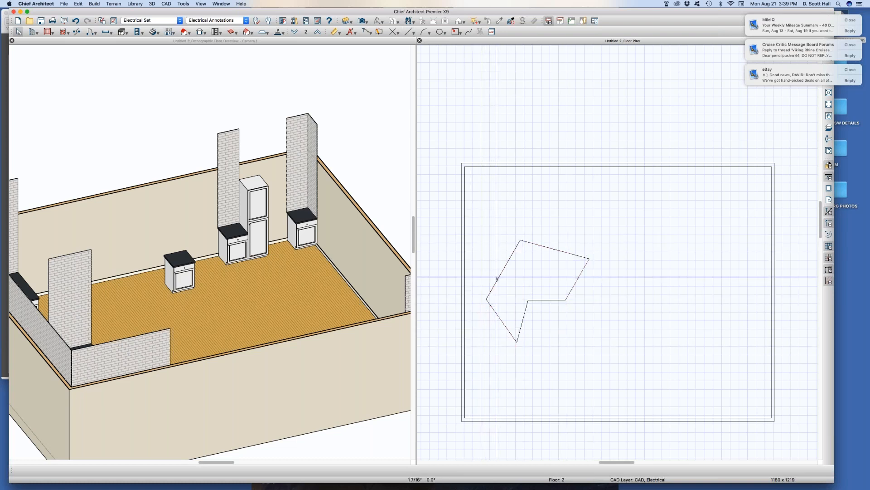
- Turn on Show Length and Show Angle for the six-sided polyline
left_click(497, 278)
key("super+e")
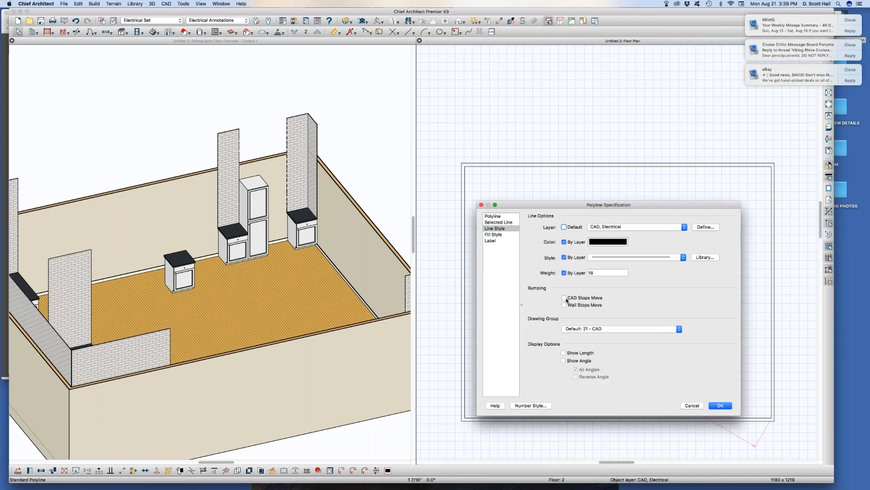
left_click(582, 361)
left_click(587, 352)
key("Return")
scroll(581, 293, "up", 1)
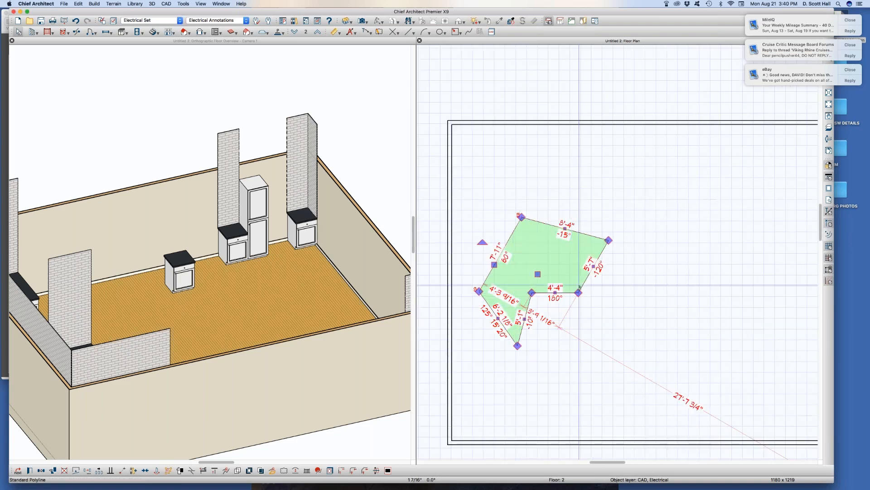
- Stretch the polyline outward so its bottom side is about 13'-11 3/8" and its right side about 8'-8" long
left_click_drag(580, 292, 667, 349)
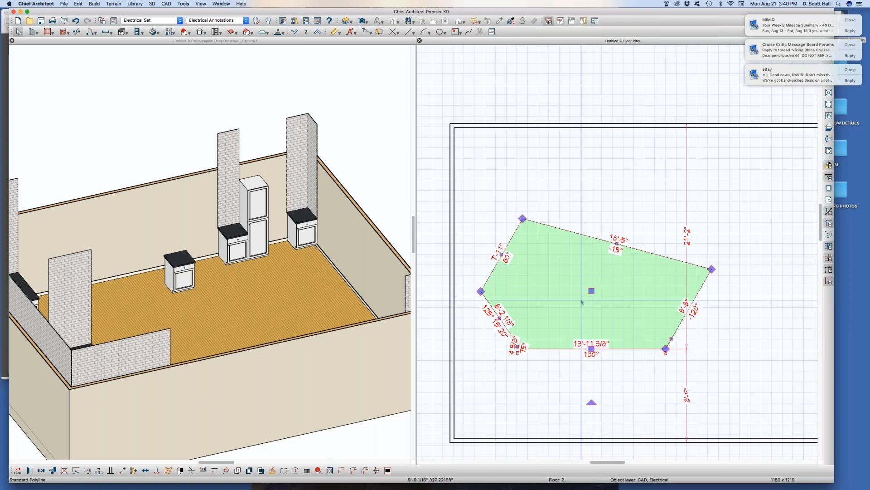
scroll(583, 303, "down", 2)
key("Escape")
scroll(619, 330, "up", 1)
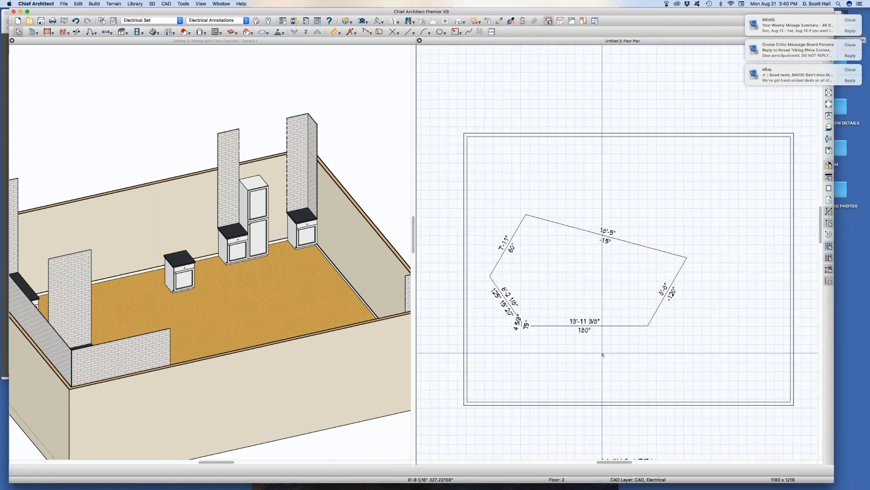
- Copy the labelled polyline and paste the duplicate above the original, across the room's upper wall
left_click(619, 327)
scroll(653, 317, "down", 1)
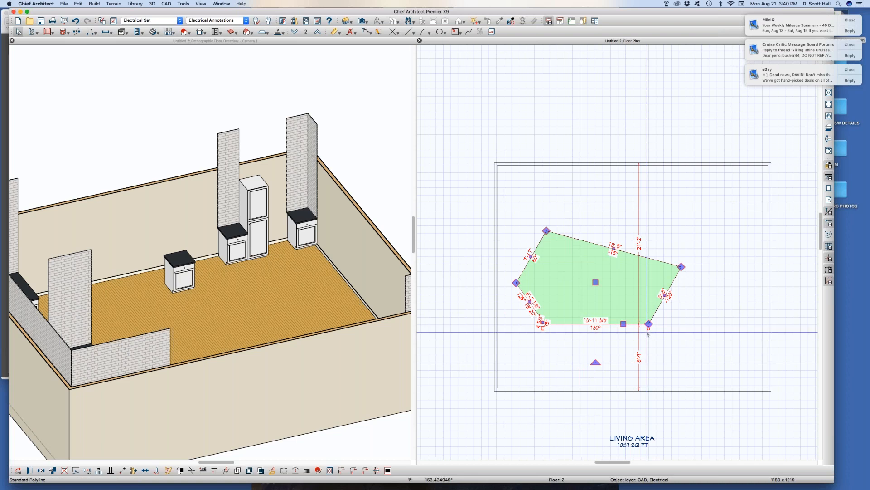
key("Escape")
left_click(611, 126)
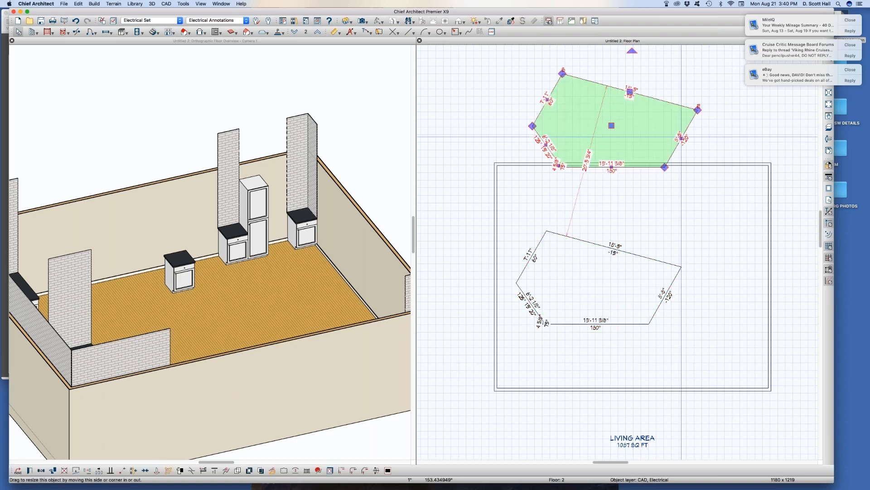
- Review the label, fill style, line style, selected line and polyline settings in the duplicate polyline's specification
double_click(671, 157)
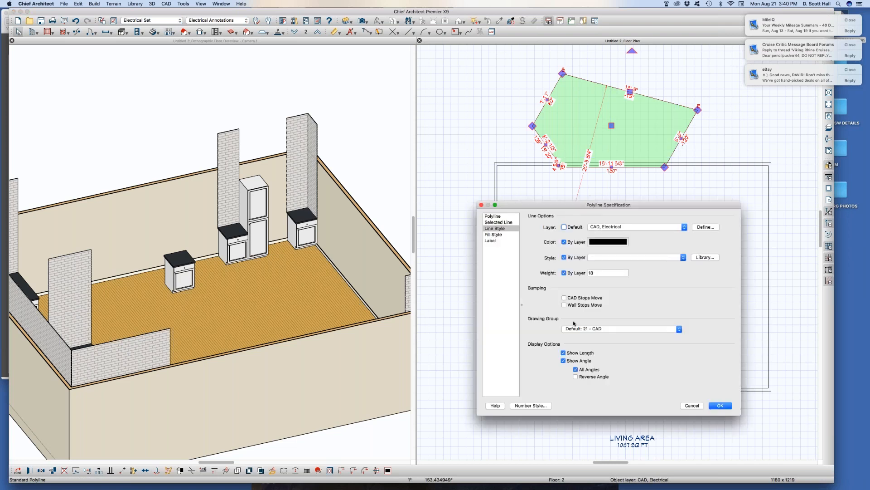
left_click_drag(524, 205, 248, 192)
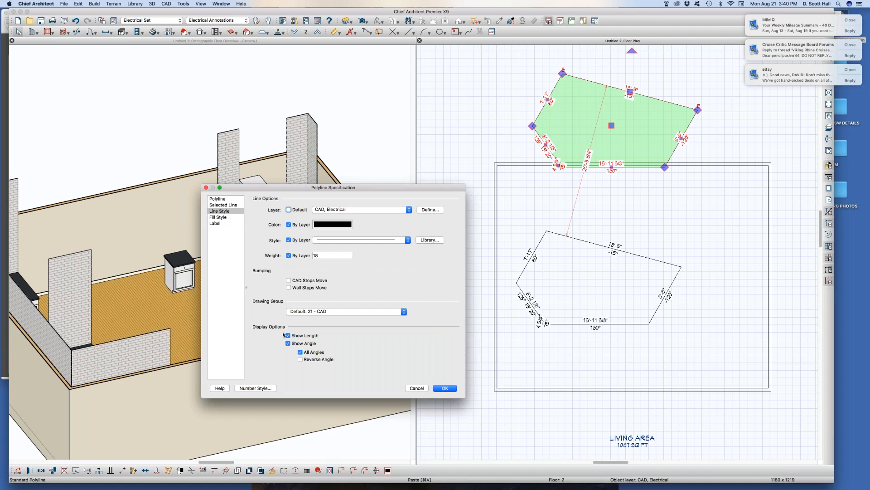
left_click(219, 224)
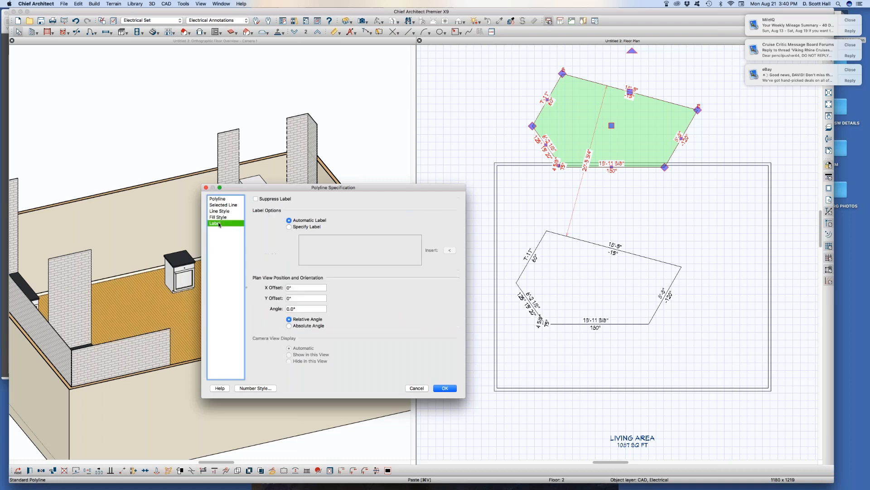
left_click(219, 218)
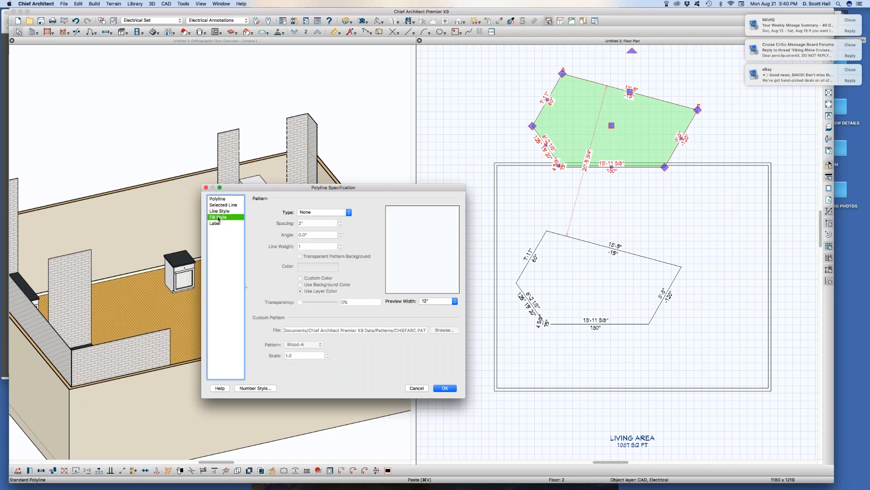
left_click(222, 211)
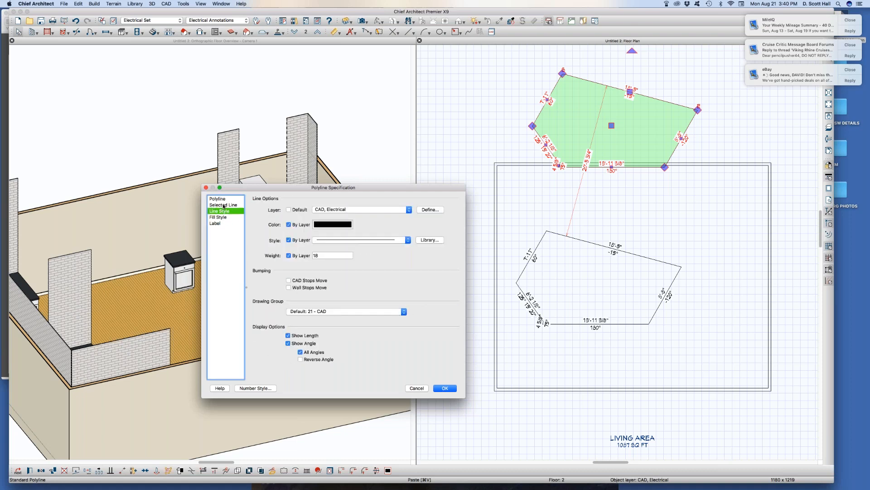
left_click(224, 205)
left_click(222, 199)
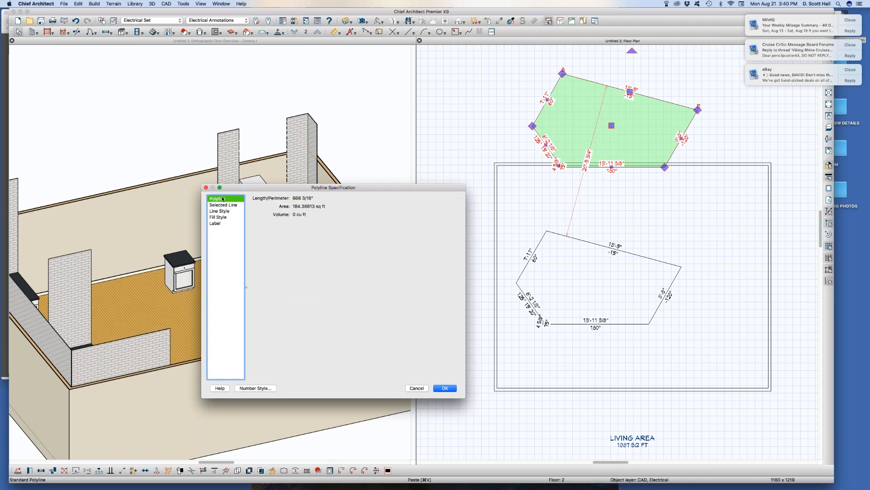
left_click(443, 388)
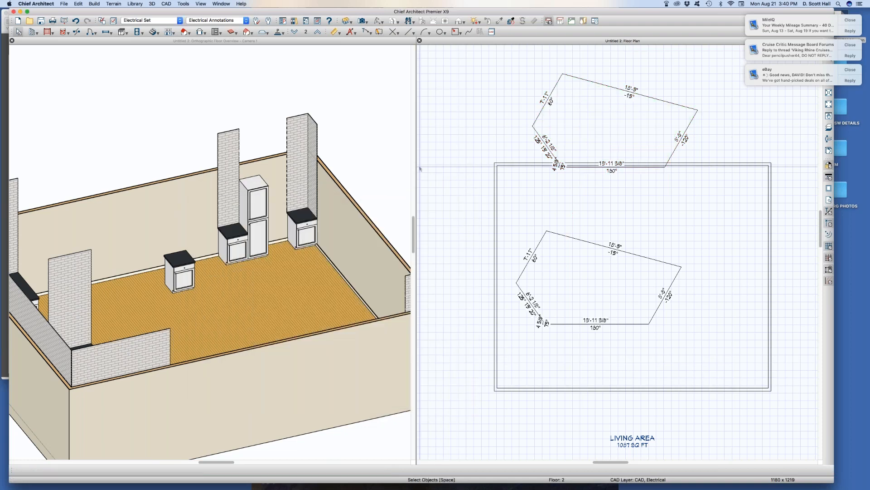
- Set the displayed line length units to mm in the General CAD defaults
key("d")
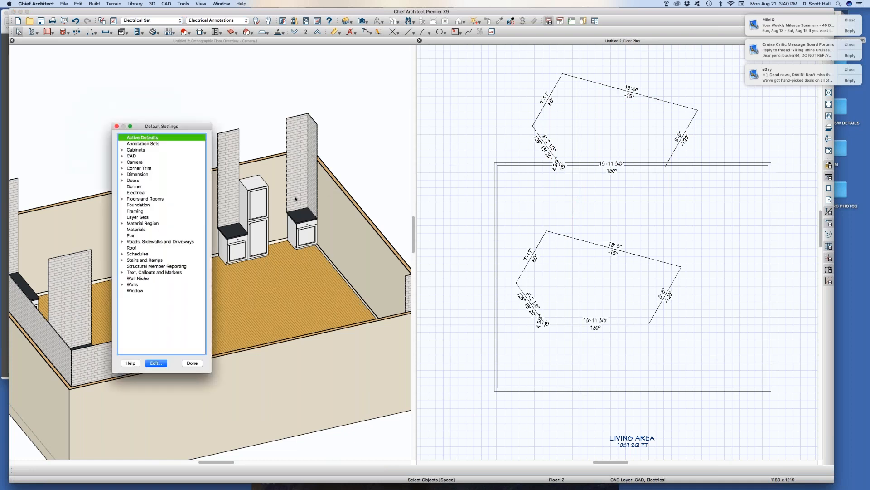
left_click(122, 155)
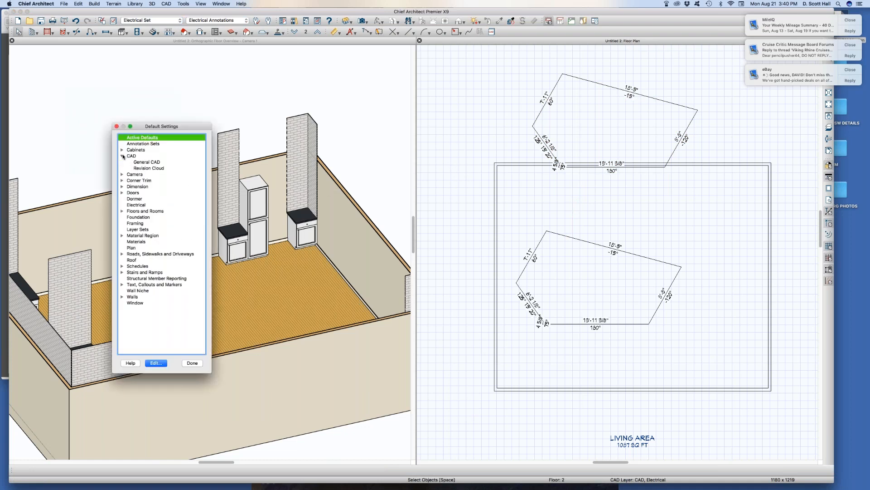
double_click(155, 161)
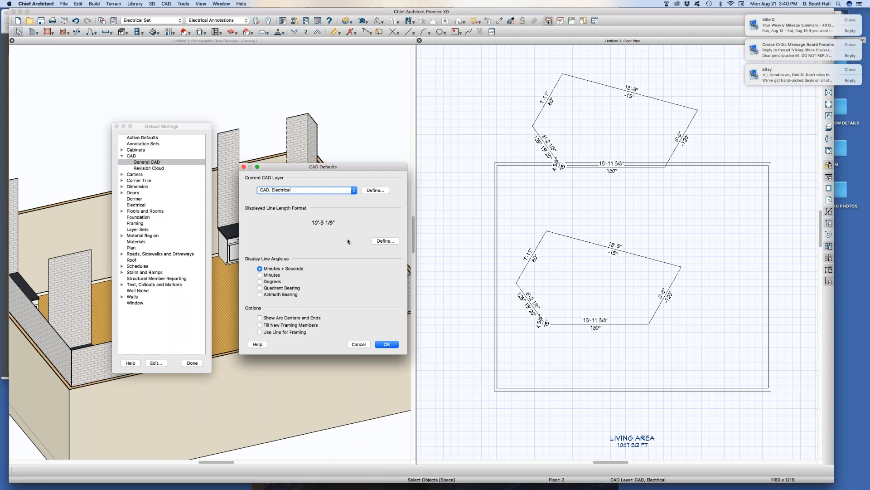
left_click(386, 241)
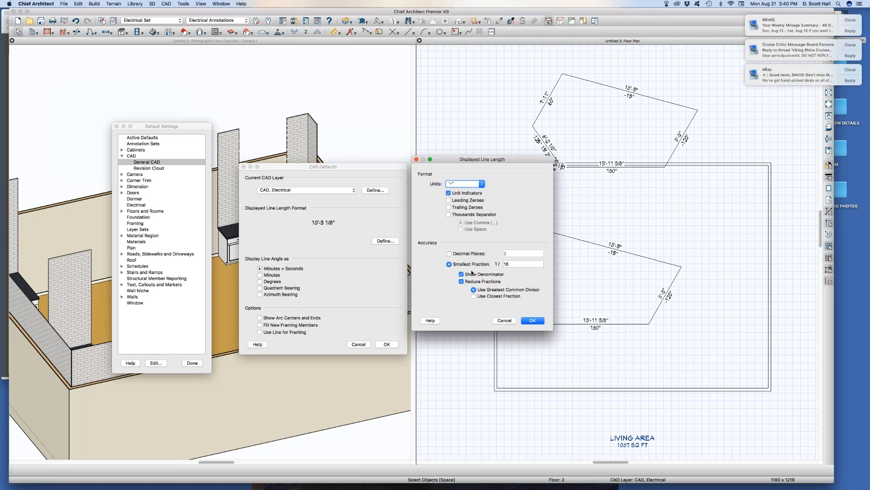
left_click(471, 183)
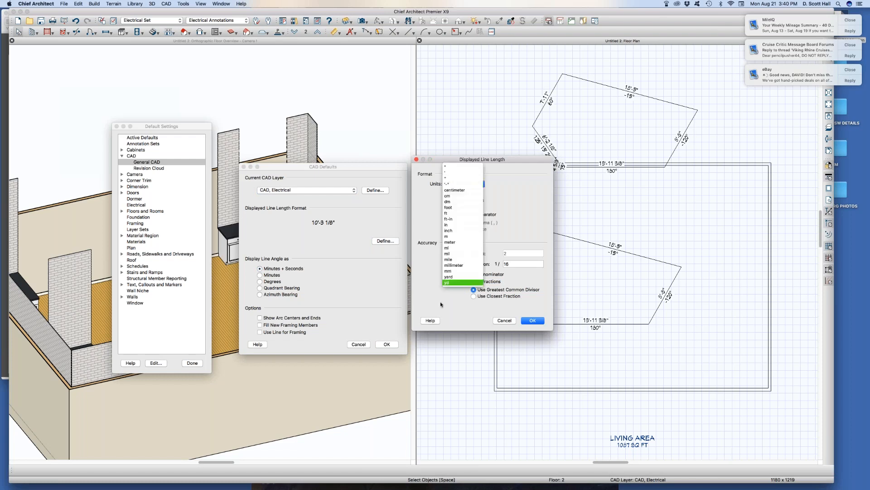
left_click(450, 271)
left_click(532, 321)
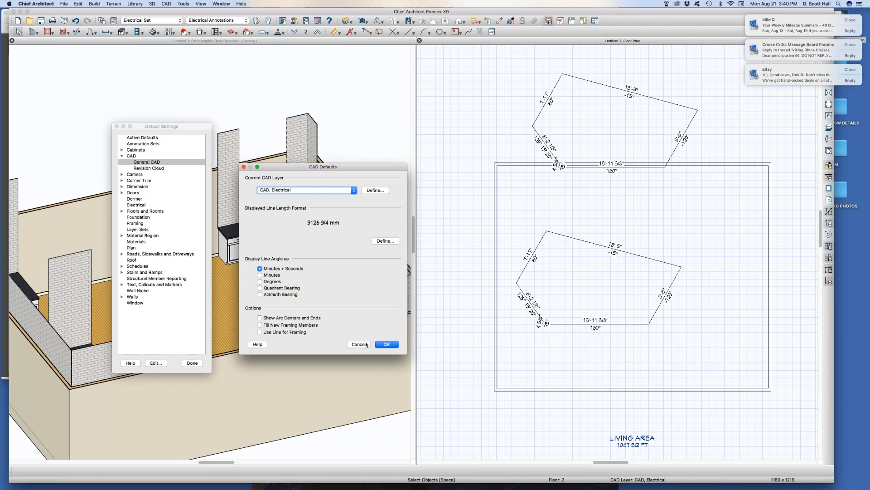
left_click(384, 345)
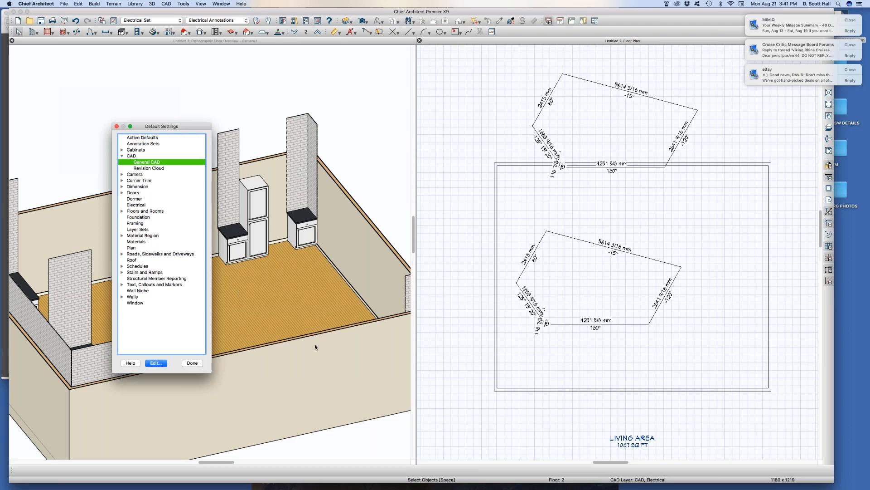
left_click(192, 363)
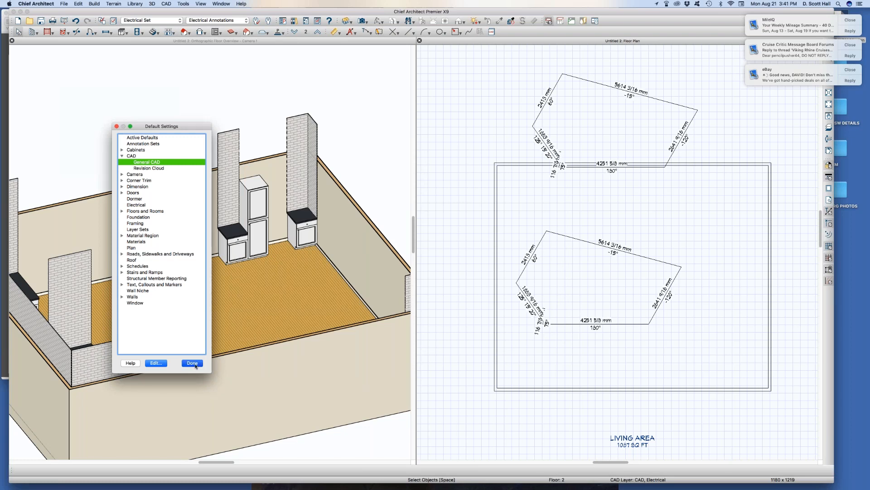
- Stretch the lower polyline's top side upward so its left side is about 3496 mm and its right side about 3966 mm long
left_click(585, 241)
left_click_drag(546, 232, 575, 229)
scroll(636, 203, "down", 2)
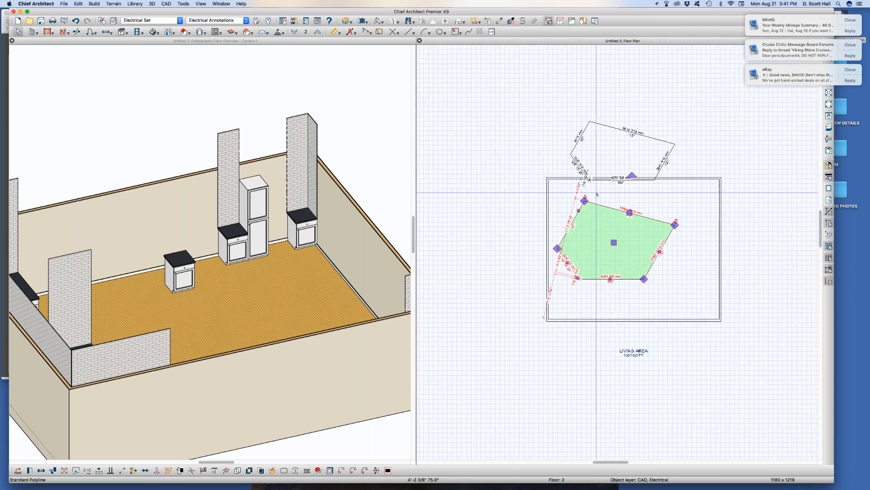
scroll(594, 193, "up", 4)
scroll(669, 215, "down", 1)
scroll(670, 215, "down", 1)
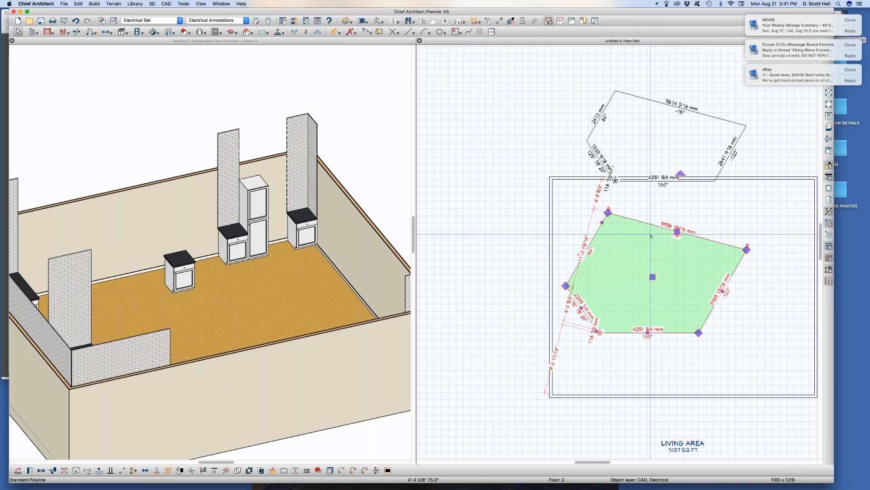
scroll(645, 219, "up", 3)
left_click_drag(634, 195, 762, 307)
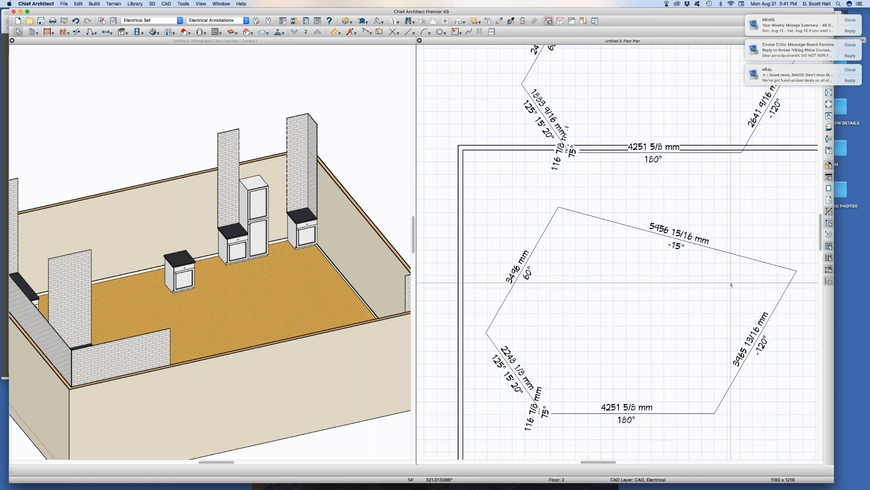
left_click(632, 223)
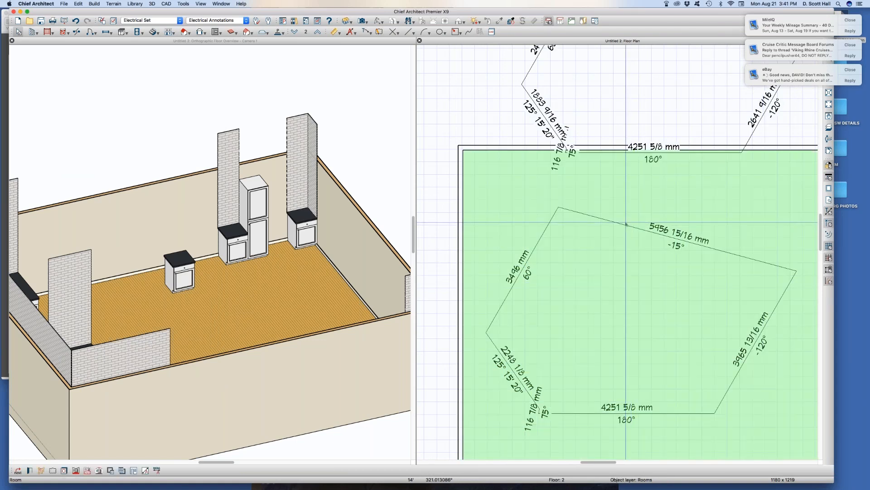
left_click(626, 224)
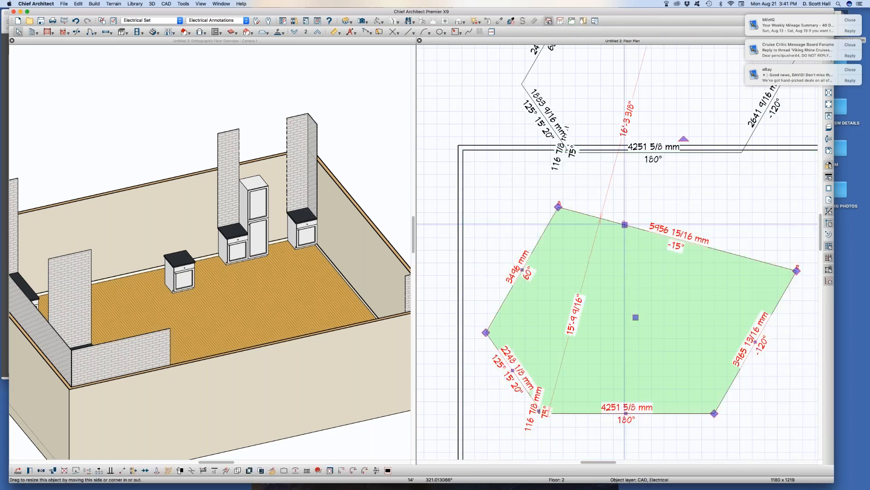
scroll(647, 239, "down", 2)
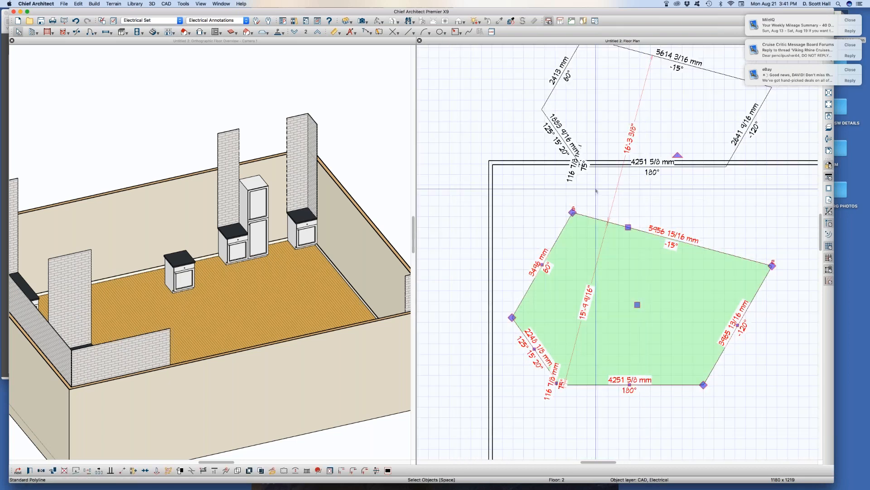
- Stretch the upper polyline down into the room so its bottom side is about 4223 mm and its right side about 3433 mm long
left_click(554, 125)
mouse_move(579, 165)
left_mouse_down()
mouse_move(573, 186)
mouse_move(573, 166)
left_mouse_up()
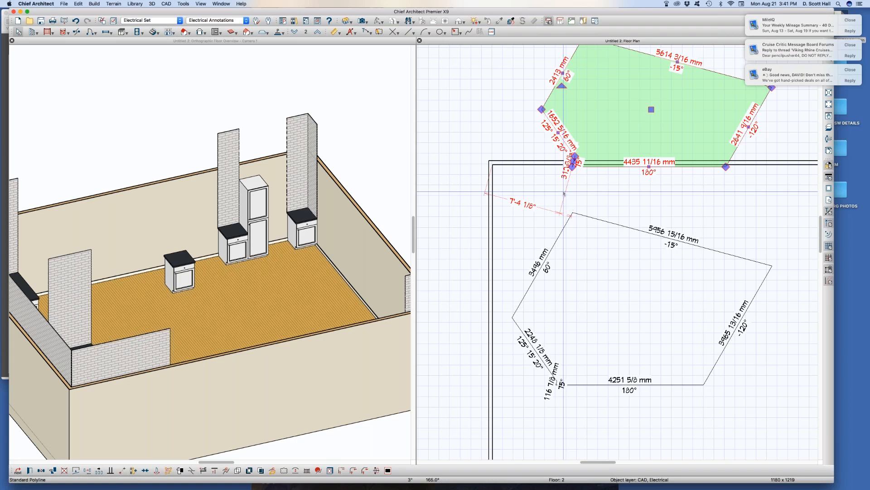
left_click_drag(649, 165, 650, 190)
left_click(750, 220)
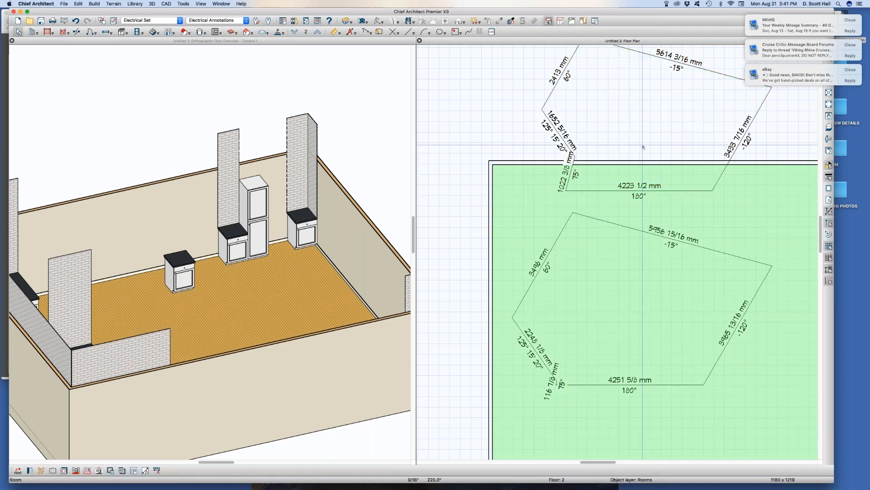
left_click(630, 133)
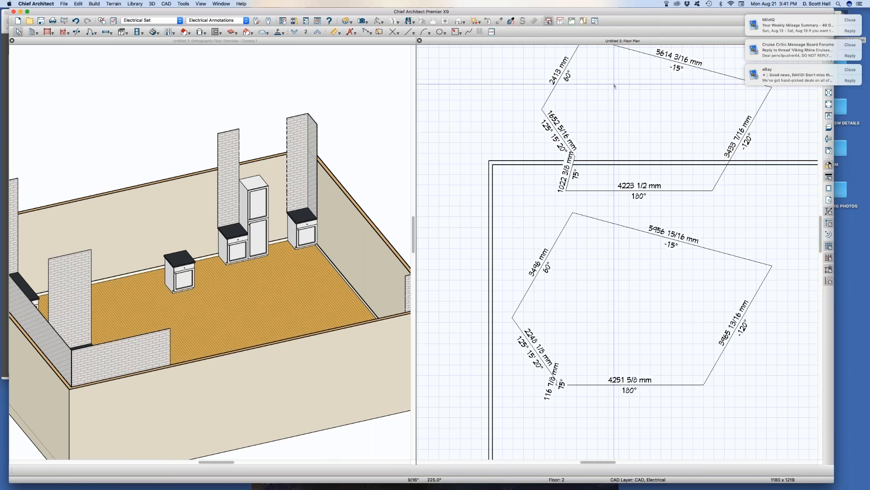
- Switch the active annotation set to Plot Plan Annotations
scroll(669, 199, "down", 5)
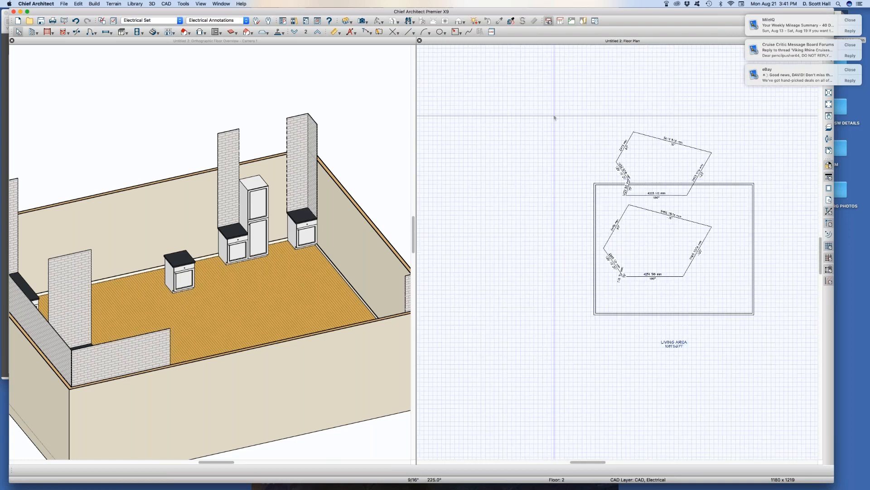
scroll(554, 117, "up", 3)
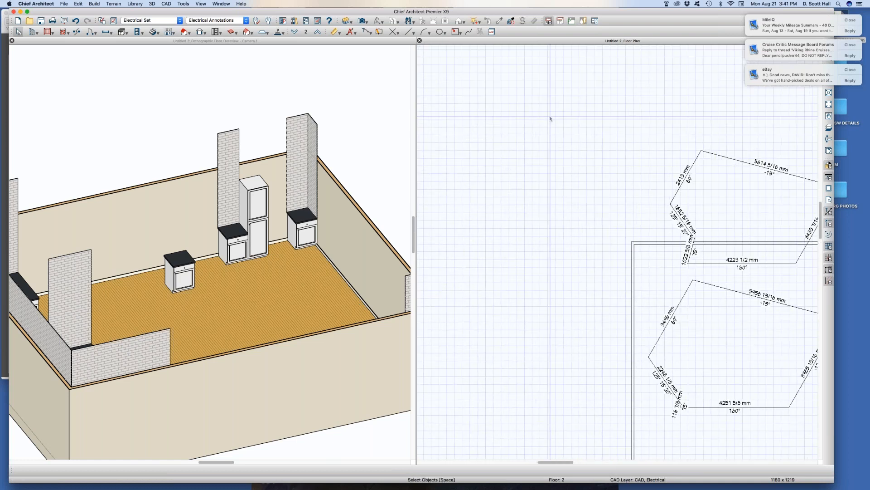
scroll(554, 161, "down", 2)
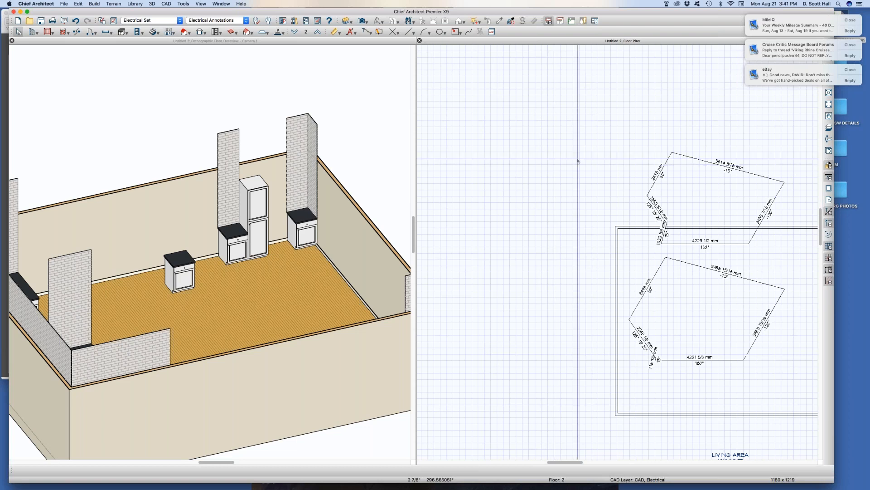
scroll(583, 150, "up", 1)
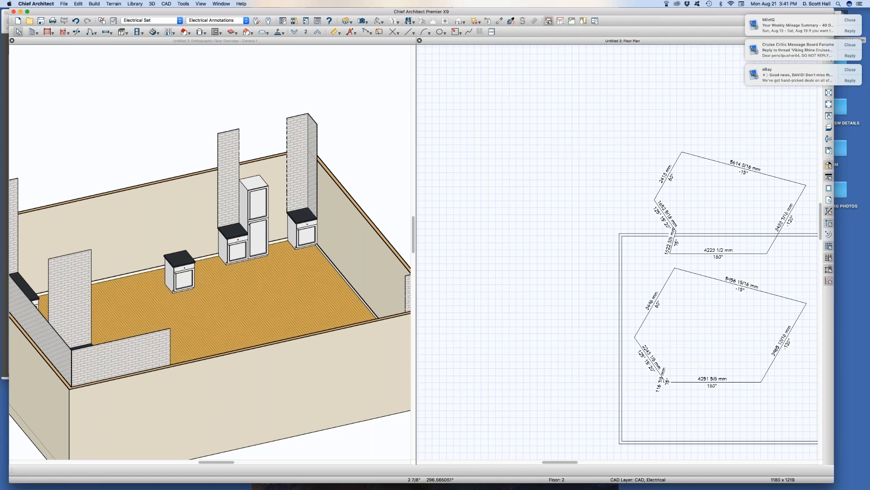
left_click(210, 20)
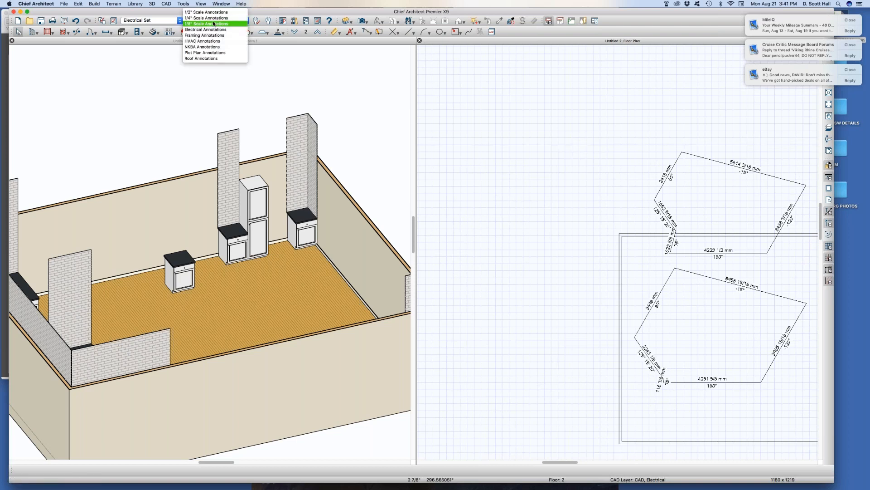
left_click(214, 56)
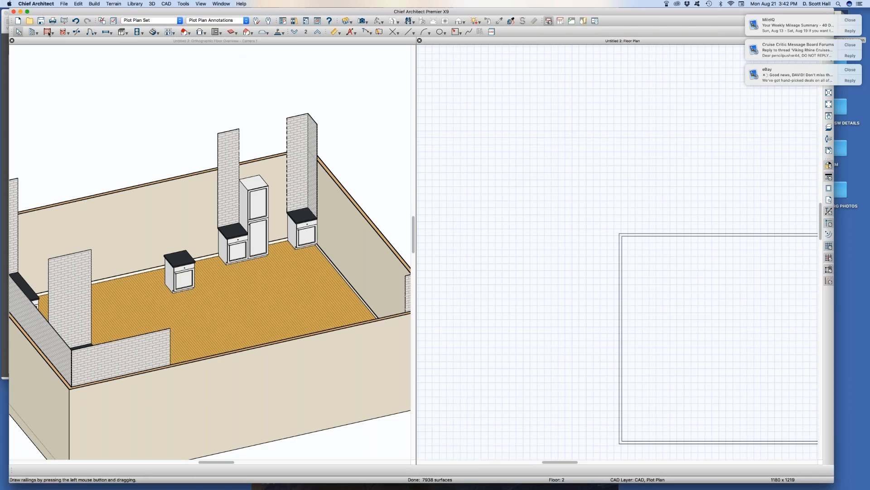
- Check the current CAD layer and the line length format in the General CAD defaults under the plot plan annotation set
left_click(268, 21)
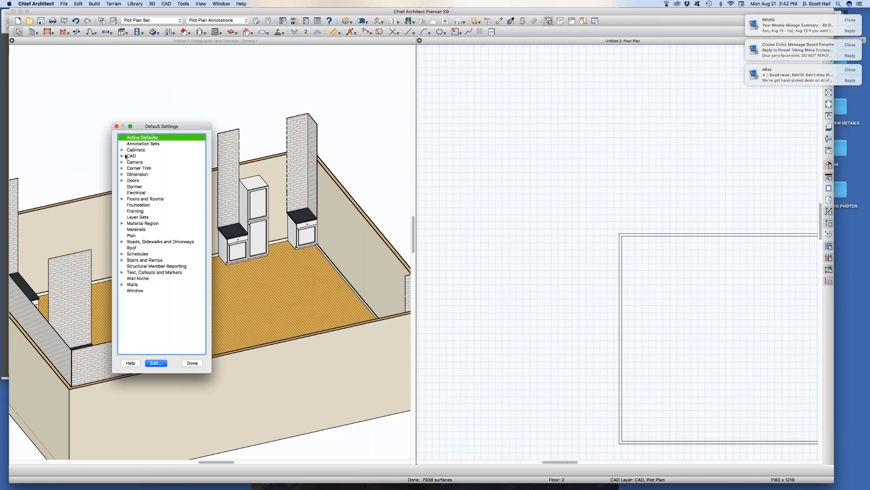
left_click(123, 156)
double_click(159, 162)
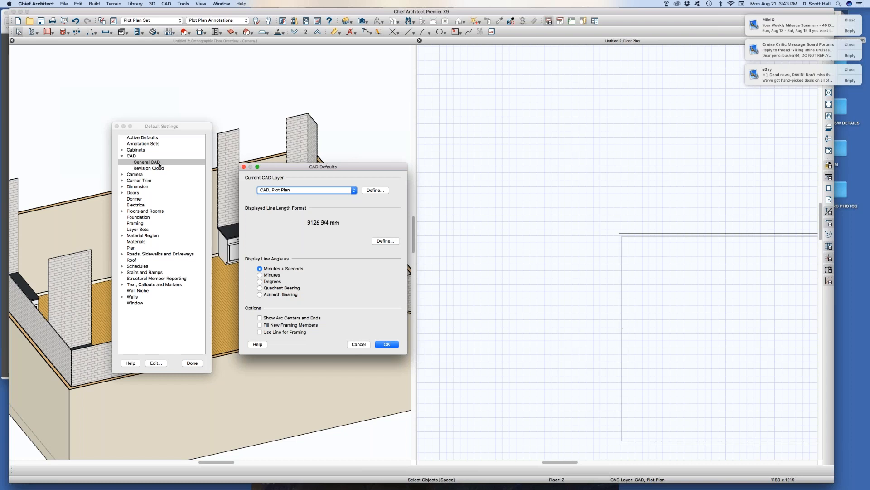
left_click_drag(271, 169, 472, 106)
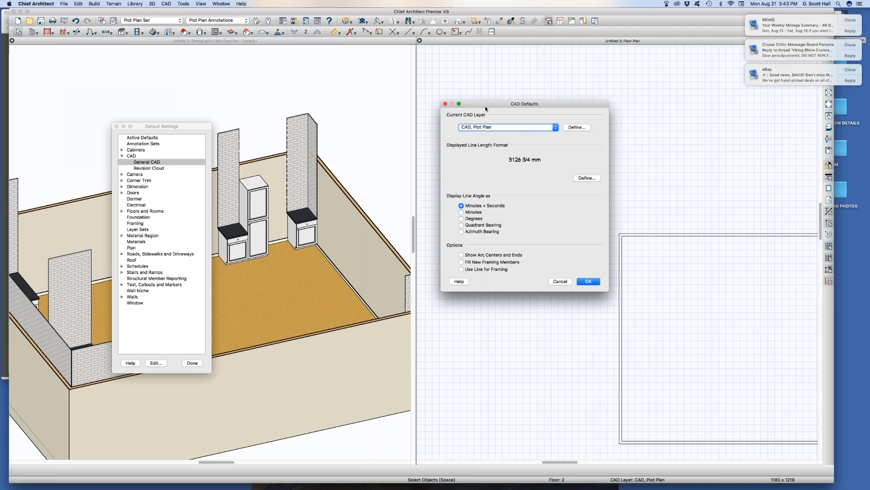
left_click_drag(482, 105, 473, 85)
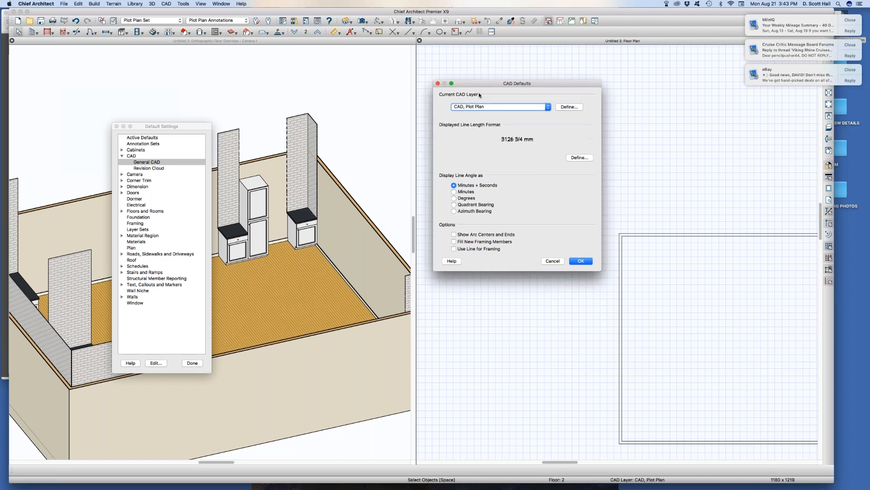
left_click(573, 261)
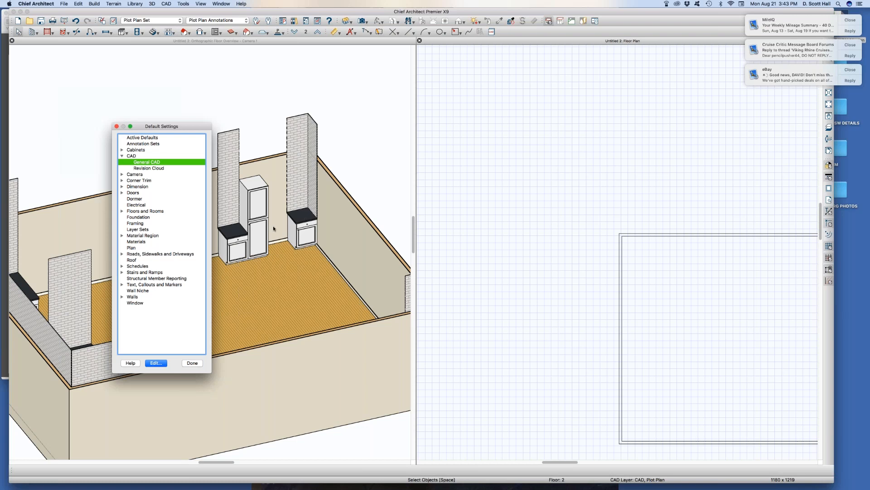
- Examine the General CAD defaults and the General Camera defaults while the floor plan view is active
double_click(140, 162)
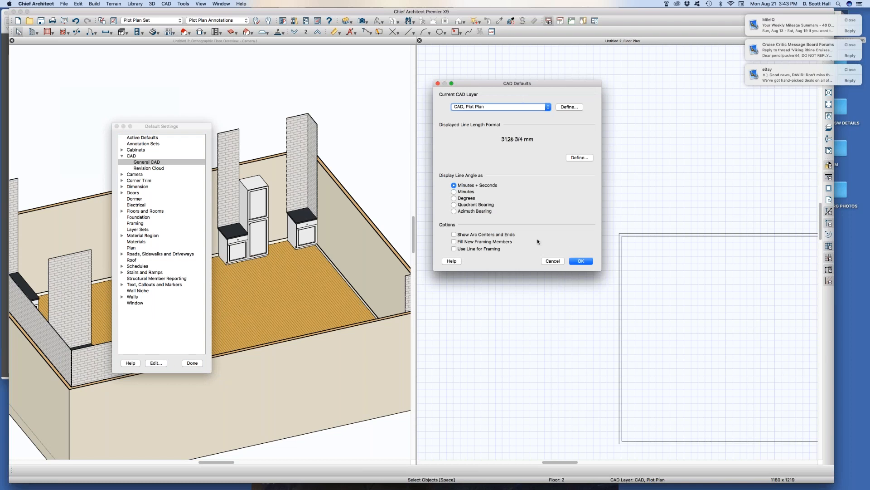
key("Return")
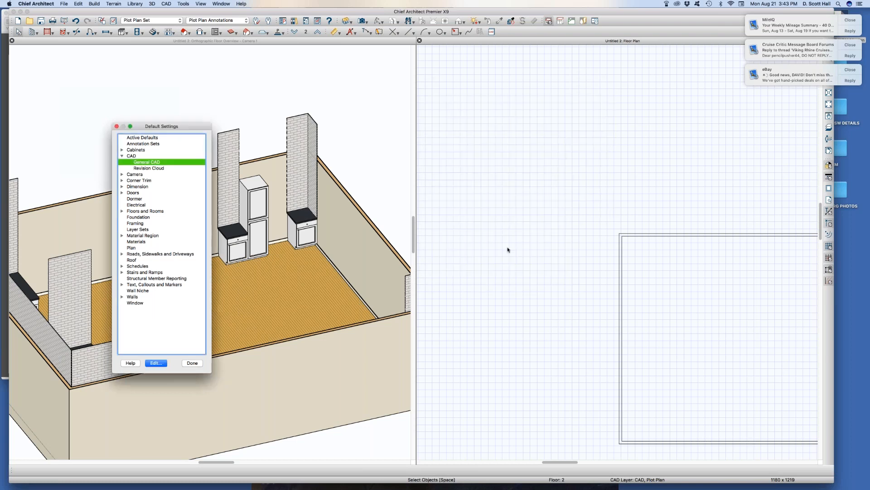
left_click(127, 174)
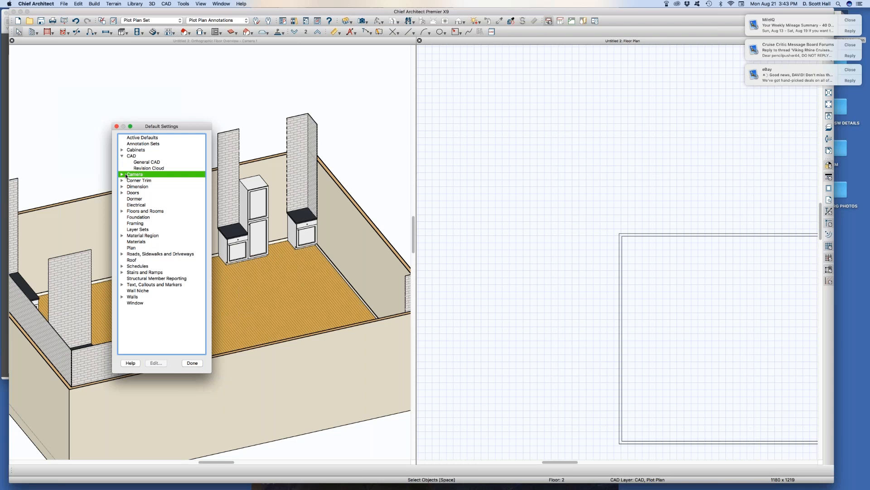
left_click(122, 174)
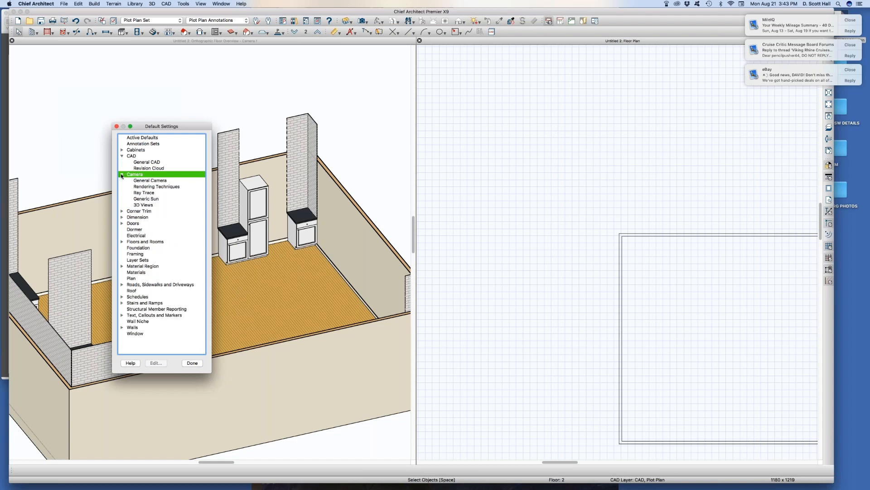
double_click(159, 181)
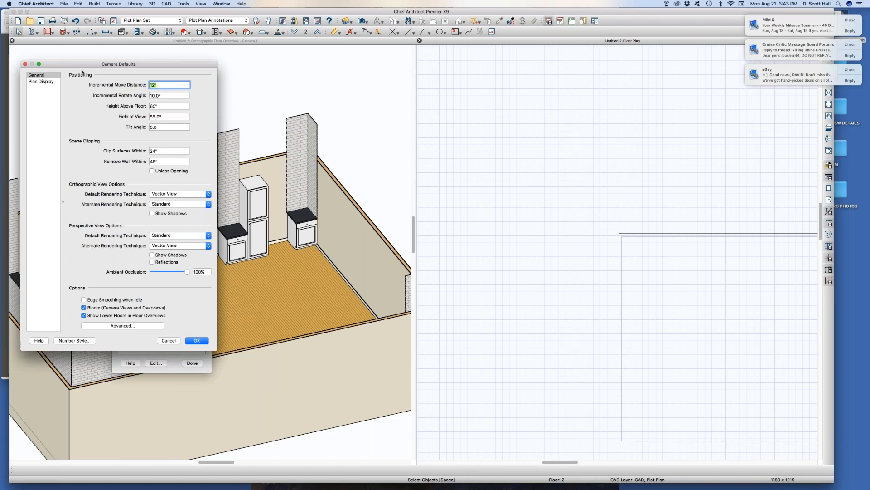
left_click_drag(101, 64, 413, 83)
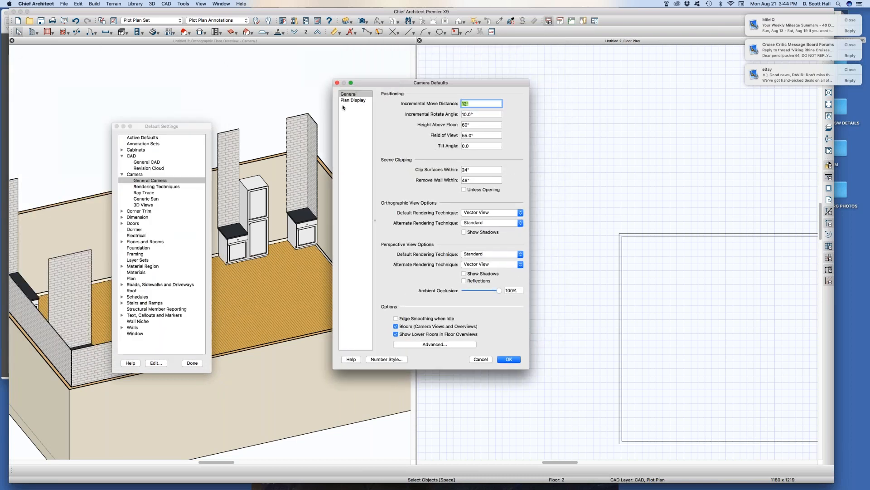
left_click_drag(379, 88, 364, 93)
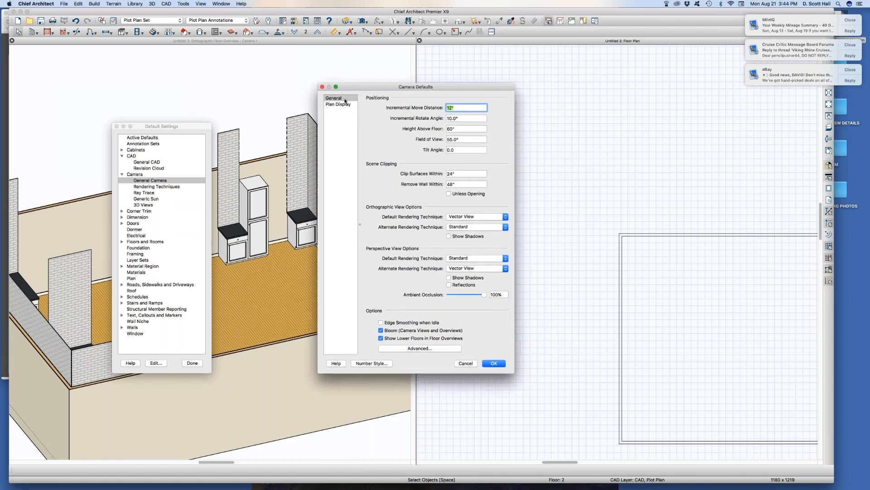
left_click(322, 87)
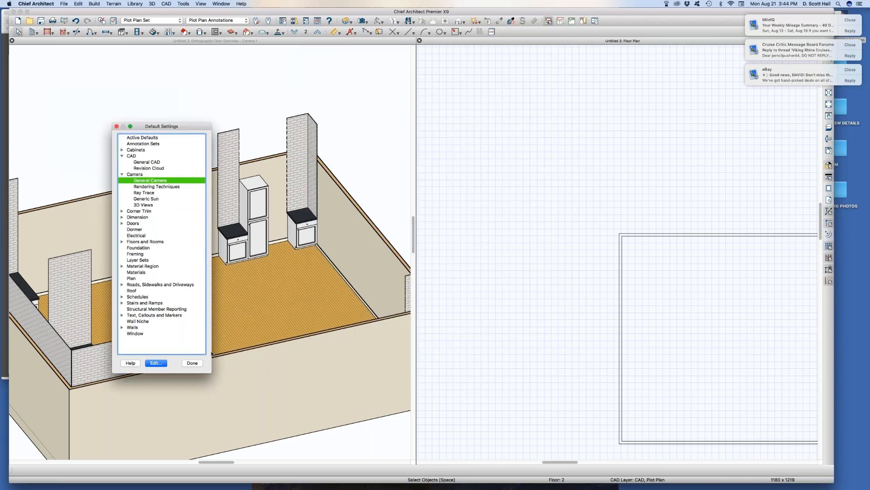
left_click(193, 363)
- With the 3D floor overview active, set the Incremental Move Distance to 0.5" in the General Camera defaults
mouse_move(247, 276)
middle_mouse_down()
mouse_move(245, 288)
mouse_move(240, 279)
middle_mouse_up()
key("d")
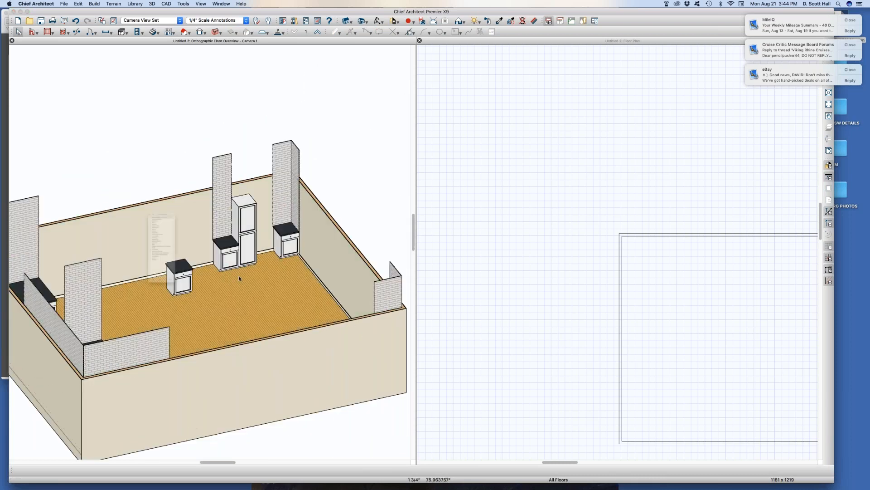
left_click(122, 162)
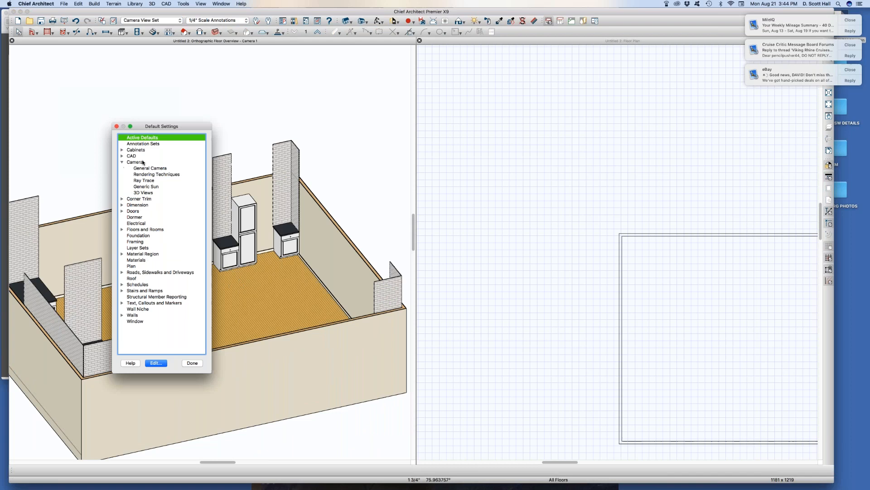
double_click(150, 168)
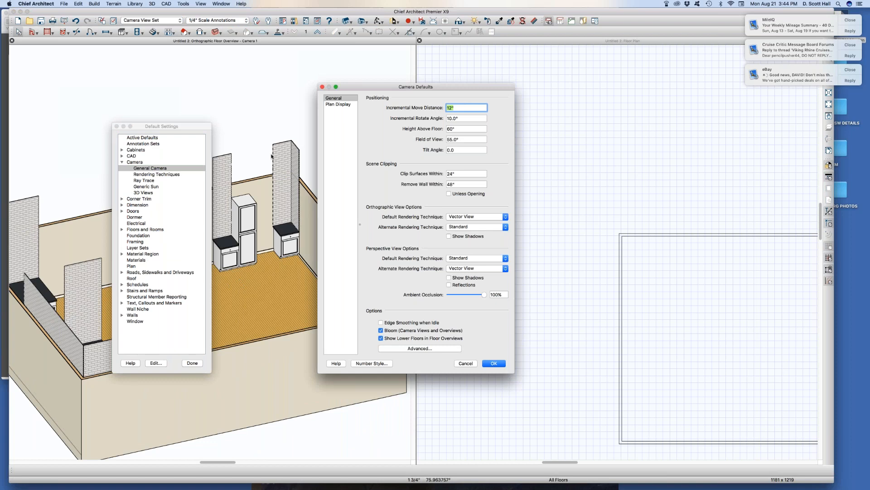
type(".5")
left_click(493, 363)
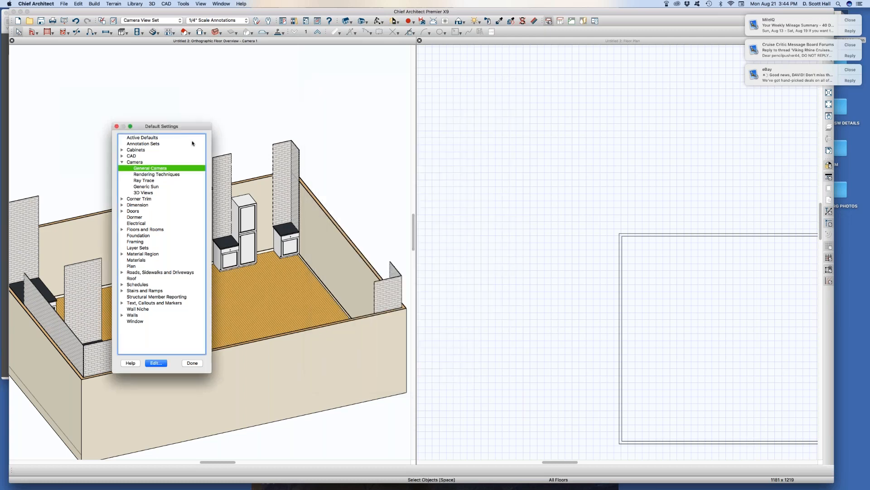
left_click(193, 362)
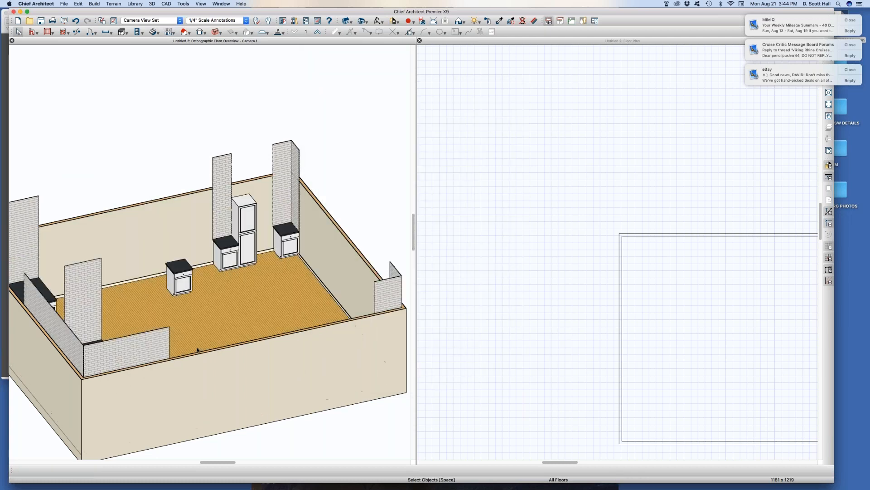
- Orbit the 3D floor overview around the room to test the camera movement
left_click(189, 347)
left_click_drag(190, 349, 183, 329)
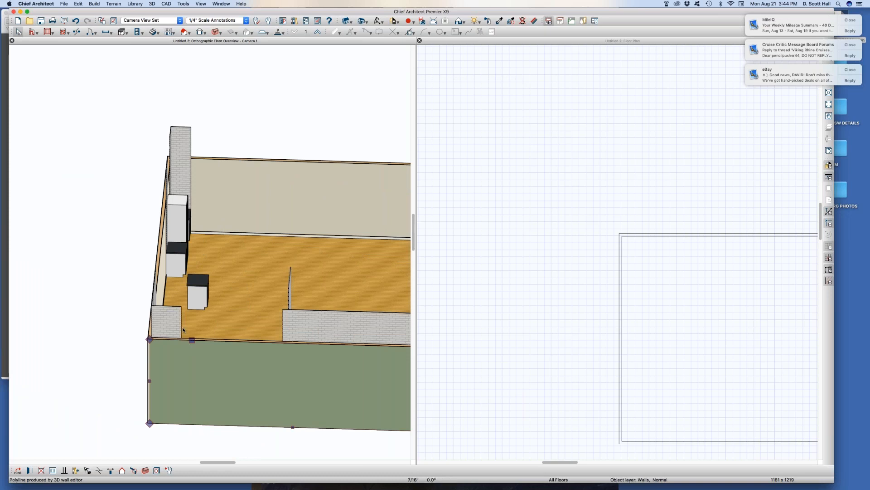
left_click(186, 306)
left_click(291, 113)
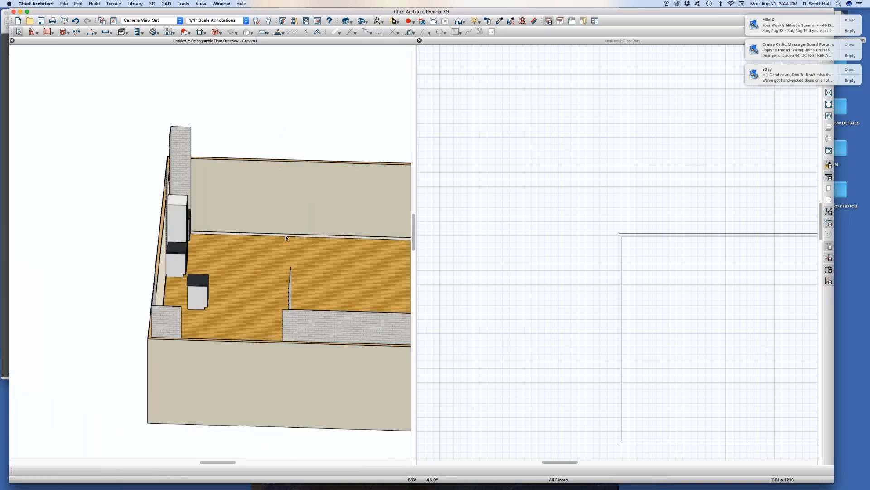
middle_click_drag(308, 284, 232, 307)
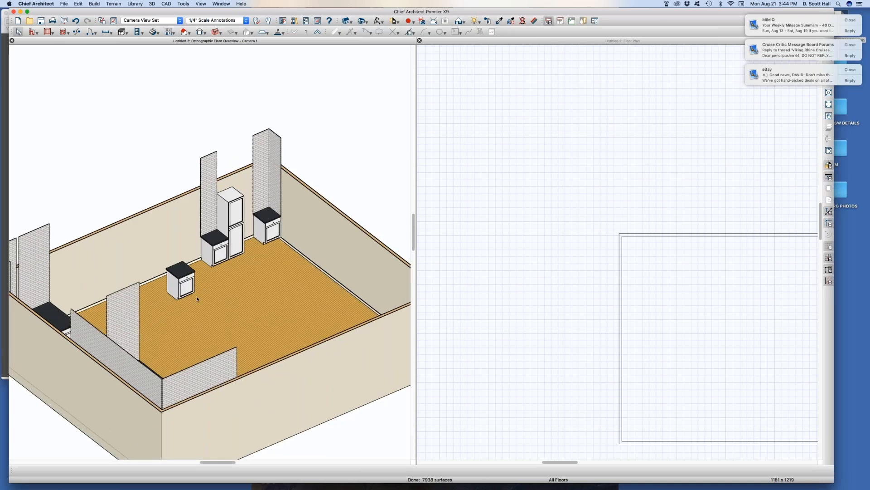
- Set the Incremental Rotate Angle to 0.5° in the General Camera defaults
key("d")
left_click_drag(141, 126, 424, 123)
left_click(405, 158)
double_click(435, 165)
key("Tab")
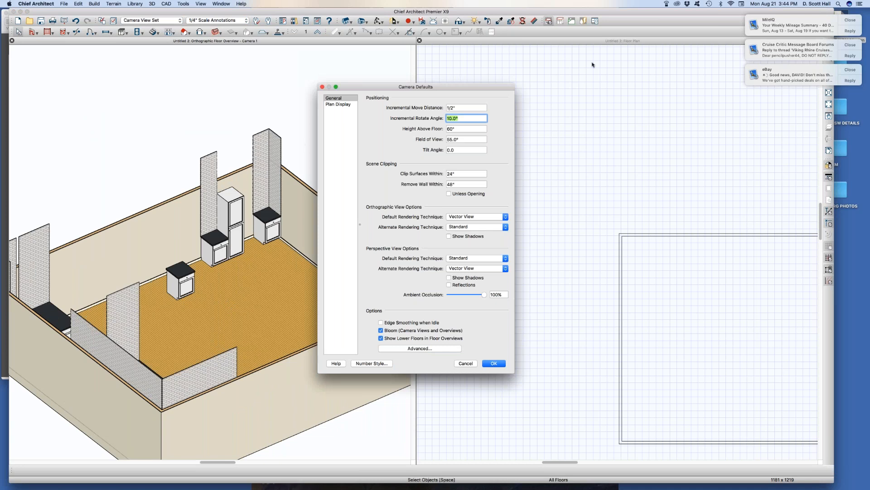
key("shift+Tab")
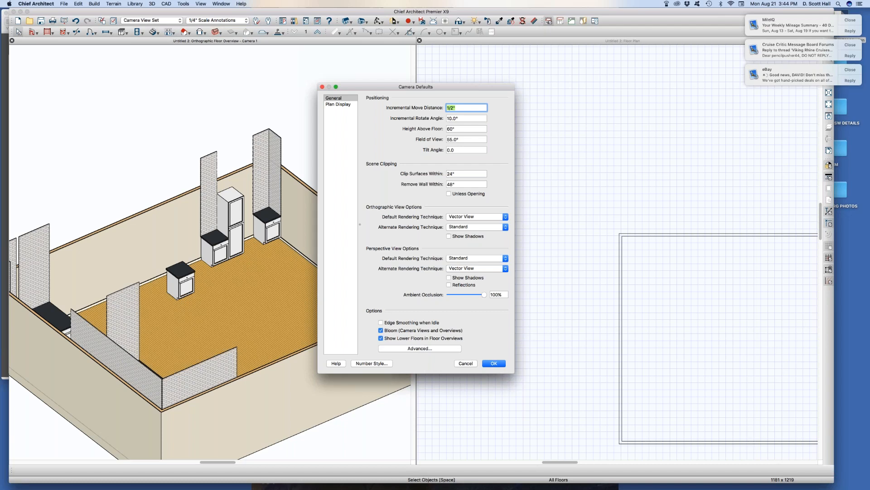
key("Tab")
type(".5")
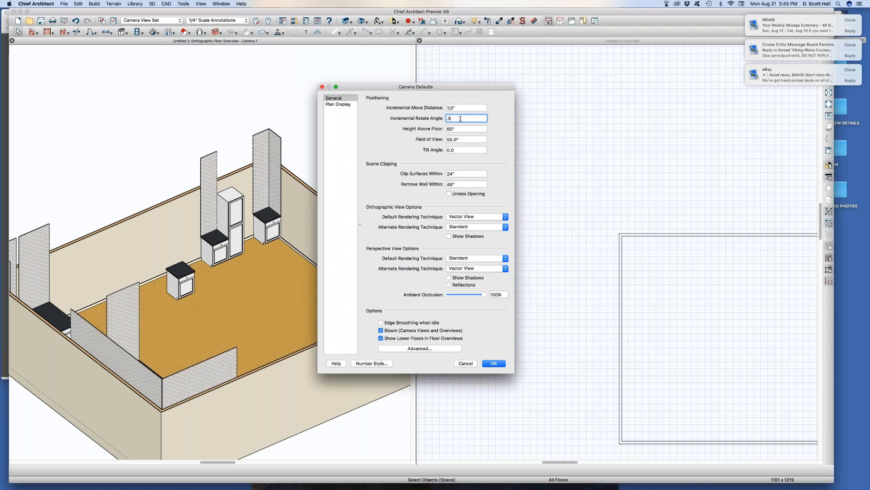
key("Return")
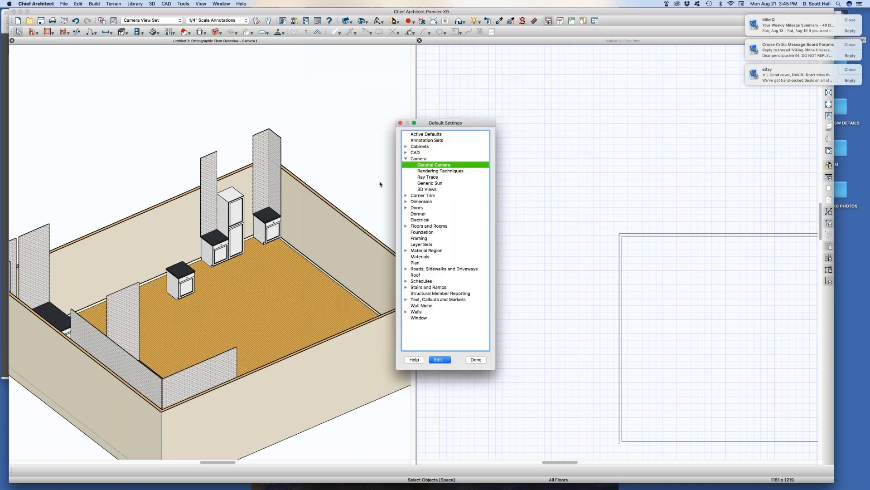
left_click(472, 357)
- Close the 3D floor overview and switch the floor plan to floor 1 with the whole building outline in view
left_click(370, 323)
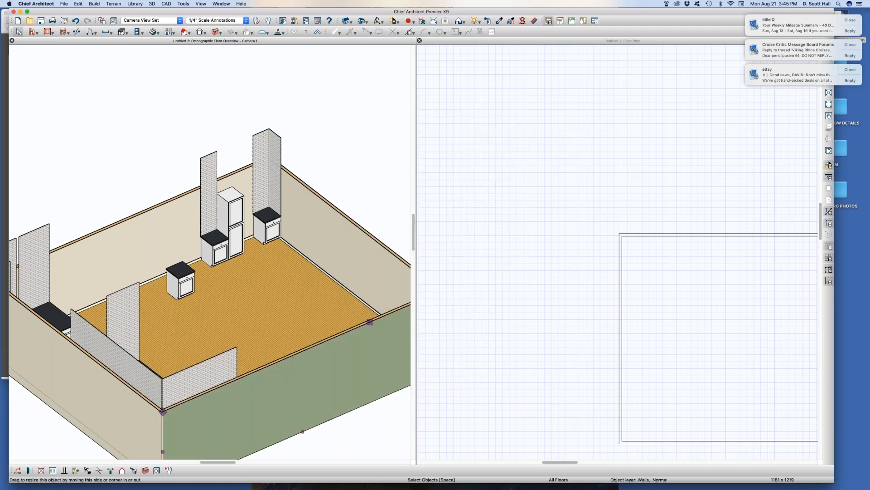
left_click(364, 324)
key("Escape")
key("super+w")
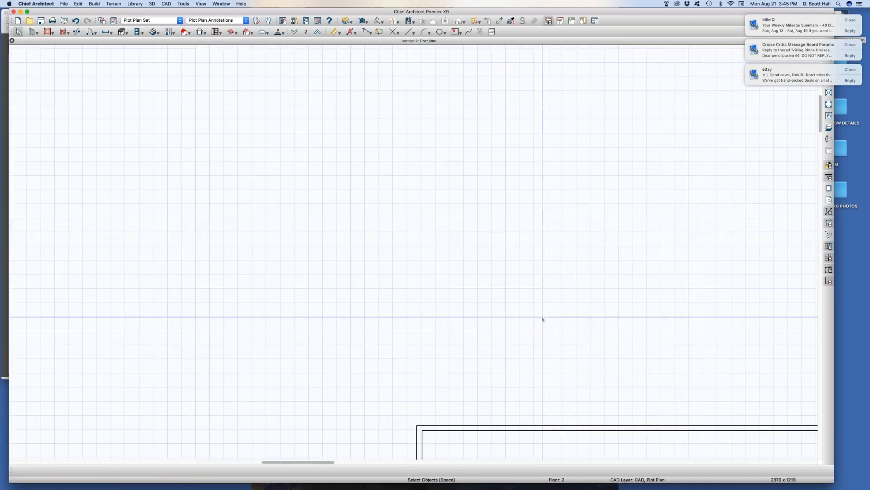
scroll(476, 218, "down", 3)
scroll(539, 330, "up", 1)
scroll(539, 306, "up", 1)
left_click(470, 256)
key("Page_Down")
left_click(469, 270)
key("Escape")
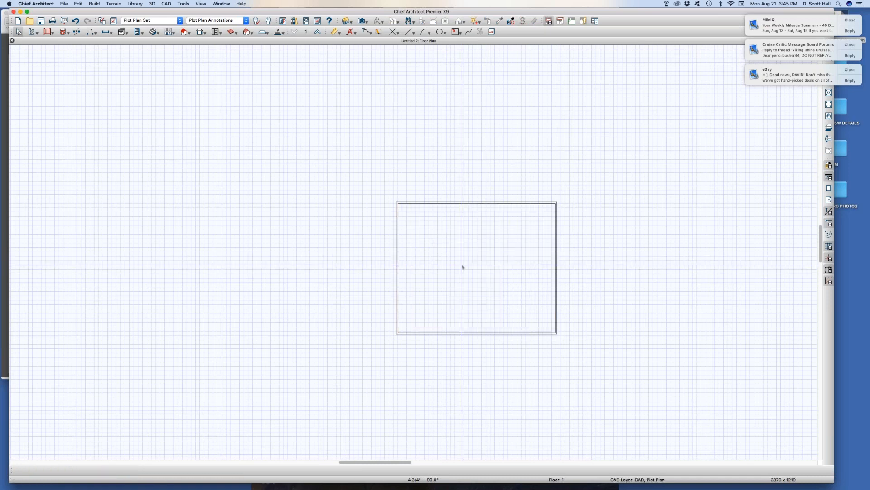
- Create an orthographic full overview of the building from the floor plan
key("o")
scroll(325, 254, "down", 2)
key("space")
- Rotate the full overview in small increments in both directions, and orbit it freely to face a side wall
key("Right")
key("Right")
key("Right")
key("Right")
key("Right")
key("Right")
key("Right")
key("Right")
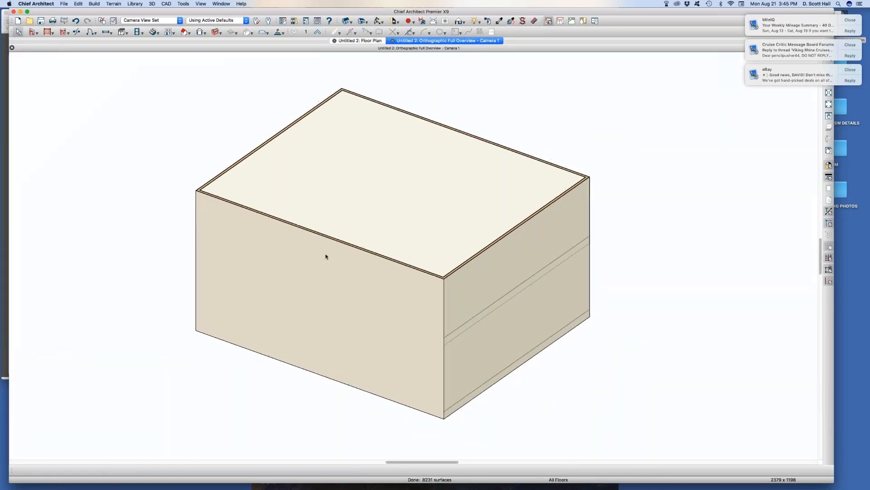
key("Right")
key("Right")
key("Right")
key("Right")
key("Right")
key("Right")
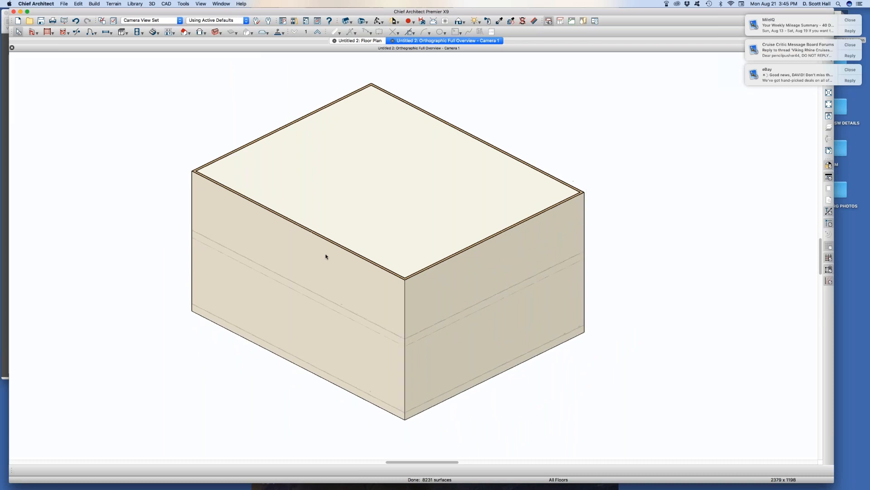
key("Left")
key("Left")
key("Left")
key("Left")
key("Left")
key("Left")
key("Left")
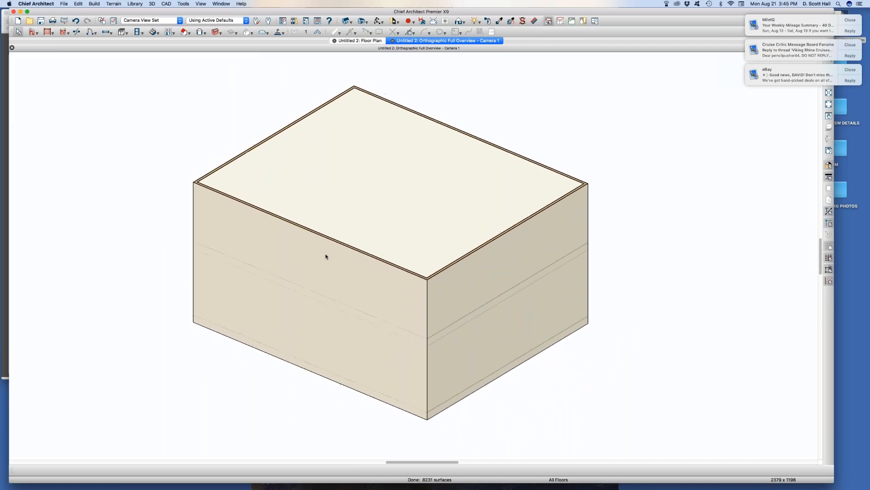
key("Left")
key("Left")
key("Left")
key("Left")
key("Left")
key("Left")
middle_click(399, 290)
left_click_drag(381, 286, 313, 289)
middle_click_drag(313, 288, 358, 299)
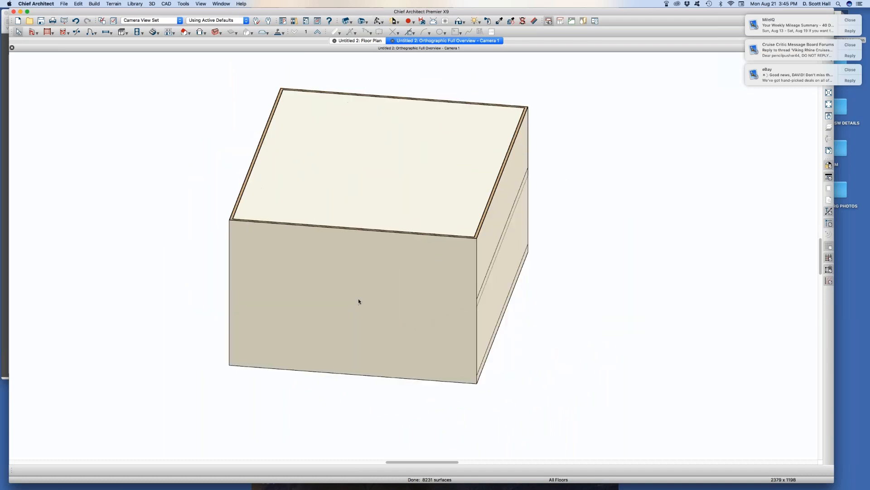
- Check the Incremental Move Distance and Incremental Rotate Angle in the General Camera defaults
key("d")
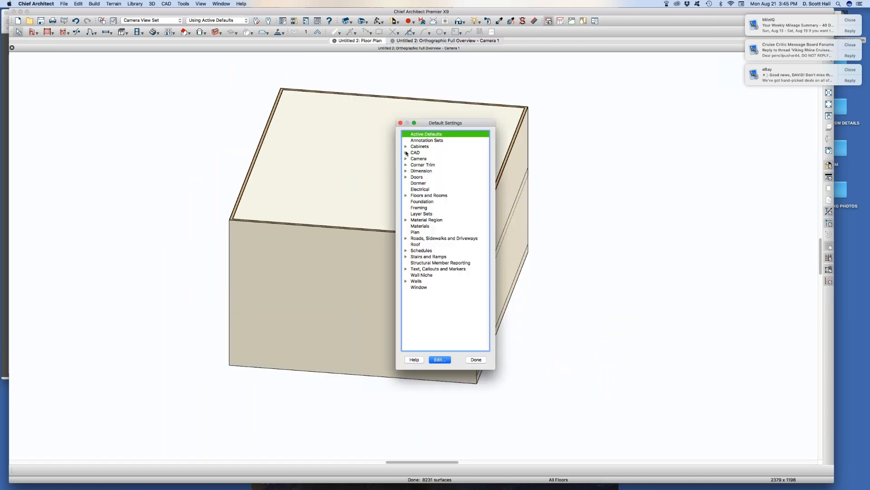
left_click(406, 153)
left_click(406, 153)
double_click(406, 159)
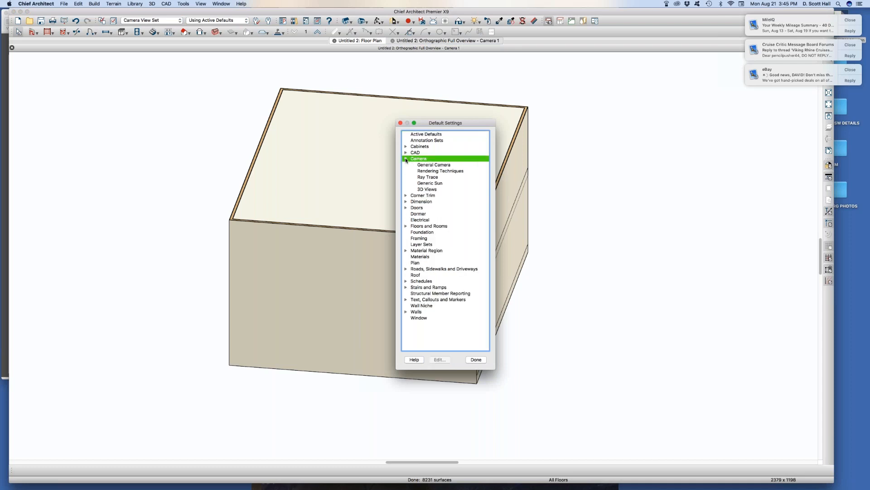
double_click(422, 165)
key("Tab")
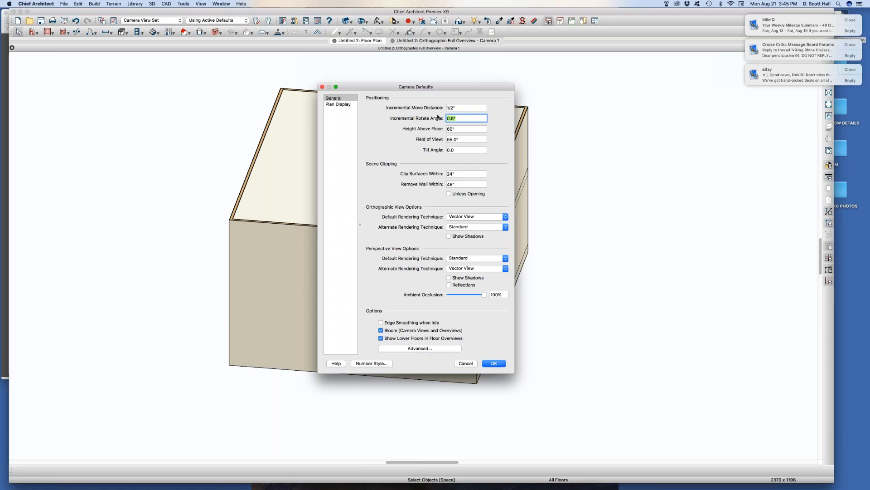
key("shift+Tab")
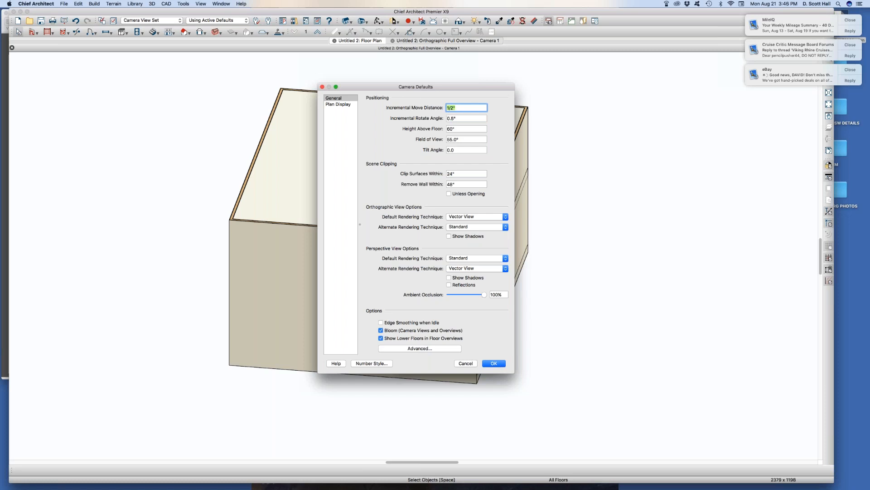
left_click(493, 363)
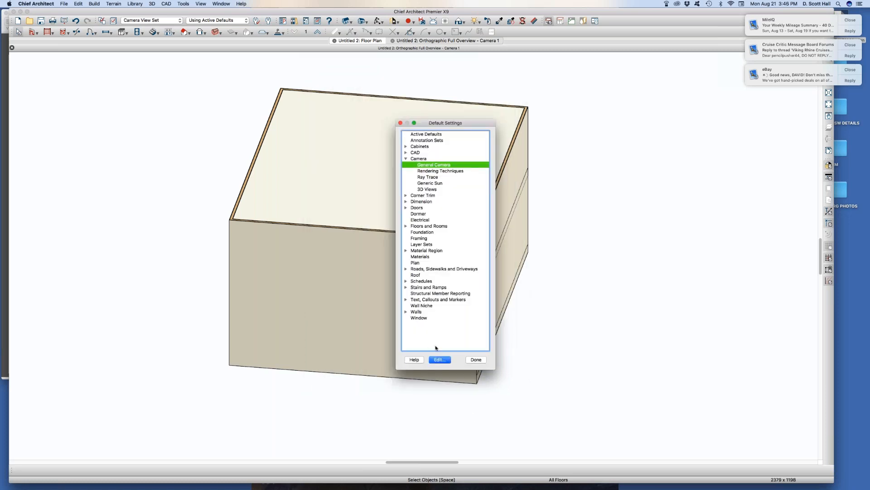
left_click(474, 362)
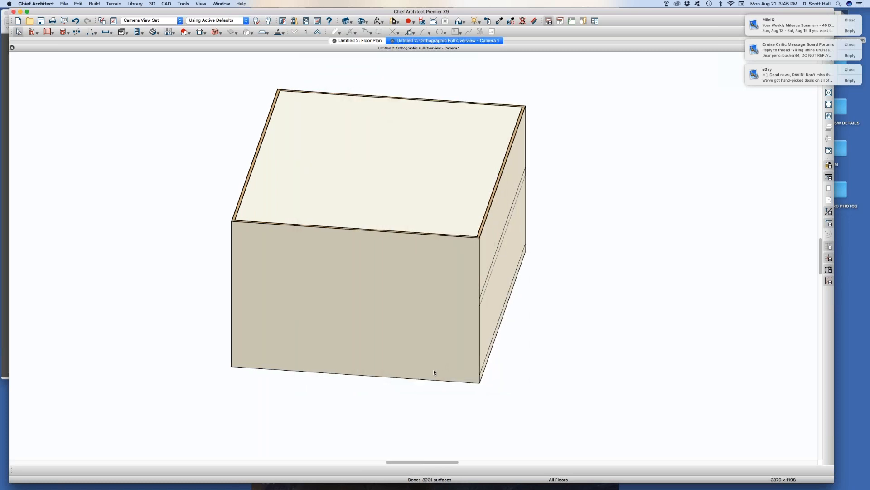
- Nudge the full overview's rotation a few increments back and forth to test the camera's incremental angle
key("Left")
key("Right")
key("Right")
key("Right")
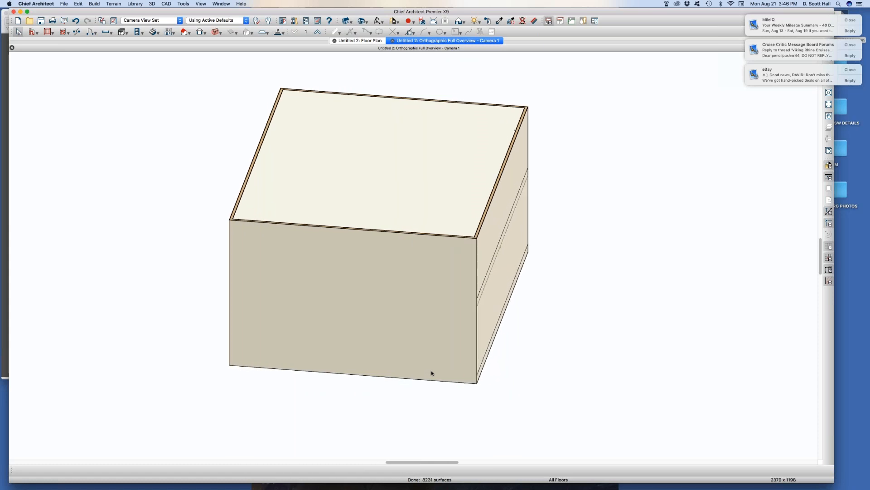
- Set the Incremental Move Distance to 12 in the General Camera defaults
key("d")
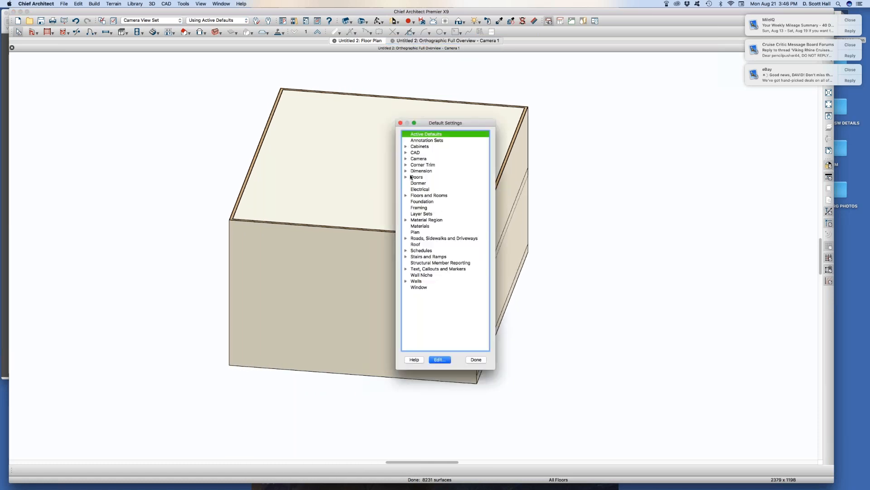
left_click(405, 159)
double_click(456, 165)
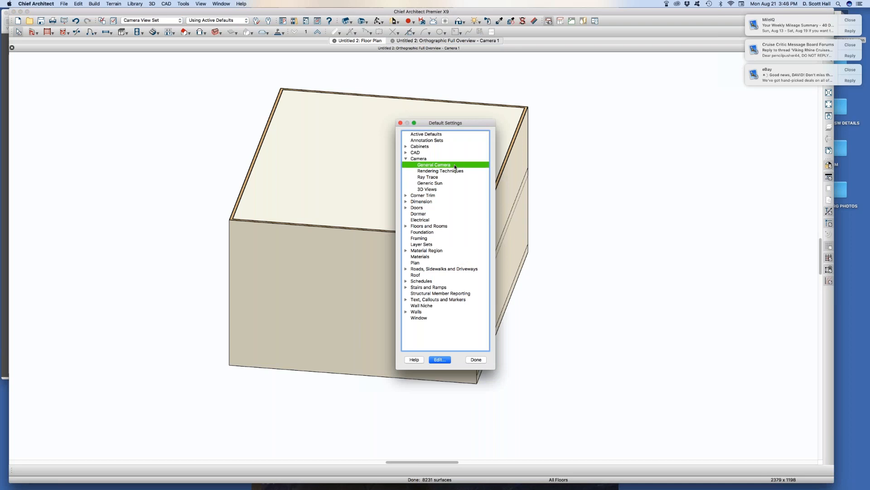
left_click_drag(472, 107, 352, 100)
type("12")
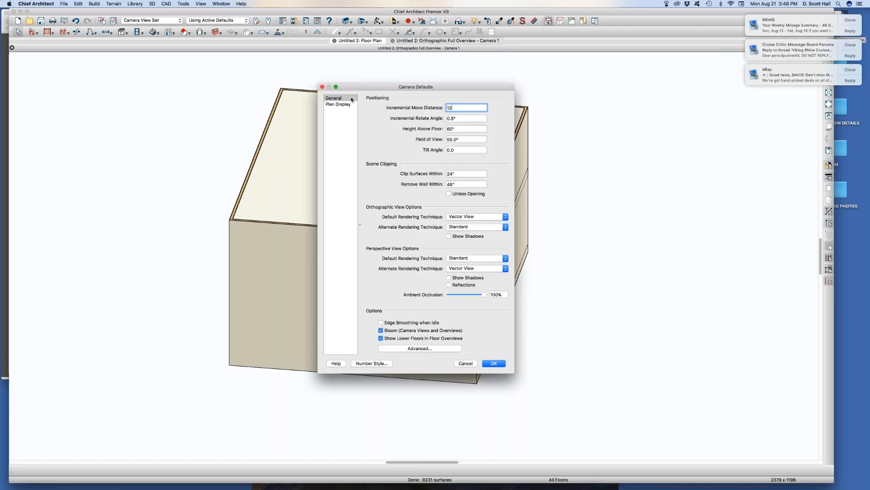
key("Return")
left_click(476, 360)
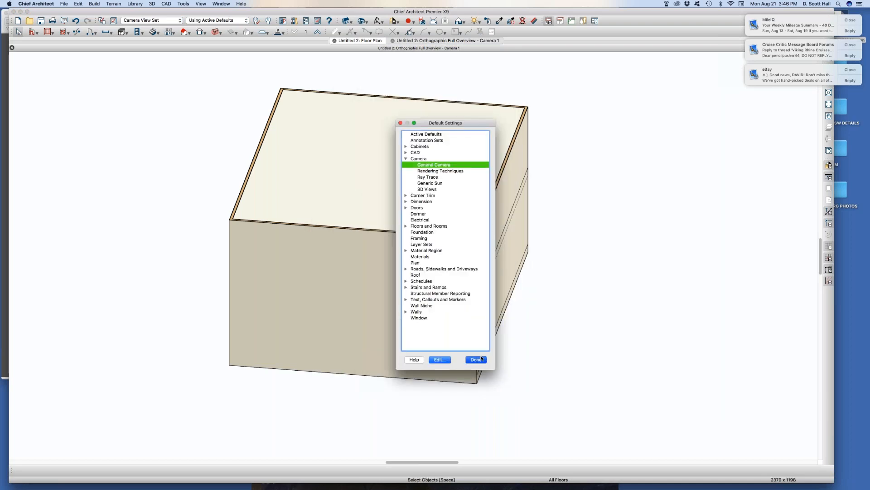
- Nudge the full overview's rotation several increments to test the new camera move distance
key("Left")
key("Left")
key("Left")
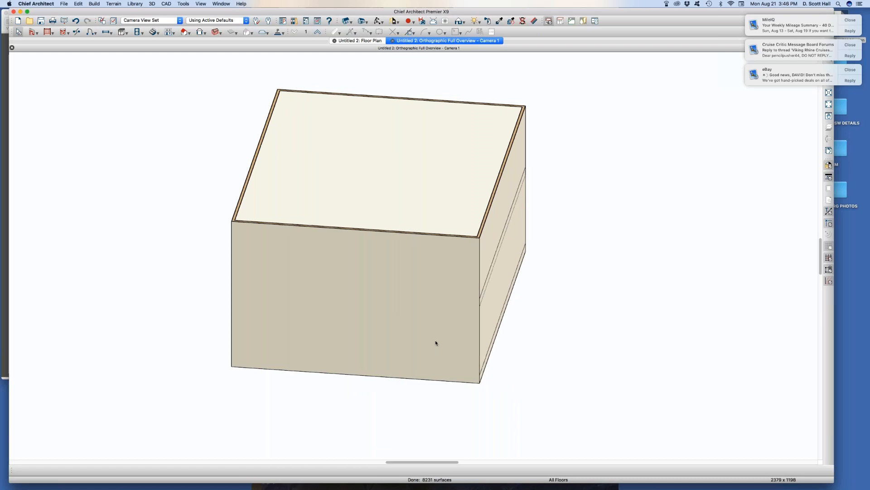
key("Left")
key("Left")
key("Left")
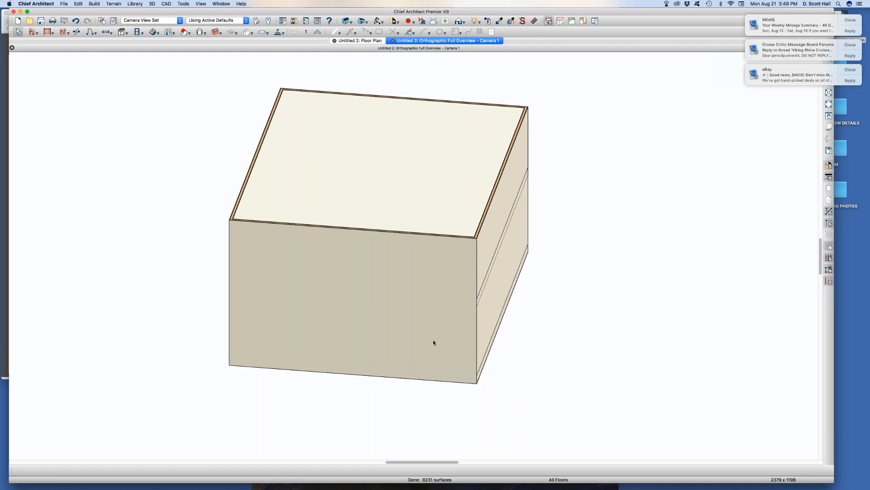
key("super+d")
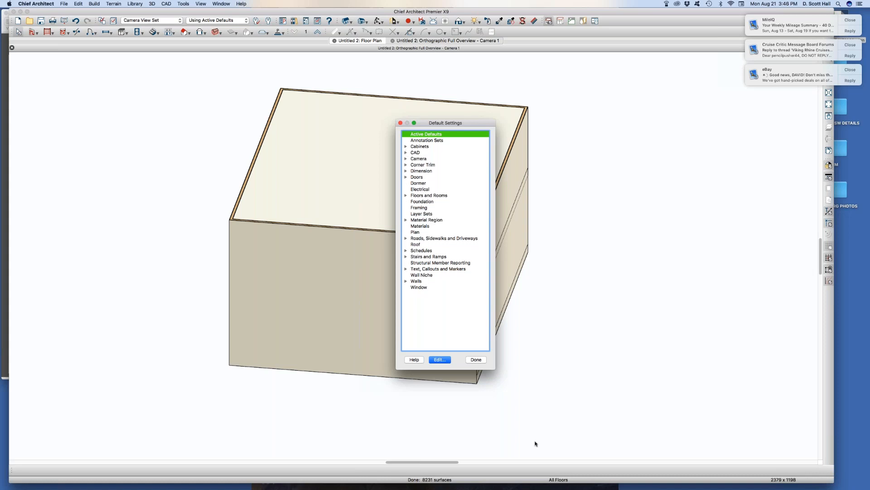
left_click(472, 360)
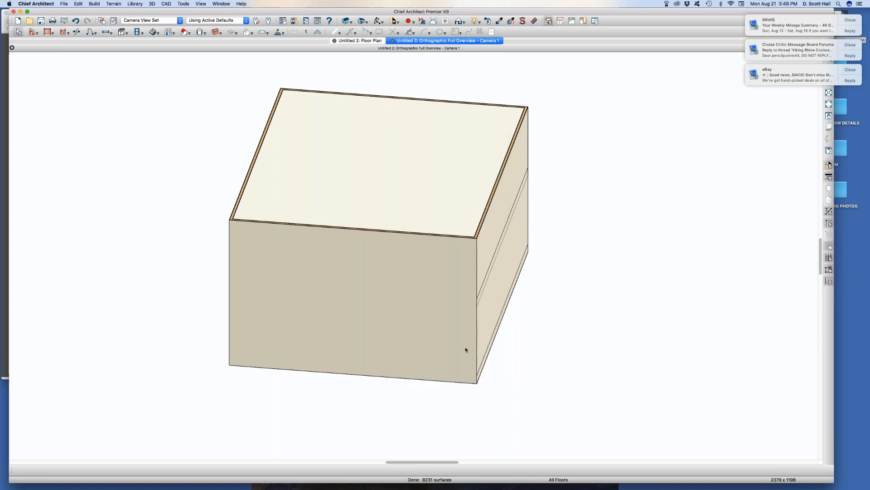
- Tilt the full overview slightly and rotate it a little further around the building
left_click(456, 341)
key("Escape")
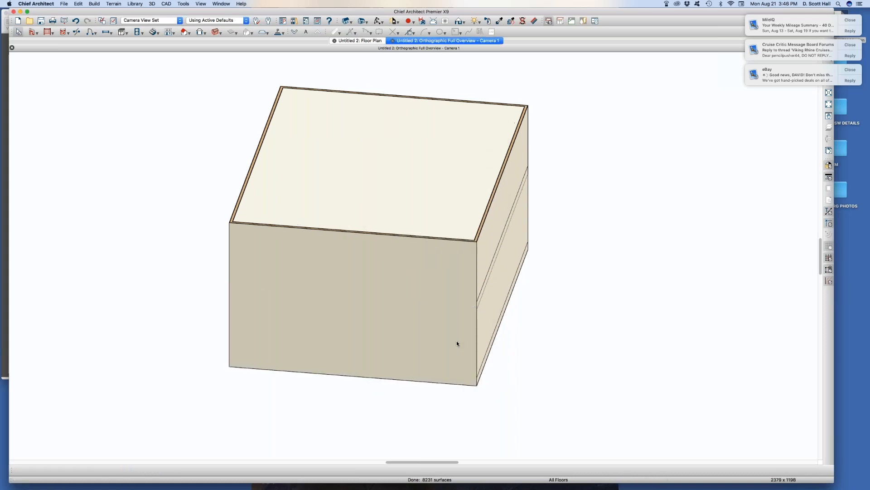
left_click_drag(456, 342, 444, 343)
middle_click_drag(444, 343, 448, 343)
left_click(448, 342)
key("Escape")
- Set the Incremental Move Distance to 36 in the General Camera defaults
key("d")
left_click(406, 158)
double_click(437, 165)
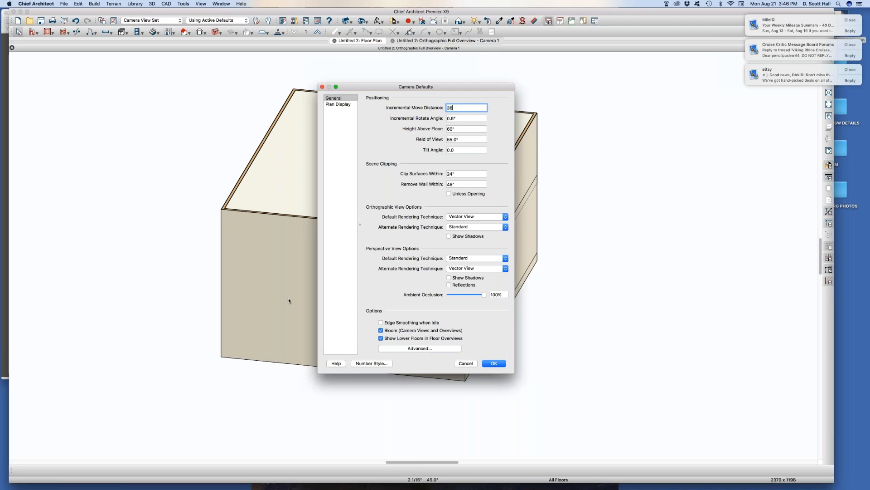
key("Return")
left_click(476, 360)
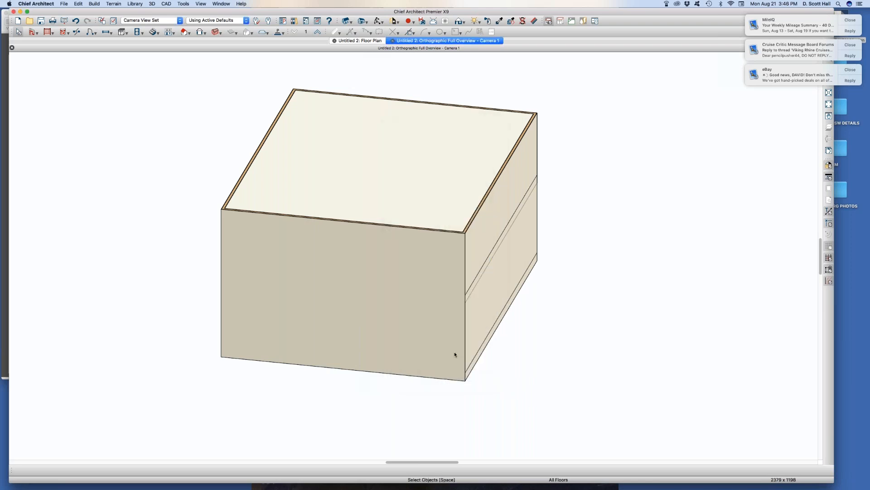
- Zoom the full overview in and out and rotate it slightly to test the larger move distance
scroll(453, 347, "up", 3)
scroll(452, 347, "down", 1)
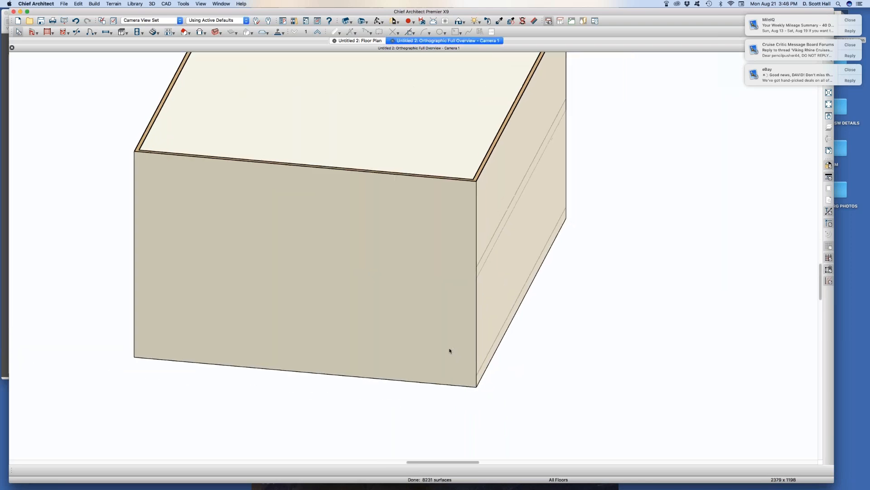
middle_click_drag(449, 348, 447, 349)
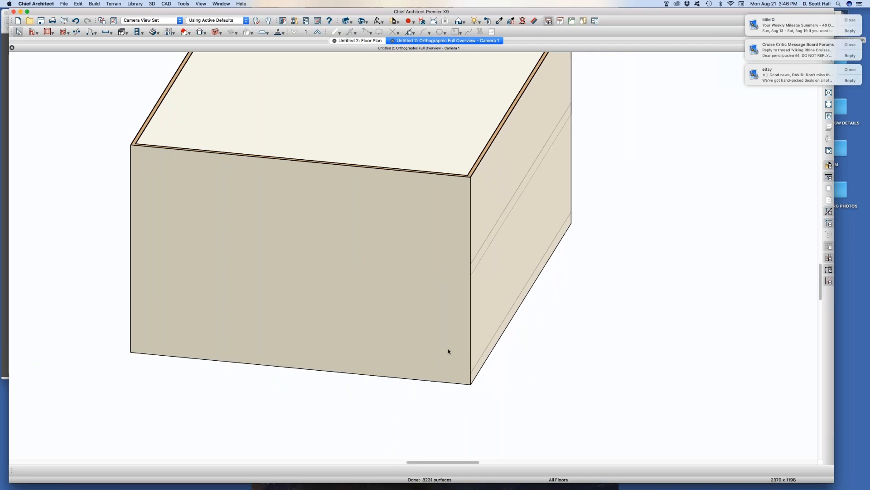
middle_click_drag(447, 350, 445, 352)
- Close the orthographic full overview, and cancel the attempt to close and save the plan
key("super+w")
key("super+w")
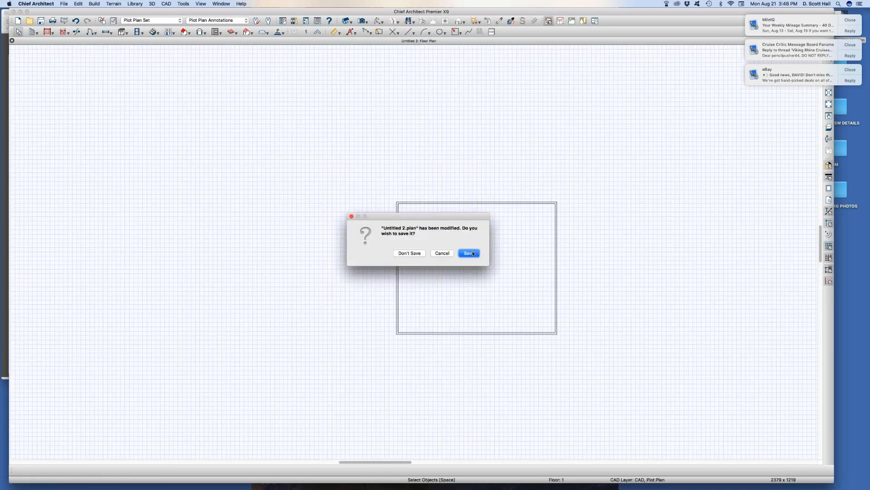
left_click(473, 253)
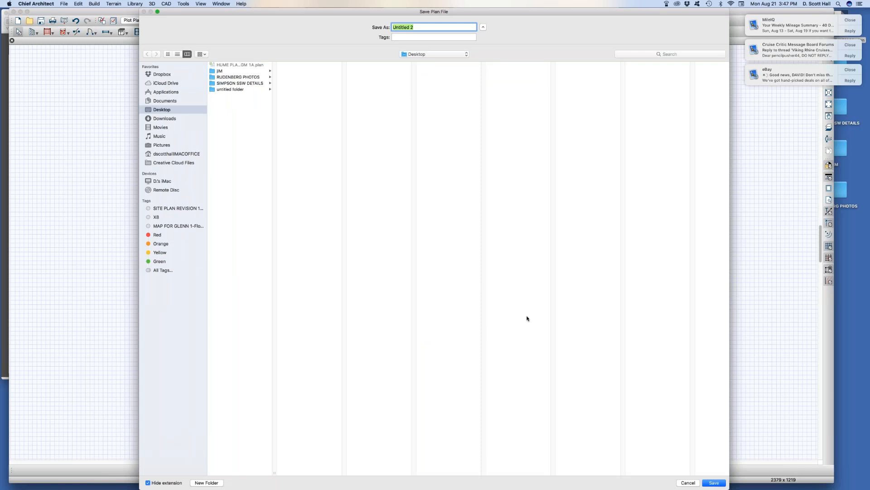
left_click(682, 483)
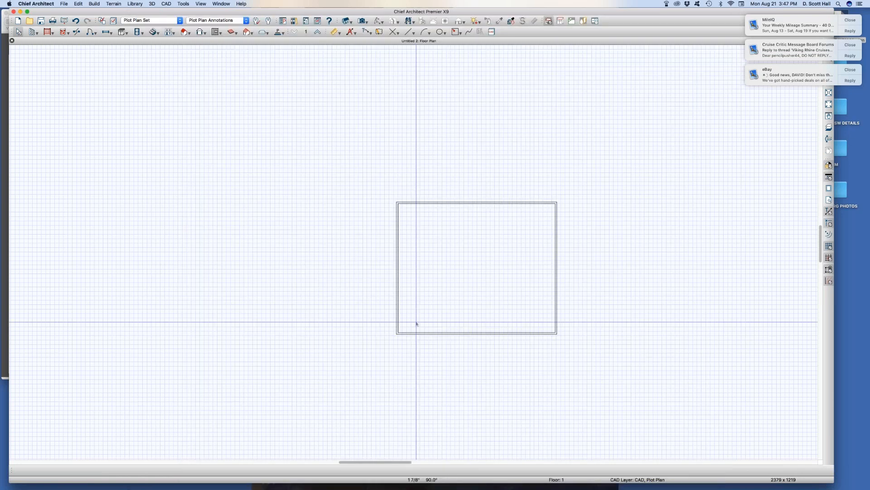
- Create a fresh orthographic full overview, orbit it with Mouse-Orbit Camera, and zoom in and out on the building
key("shift+o")
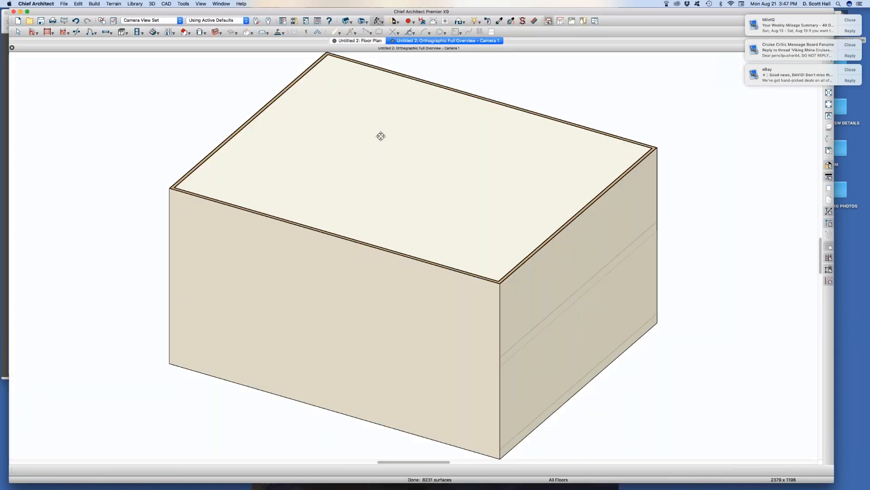
left_click(382, 22)
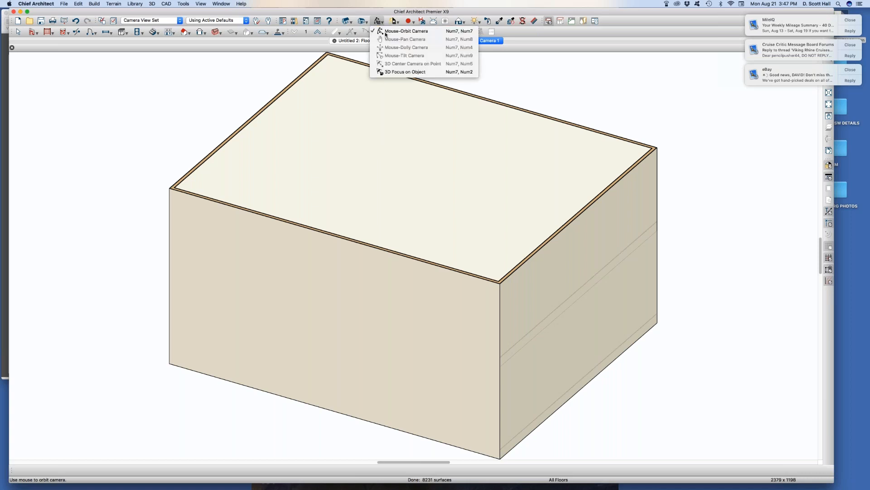
left_click(385, 32)
mouse_move(406, 188)
left_mouse_down()
mouse_move(284, 169)
mouse_move(344, 183)
mouse_move(448, 178)
mouse_move(434, 142)
mouse_move(387, 191)
mouse_move(392, 180)
left_mouse_up()
scroll(392, 179, "up", 3)
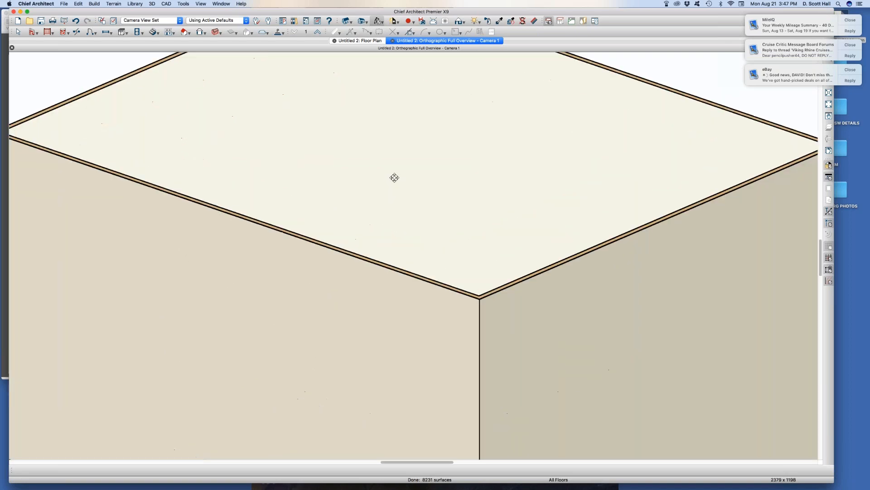
scroll(400, 181, "down", 5)
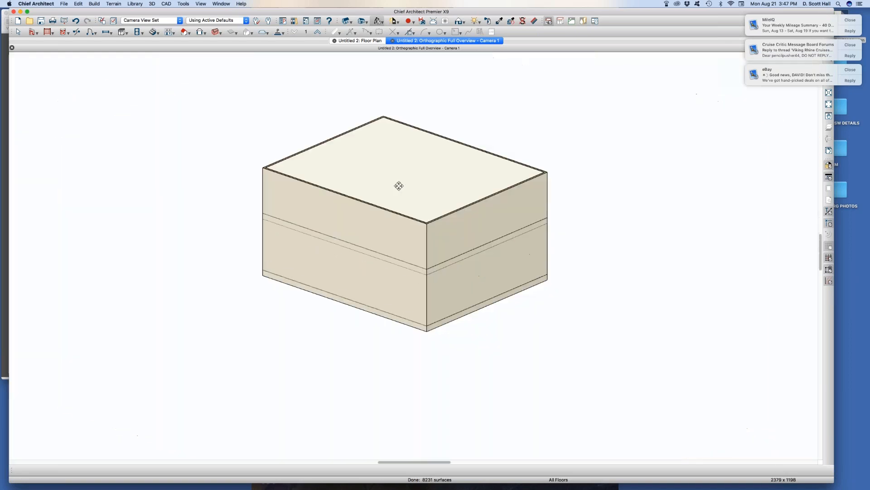
scroll(399, 185, "down", 3)
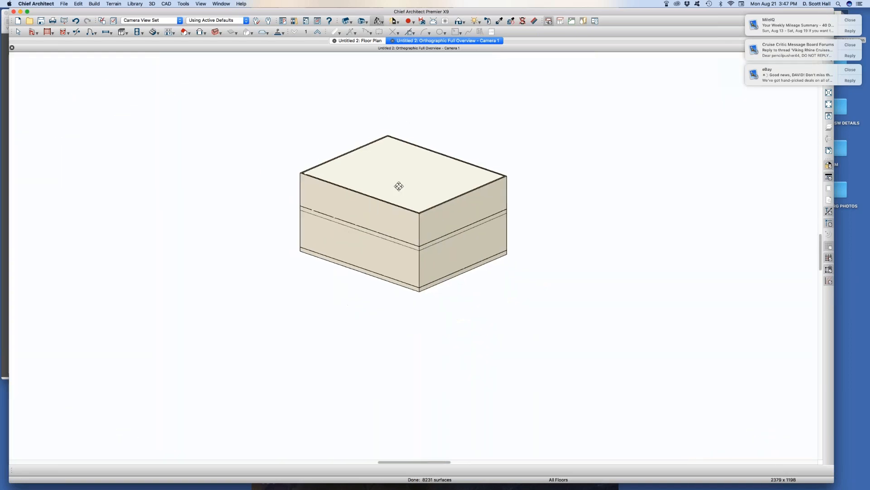
scroll(399, 187, "up", 6)
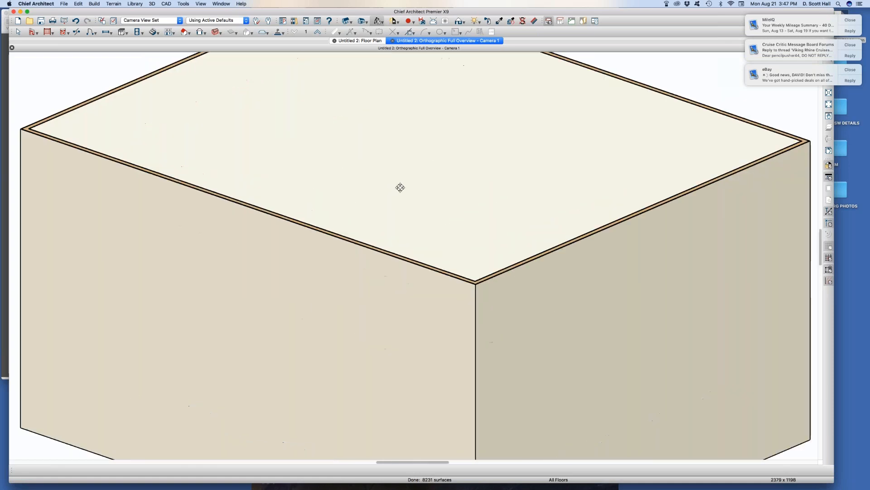
- Check the move distance, rotate angle and Height Above Floor in the General Camera defaults, leaving the values as they are
left_click(19, 31)
key("d")
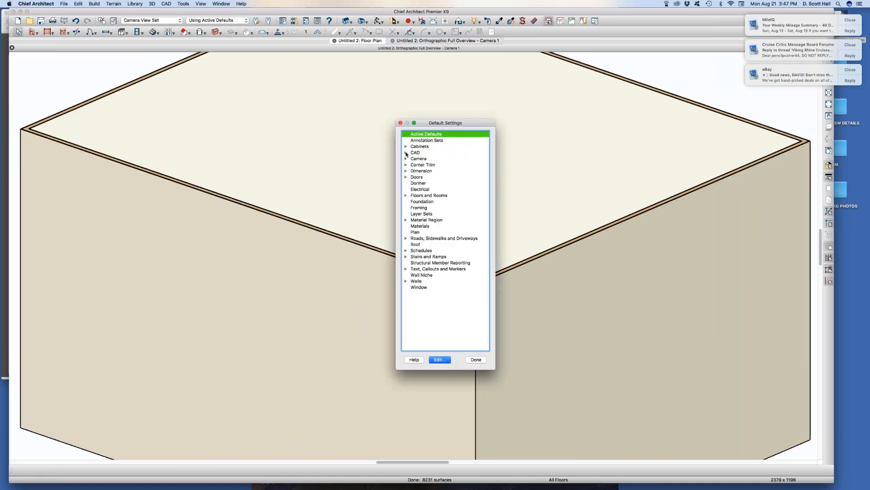
left_click(406, 153)
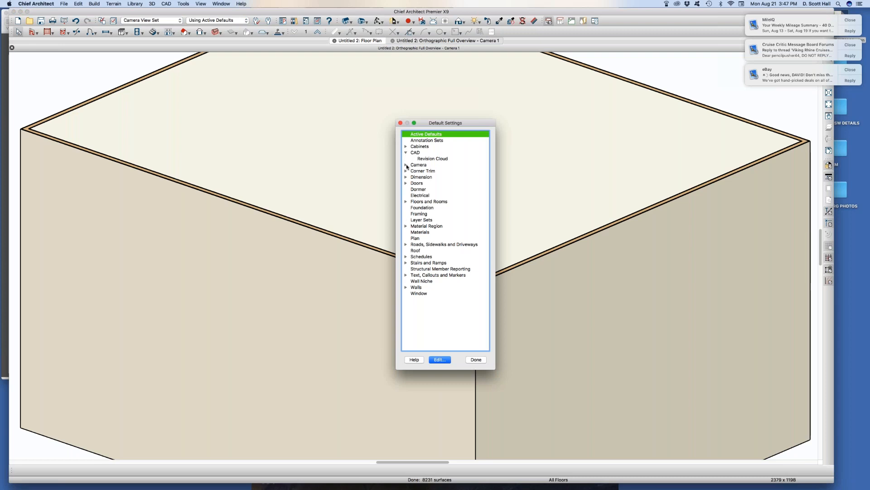
left_click(406, 165)
left_click(422, 173)
double_click(422, 172)
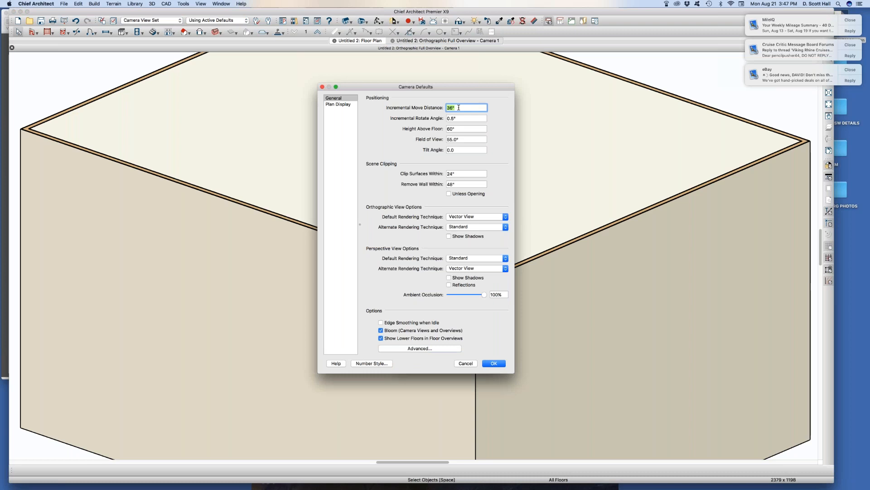
left_click(467, 128)
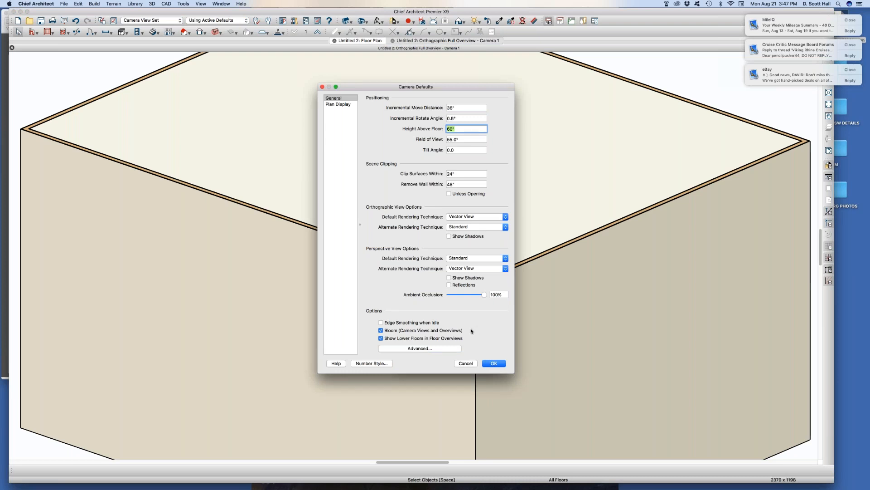
left_click(494, 363)
left_click(476, 361)
- Close the overview and create a Full Camera view in the floor plan, aimed from outside the building's lower-left corner toward its interior
scroll(410, 256, "down", 2)
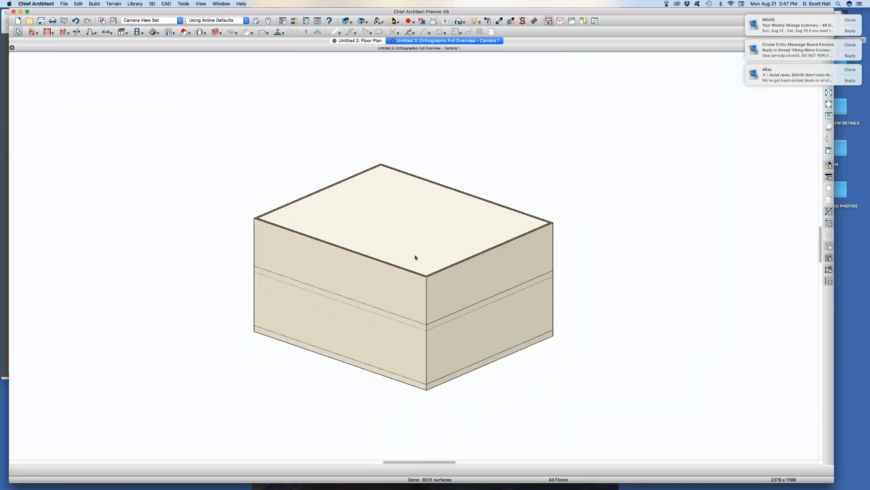
key("super+w")
scroll(408, 257, "down", 2)
scroll(383, 343, "up", 4)
scroll(385, 308, "down", 4)
scroll(392, 365, "up", 2)
scroll(396, 356, "down", 1)
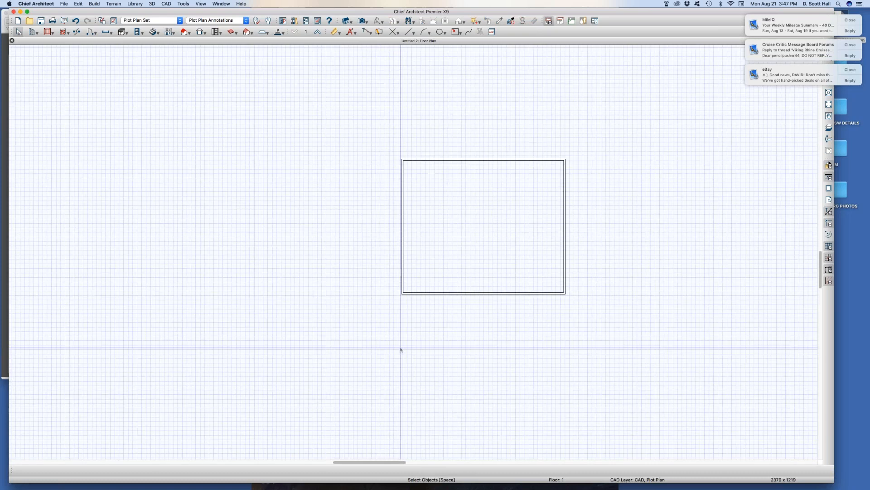
key("c")
left_click_drag(240, 406, 474, 248)
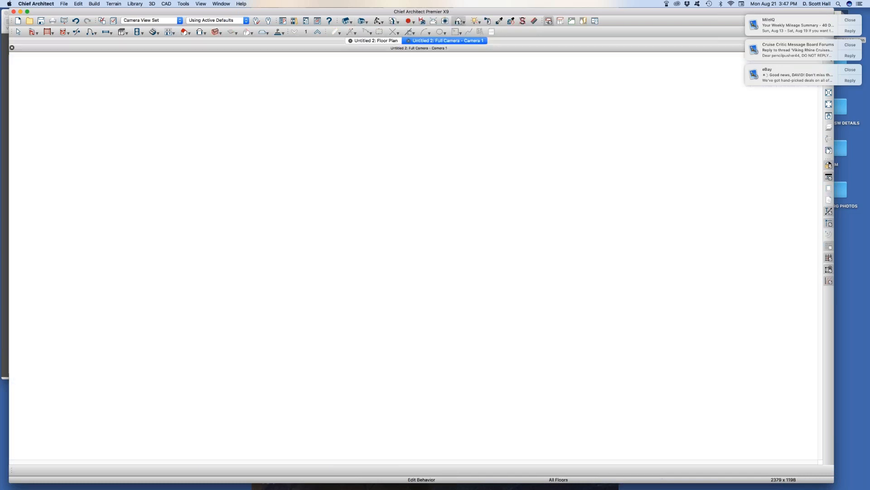
- Turn the full camera a few increments in each direction to test its incremental rotation
key("Left")
key("Left")
key("Left")
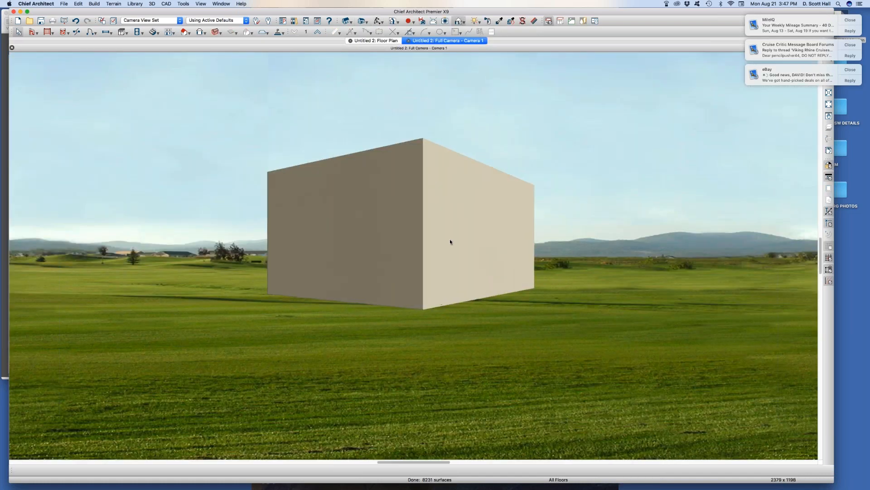
key("Right")
key("Right")
key("Right")
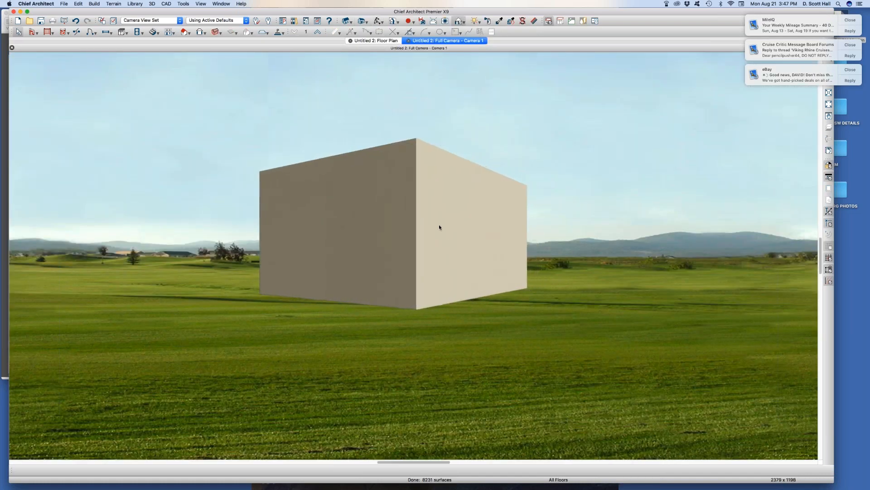
- Move the full camera back and forth and up and down in increments to test its move distance around the building
key("Down")
key("Down")
key("Down")
key("Page_Up")
key("Up")
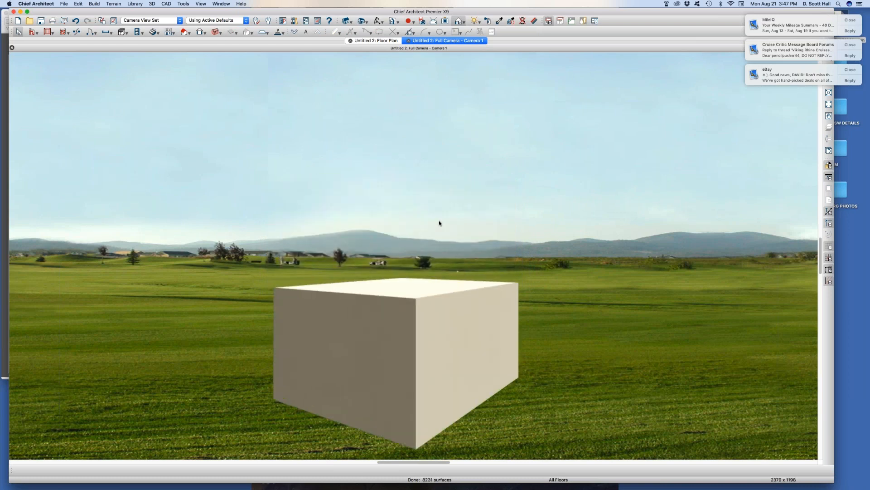
key("Page_Down")
key("Page_Down")
key("Down")
key("Down")
key("Page_Up")
key("Page_Up")
key("Page_Down")
key("Page_Up")
key("Up")
key("Page_Down")
left_click(437, 224)
left_click(282, 165)
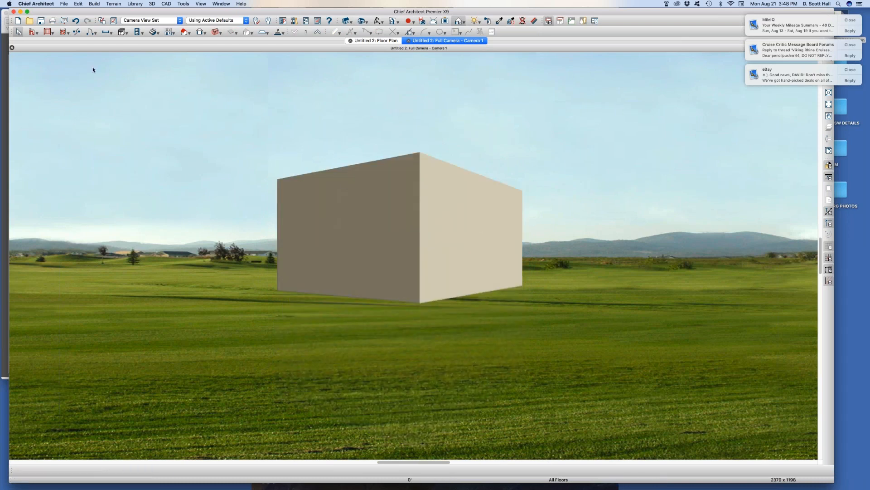
- Set Clip Surfaces Within to 6" in the General Camera defaults and close the default settings
double_click(48, 32)
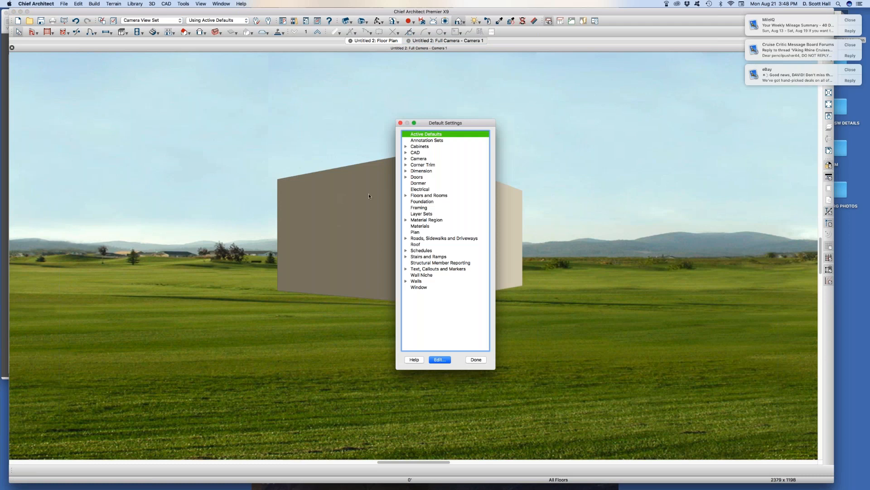
left_click(405, 158)
double_click(421, 165)
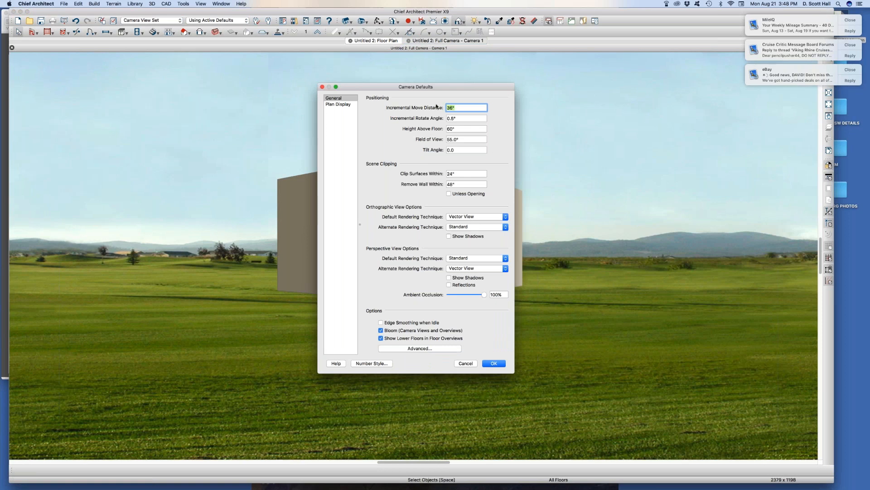
left_click(471, 174)
key("super+a")
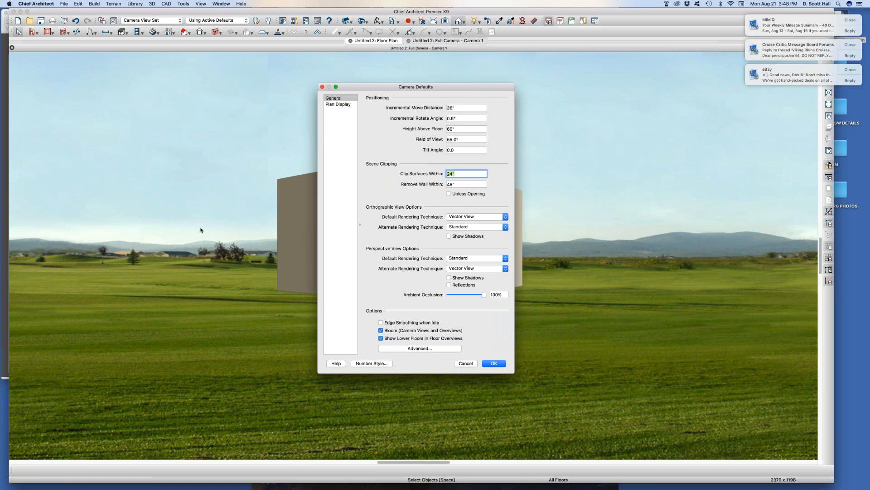
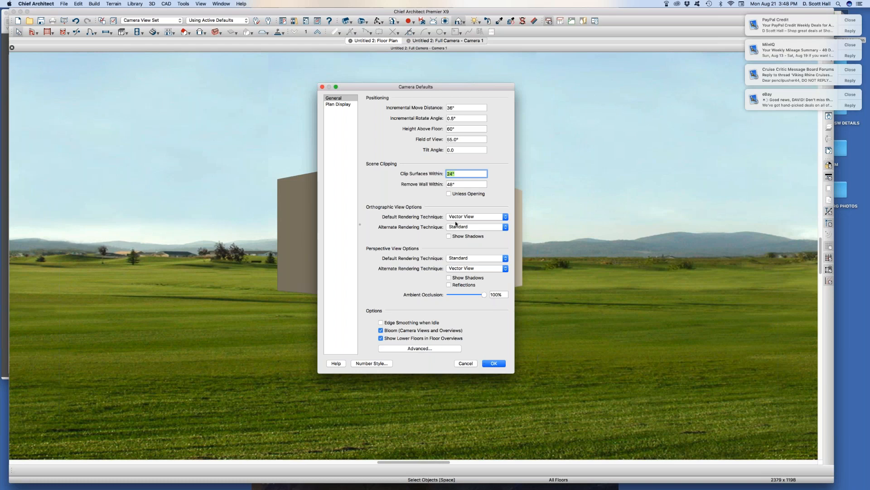
type("6")
key("Tab")
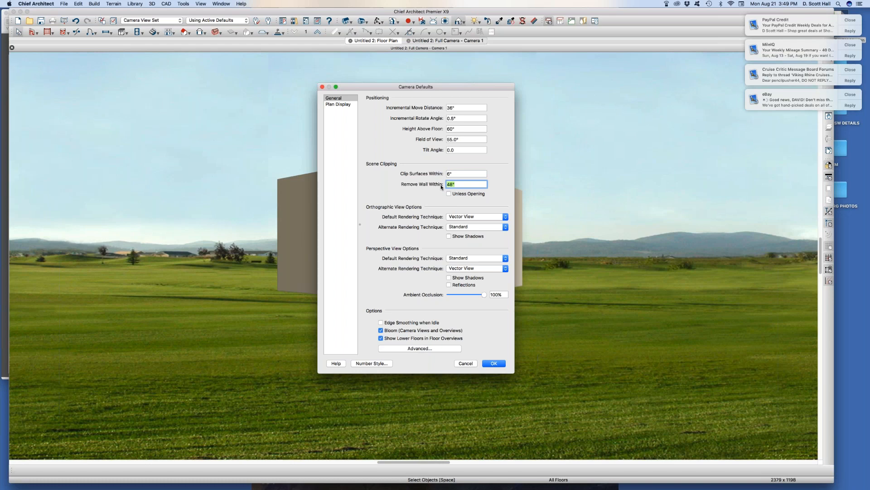
key("Return")
left_click(477, 359)
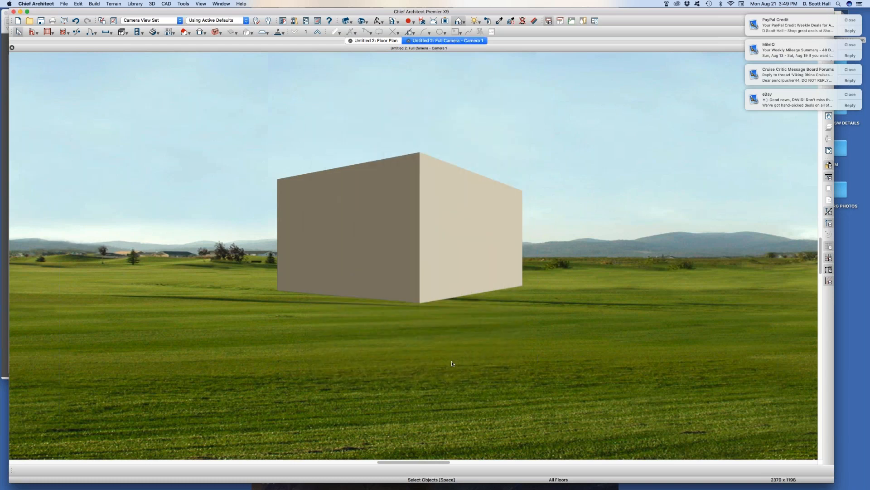
- Close the camera view and place a base cabinet against the left wall near the upper-left corner, declining to display its layer
middle_click_drag(452, 362, 429, 400)
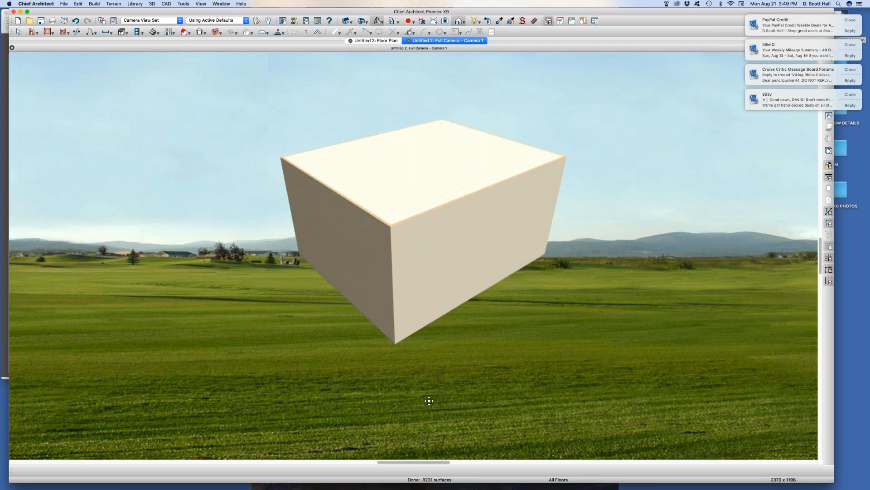
key("super+w")
key("space")
scroll(428, 199, "up", 2)
key("c")
key("b")
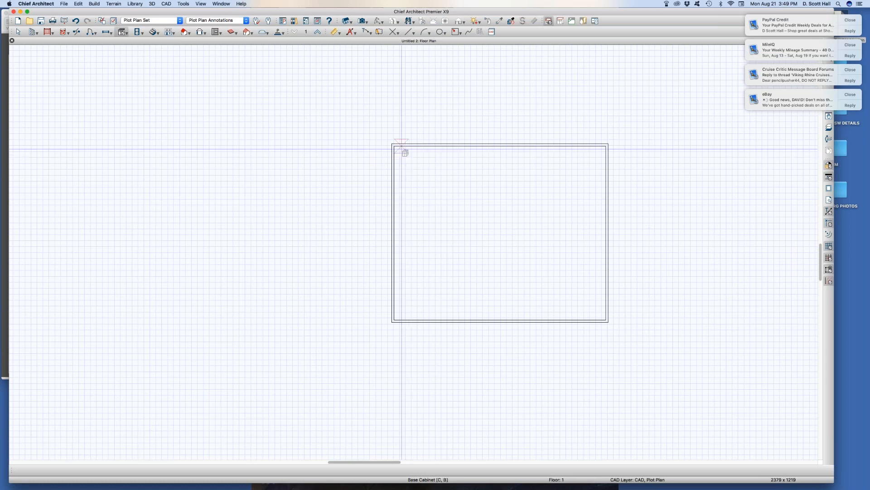
scroll(398, 155, "up", 5)
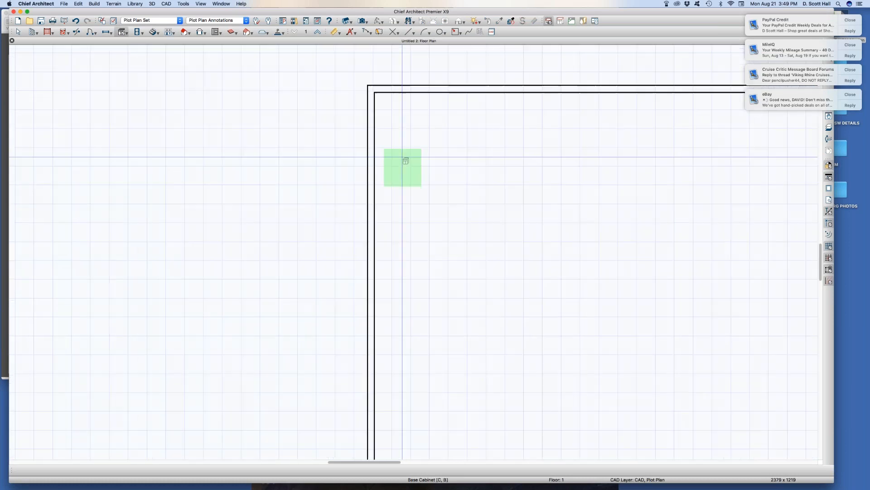
left_click(389, 189)
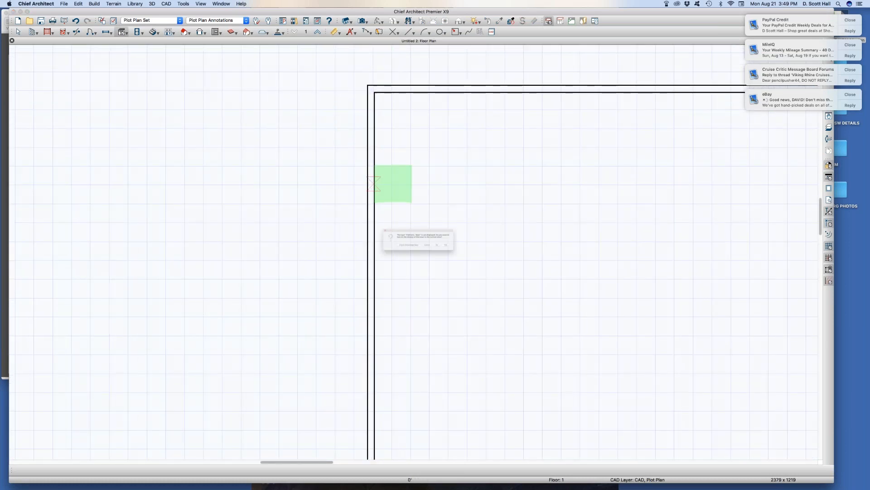
left_click(466, 253)
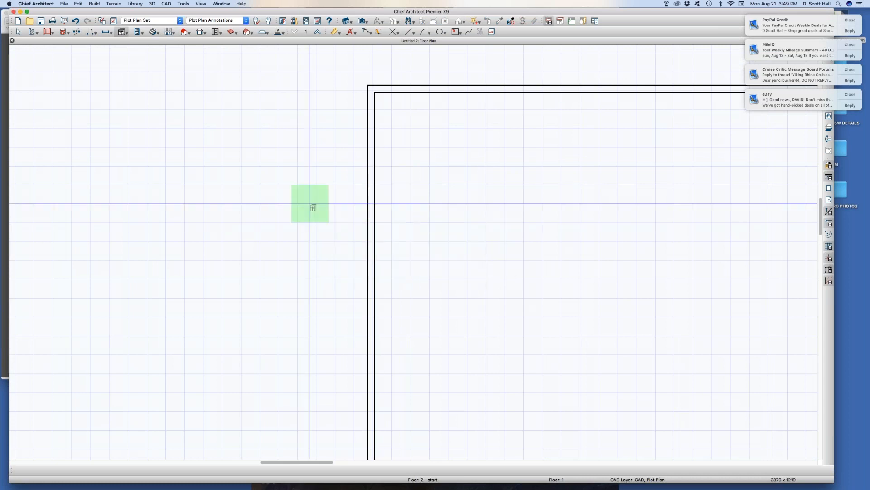
- Switch the floor plan's active annotation set to 1/4" Scale Annotations
left_click(216, 20)
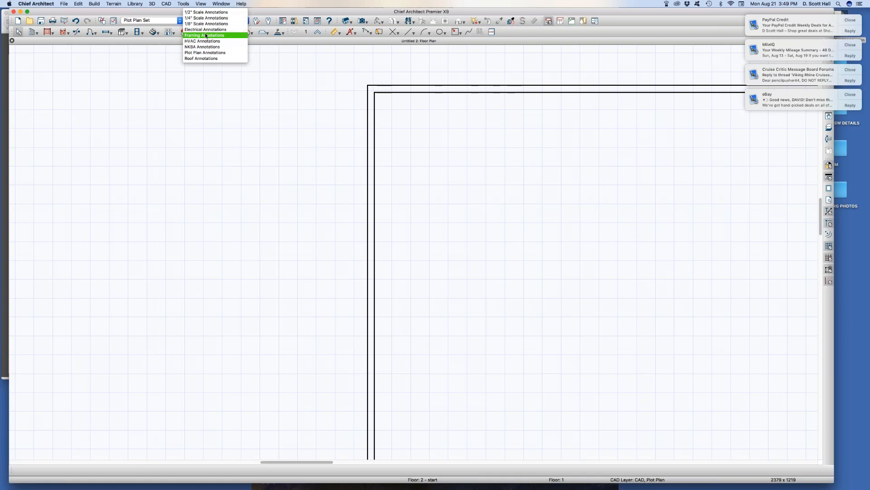
left_click(207, 18)
left_click(471, 212)
left_click(470, 209)
- Place another base cabinet on the left wall below the first and turn on display of the "Cabinets, Base" layer
key("b")
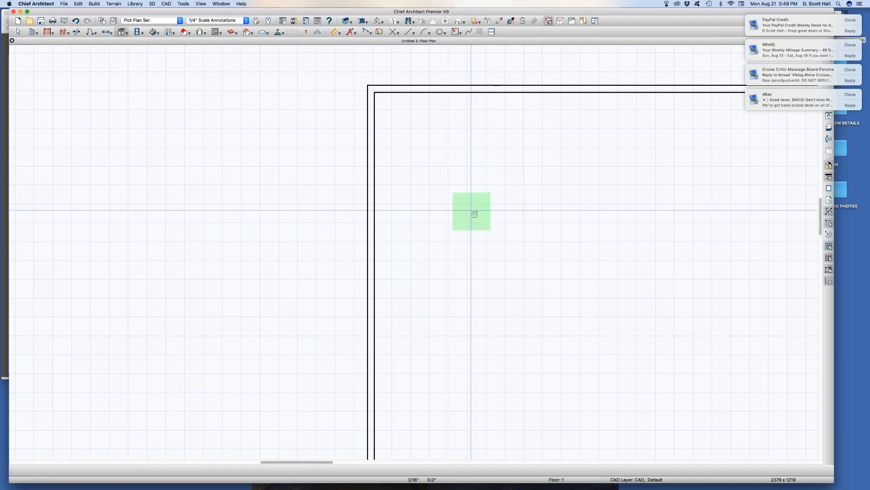
left_click(398, 238)
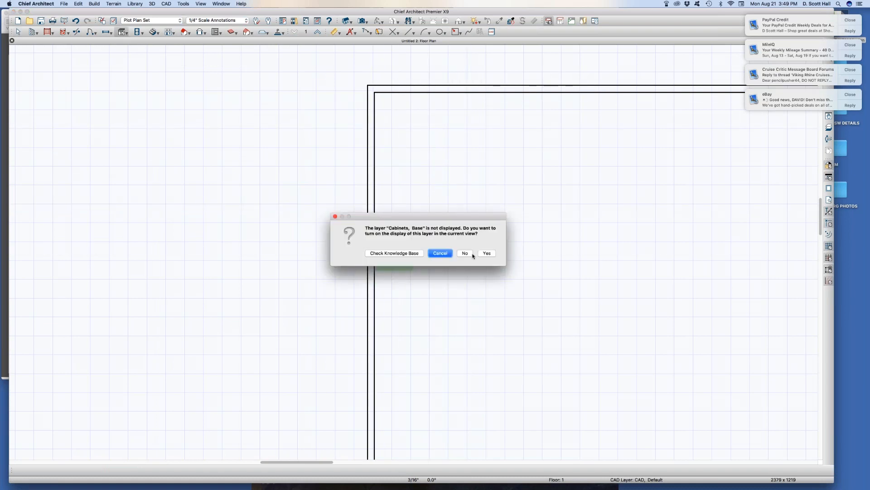
left_click(487, 253)
scroll(332, 187, "down", 2)
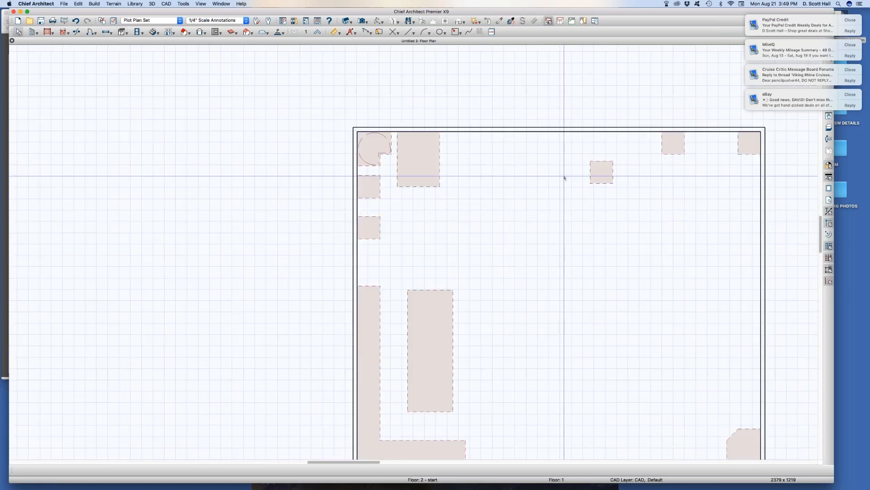
- Create a Full Camera view aimed at the room's upper-left corner and bring the camera close to the tall cabinet and backsplash
left_click(423, 158)
left_click(495, 217)
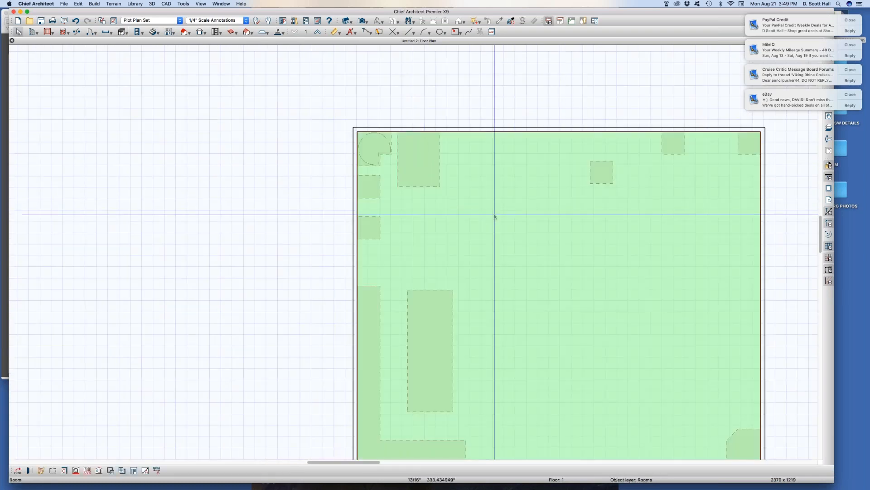
key("Escape")
key("c")
left_click_drag(491, 244, 307, 109)
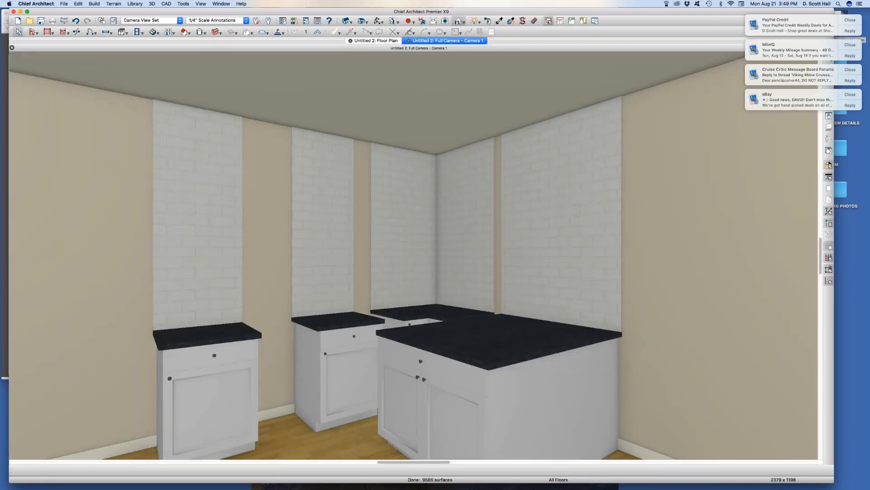
middle_click_drag(395, 268, 382, 254)
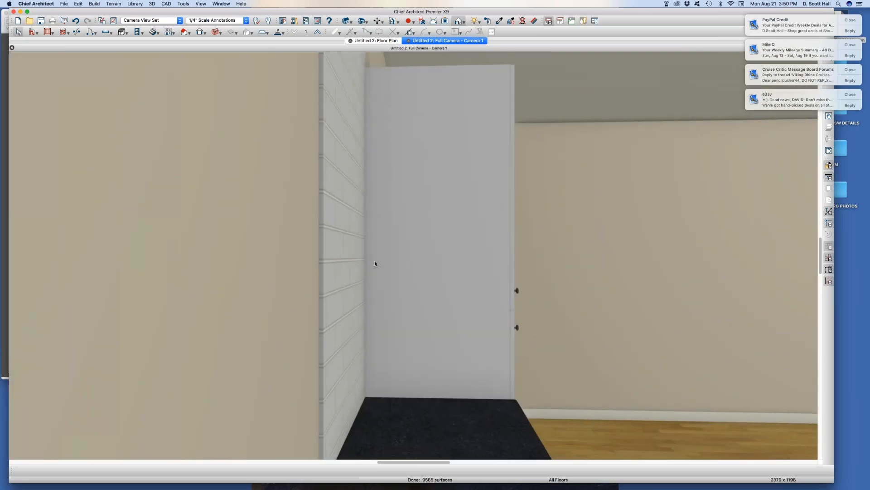
- Set Clip Surfaces Within to 48" in the General Camera defaults and close the default settings
key("super+d")
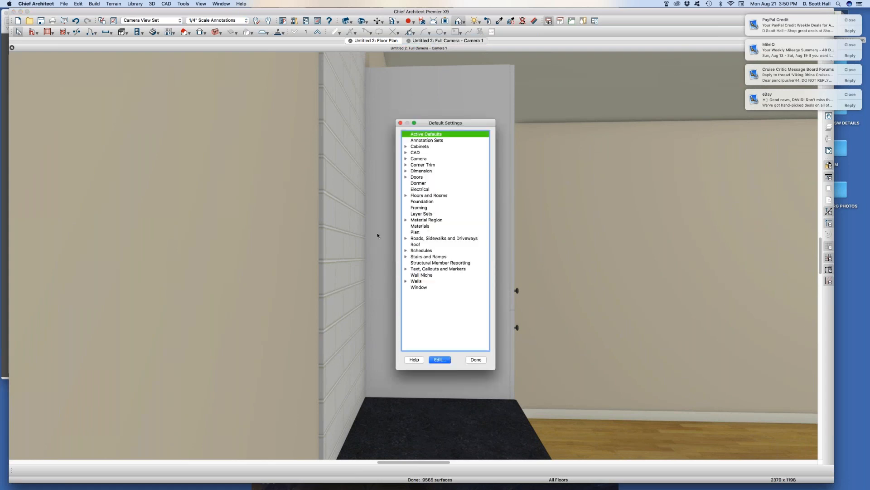
left_click(406, 158)
left_click(421, 165)
double_click(421, 165)
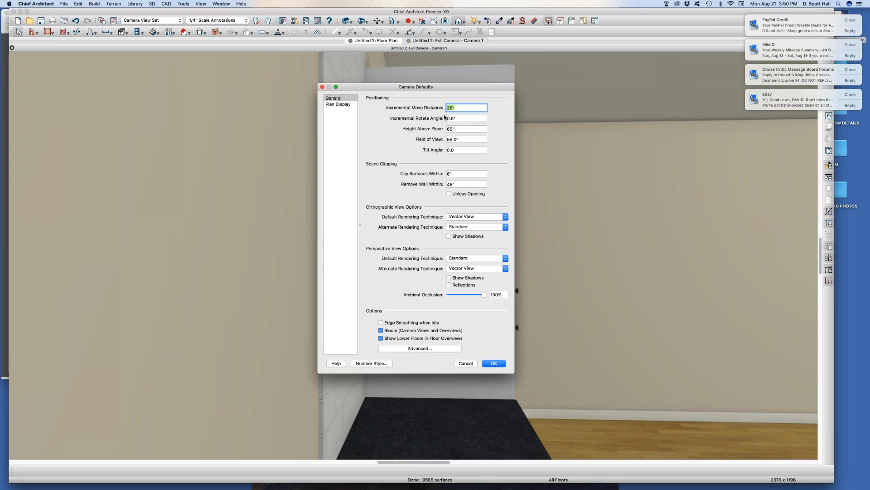
left_click(460, 173)
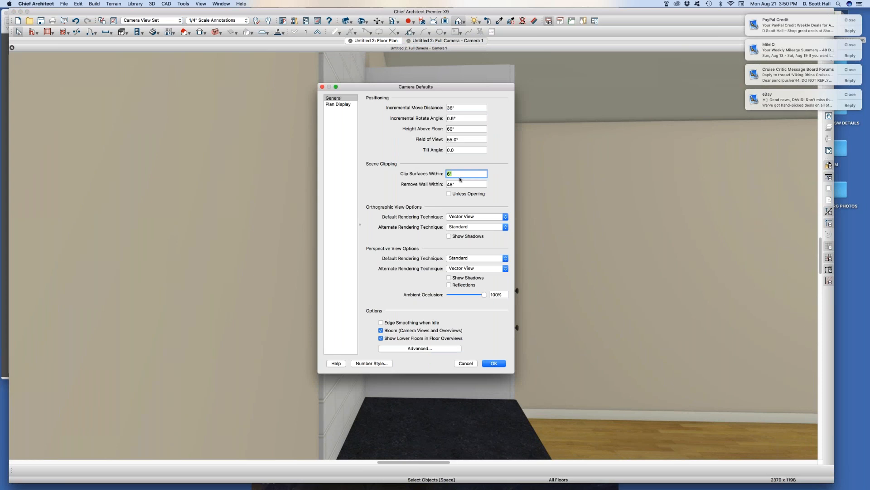
type("41")
key("BackSpace")
type("8")
key("Return")
left_click(478, 361)
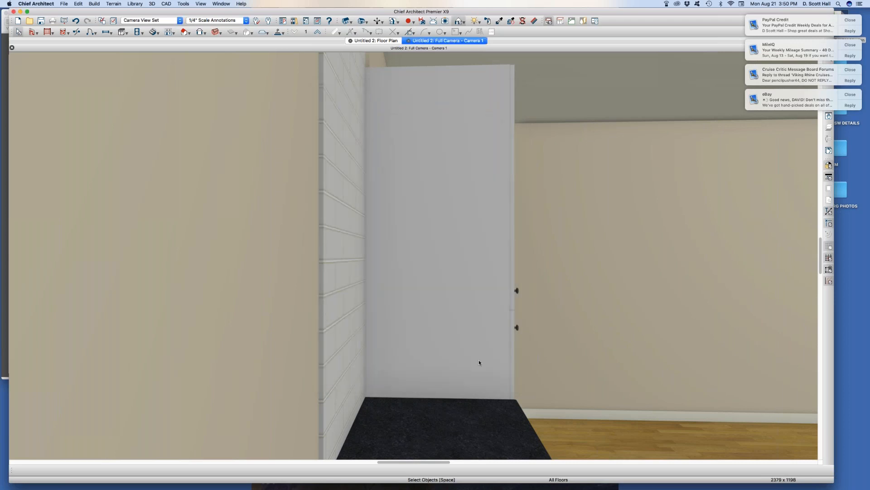
- Move the camera back and forth near the tall cabinet to check how nearby surfaces are clipped
scroll(362, 296, "down", 5)
left_click(374, 280)
scroll(375, 270, "up", 6)
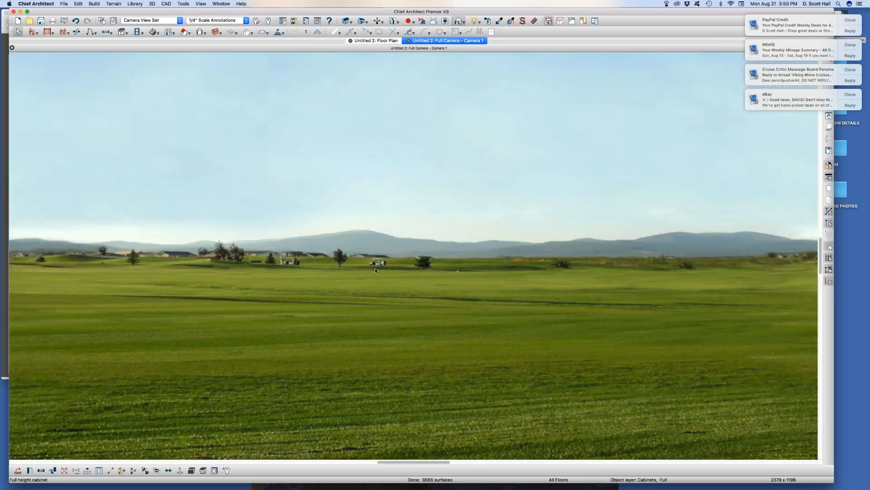
scroll(375, 271, "down", 2)
scroll(375, 272, "down", 3)
key("Escape")
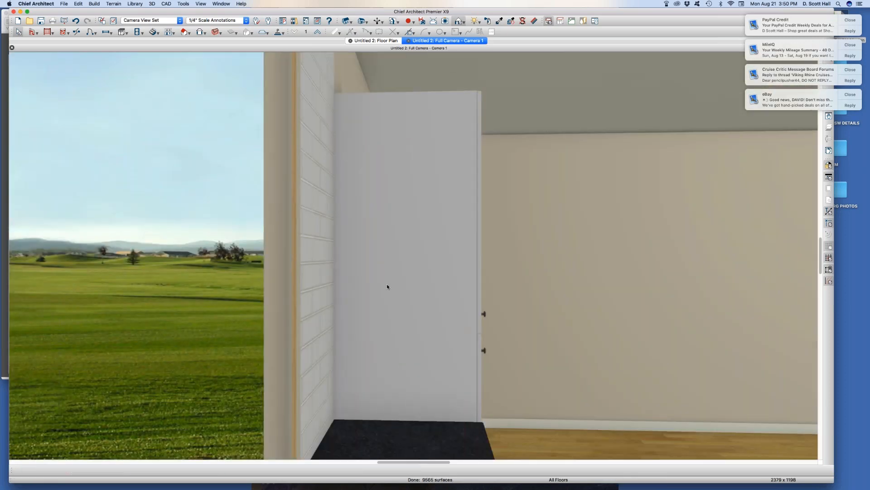
- Replace the camera view with a new Full Camera aimed at the upper-left corner, and dolly it toward the tiled walls to test clipping
key("super+w")
left_click_drag(471, 356, 387, 210)
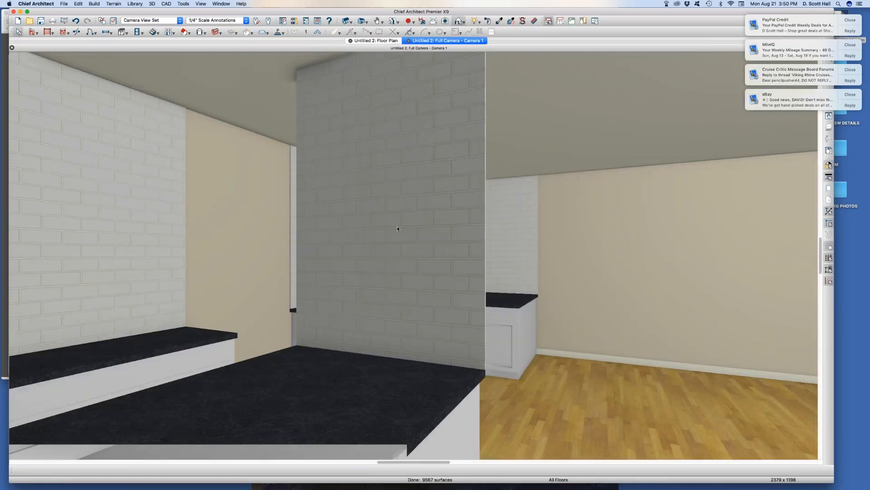
scroll(398, 235, "down", 2)
scroll(396, 232, "up", 6)
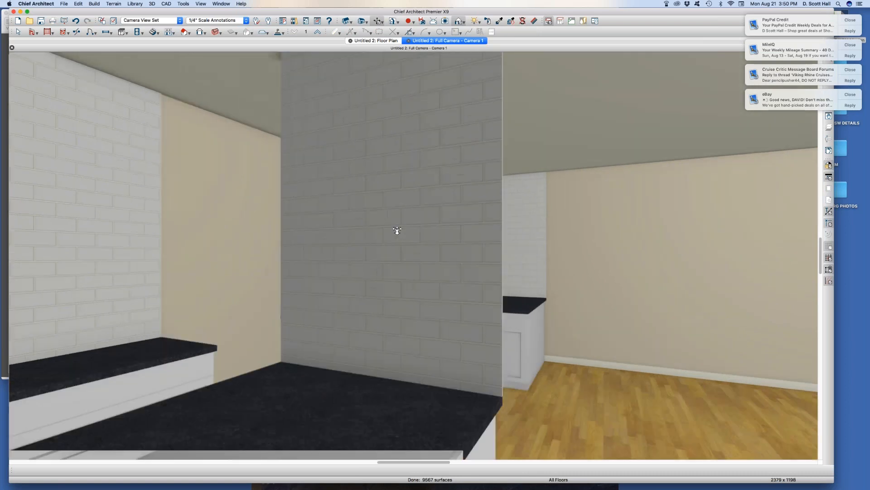
scroll(396, 228, "up", 7)
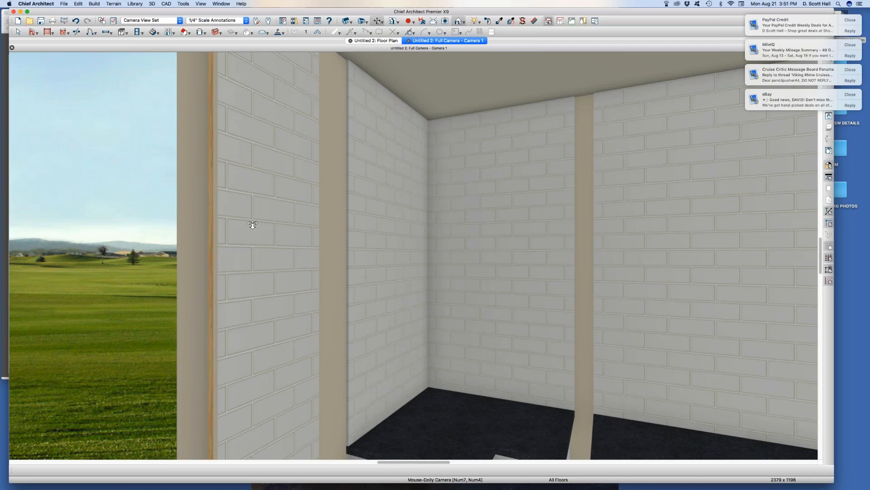
left_click_drag(258, 224, 318, 206)
key("space")
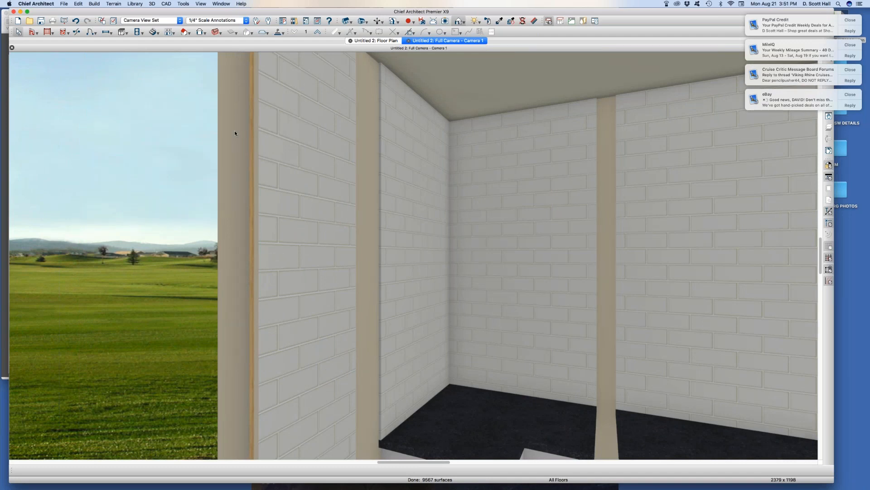
- Set Clip Surfaces Within to 1" in the General Camera defaults and close the default settings
key("super+d")
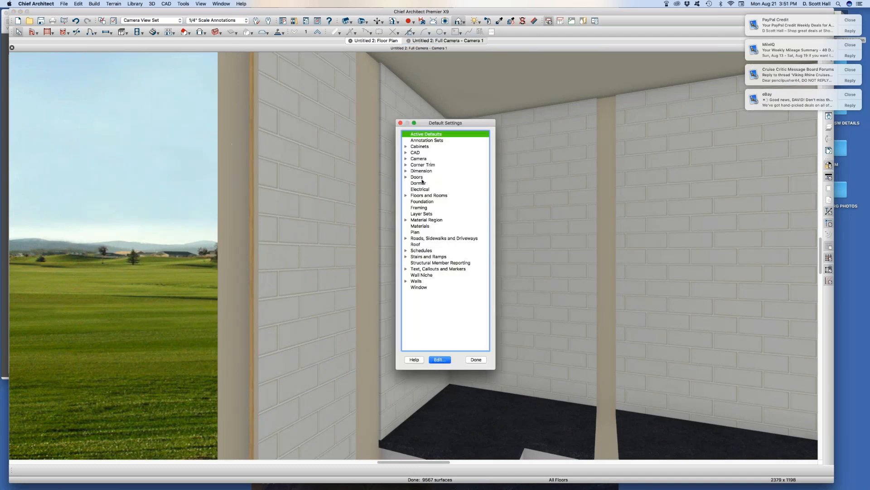
left_click(406, 159)
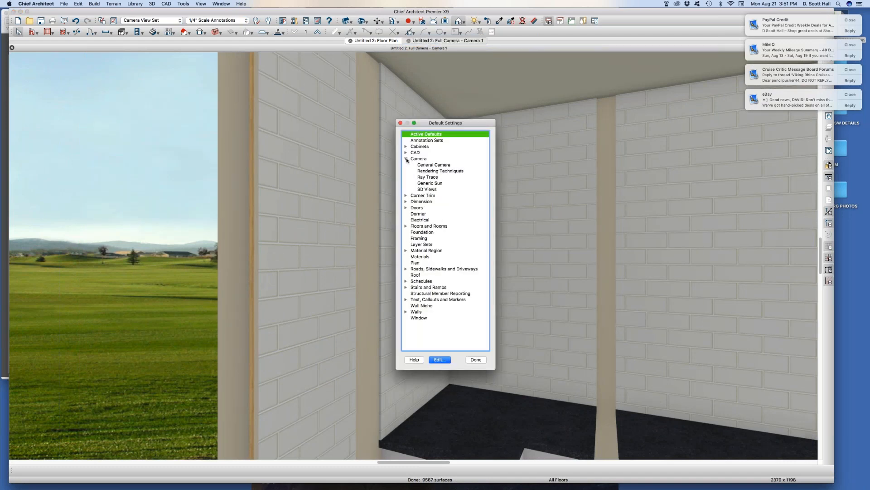
double_click(420, 165)
double_click(452, 174)
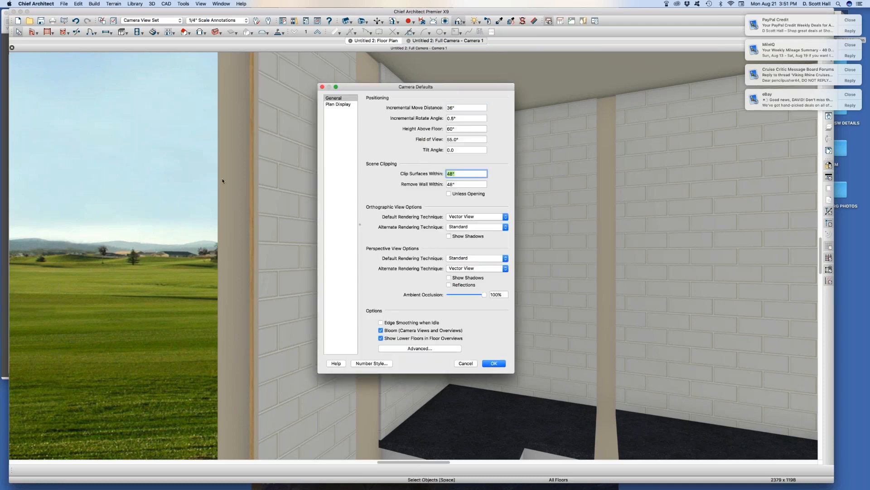
type("1")
key("Return")
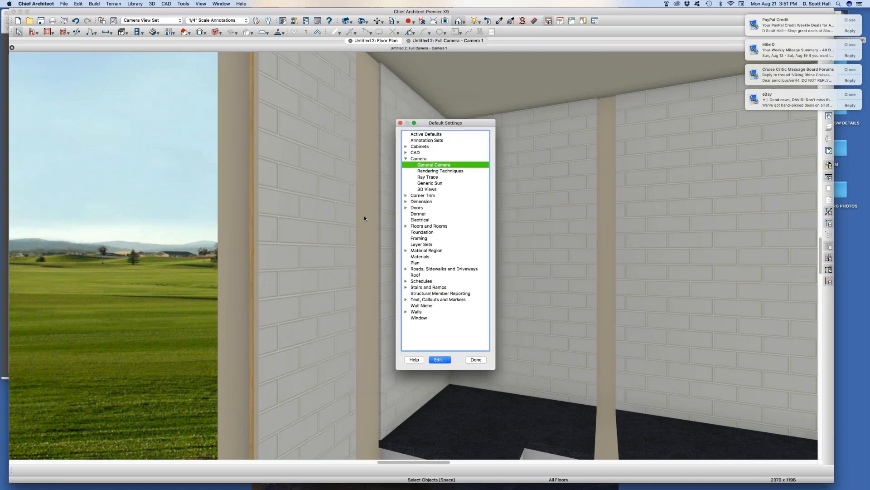
left_click(478, 359)
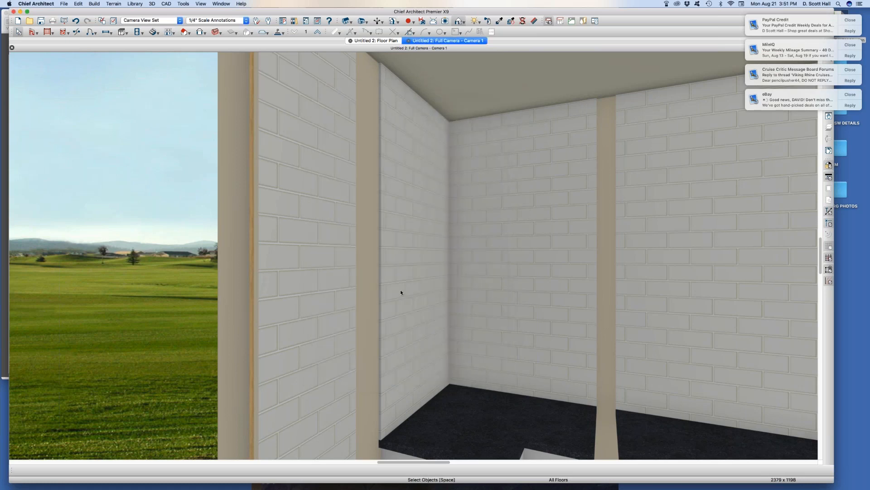
- Move the camera closer to the tiled corner to check surface clipping with the reduced distance
scroll(401, 290, "down", 3)
scroll(397, 266, "up", 5)
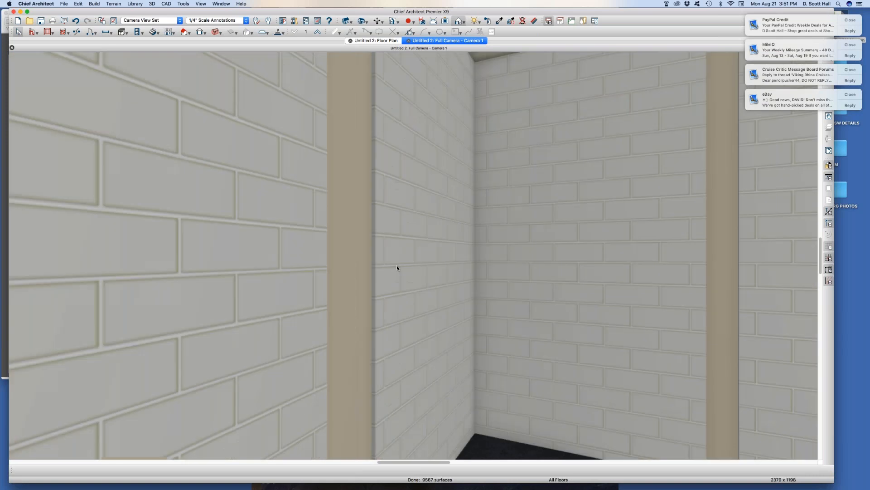
scroll(397, 267, "up", 4)
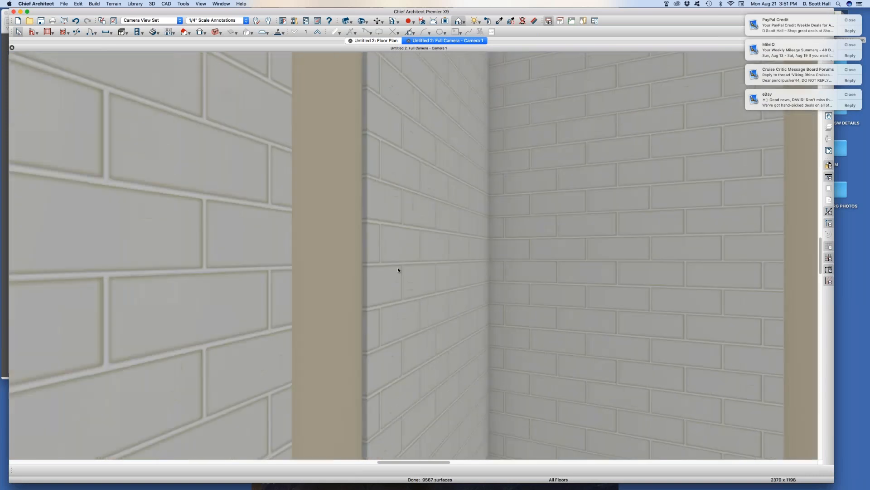
- Dolly the camera back and forth between the tiled wall sections to check how close it gets before surfaces are clipped
scroll(399, 267, "down", 2)
scroll(400, 268, "up", 2)
scroll(399, 267, "down", 2)
- Set Remove Wall Within to 1" in the General Camera defaults and close the default settings
key("super+d")
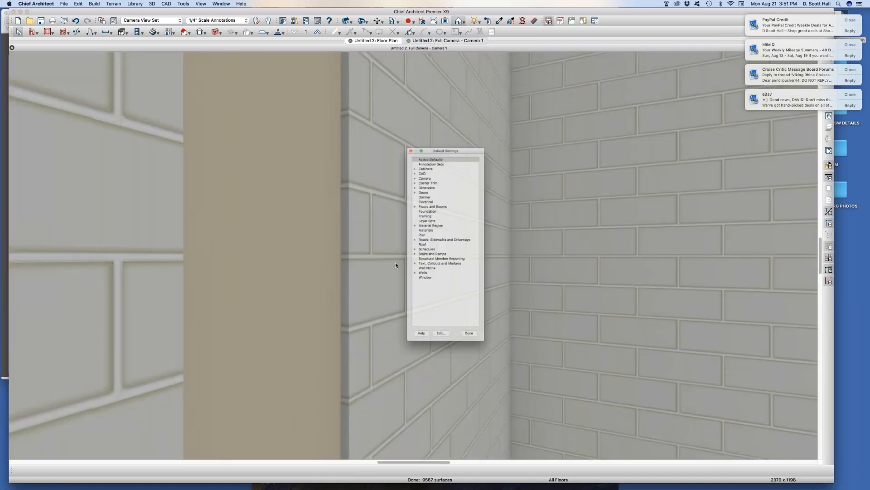
left_click(406, 158)
double_click(422, 165)
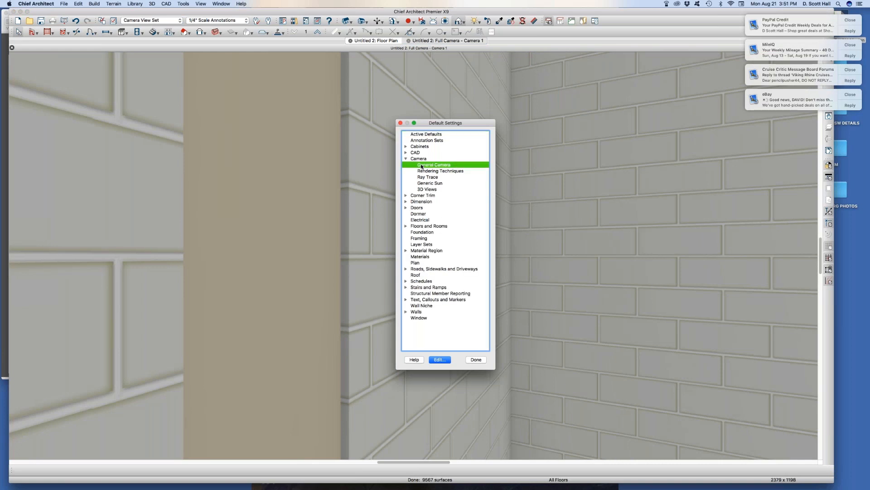
left_click(461, 173)
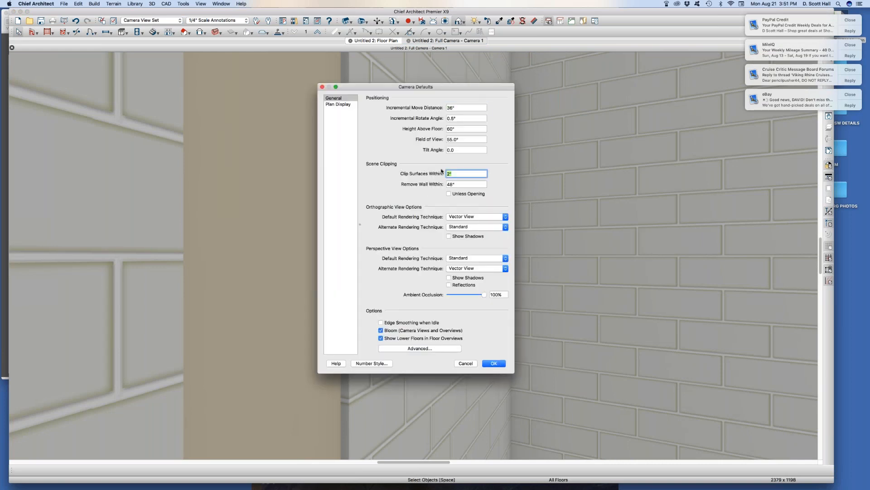
left_click(461, 185)
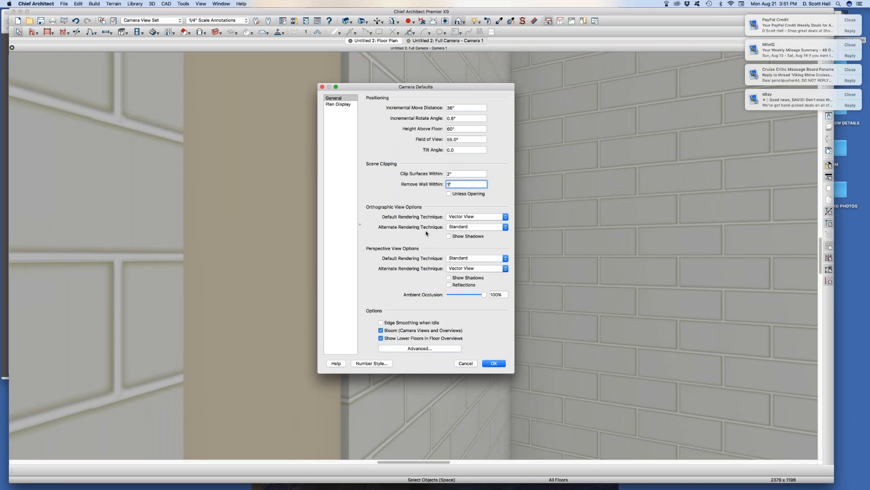
key("Return")
left_click(476, 360)
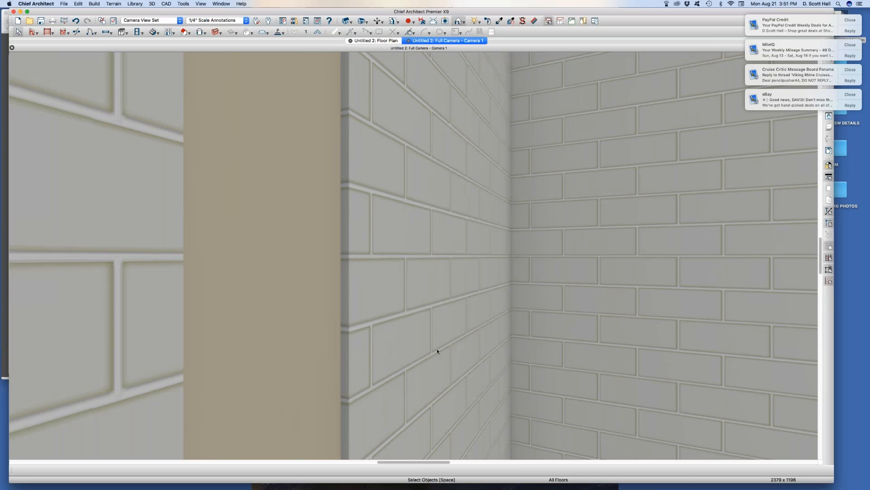
- Turn on Unless Opening under Scene Clipping in the General Camera defaults and close the default settings
key("F10")
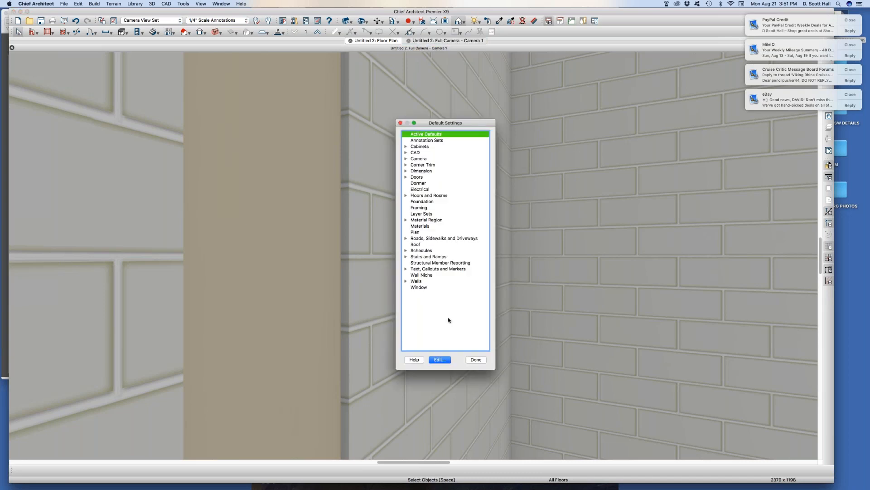
left_click(405, 152)
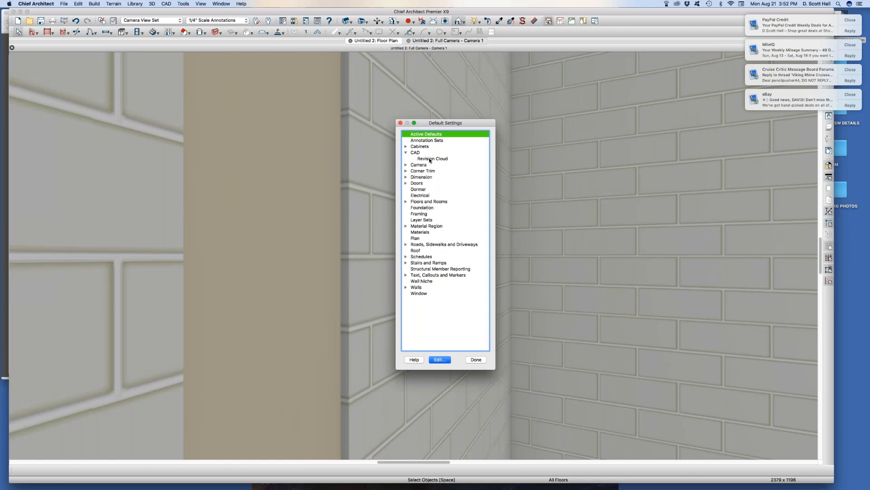
left_click(406, 153)
left_click(405, 159)
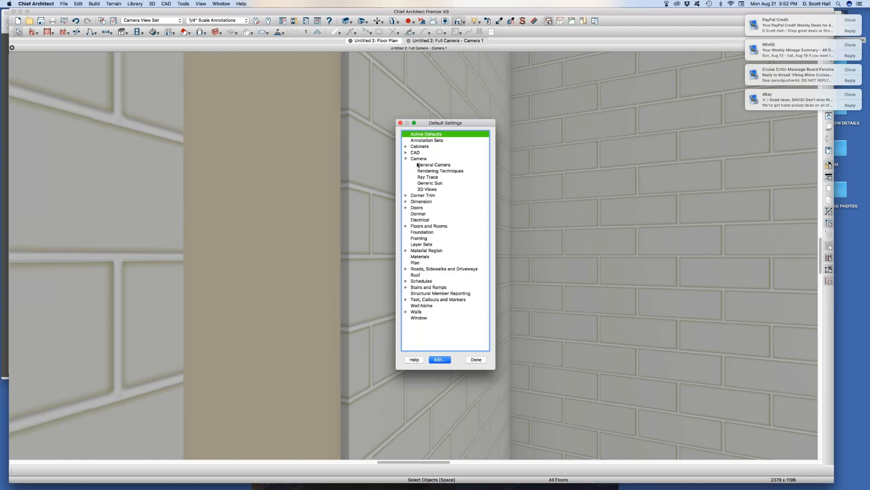
double_click(417, 166)
left_click(467, 194)
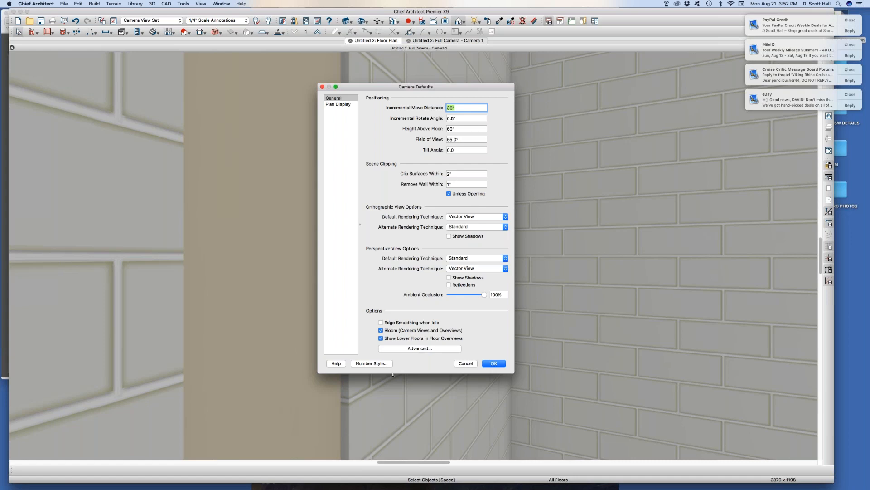
left_click(499, 363)
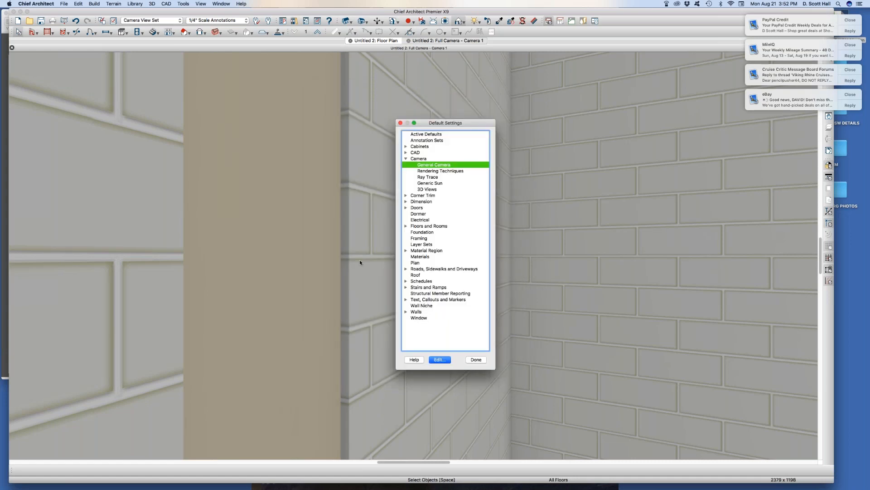
left_click(478, 361)
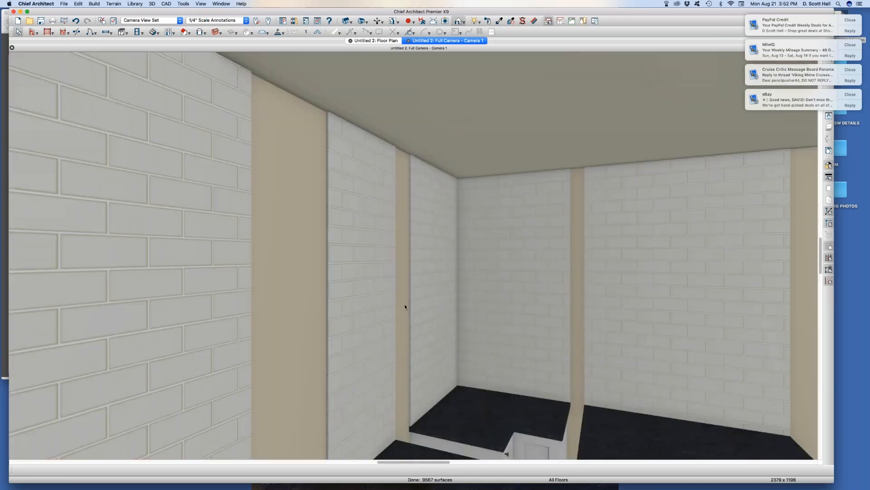
- Place four windows on the walls meeting at the tiled corner, two on each wall
scroll(404, 293, "down", 5)
scroll(405, 294, "up", 5)
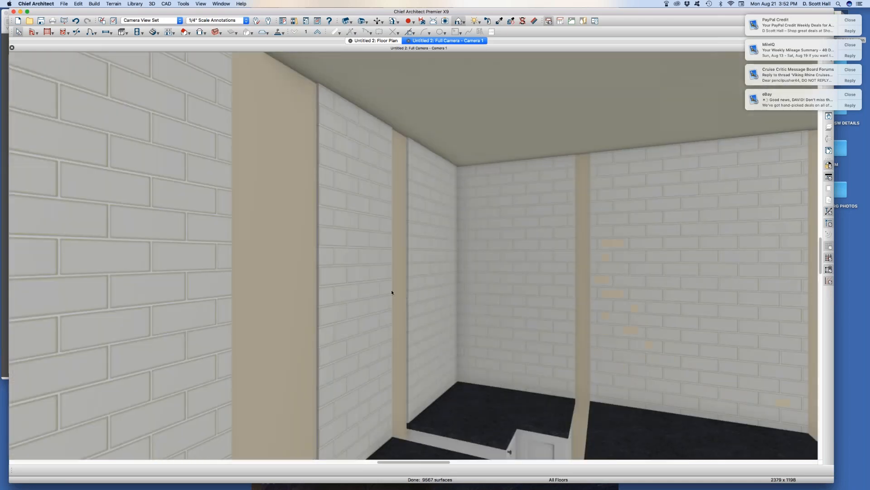
scroll(391, 292, "down", 2)
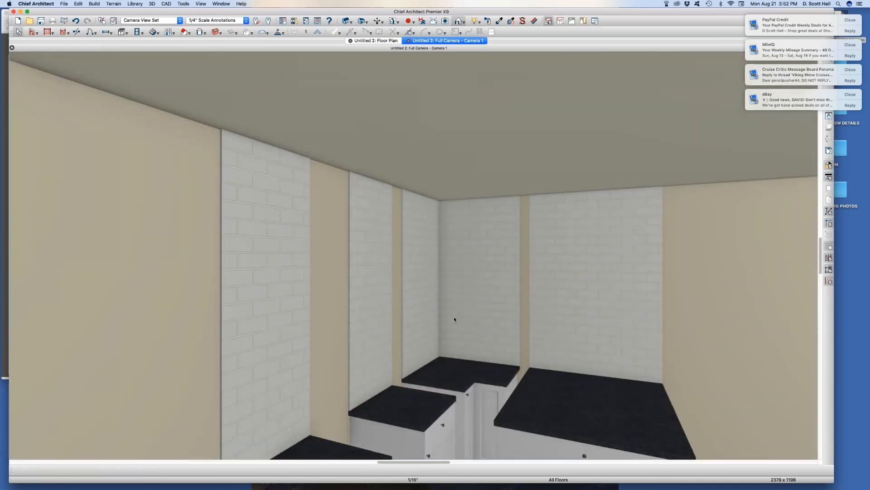
mouse_move(482, 321)
middle_mouse_down()
mouse_move(442, 317)
mouse_move(489, 320)
mouse_move(478, 326)
mouse_move(472, 315)
middle_mouse_up()
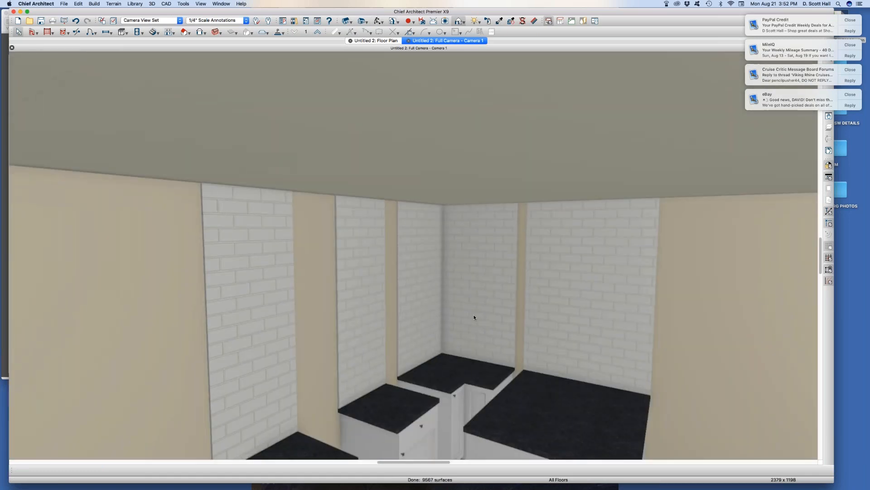
key("w")
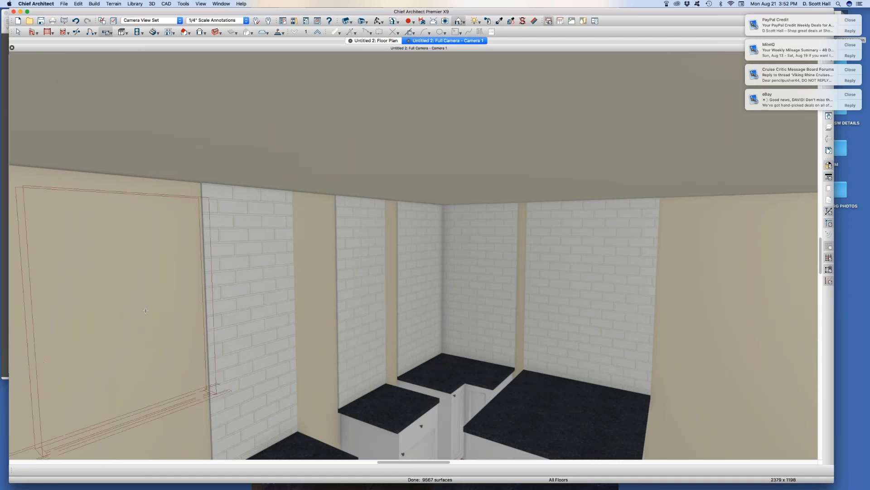
left_click(131, 342)
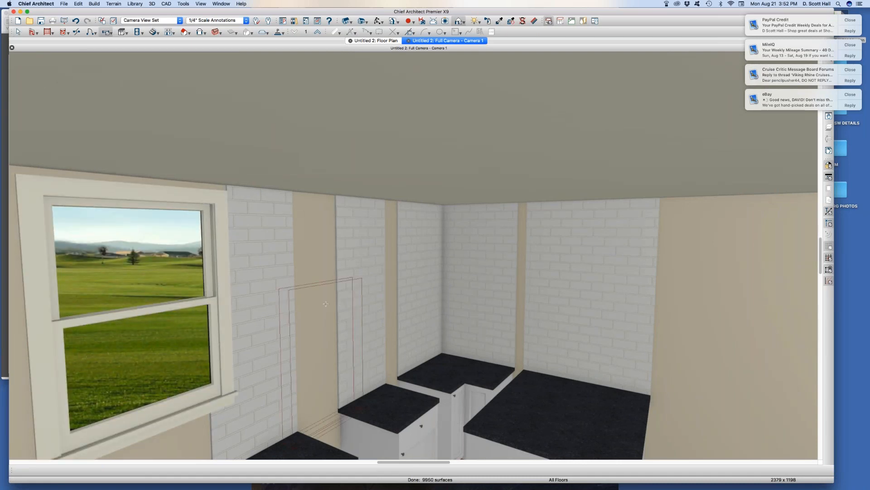
left_click(339, 308)
left_click(532, 277)
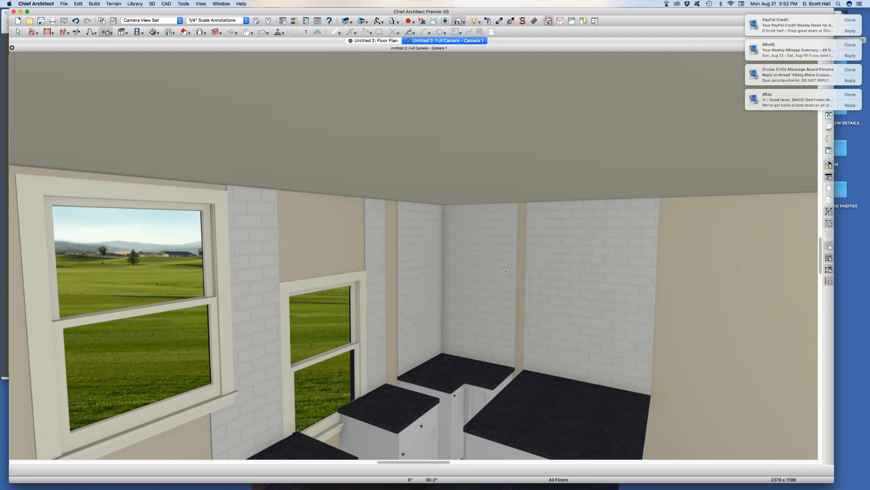
left_click(662, 286)
key("space")
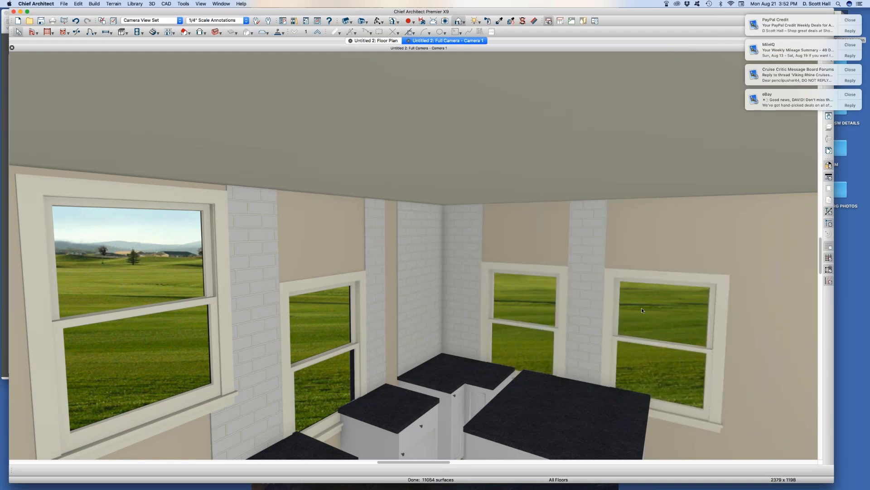
- Replace the camera view with a new Full Camera aimed at the windowed corner, and dolly it to examine the walls and openings
key("super+w")
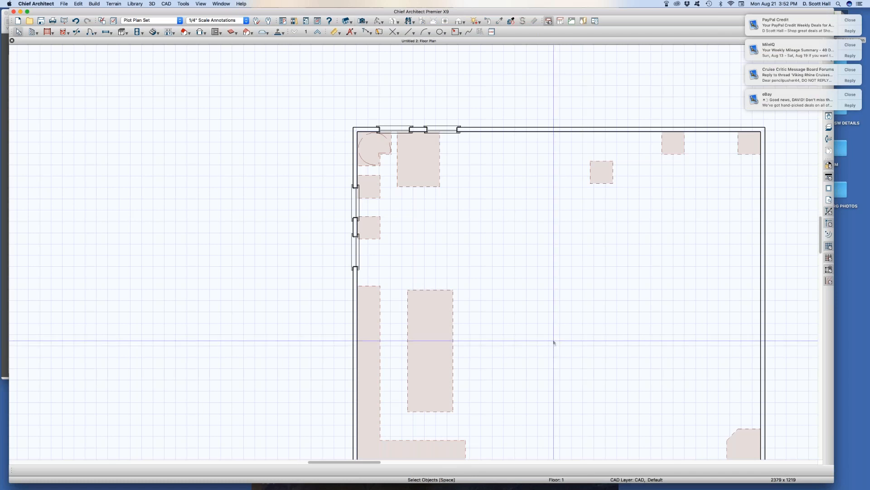
key("c")
left_click_drag(540, 355, 432, 210)
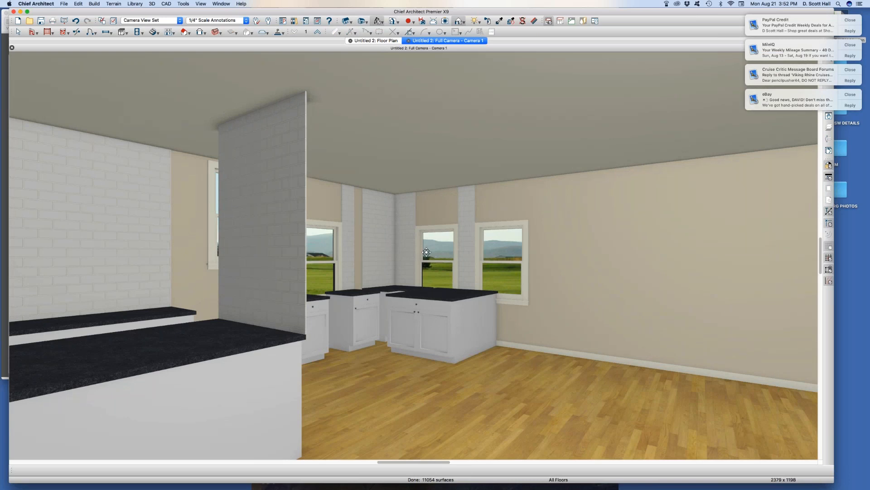
scroll(422, 250, "up", 6)
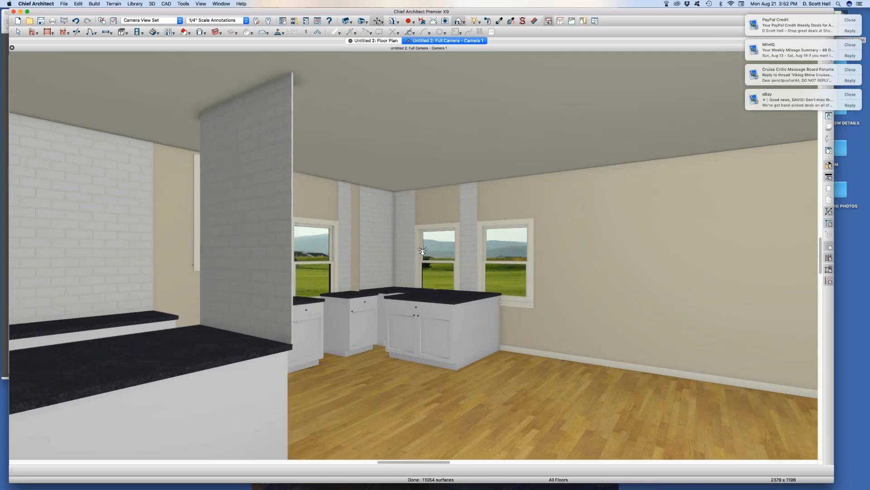
scroll(423, 245, "down", 6)
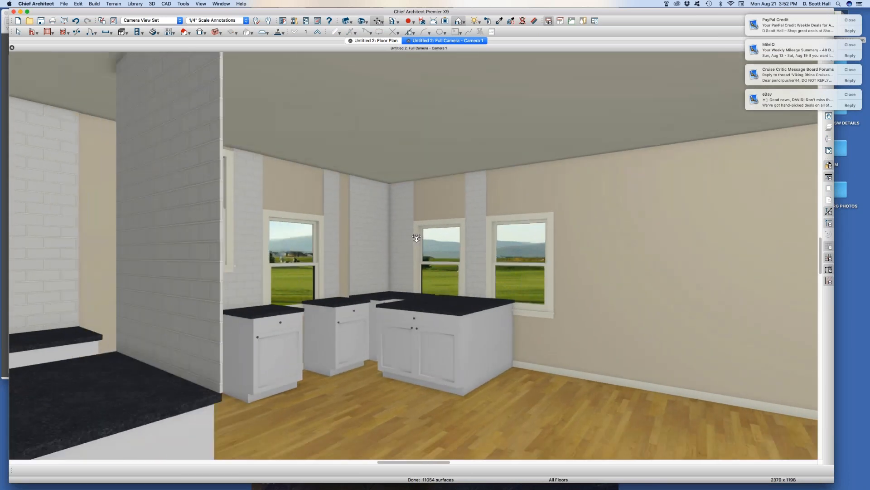
- Close the camera view and draw two interior walls that enclose a room around the windowed corner of the floor plan
key("super+w")
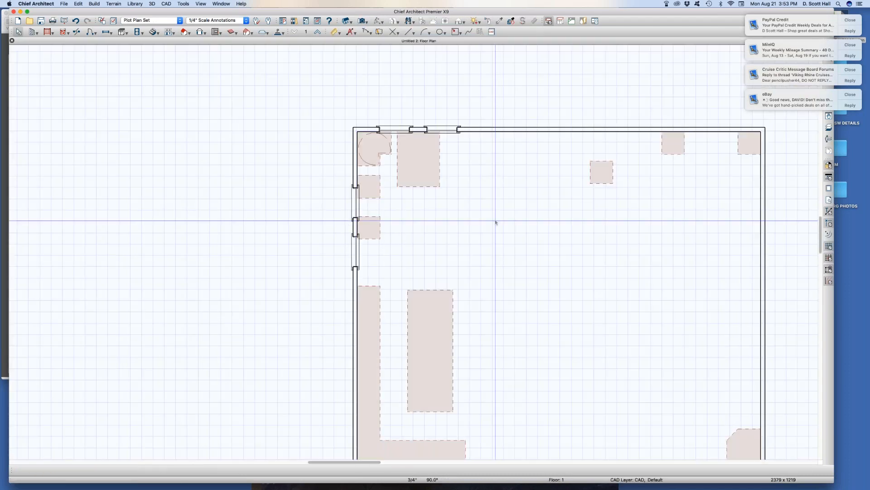
key("space")
mouse_move(471, 129)
left_mouse_down()
mouse_move(470, 310)
mouse_move(357, 310)
left_mouse_up()
key("space")
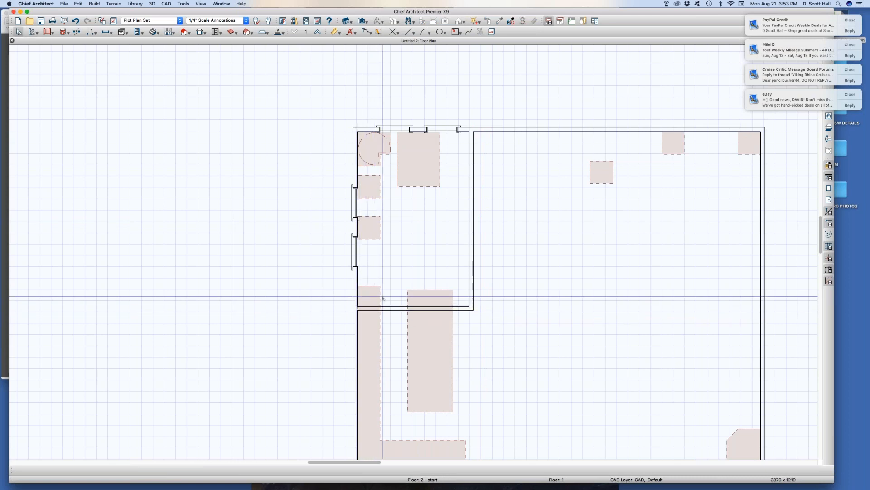
- Place five doors in the new room's walls, three in the vertical wall and two in the horizontal wall
key("space")
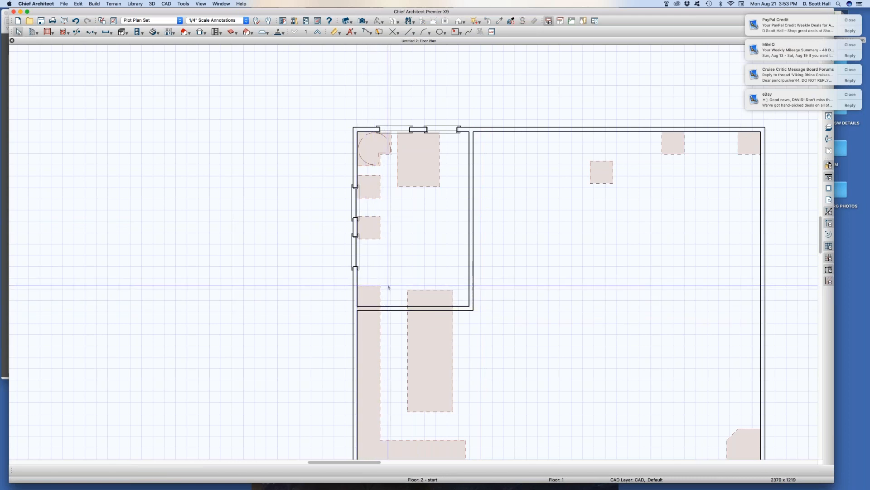
left_click(472, 280)
left_click(481, 241)
left_click(482, 200)
left_click(440, 309)
left_click(408, 309)
- Create a Full Camera aimed at the new room's outer corner and dolly it through the wall with doors to test wall removal
scroll(362, 308, "down", 1)
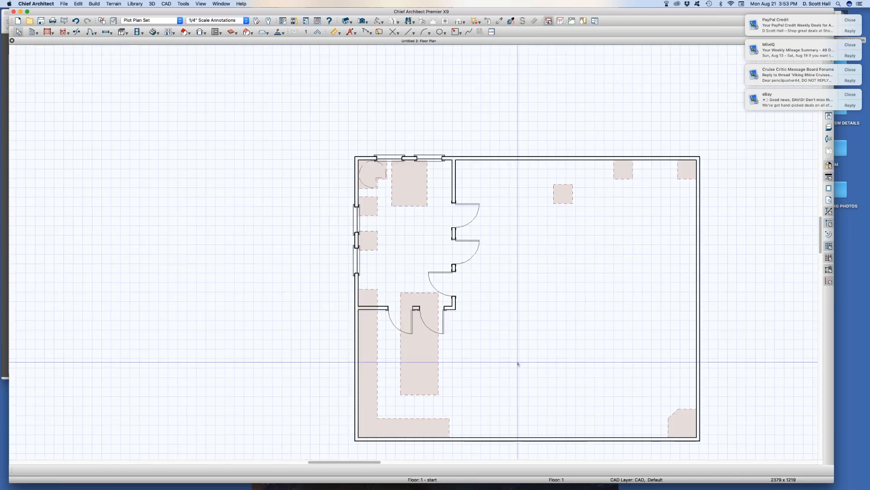
key("c")
left_click_drag(532, 365, 459, 302)
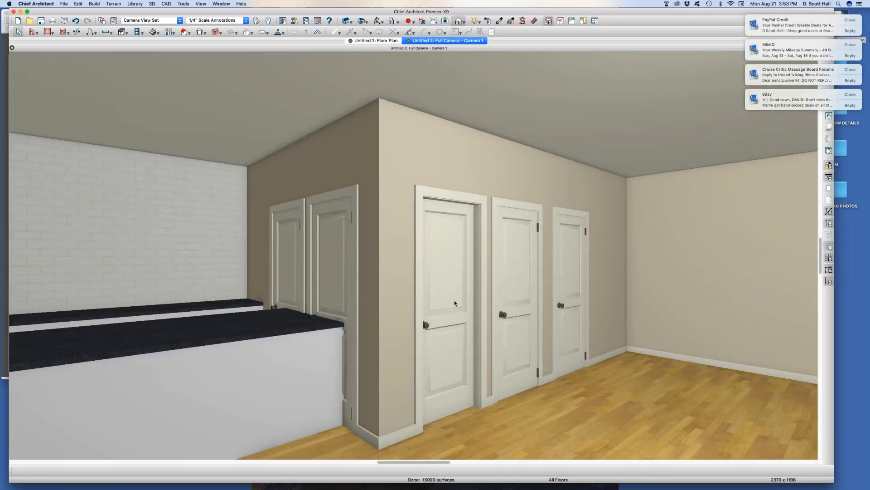
scroll(447, 302, "down", 3)
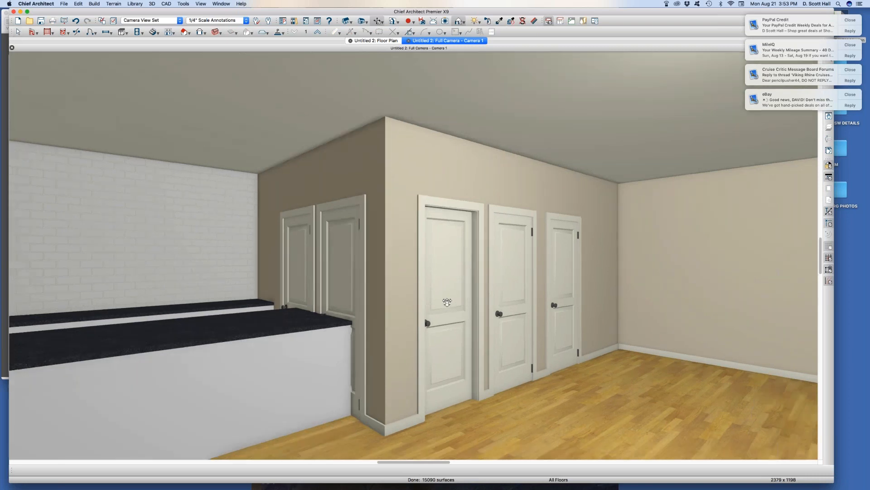
scroll(452, 297, "up", 8)
scroll(425, 289, "up", 10)
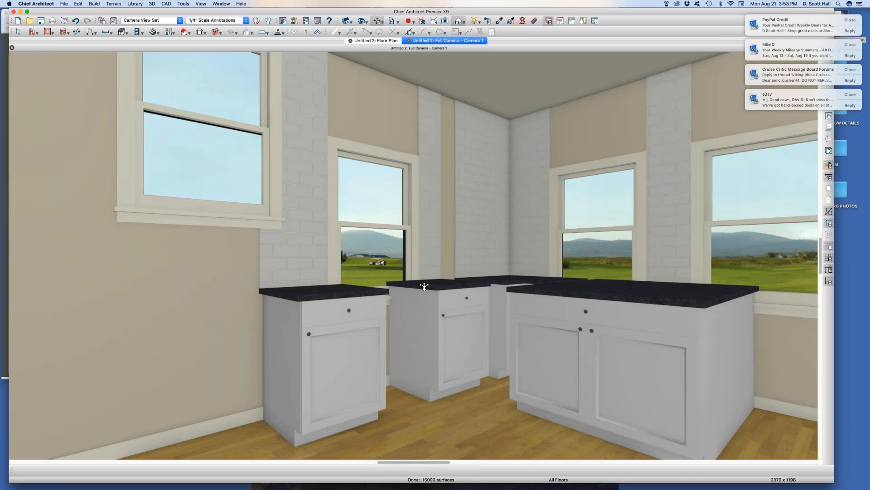
- Move the camera forward into the base cabinets below the windows and back out to examine clipping at close range
scroll(424, 286, "up", 2)
scroll(420, 288, "up", 2)
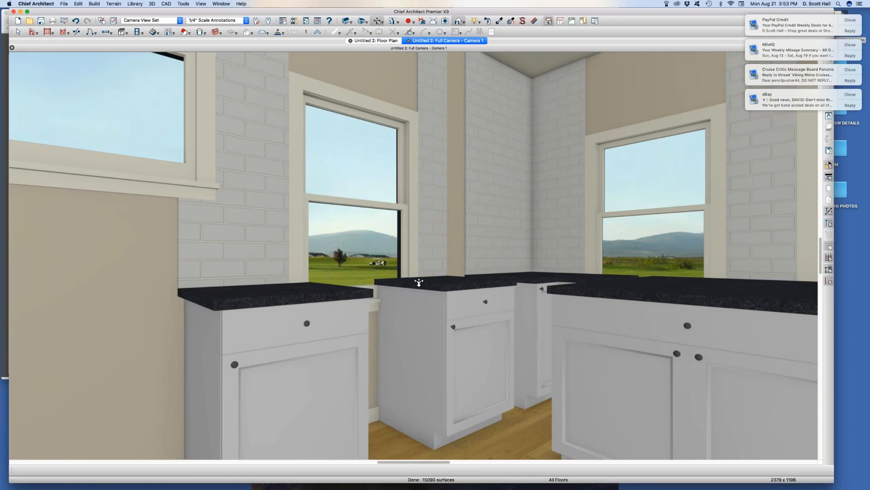
scroll(419, 283, "up", 2)
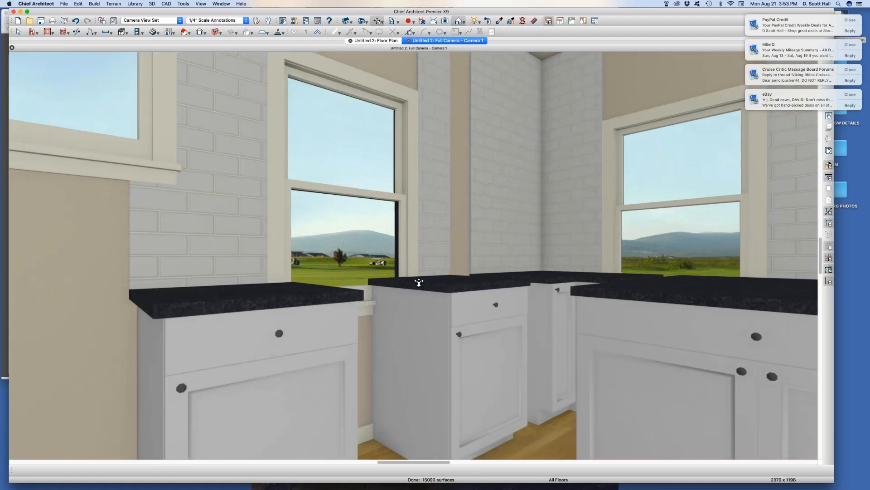
scroll(418, 282, "up", 8)
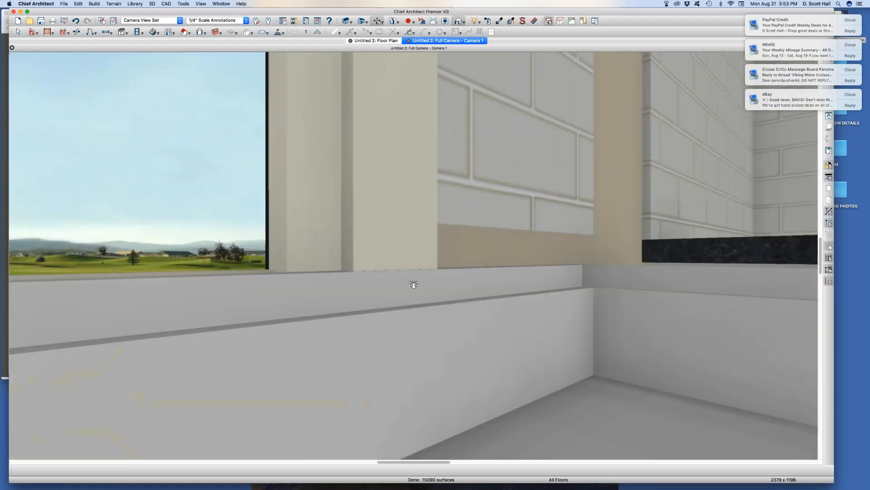
scroll(414, 283, "up", 3)
scroll(414, 283, "down", 10)
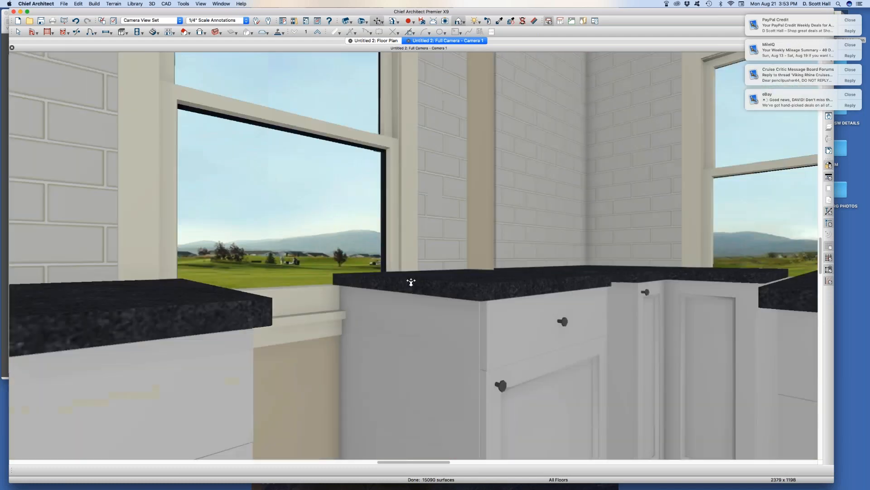
scroll(419, 279, "down", 5)
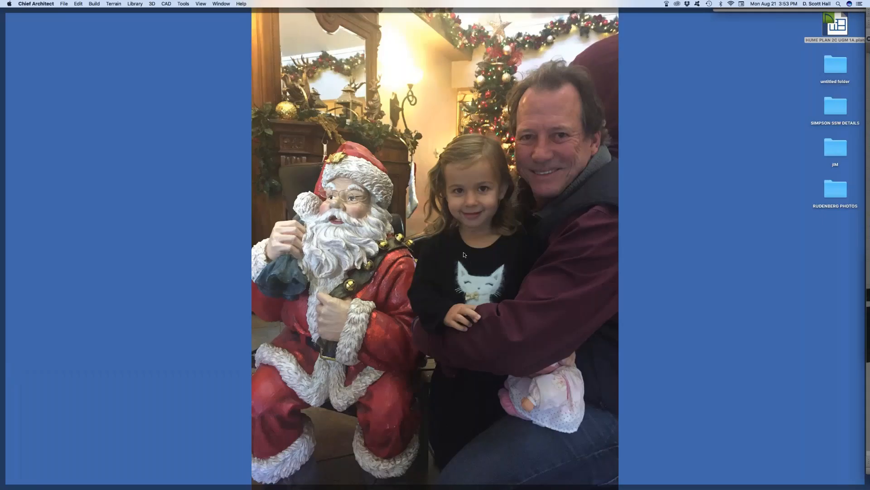
key("space")
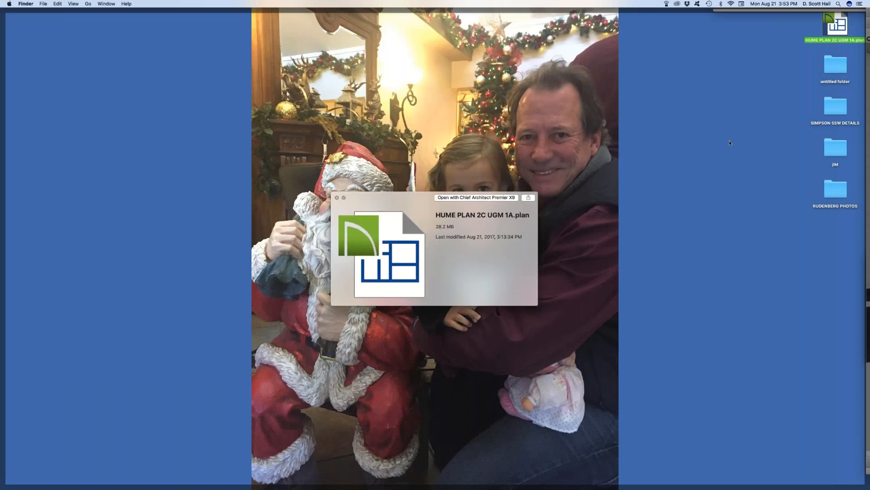
key("space")
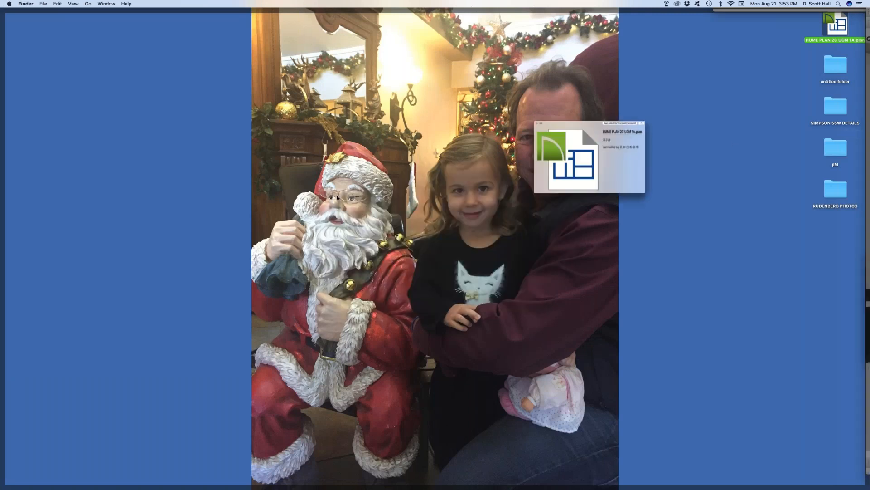
mouse_move(860, 88)
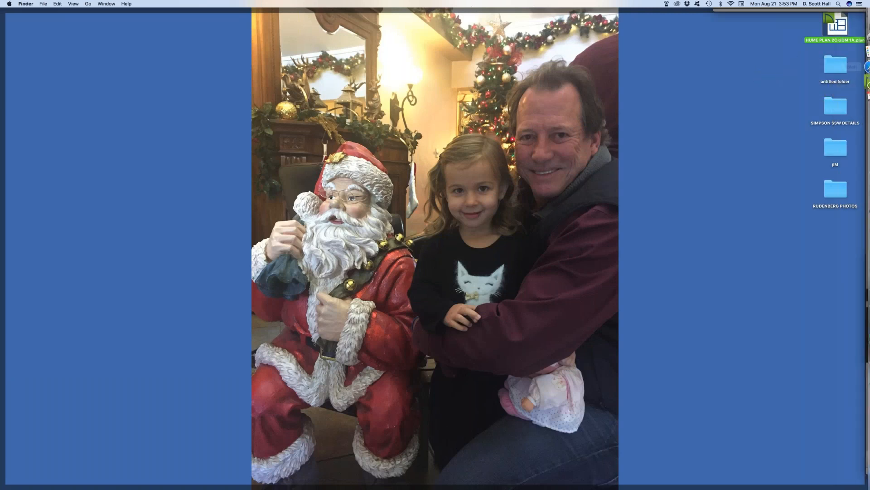
left_click(849, 78)
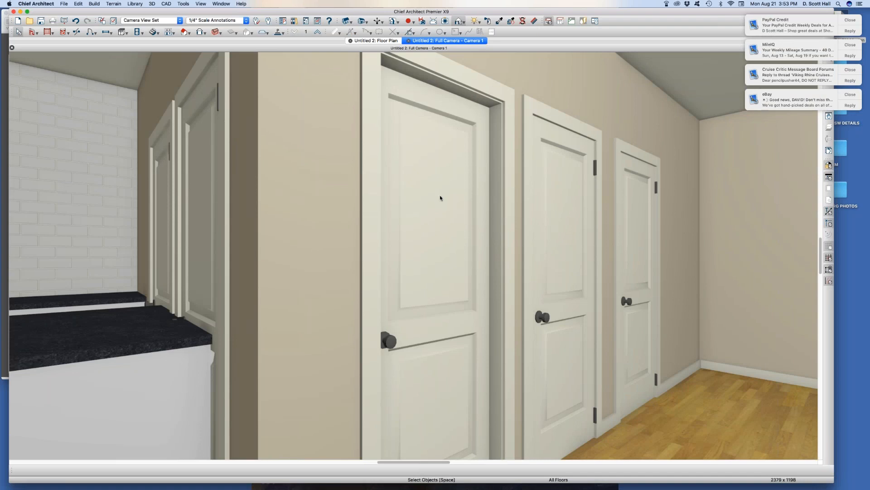
- Turn off Unless Opening in the General Camera defaults and accept the settings
key("d")
left_click(407, 159)
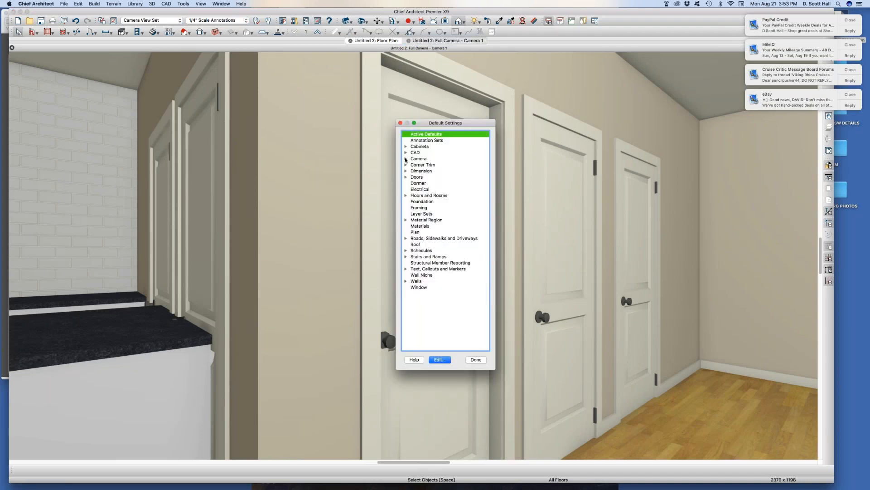
left_click(426, 165)
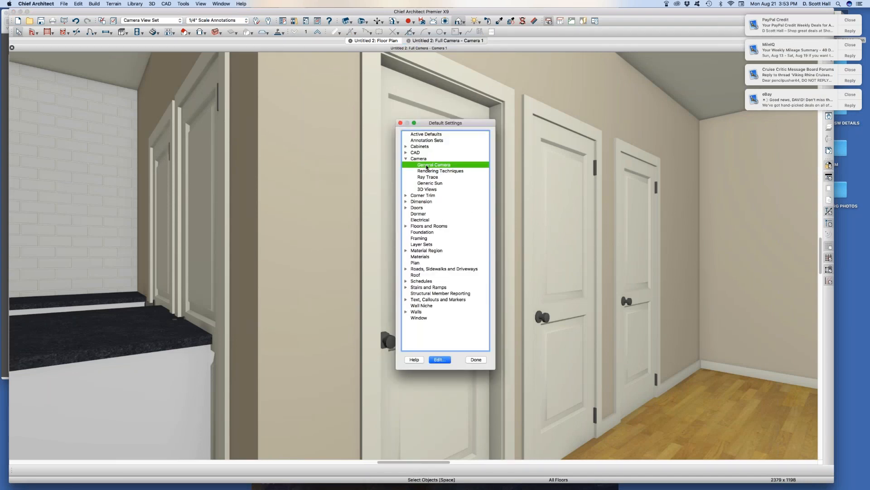
double_click(426, 167)
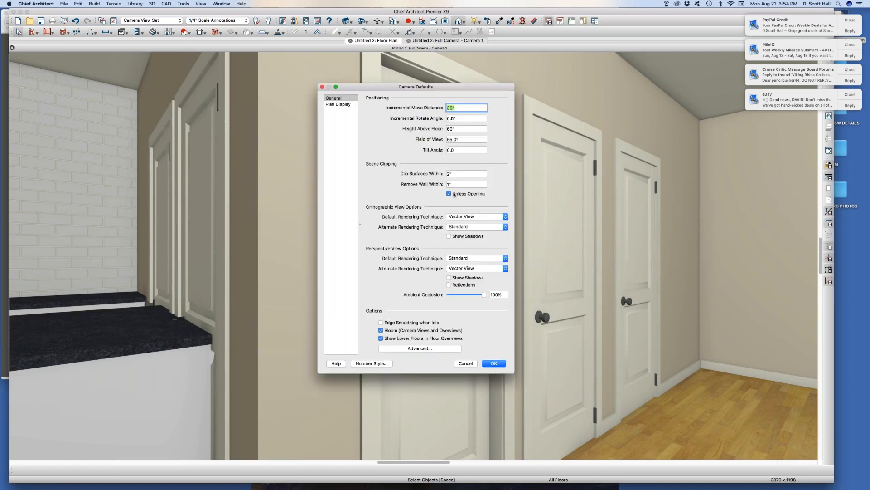
left_click(459, 194)
left_click(490, 364)
left_click(474, 361)
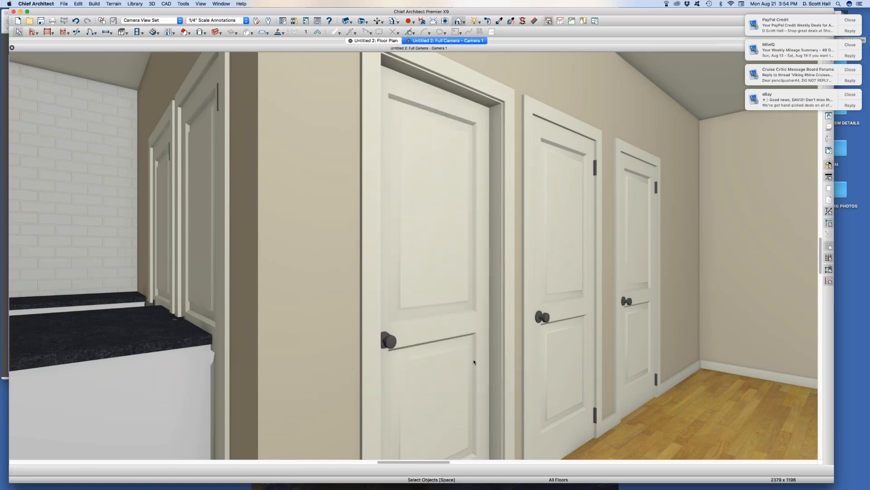
- Dolly the camera through the wall with doors into the cabinet room and back out to test wall removal
key("KP_7")
key("KP_4")
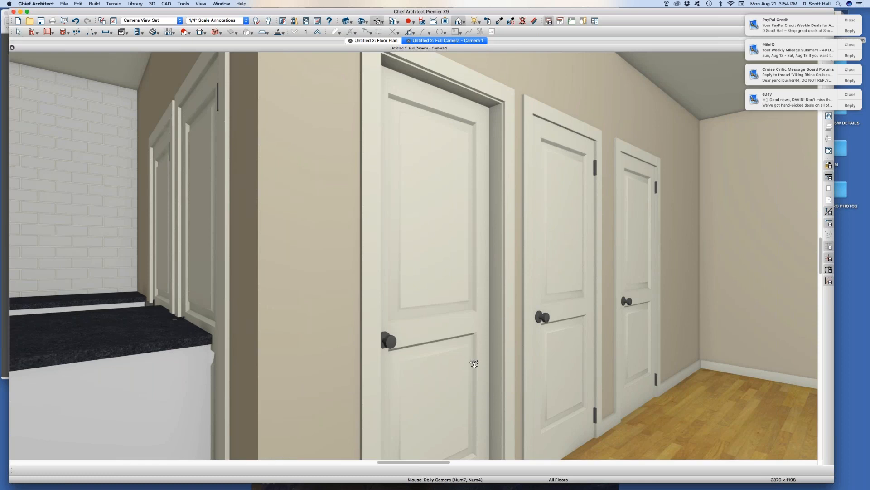
scroll(461, 352, "down", 3)
scroll(459, 346, "up", 10)
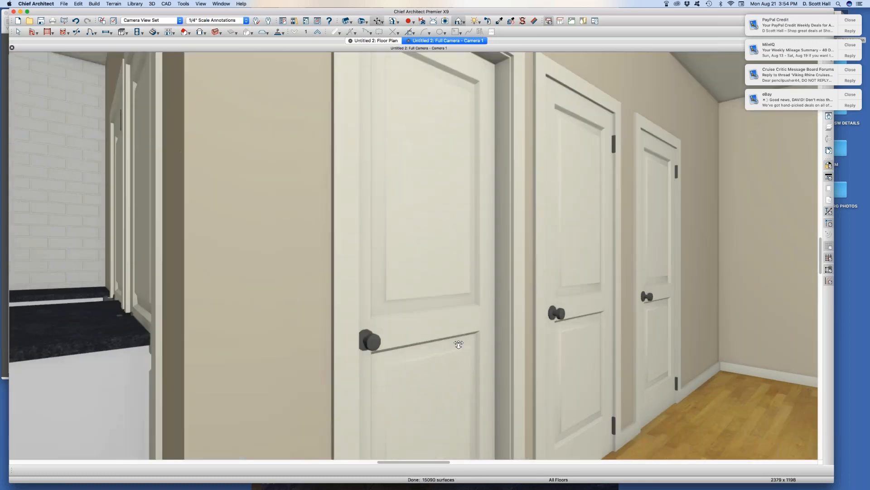
scroll(458, 342, "up", 5)
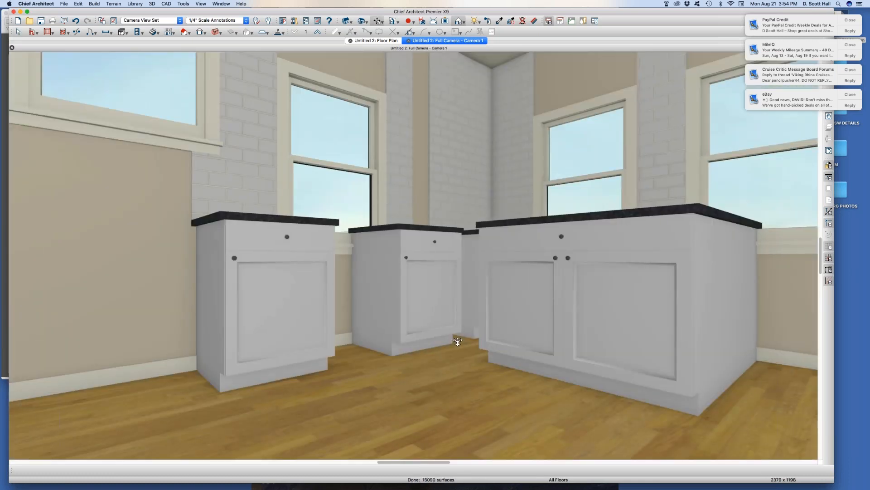
scroll(458, 342, "down", 5)
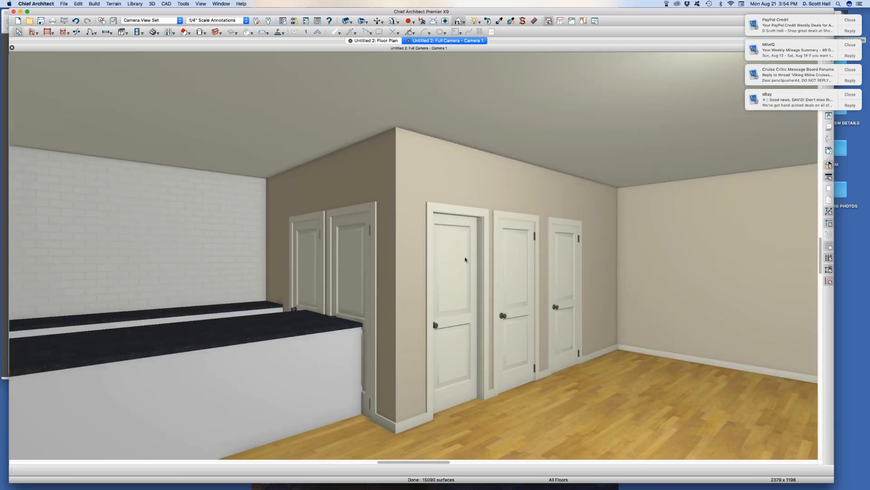
- Tile the camera view beside the floor plan and draw an L-shaped interior wall behind the three doors of the vertical wall
key("shift+t")
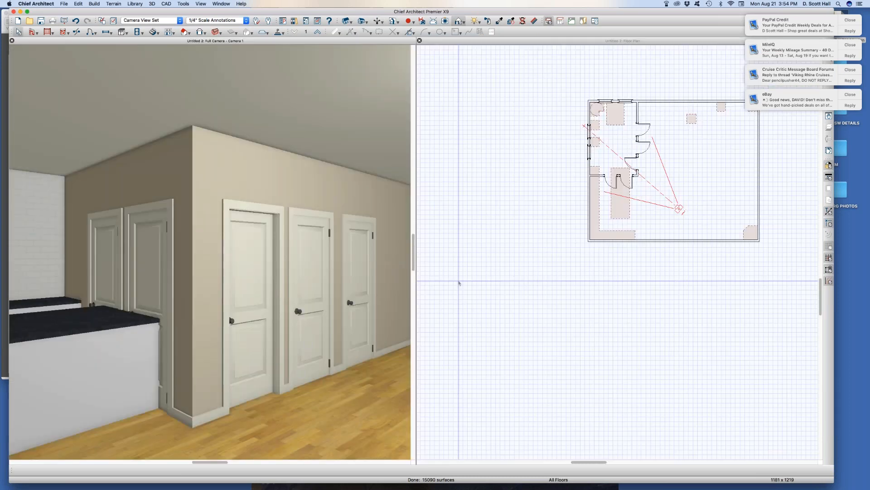
scroll(656, 161, "up", 3)
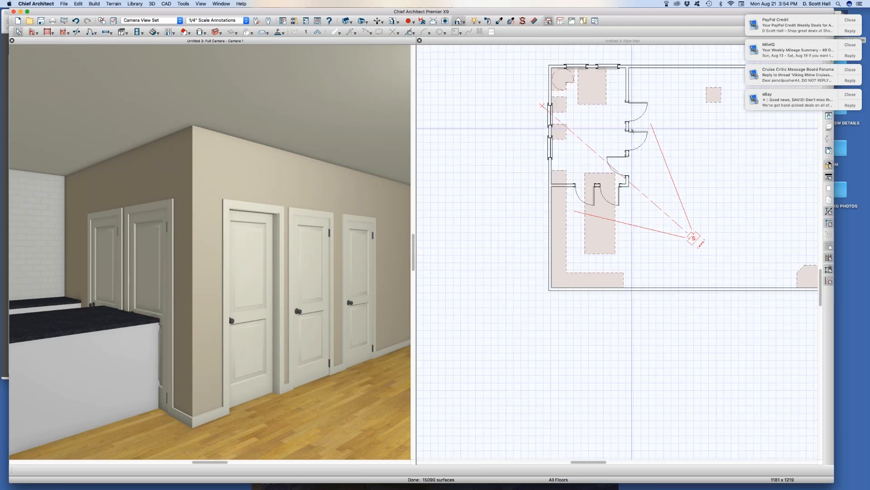
left_click(621, 118)
key("shift+i")
left_click_drag(628, 95, 604, 191)
key("space")
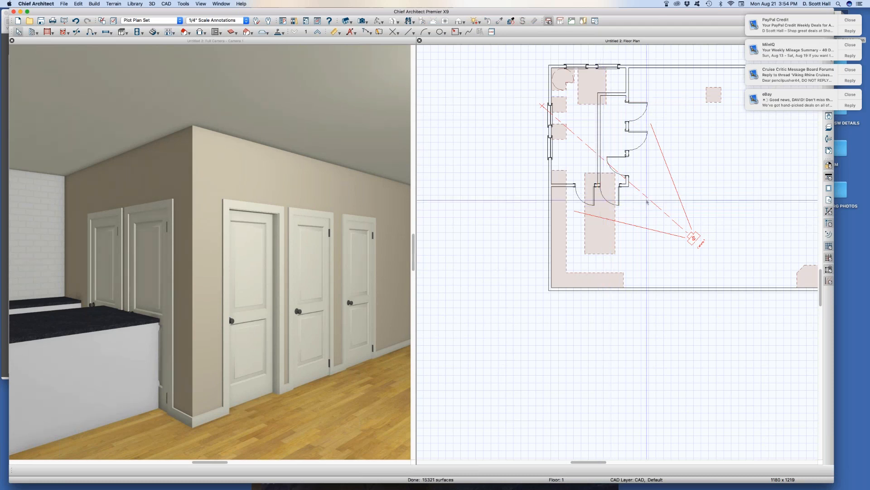
- Move the camera toward the three doors and back out while tracking its position on the floor plan
scroll(290, 241, "up", 5)
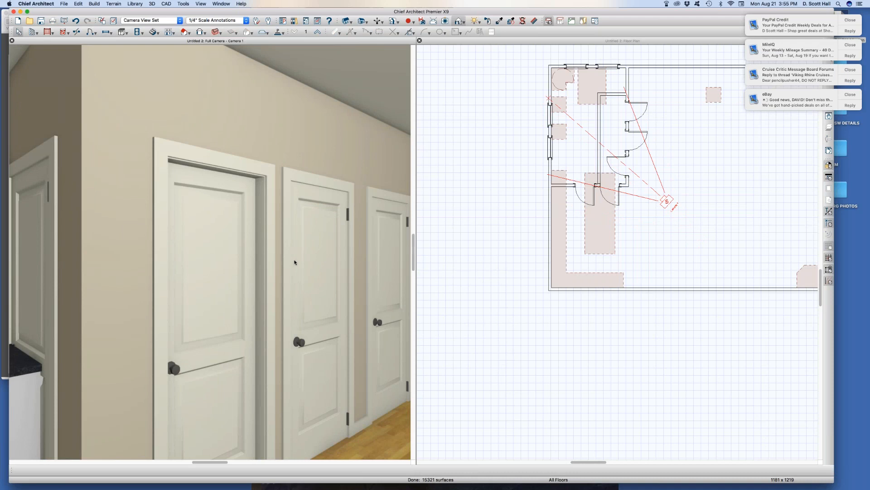
scroll(242, 239, "down", 10)
scroll(241, 239, "up", 4)
scroll(241, 239, "up", 1)
- Try 48 as the Remove Wall Within distance in the General Camera defaults and accept the settings
key("d")
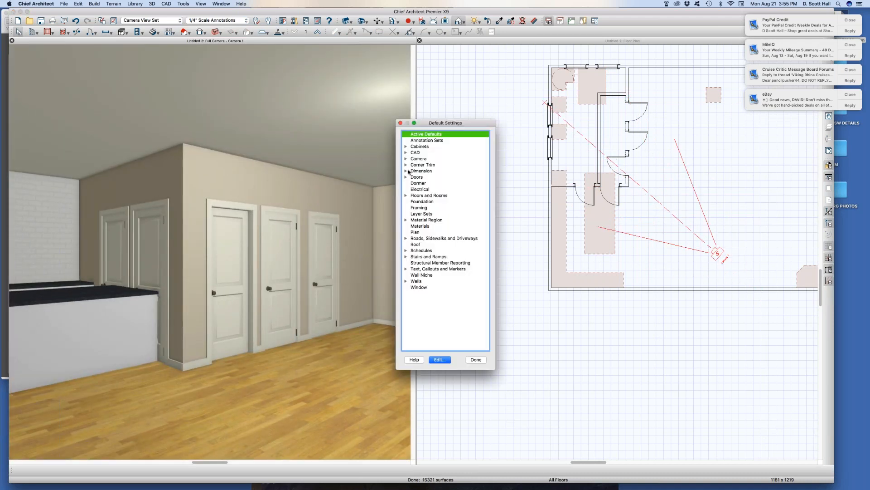
left_click(405, 153)
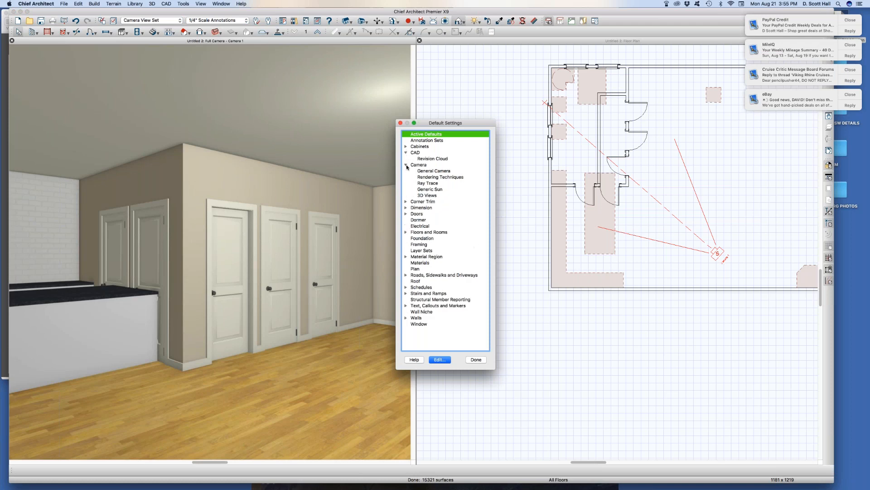
double_click(419, 166)
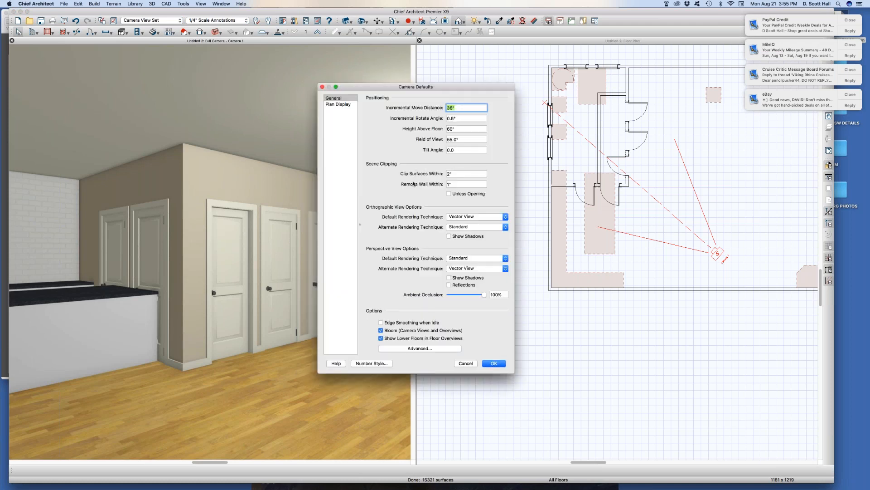
key("Tab")
key("Tab")
key("Tab")
key("Tab")
key("Tab")
key("Tab")
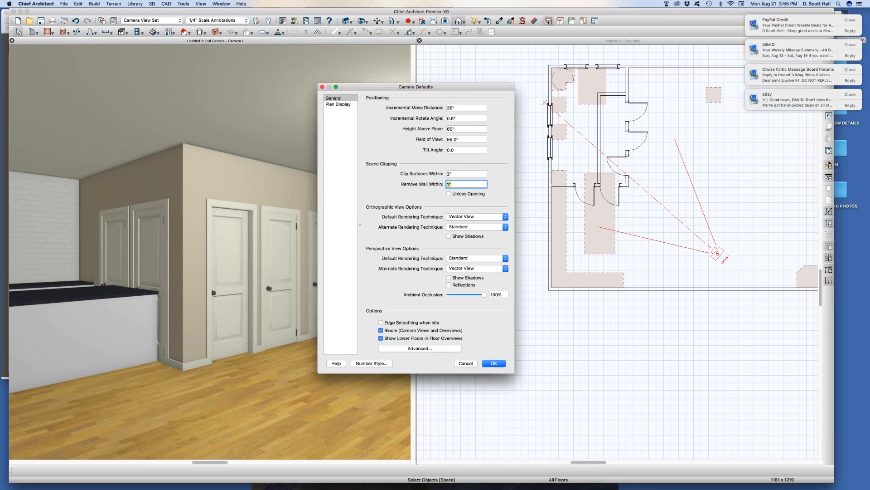
type("48")
double_click(465, 183)
type("1")
type("48")
key("BackSpace")
key("BackSpace")
left_click(489, 364)
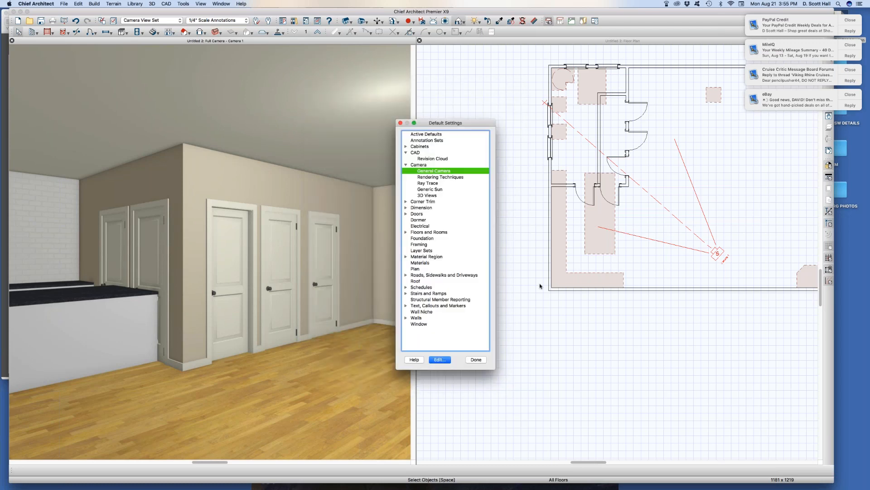
left_click(472, 360)
- Move the camera through the doored wall up to the new inner wall and back out to examine wall removal
scroll(231, 279, "up", 5)
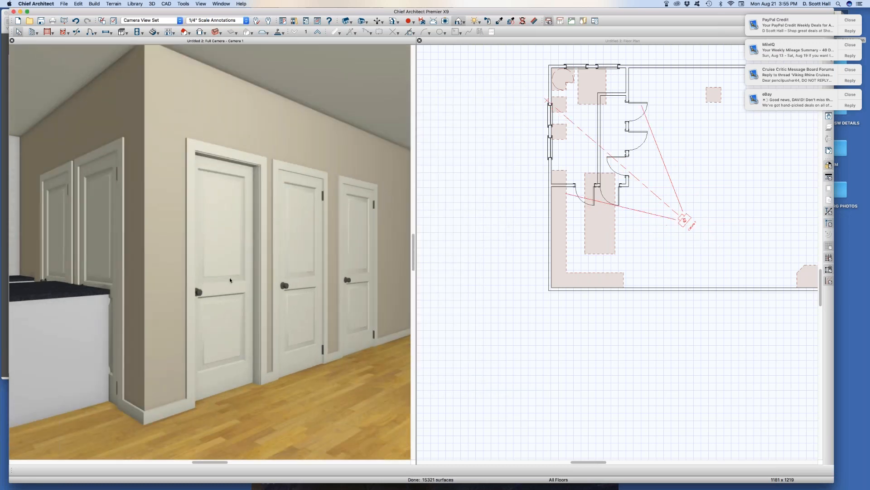
scroll(238, 280, "up", 5)
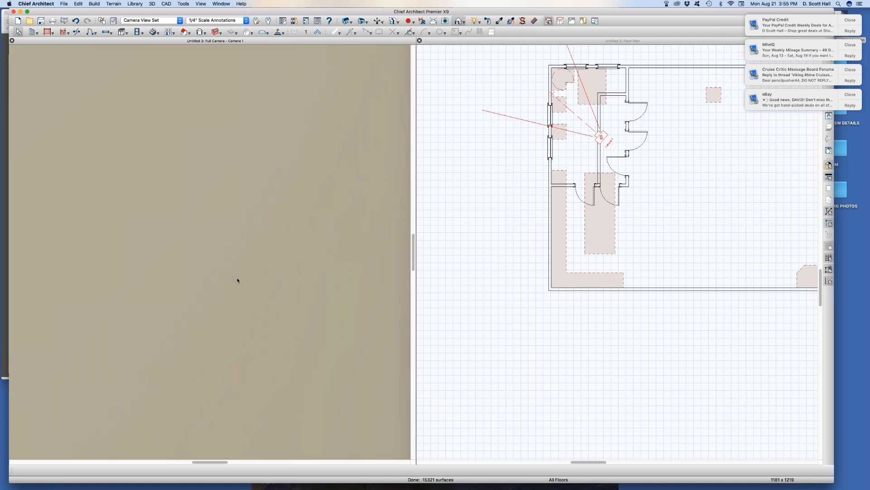
scroll(237, 280, "down", 5)
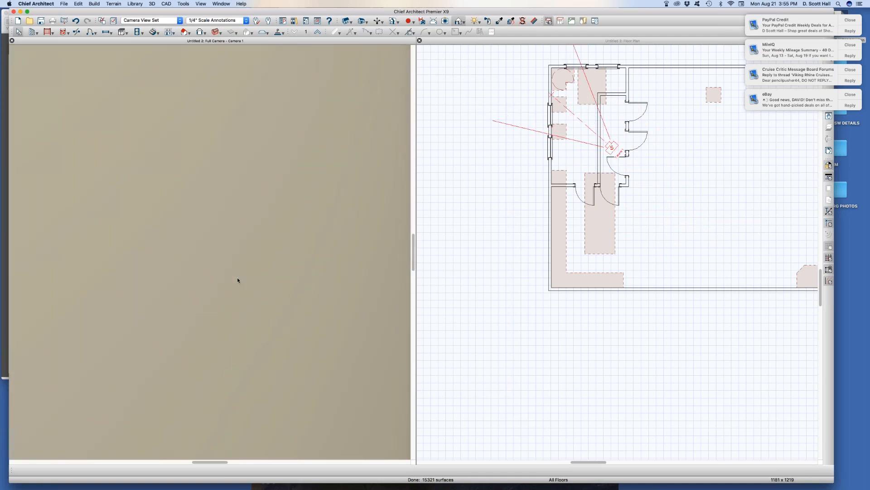
scroll(238, 280, "up", 5)
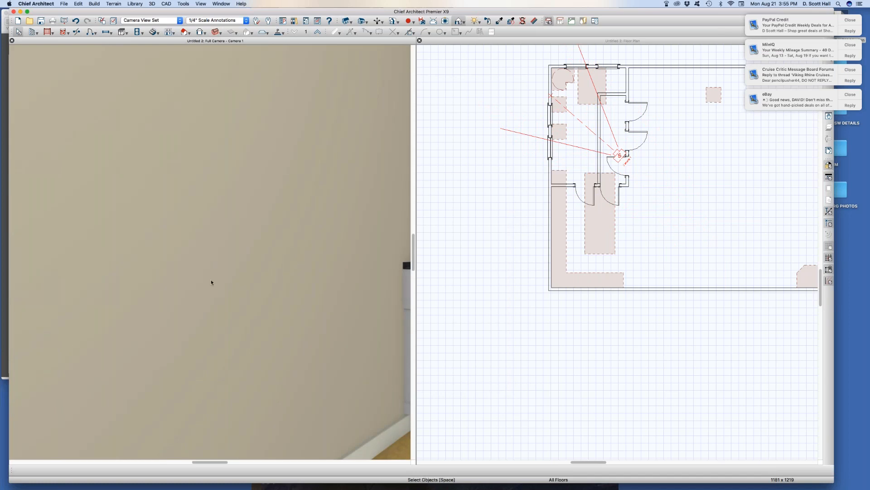
scroll(210, 280, "up", 5)
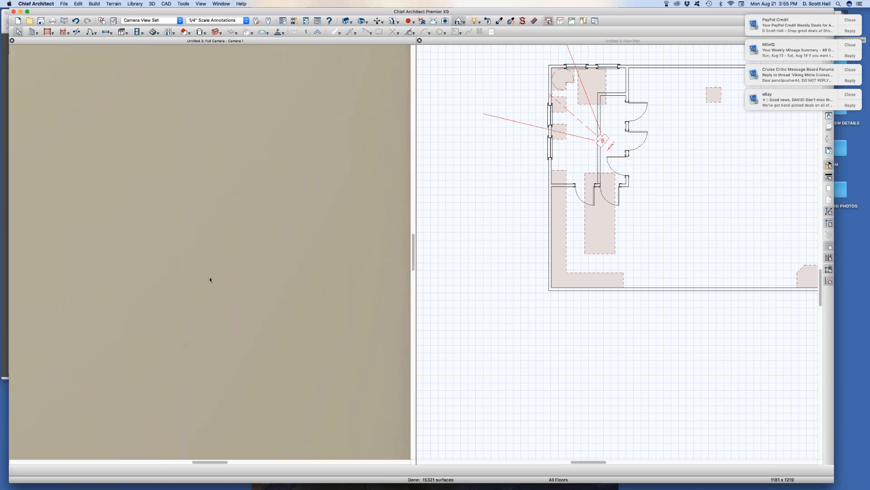
scroll(208, 276, "down", 5)
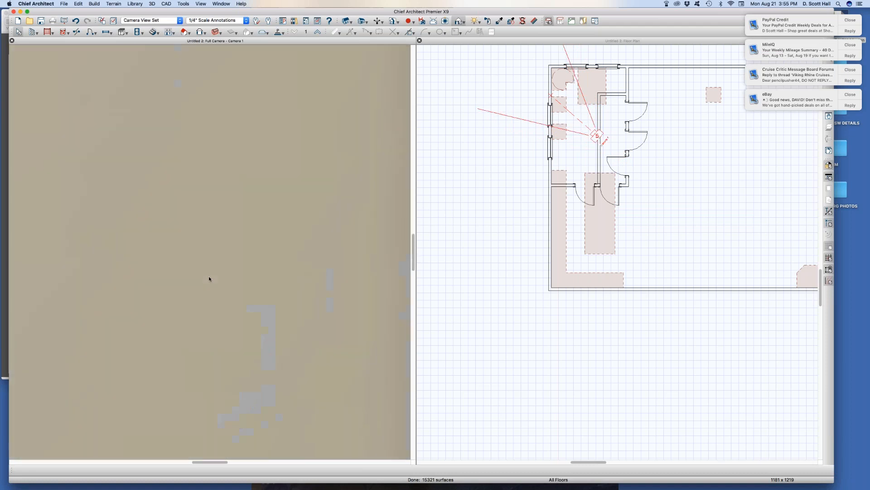
scroll(211, 276, "down", 5)
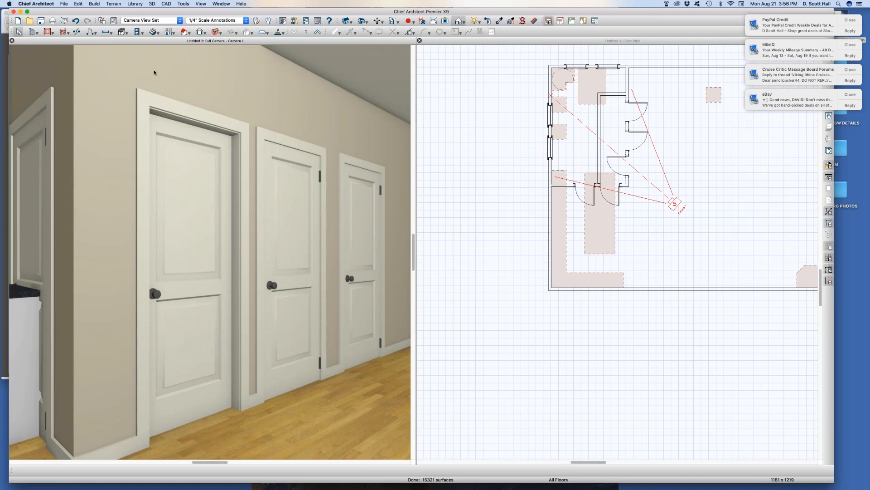
- Set Remove Wall Within to 1 inch and turn on Unless Opening in the General Camera defaults
key("d")
left_click(406, 160)
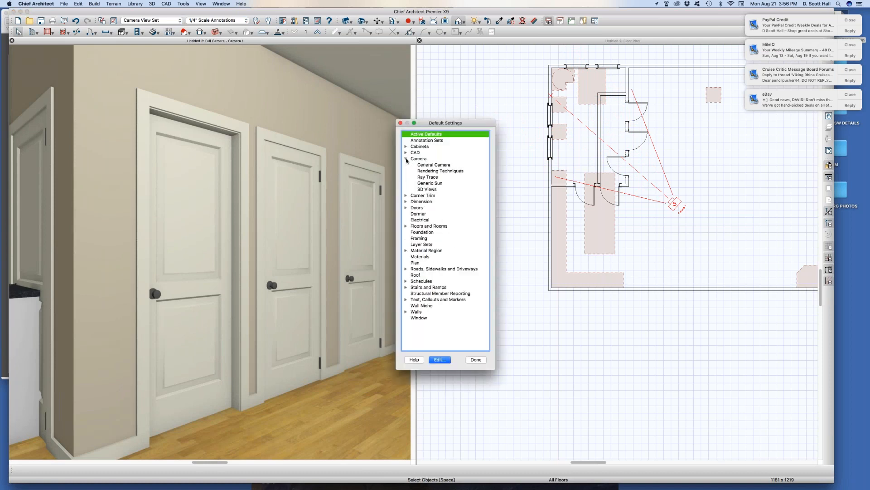
double_click(430, 165)
left_click(447, 184)
type("1")
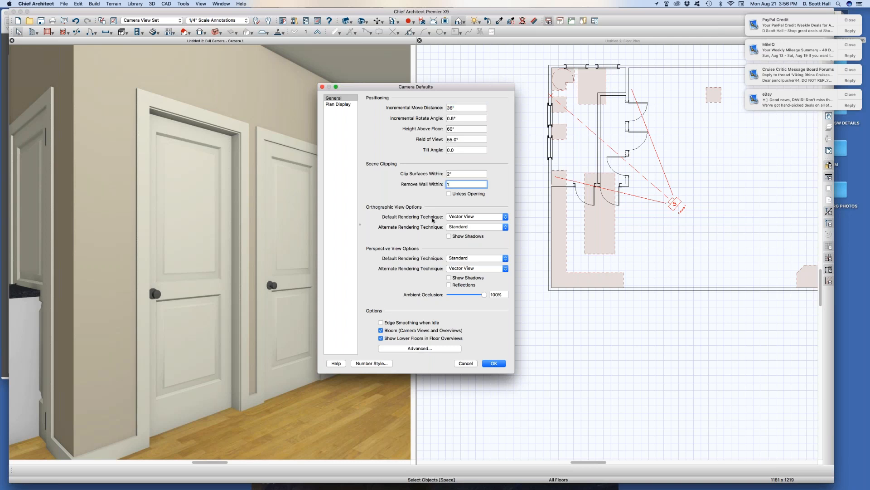
left_click(449, 194)
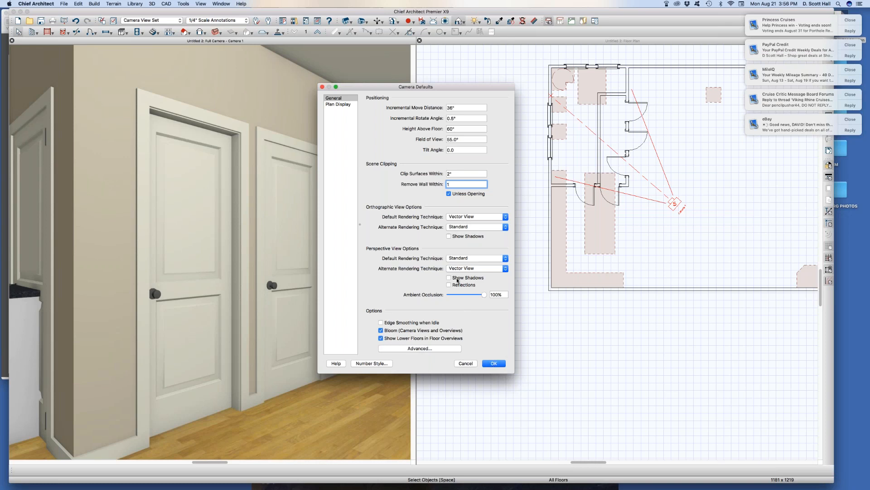
- Switch the orthographic default rendering technique to Glass House and back to Vector View, and accept the camera defaults
left_click(466, 217)
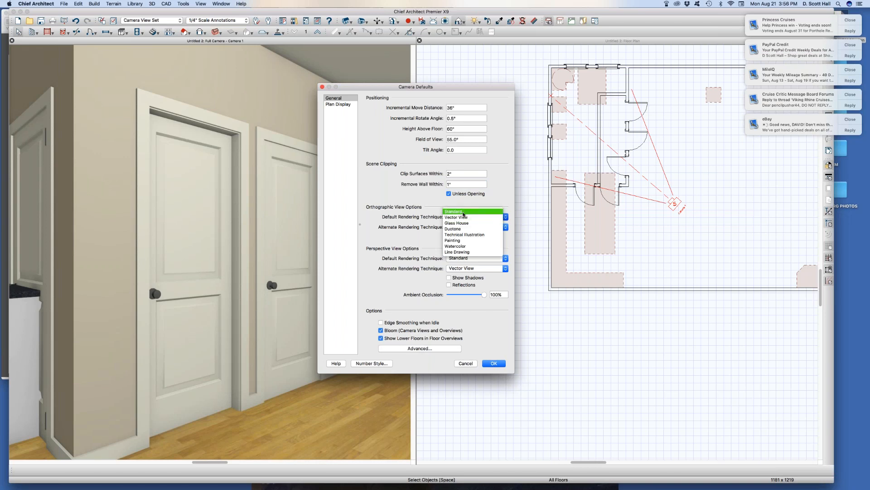
left_click(464, 223)
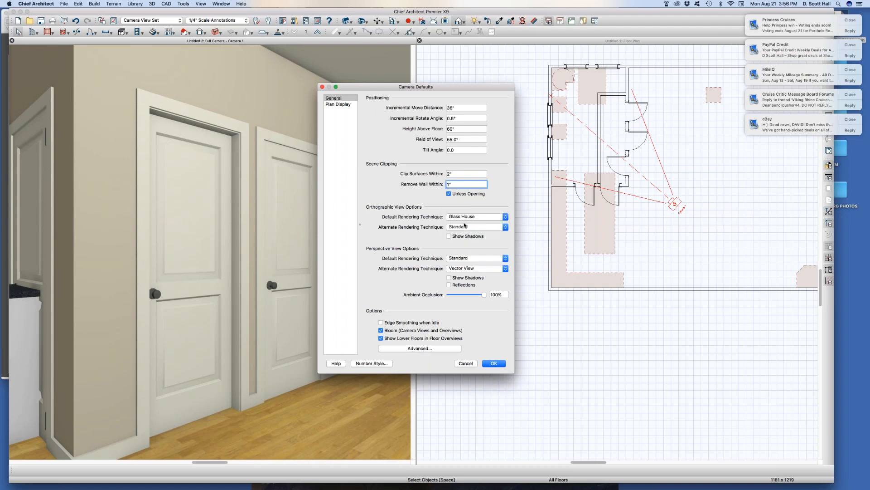
left_click(464, 218)
left_click(463, 212)
left_click(467, 217)
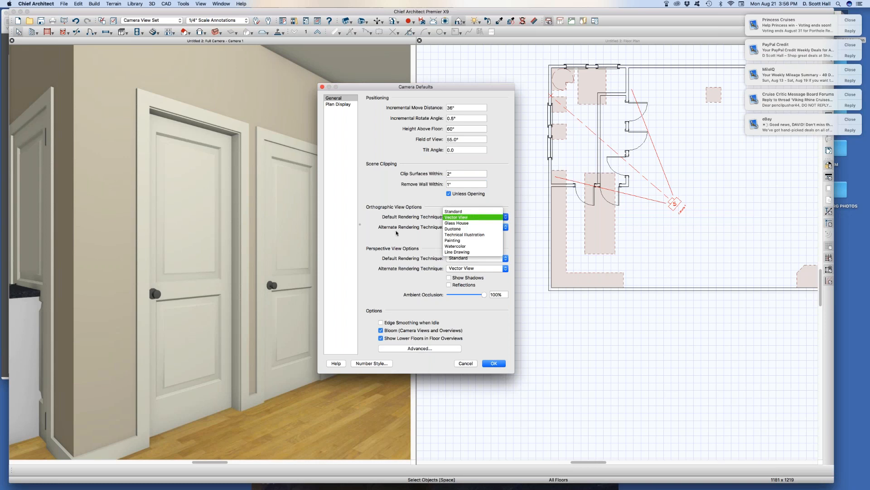
left_click(396, 232)
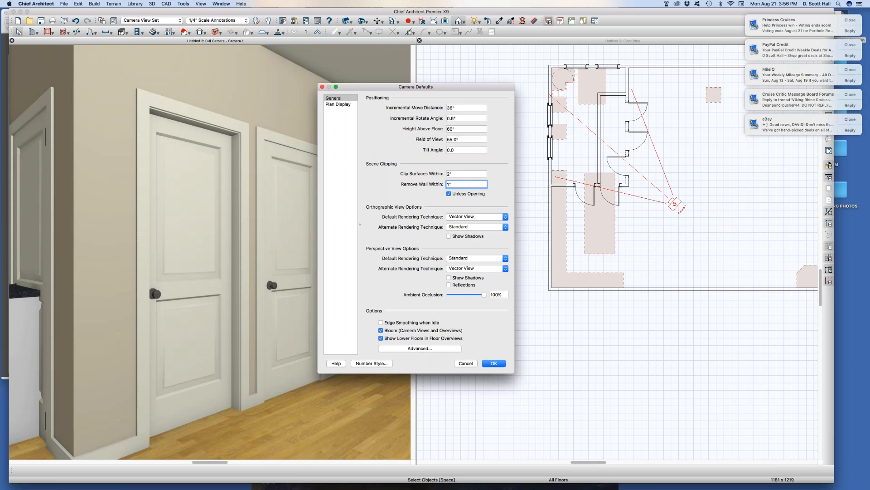
key("Return")
left_click(474, 359)
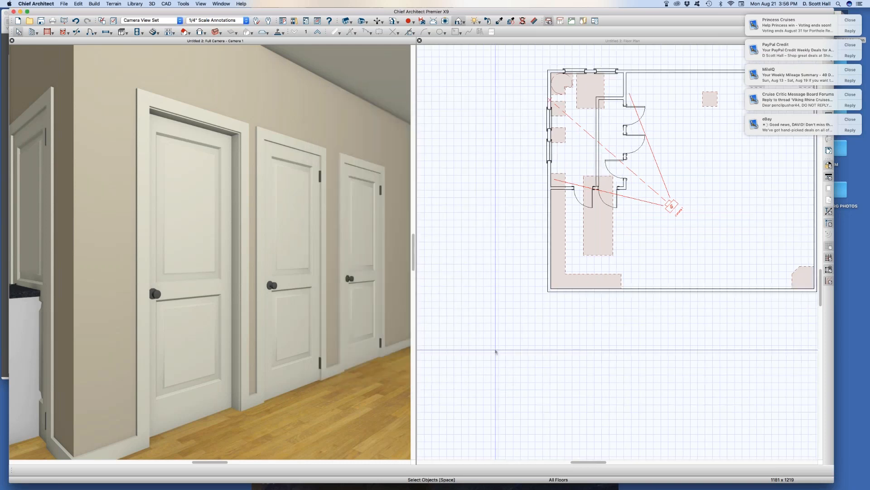
- Create a Full Camera from the open floor area toward the three doors using the default Standard rendering technique
scroll(495, 352, "down", 3)
left_click(521, 371)
scroll(544, 358, "up", 1)
left_click(642, 267)
key("c")
left_click_drag(653, 284, 575, 217)
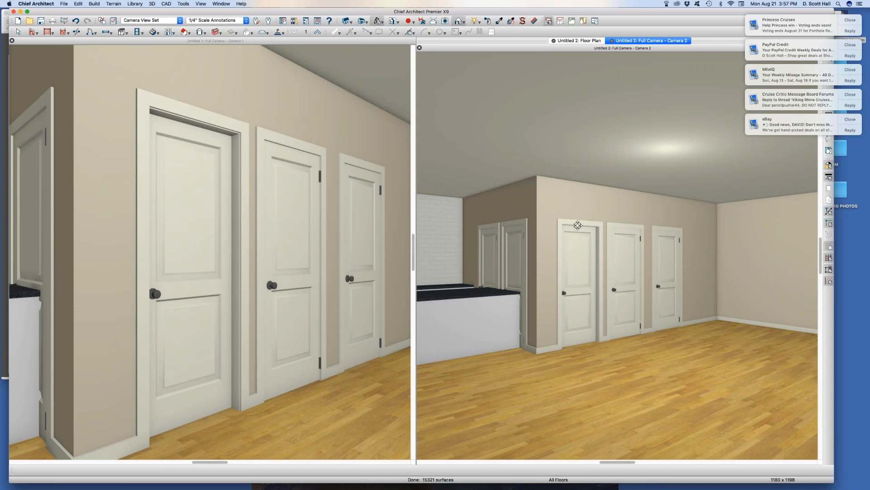
- Replace the new camera with a Full Camera using the alternate Vector View technique, and open the Default Settings
key("super+w")
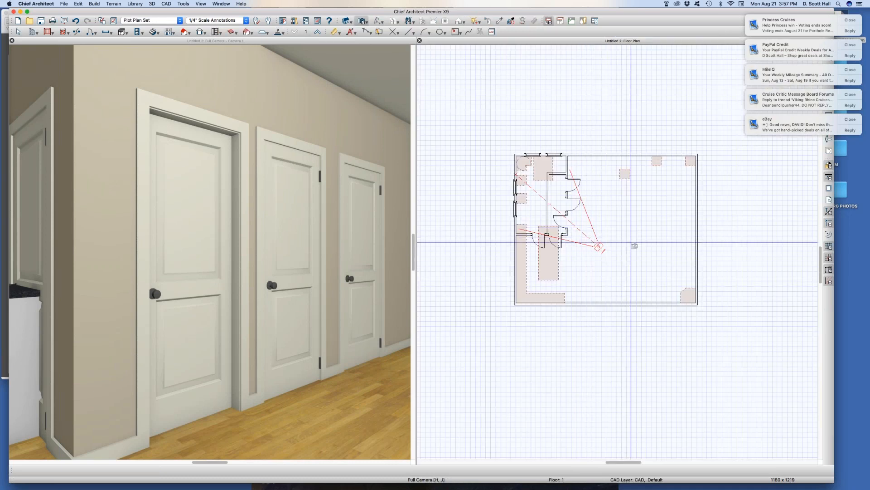
left_click_drag(658, 282, 576, 216)
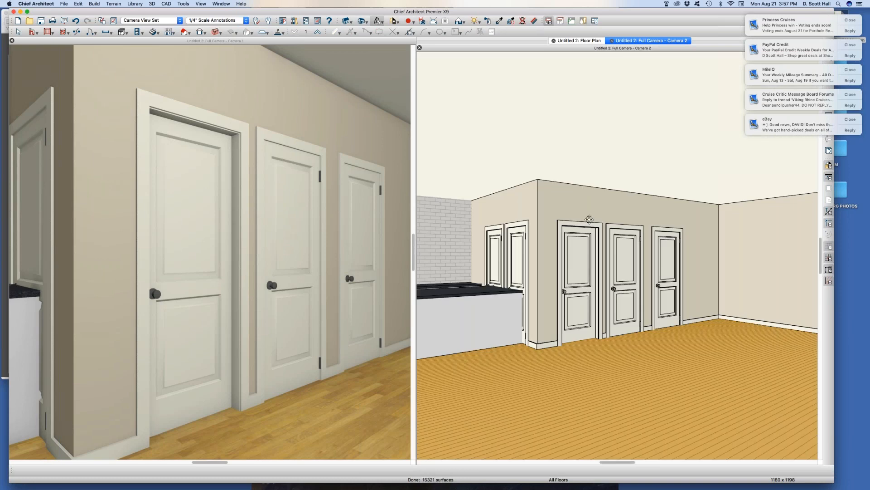
key("d")
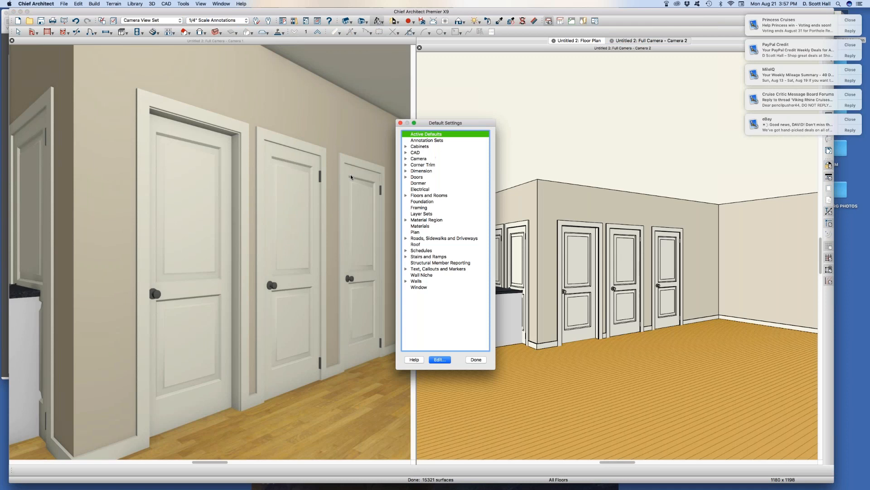
- Review the general camera defaults and close them without changes, and select the door beside the base cabinets
left_click(406, 158)
double_click(428, 166)
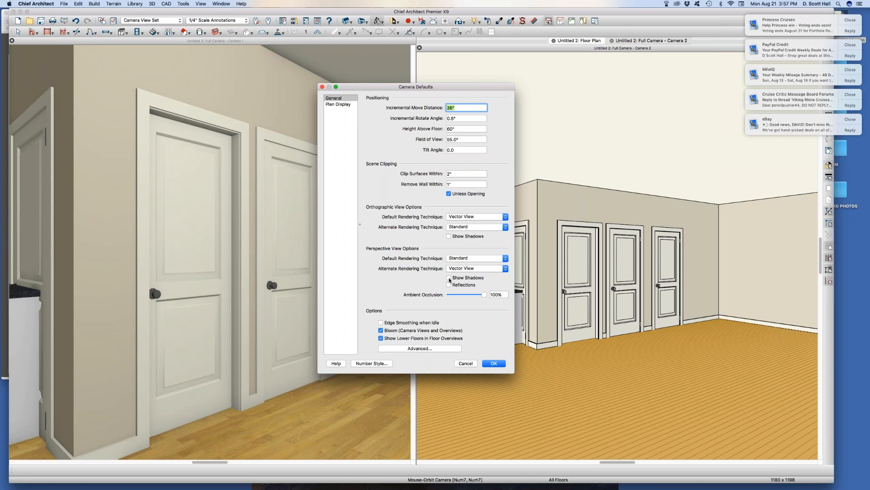
left_click(488, 363)
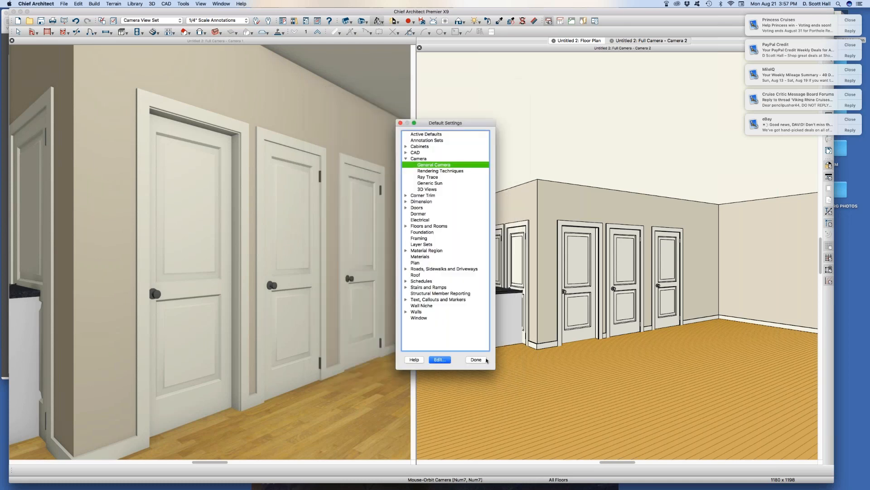
key("space")
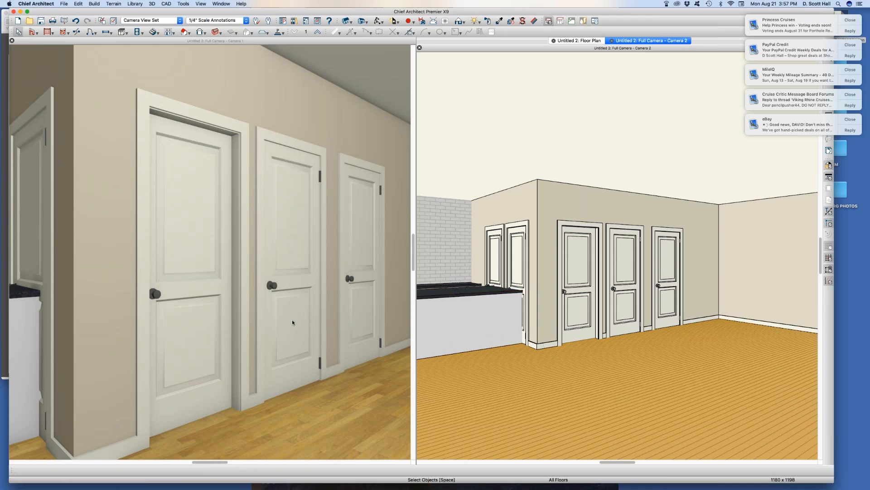
left_click(487, 313)
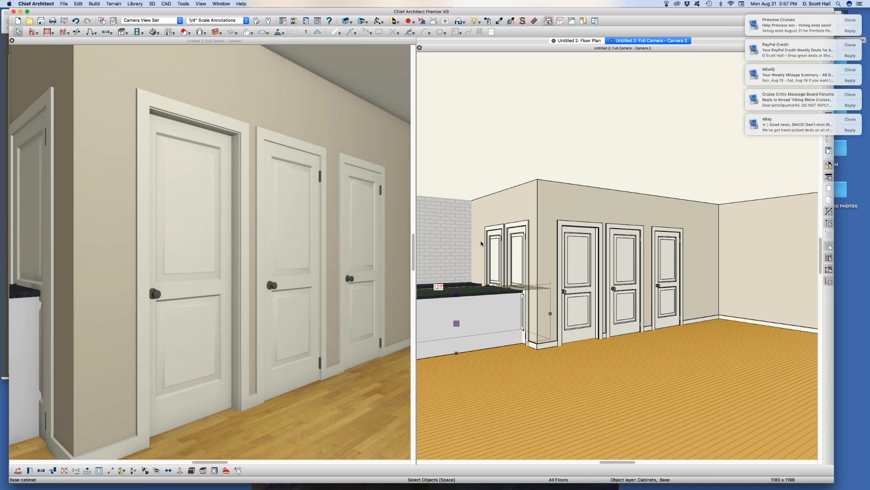
left_click(495, 243)
- In the general camera defaults, enable Show Shadows for orthographic and perspective views and Reflections for perspective views
key("d")
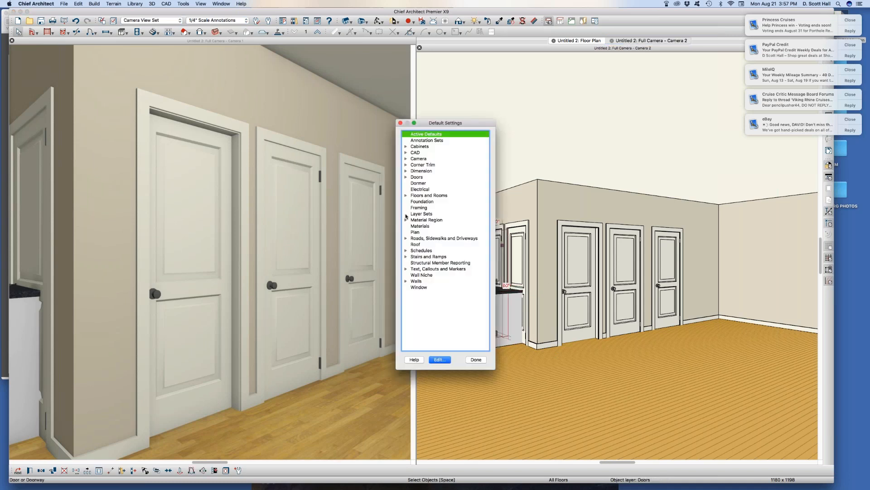
left_click(406, 158)
left_click(425, 166)
double_click(426, 166)
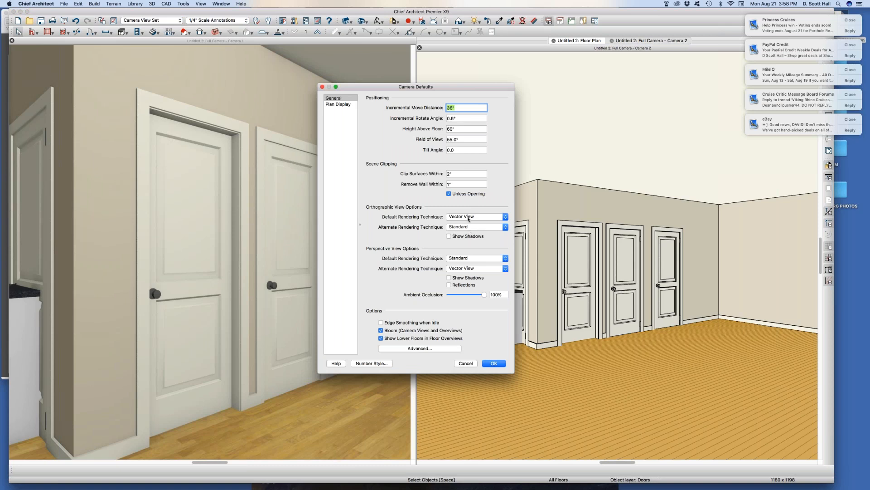
left_click(449, 237)
left_click(449, 236)
left_click(449, 237)
left_click(449, 277)
left_click(460, 285)
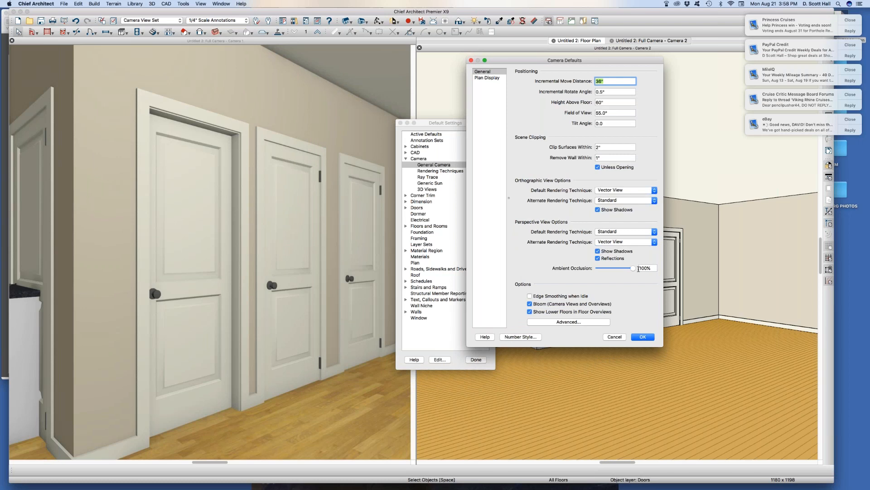
- Lower the perspective ambient occlusion and save the camera defaults
left_click_drag(634, 268, 606, 270)
left_click(652, 337)
left_click(476, 359)
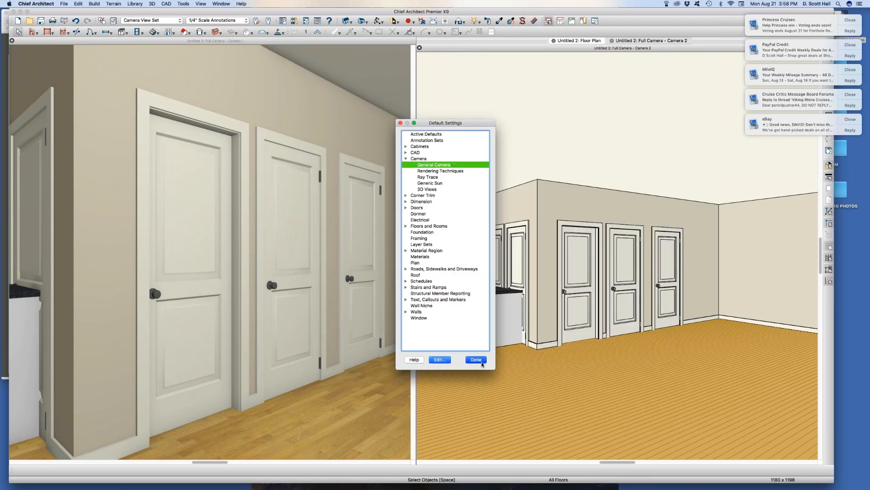
- Close the Camera 2 view and create a new full camera in the floor plan facing the row of three doors
left_click(356, 341)
key("Escape")
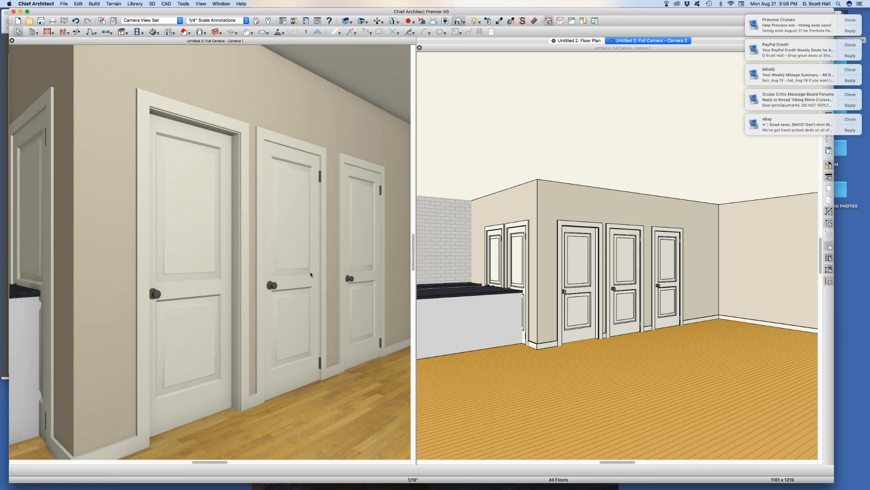
key("super+w")
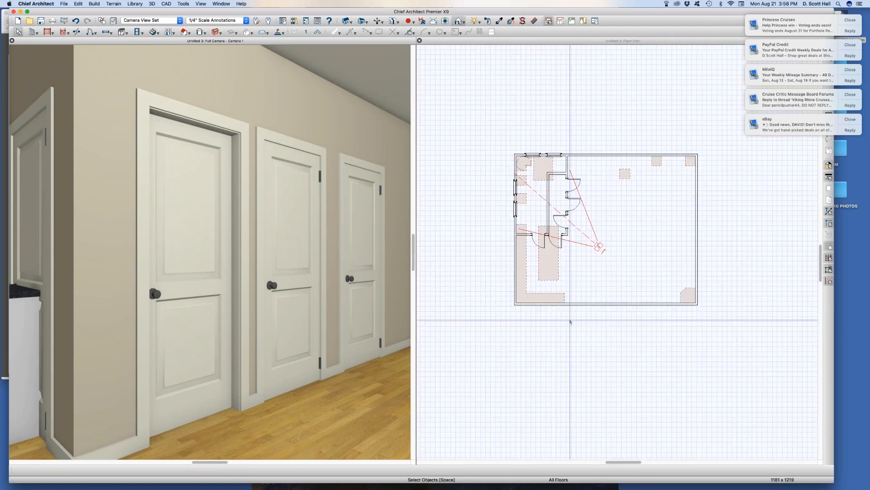
key("c")
left_click_drag(668, 283, 558, 183)
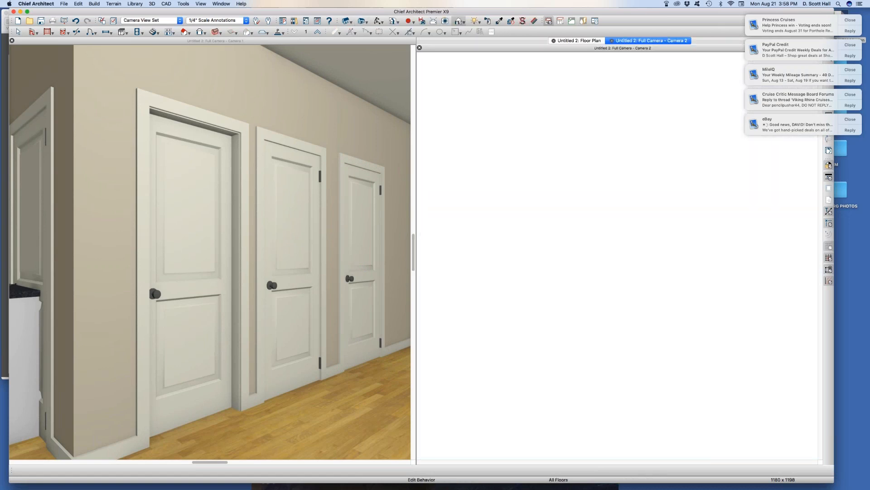
scroll(588, 195, "up", 8)
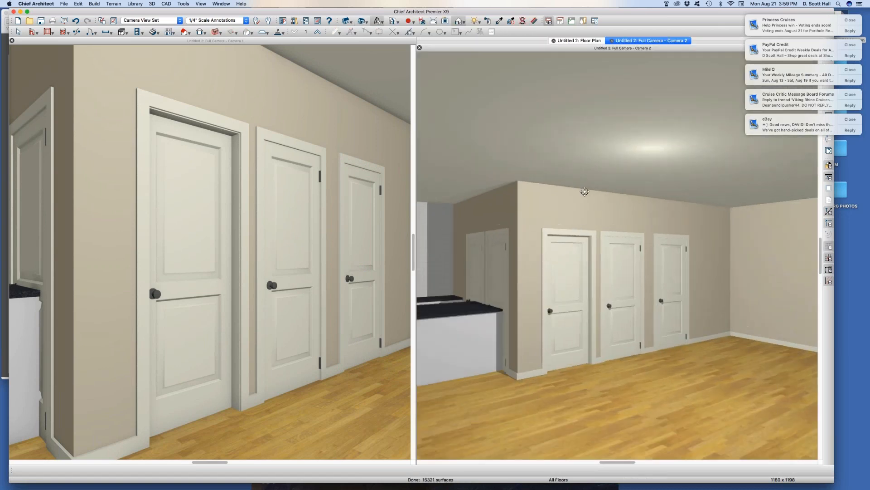
scroll(590, 196, "down", 2)
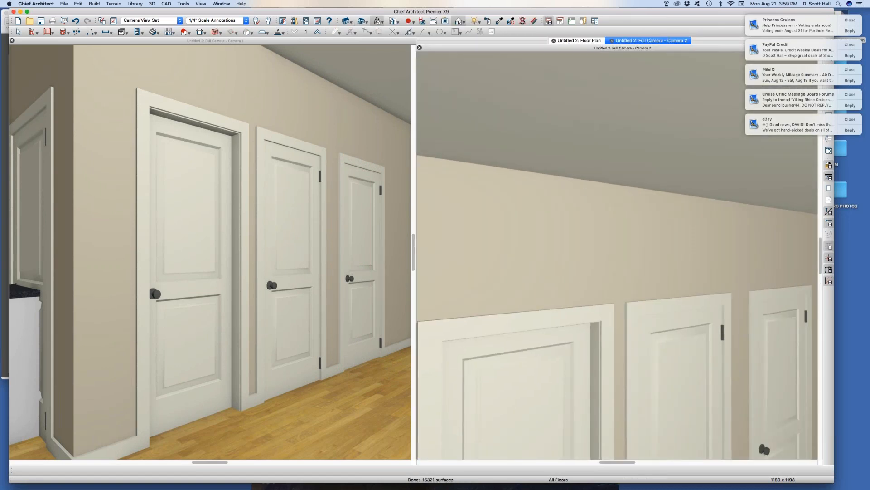
- Reopen the general camera defaults and set the perspective ambient occlusion to 79%
key("d")
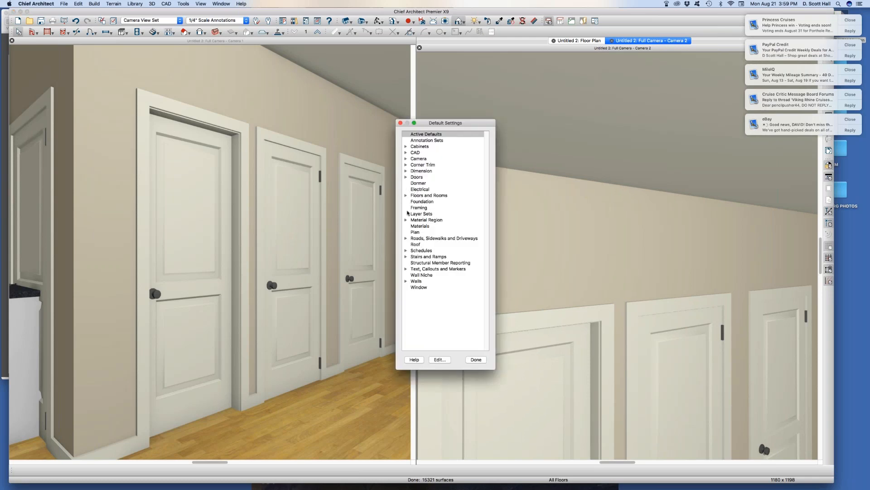
left_click(406, 159)
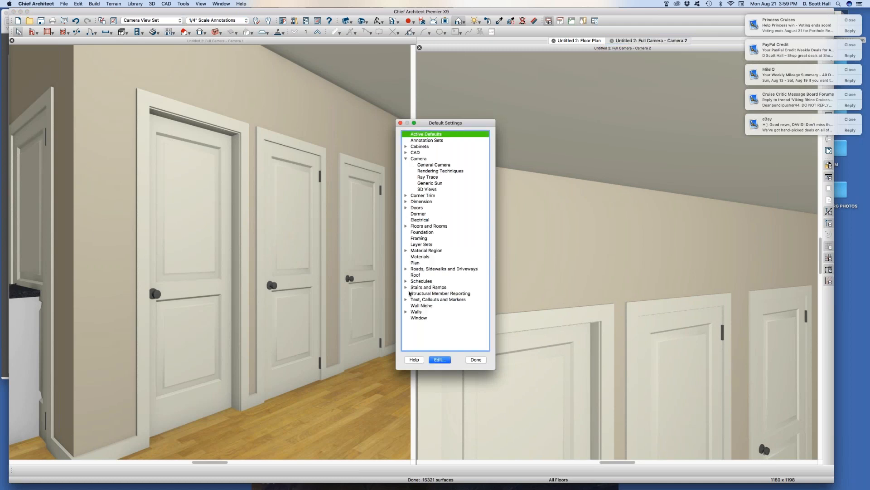
left_click(374, 175)
double_click(434, 165)
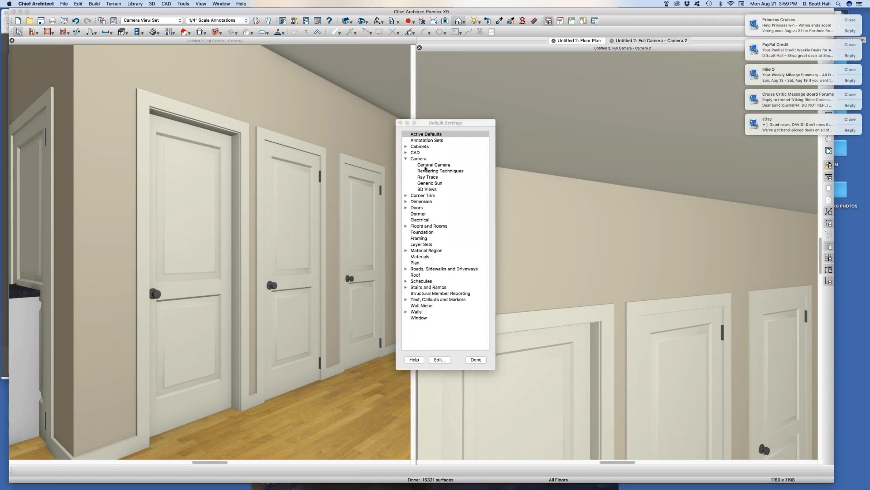
left_click_drag(608, 271, 627, 269)
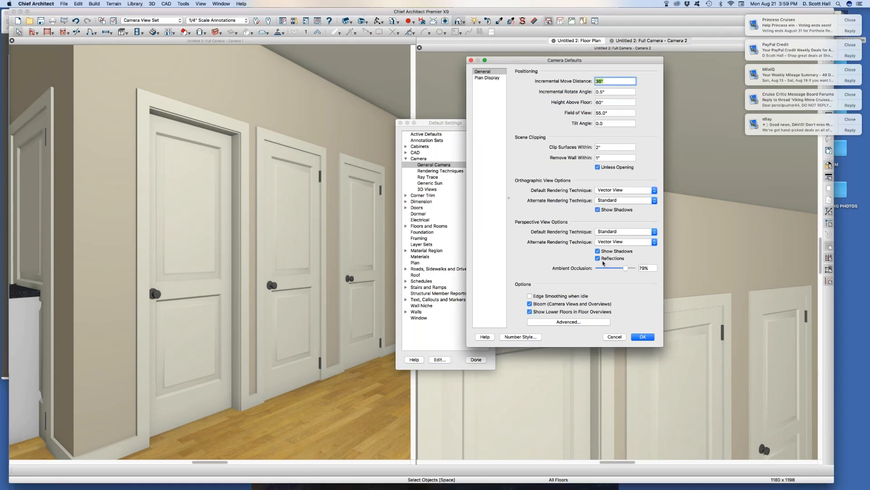
- Dismiss the desktop notifications and accept the camera defaults with Edge Smoothing when Idle turned off
left_click(530, 295)
left_click(848, 20)
left_click(847, 20)
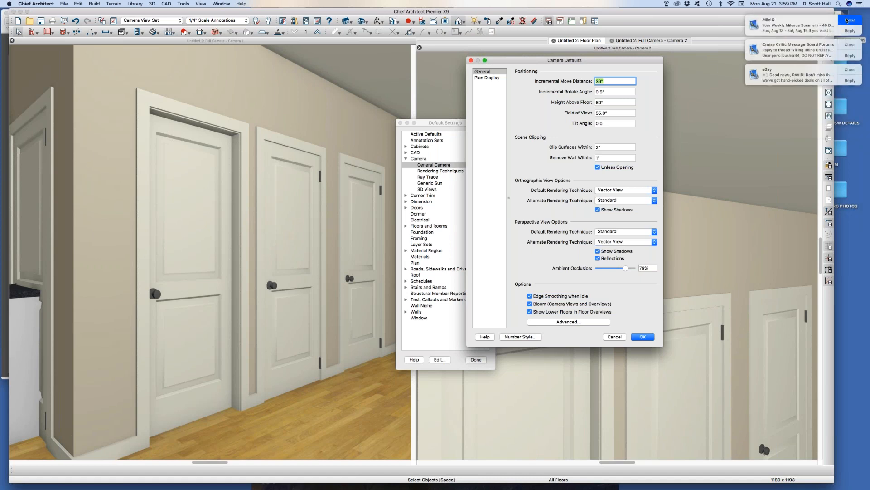
left_click(847, 20)
left_click(847, 20)
left_click(847, 20)
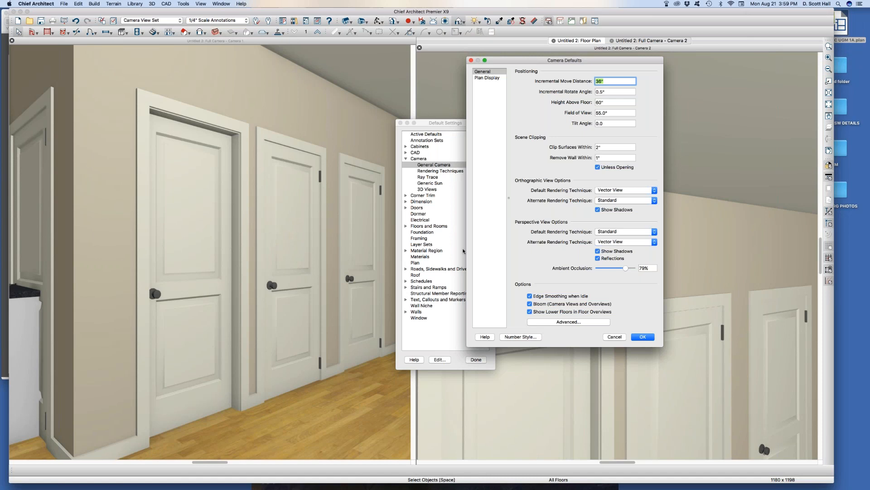
left_click(530, 296)
left_click(642, 337)
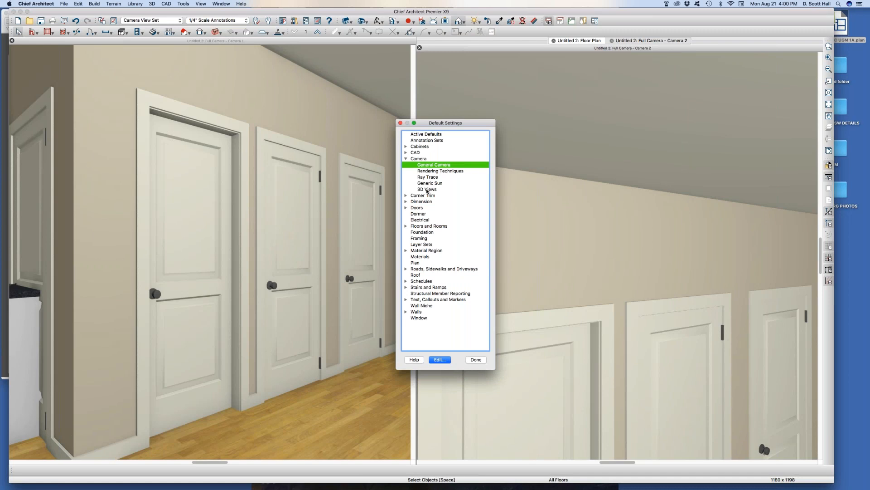
- Examine the plan display options in the general camera defaults and close the default settings
left_click(431, 171)
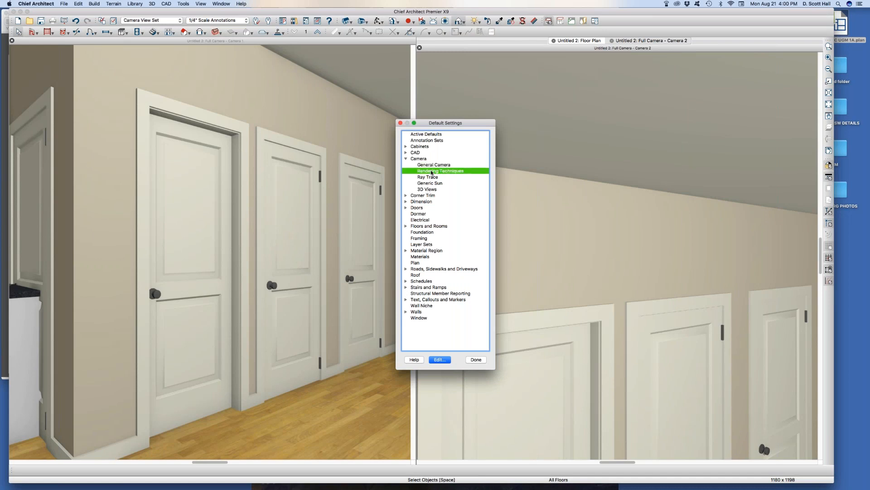
double_click(431, 164)
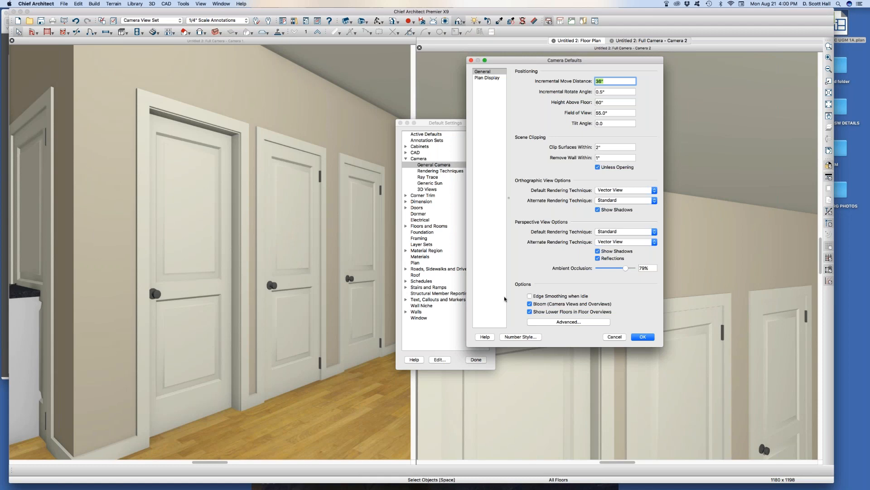
left_click(488, 80)
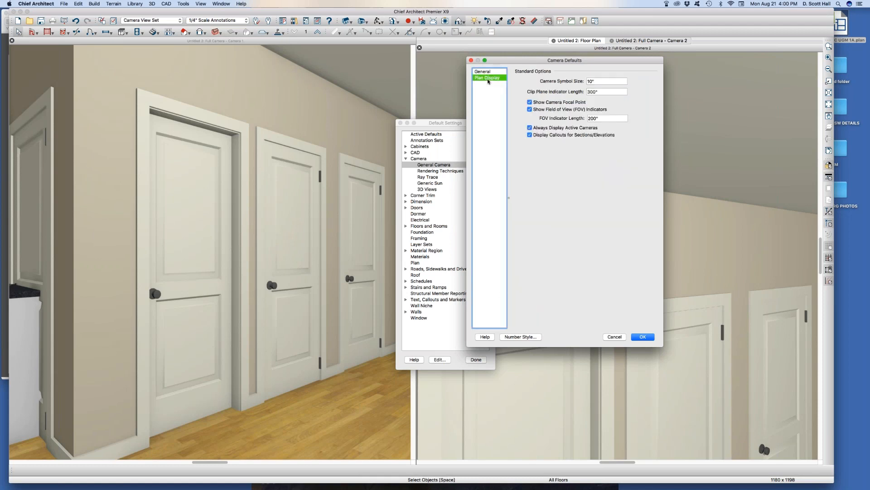
left_click(644, 336)
left_click(476, 359)
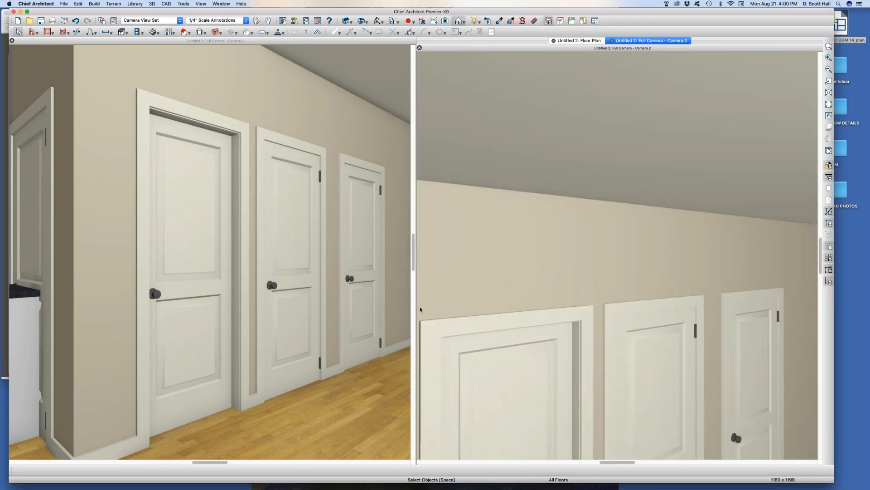
- In the floor plan, create a cross section/elevation camera looking from the large room toward its upper wall
left_click(578, 44)
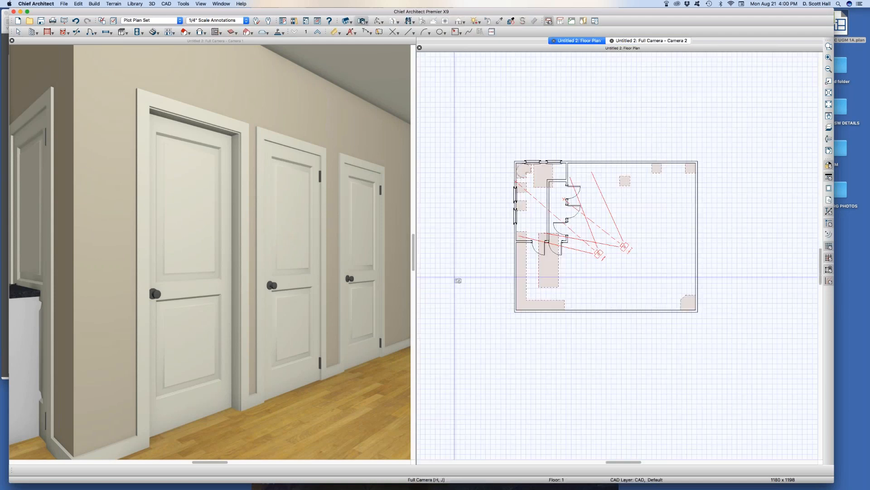
scroll(598, 269, "up", 1)
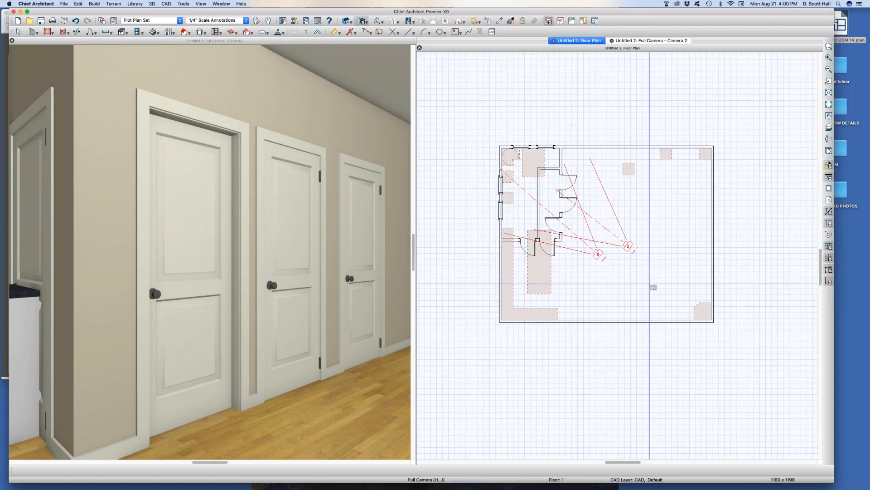
left_click_drag(632, 278, 620, 128)
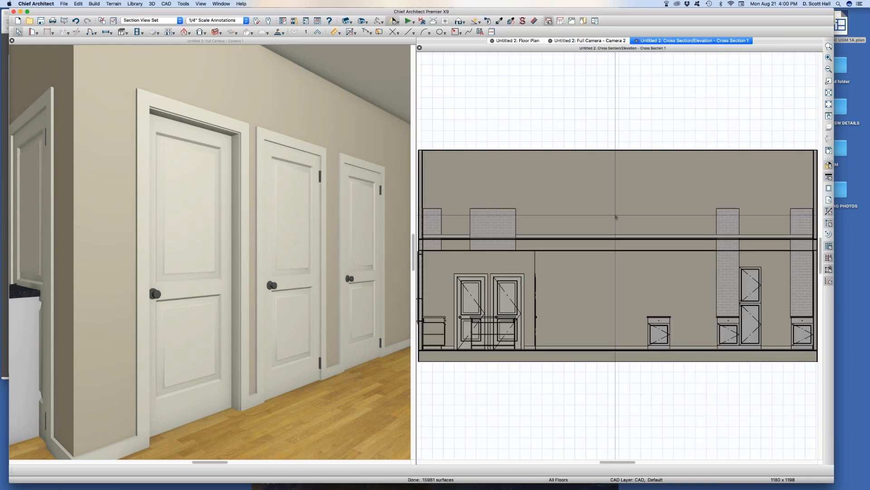
- Tile all open views and examine the camera symbols in the floor plan up close
key("shift+F4")
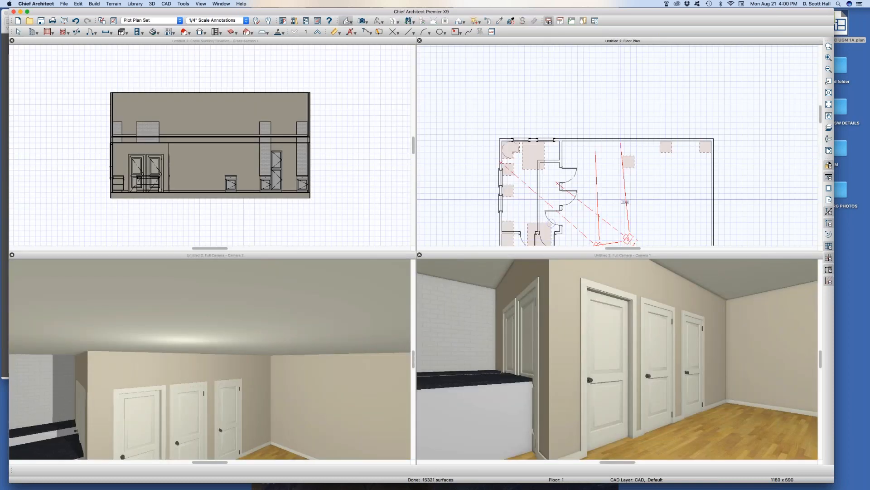
scroll(597, 145, "down", 2)
scroll(618, 210, "up", 2)
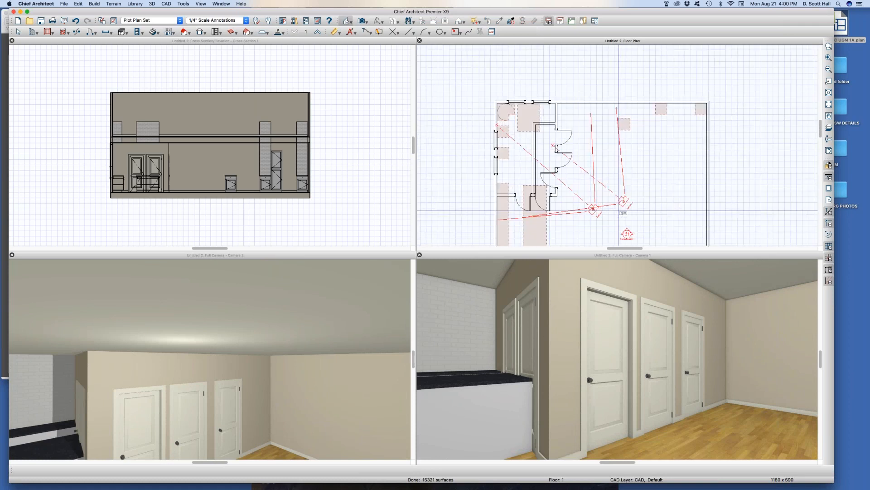
scroll(618, 210, "up", 3)
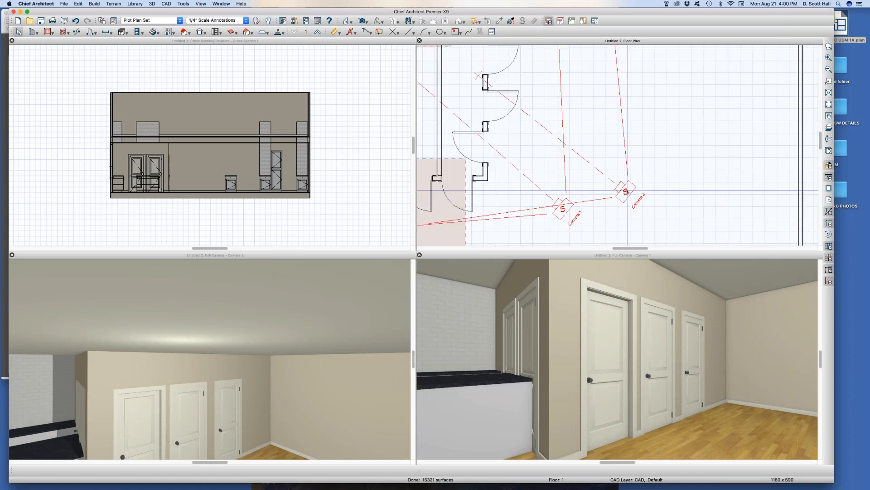
- Set the Clip Plane Indicator Length to 60" in the camera plan display defaults and save the default settings
key("d")
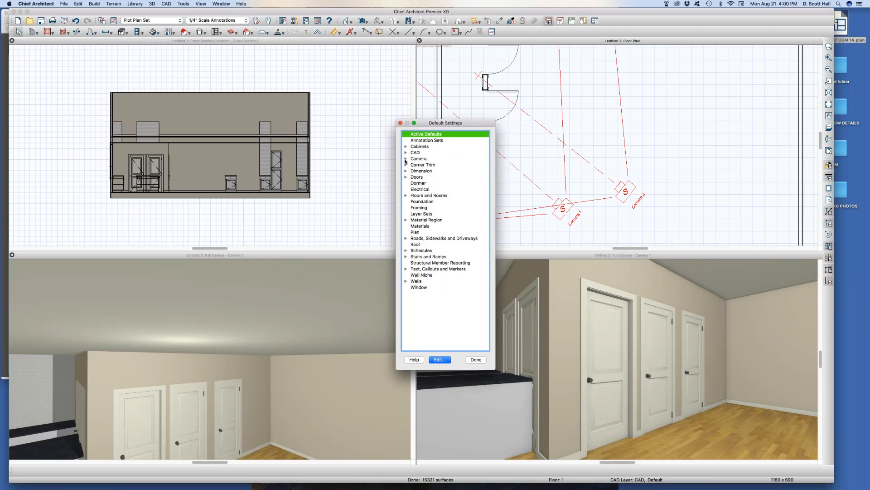
left_click(405, 158)
double_click(434, 164)
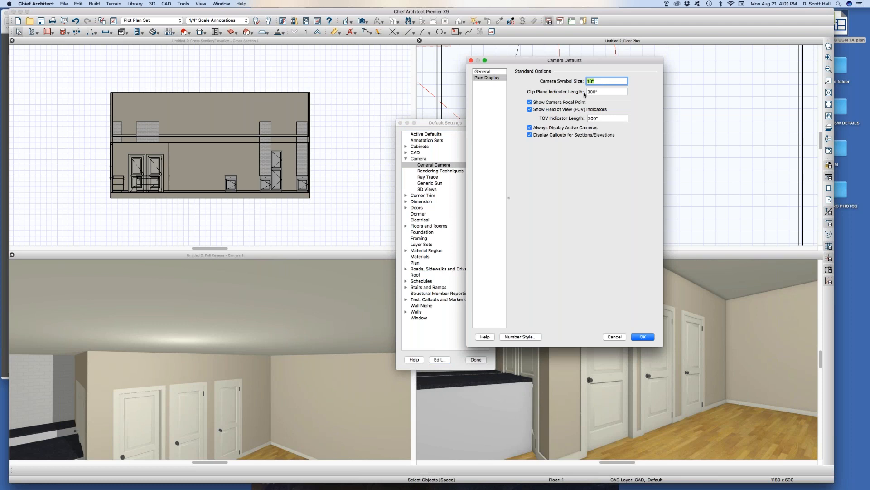
key("Tab")
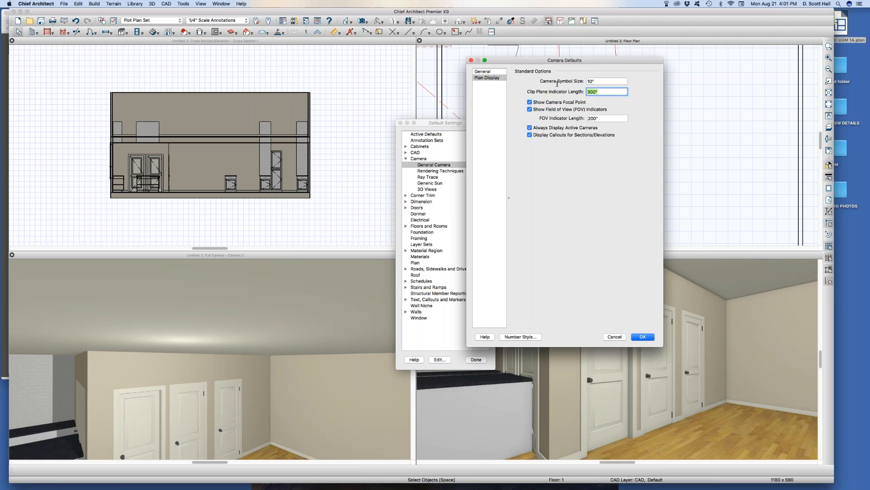
type("60")
key("Return")
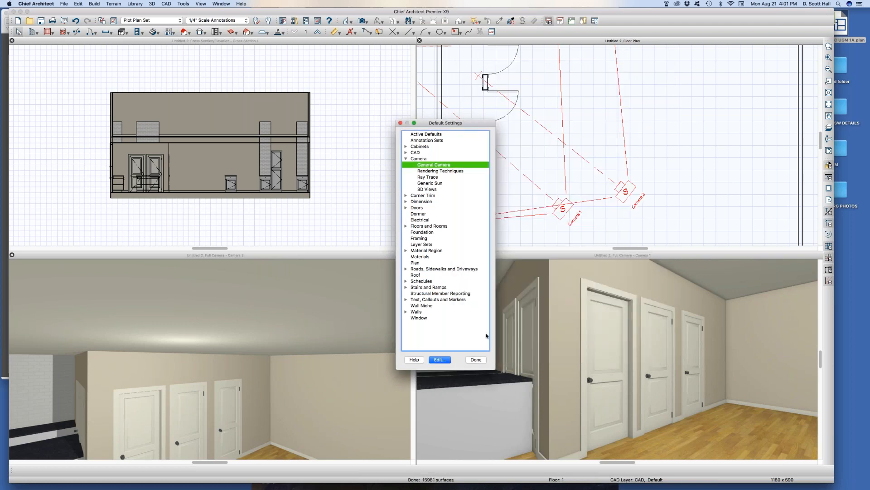
left_click(476, 359)
scroll(603, 174, "down", 5)
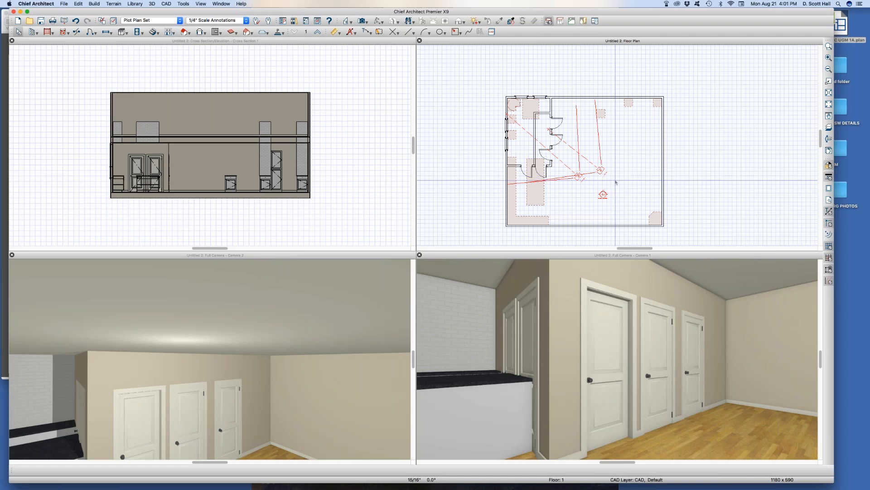
key("o")
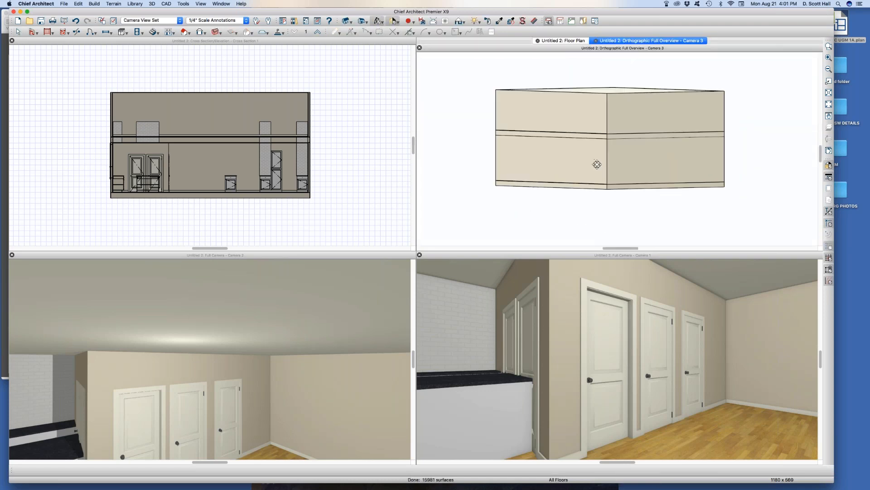
key("super+w")
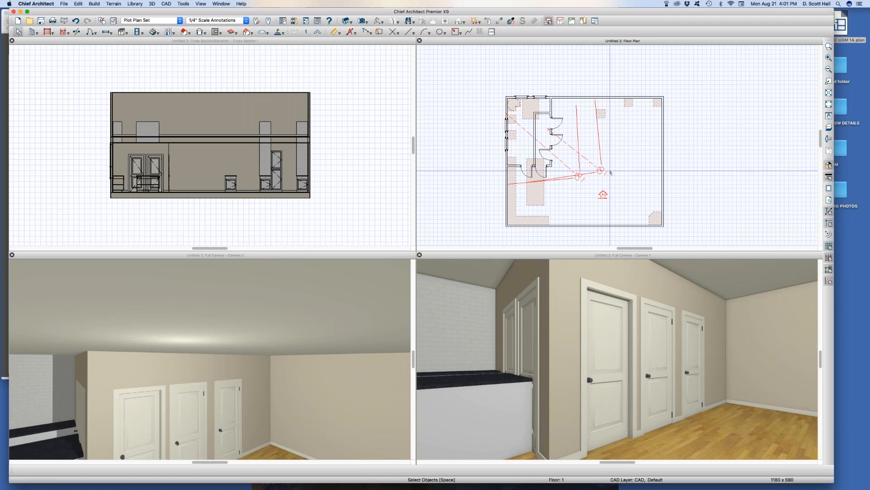
left_click(618, 185)
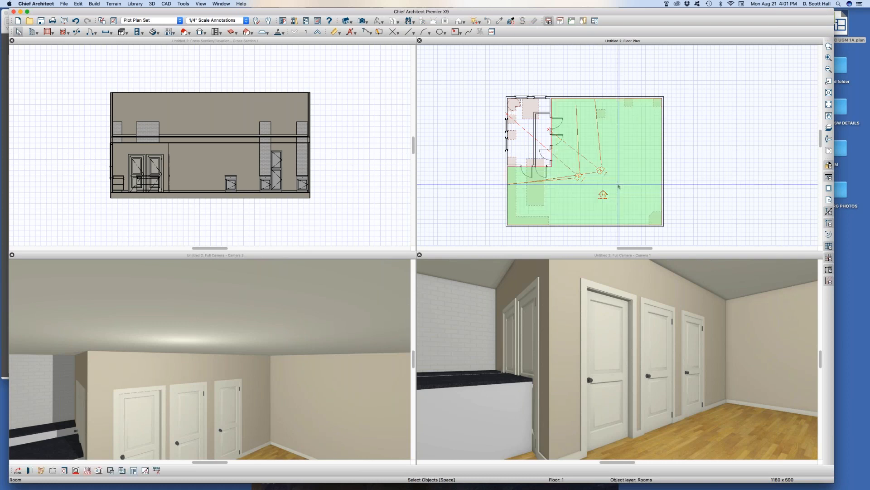
key("c")
left_click_drag(626, 189, 530, 91)
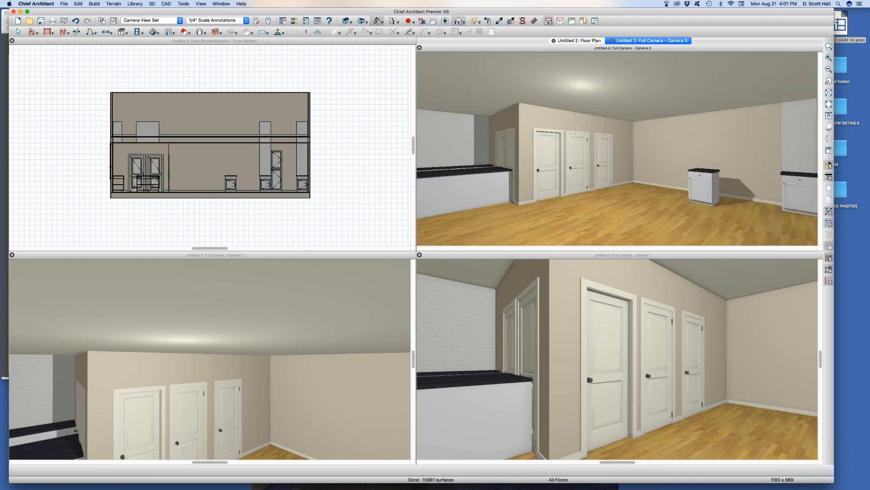
key("super+w")
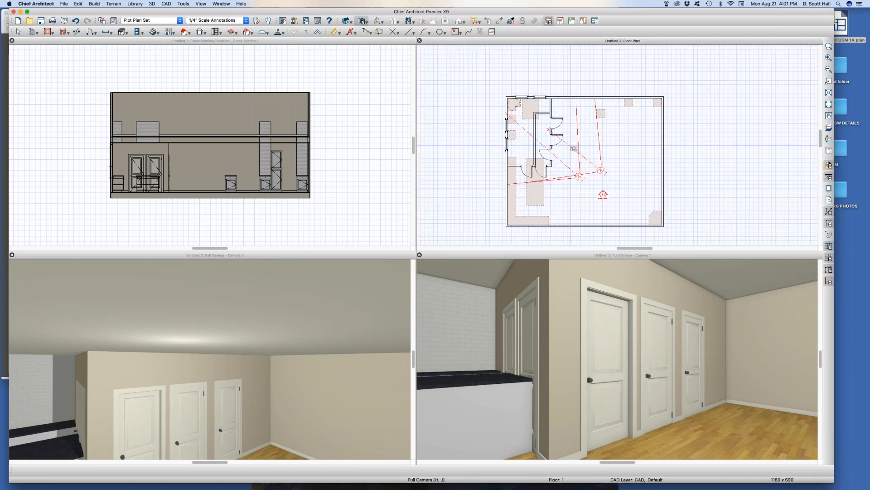
key("space")
- Review the camera symbol size and Clip Plane Indicator Length in the general camera plan display defaults, closing the default settings
key("super+d")
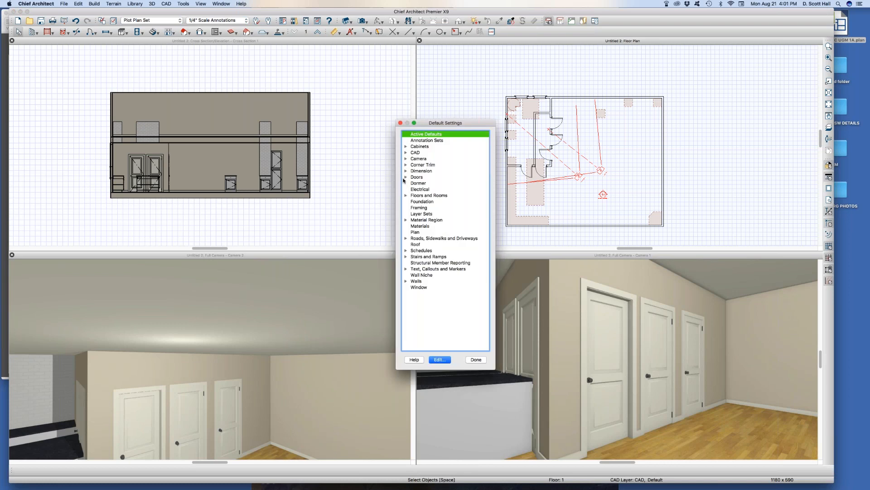
left_click(406, 159)
double_click(435, 165)
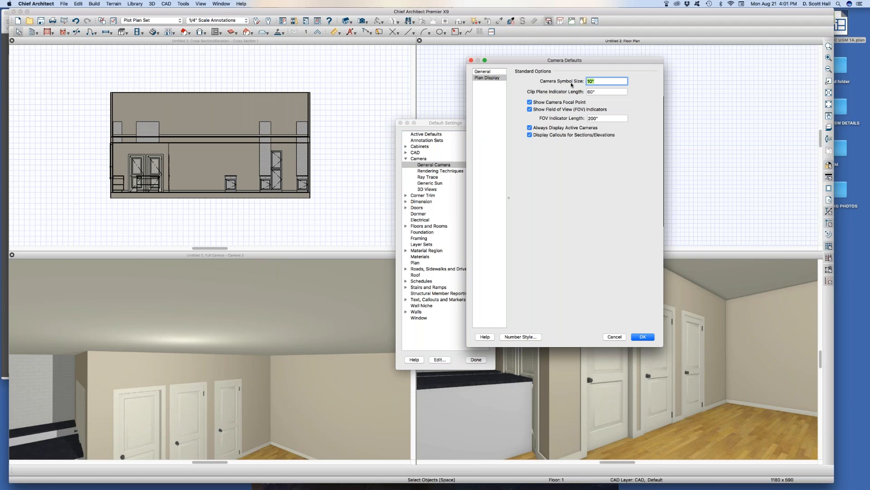
key("Tab")
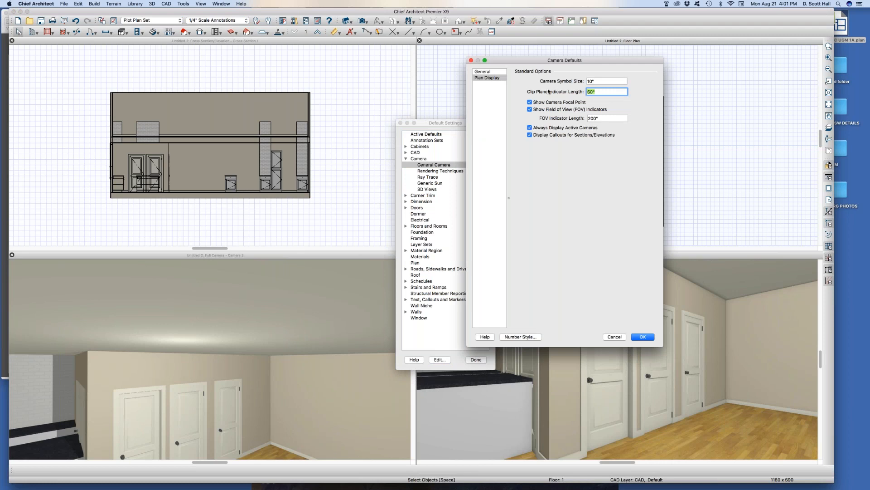
left_click(643, 336)
left_click(476, 359)
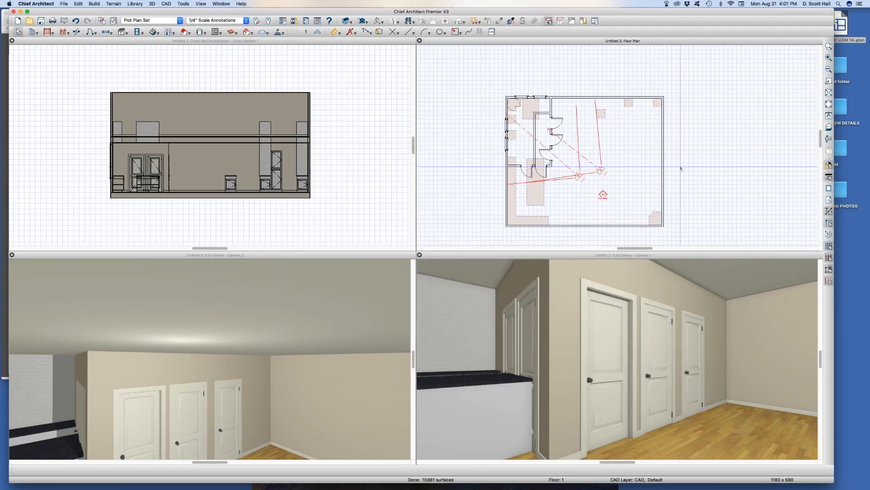
- Place a second cross section/elevation camera in the large room, aimed at the upper wall but clipped short of it, and tile the views
left_click_drag(633, 178, 638, 130)
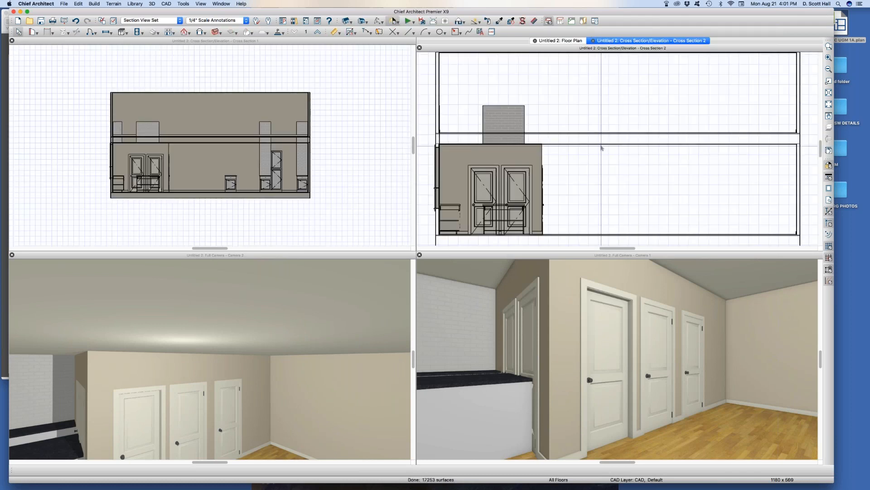
scroll(606, 152, "down", 2)
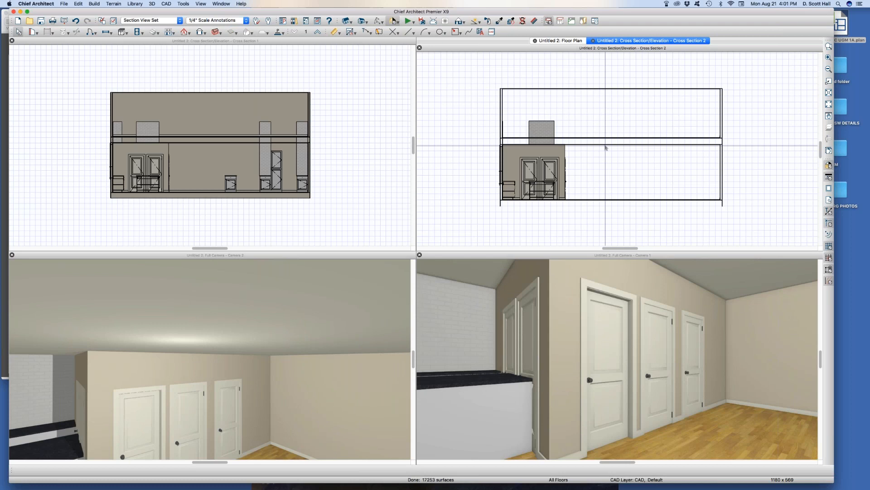
key("shift+F4")
scroll(421, 135, "up", 2)
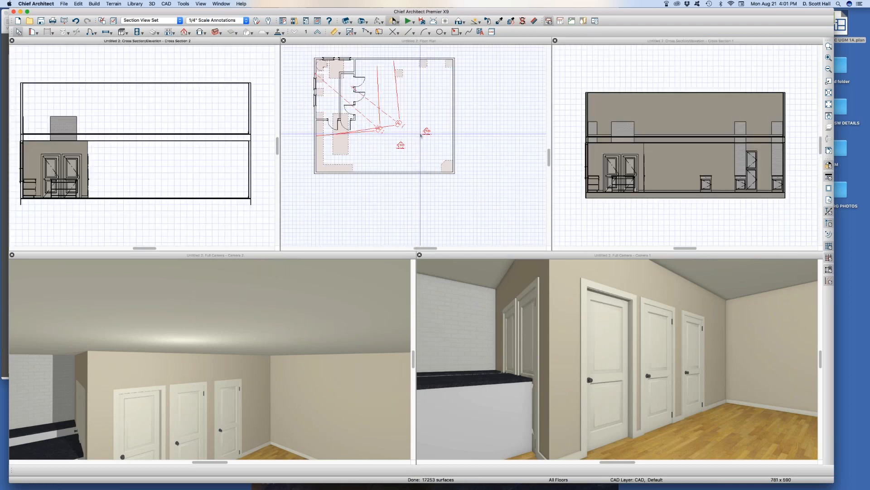
- Select the Cross Section 2 camera in the floor plan and examine its symbol and clip plane indicator lines up close
left_click(423, 135)
left_click(427, 132)
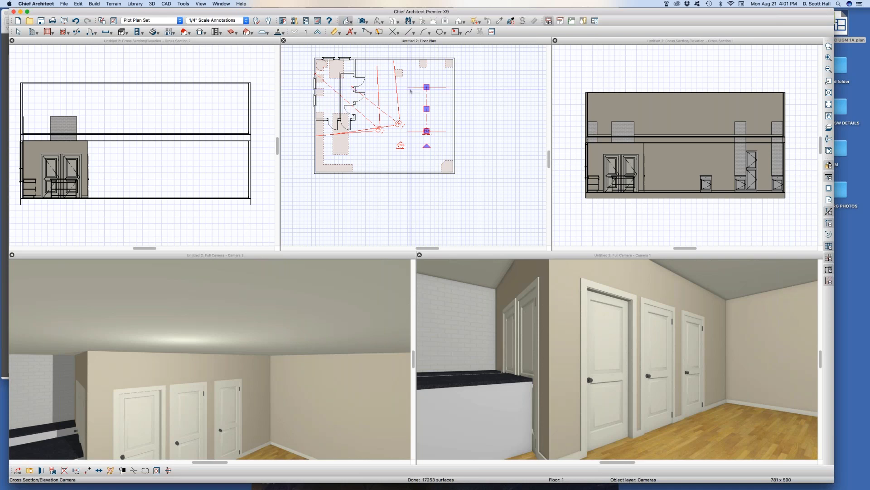
scroll(423, 87, "up", 1)
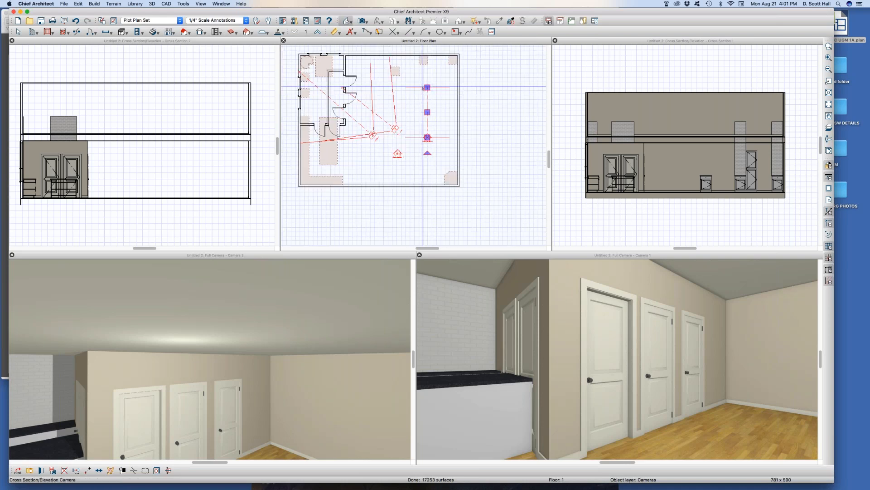
scroll(424, 88, "up", 1)
key("space")
scroll(408, 105, "up", 1)
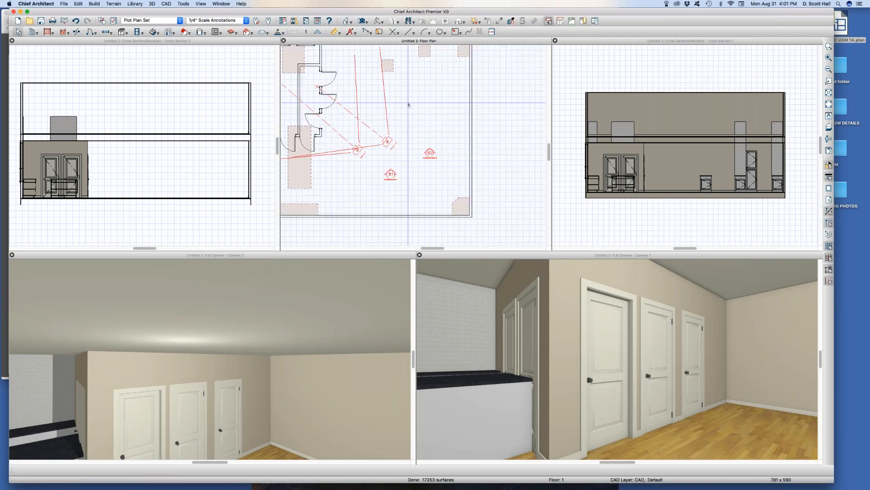
left_click(428, 155)
scroll(403, 92, "up", 2)
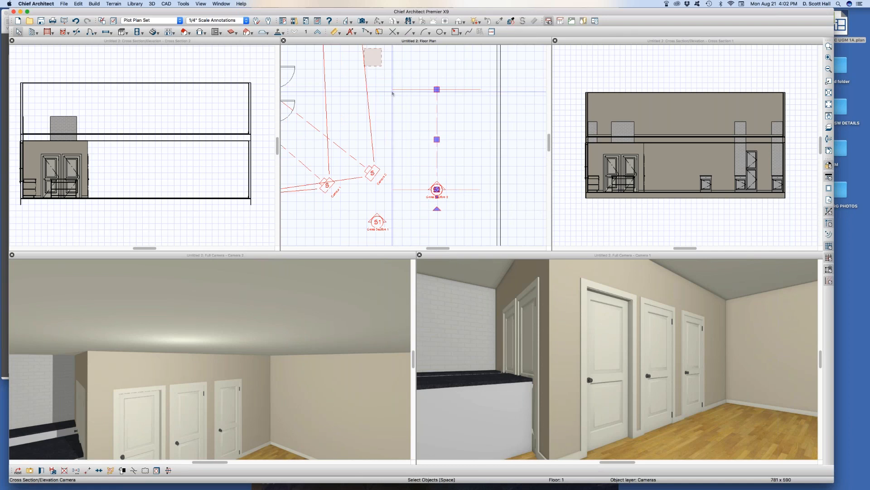
scroll(410, 120, "down", 1)
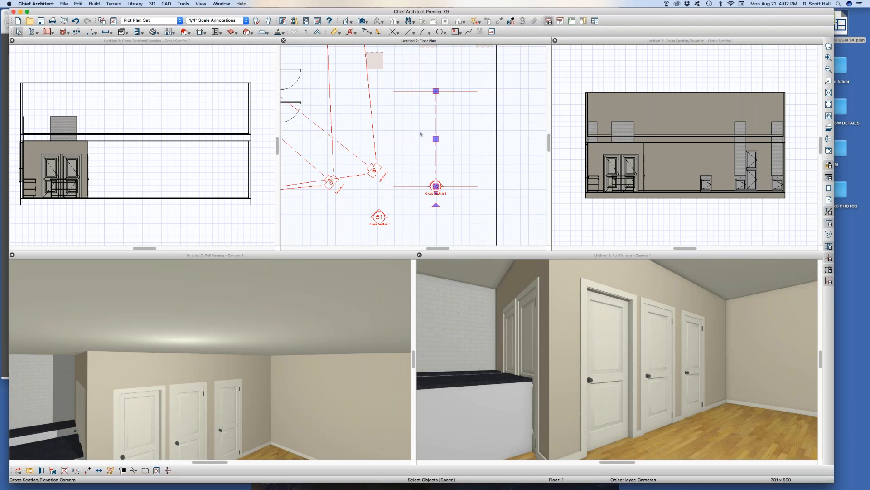
scroll(429, 137, "down", 2)
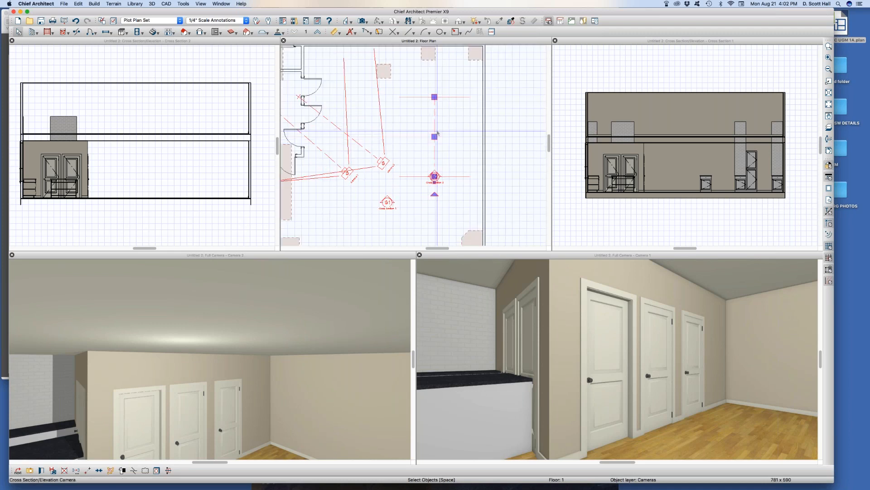
left_click(410, 135)
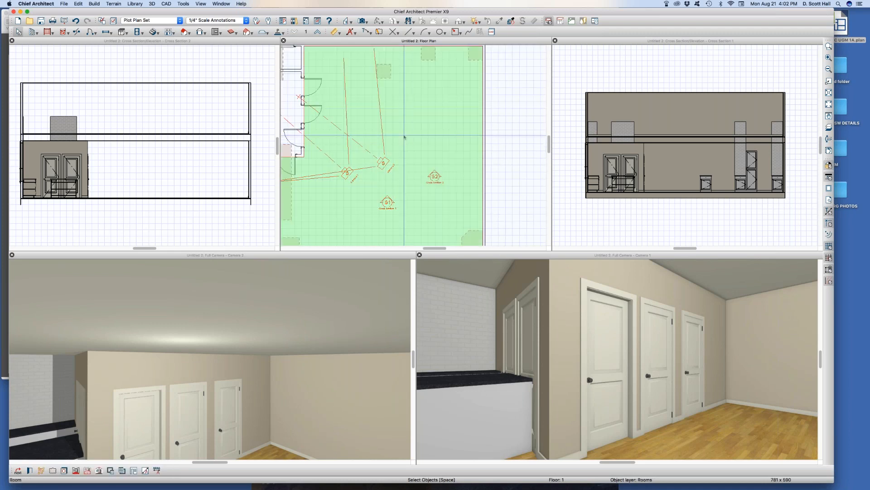
- Shift the Cross Section 2 camera slightly toward the other cameras and extend its back clip line past the upper wall, about 250"
double_click(435, 178)
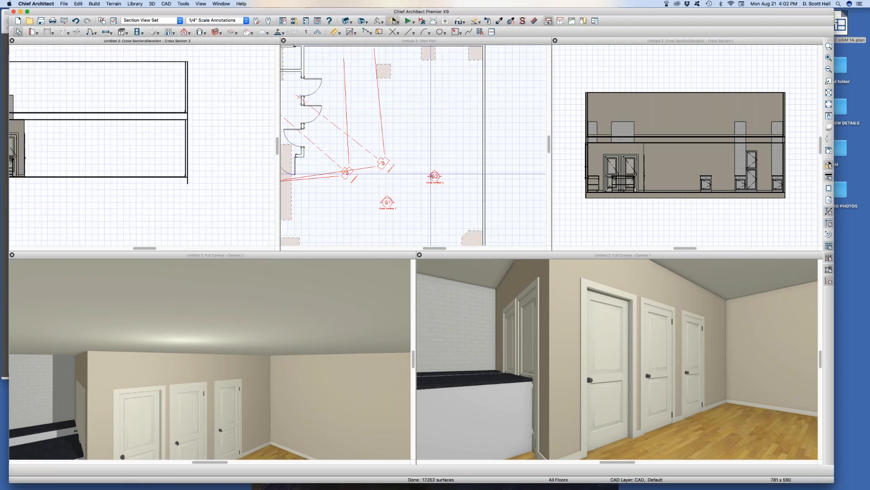
left_click(432, 97)
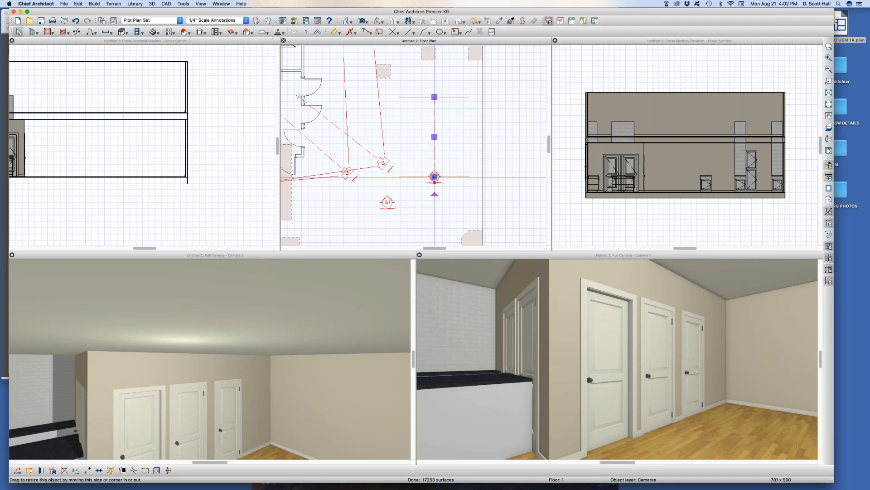
left_click_drag(434, 137, 422, 137)
scroll(467, 162, "down", 1)
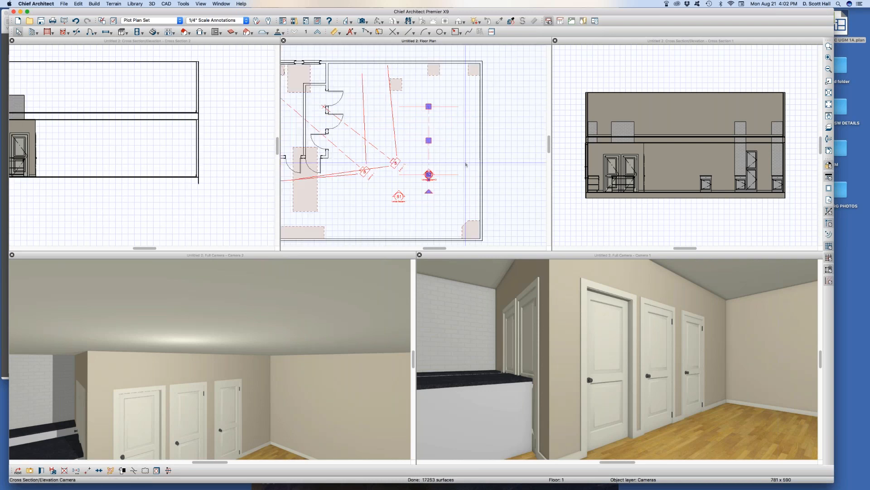
left_click_drag(430, 107, 429, 49)
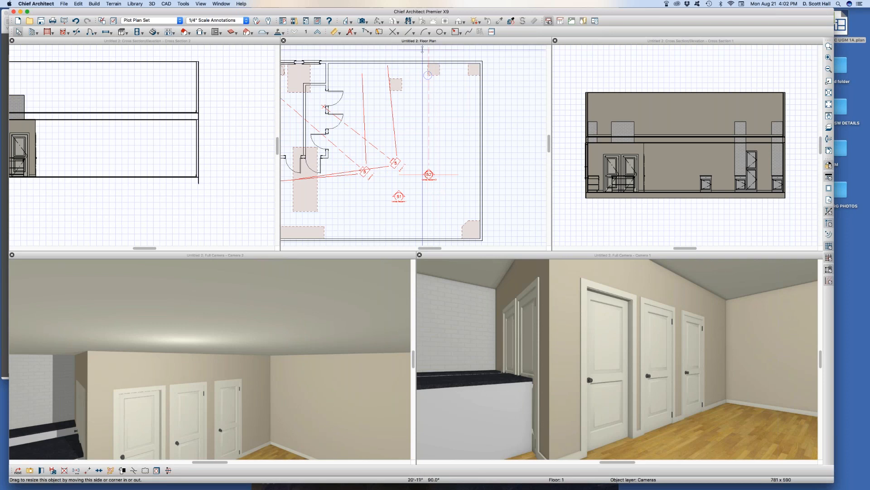
scroll(437, 146, "down", 1)
scroll(428, 54, "up", 2)
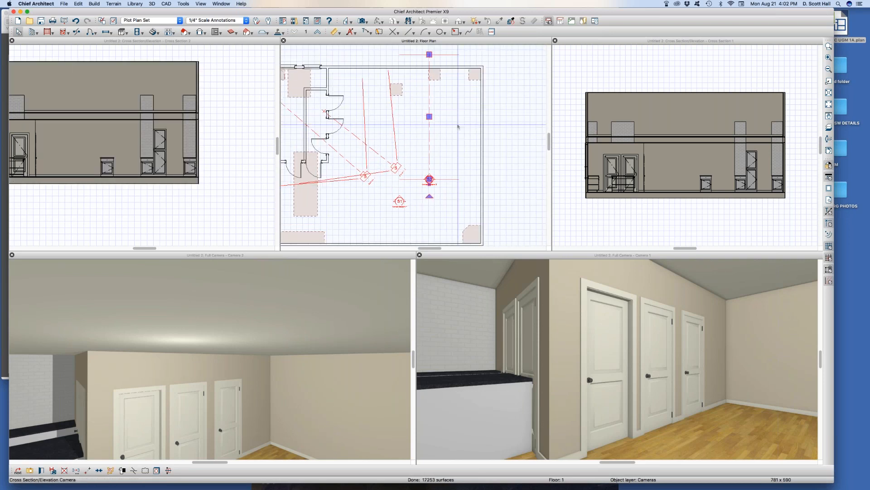
scroll(197, 141, "down", 2)
scroll(198, 143, "down", 3)
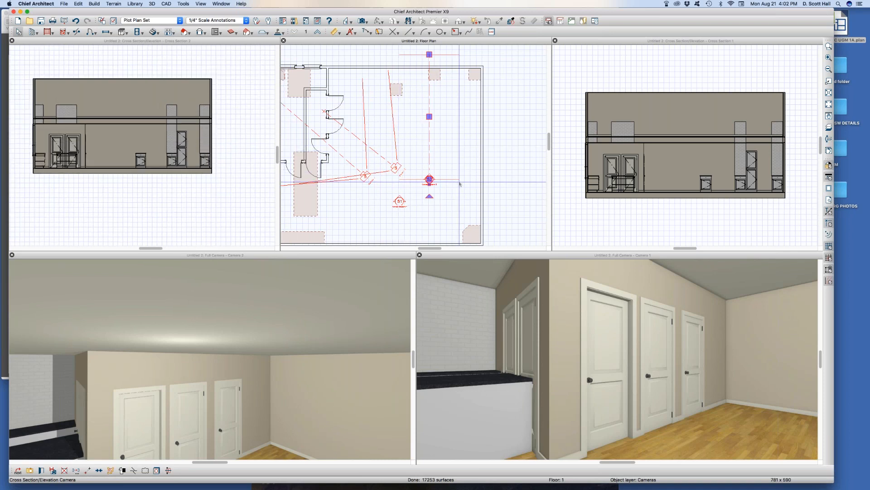
- Turn on Clip To Sides in the Cross Section 2 camera's specification
double_click(403, 180)
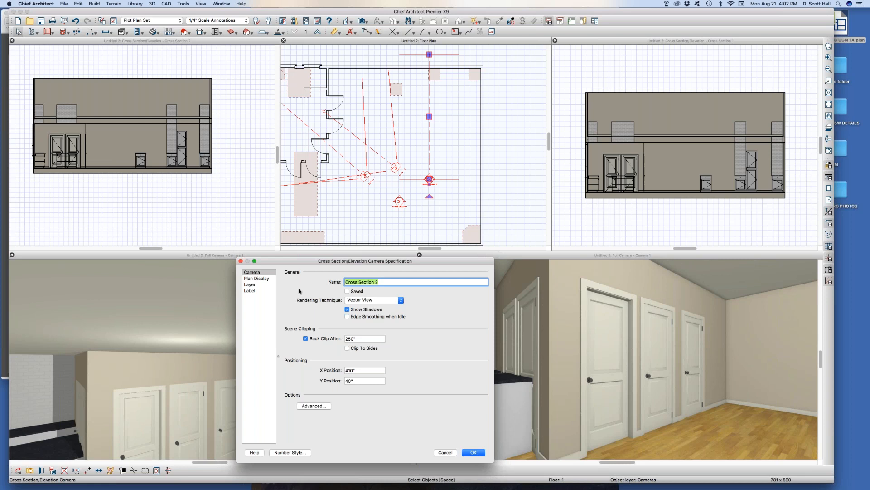
left_click(347, 347)
left_click(471, 452)
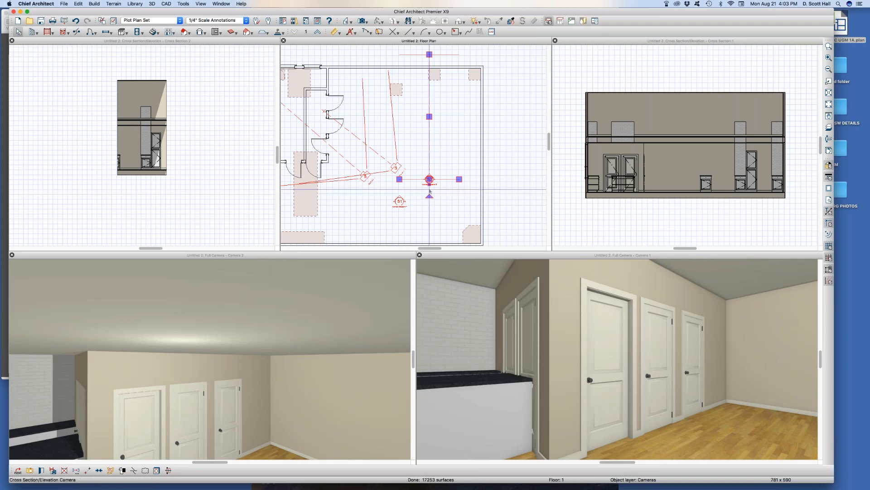
- Turn Clip To Sides back off for the Cross Section 2 camera
double_click(429, 180)
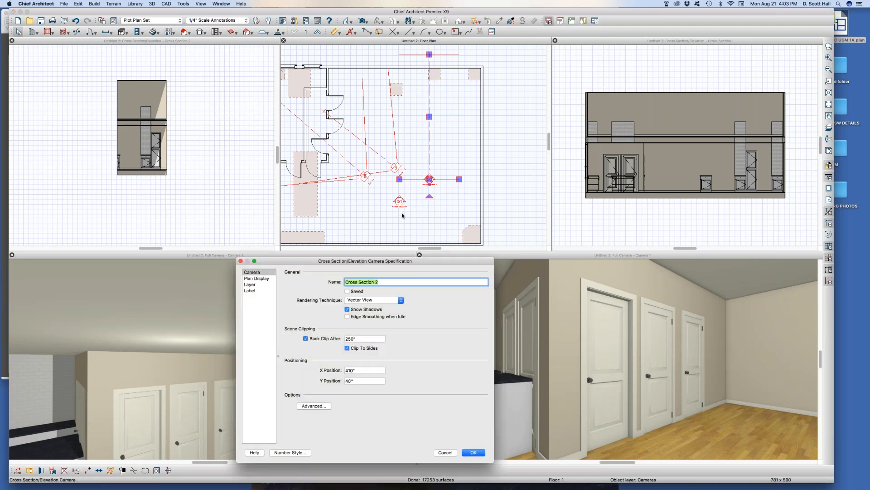
left_click(360, 349)
key("Return")
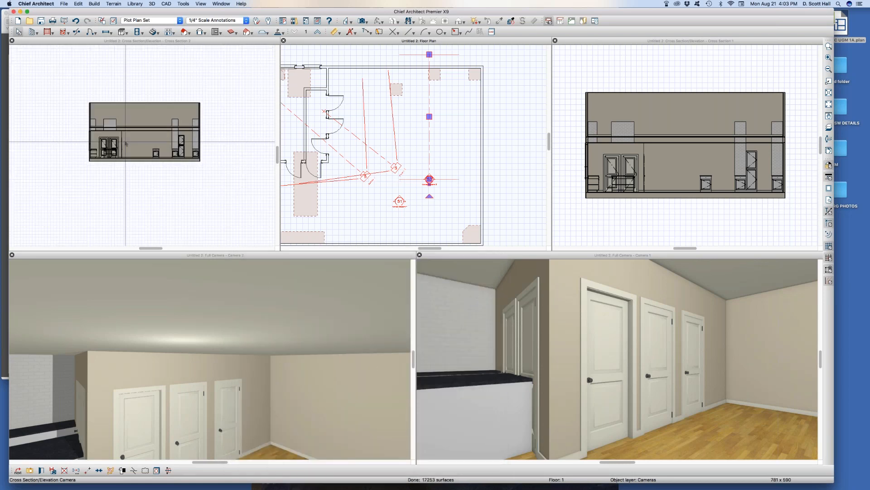
scroll(178, 141, "up", 1)
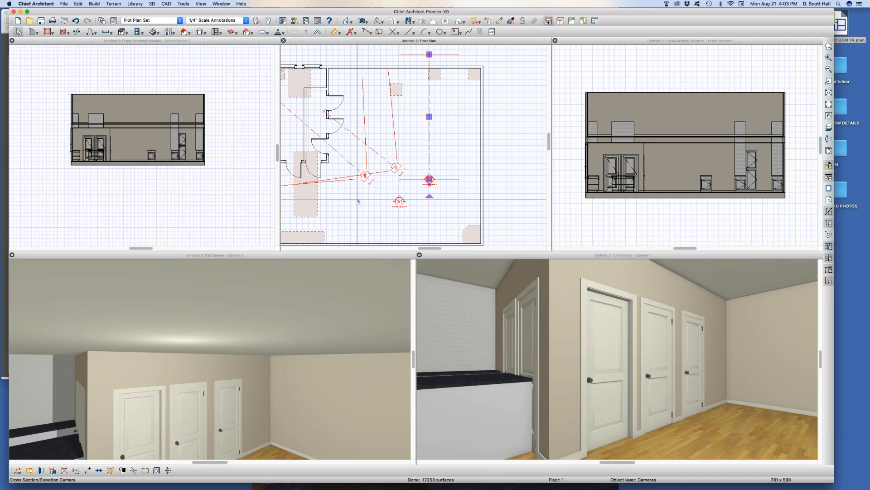
scroll(430, 183, "down", 2)
scroll(424, 187, "down", 1)
- Review the scene clipping options in the Cross Section 2 camera's specification and close it without changes
left_click(416, 190)
double_click(430, 180)
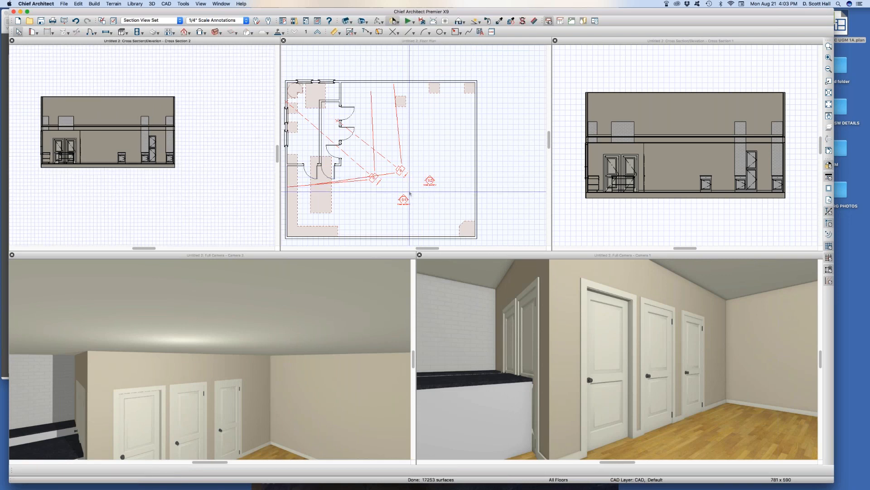
left_click(430, 180)
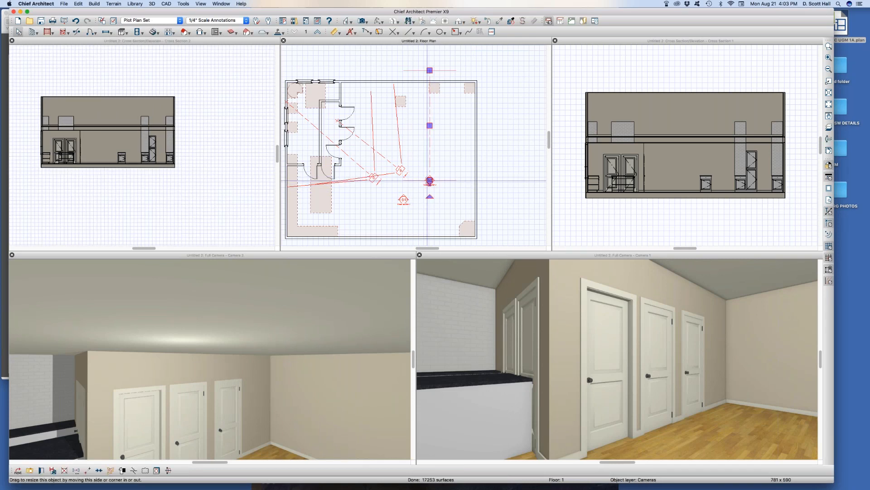
double_click(430, 180)
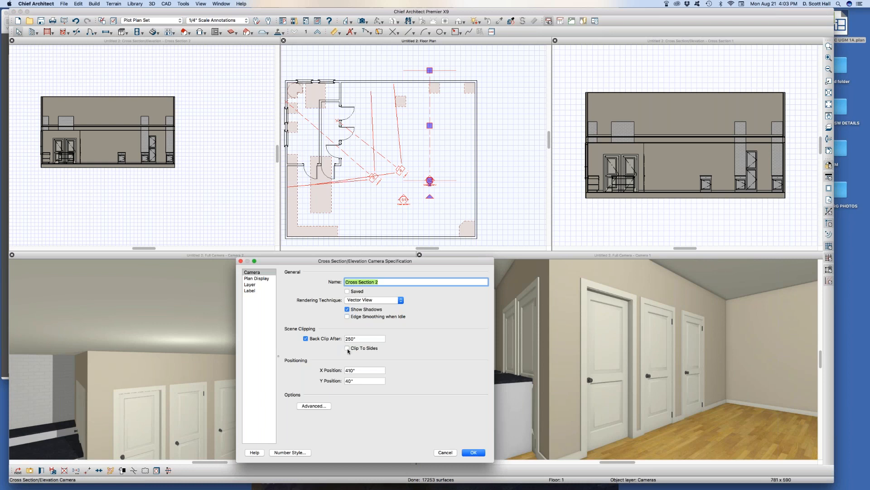
left_click(241, 261)
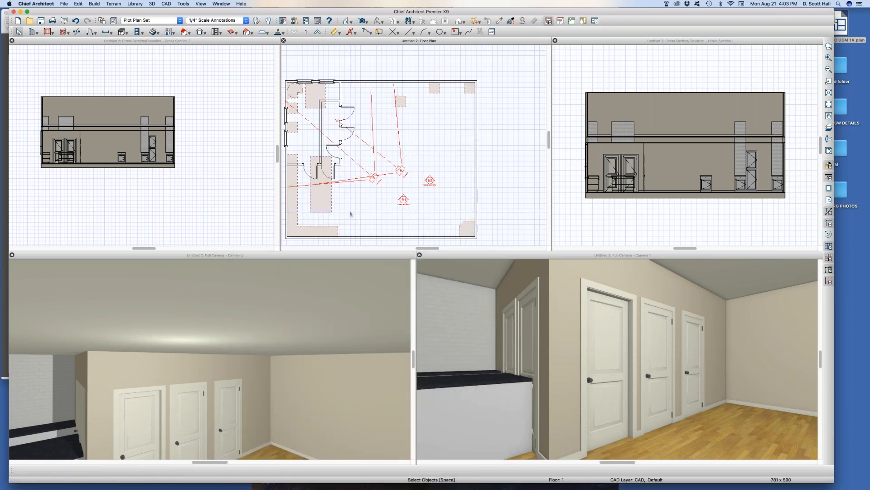
- Turn off Show Camera Focal Point in the General Camera defaults for plan display and apply it to the plan
key("super+d")
left_click(406, 159)
double_click(433, 164)
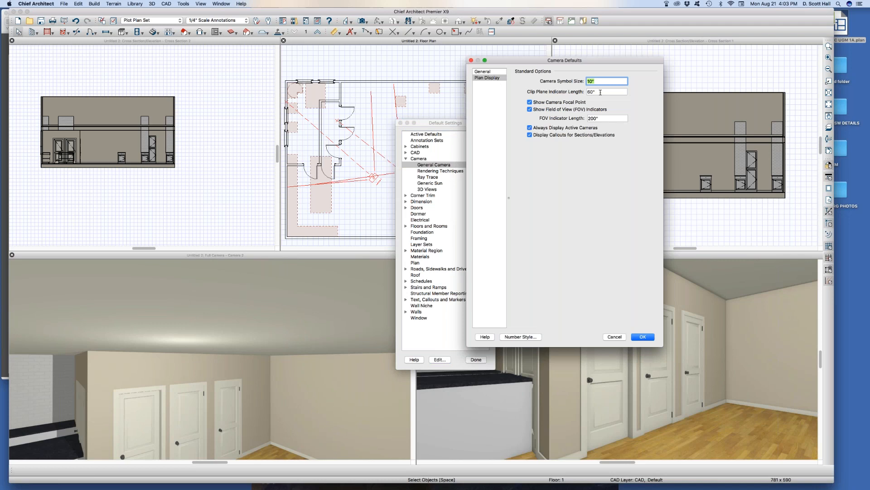
key("Tab")
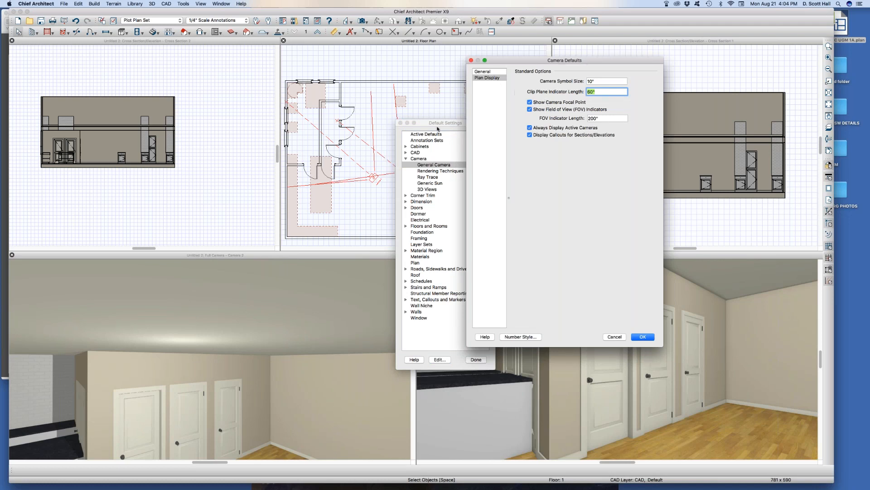
left_click_drag(442, 125, 208, 192)
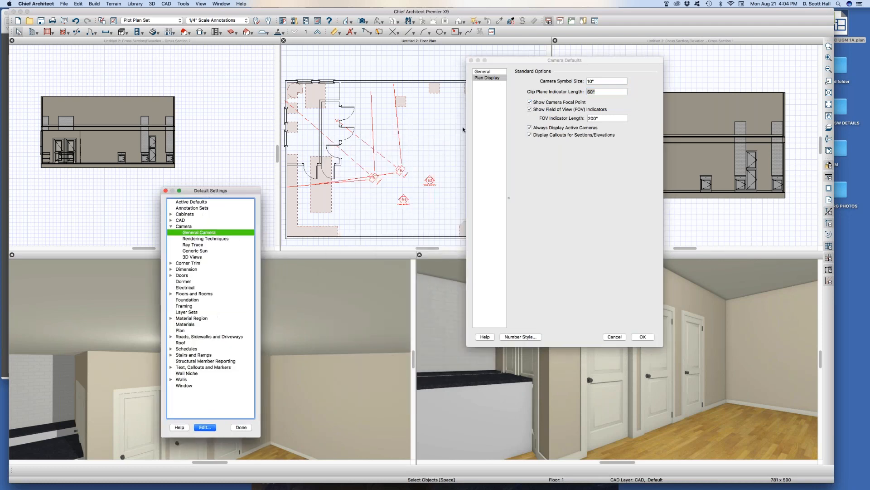
left_click(530, 103)
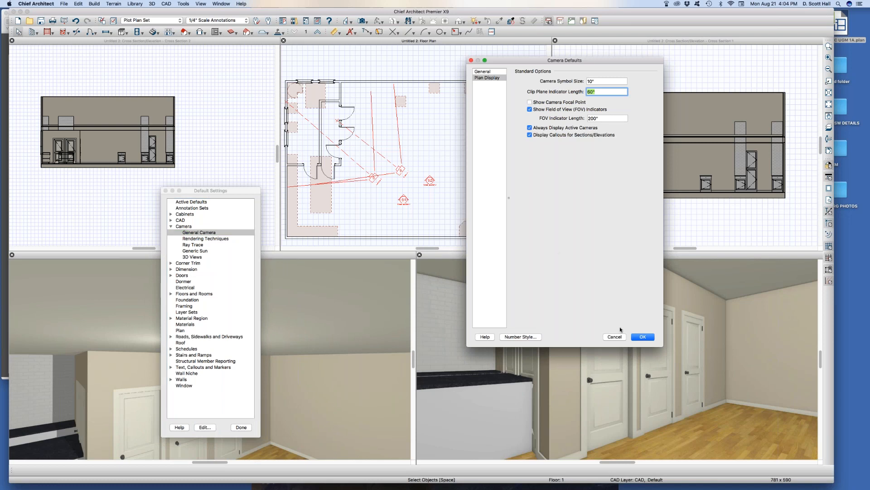
left_click(640, 337)
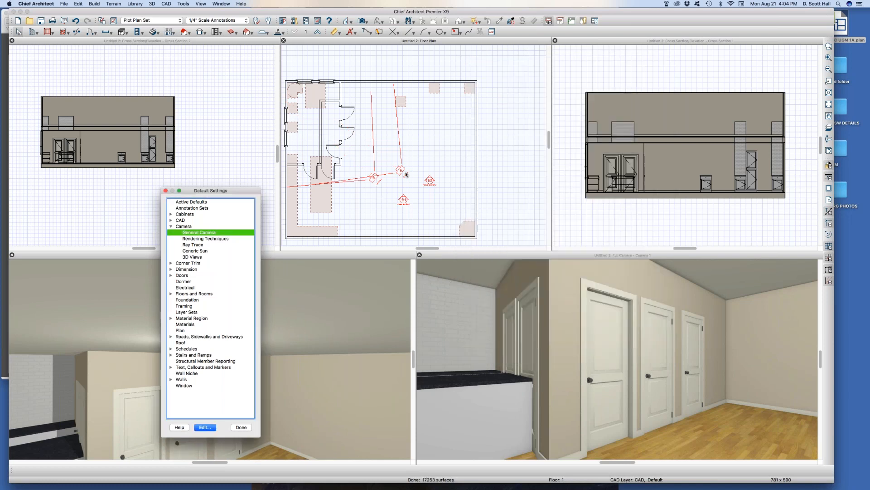
left_click(242, 427)
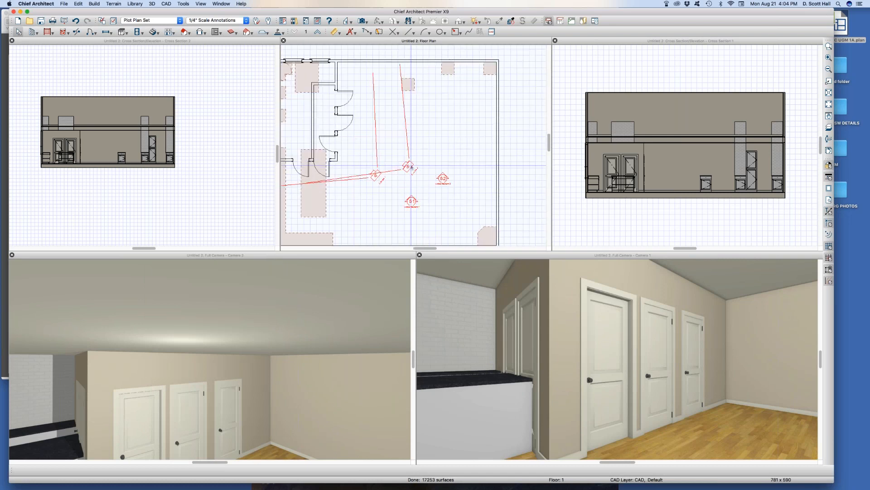
- Turn Show Camera Focal Point back on in the General Camera defaults for plan display
left_click(411, 201)
left_click(406, 165)
left_click(406, 166)
left_click(406, 165)
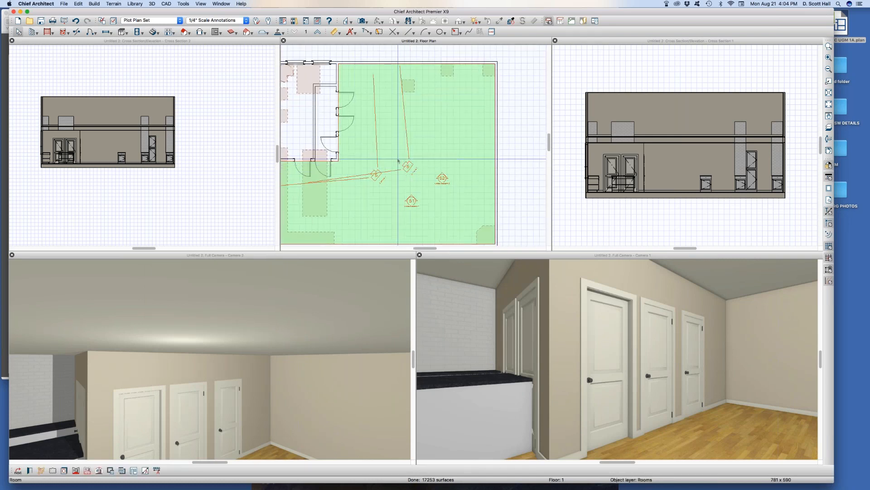
scroll(397, 161, "up", 1)
key("d")
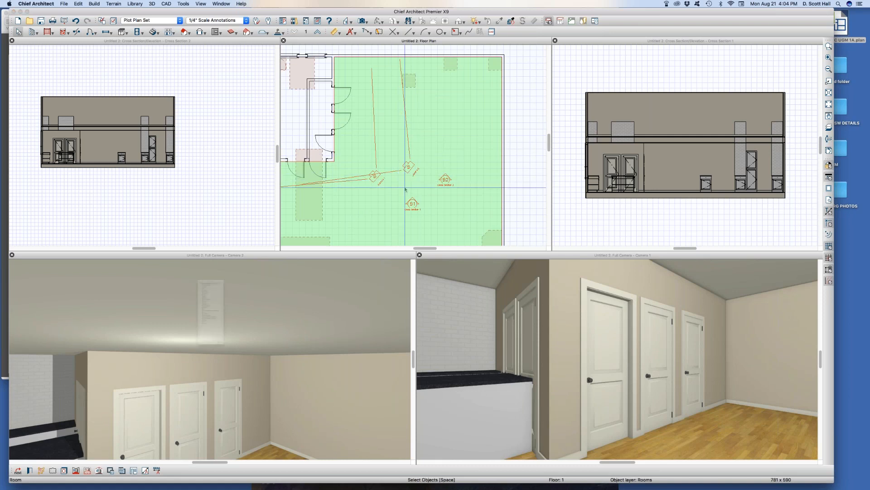
left_click(171, 226)
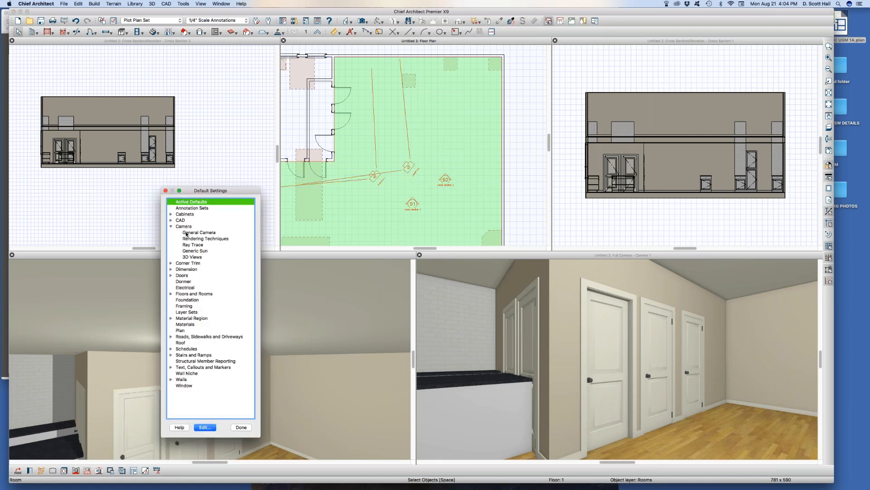
double_click(188, 232)
left_click(543, 104)
key("Return")
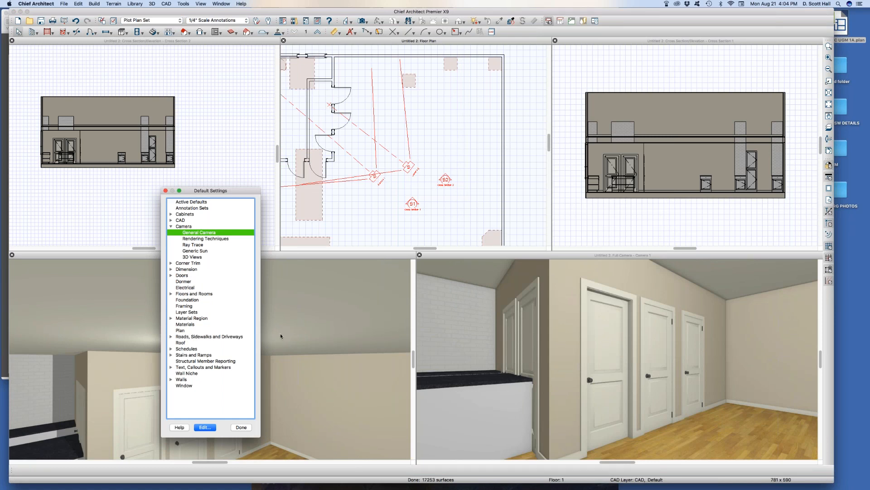
- Set the default camera's FOV Indicator Length to 30" for plan display
double_click(206, 231)
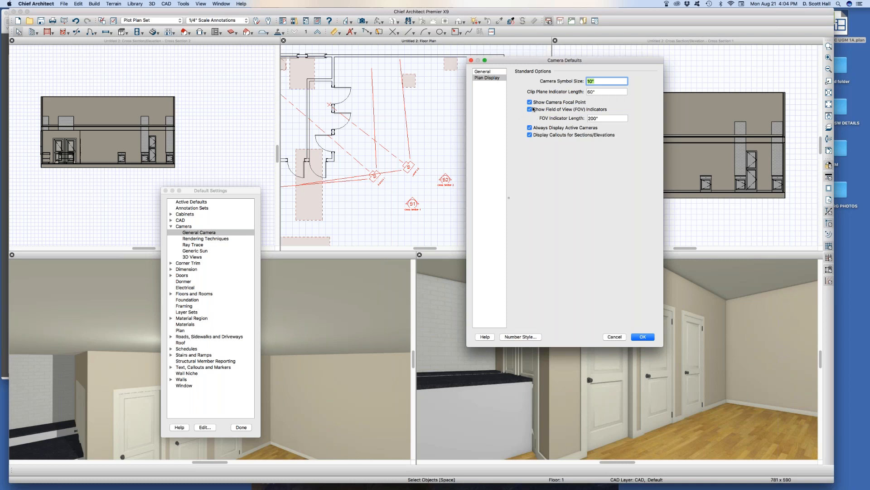
left_click(615, 118)
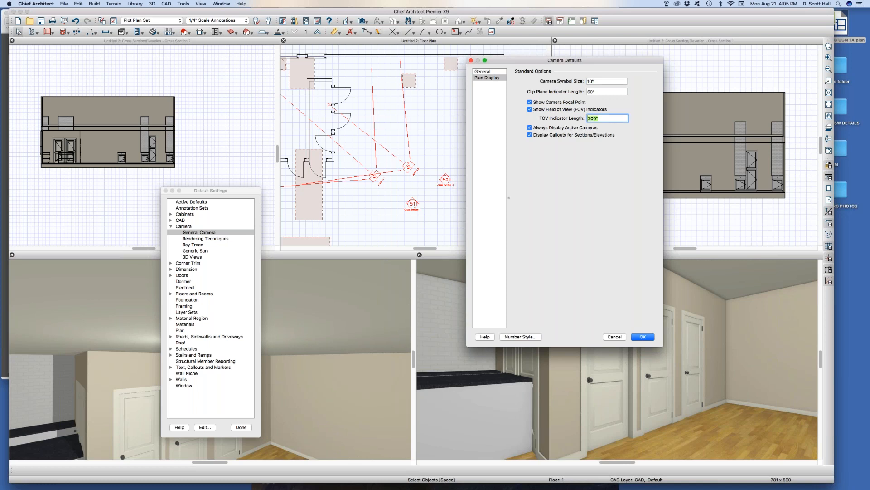
type("10")
key("BackSpace")
key("BackSpace")
key("Return")
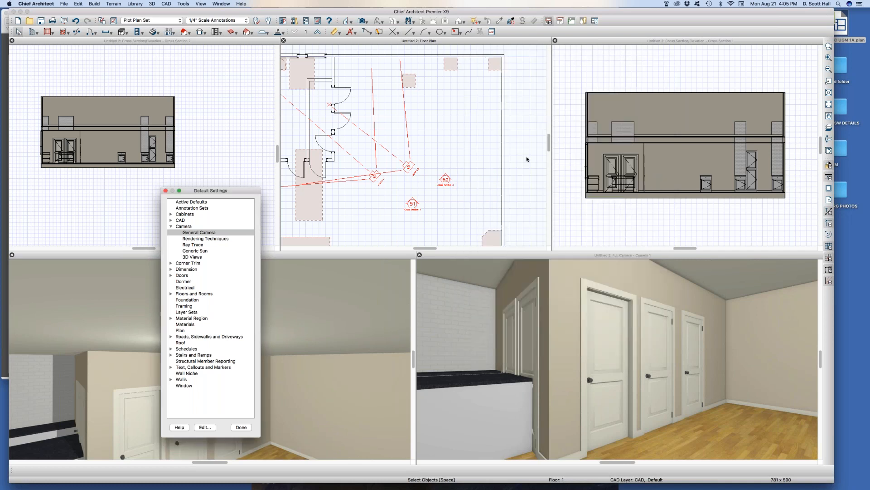
left_click(241, 429)
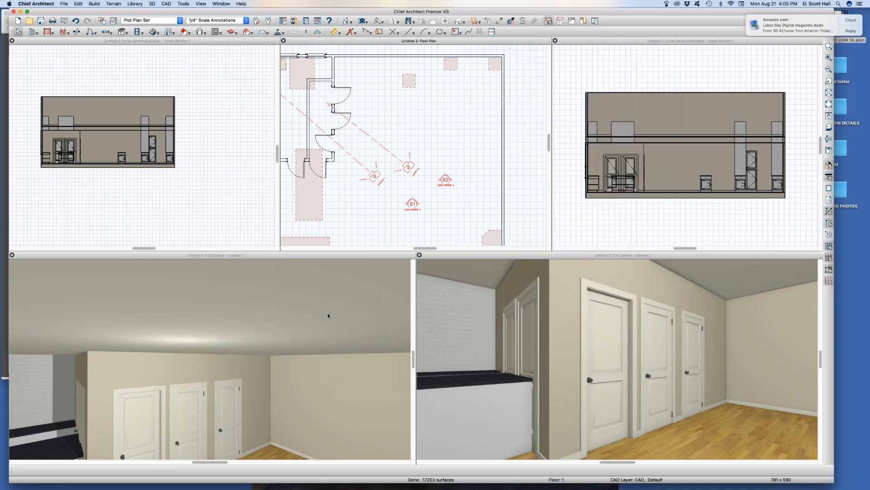
- Examine the field of view indicators on Camera 2's symbol in the floor plan
left_click(441, 197)
scroll(449, 183, "down", 2)
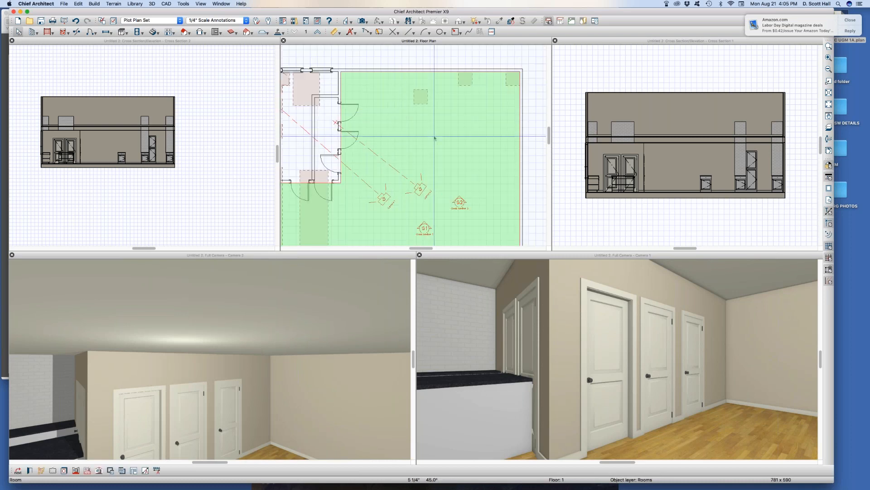
scroll(404, 136, "up", 2)
left_click(424, 188)
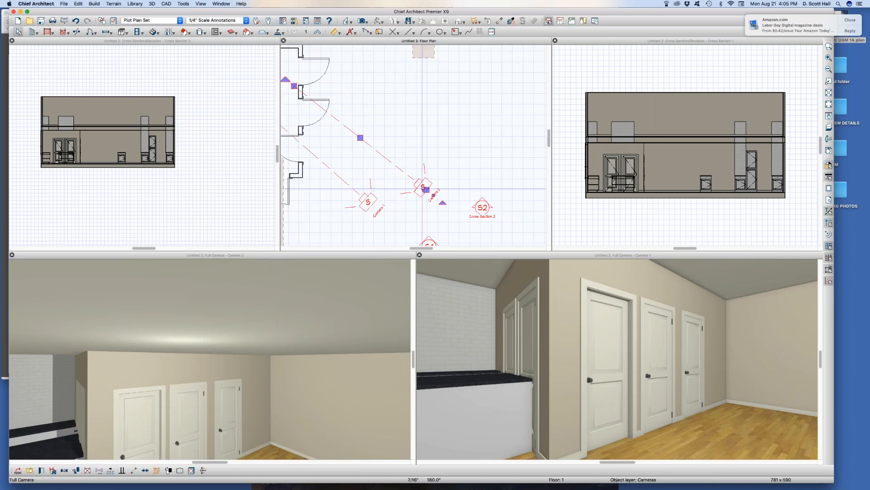
scroll(430, 187, "down", 2)
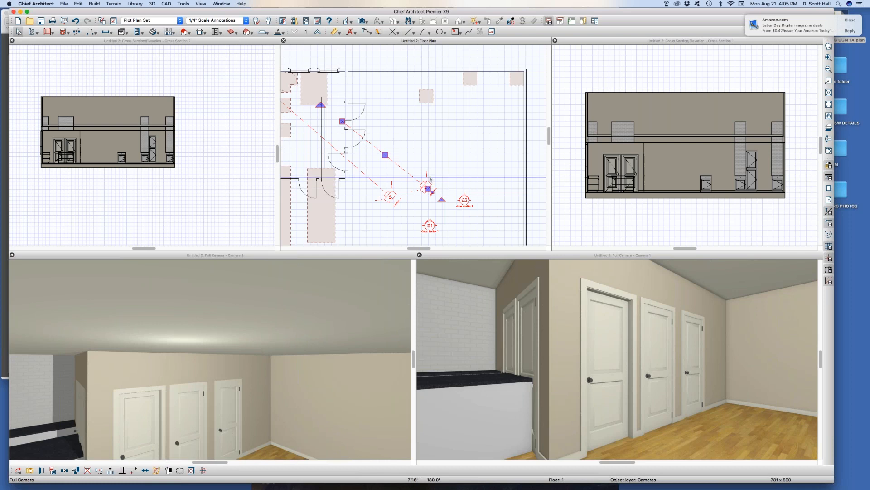
left_click(436, 151)
key("Escape")
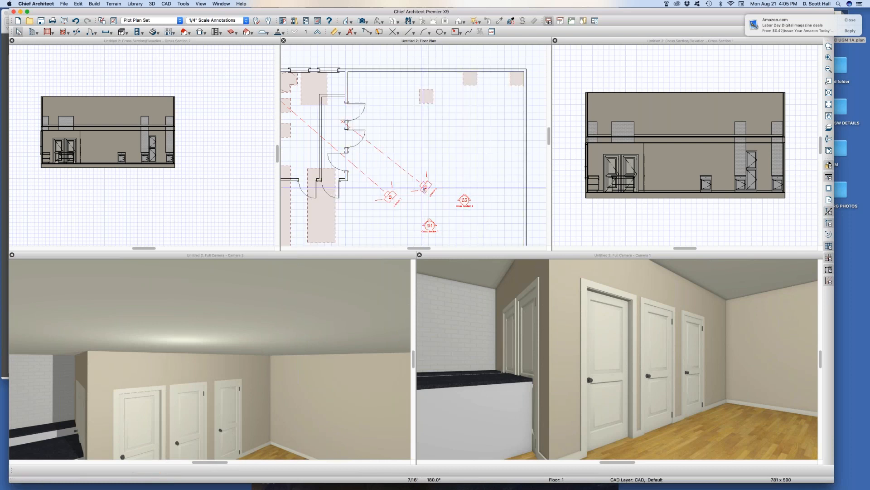
- Turn off Display Callouts for Sections/Elevations in the General Camera defaults for plan display
key("F10")
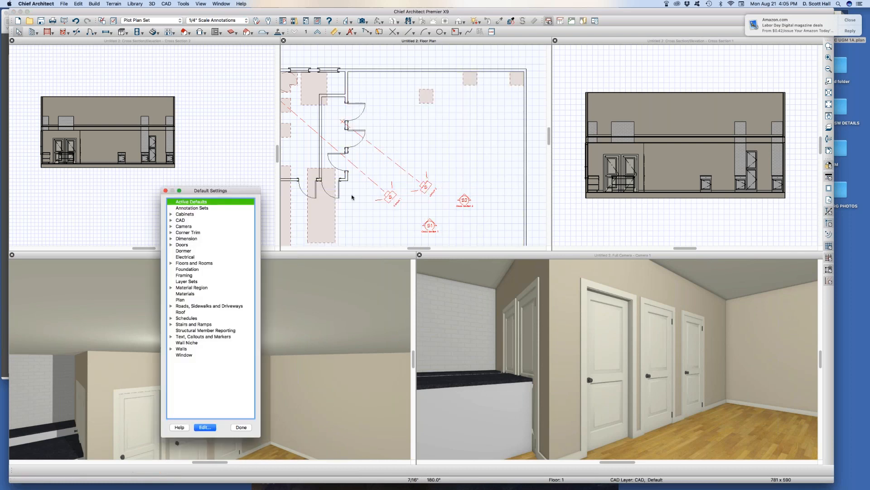
left_click(171, 226)
double_click(199, 232)
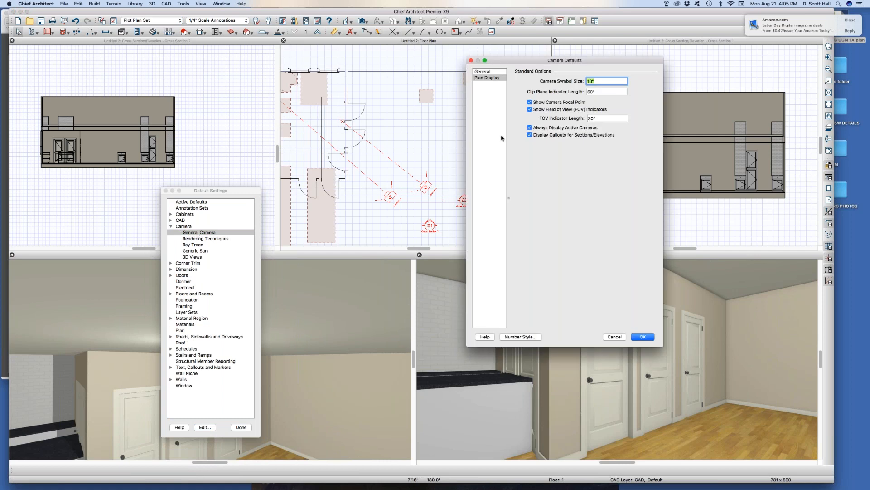
left_click(588, 118)
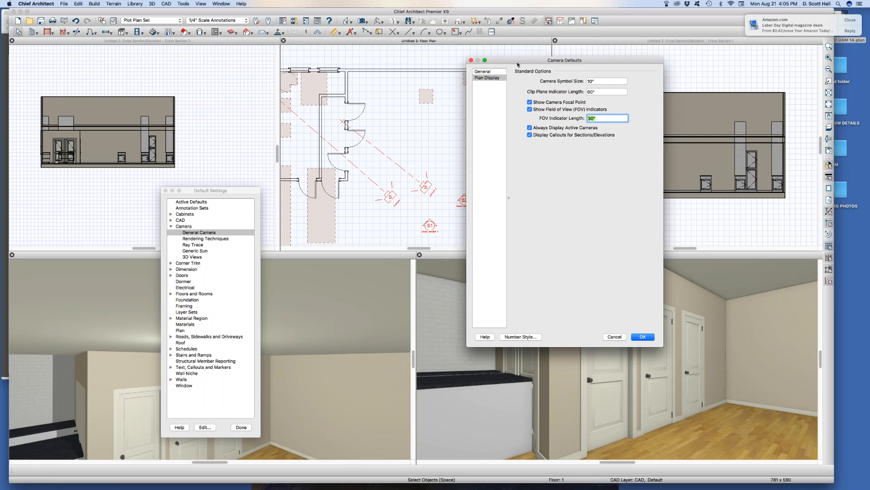
left_click_drag(517, 60, 575, 57)
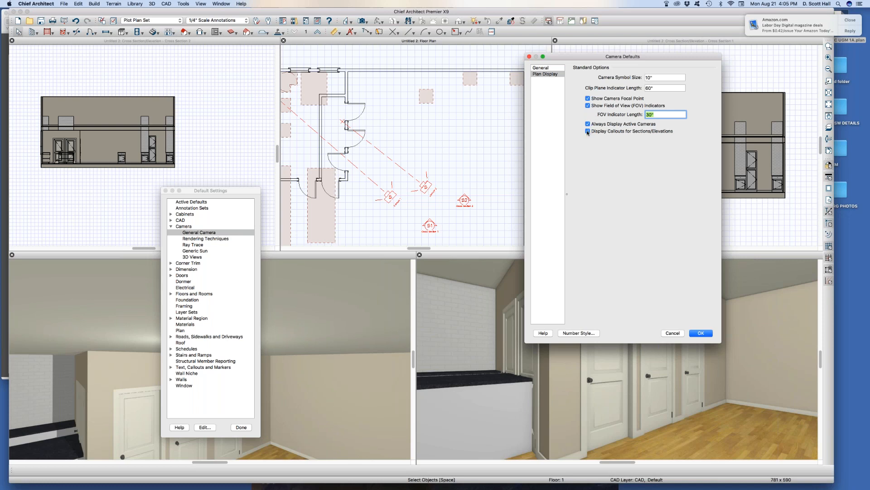
left_click(588, 131)
left_click(701, 334)
left_click(241, 427)
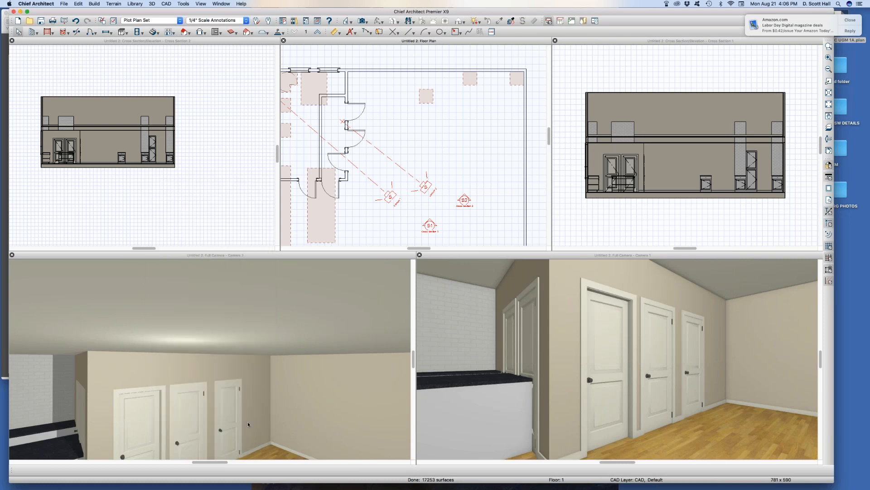
- Inspect the cross section callouts in the plan and recheck the callout option in the General Camera defaults without changing it
scroll(465, 222, "up", 3)
left_click(459, 204)
left_click(457, 204)
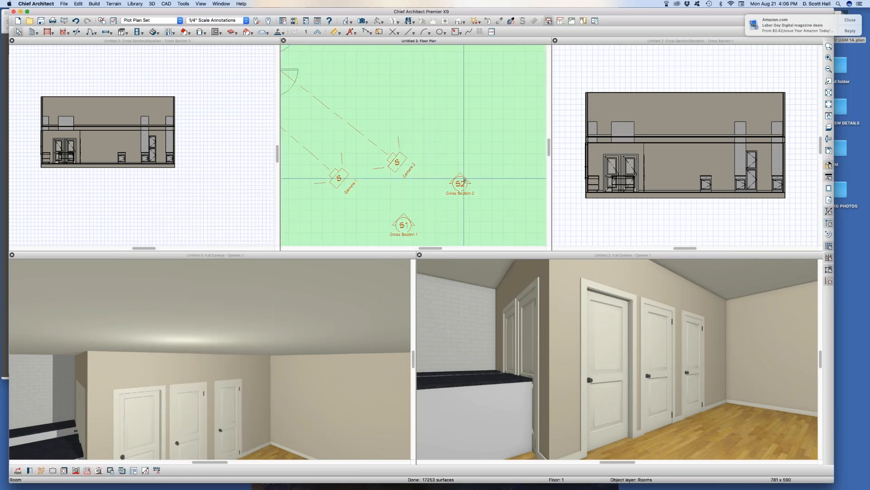
key("d")
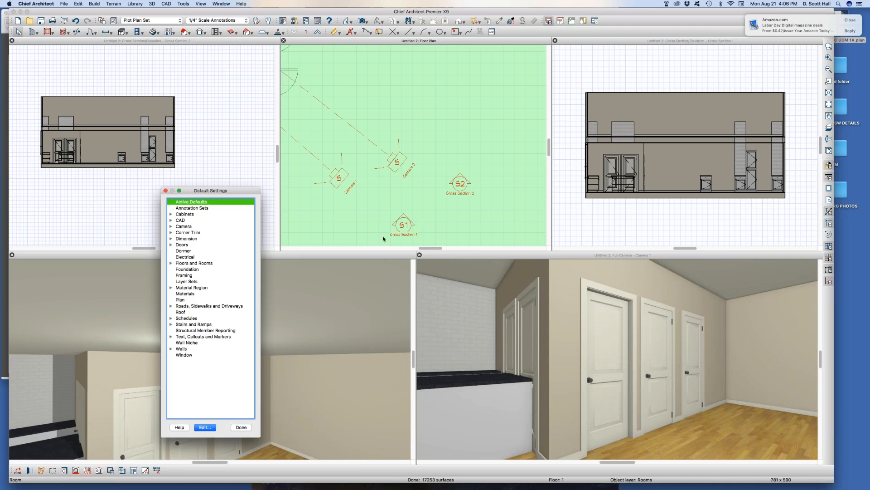
left_click(171, 226)
double_click(192, 232)
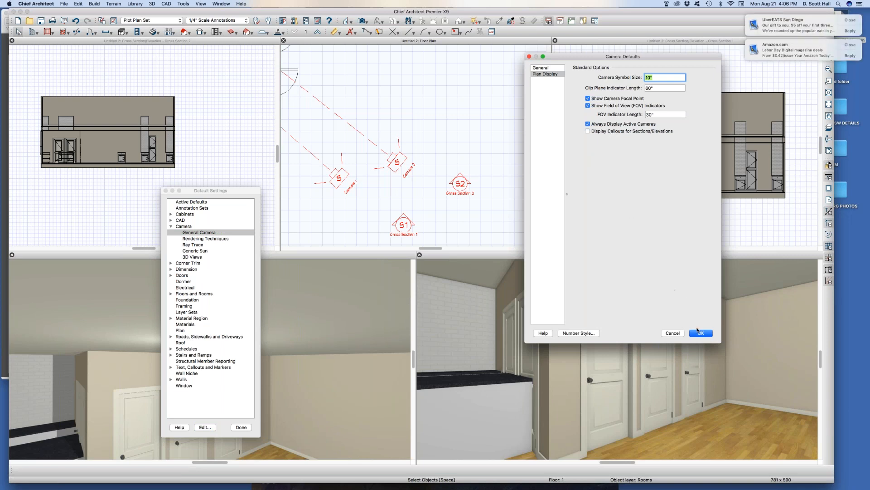
left_click(701, 333)
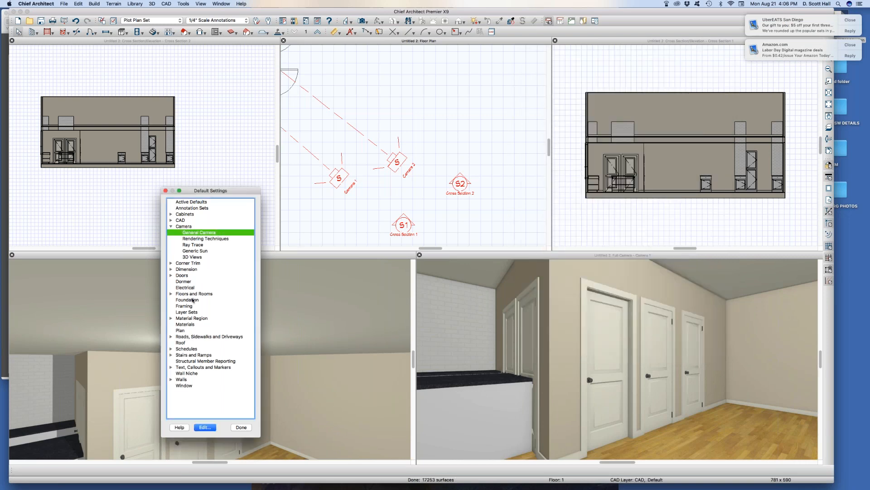
left_click(241, 427)
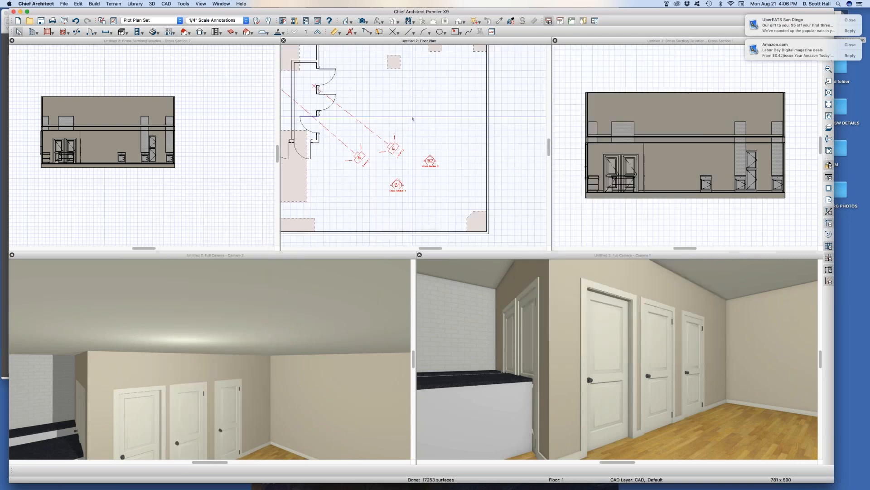
- Create a new full camera in the large room of the floor plan, aimed toward the interior doors
left_click(412, 125)
scroll(412, 124, "down", 3)
scroll(412, 125, "up", 3)
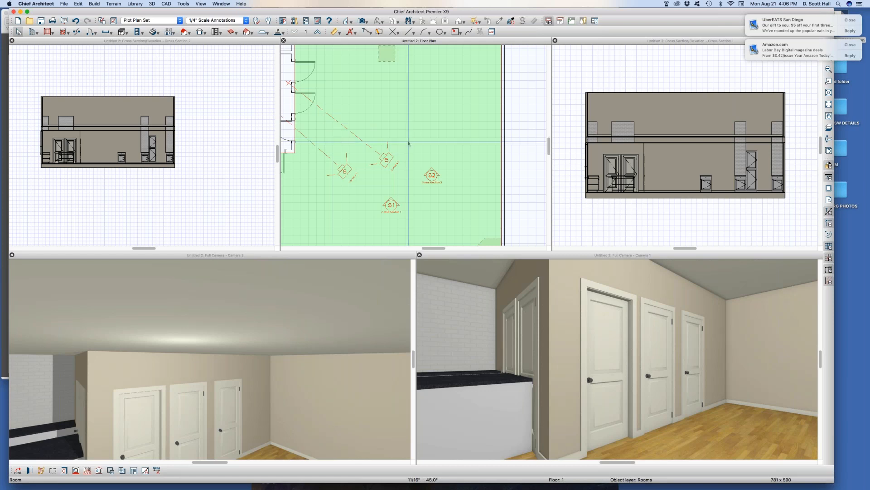
scroll(417, 142, "down", 2)
key("Escape")
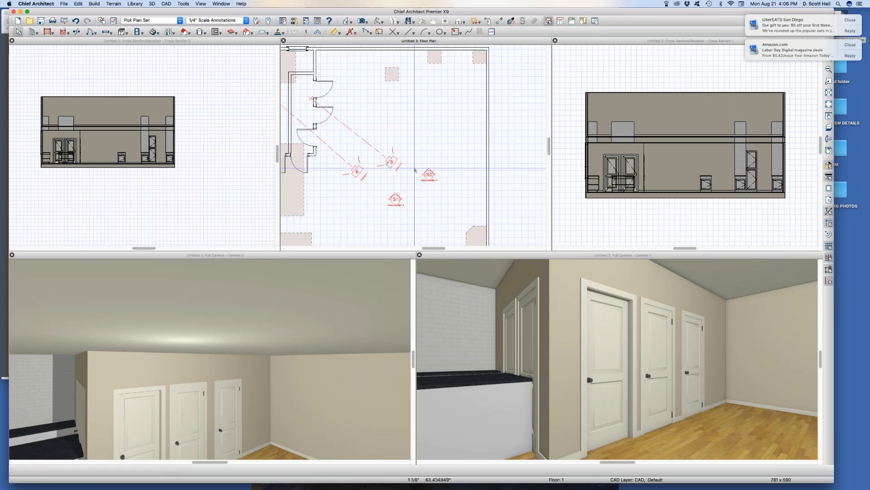
left_click(363, 21)
left_click_drag(440, 142, 349, 91)
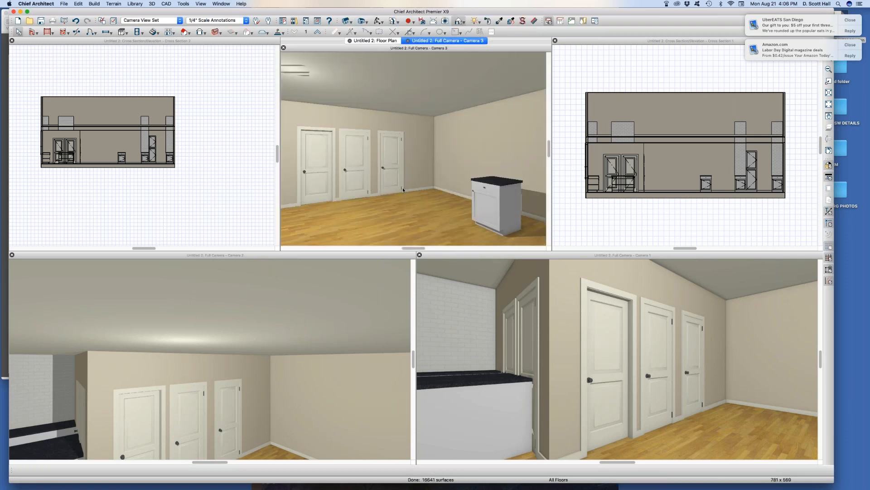
- Tile all open views and examine the new camera's symbol and field of view indicators in the floor plan
key("shift+t")
scroll(438, 136, "up", 1)
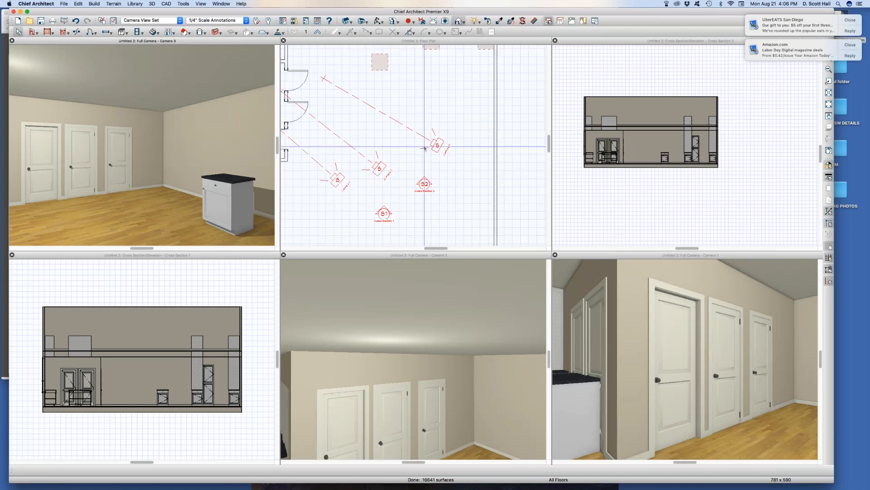
left_click(425, 148)
scroll(425, 145, "up", 2)
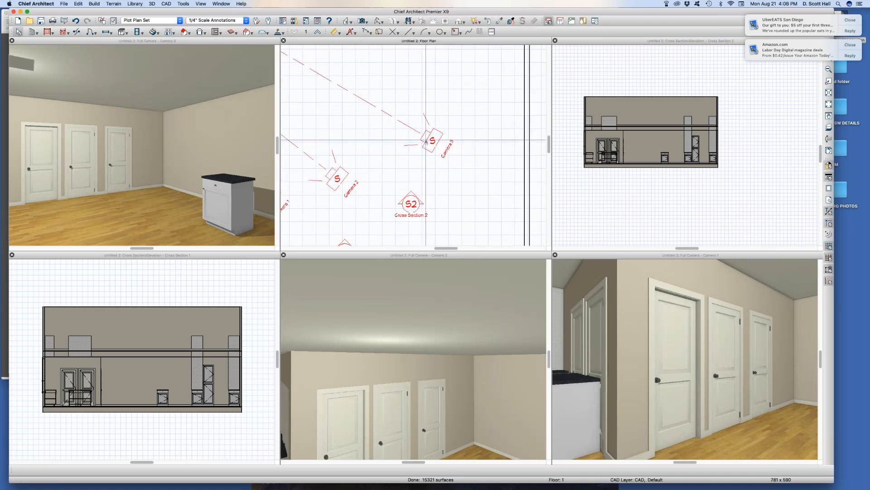
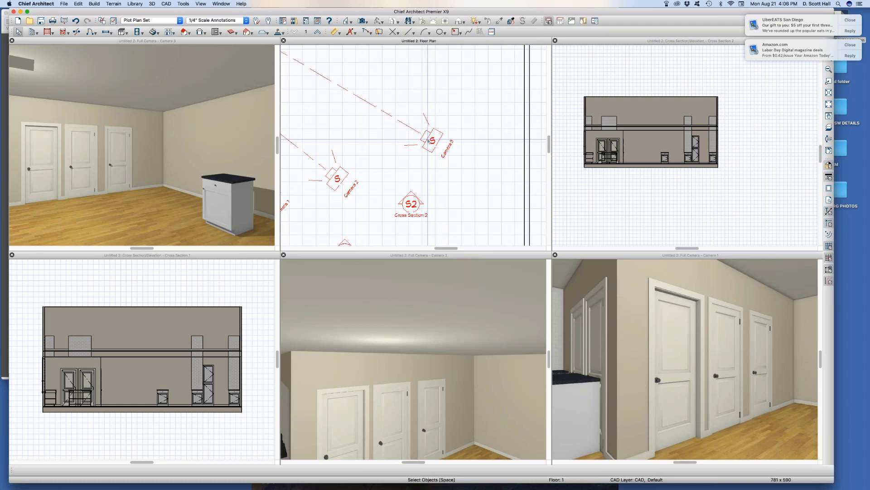
scroll(428, 140, "down", 3)
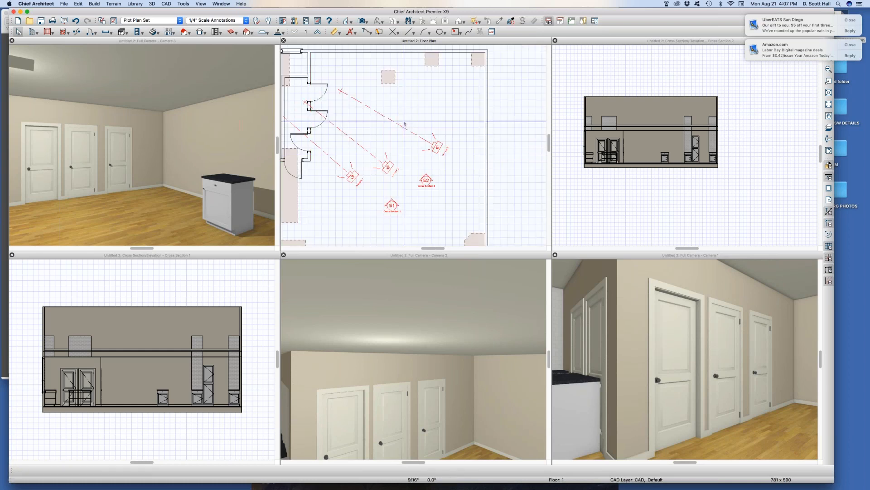
- Create a cross section camera in the large room of the floor plan, aimed at the upper exterior wall, and tile all views
key("x")
left_click_drag(424, 118, 425, 61)
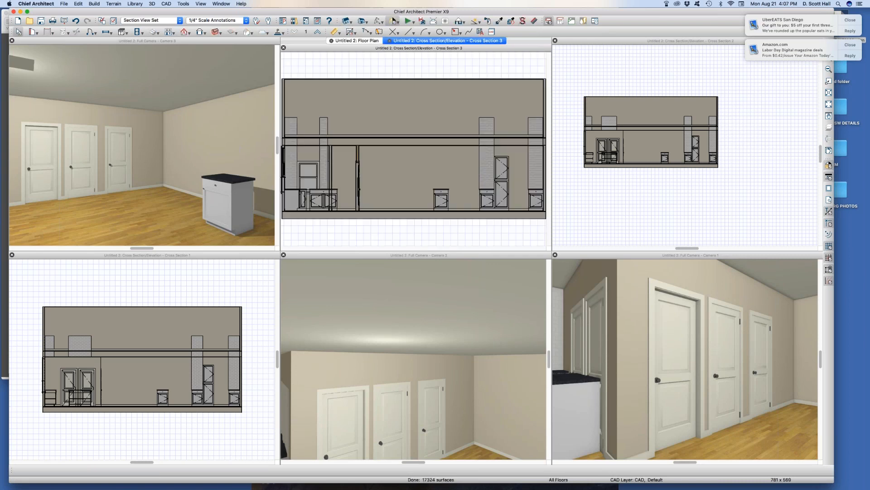
key("shift+F7")
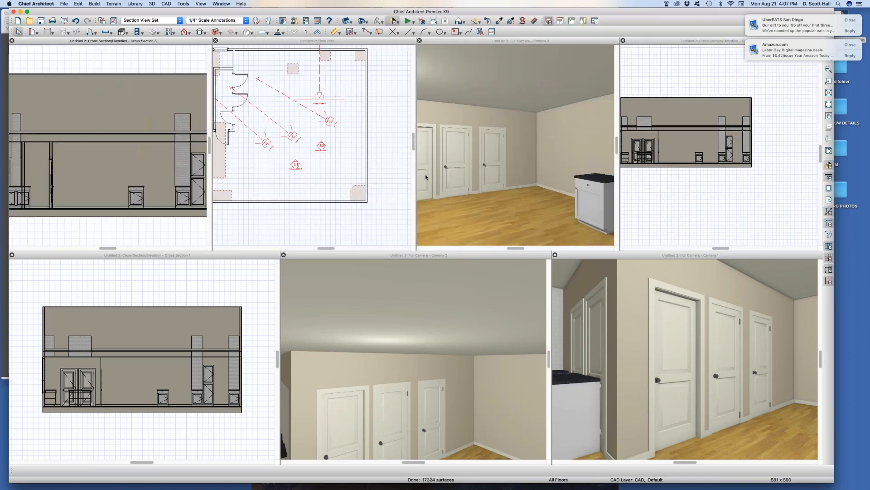
- Select the new cross section camera in the floor plan and examine its camera symbol and clip plane indicator
scroll(310, 96, "up", 4)
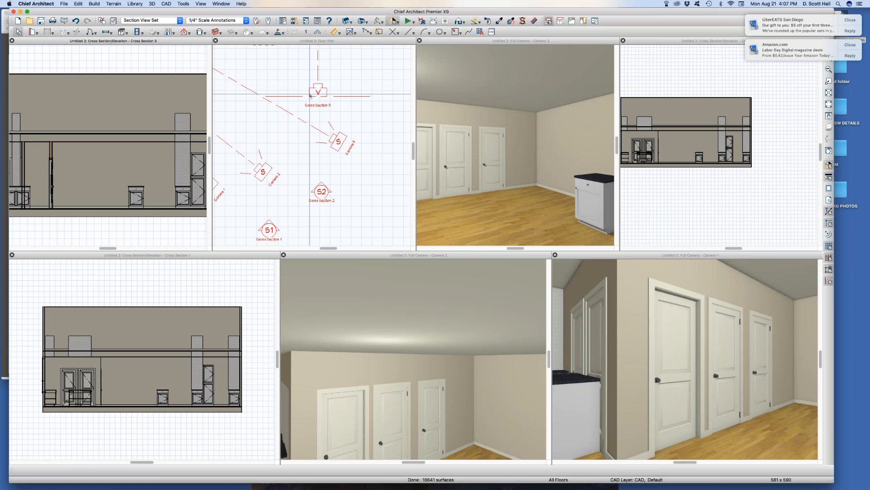
left_click(311, 96)
scroll(305, 99, "up", 1)
scroll(306, 99, "up", 1)
left_click_drag(291, 88, 350, 114)
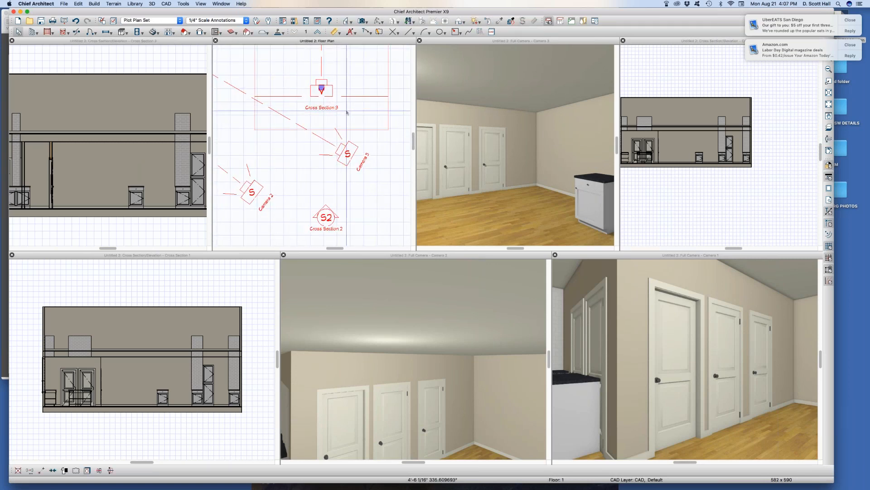
- Turn on Display Callouts for Sections/Elevations in the General Camera defaults for plan display
key("d")
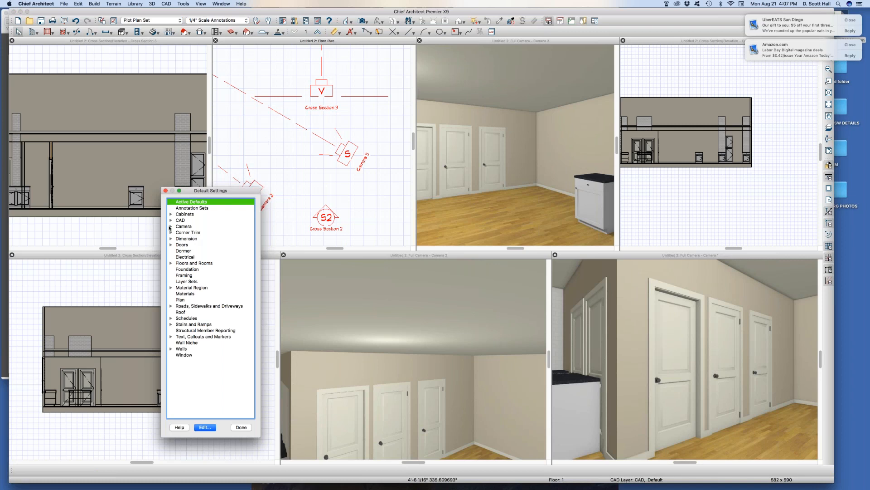
left_click(171, 226)
double_click(195, 233)
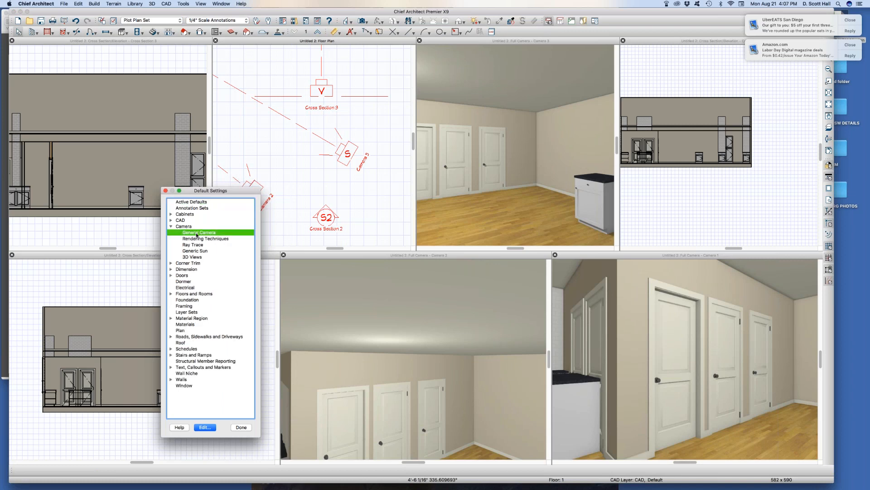
left_click(605, 132)
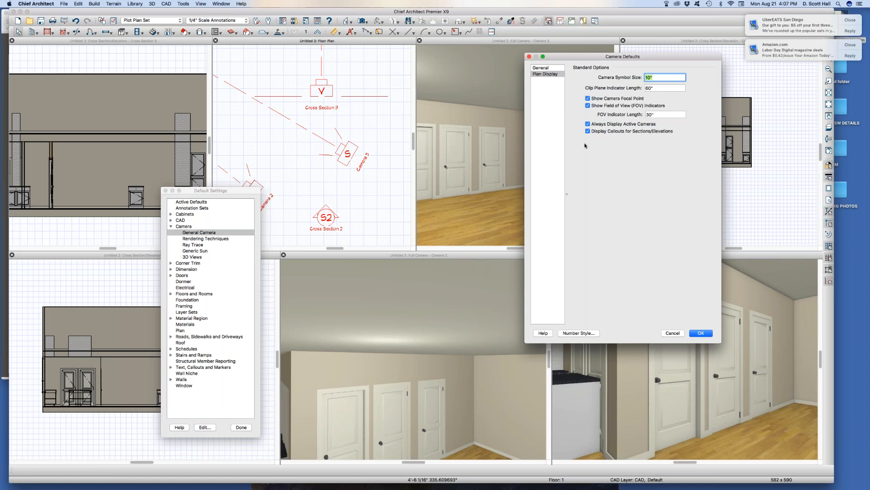
key("Return")
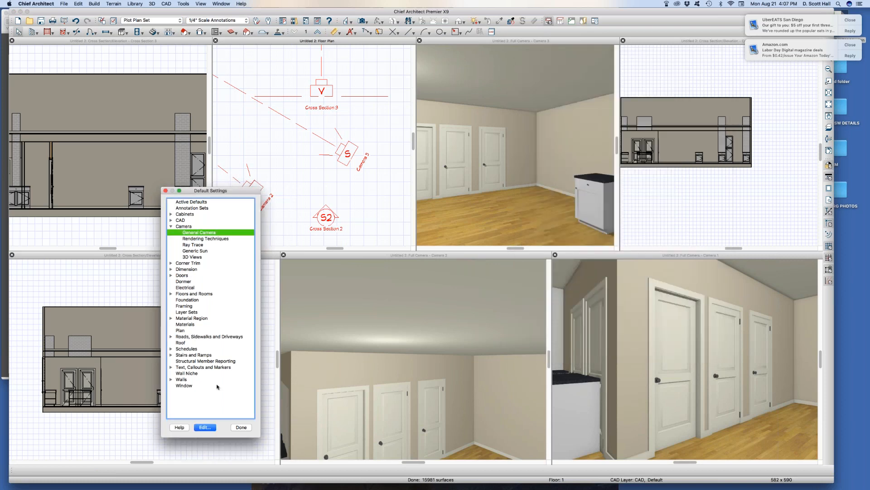
left_click(232, 428)
- Close the Cross Section 2, Camera 1 and Camera 3 views
scroll(349, 209, "down", 2)
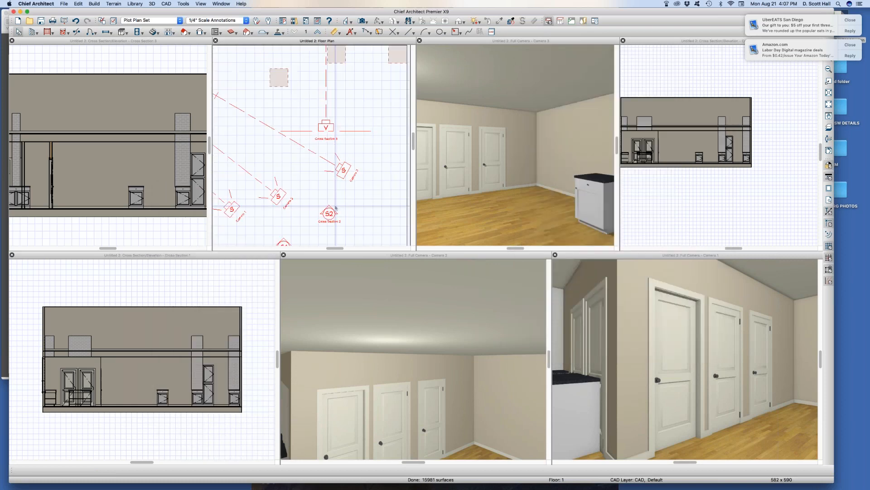
scroll(349, 209, "down", 3)
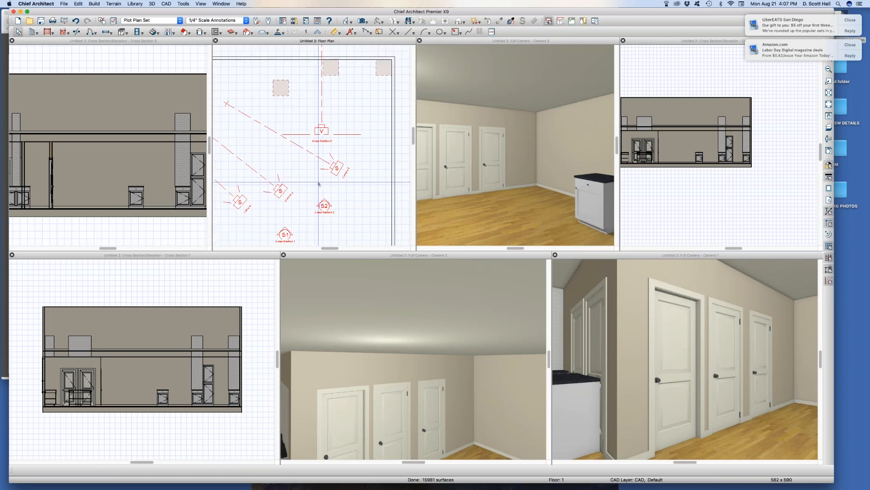
left_click(647, 215)
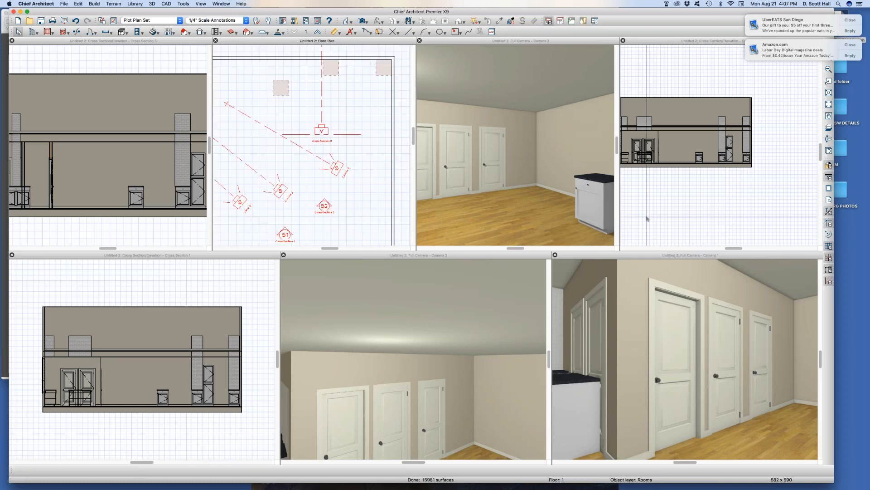
key("super+w")
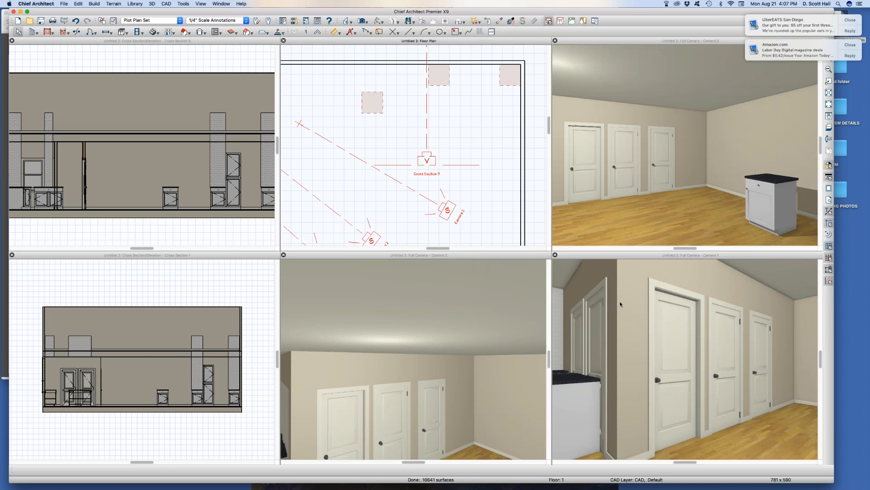
left_click(620, 299)
key("super+w")
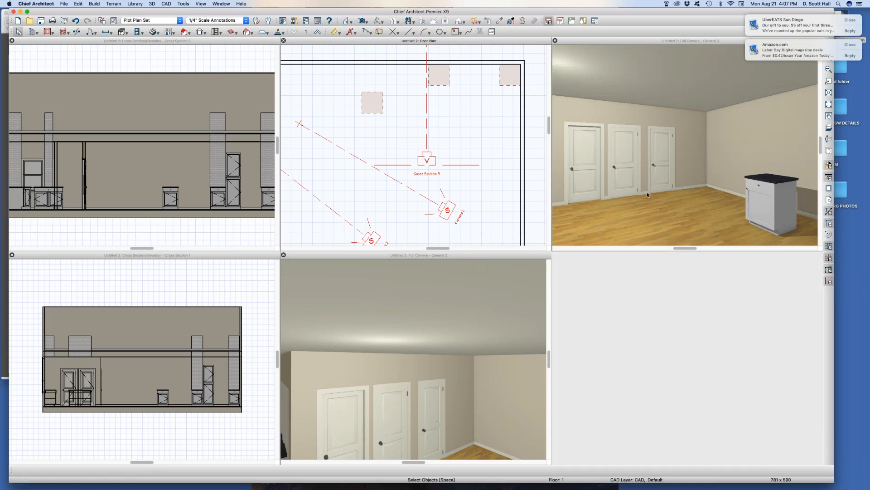
key("super+w")
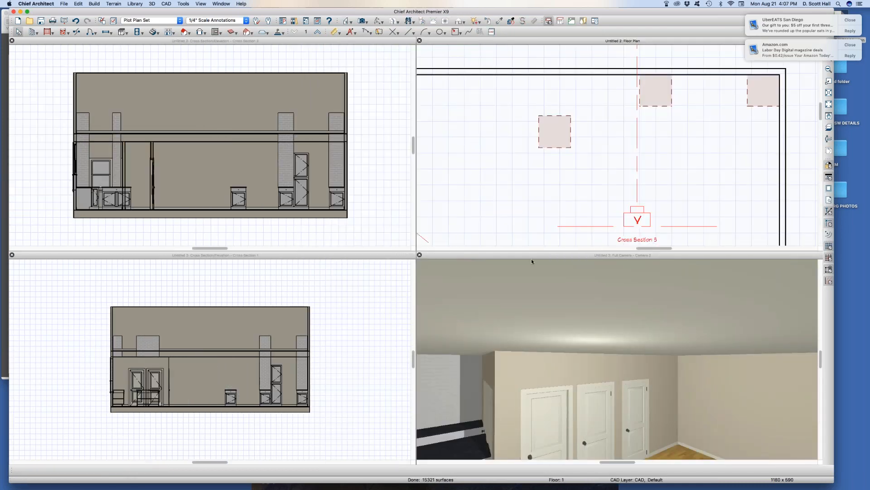
- Create a wall elevation near the interior doors of the large room, aimed at the upper exterior wall, and tile all views
scroll(502, 200, "down", 3)
scroll(611, 224, "down", 4)
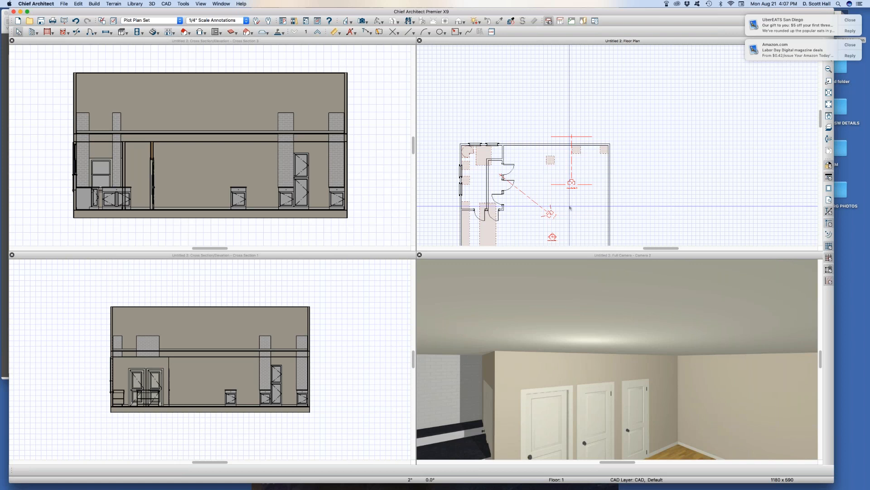
left_click(347, 22)
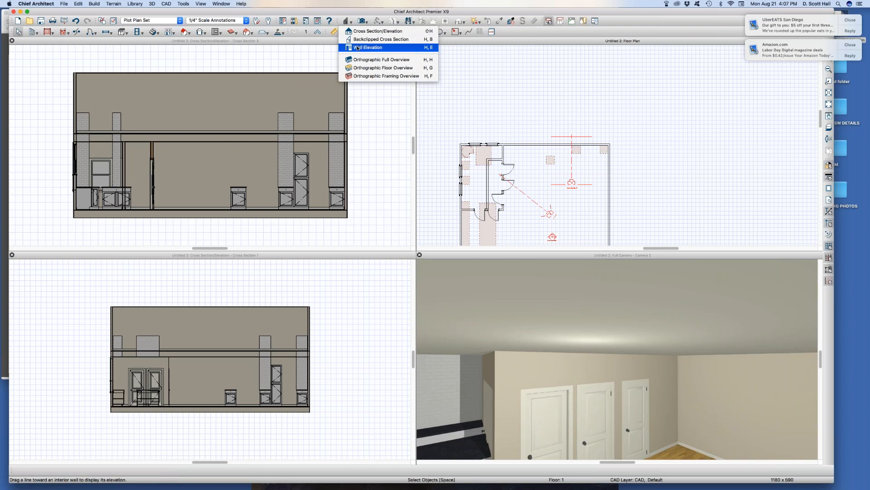
left_click(358, 48)
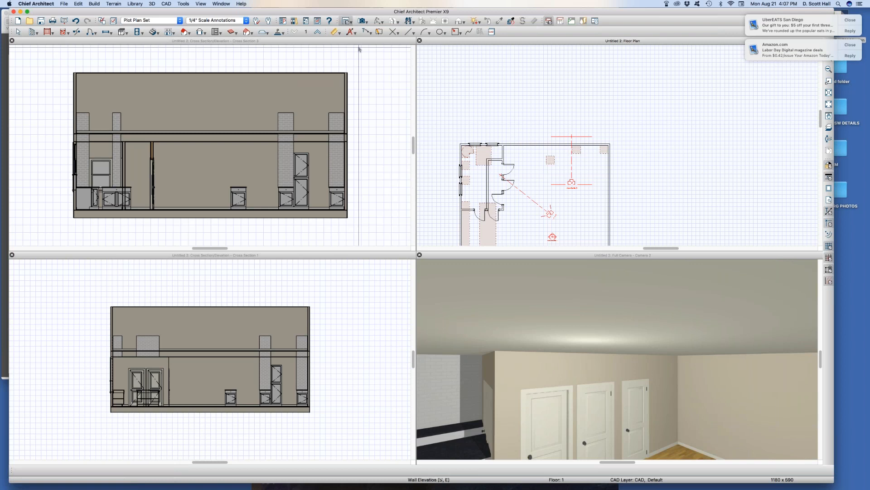
left_click_drag(529, 185, 526, 135)
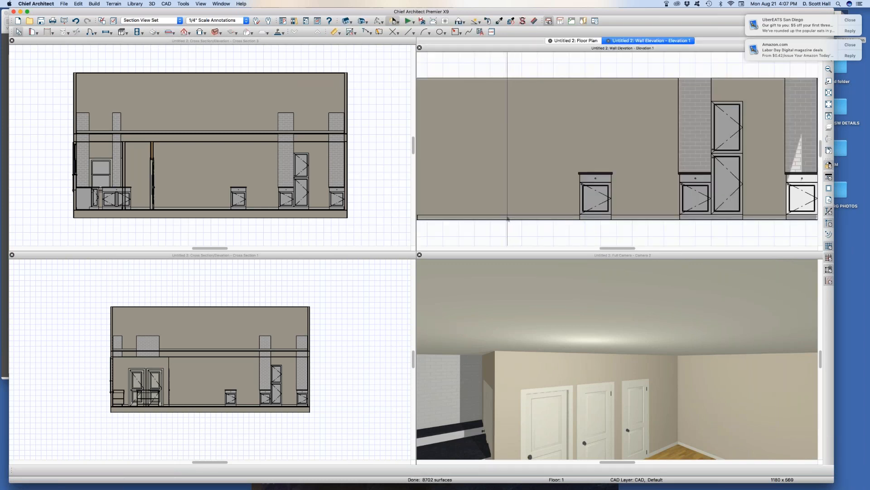
key("h")
key("v")
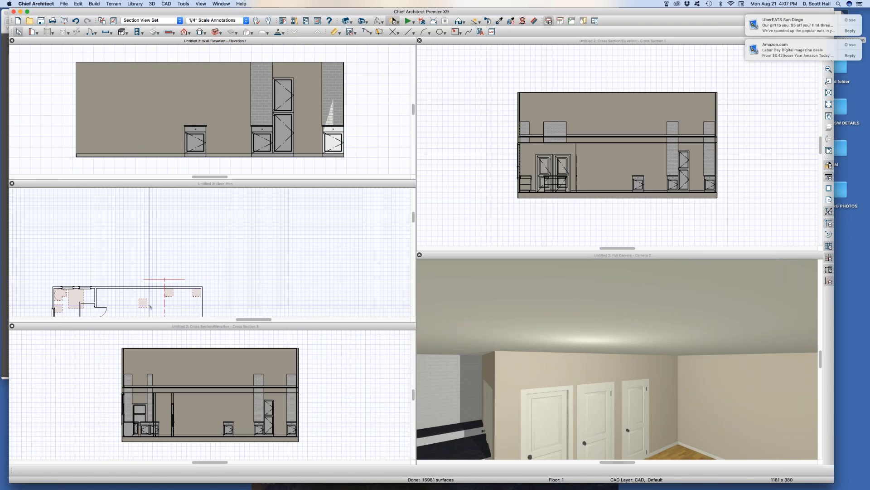
- Examine the wall elevation's callout in the floor plan and compare it with the Cross Section 3 camera symbol
scroll(139, 265, "down", 2)
scroll(139, 265, "up", 4)
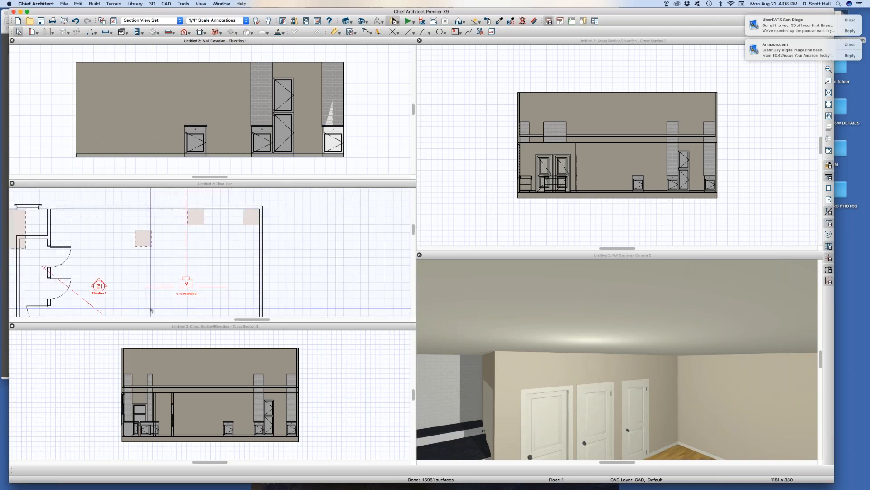
scroll(151, 310, "down", 2)
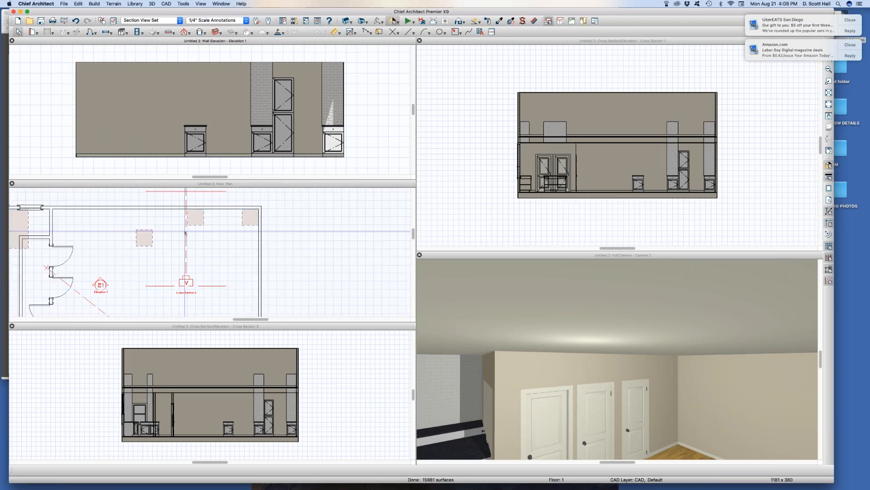
scroll(170, 304, "down", 1)
scroll(169, 305, "up", 2)
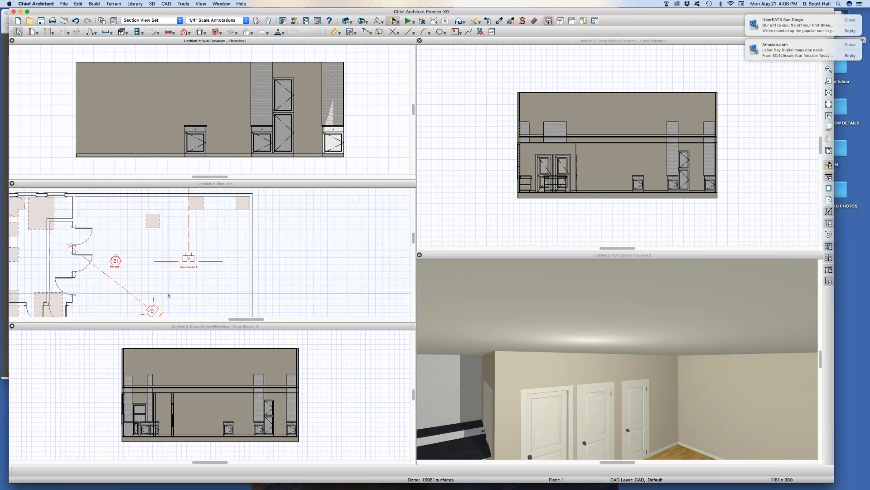
left_click(114, 261)
scroll(114, 261, "up", 2)
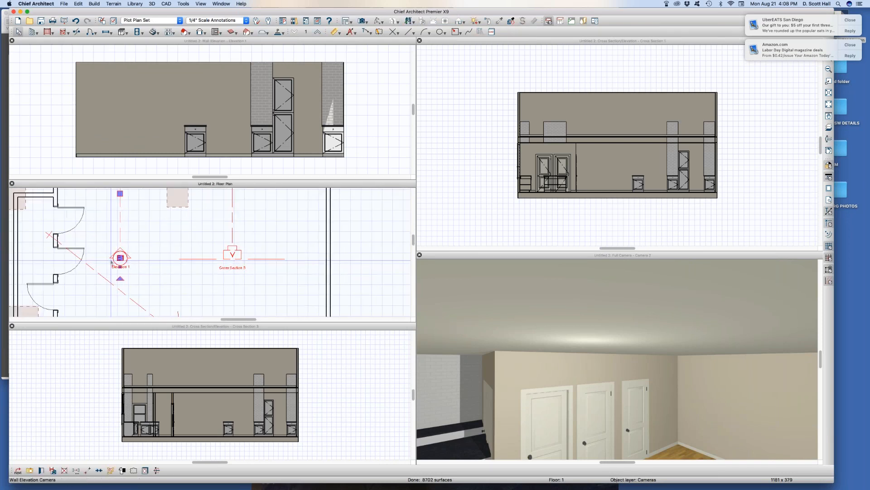
scroll(110, 263, "up", 2)
left_click(163, 254)
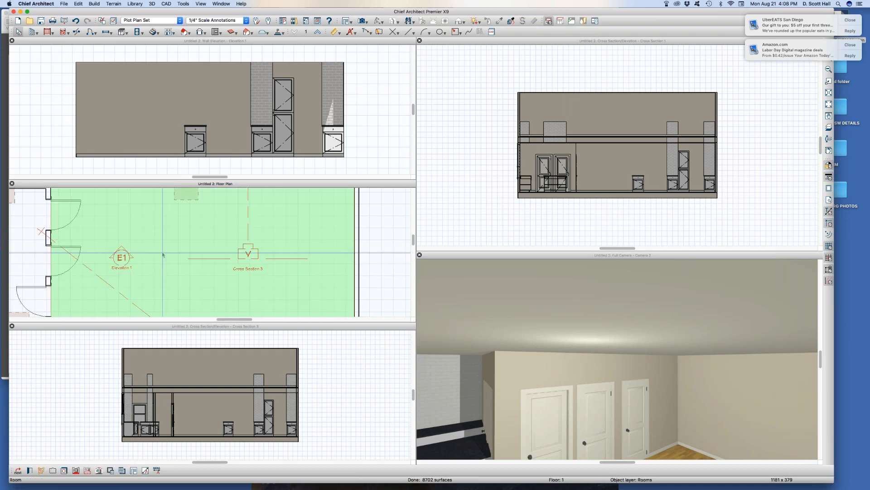
scroll(168, 248, "down", 1)
- Turn on Display As Callout for the Cross Section 3 camera and check its callouts in the floor plan
left_click(231, 252)
double_click(233, 252)
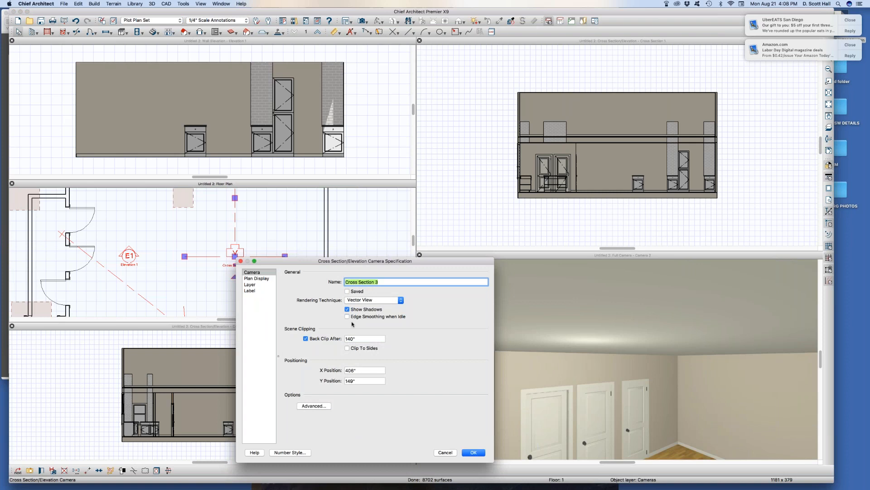
left_click(253, 290)
left_click(253, 285)
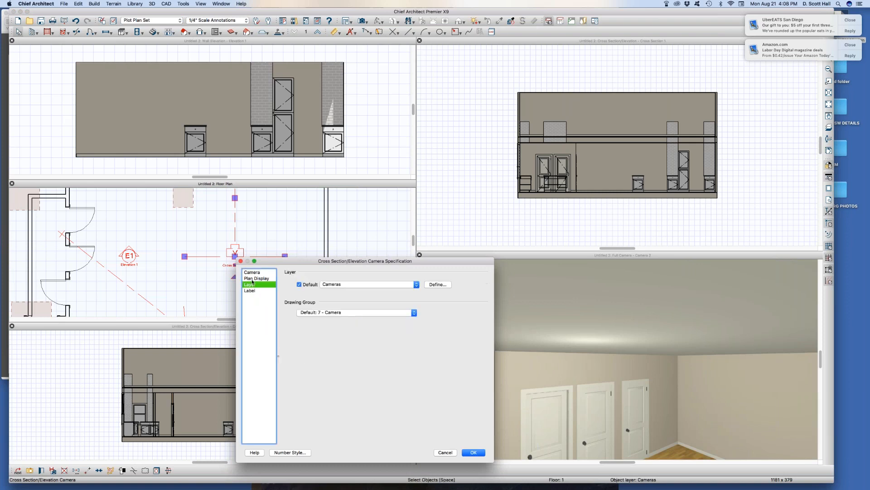
left_click(254, 278)
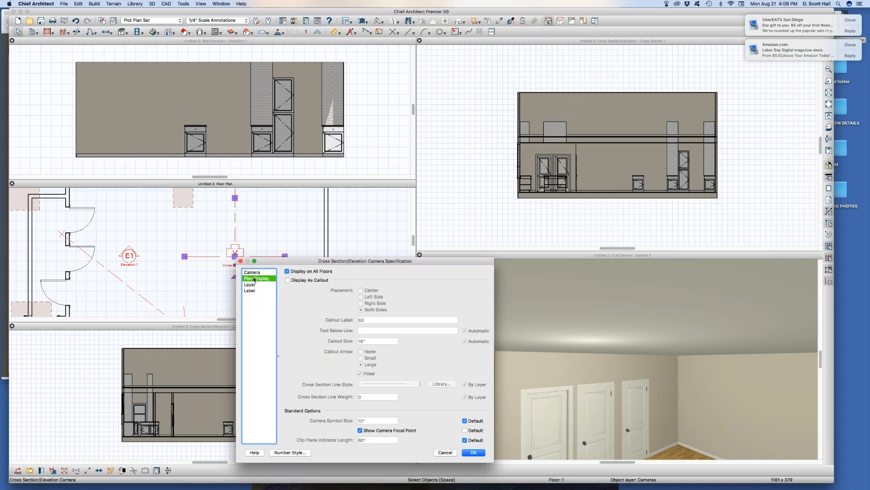
left_click_drag(307, 261, 443, 101)
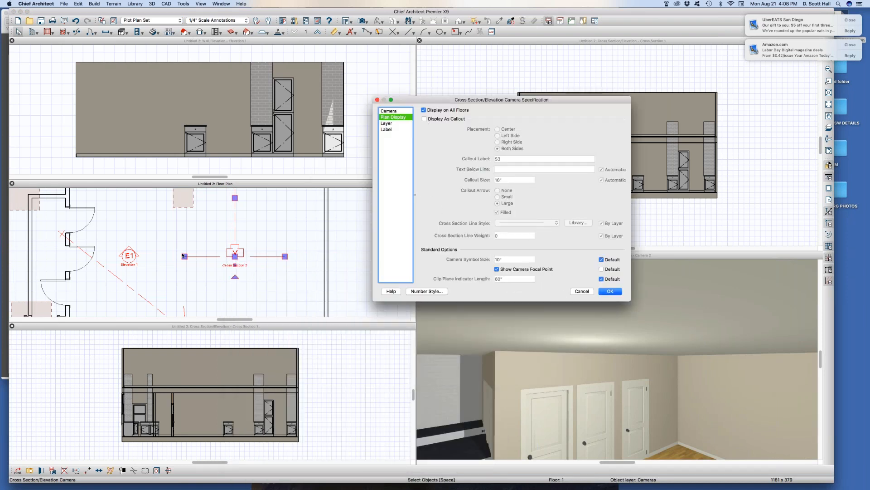
left_click(426, 119)
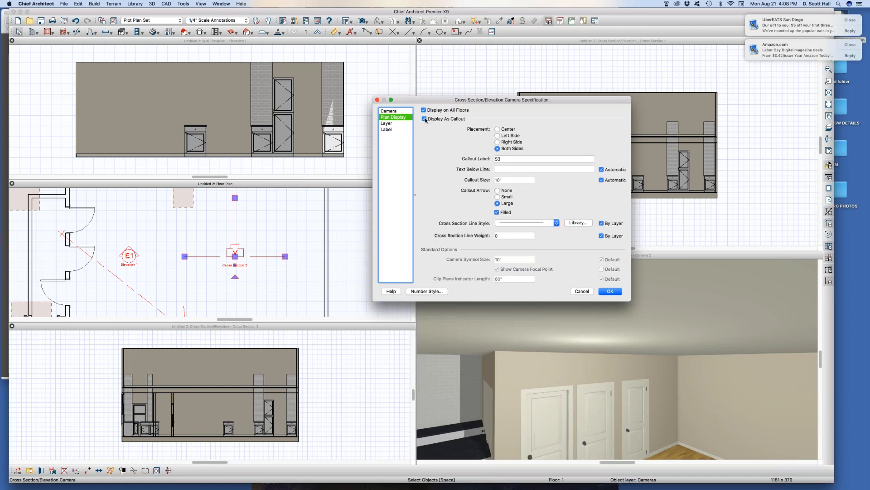
key("Return")
left_click(204, 267)
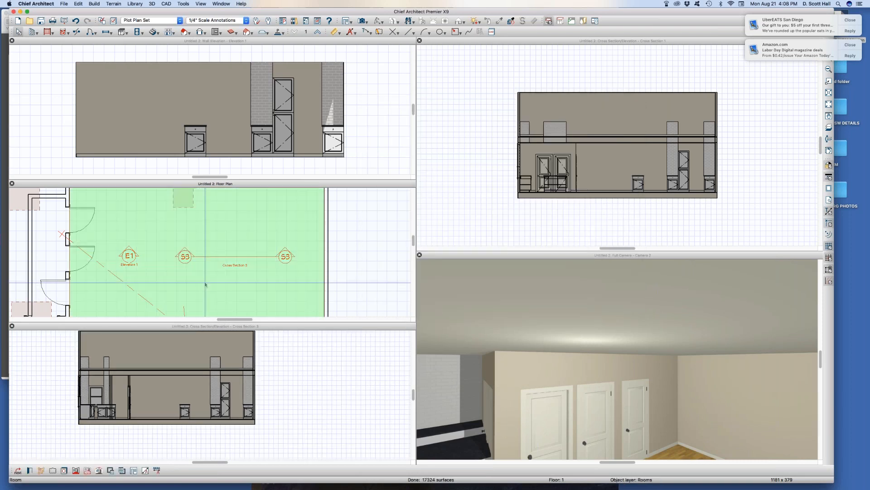
scroll(204, 268, "down", 2)
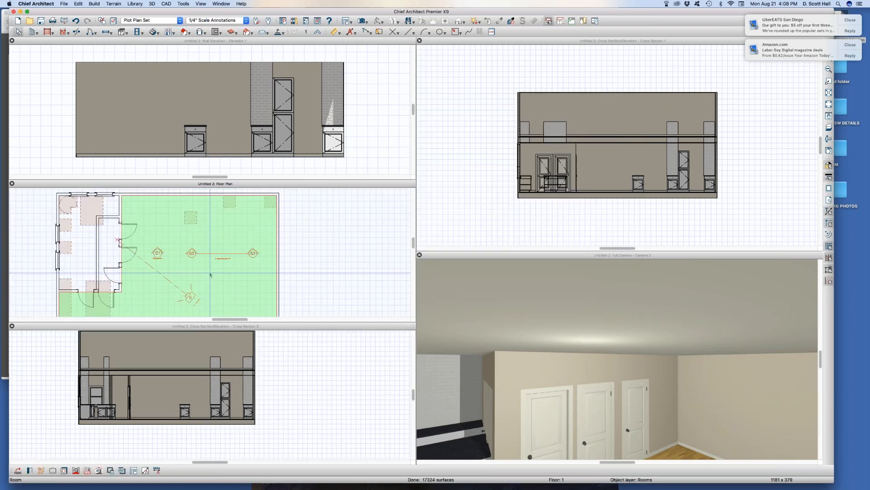
key("Escape")
- Review the plan display options in the General Camera defaults, including Display Callouts for Sections/Elevations, without changing them
key("d")
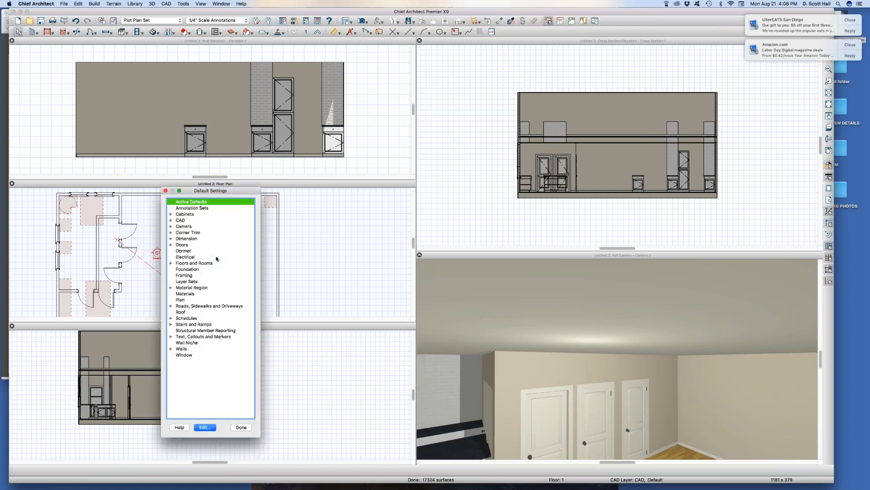
left_click(171, 226)
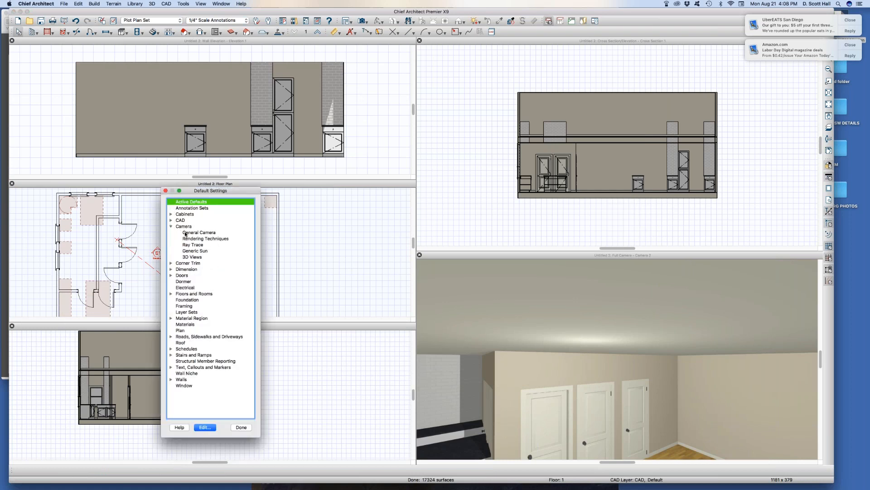
double_click(186, 234)
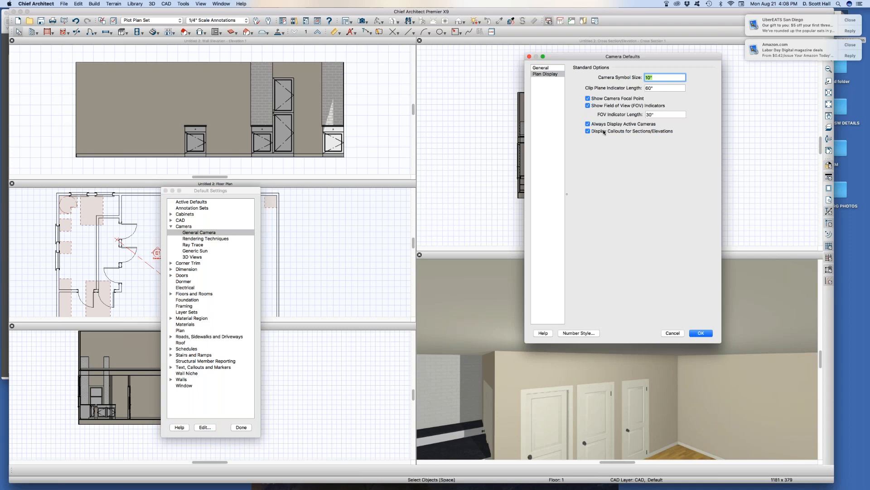
left_click(700, 333)
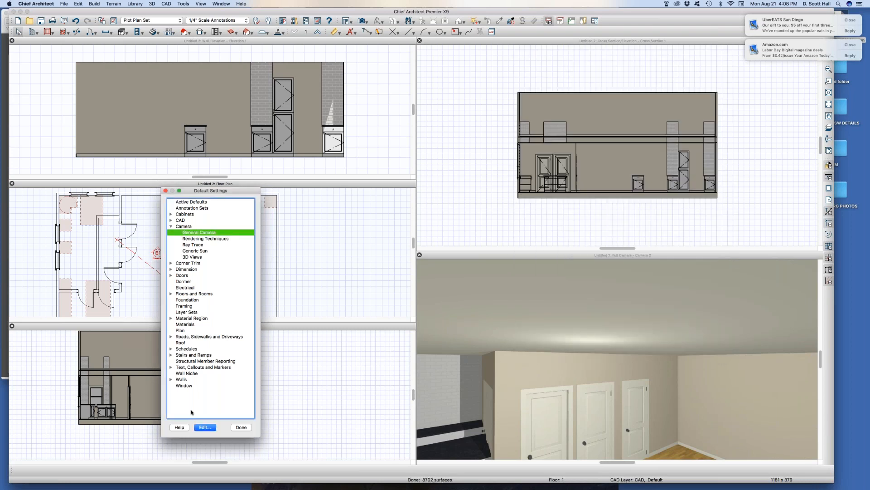
- Create a full camera beside the Camera 2 symbol, aimed at the large room's exterior wall opposite the interior doors, and tile all views
left_click(240, 427)
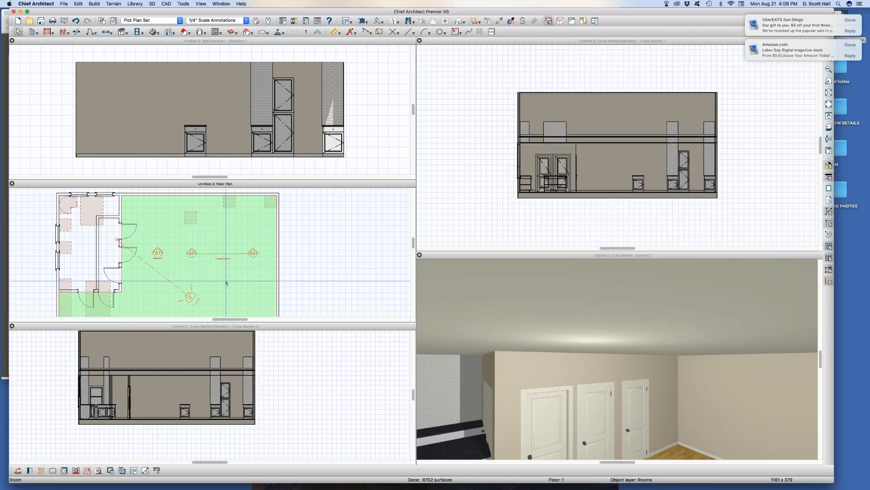
key("c")
left_click_drag(214, 280, 326, 261)
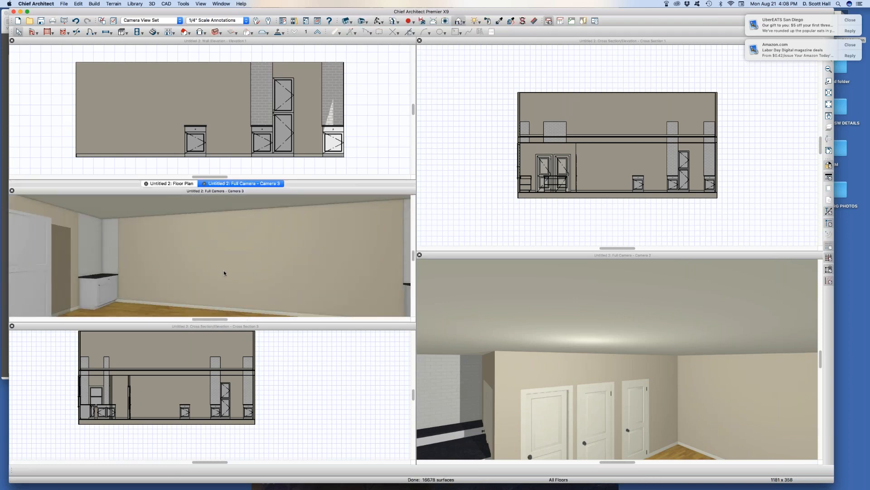
key("t")
scroll(399, 104, "up", 3)
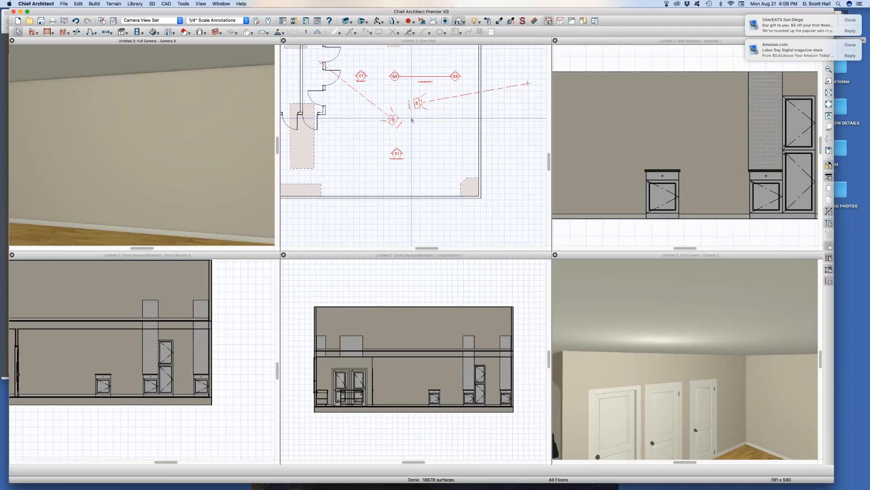
- Turn on Display As Callout in the plan display settings of the Camera 3 full camera
left_click(416, 103)
double_click(416, 104)
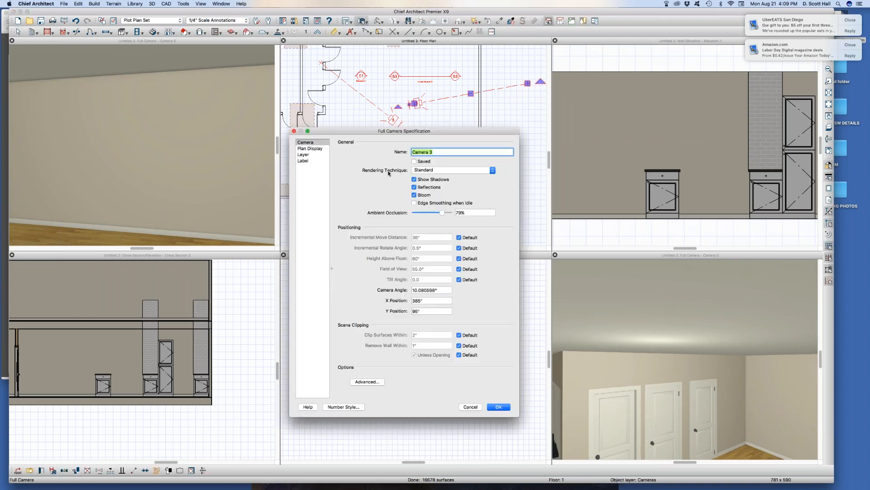
left_click(303, 155)
left_click(306, 160)
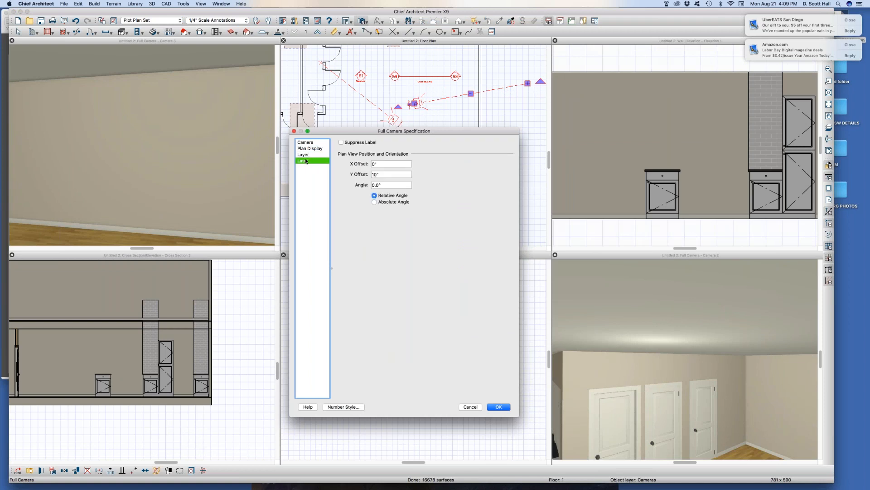
left_click(305, 156)
left_click(311, 148)
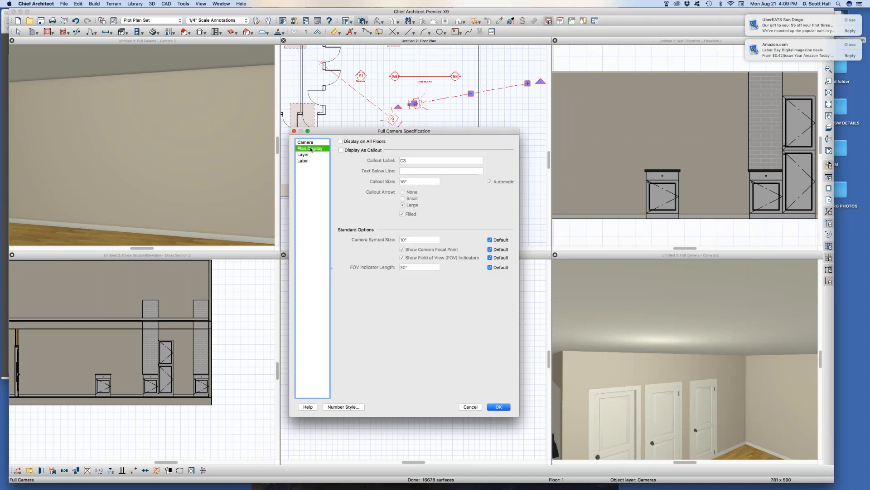
left_click_drag(366, 131, 603, 107)
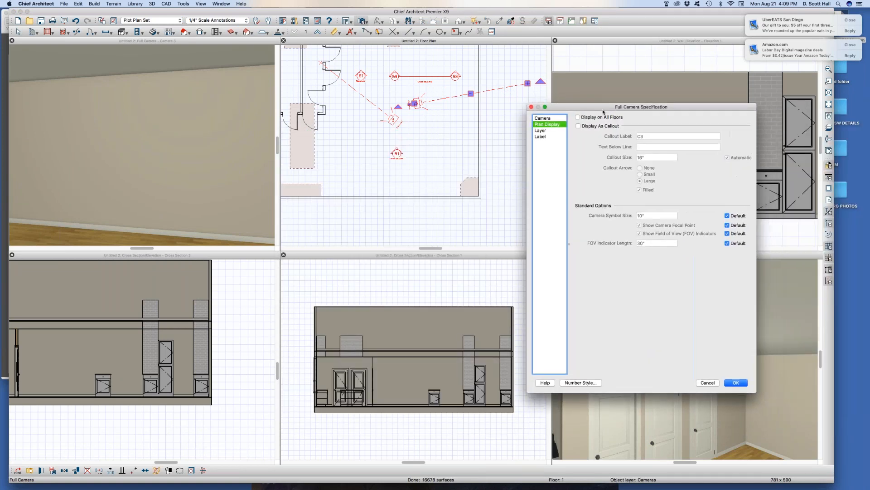
left_click(591, 127)
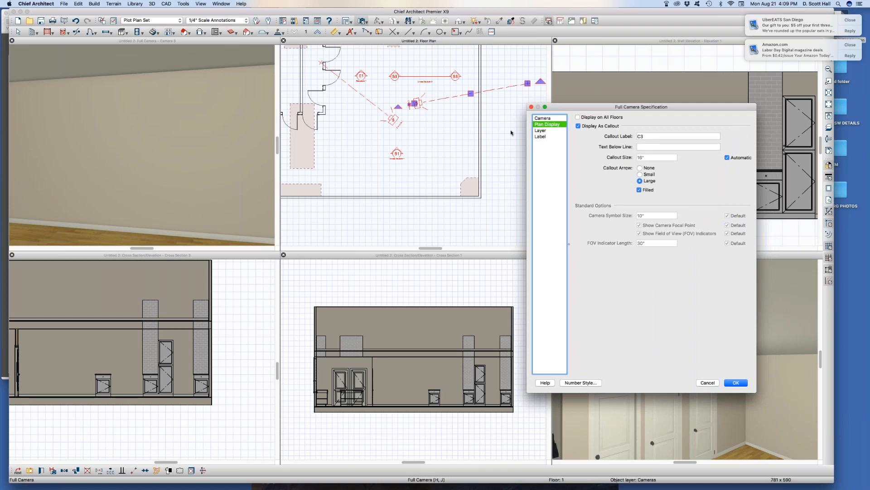
key("Return")
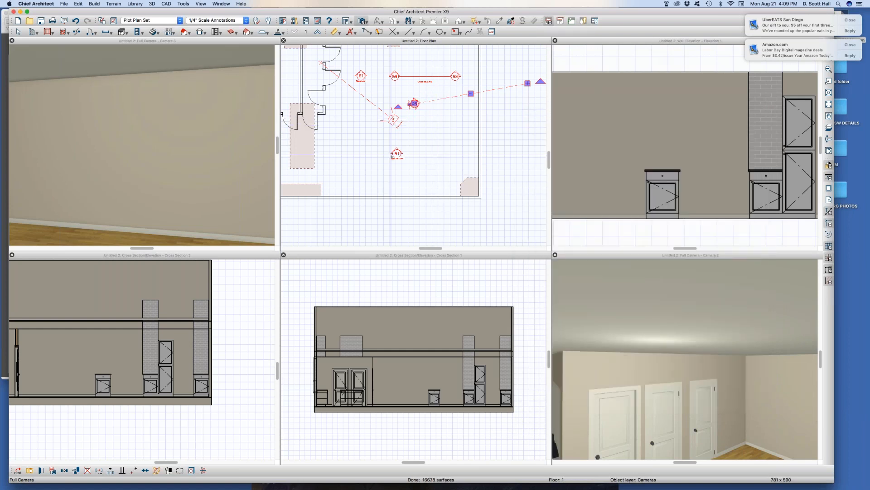
- Compare the Camera 3 callout with the Camera 2 symbol and the section callouts in the floor plan
scroll(444, 124, "down", 2)
scroll(442, 109, "up", 1)
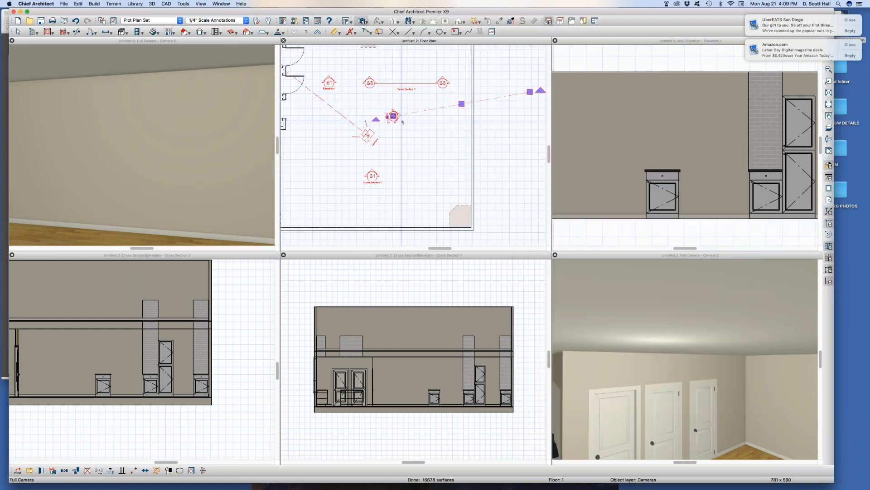
scroll(387, 117, "up", 3)
scroll(387, 117, "up", 2)
left_click(349, 160)
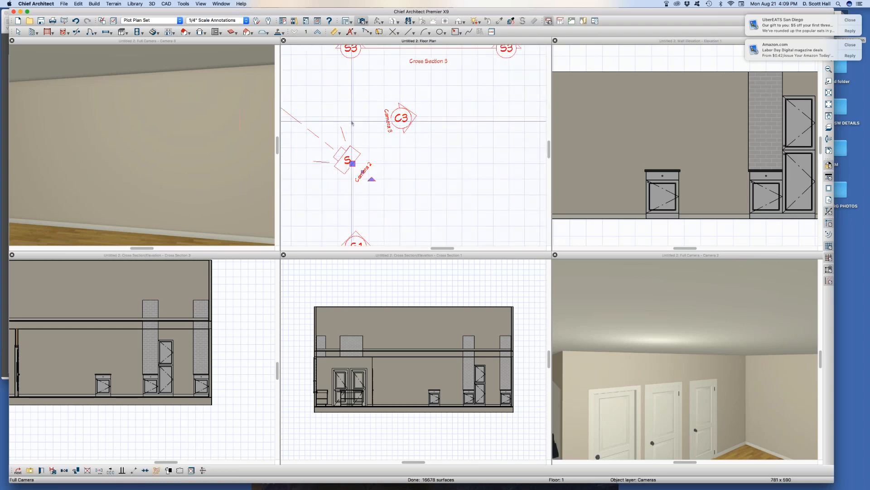
left_click(461, 147)
key("space")
scroll(378, 183, "down", 1)
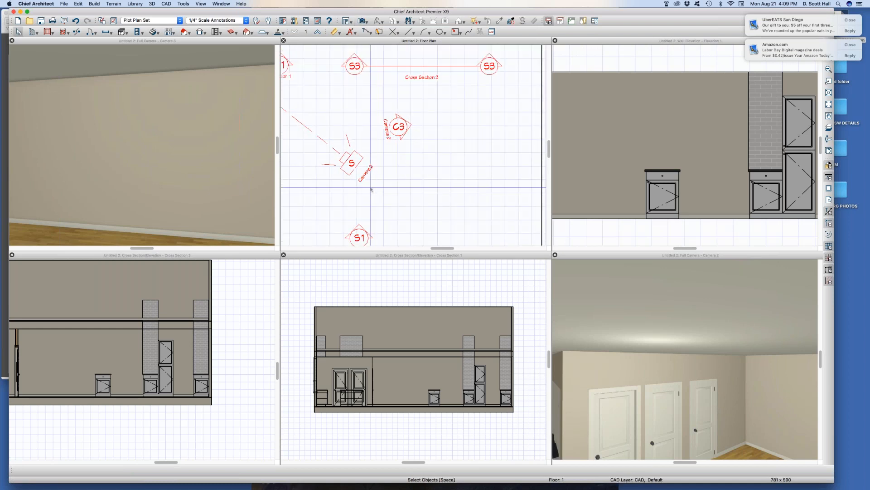
left_click(352, 164)
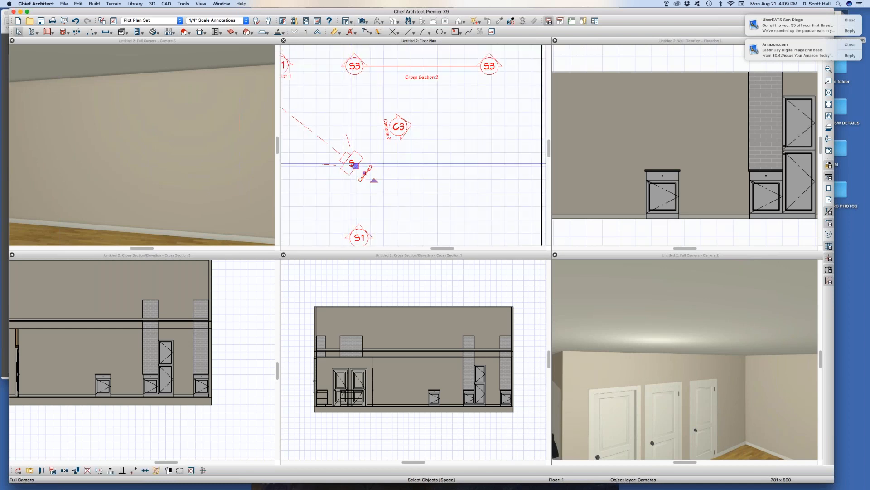
left_click(331, 184)
scroll(488, 159, "down", 1)
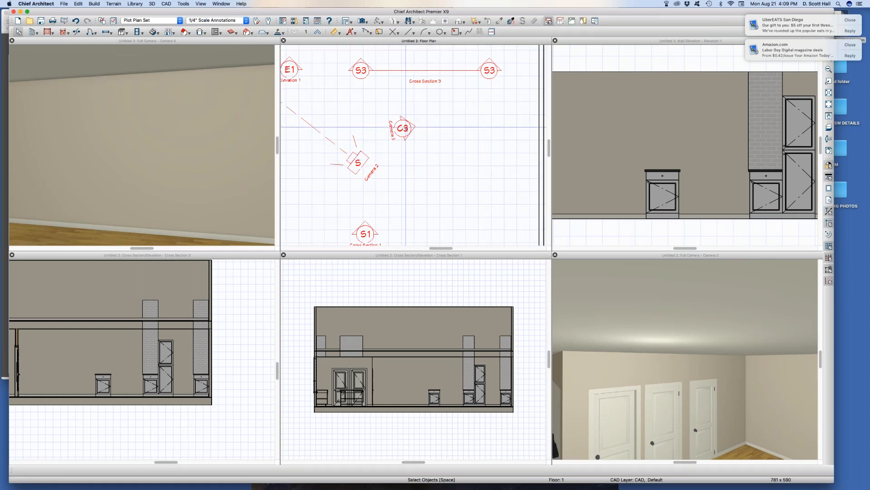
left_click(436, 170)
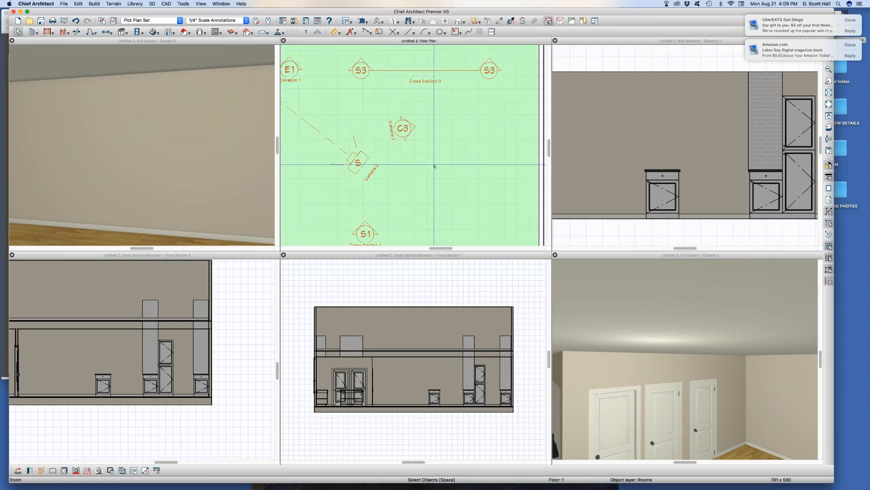
key("Escape")
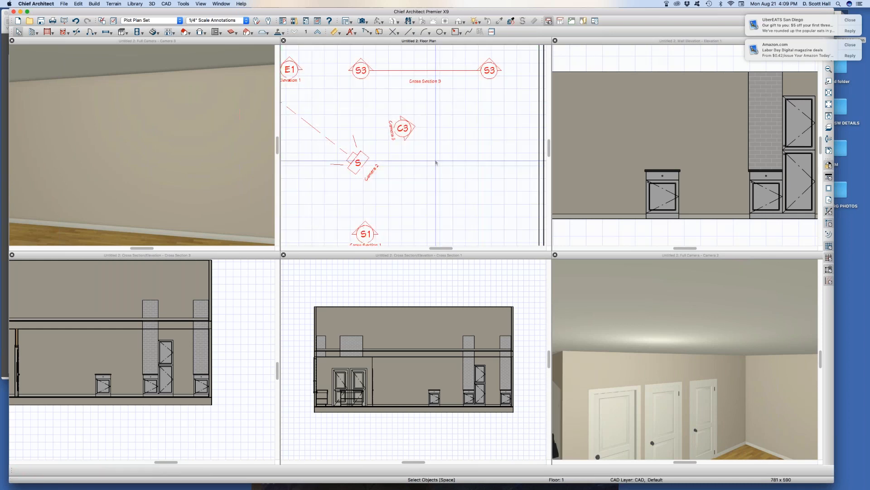
key("d")
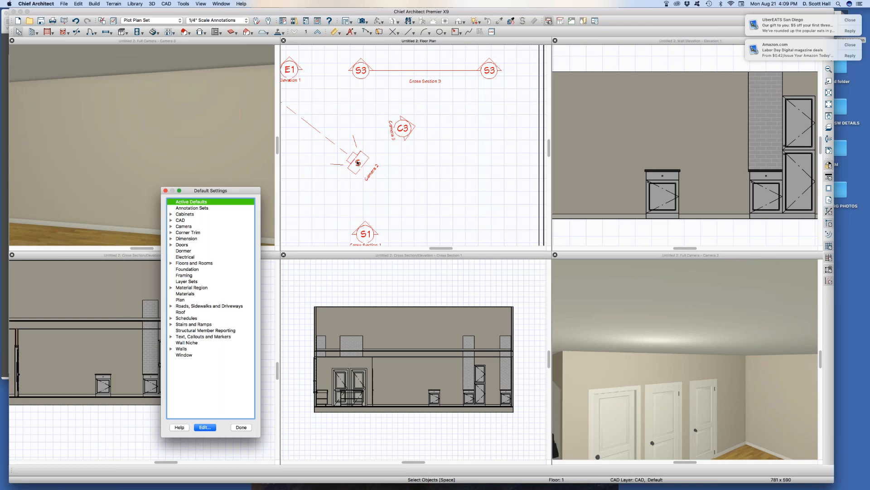
left_click(241, 427)
- Move the Camera 2 symbol slightly toward the wall with the interior doors in the floor plan
left_click(358, 159)
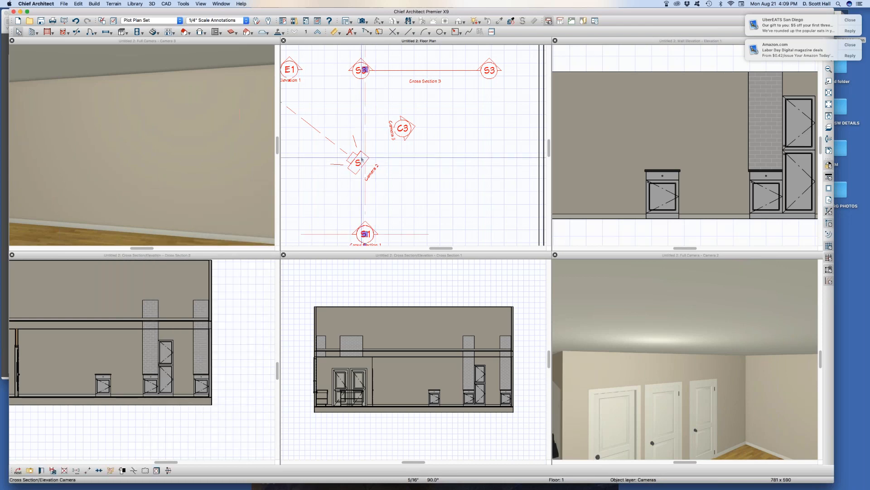
left_click(358, 157)
scroll(391, 174, "down", 5)
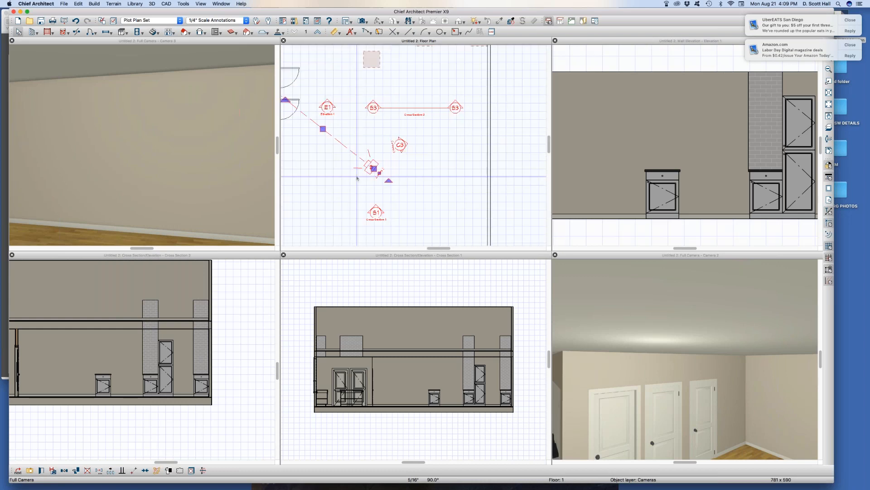
left_click_drag(322, 137, 304, 136)
scroll(345, 195, "up", 1)
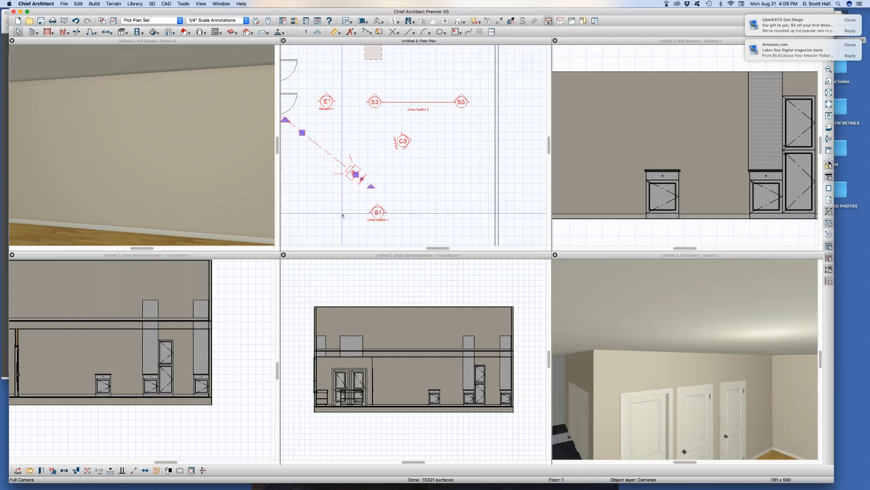
- Turn on Display As Callout for Camera 2 and check its callout in the floor plan
scroll(351, 175, "up", 1)
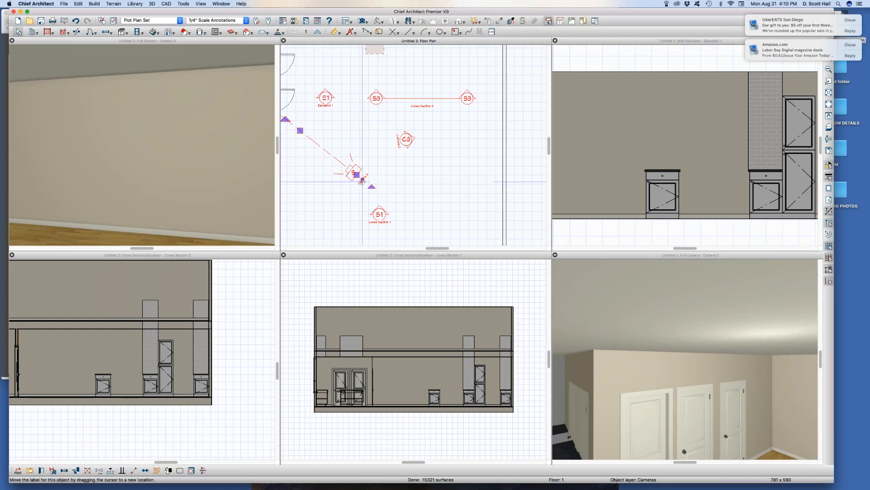
double_click(361, 178)
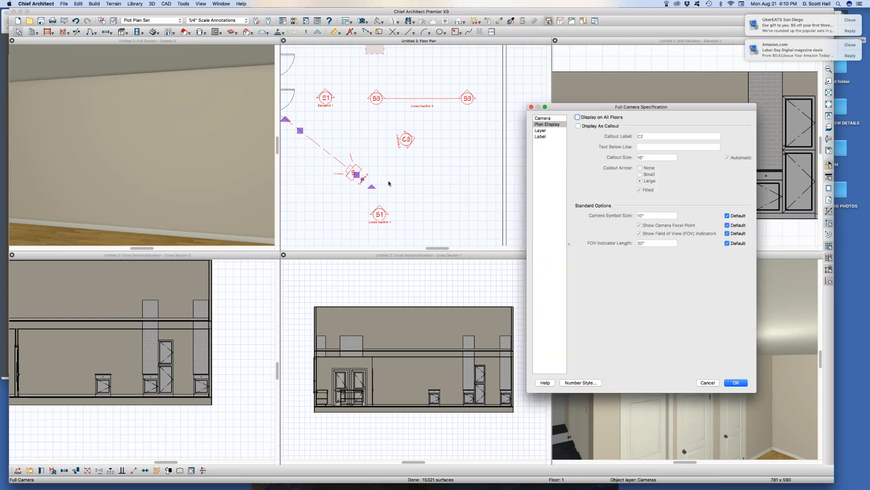
left_click(594, 127)
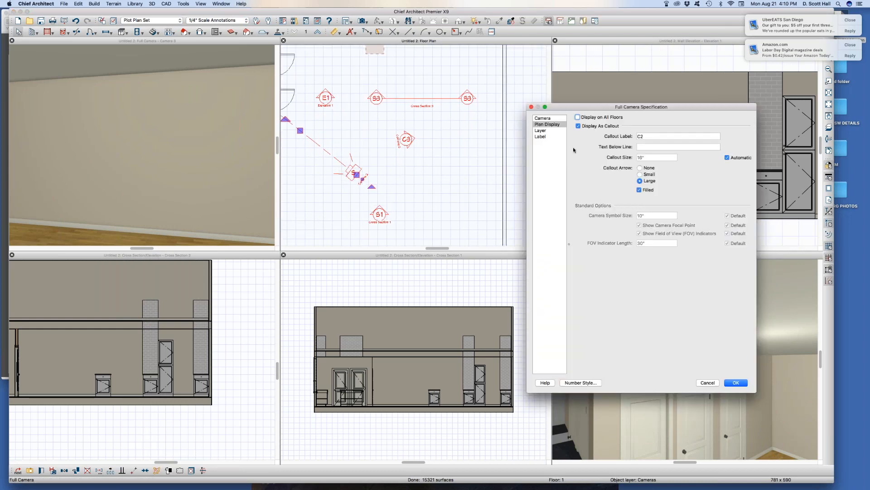
key("Return")
left_click(336, 194)
scroll(357, 176, "up", 2)
left_click(358, 176)
scroll(455, 189, "down", 3)
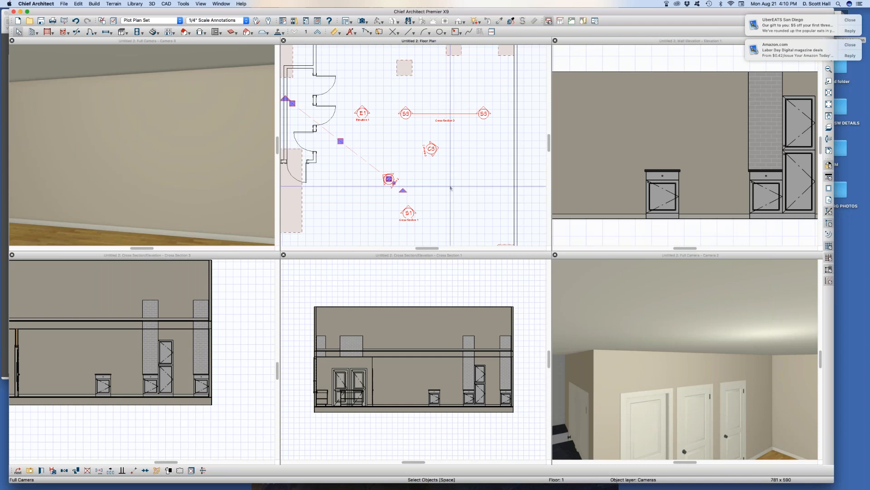
left_click(434, 181)
key("Escape")
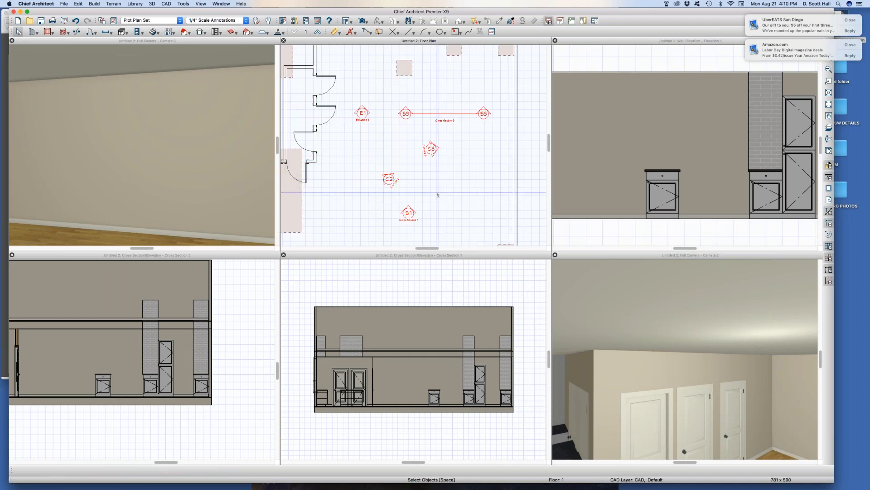
- Recheck the Display Callouts for Sections/Elevations option in the General Camera defaults and keep the settings as they are
key("l")
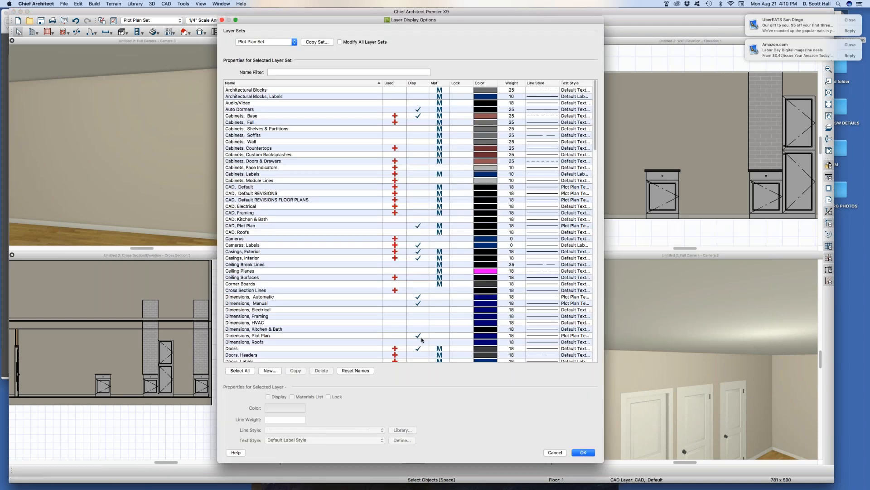
left_click(554, 453)
left_click(368, 193)
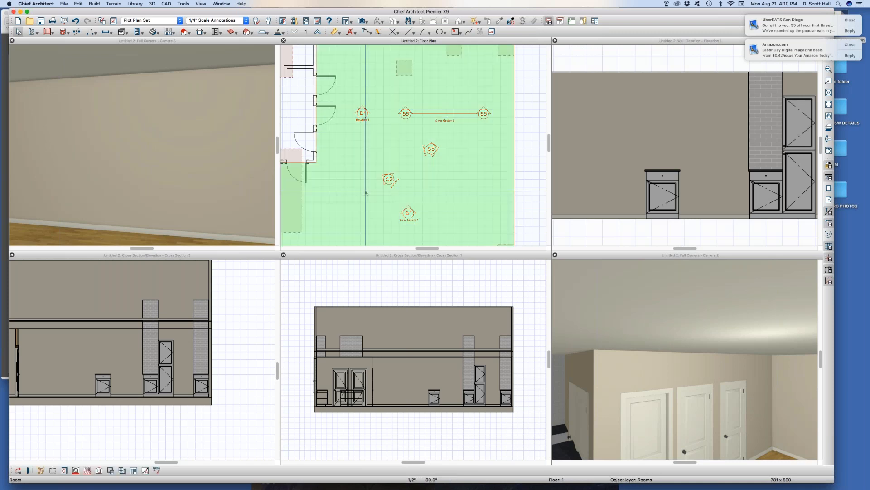
key("d")
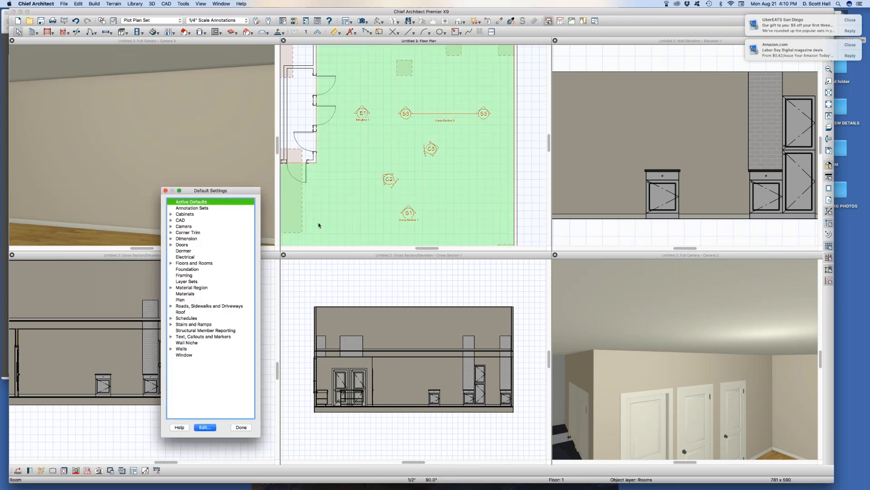
left_click(171, 226)
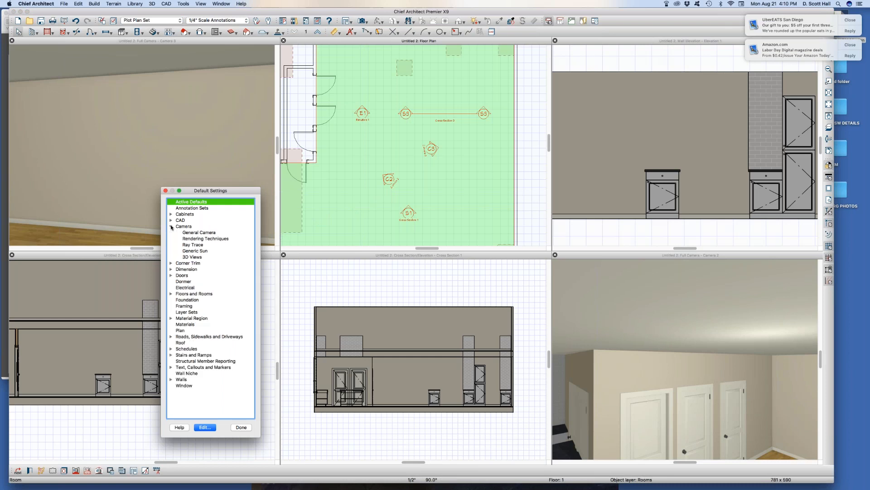
left_click(203, 239)
left_click(201, 234)
double_click(202, 233)
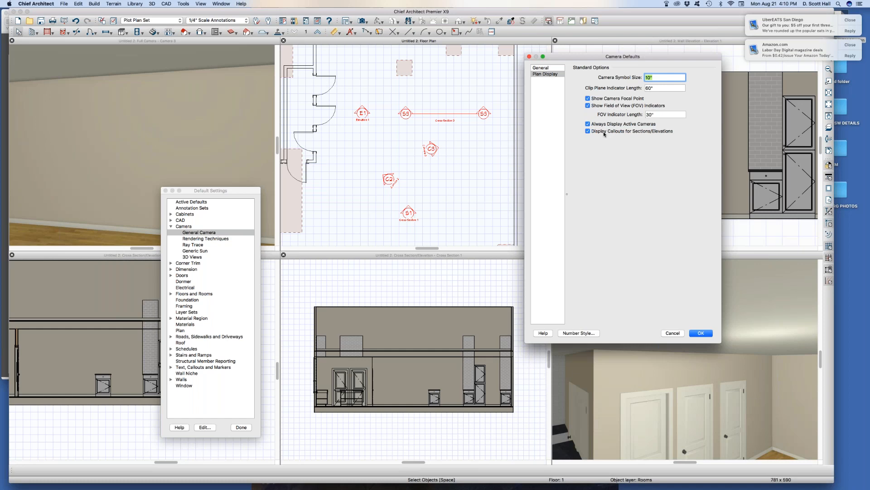
left_click(702, 333)
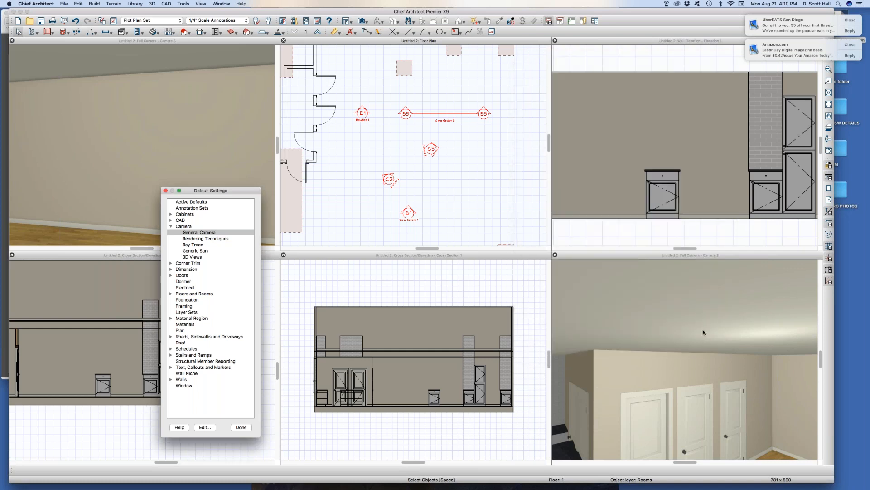
left_click(241, 427)
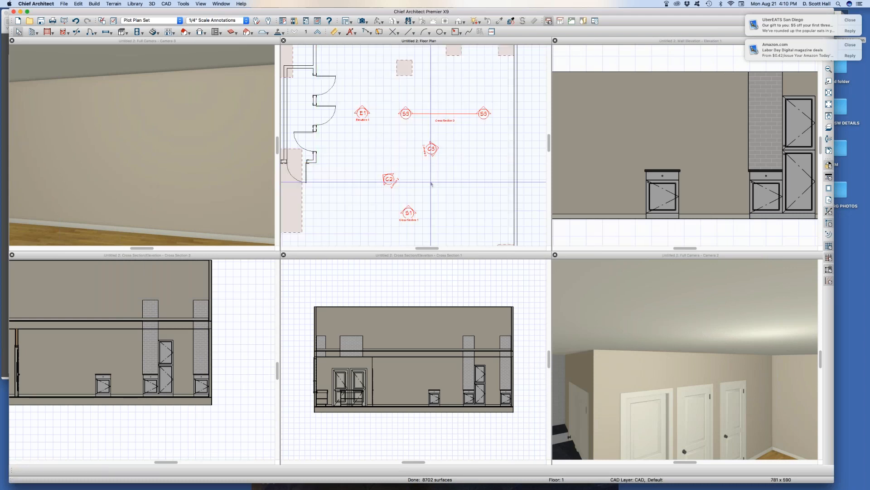
- Create a full camera between the C2 callout and the exterior wall, aimed at the far end of Cross Section 3, and tile all views
key("c")
left_click_drag(434, 185, 487, 119)
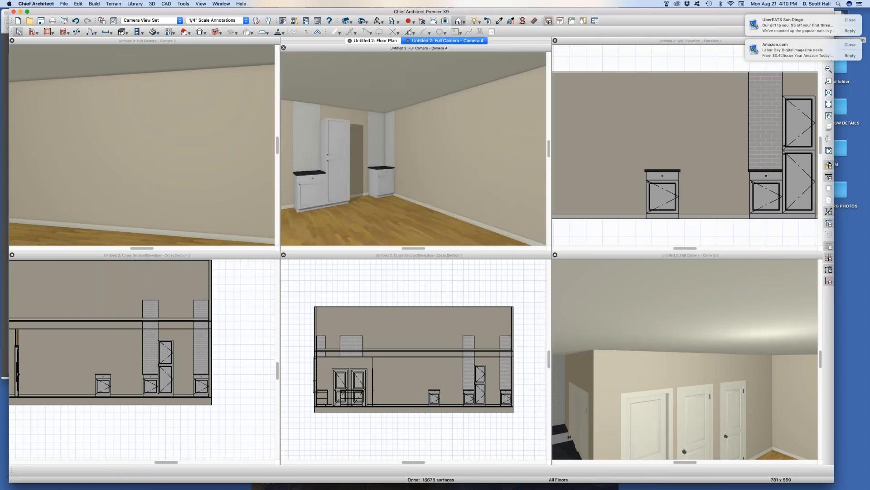
key("shift+F4")
left_click(317, 150)
scroll(337, 149, "up", 1)
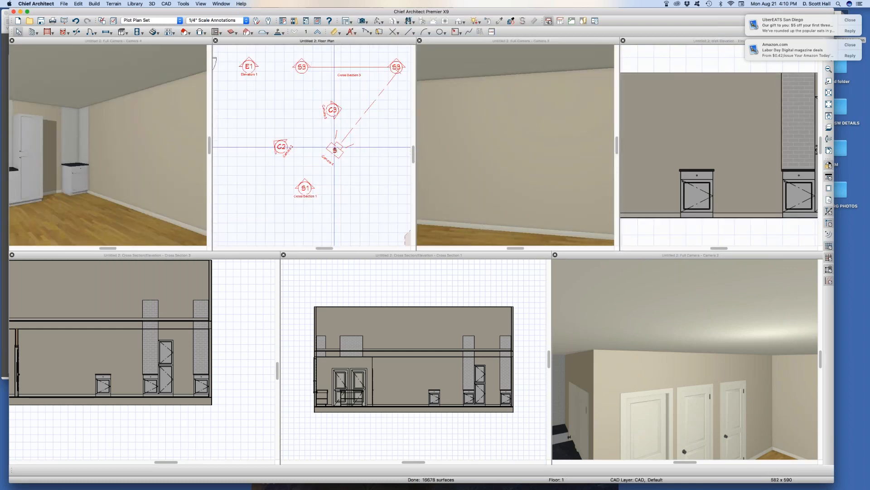
left_click(336, 148)
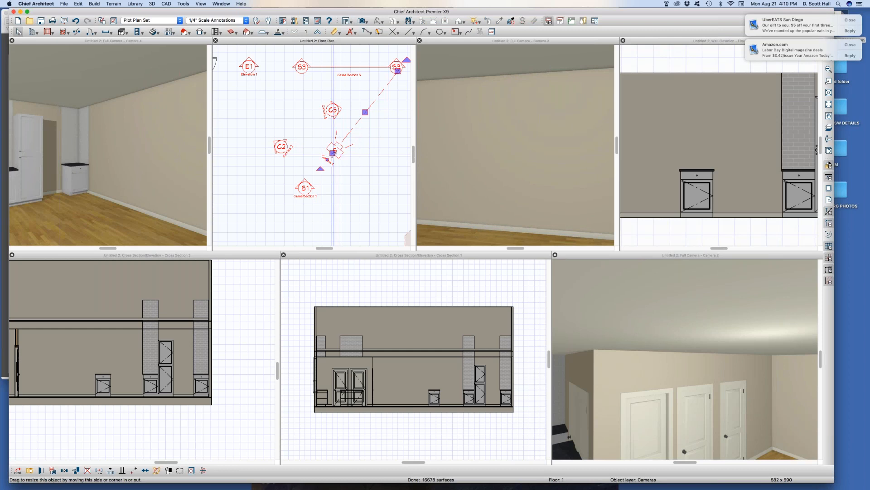
- Move Camera 4 in the floor plan farther from Cross Section 3, keeping it aimed at that section line's far end
left_click_drag(332, 154, 362, 179)
scroll(355, 185, "down", 2)
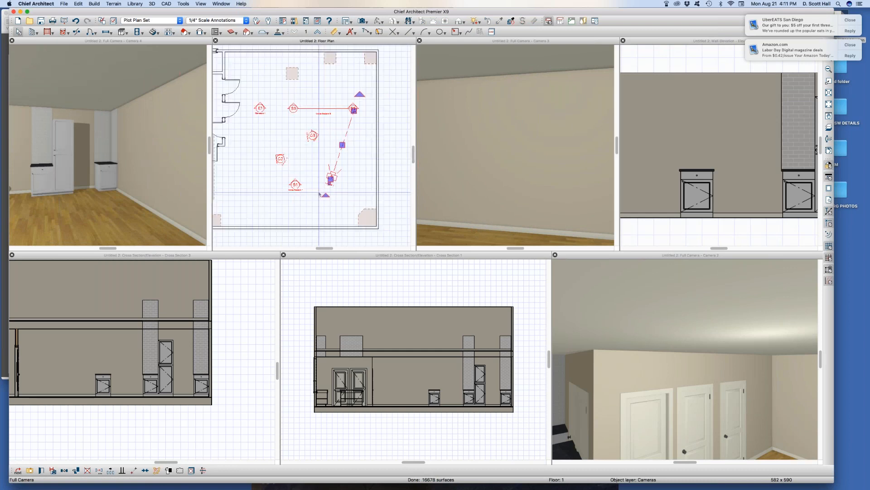
scroll(334, 171, "up", 1)
scroll(333, 171, "up", 2)
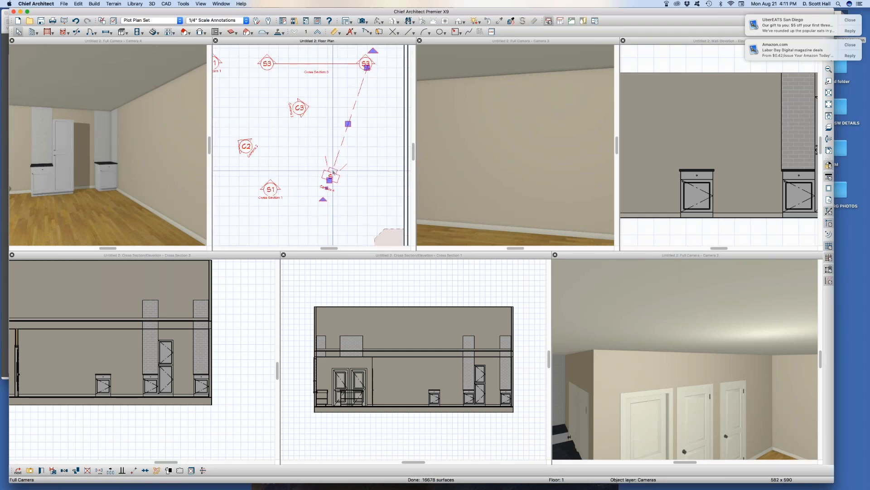
left_click(275, 178)
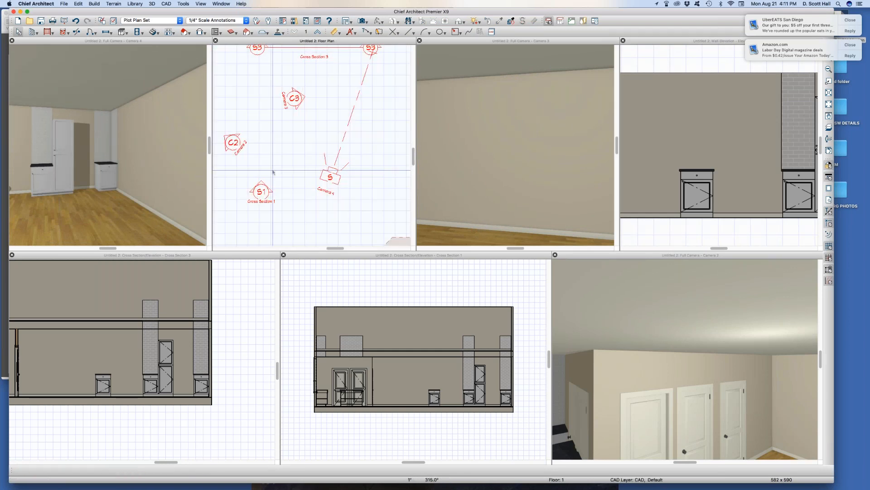
- Turn on Display As Callout for Camera 4 and check its callout beside the S1 and C2 callouts
key("d")
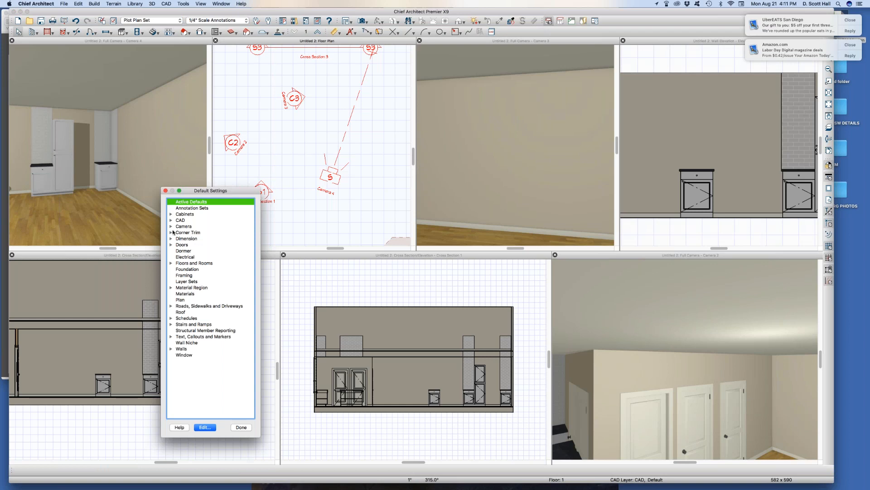
left_click(241, 427)
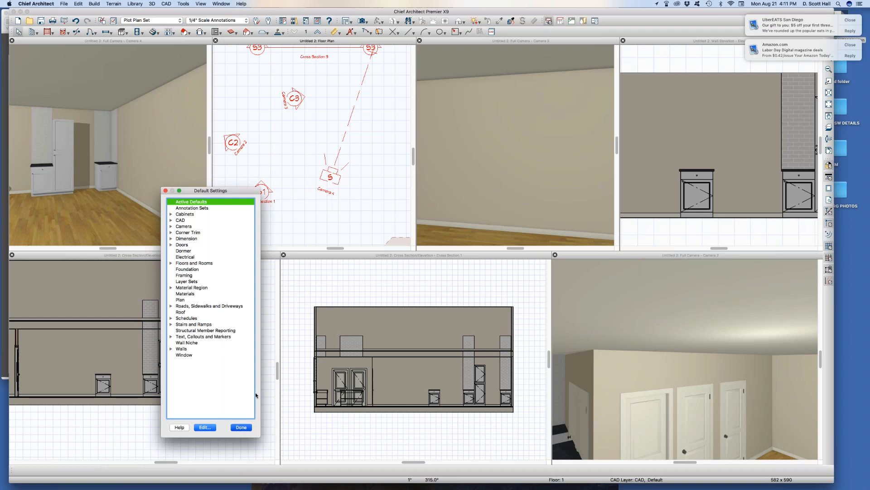
left_click(327, 172)
double_click(327, 173)
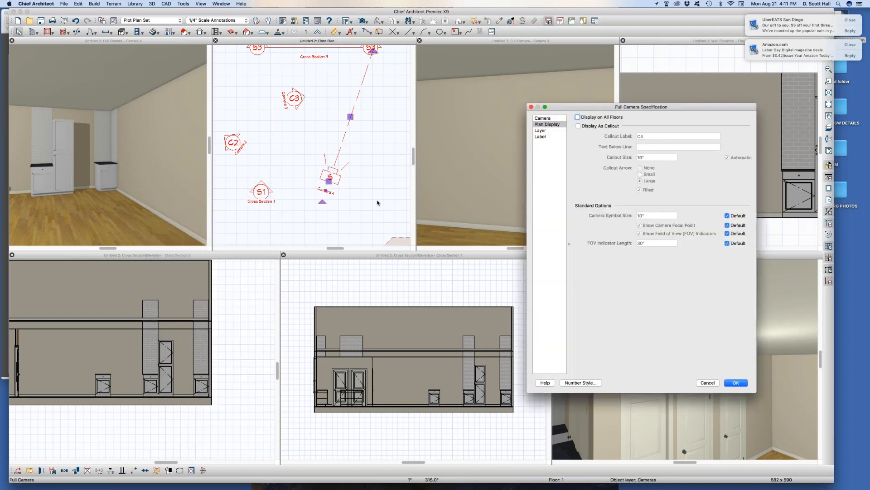
left_click(598, 127)
key("Return")
left_click(309, 167)
scroll(308, 167, "down", 2)
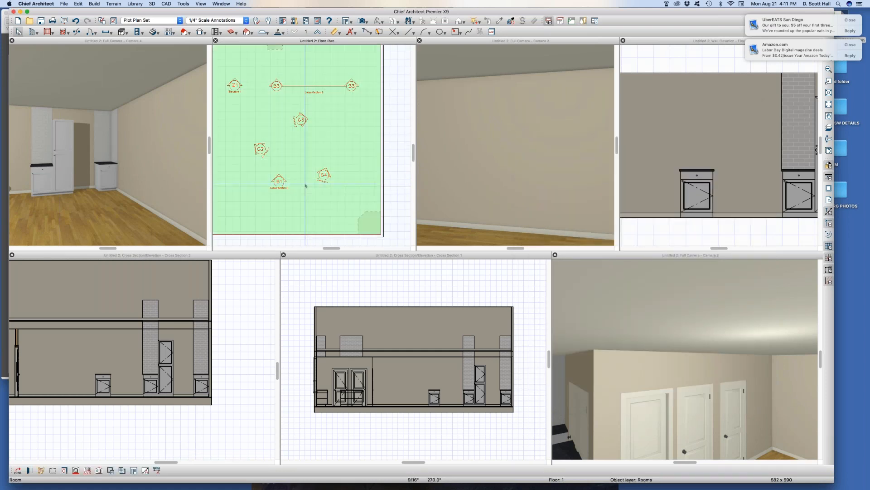
- Open the Rendering Techniques camera defaults and review the Standard, Vector View and Glass House options
key("d")
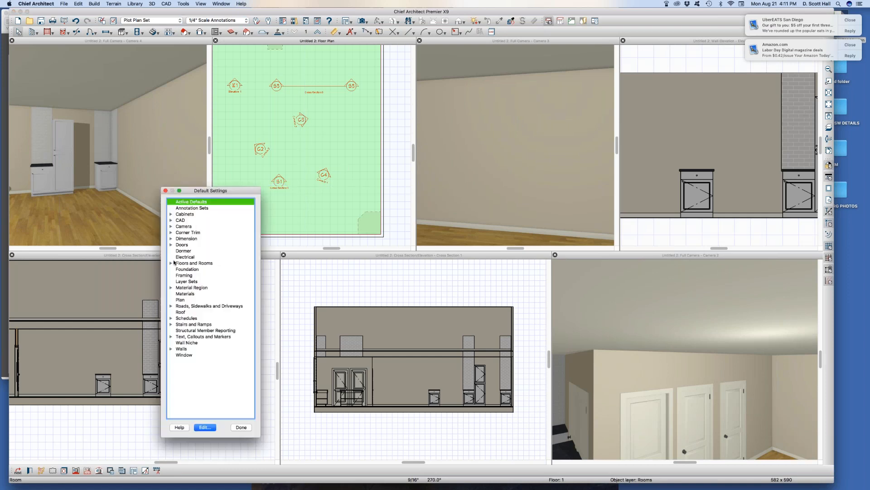
left_click(171, 226)
double_click(196, 238)
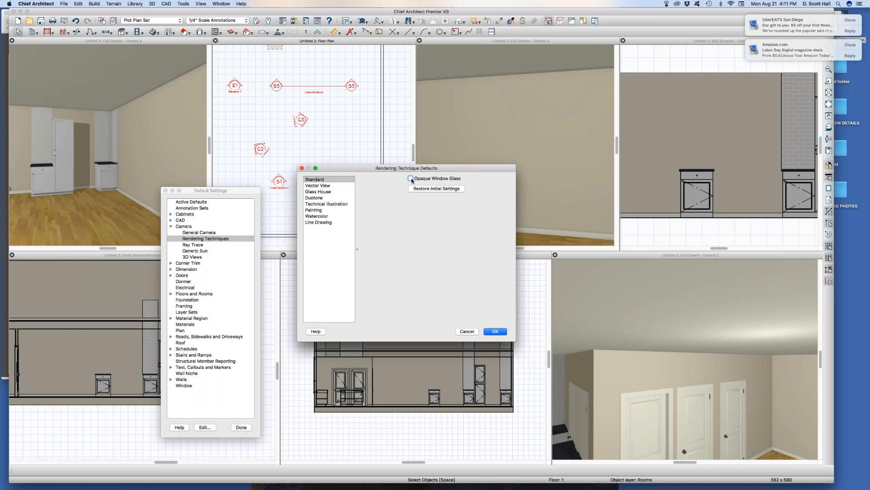
left_click(319, 186)
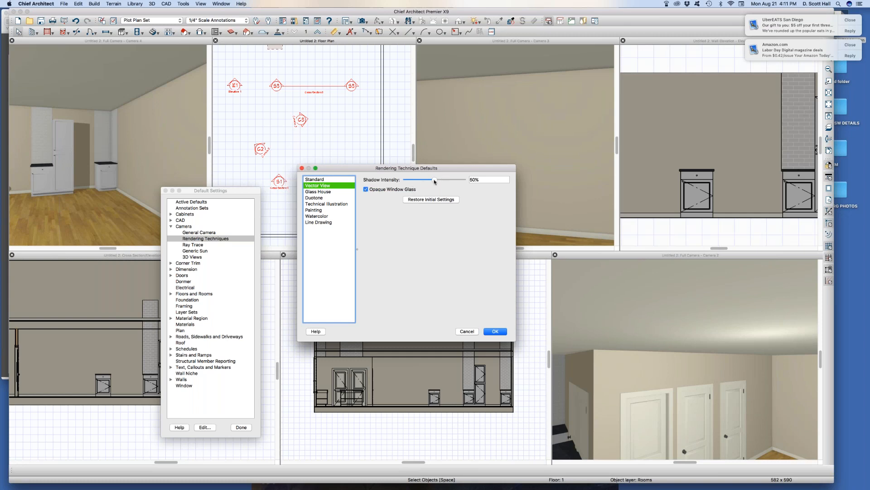
left_click(316, 193)
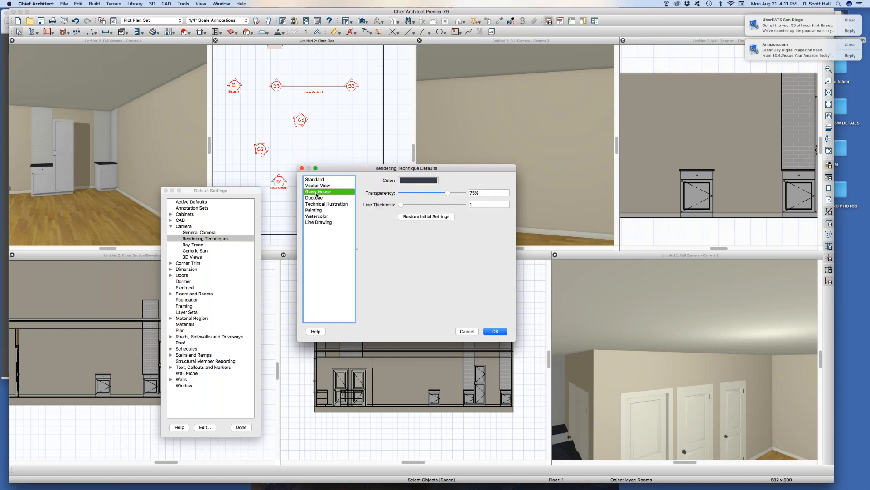
left_click(314, 186)
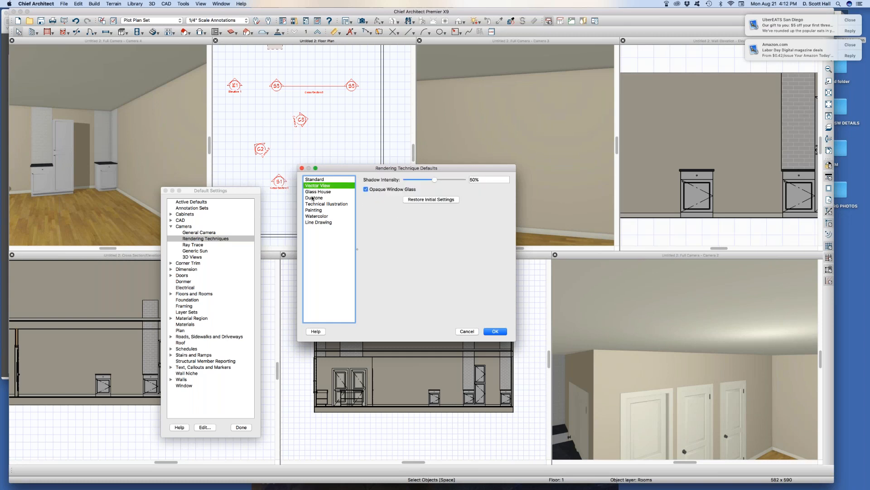
- Set the Glass House line thickness to 15 and review the Duotone options
left_click(315, 193)
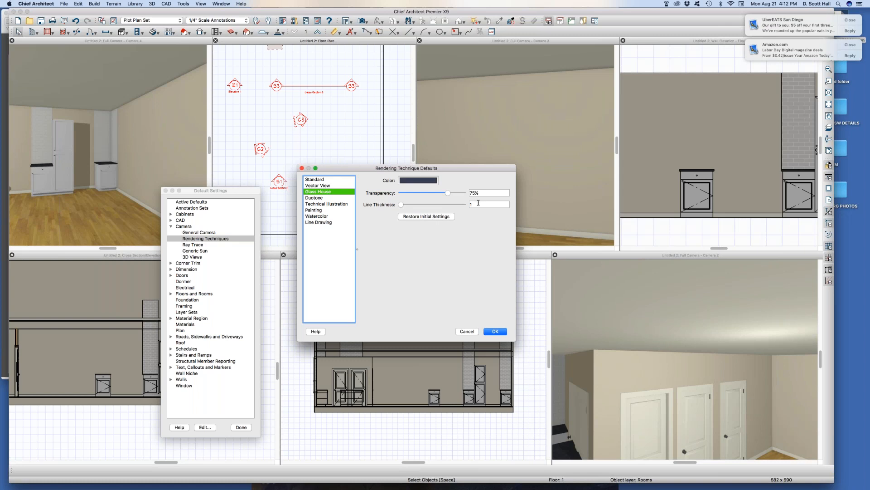
left_click_drag(402, 205, 418, 206)
left_click(488, 204)
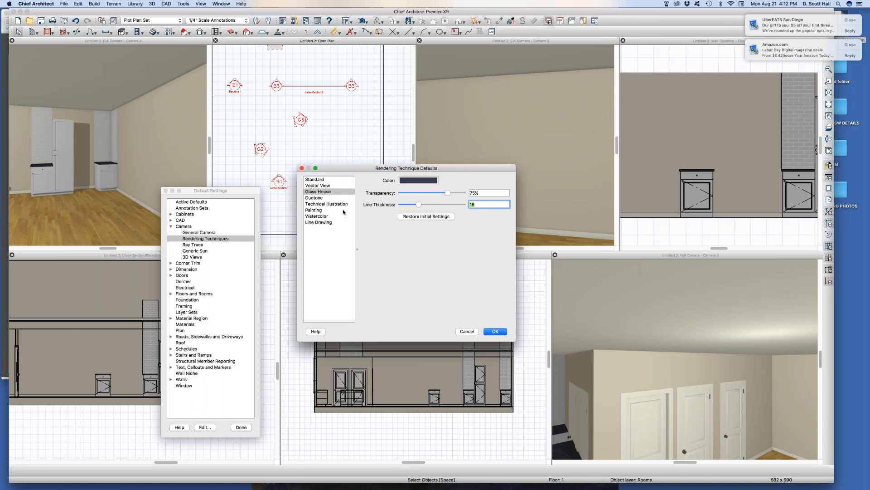
left_click(317, 199)
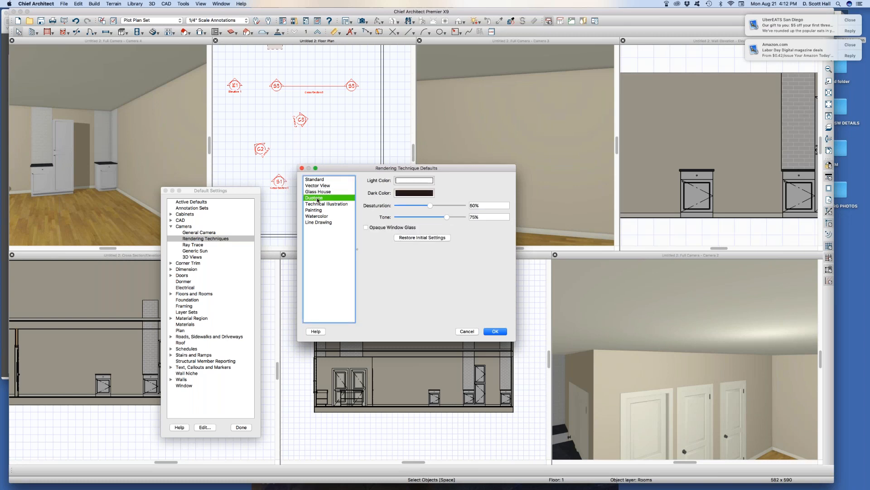
left_click(319, 193)
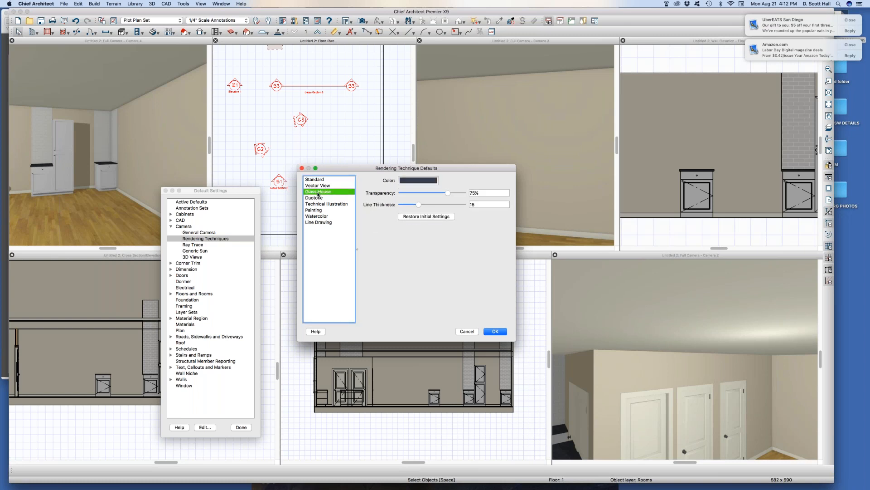
left_click(317, 199)
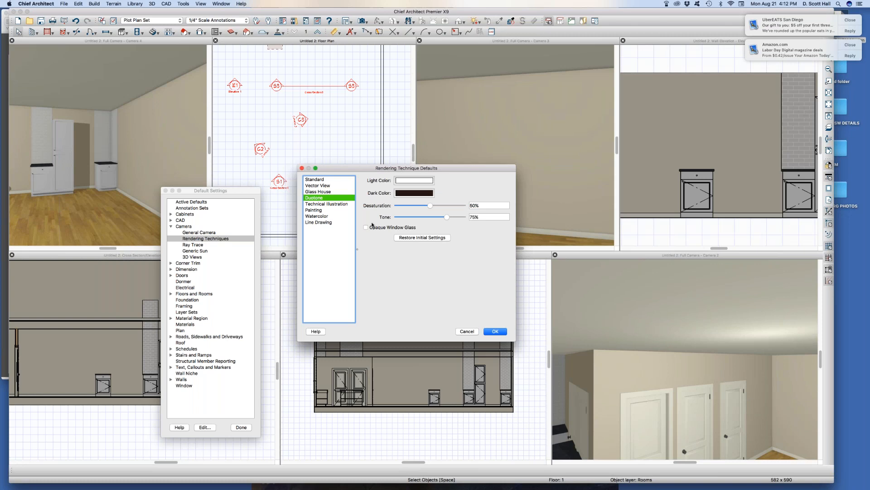
- Set the Technical Illustration line thickness to 20 and look over its warm and cool blend settings
left_click(339, 204)
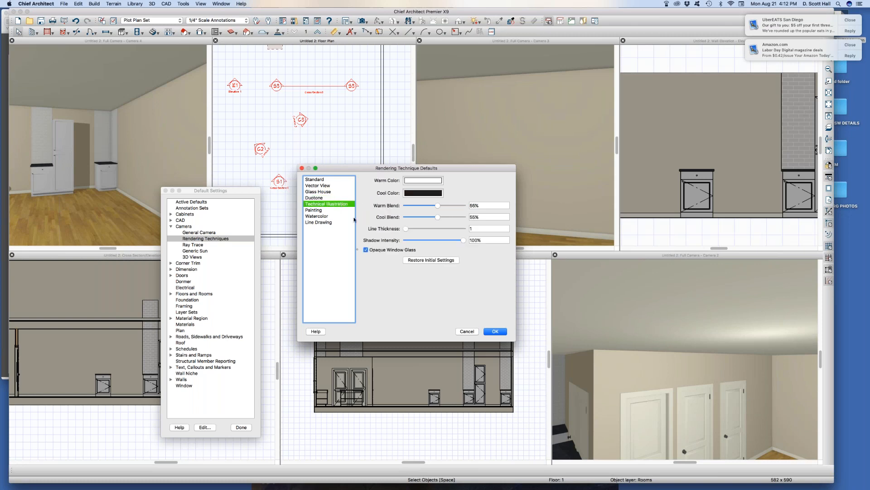
left_click_drag(486, 241, 469, 229)
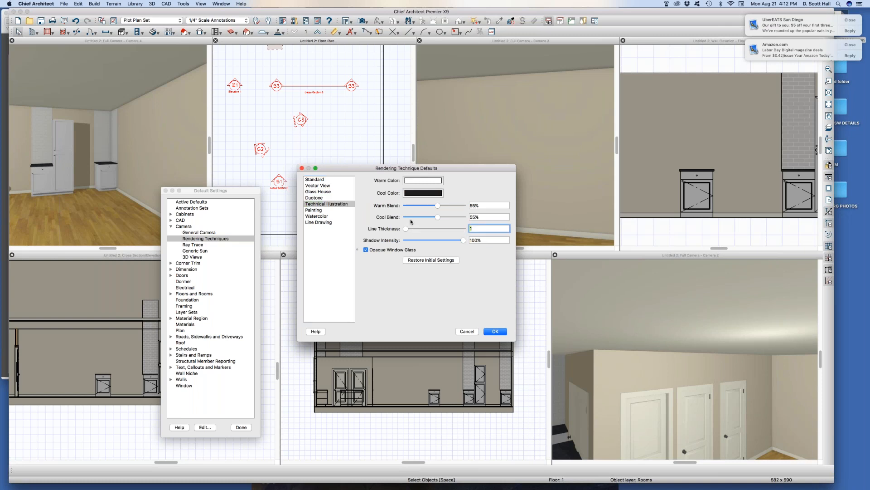
type("20")
key("Tab")
left_click(483, 216)
left_click(477, 204)
left_click(484, 217)
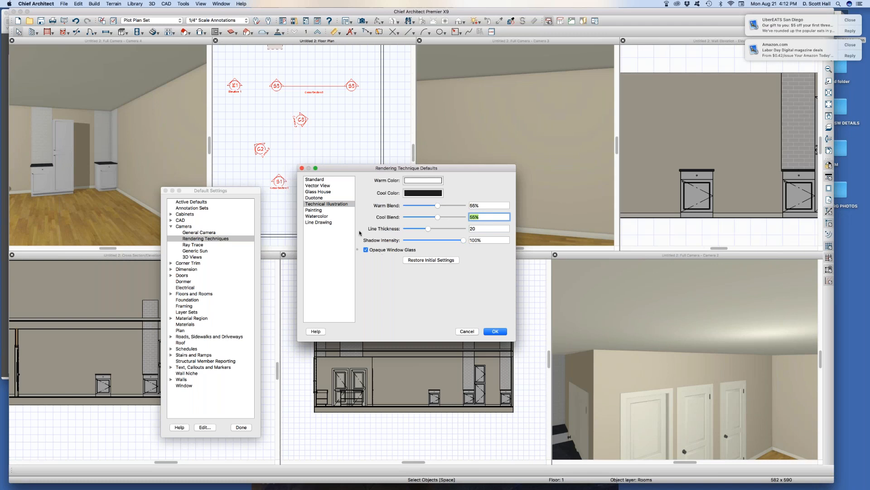
- Review the Painting technique's settings and style choices
left_click(317, 210)
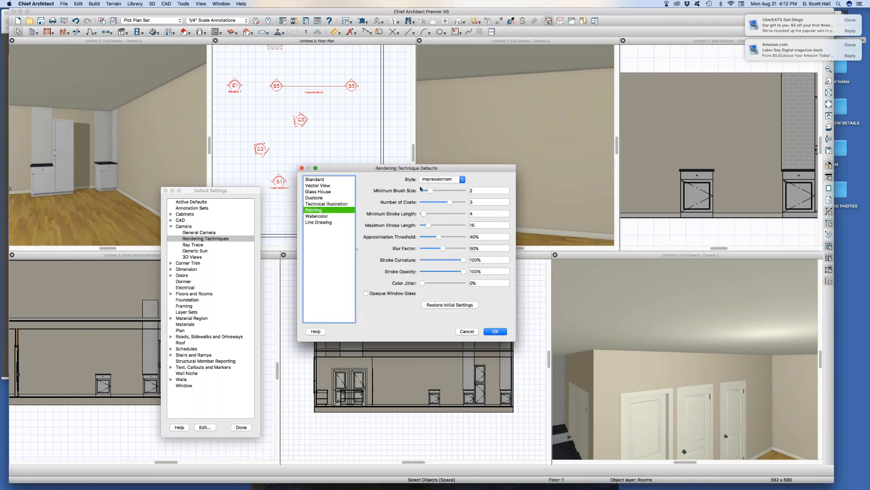
left_click(438, 179)
left_click(438, 180)
- Turn on Line Drawing on Top for the Watercolor technique
left_click(326, 217)
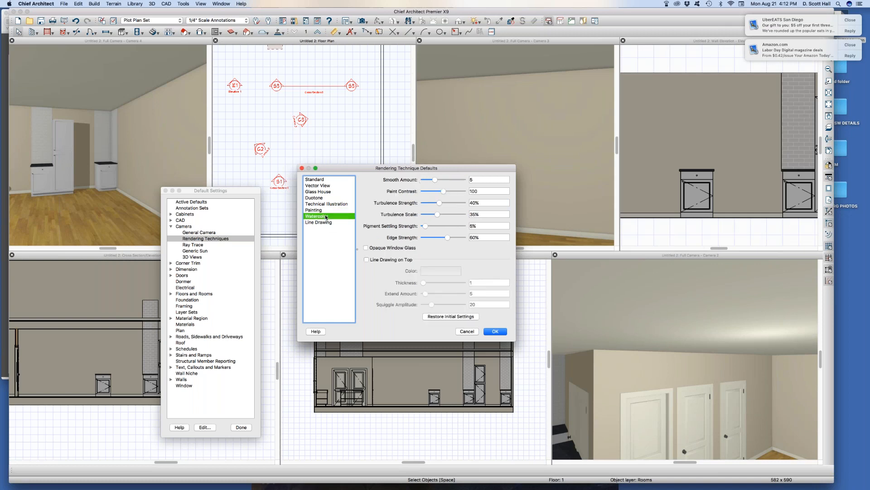
left_click(366, 260)
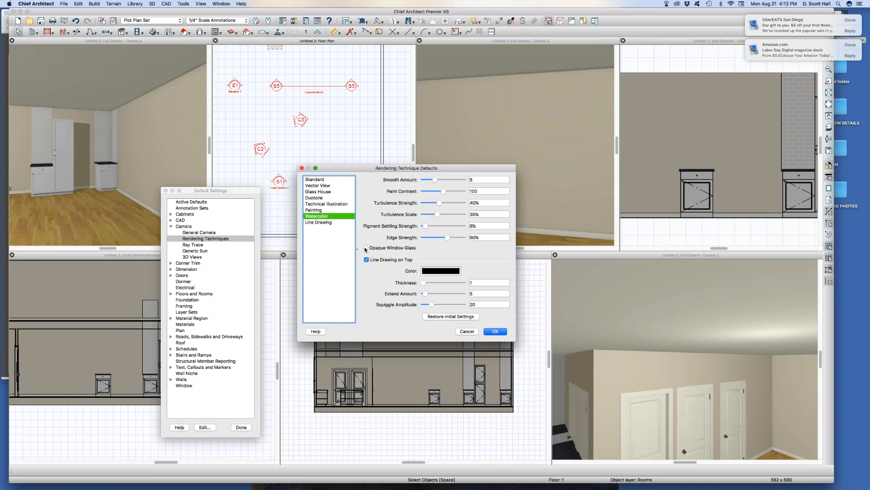
left_click(472, 282)
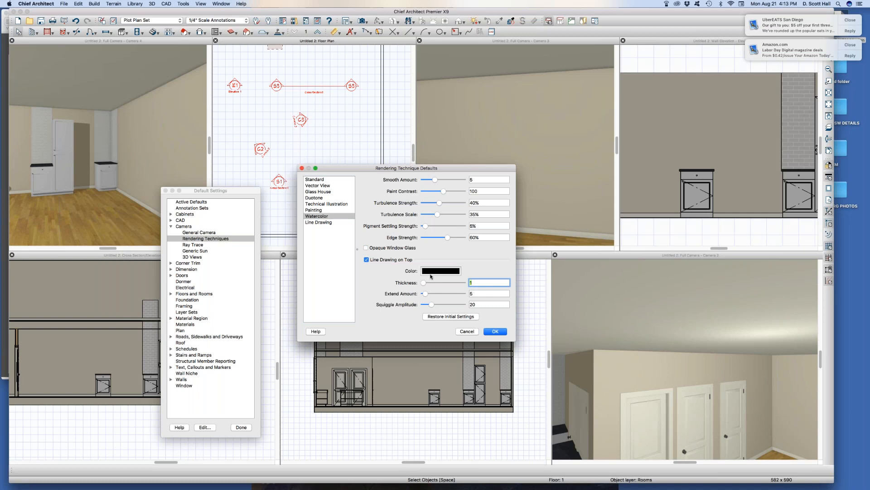
- Set Watercolor's Smooth Amount to its minimum and Paint Contrast, Turbulence Strength, Turbulence Scale, Pigment Settling Strength and Edge Strength to 0
left_click_drag(479, 179, 470, 180)
type("0")
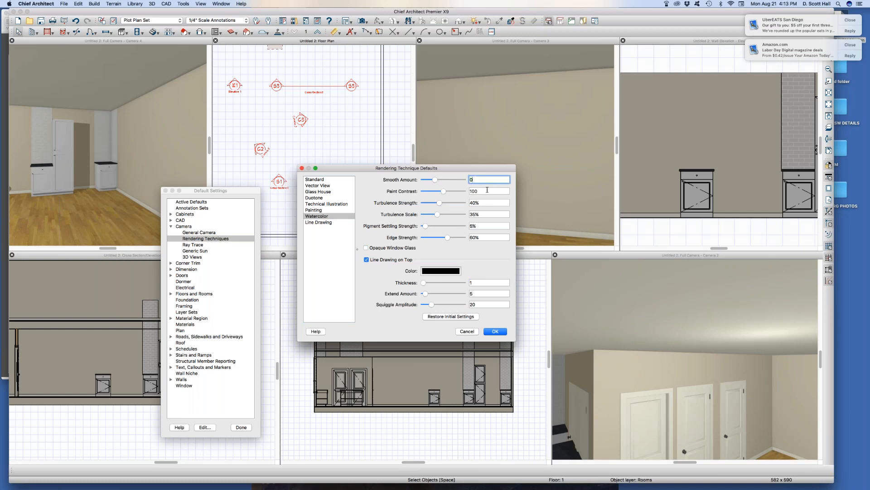
key("Tab")
type("0")
key("Tab")
type("0")
key("Tab")
type("0")
key("Tab")
type("0")
key("Tab")
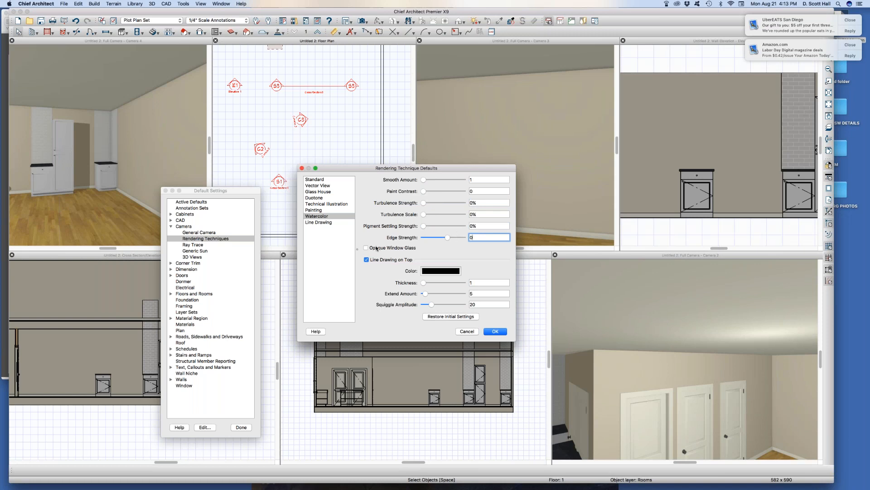
- Set the Watercolor line drawing's thickness to 8 and squiggle amplitude to 0, and save the rendering technique defaults
key("Tab")
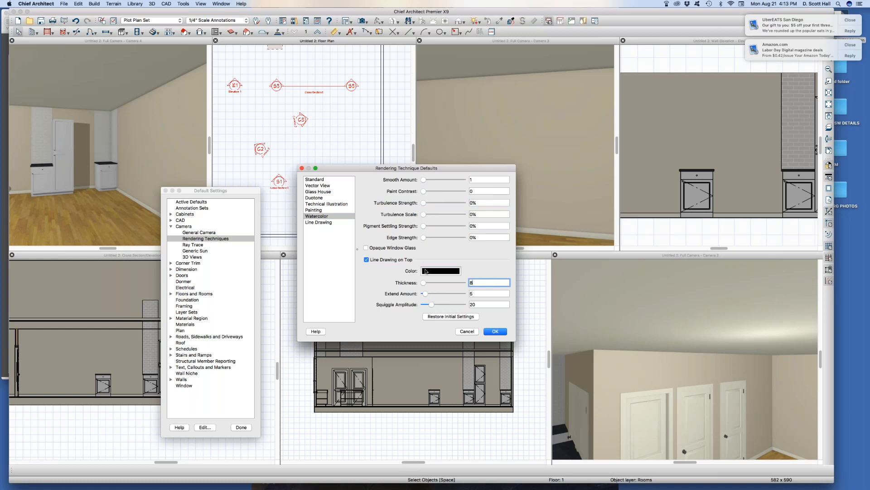
left_click(478, 293)
left_click(484, 305)
left_click(472, 283)
key("Tab")
key("Tab")
type("0")
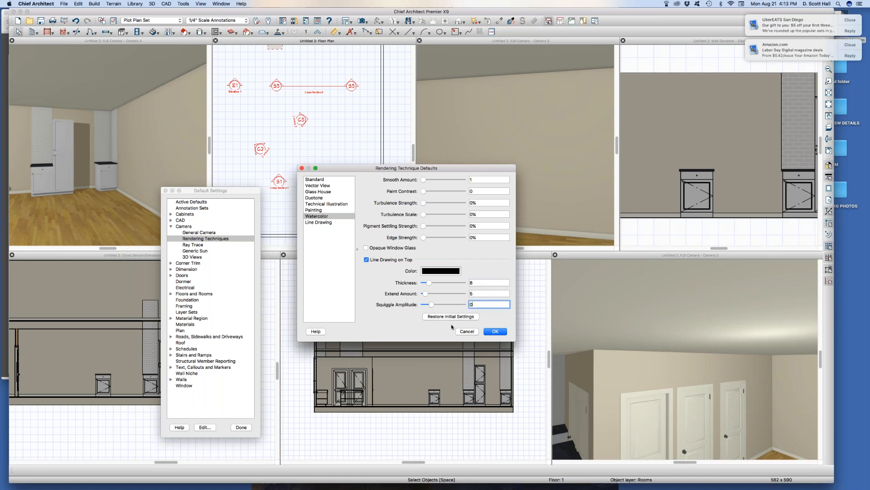
left_click(496, 332)
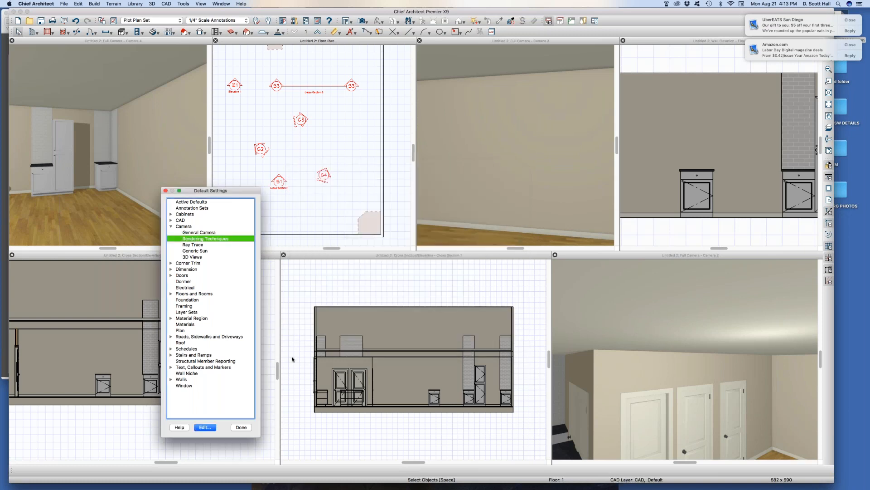
left_click(238, 427)
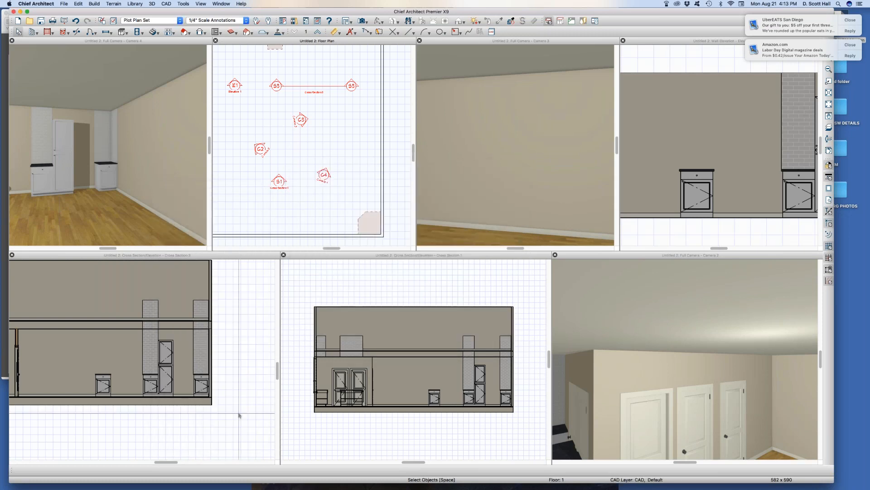
- Open the recent plan MARSHALL PLAN 4A.plan, leaving its missing Stylus BT font at No Change
left_click(64, 4)
mouse_move(129, 41)
left_click(156, 46)
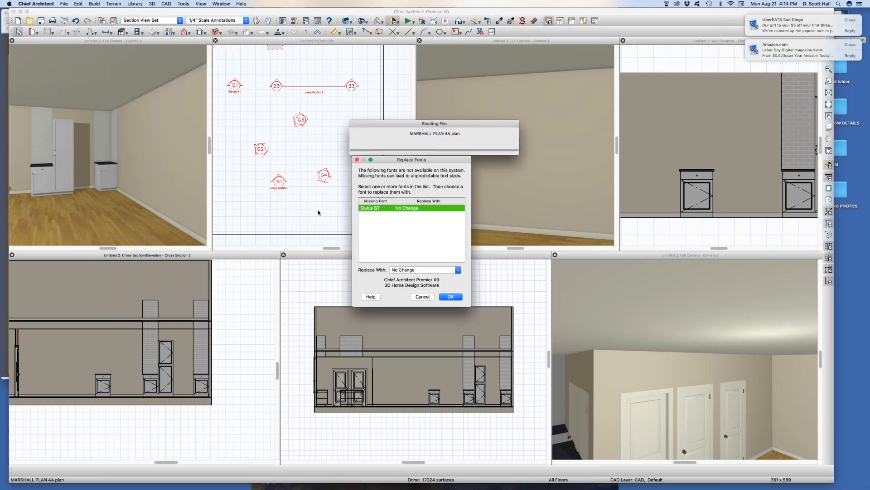
left_click(451, 297)
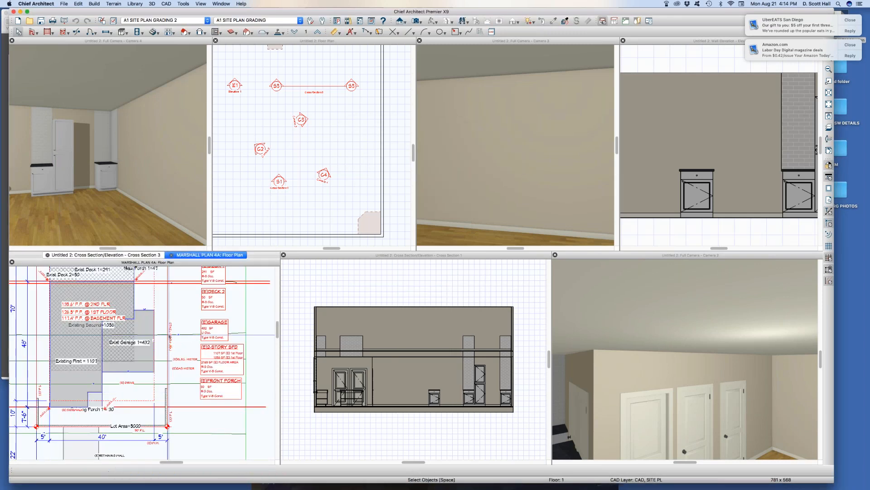
- Create an orthographic full overview of MARSHALL PLAN 4A and bring the house on its terrain closer
scroll(102, 343, "up", 2)
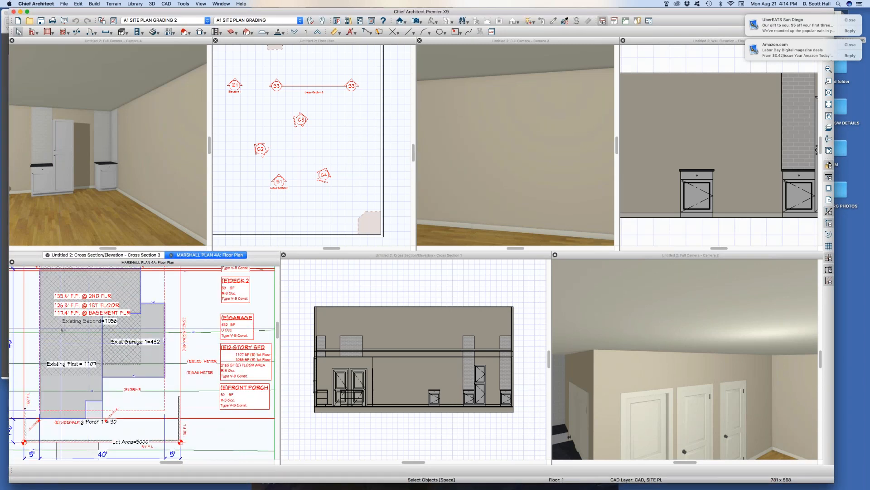
scroll(222, 328, "down", 2)
left_click(169, 328)
key("Escape")
key("o")
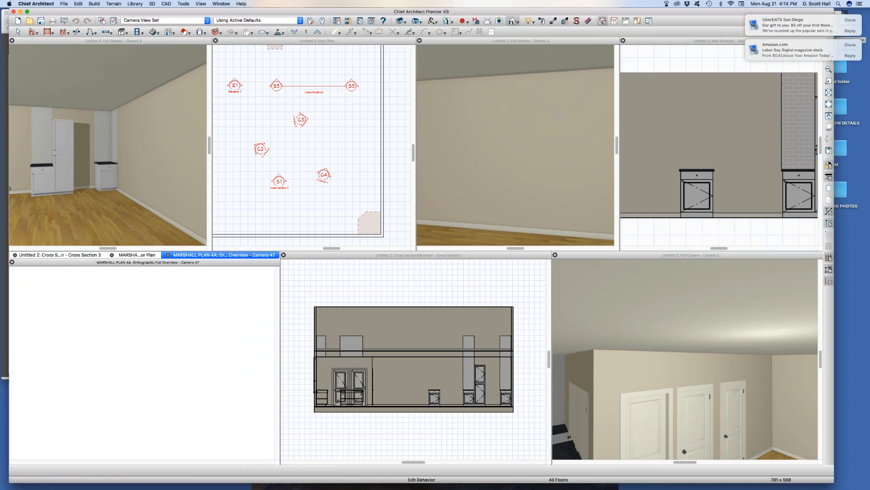
scroll(147, 358, "up", 5)
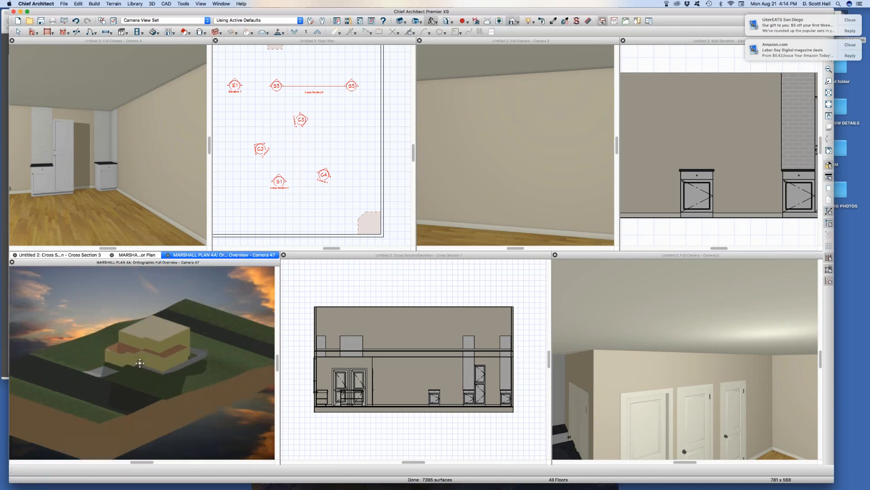
- Close the MARSHALL PLAN 4A overview and floor plan without saving the plan's changes
mouse_move(147, 357)
left_mouse_down()
mouse_move(68, 351)
mouse_move(59, 343)
mouse_move(142, 350)
left_mouse_up()
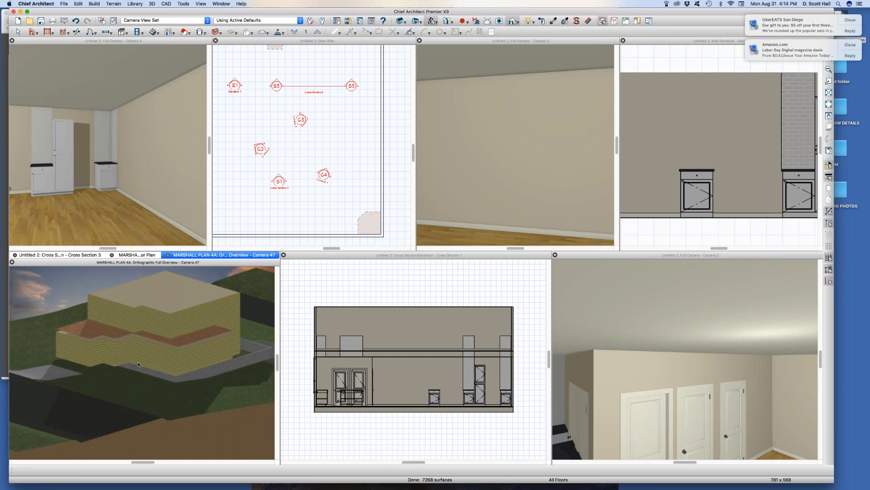
key("super+w")
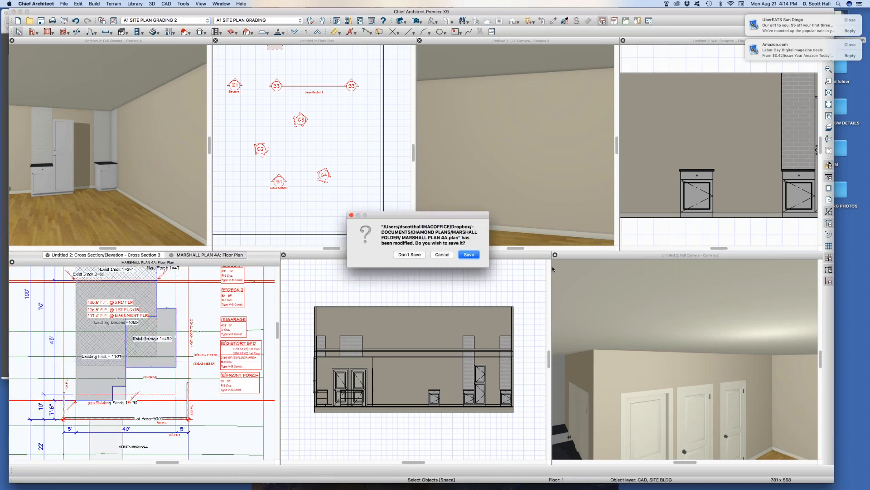
left_click(409, 254)
- Open the recent plan HUME PLAN 2C UGM 1A.plan, leaving its missing ScriptC font at No Change
left_click(63, 3)
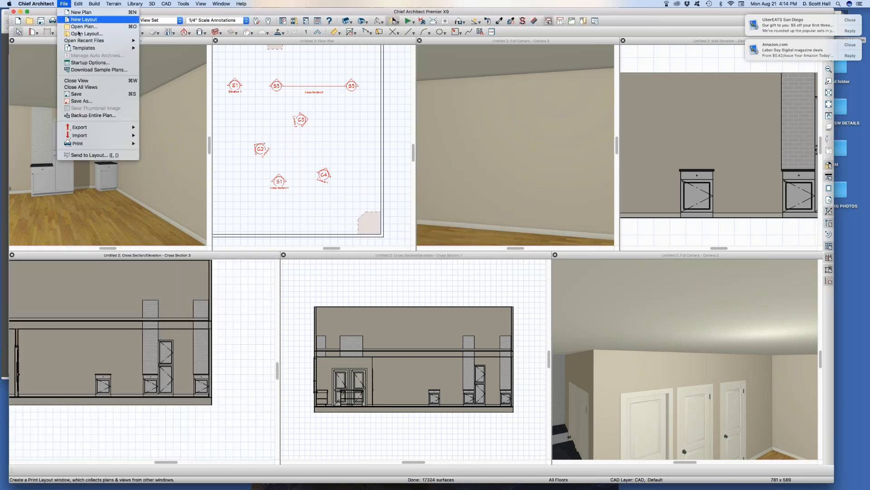
mouse_move(82, 40)
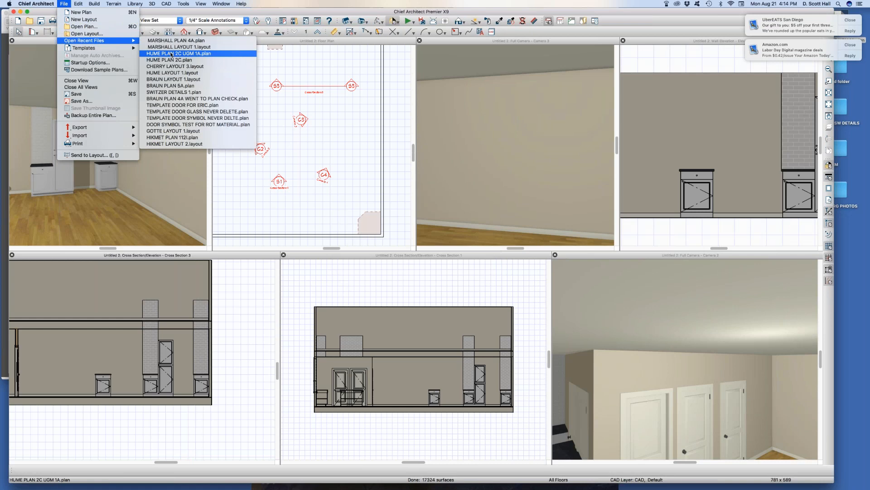
left_click(171, 54)
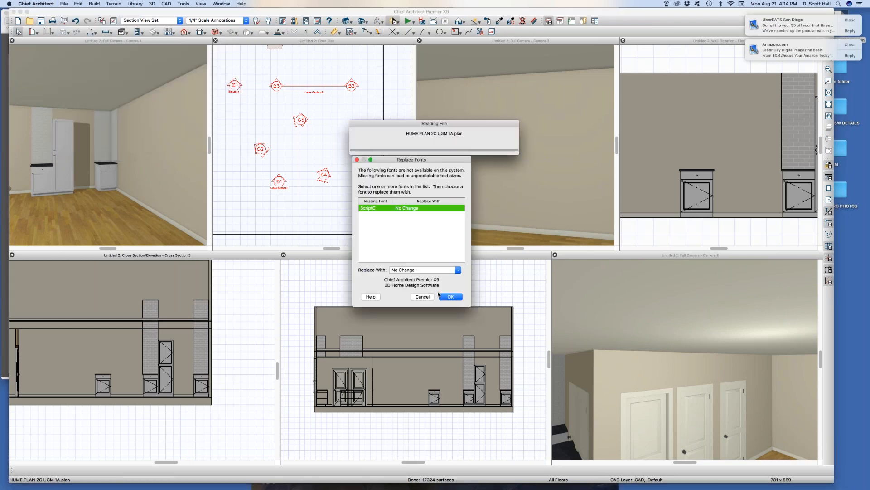
left_click(447, 297)
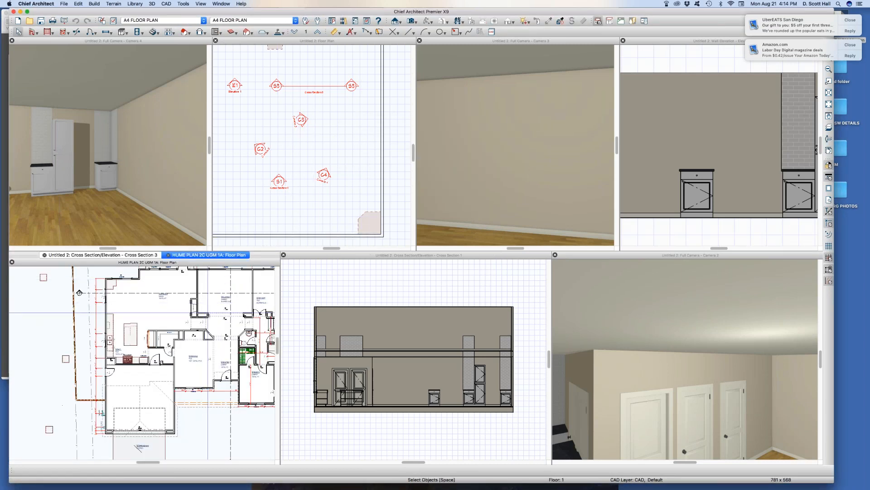
- Create an orthographic full overview of HUME PLAN 2C UGM 1A with the house front framed up close
key("o")
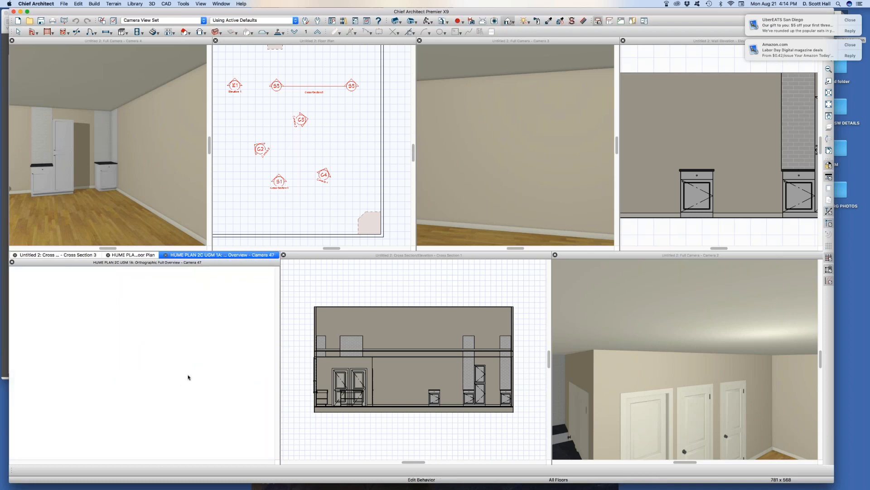
mouse_move(148, 375)
left_mouse_down()
mouse_move(202, 355)
mouse_move(98, 361)
mouse_move(138, 370)
left_mouse_up()
scroll(137, 369, "up", 10)
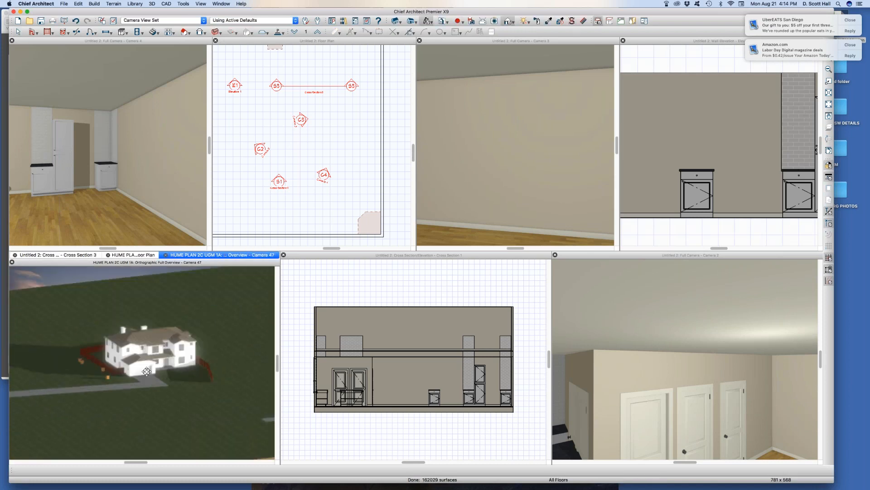
scroll(128, 344, "down", 5)
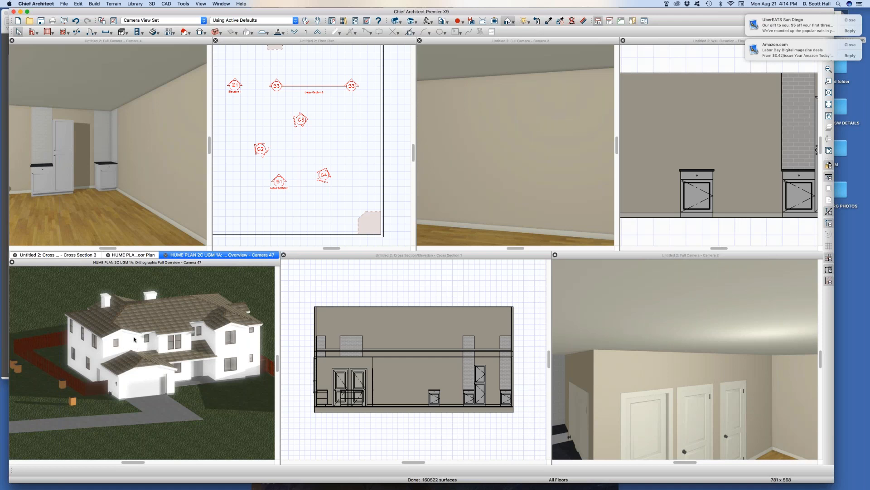
- Switch the HUME house overview to the line-drawing style Watercolor rendering technique
left_click(134, 338)
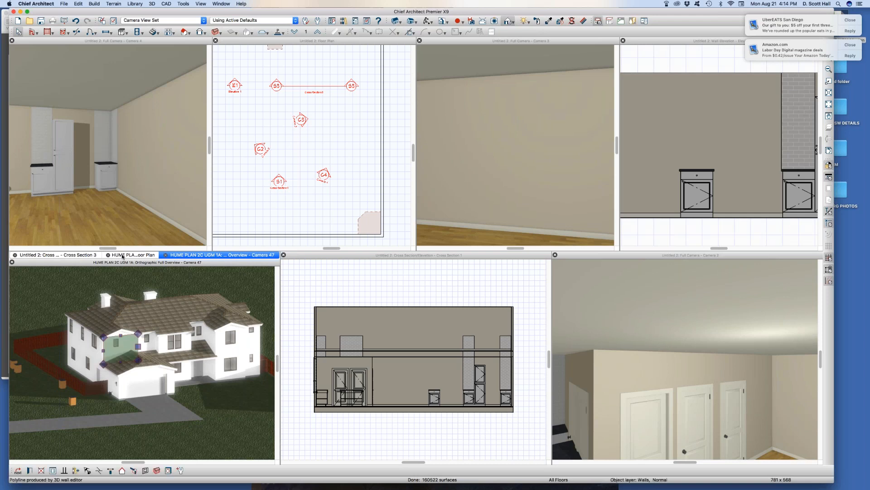
left_click(69, 308)
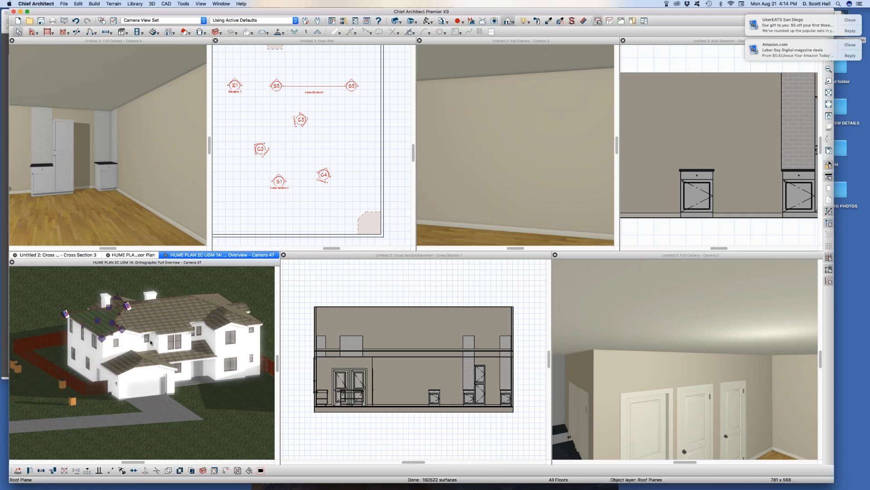
key("v")
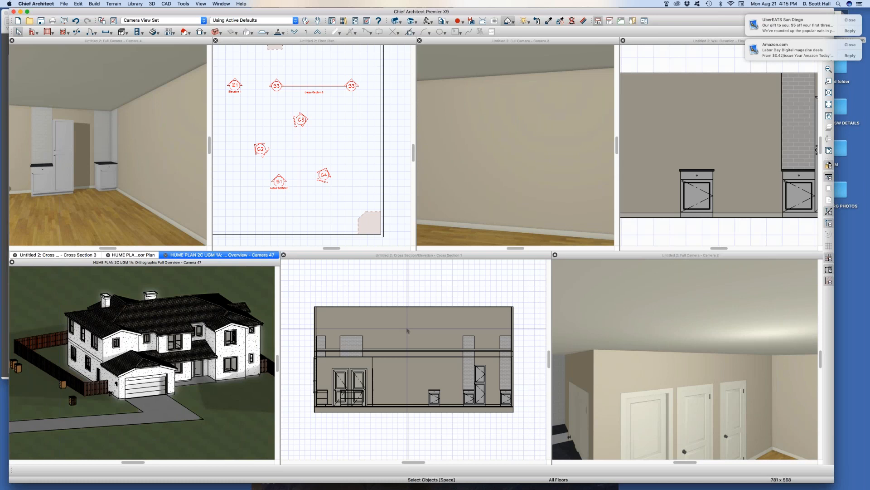
- Close the untitled plan's Cross Section 1, Camera 2, Camera 3 and wall elevation views, along with the HUME overview
left_click(438, 314)
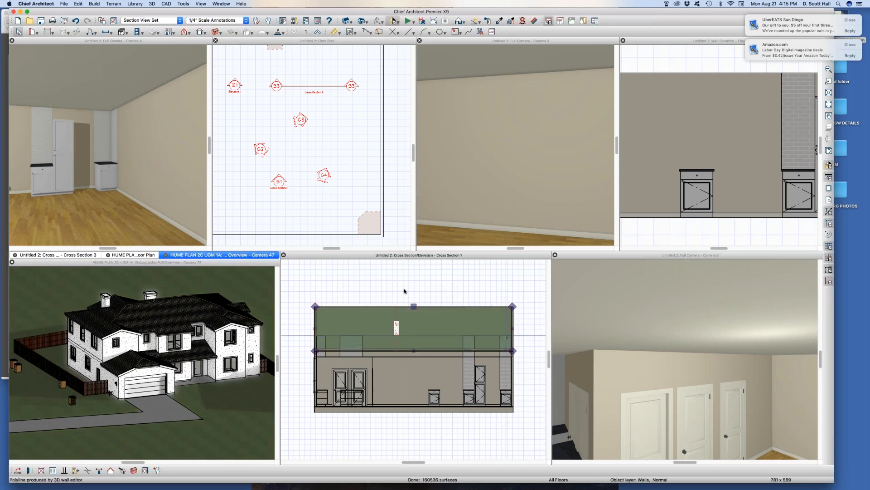
key("super+w")
left_click(498, 334)
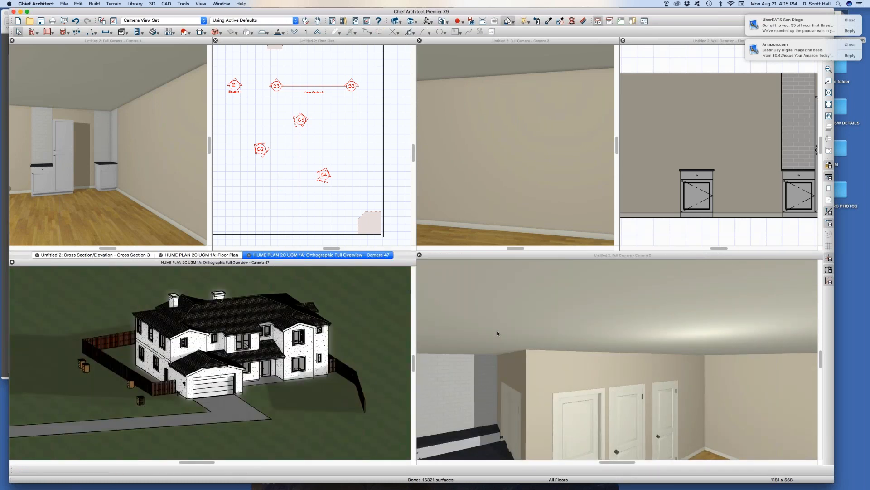
left_click(478, 327)
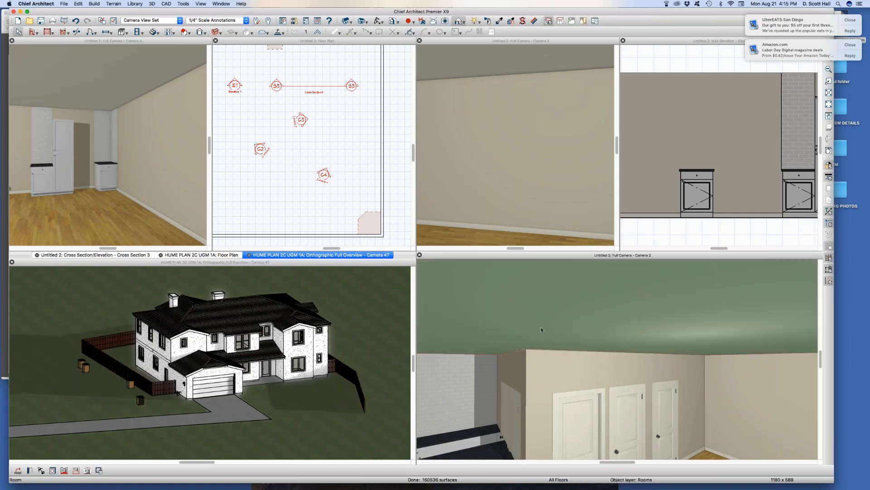
key("super+w")
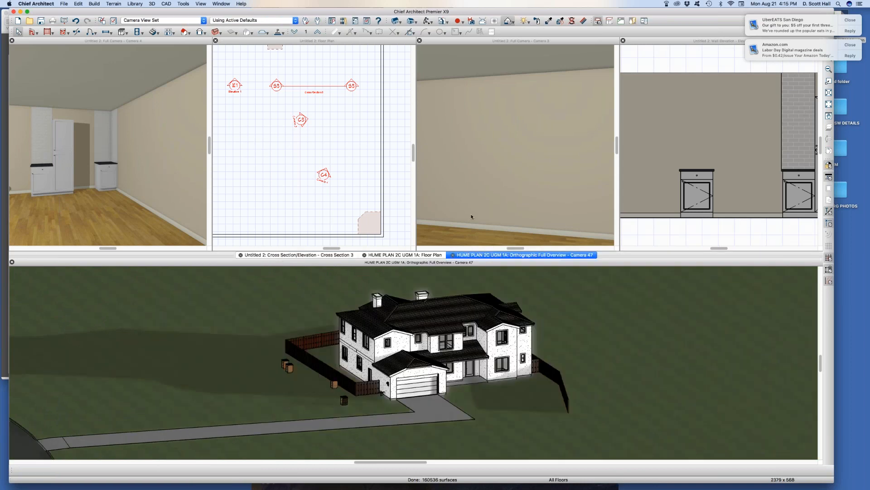
key("super+w")
left_click(476, 192)
key("super+w")
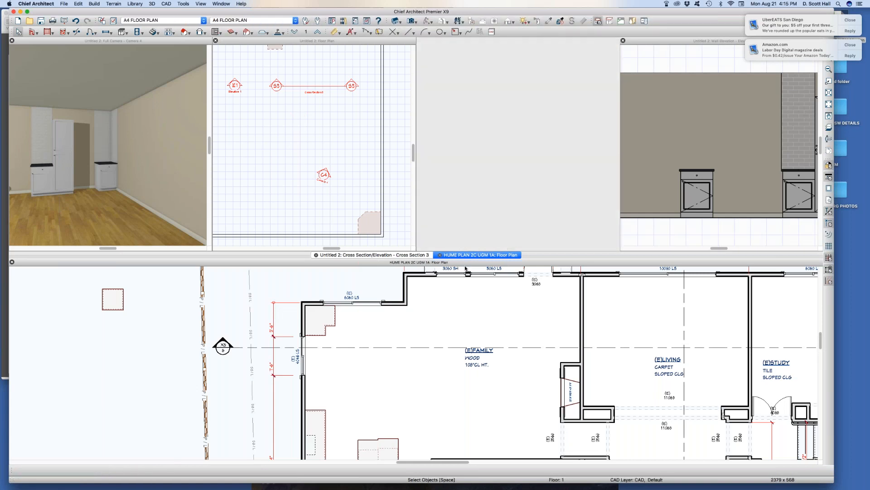
left_click(716, 166)
key("super+w")
scroll(510, 177, "down", 1)
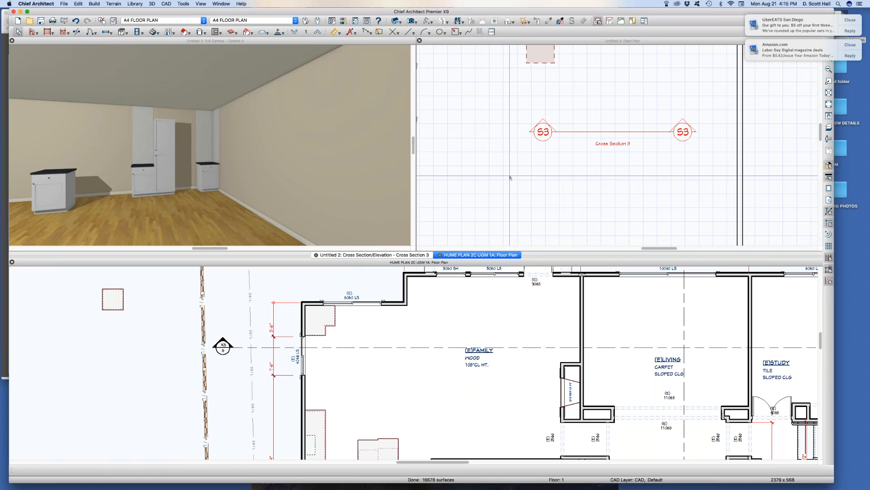
- Tile the four remaining views and show both floor plans in full within their windows
key("shift+F4")
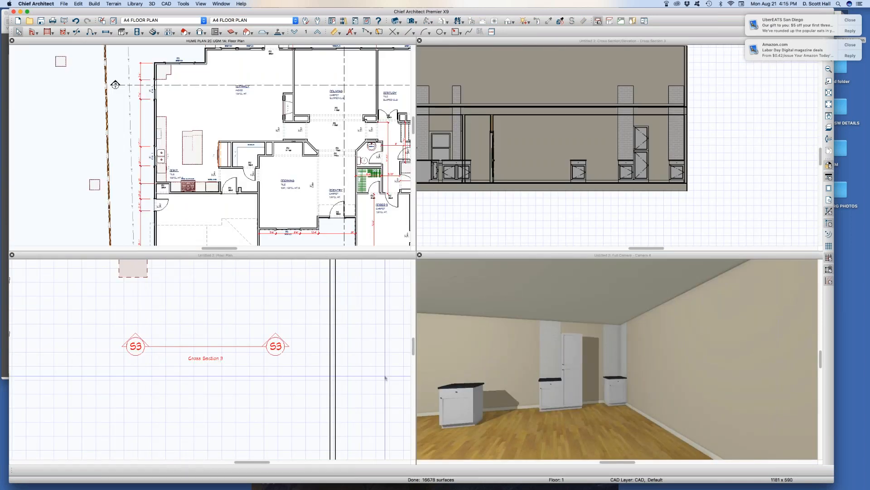
scroll(275, 368, "down", 3)
scroll(276, 355, "down", 1)
scroll(244, 196, "down", 4)
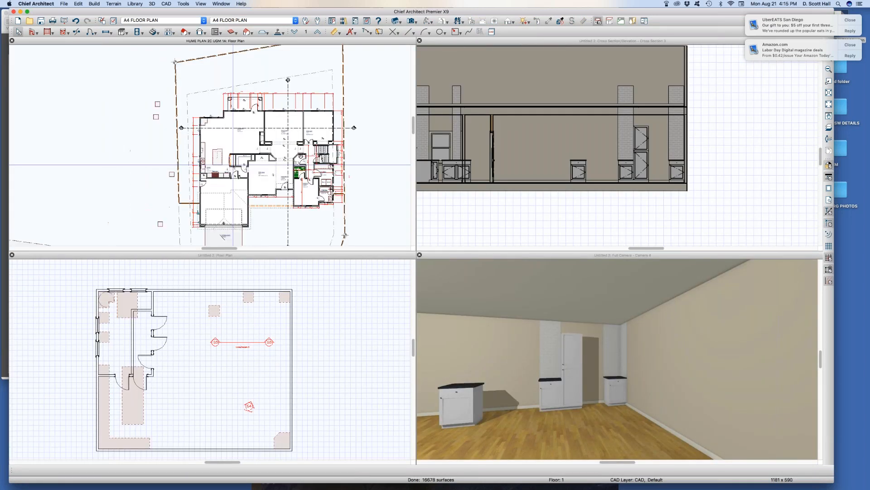
- Create a cross section/elevation in the HUME plan, aiming about 67 ft at 90° from the driveway through the house
scroll(244, 196, "up", 3)
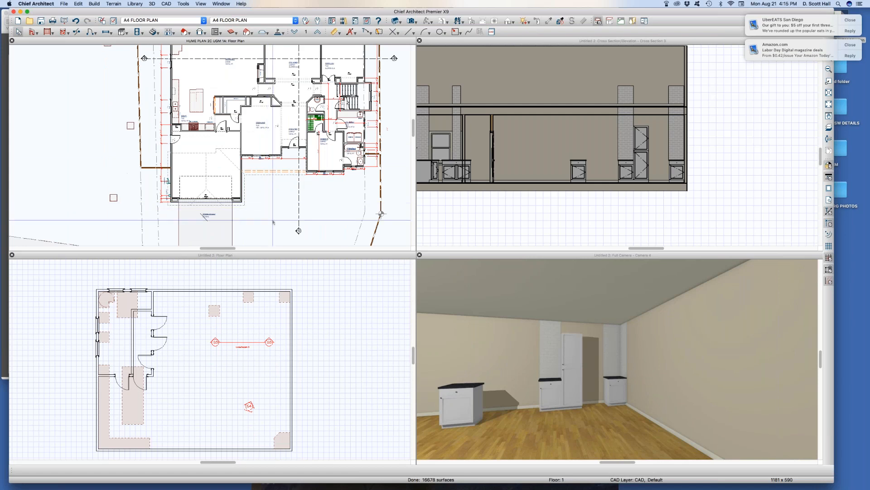
scroll(256, 236, "down", 1)
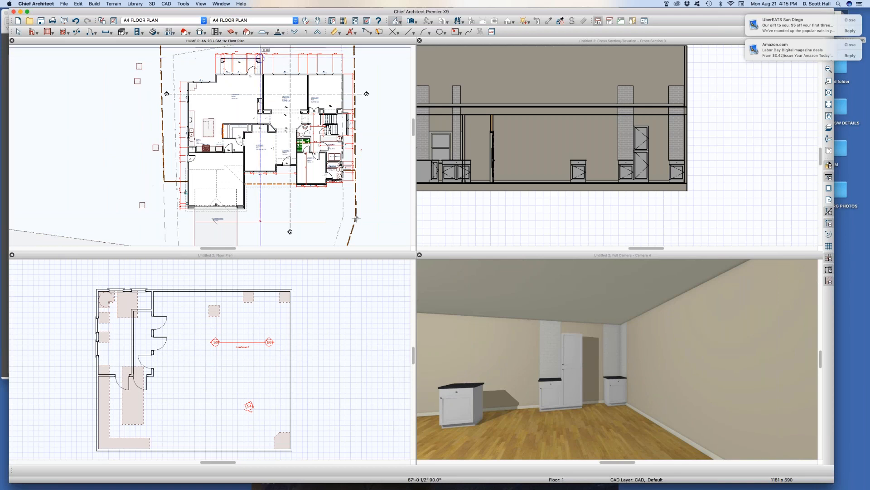
left_click(260, 59)
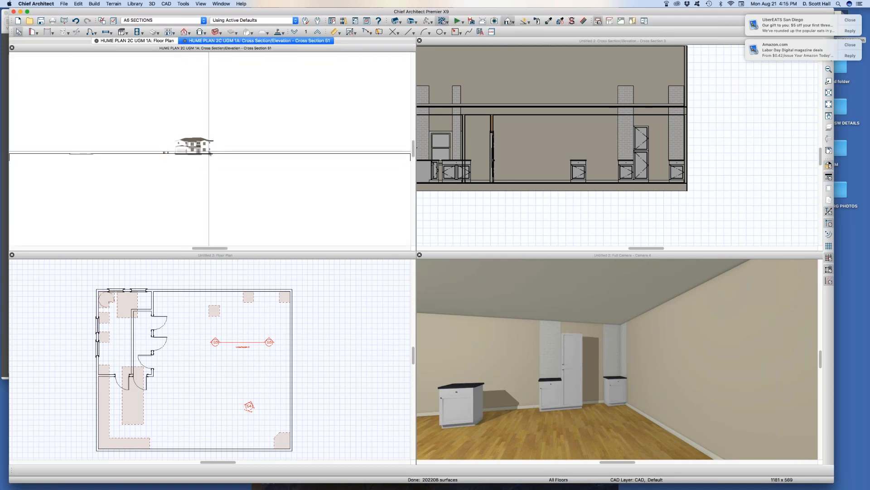
scroll(199, 135, "up", 6)
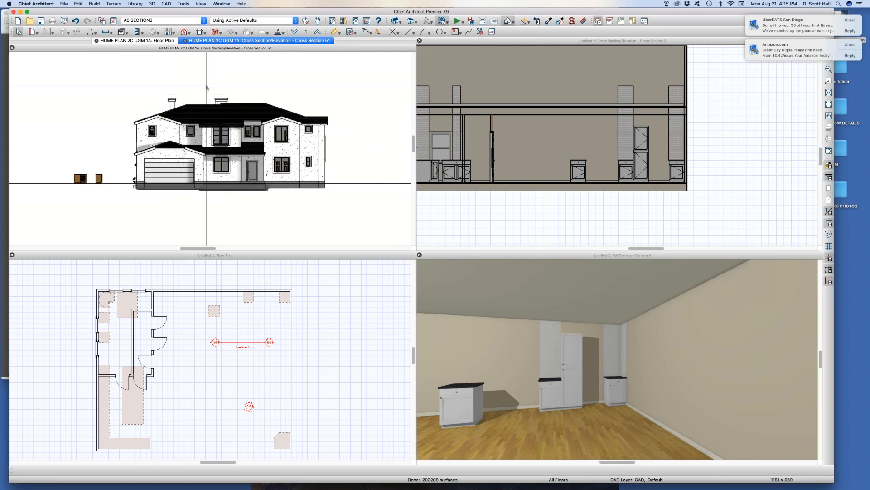
scroll(206, 87, "up", 2)
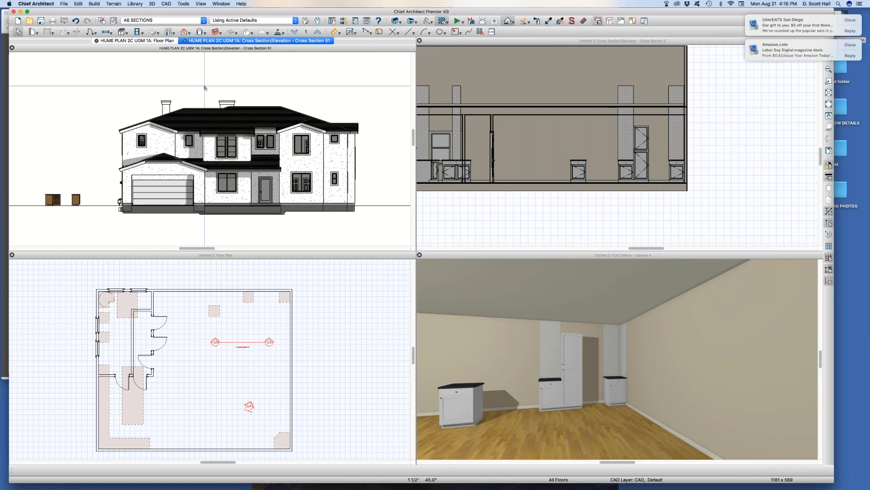
- Set the sunlight of the HUME house's front elevation to Use Generic Sun
key("s")
left_click(604, 87)
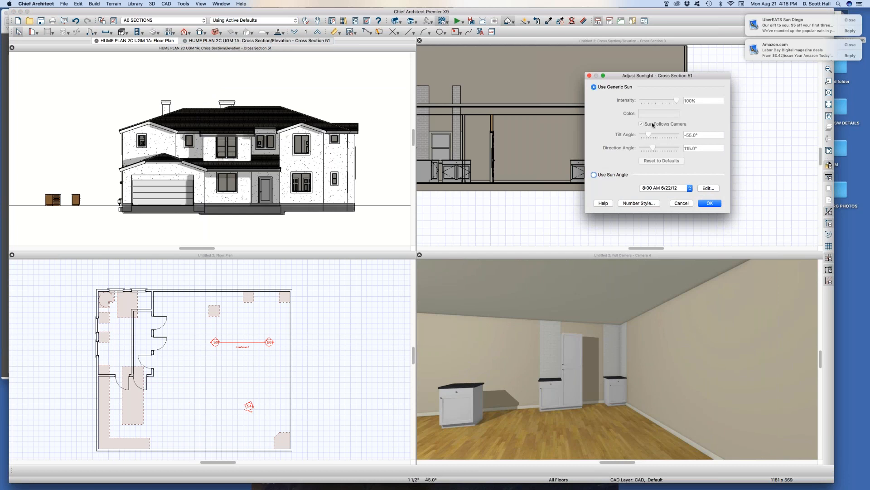
left_click(708, 203)
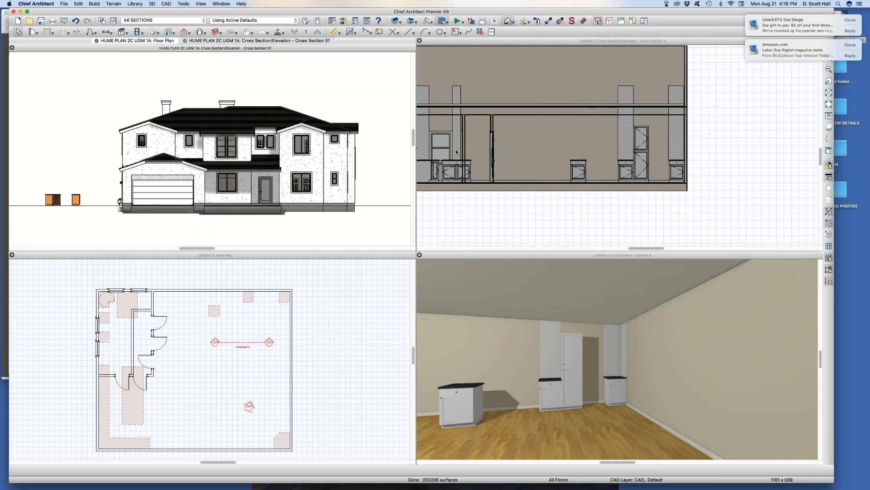
- Set the line drawing color in the HUME plan's default Watercolor rendering technique to dark gray
left_click(226, 114)
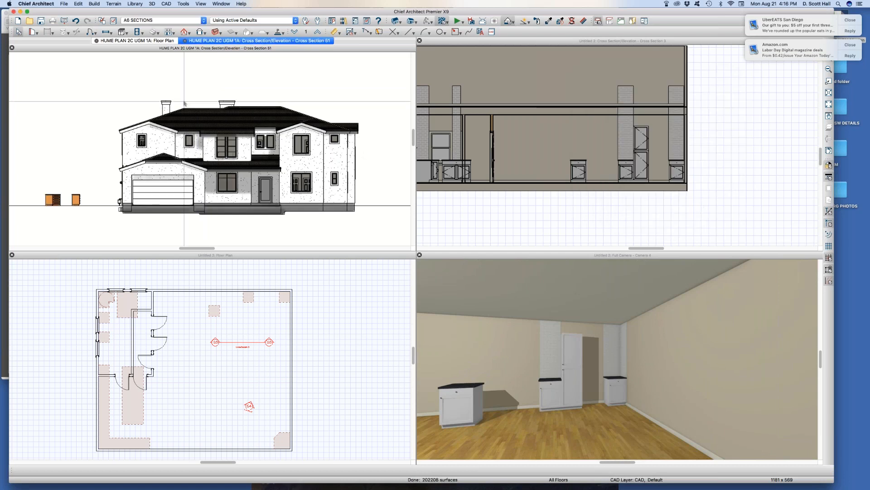
left_click_drag(101, 90, 370, 231)
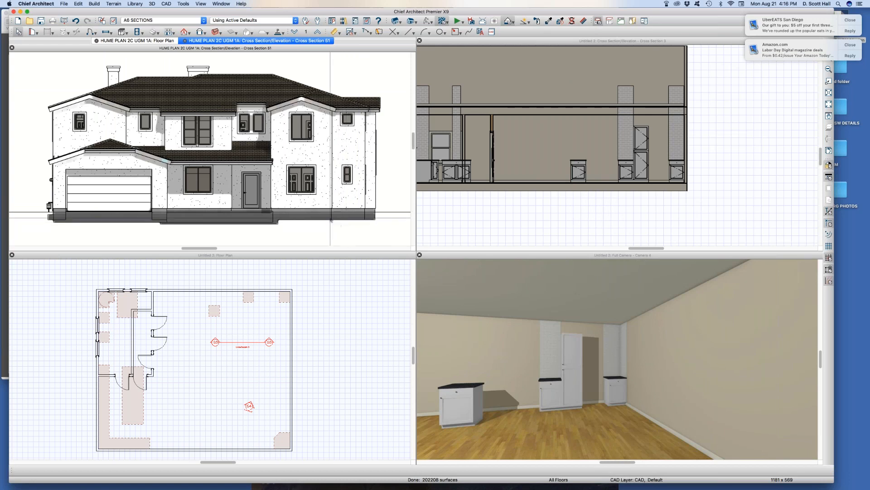
key("d")
left_click_drag(187, 191, 476, 170)
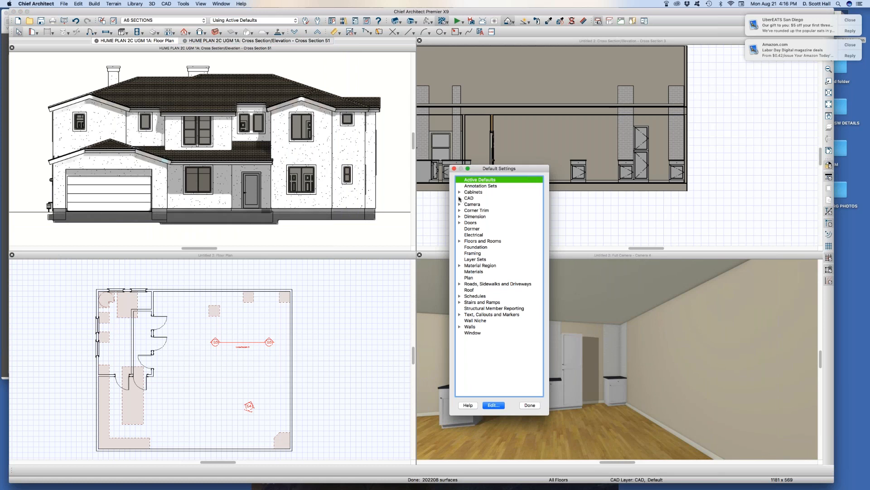
left_click(459, 205)
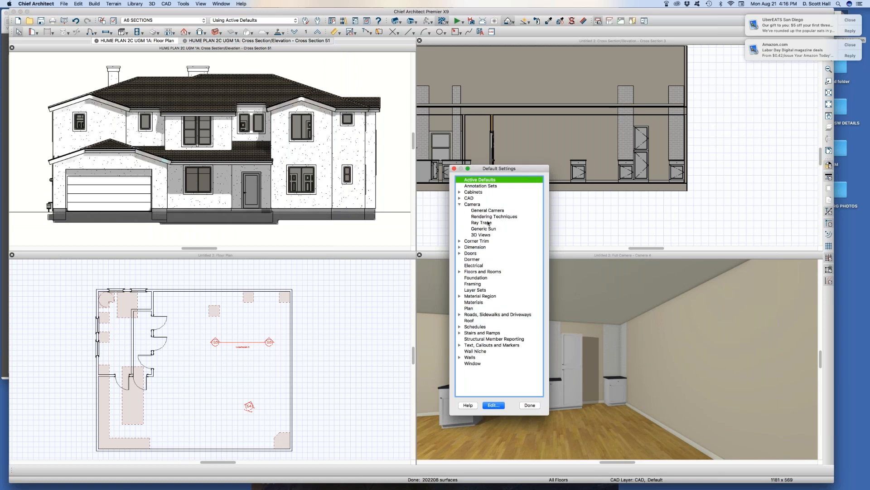
left_click(485, 217)
double_click(485, 217)
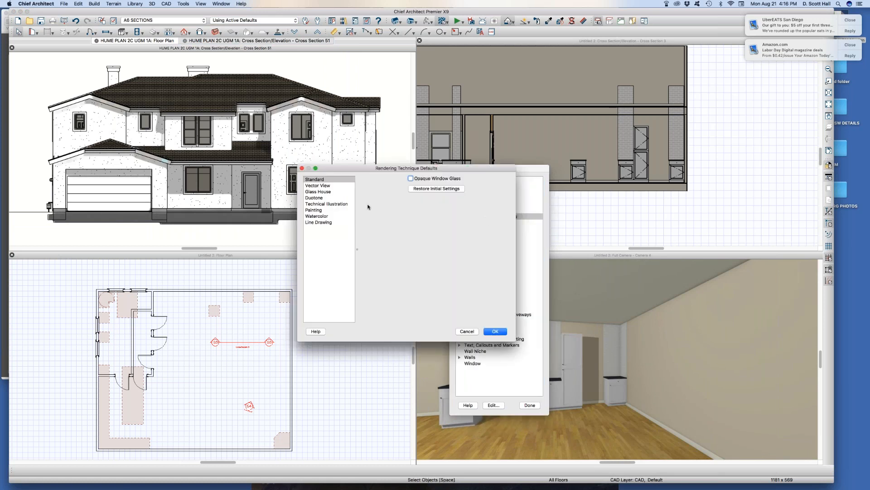
left_click(313, 216)
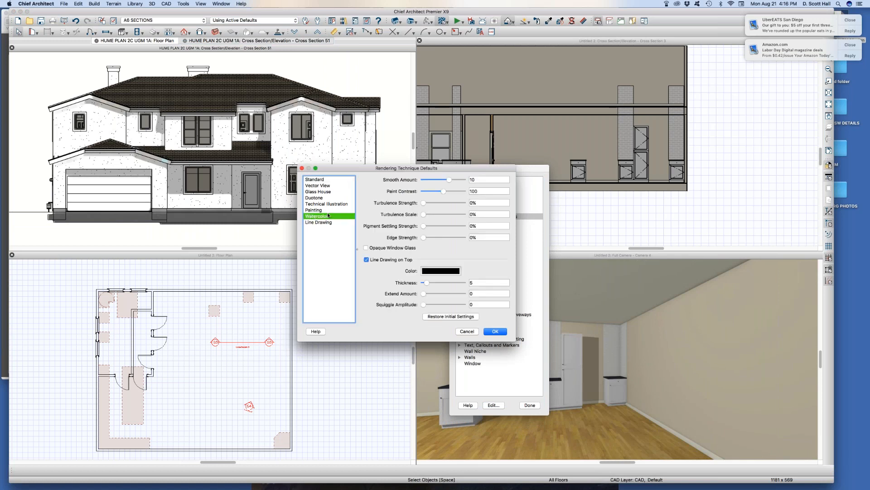
left_click(441, 271)
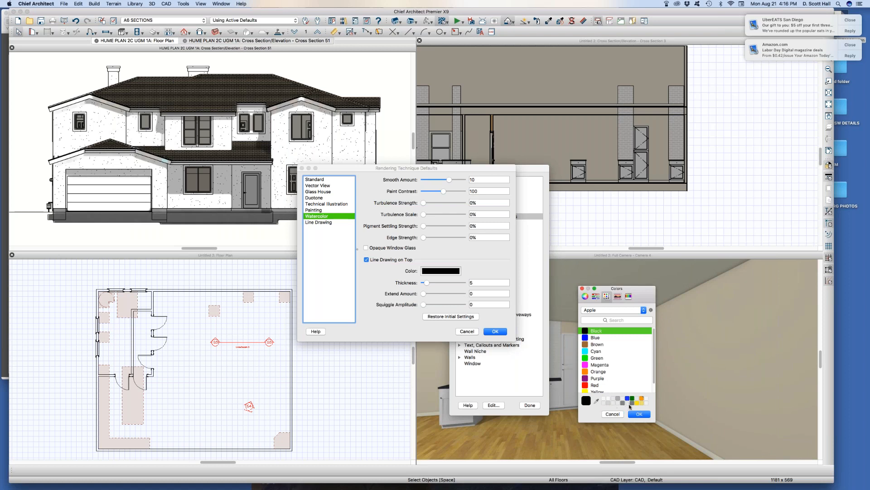
left_click(622, 403)
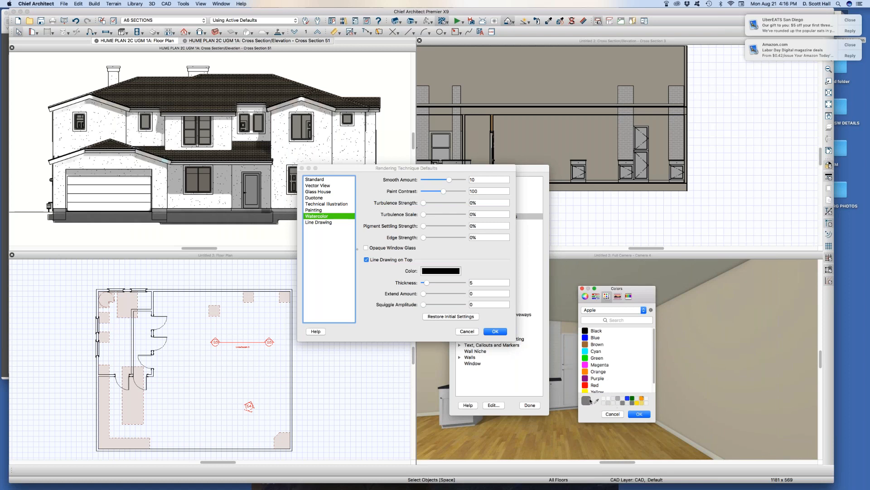
left_click_drag(635, 292, 691, 250)
left_click(696, 371)
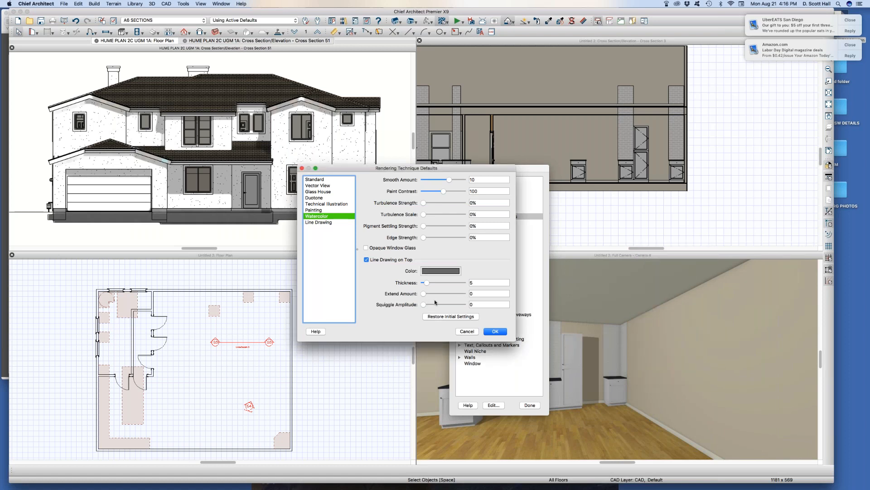
- Set the default Watercolor technique's line extend amount to 5 and its line thickness to 2
left_click(483, 293)
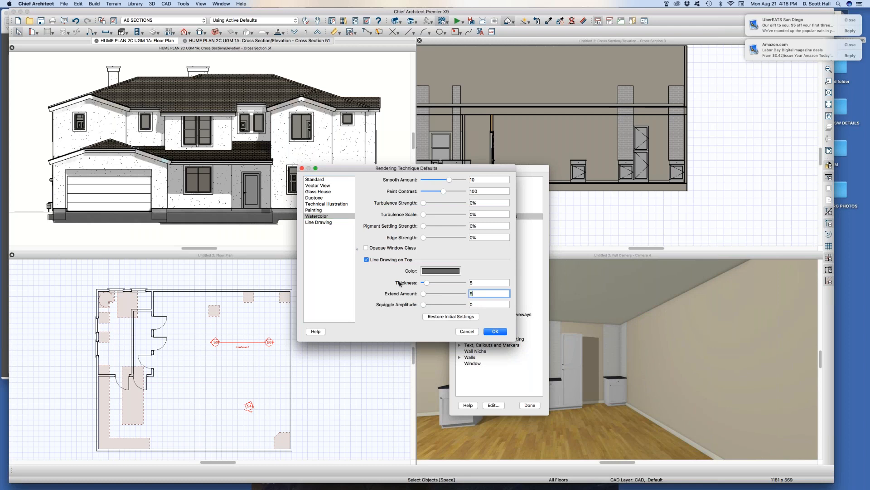
left_click(494, 306)
left_click_drag(479, 283, 442, 287)
type("2")
left_click(471, 304)
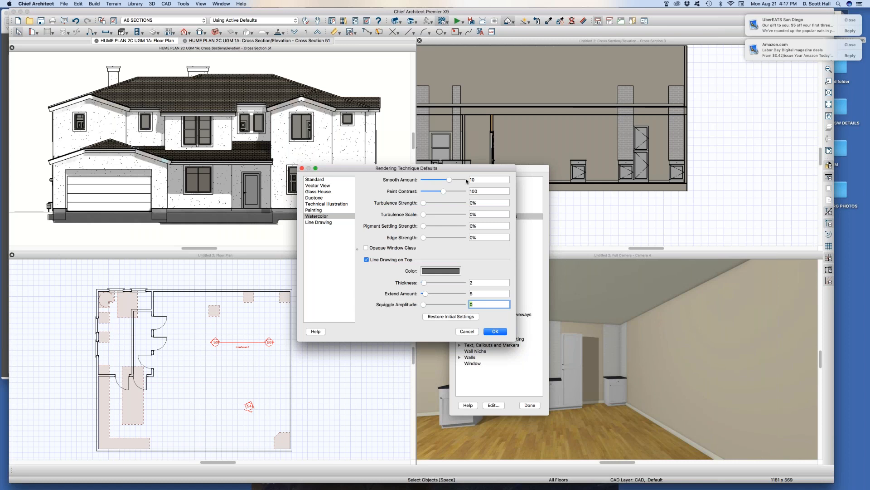
- Try 5% for the default Watercolor technique's turbulence strength, turbulence scale, pigment settling strength and edge strength
left_click(480, 203)
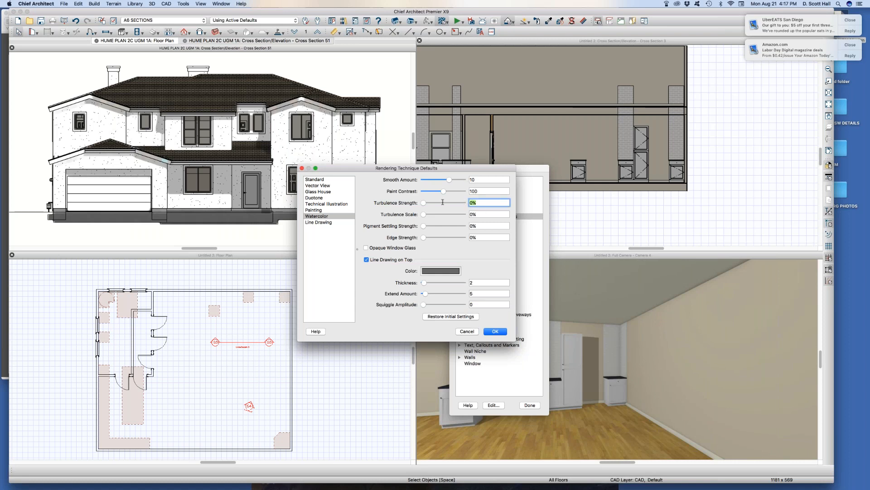
type("5")
key("Tab")
type("5")
key("Tab")
type("5")
key("Tab")
type("5")
key("Tab")
- Set the default Watercolor technique's turbulence strength, turbulence scale, pigment settling strength and edge strength to 30% and accept the defaults
type("30")
key("Tab")
type("30")
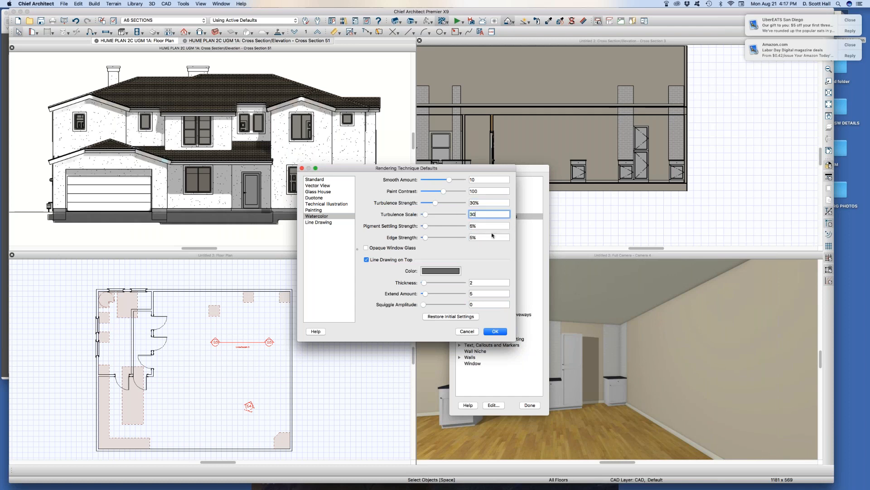
key("Tab")
type("30")
key("Tab")
type("30")
key("Tab")
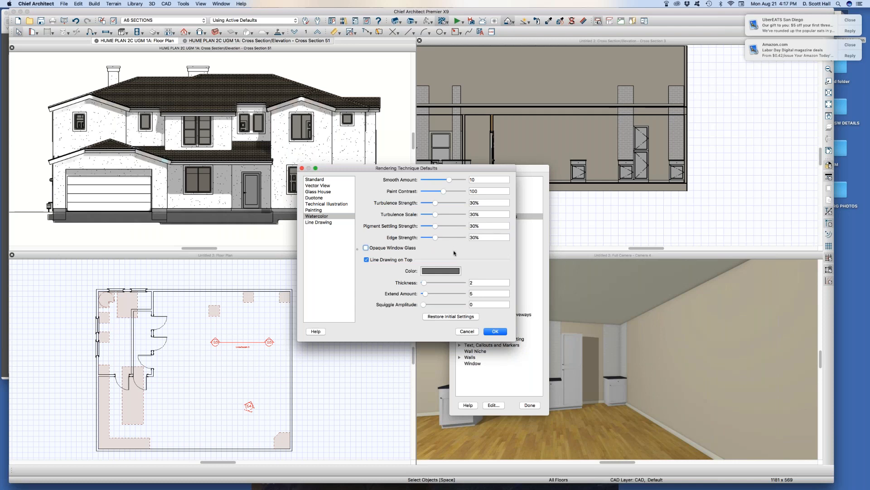
double_click(477, 180)
key("Tab")
left_click(495, 330)
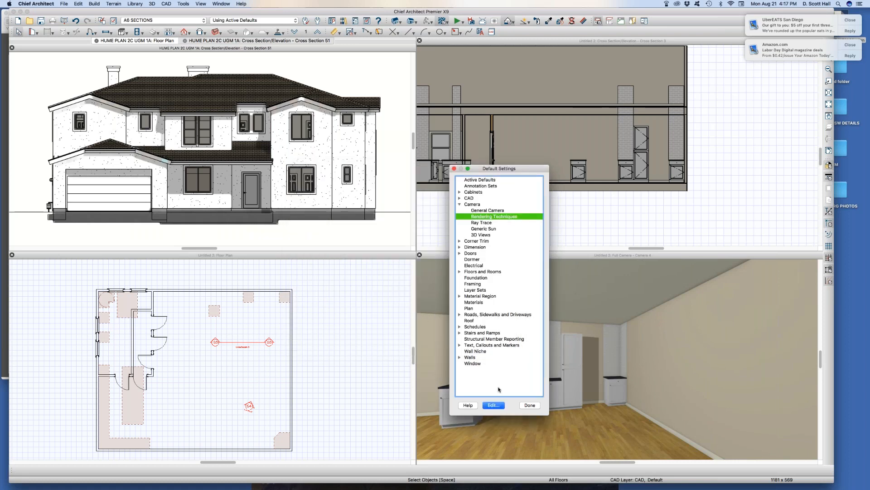
- Enable Opaque Window Glass in the default Watercolor rendering technique and close the default settings
double_click(482, 217)
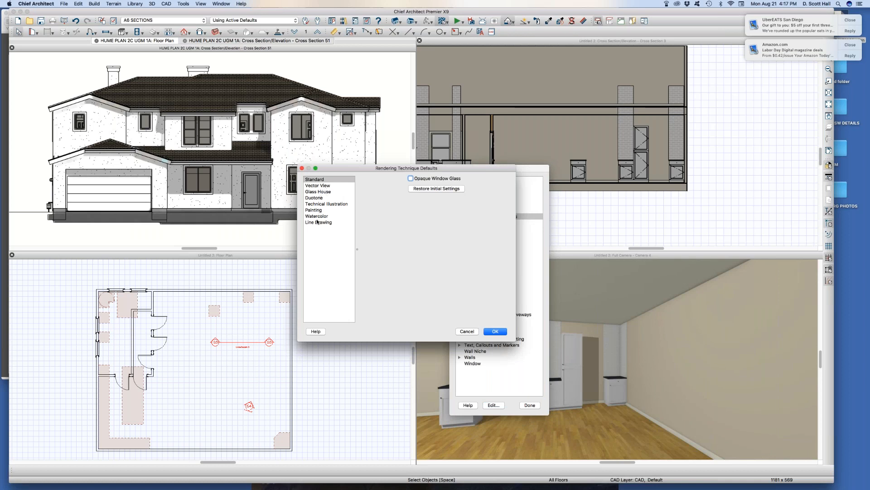
left_click(317, 216)
left_click(366, 248)
left_click(491, 332)
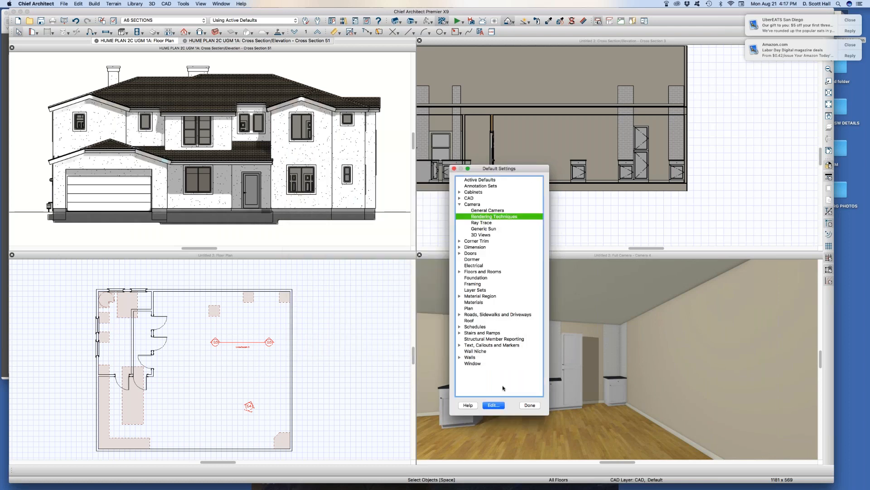
left_click(529, 405)
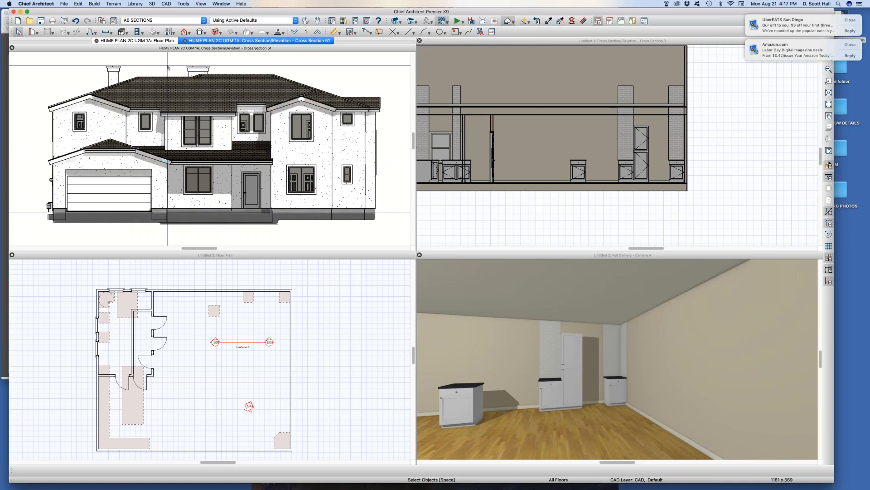
- Reapply the Watercolor rendering technique to the HUME house's front elevation
left_click(152, 3)
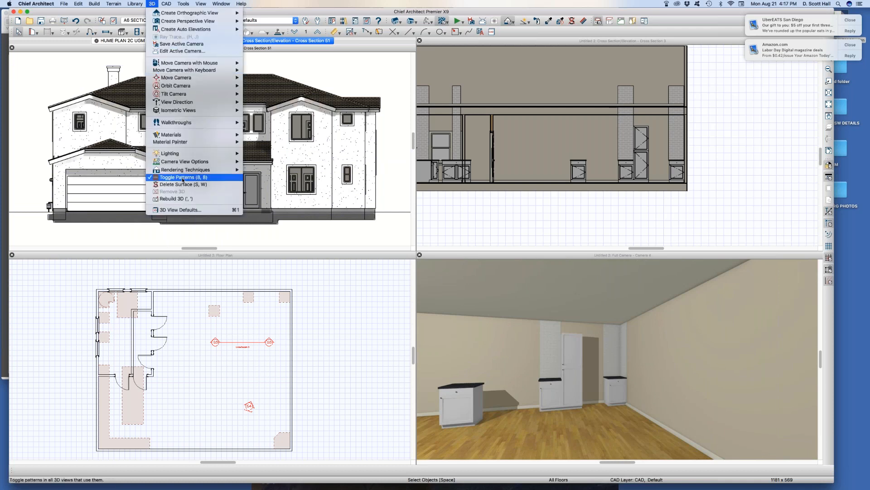
mouse_move(229, 170)
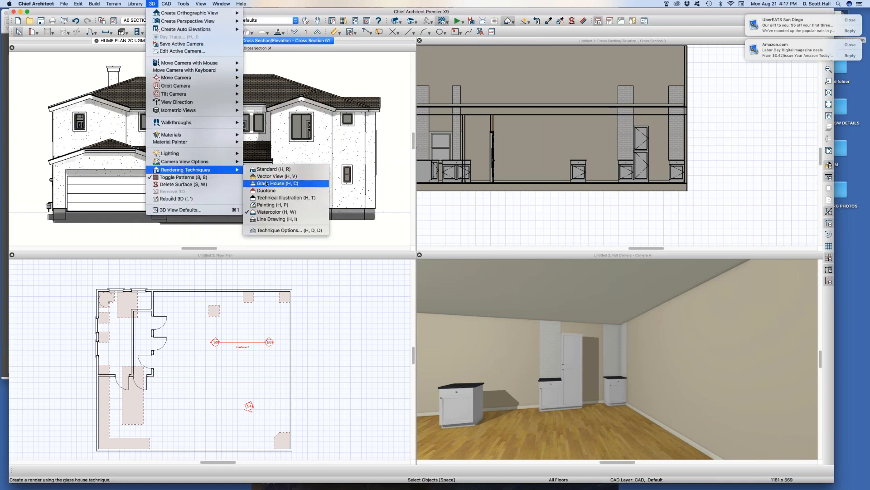
left_click(274, 205)
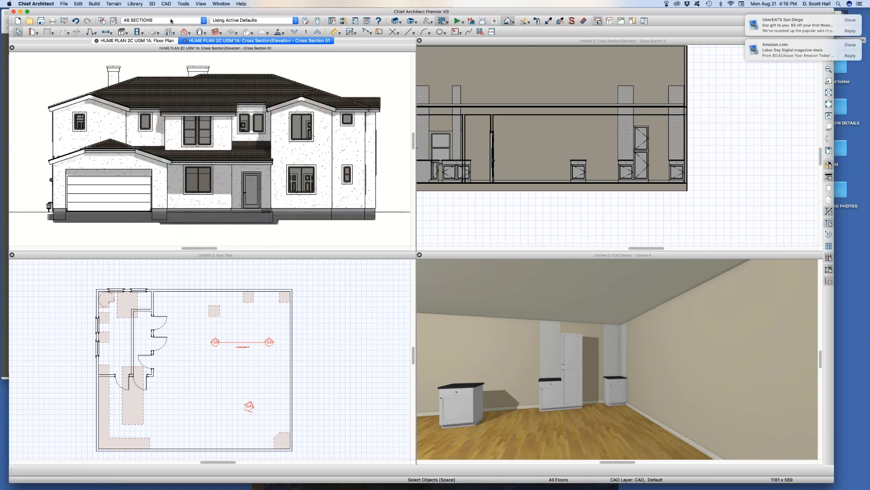
- In the front elevation's own Watercolor technique options, set the line color to dark gray, thickness to 2 and extend amount to 5
left_click(152, 4)
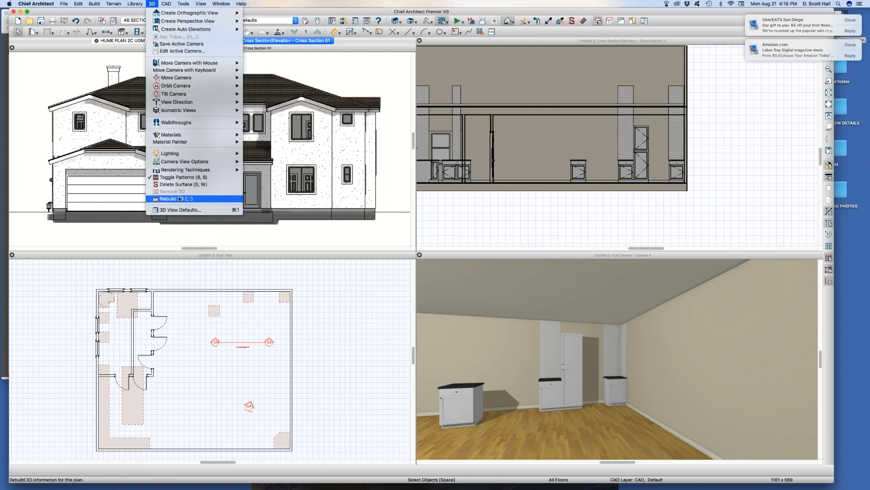
mouse_move(193, 172)
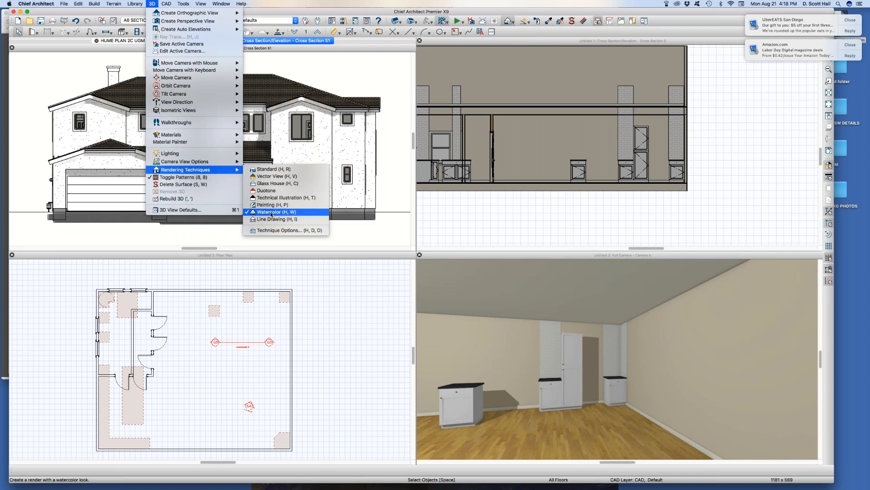
left_click(279, 230)
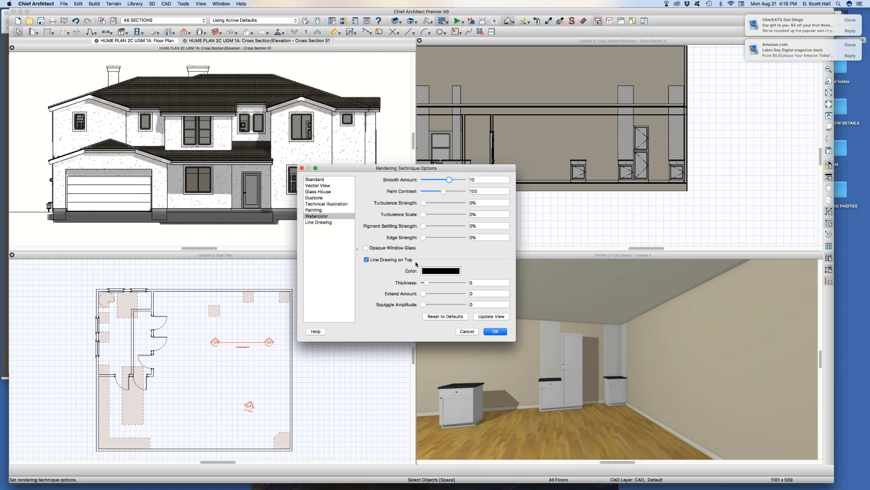
left_click(455, 271)
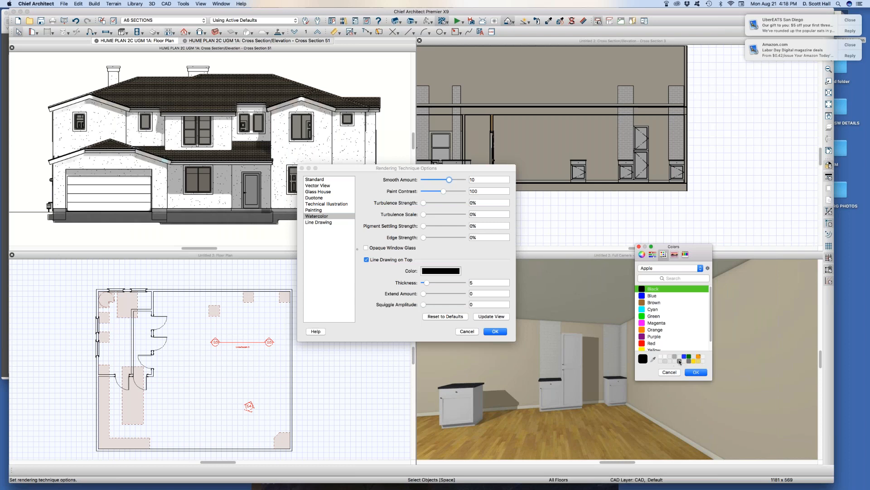
left_click(680, 361)
left_click(489, 285)
double_click(488, 283)
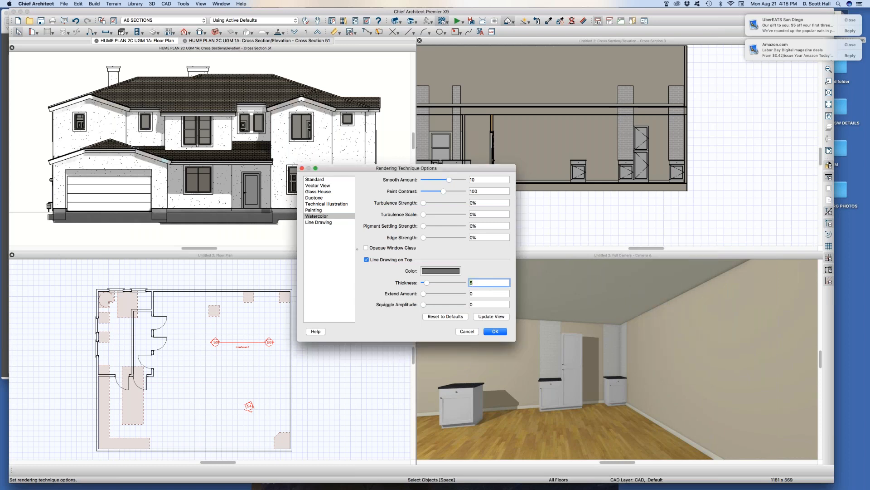
key("Tab")
type("5")
key("Tab")
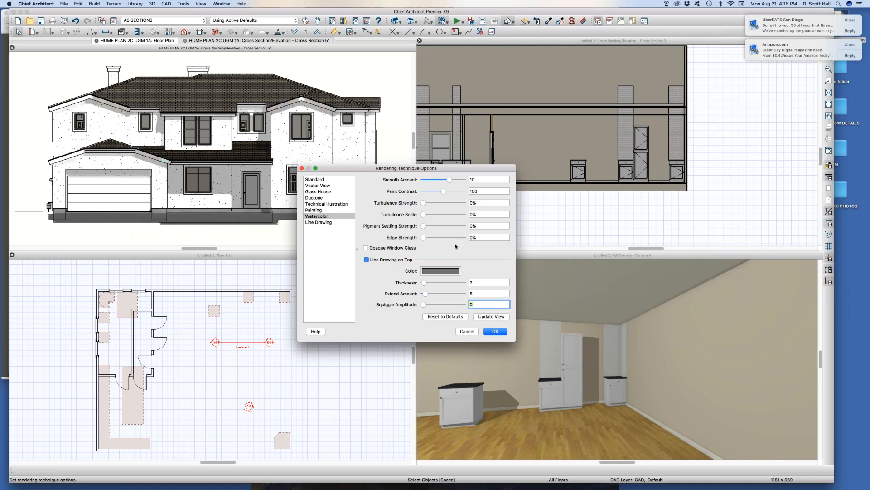
- Set the elevation's Watercolor turbulence strength, turbulence scale, pigment settling and edge strength to 30%, and enable Opaque Window Glass
double_click(473, 202)
type("30")
key("Tab")
type("60")
key("Tab")
type("3")
key("Tab")
type("30")
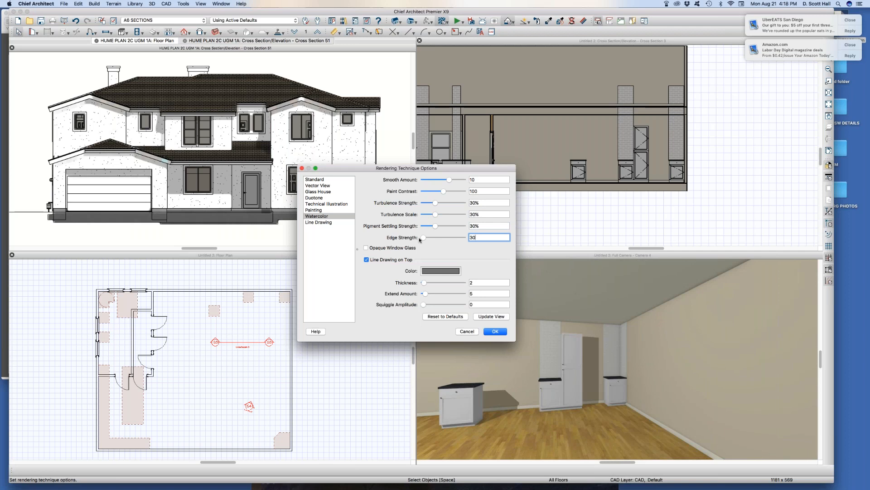
left_click(377, 249)
left_click(495, 331)
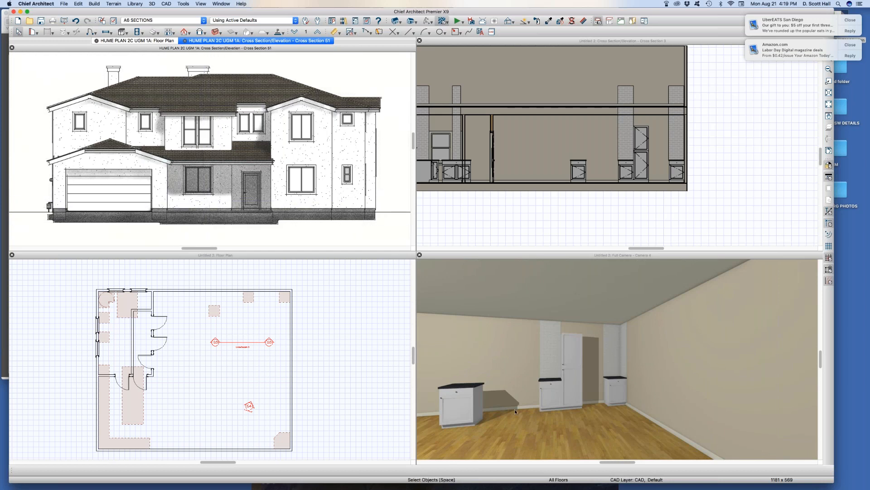
- Change the material color of the elevation's Glass Grey window glass to gray and update the view
key("m")
key("m")
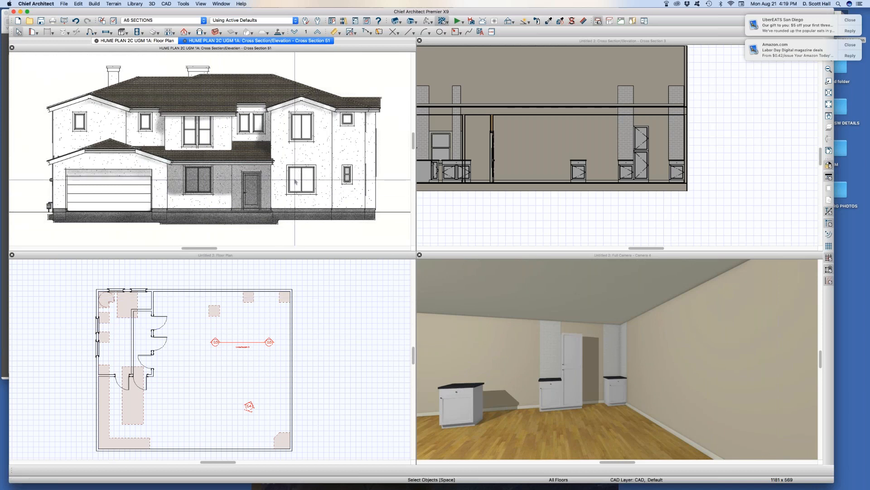
left_click(297, 182)
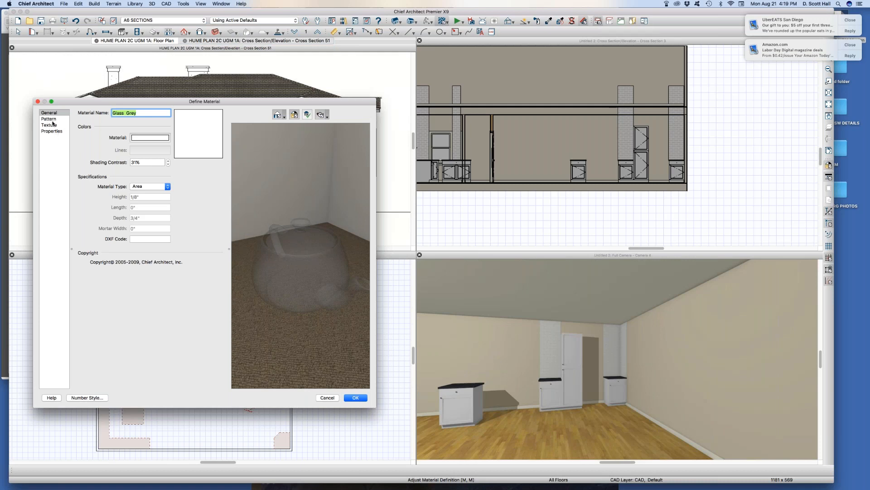
left_click(162, 138)
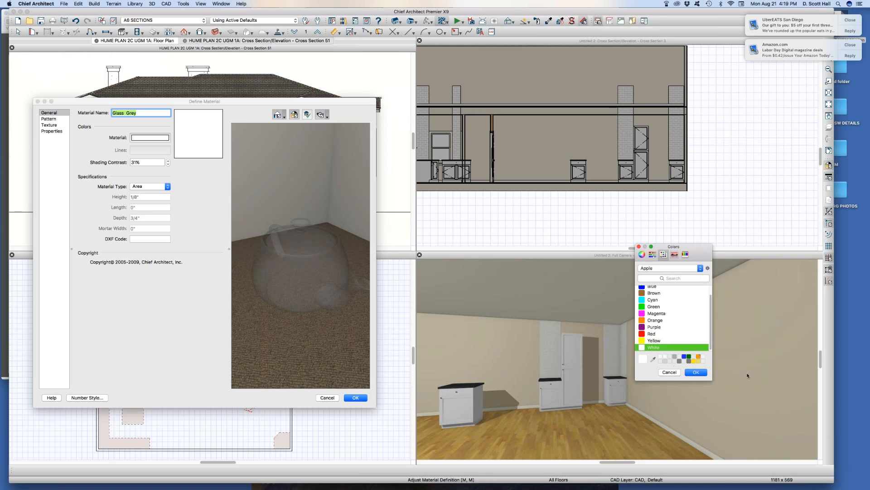
left_click(675, 356)
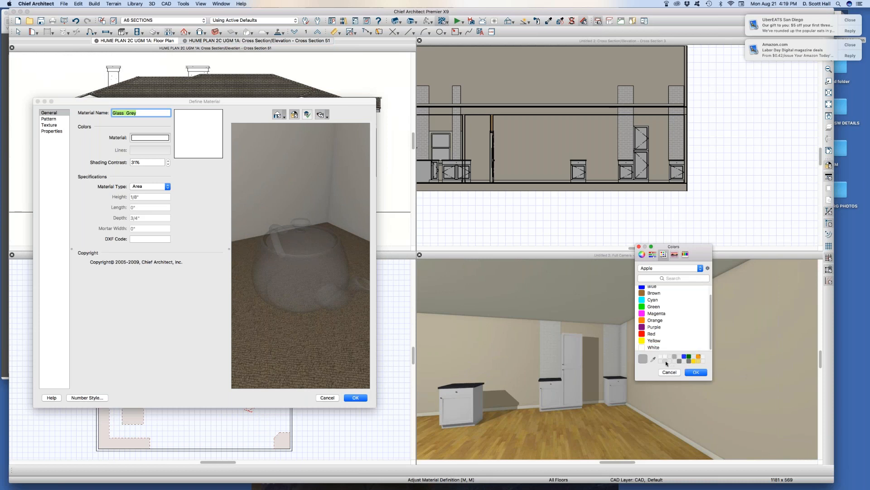
left_click(691, 372)
left_click(349, 399)
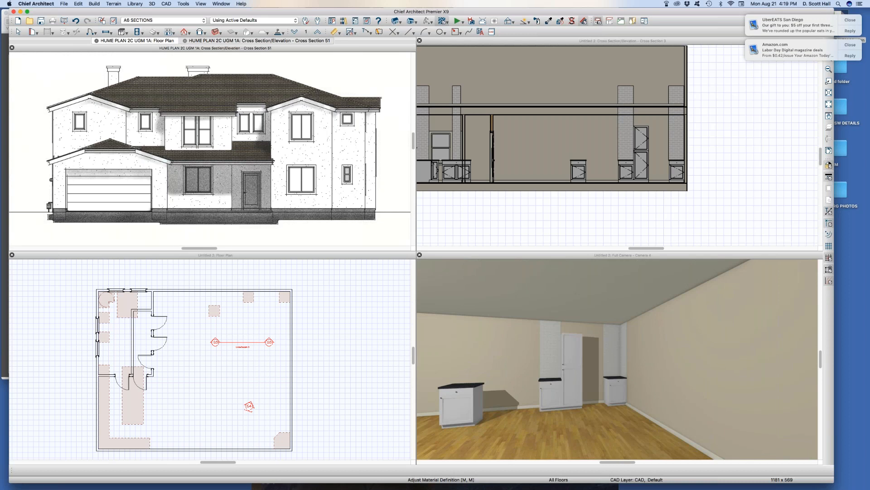
left_click(307, 201)
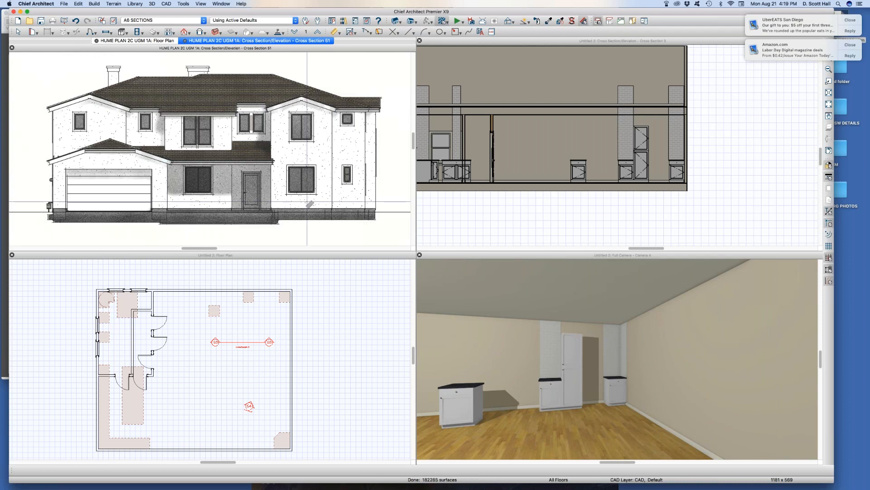
- Close the untitled practice plan with its views, saving it to the Desktop as "UGM ;LASHDF;NSFL"
key("space")
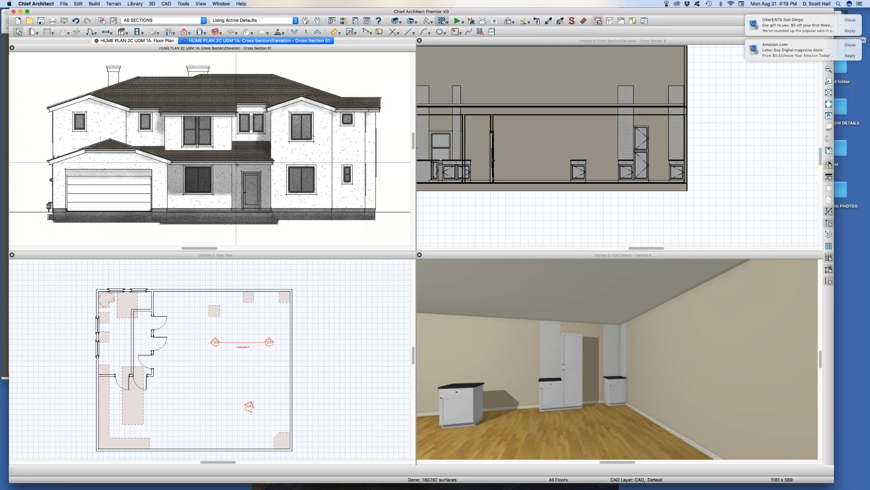
left_click(318, 298)
key("super+w")
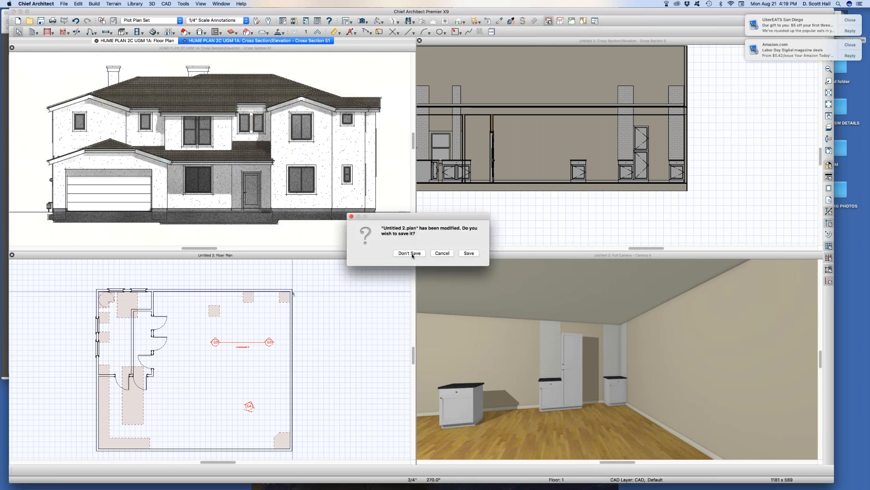
left_click(469, 253)
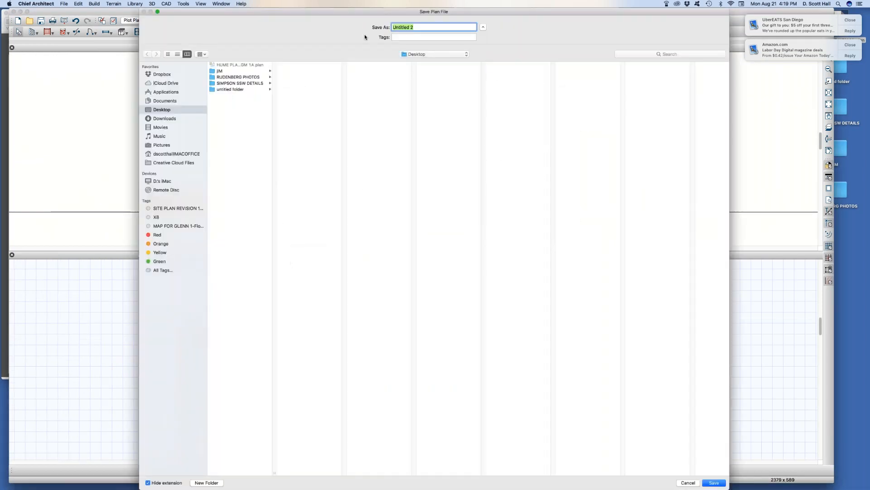
type("UGM ;LASHDF;NSFL")
key("Return")
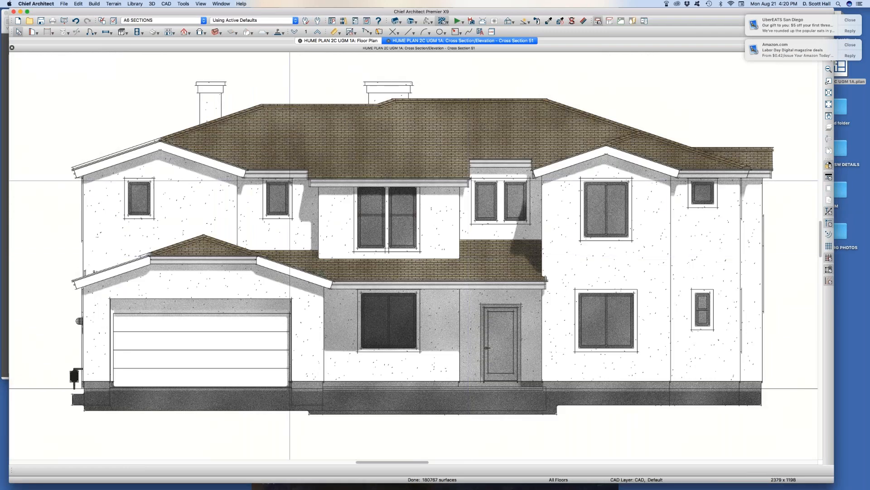
- Close the front elevation view and create an orthographic full overview of the house plan, framed on the front facade
left_click(290, 179)
key("super+w")
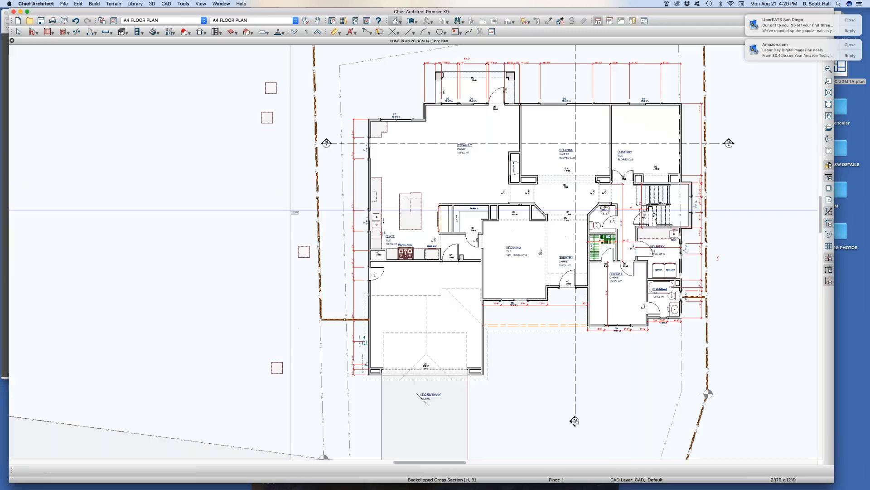
scroll(156, 164, "down", 2)
key("space")
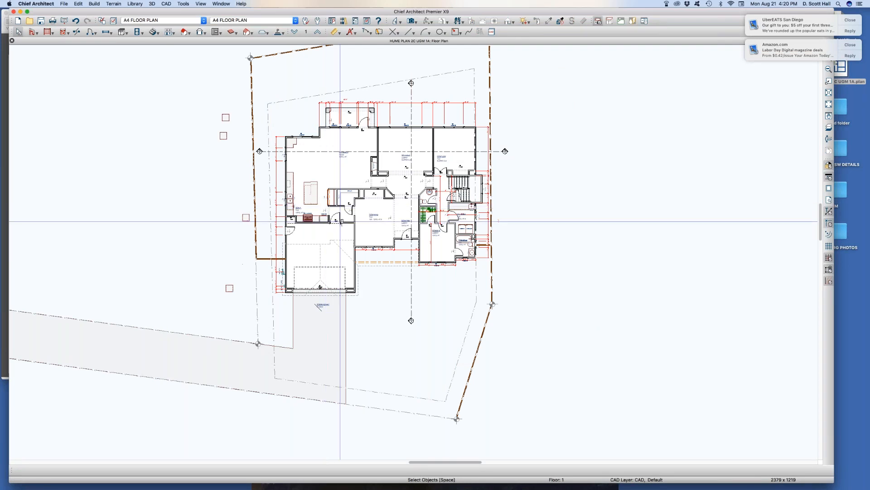
key("o")
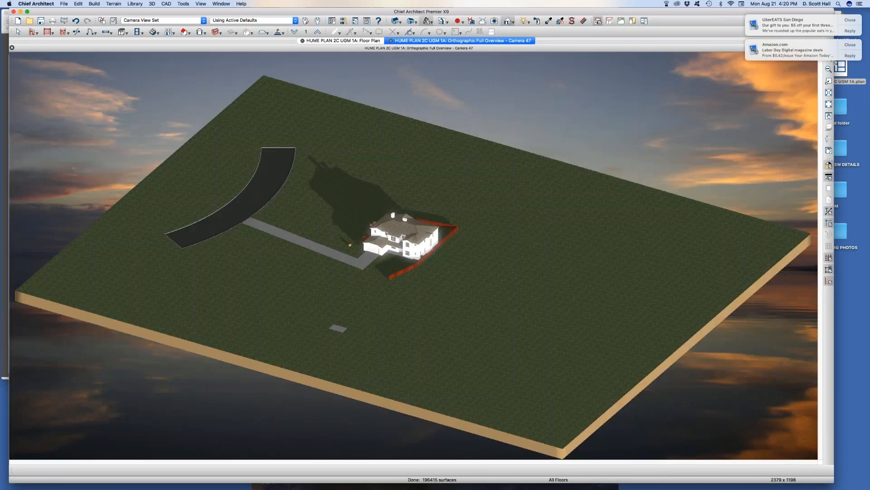
left_click_drag(422, 244, 476, 226)
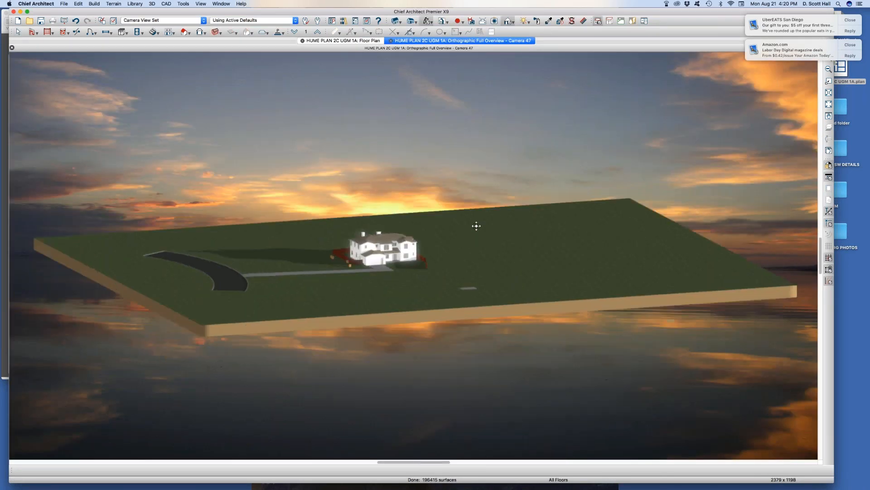
scroll(350, 244, "up", 8)
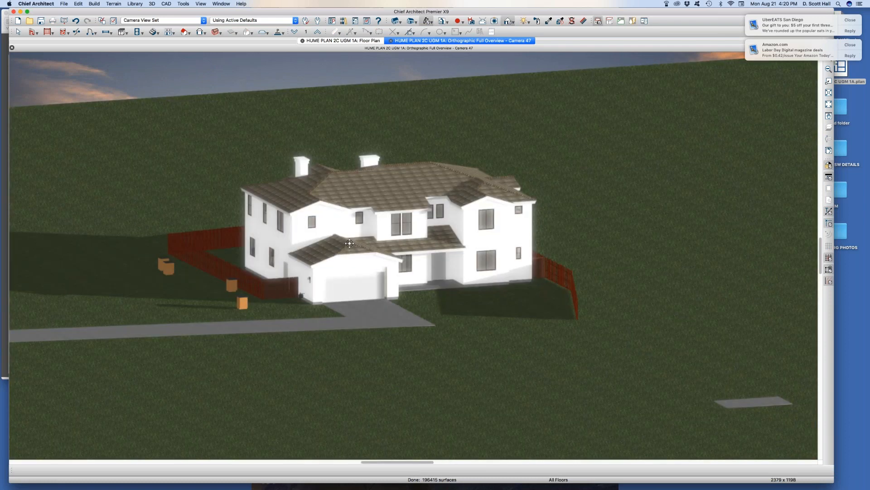
scroll(349, 243, "up", 5)
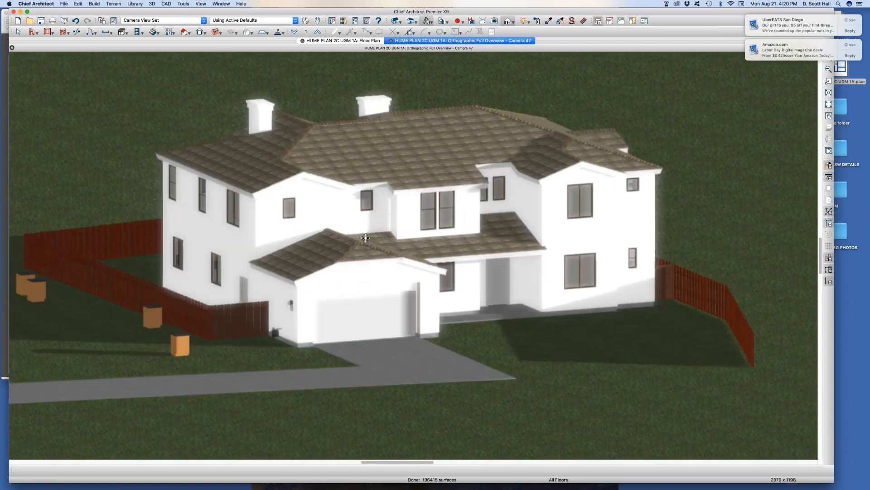
- Review the general, lighting and vector view options in the 3D View Defaults, and cancel without changes
left_click(151, 4)
left_click(181, 210)
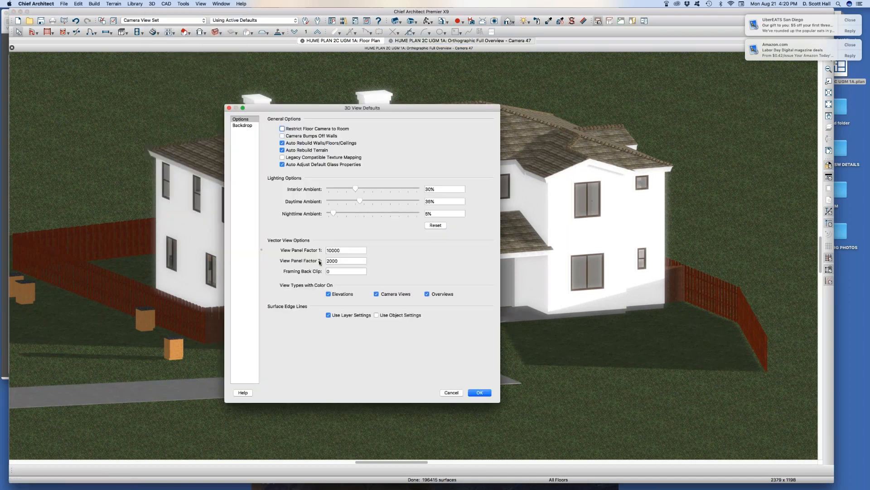
left_click(450, 392)
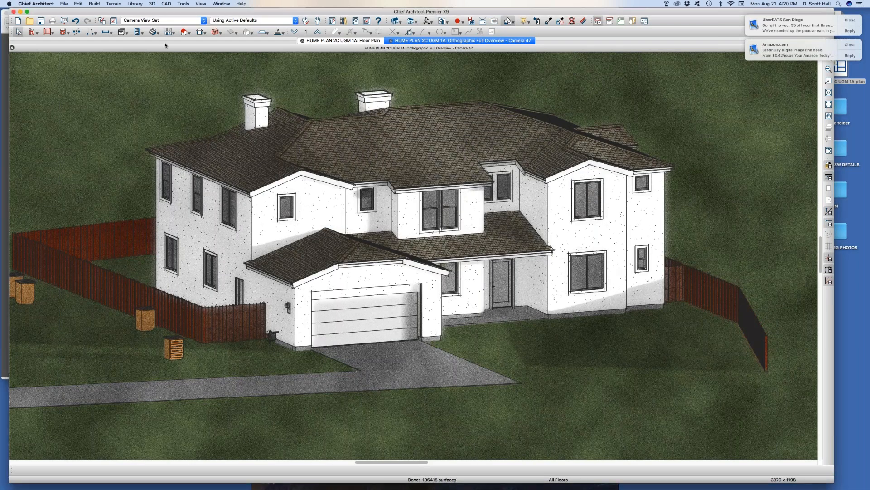
left_click(152, 4)
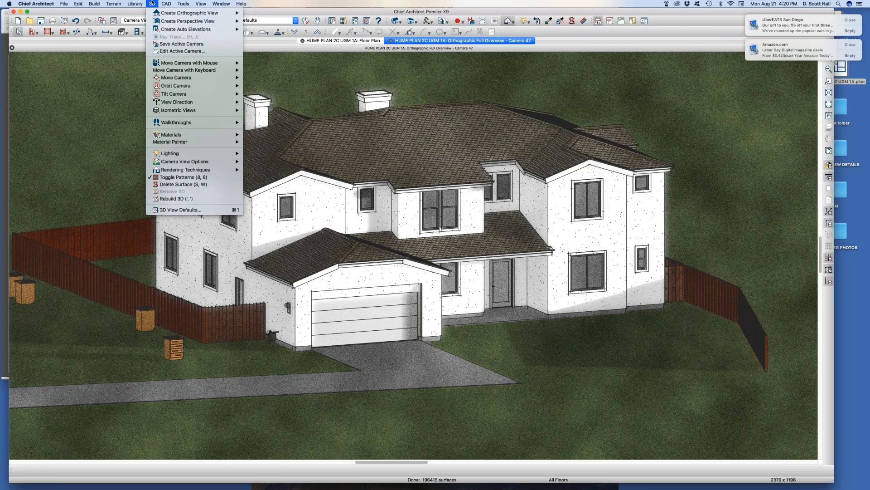
left_click(94, 74)
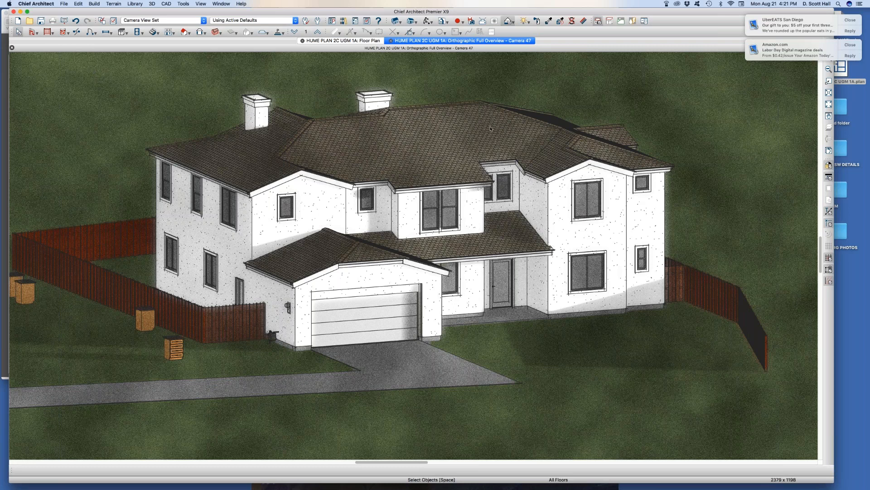
- Dismiss the two desktop notifications covering the workspace
left_click(850, 20)
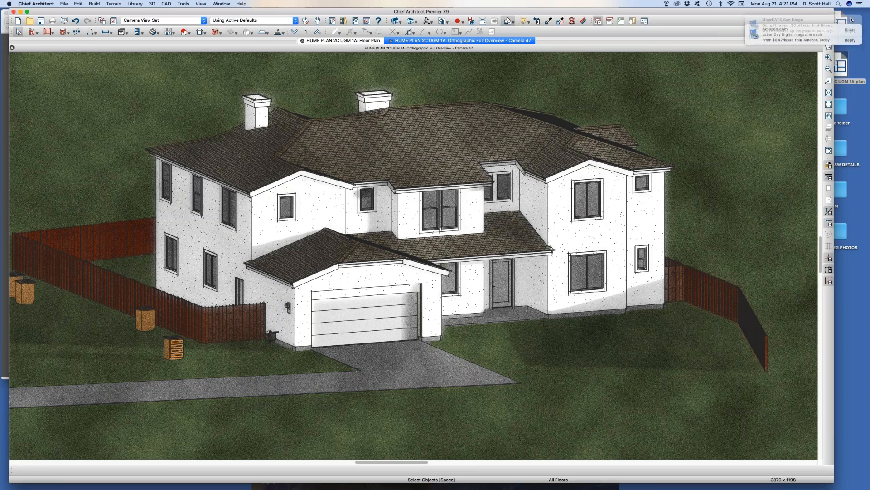
left_click(850, 20)
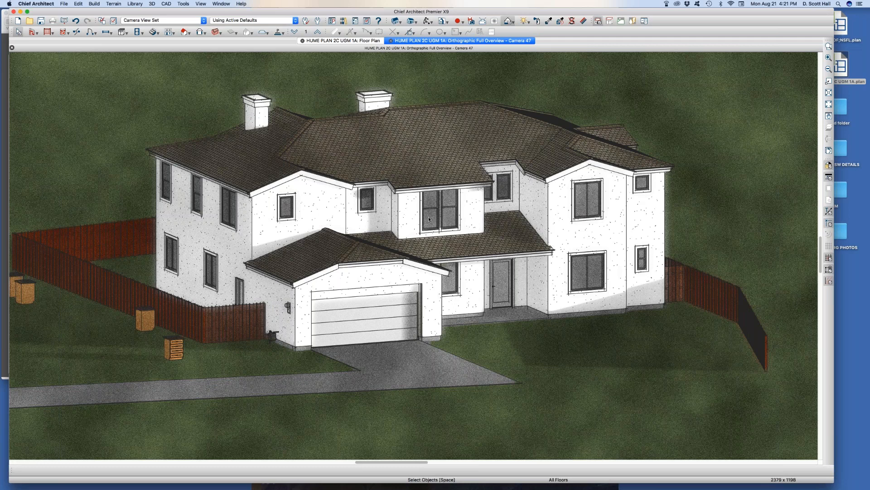
- Orbit the full overview around the house to examine its front, side and rear in the Watercolor technique
left_click(262, 203)
key("Escape")
key("o")
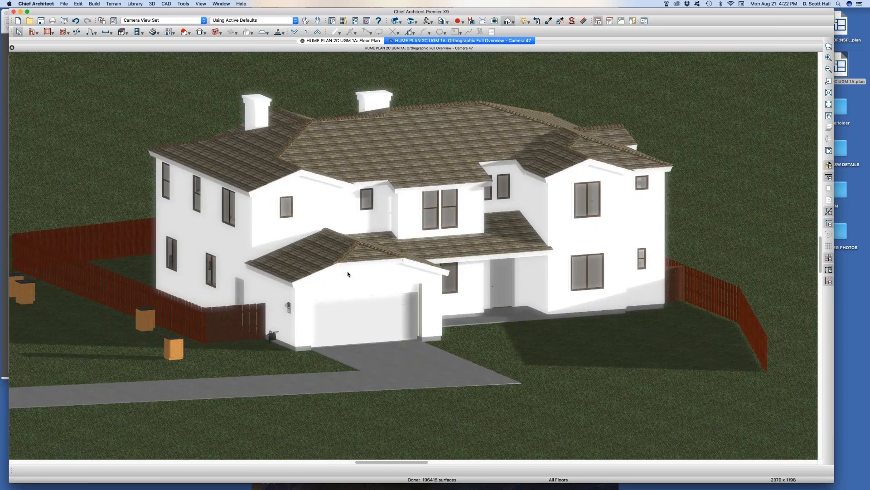
middle_click_drag(400, 290, 331, 286)
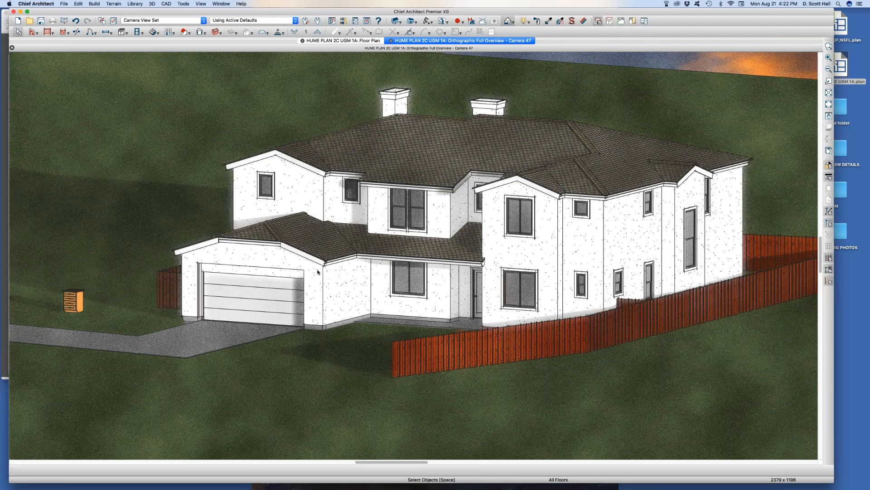
key("s")
middle_click_drag(235, 262, 434, 272)
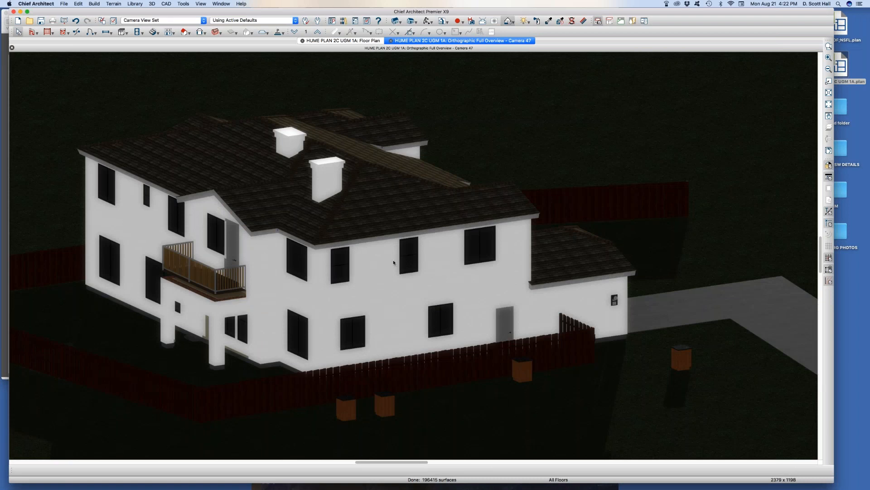
left_click(369, 255)
key("KP_7")
key("KP_7")
left_click_drag(480, 290, 288, 281)
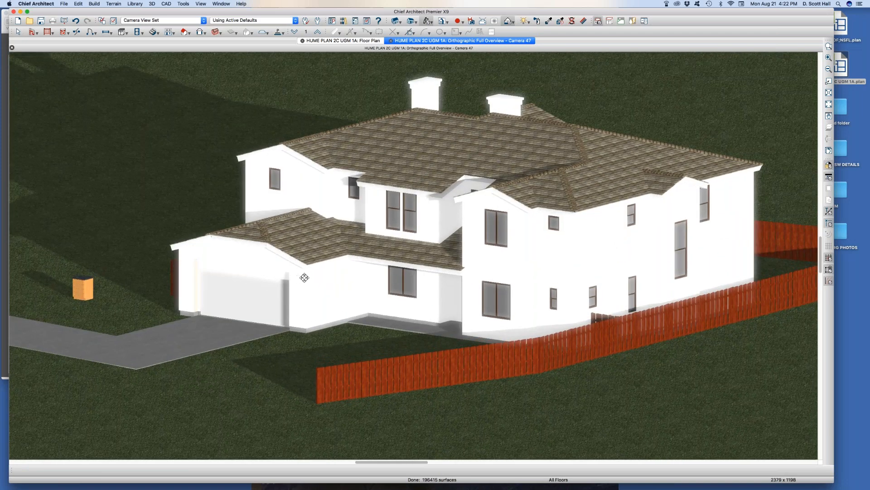
key("space")
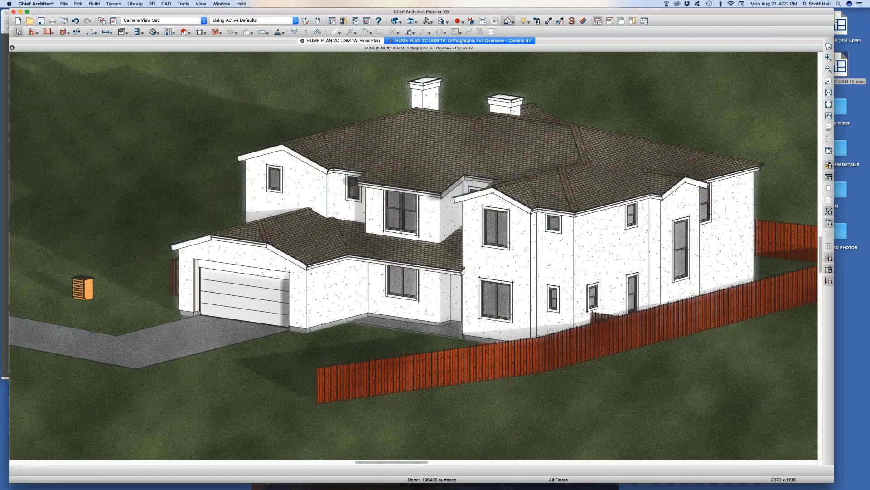
left_click(324, 276)
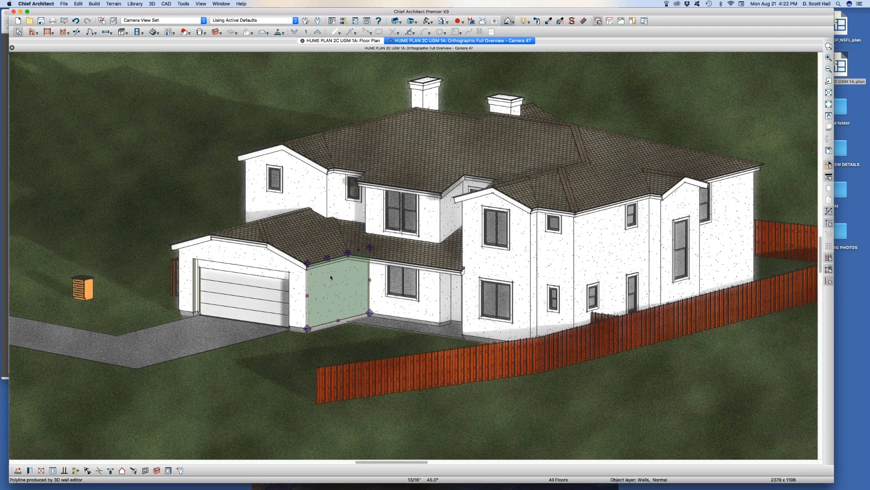
key("super+w")
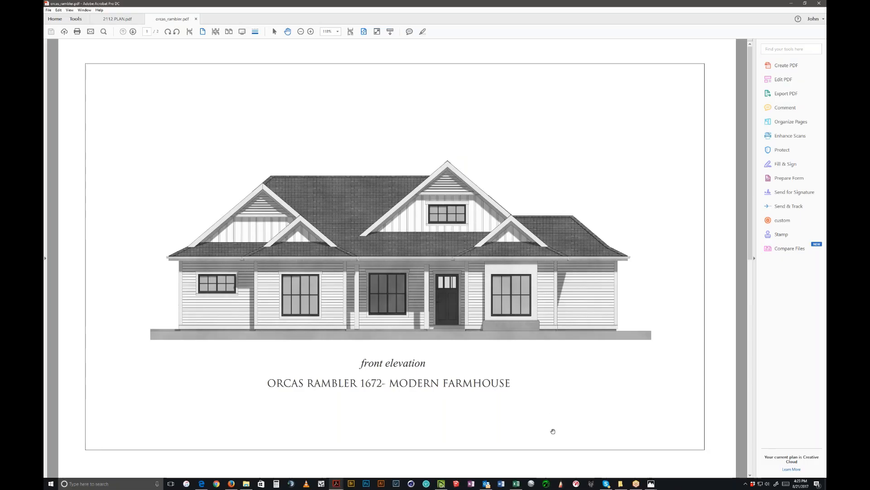
- In Adobe Acrobat, compare the front elevation and floor plan pages of orcas_rambler.pdf
scroll(496, 326, "down", 2)
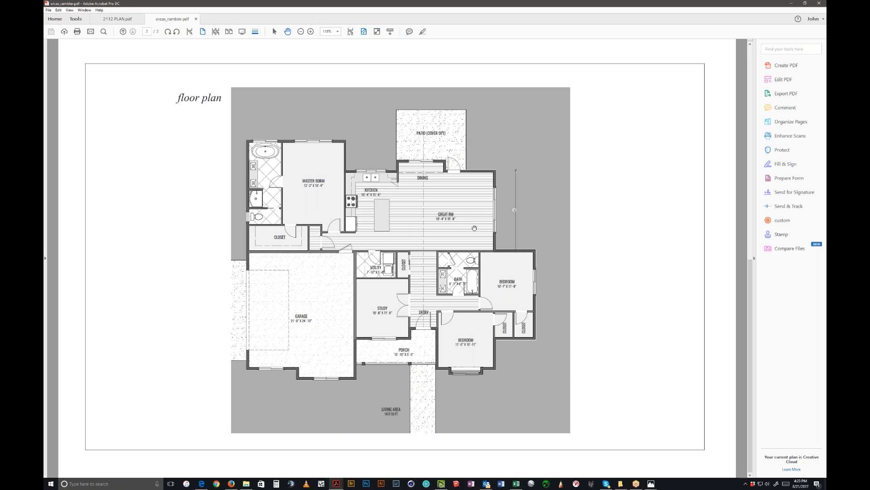
scroll(461, 312, "up", 2)
scroll(483, 363, "down", 2)
scroll(484, 363, "up", 2)
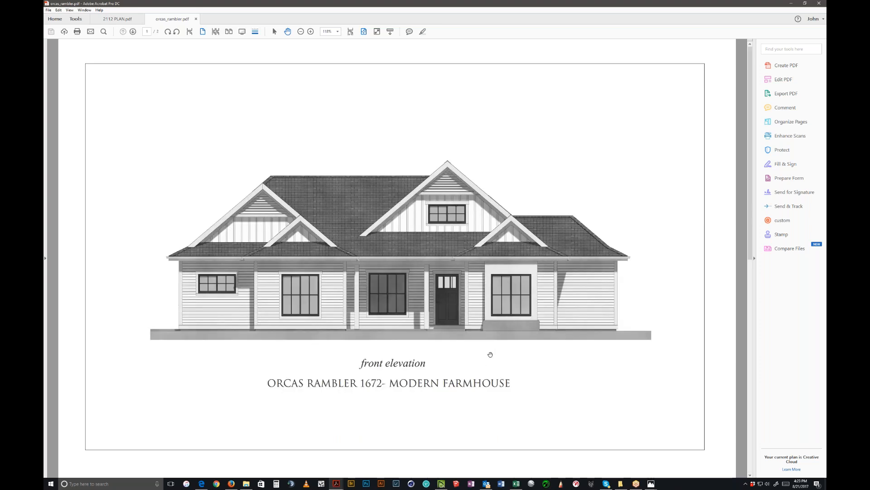
scroll(490, 355, "down", 2)
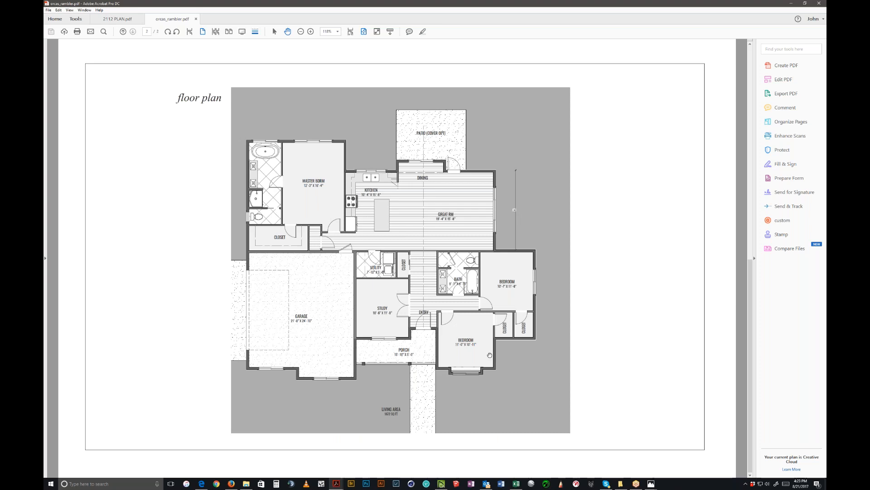
scroll(492, 358, "up", 2)
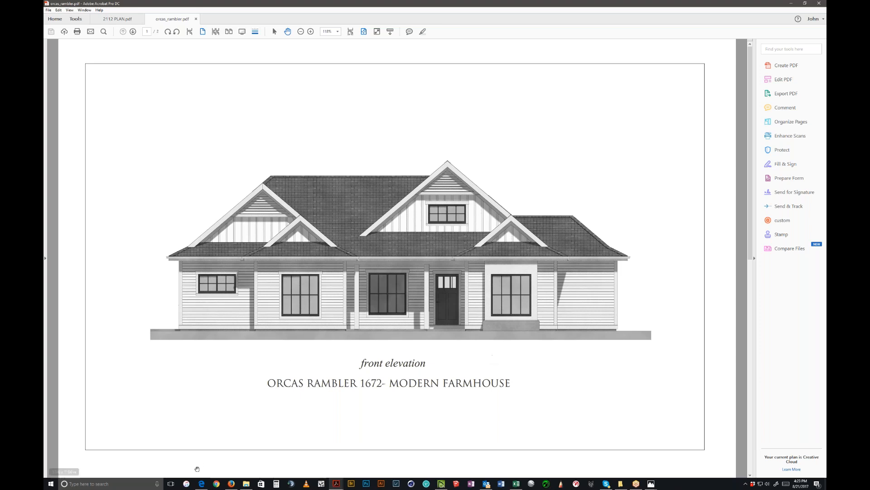
- Open updated_colors_interior.pdf from the Desktop folder, starting from the 2112 PLAN.pdf document
left_click(336, 483)
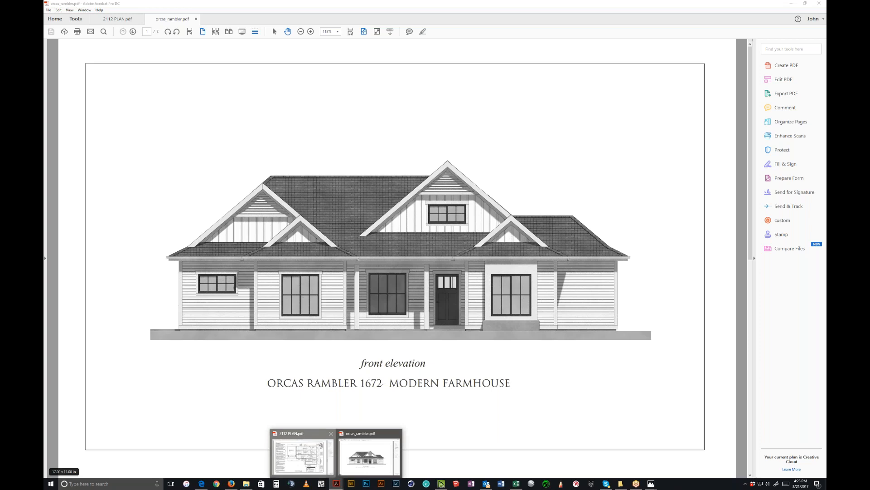
left_click(313, 468)
key("alt+f")
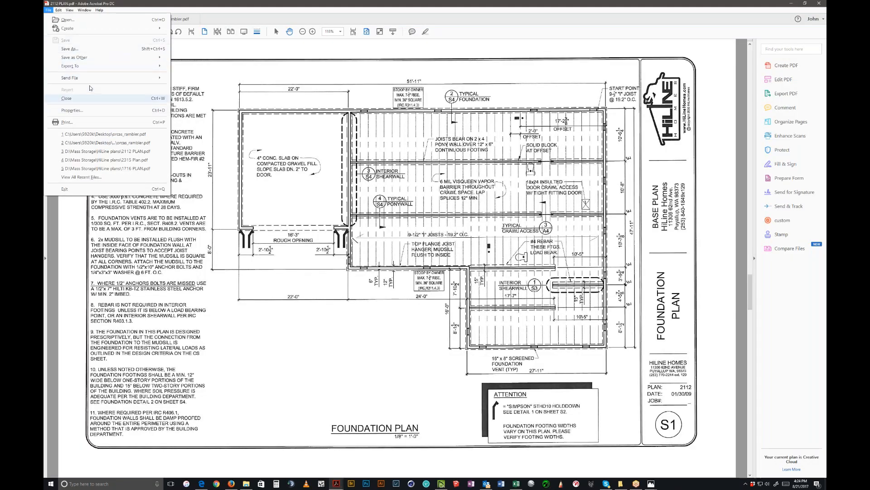
left_click(93, 22)
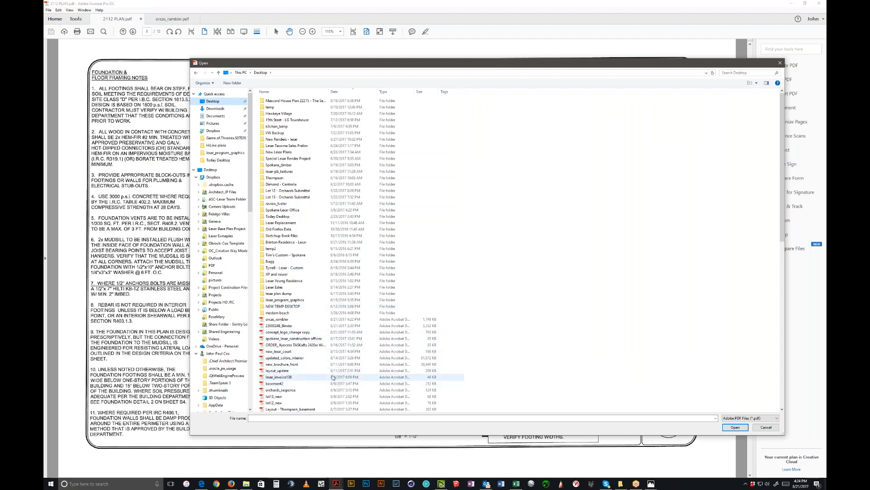
left_click(323, 358)
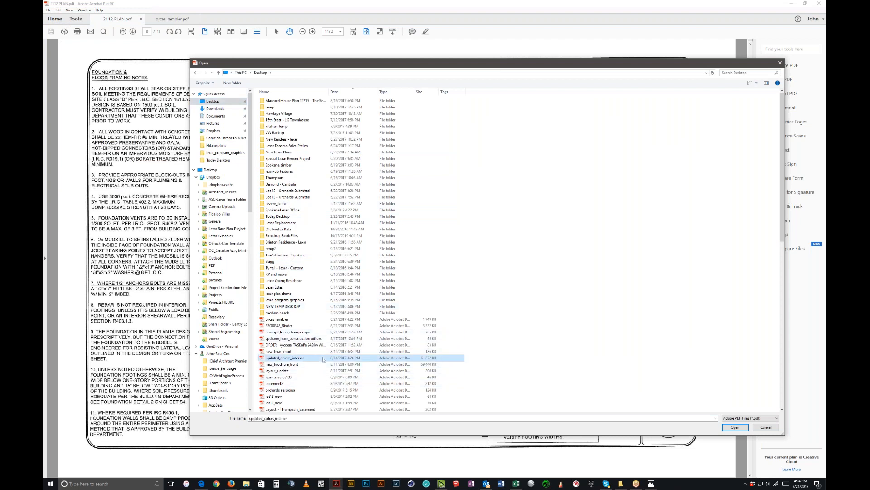
double_click(324, 359)
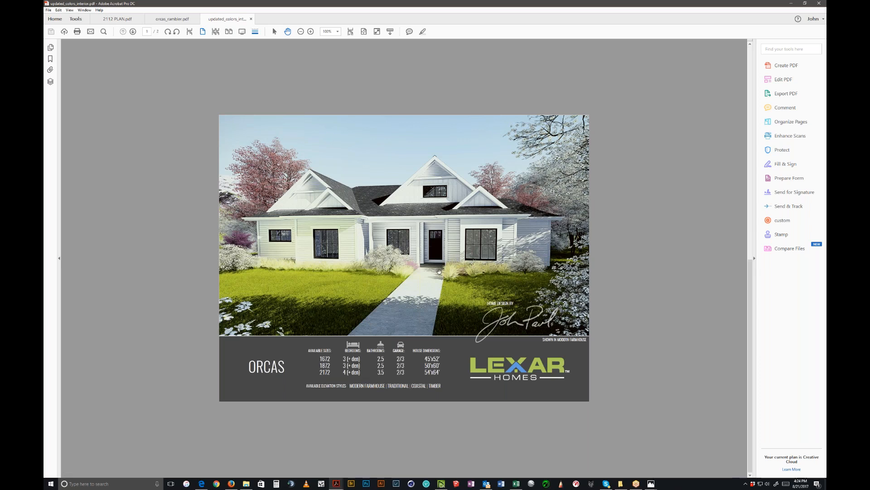
- Examine the Orcas brochure's rendered exterior page and its floor plan layout page with the rear elevation
scroll(439, 271, "down", 2)
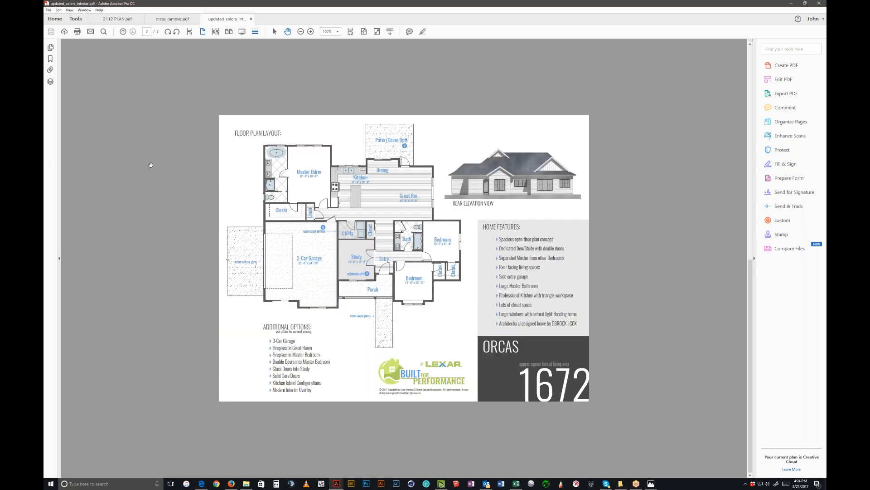
scroll(367, 220, "up", 2)
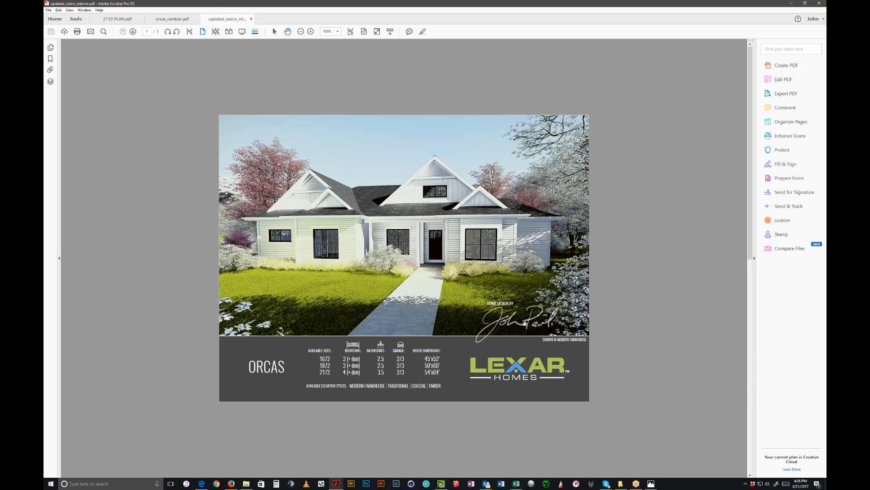
scroll(353, 252, "down", 2)
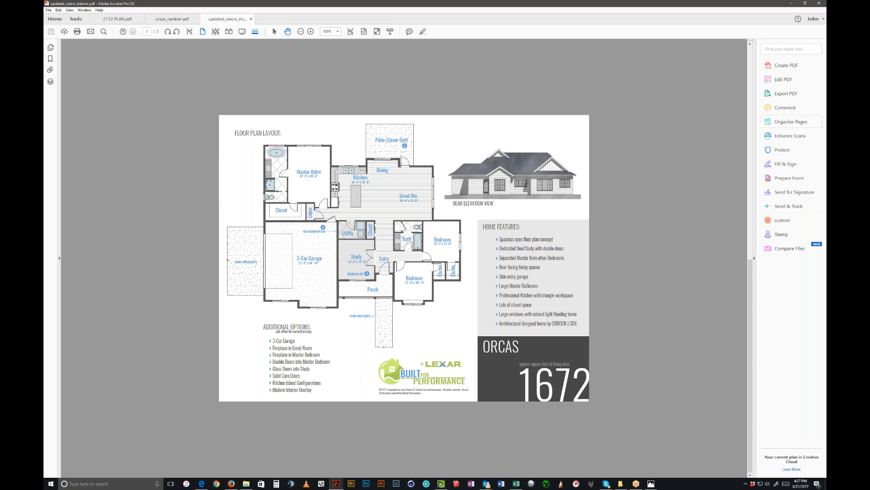
left_click(814, 34)
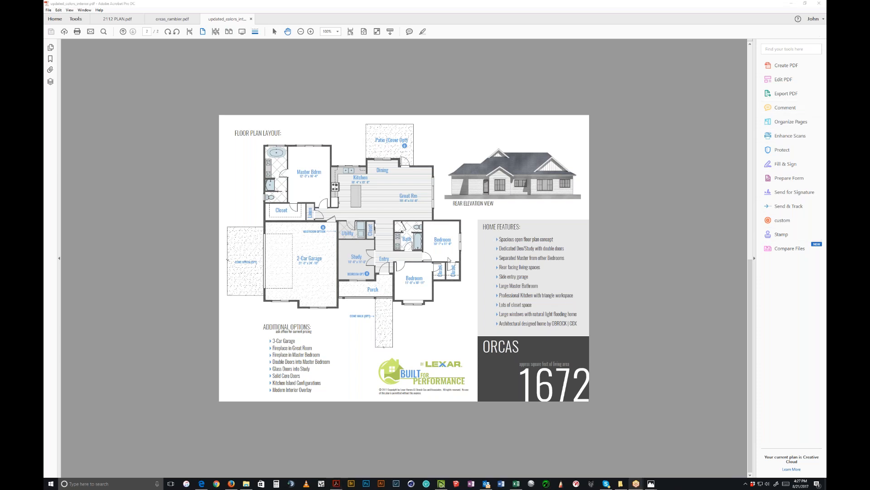